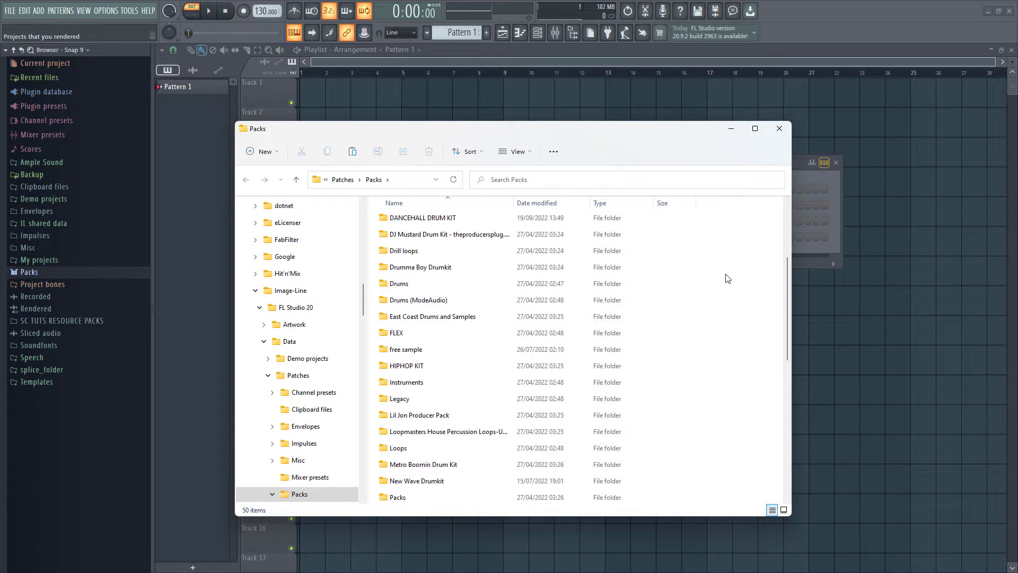
# Paste the SC TUTS AFRO RESOURCE PACK folder into FL Studio's Packs folder.
pyautogui.hotkey('ctrl', 'v')
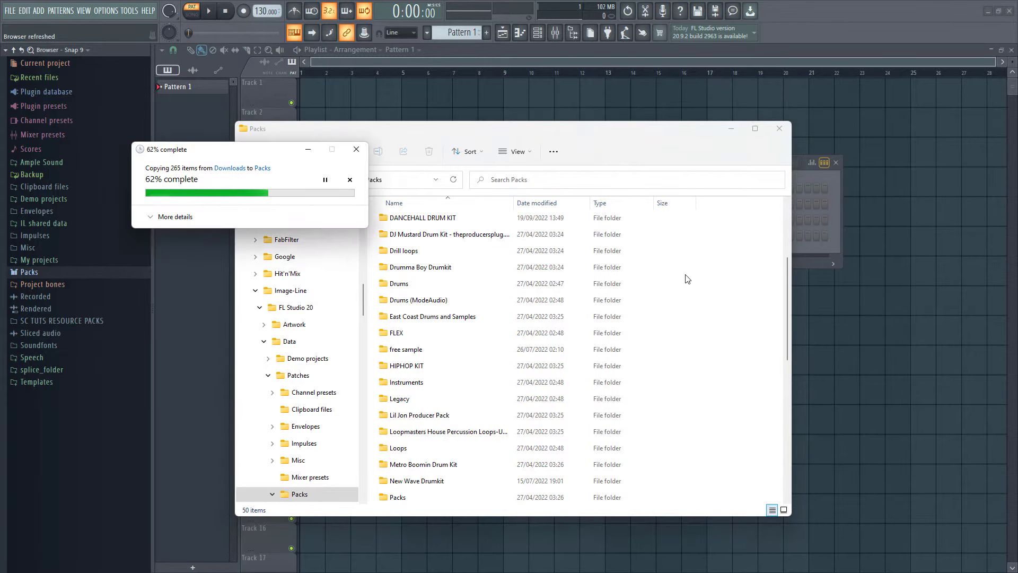
pyautogui.scroll(-3, 676, 249)
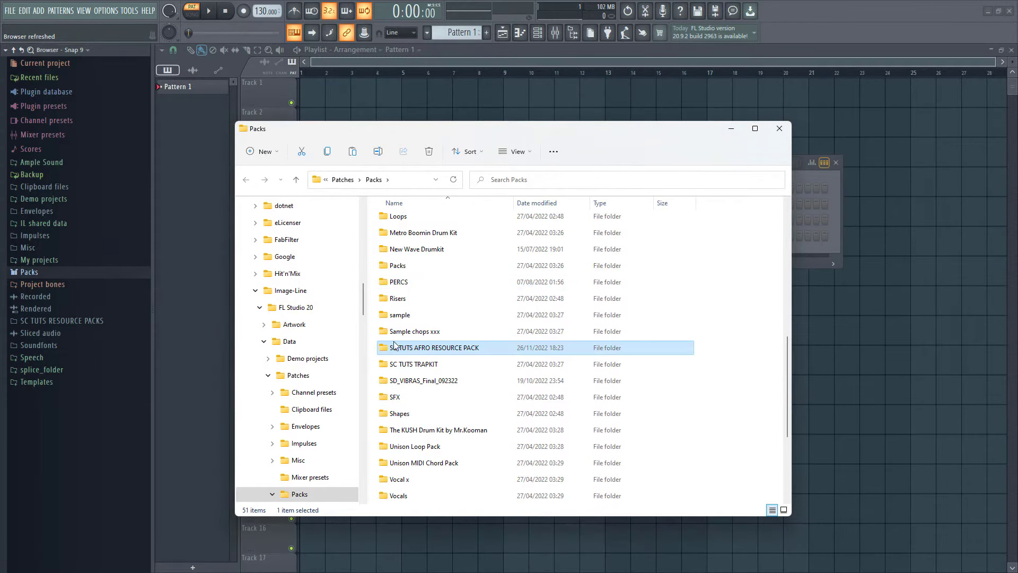
pyautogui.click(80, 399)
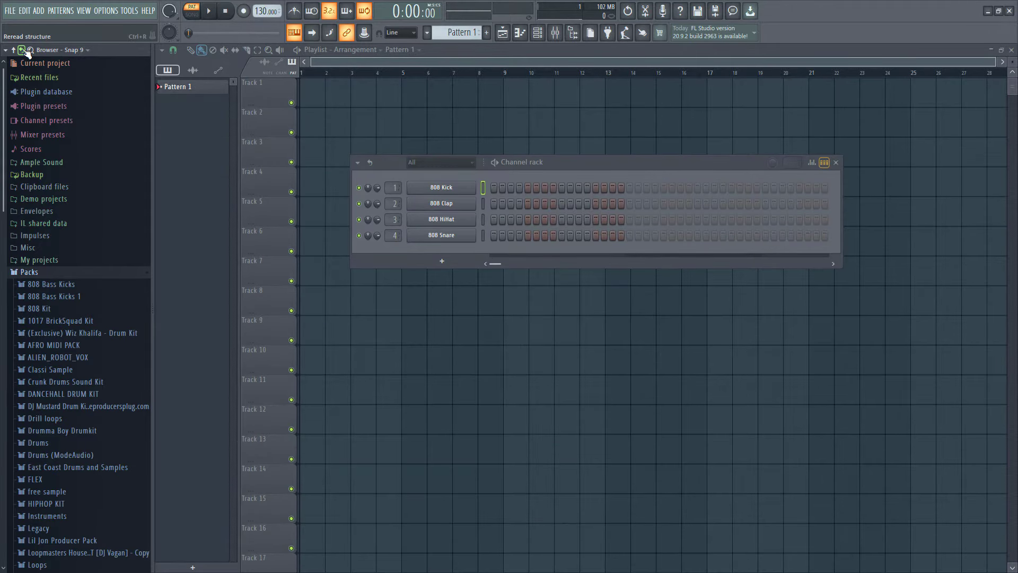
# Expand SC TUTS AFRO RESOURCE PACK inside Packs in the FL Studio browser, down to the AMBIENT folder of MELODY PRESET.
pyautogui.scroll(-5, 71, 342)
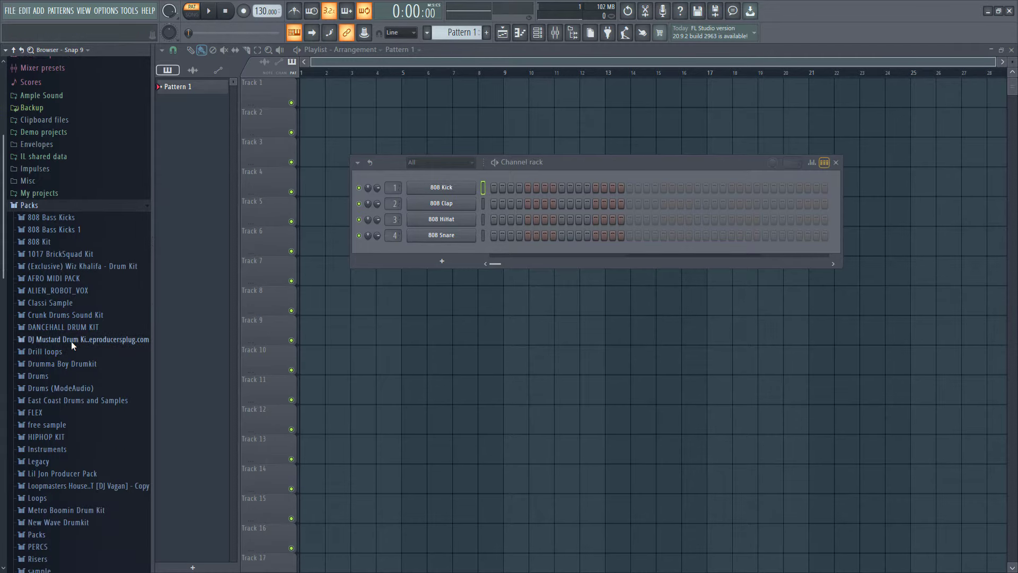
pyautogui.scroll(-3, 74, 344)
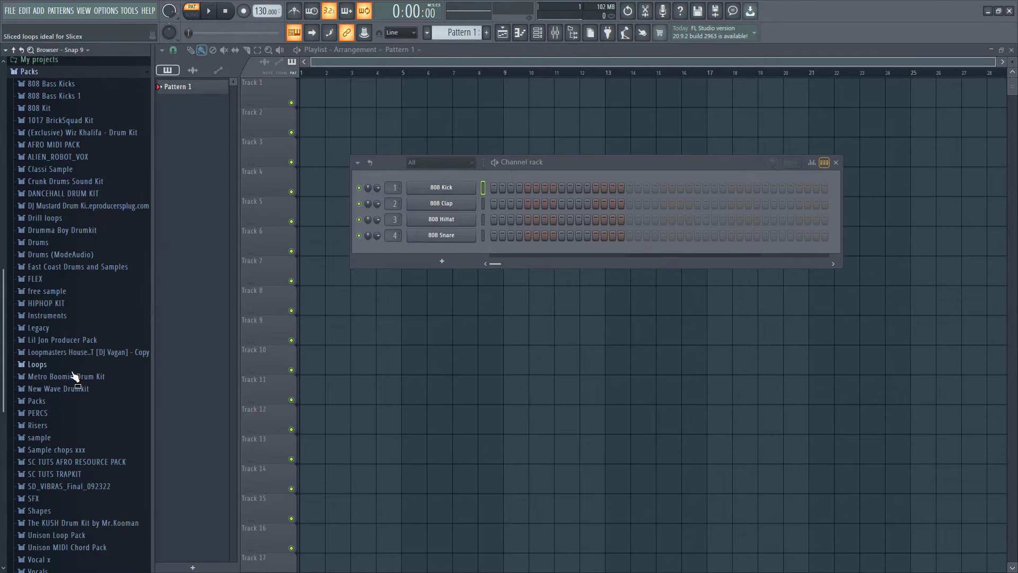
pyautogui.click(56, 462)
pyautogui.scroll(-3, 67, 450)
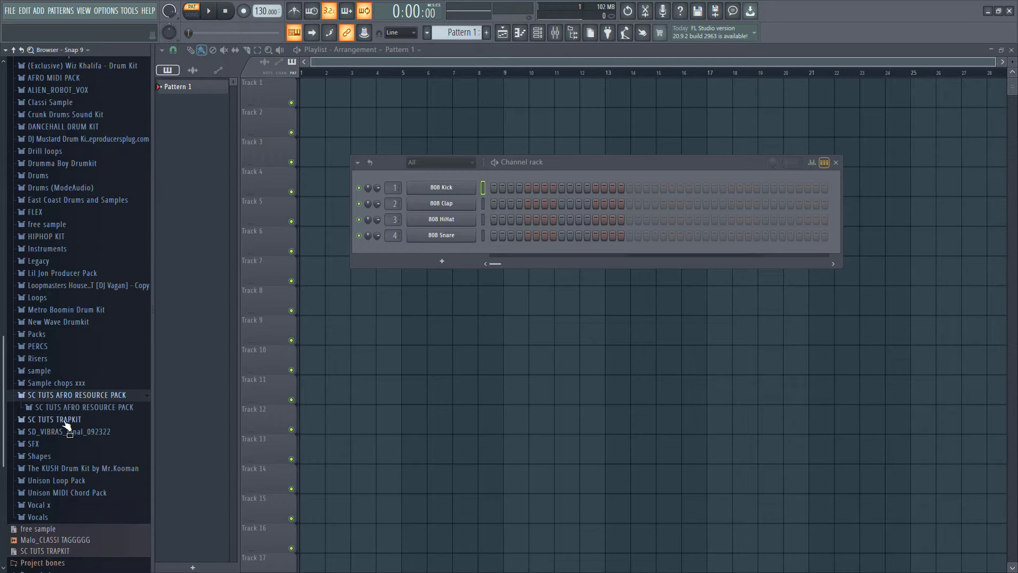
pyautogui.click(67, 407)
pyautogui.click(69, 416)
pyautogui.click(76, 302)
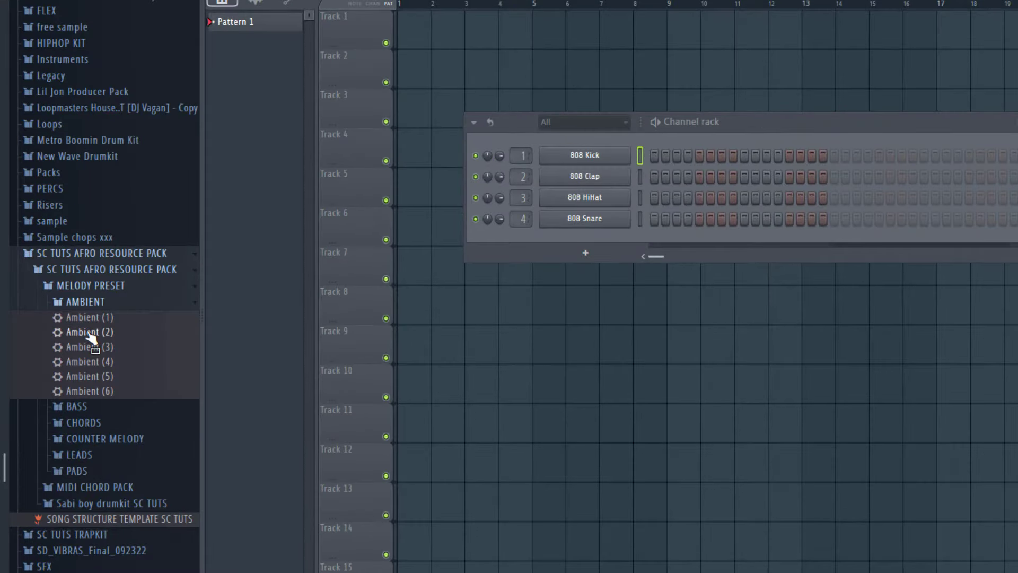
# Load the Ambient (2), Ambient (5) and Ambient (4) melody presets into the channel rack.
pyautogui.click(89, 334)
pyautogui.moveTo(545, 234); pyautogui.dragTo(551, 238)
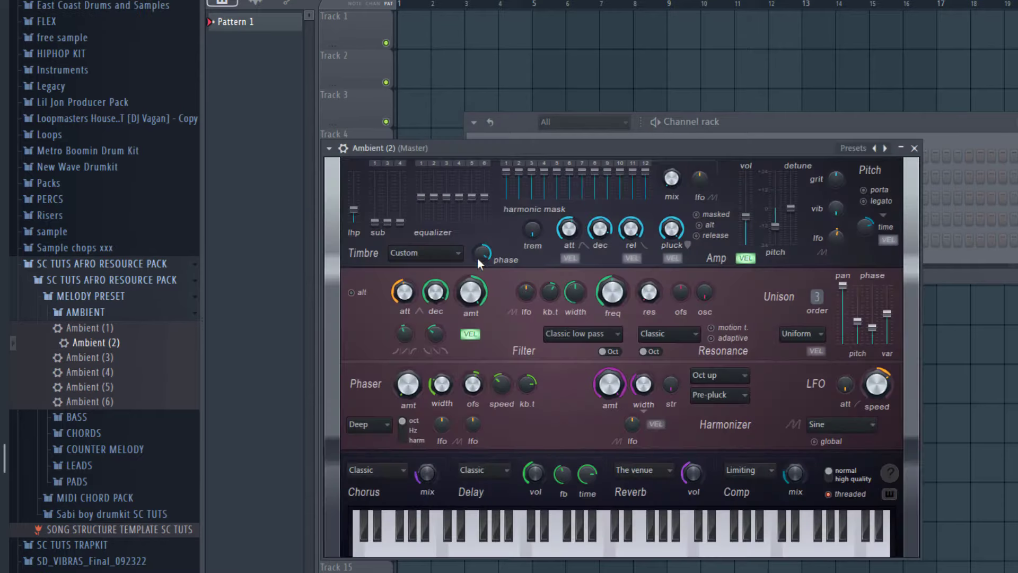
pyautogui.click(88, 387)
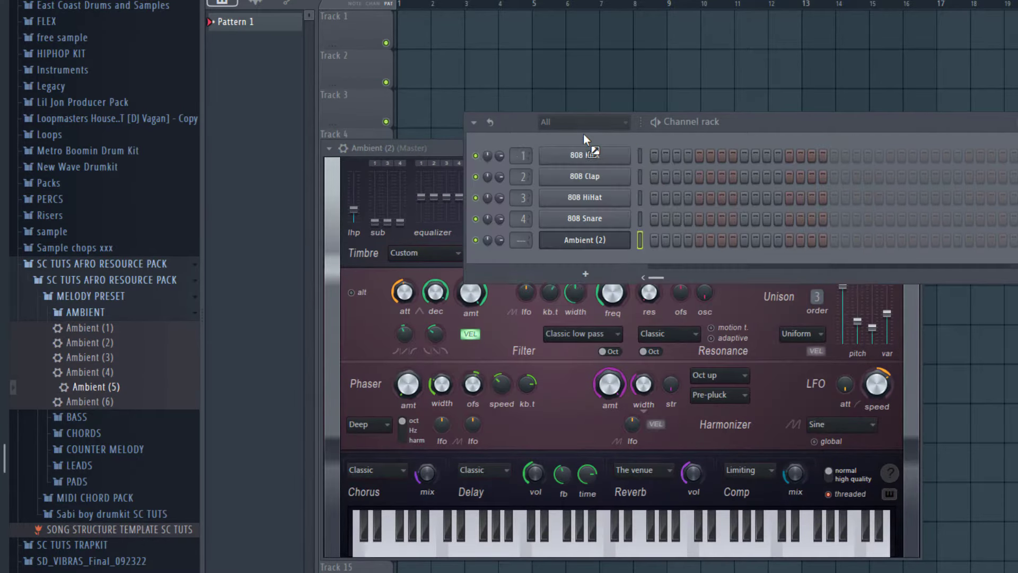
pyautogui.moveTo(548, 173); pyautogui.dragTo(691, 308)
pyautogui.moveTo(89, 372); pyautogui.dragTo(597, 258)
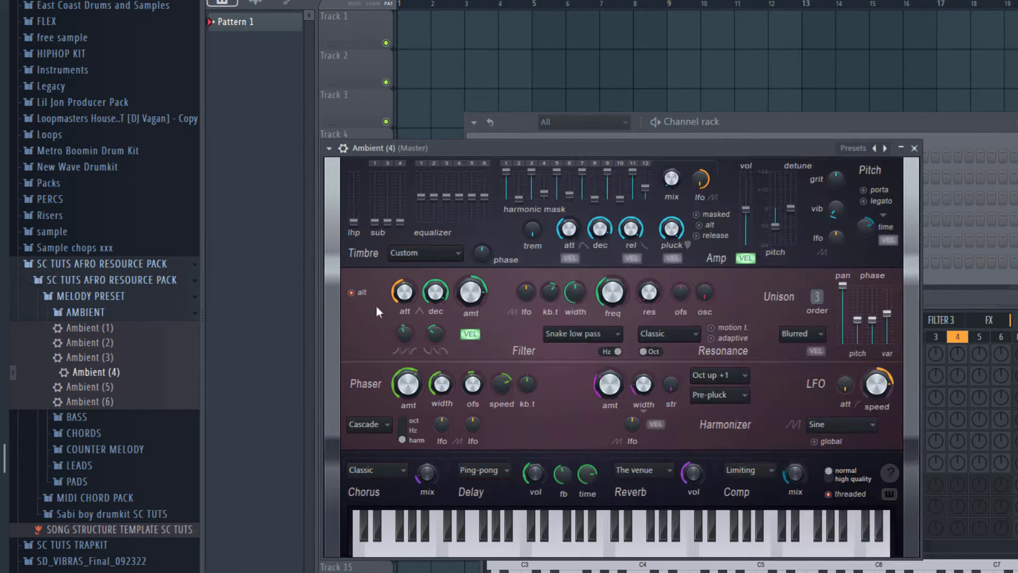
# Add the Bass 2 preset from the BASS folder and Bell 3 from the CHORDS folder to the channel rack.
pyautogui.click(77, 416)
pyautogui.moveTo(79, 447); pyautogui.dragTo(561, 138)
pyautogui.click(89, 509)
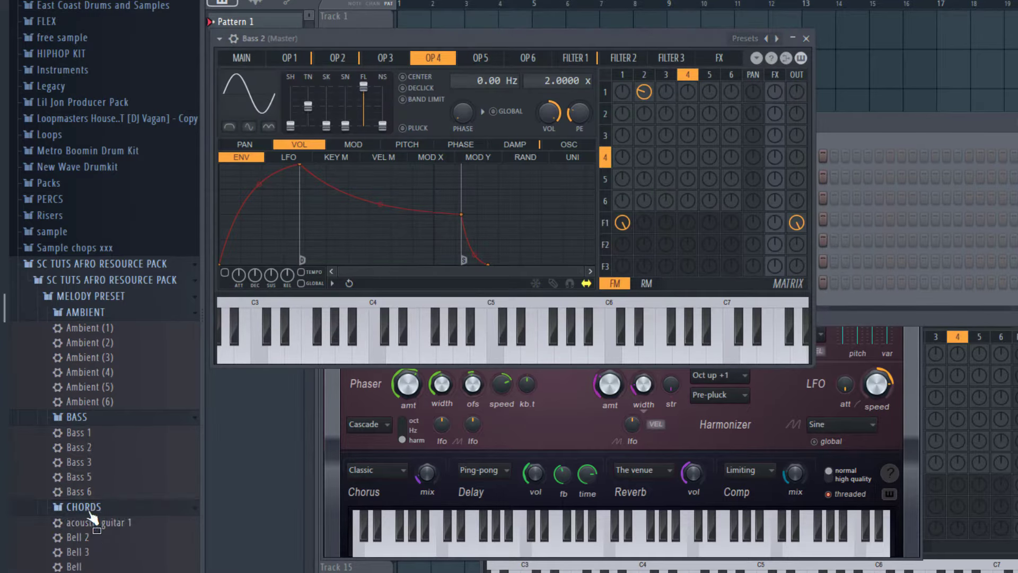
pyautogui.moveTo(80, 551); pyautogui.dragTo(851, 174)
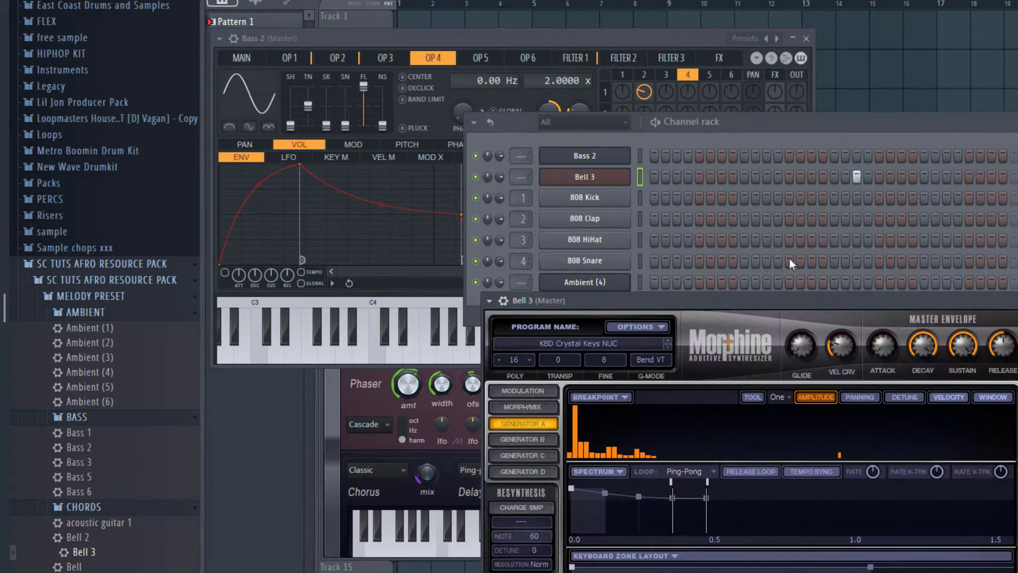
# Look through the presets in the COUNTER MELODY, LEADS and PADS folders of the pack.
pyautogui.scroll(-10, 100, 297)
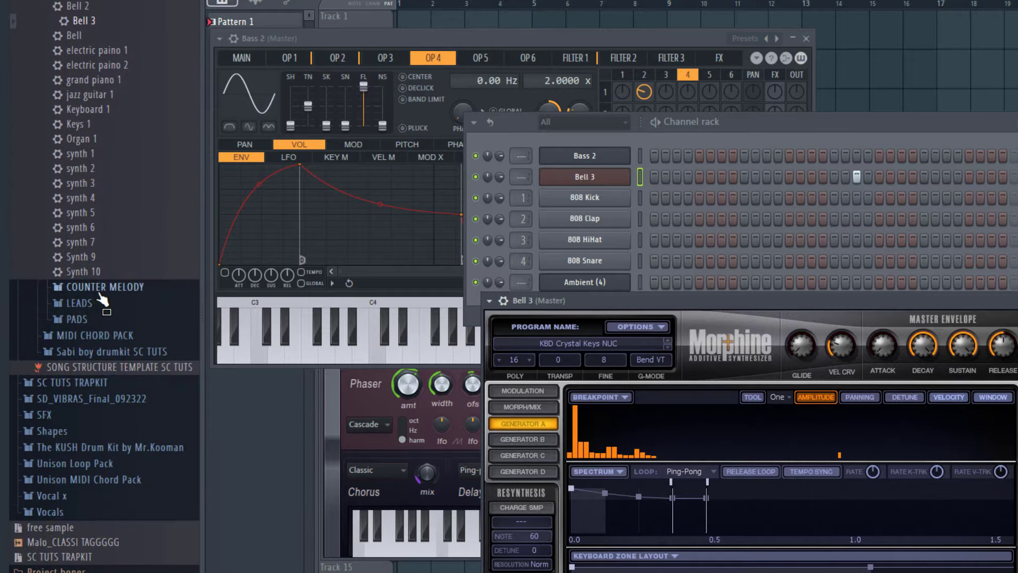
pyautogui.click(101, 287)
pyautogui.scroll(-2, 108, 381)
pyautogui.click(110, 433)
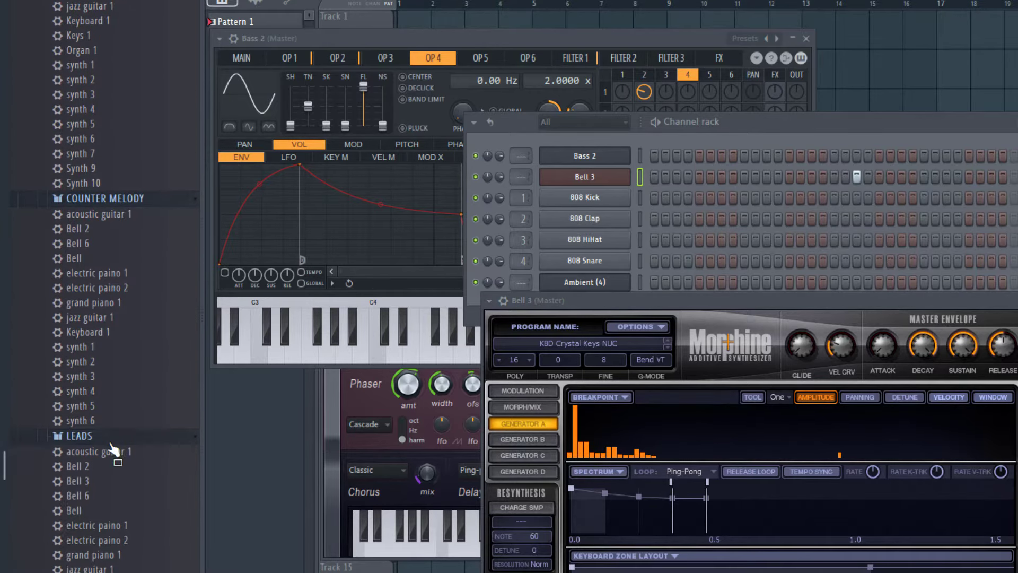
pyautogui.scroll(-8, 108, 446)
pyautogui.click(77, 349)
pyautogui.scroll(-4, 77, 342)
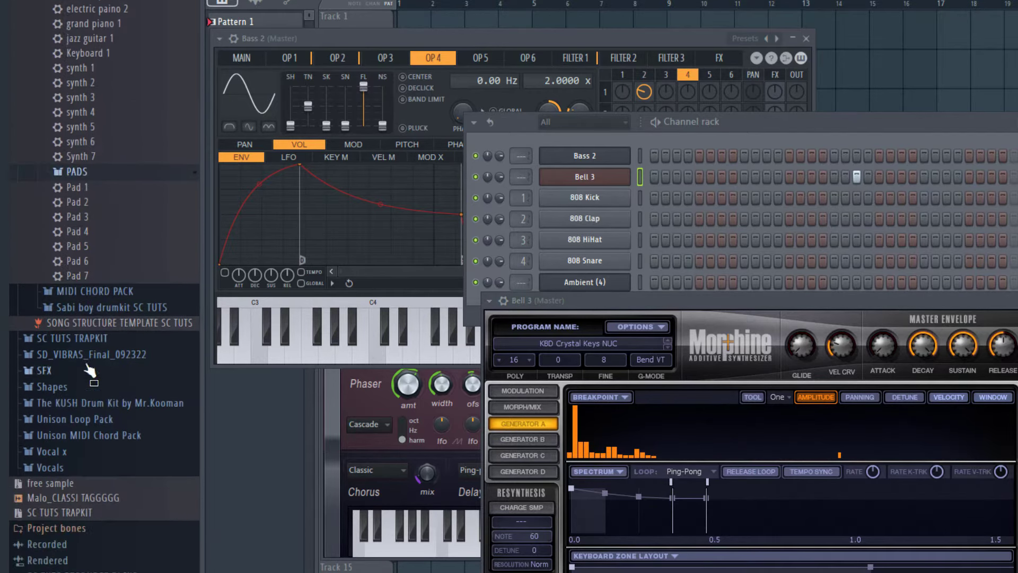
# Examine the chord progressions in MIDI CHORD PACK and the subfolders of Sabi boy drumkit SC TUTS.
pyautogui.click(77, 292)
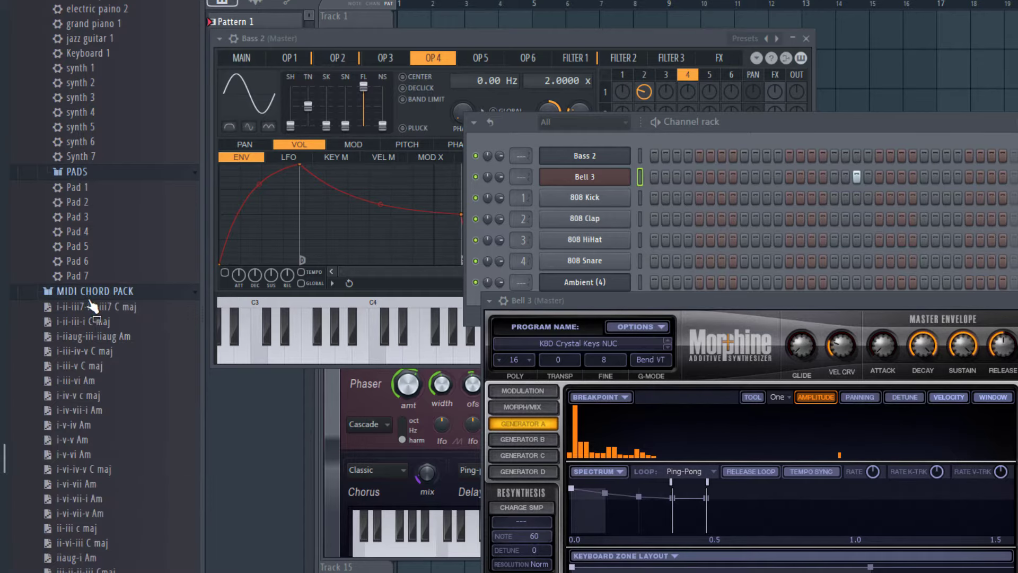
pyautogui.scroll(-15, 99, 322)
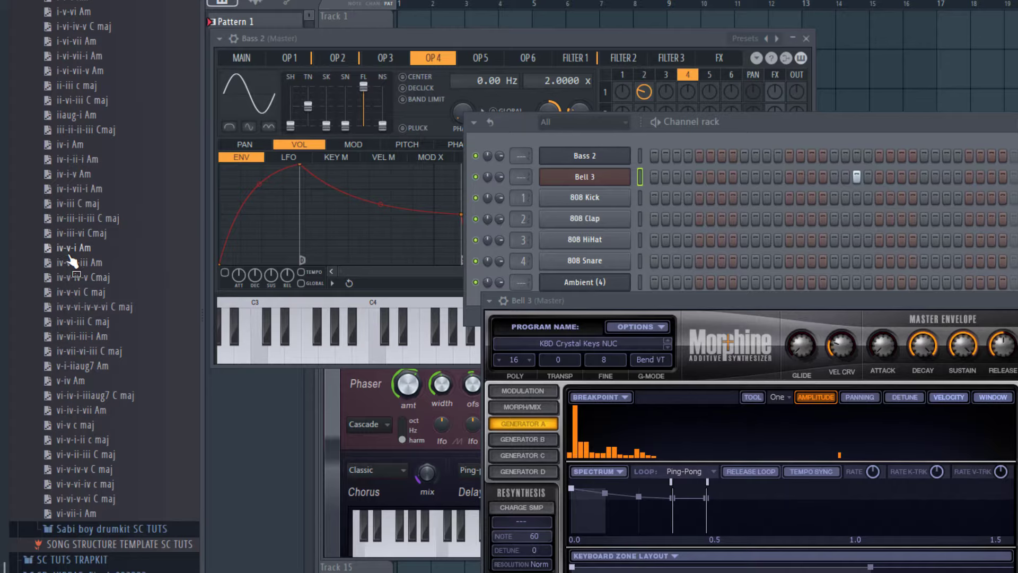
pyautogui.scroll(-4, 72, 258)
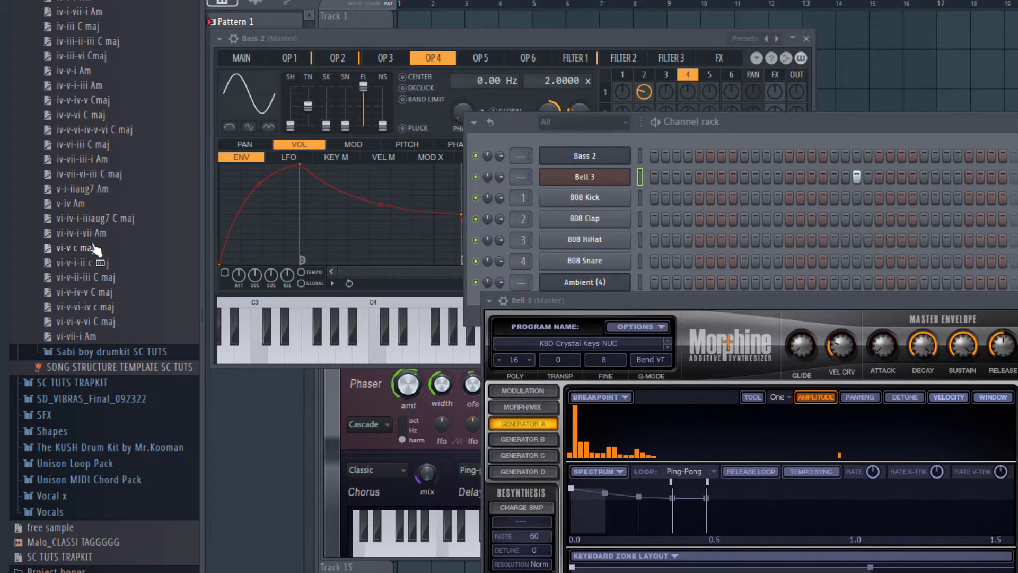
pyautogui.click(73, 351)
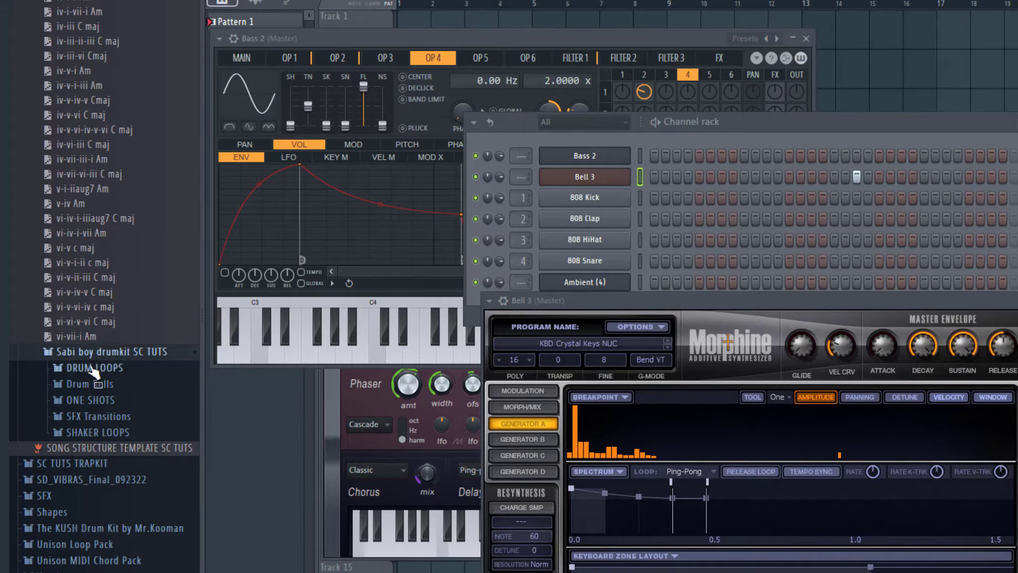
pyautogui.moveTo(95, 373); pyautogui.dragTo(80, 326)
pyautogui.scroll(2, 82, 332)
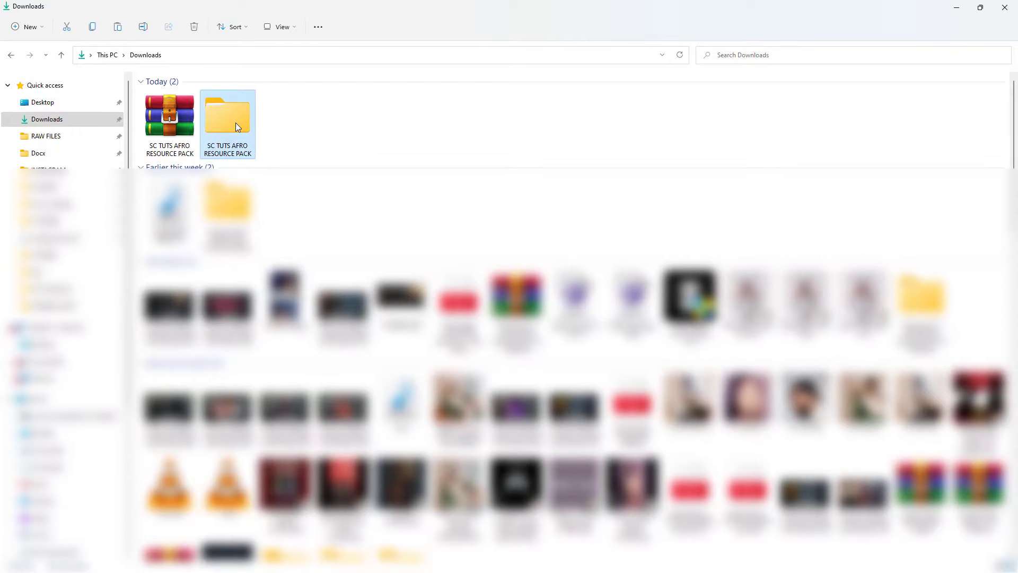
# View the SONG STRUCTURE TEMPLATE SC TUTS image from the SC TUTS AFRO RESOURCE PACK folder in Downloads, and close it.
pyautogui.doubleClick(236, 125)
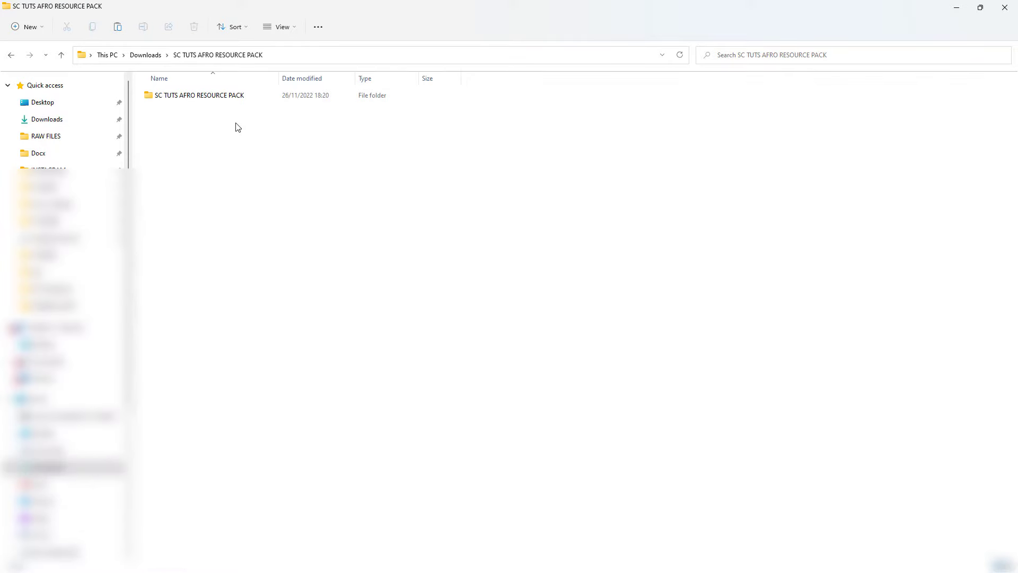
pyautogui.doubleClick(223, 95)
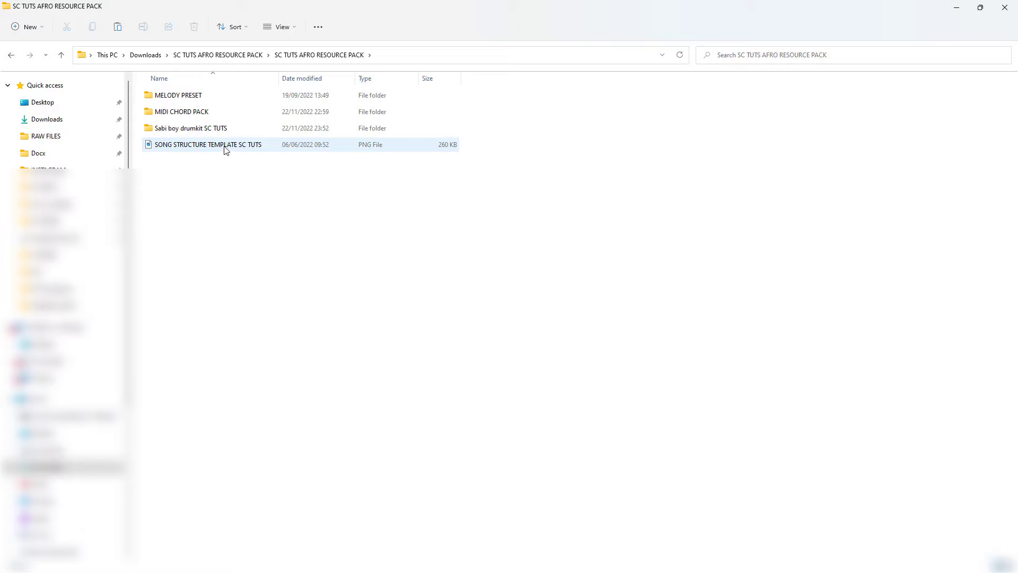
pyautogui.click(225, 150)
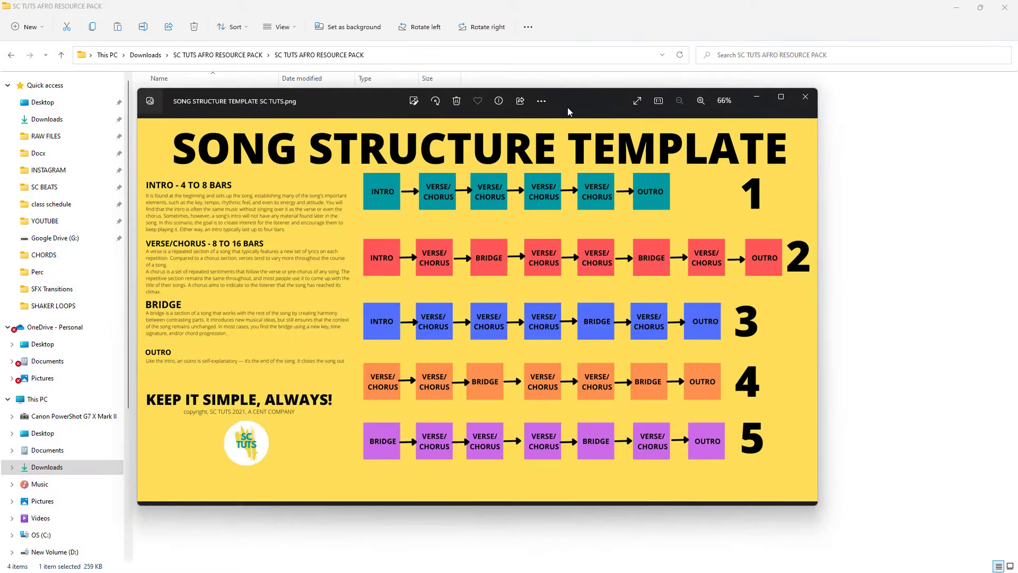
pyautogui.moveTo(567, 107); pyautogui.dragTo(572, 116)
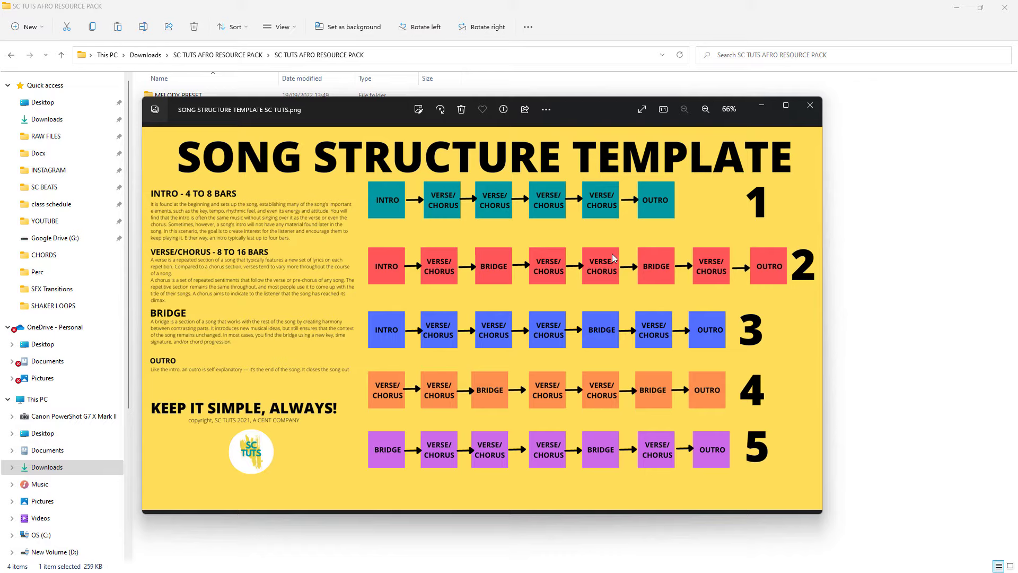
pyautogui.click(810, 105)
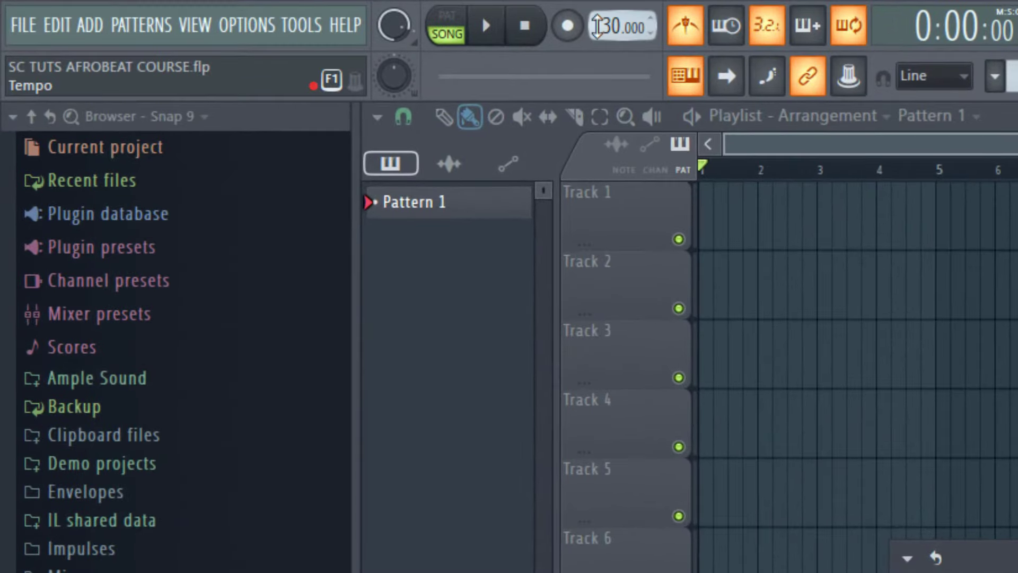
# Try project tempos of 90 and 120 BPM, listening to the metronome at each.
pyautogui.moveTo(598, 25); pyautogui.dragTo(597, 48)
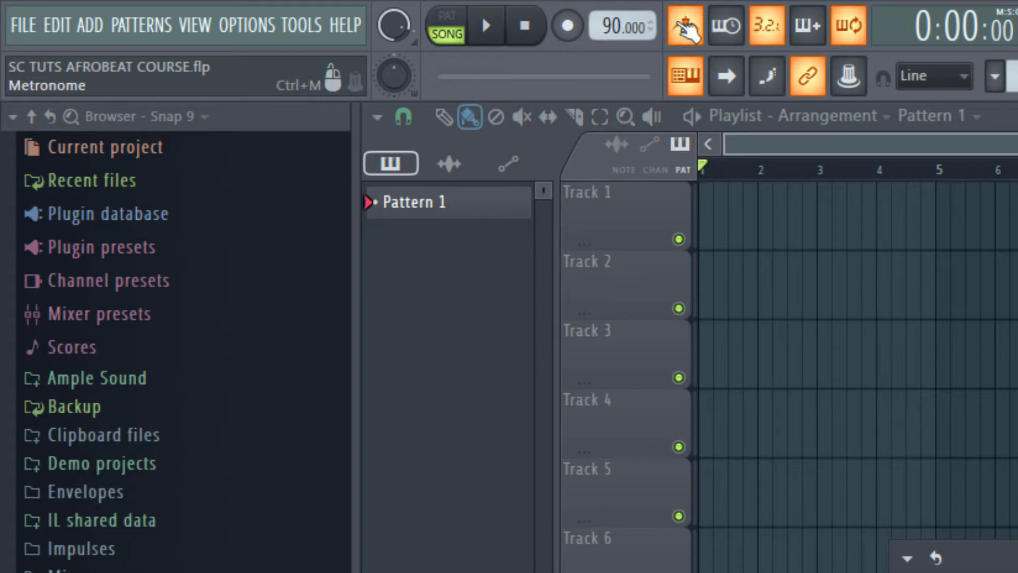
pyautogui.press('space')
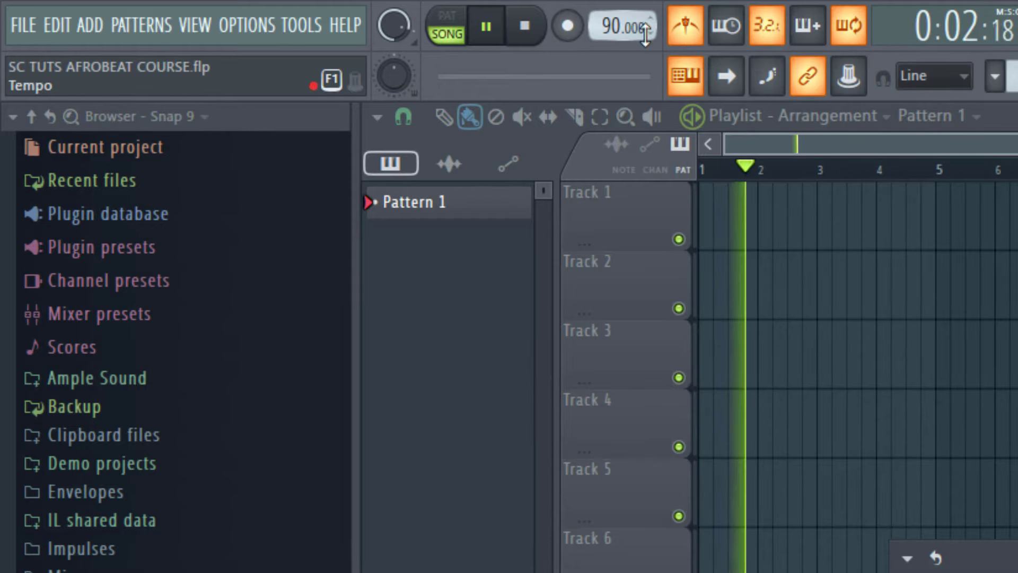
pyautogui.press('space')
pyautogui.moveTo(615, 25); pyautogui.dragTo(615, 1)
pyautogui.press('space')
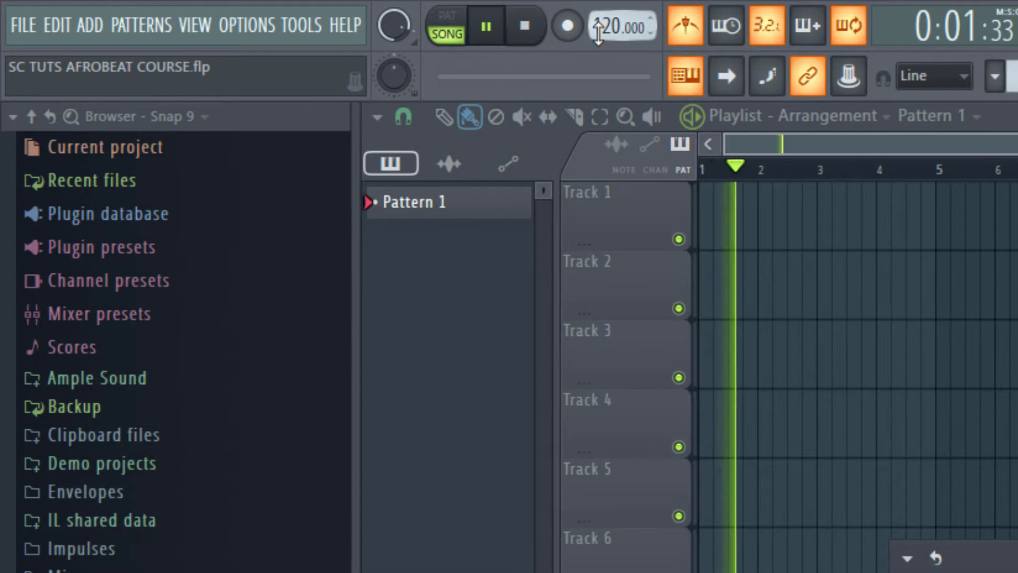
pyautogui.press('space')
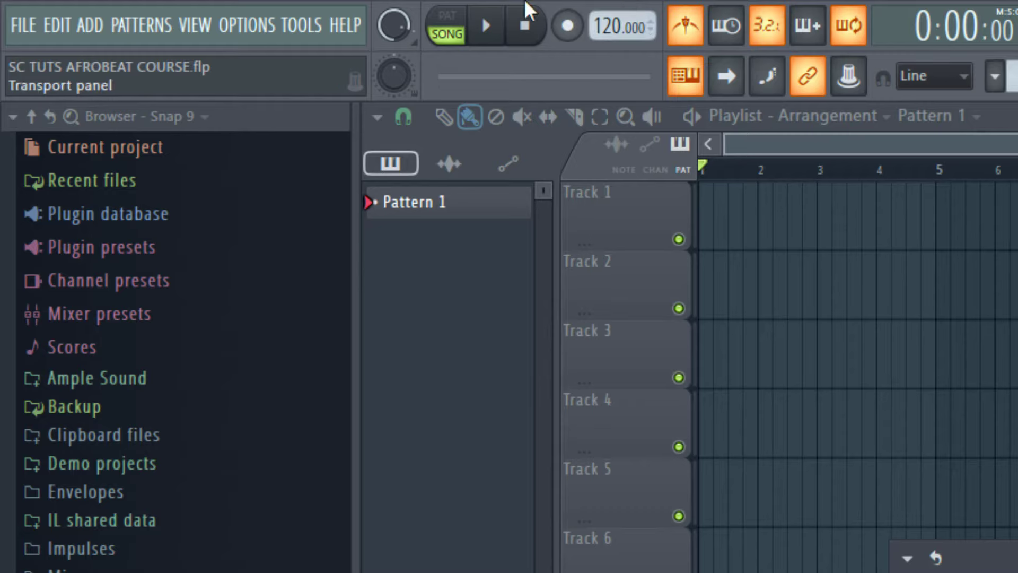
# Set the project tempo to 105 BPM and play the metronome.
pyautogui.moveTo(607, 25); pyautogui.dragTo(606, 40)
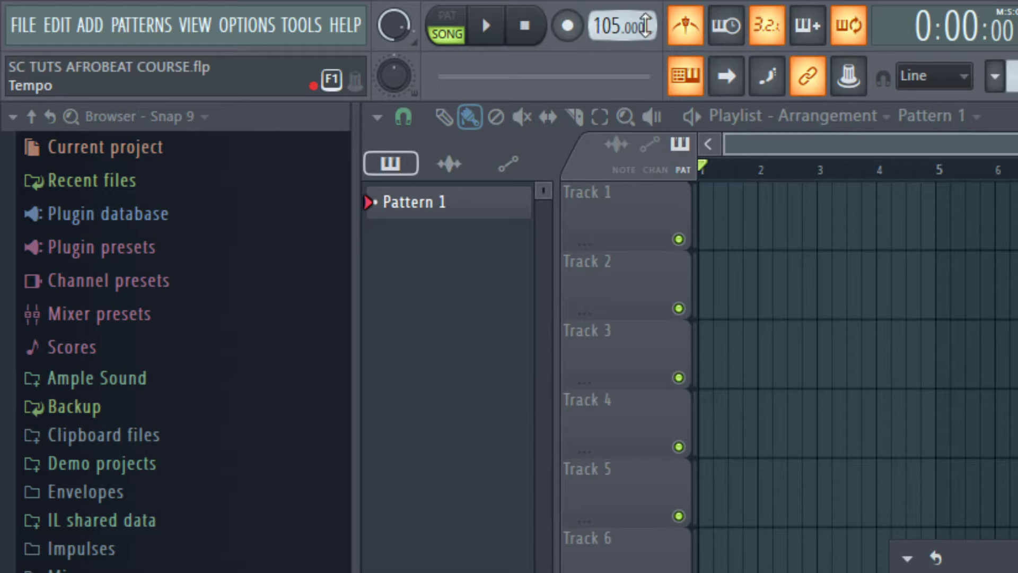
pyautogui.press('space')
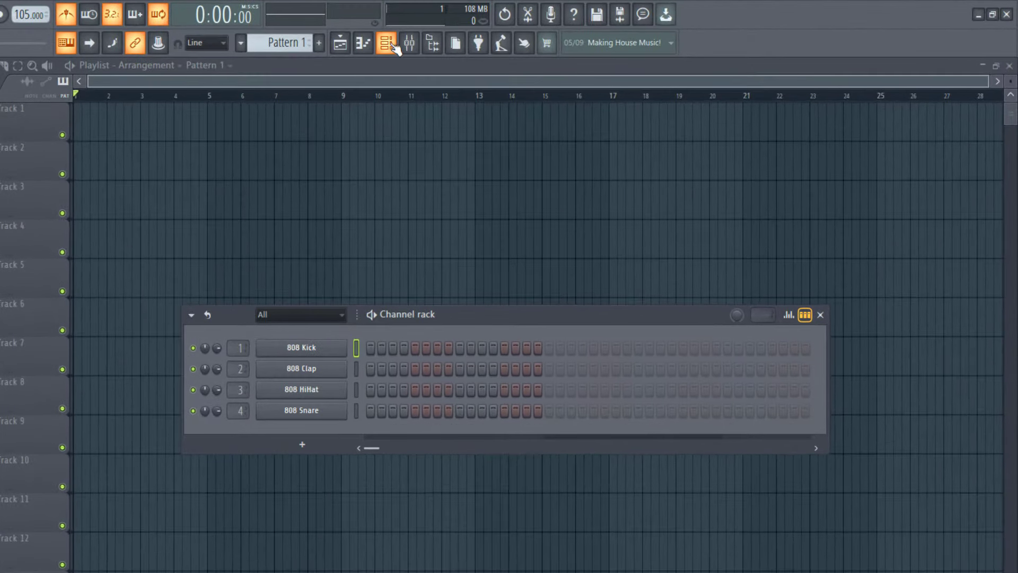
# Hide the channel rack and show it again.
pyautogui.click(542, 35)
pyautogui.click(395, 46)
pyautogui.click(395, 46)
pyautogui.click(396, 46)
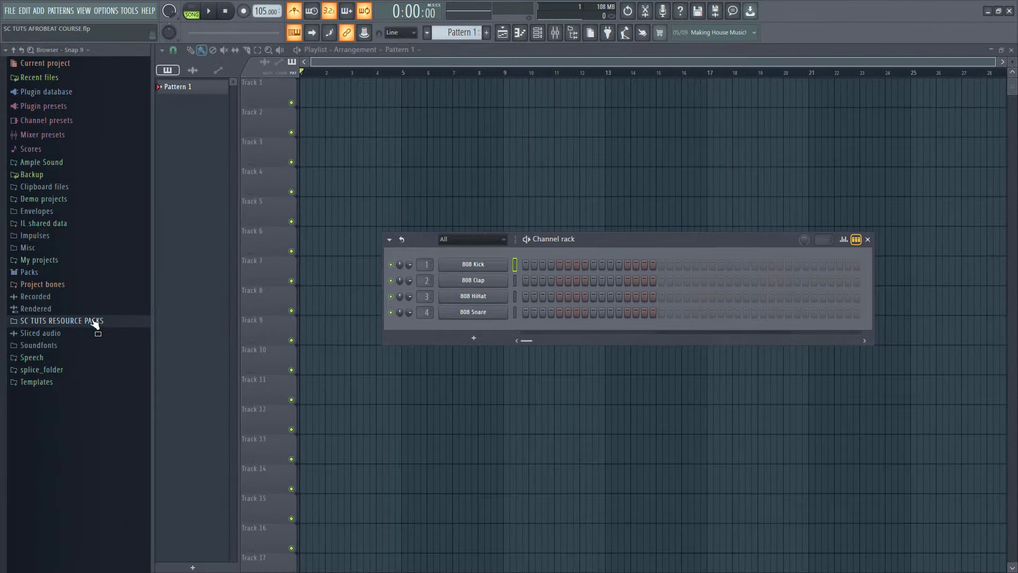
# Open the Rim Snare folder under ONE SHOTS of Sabi boy drumkit SC TUTS, within SC TUTS RESOURCE PACKS.
pyautogui.click(97, 322)
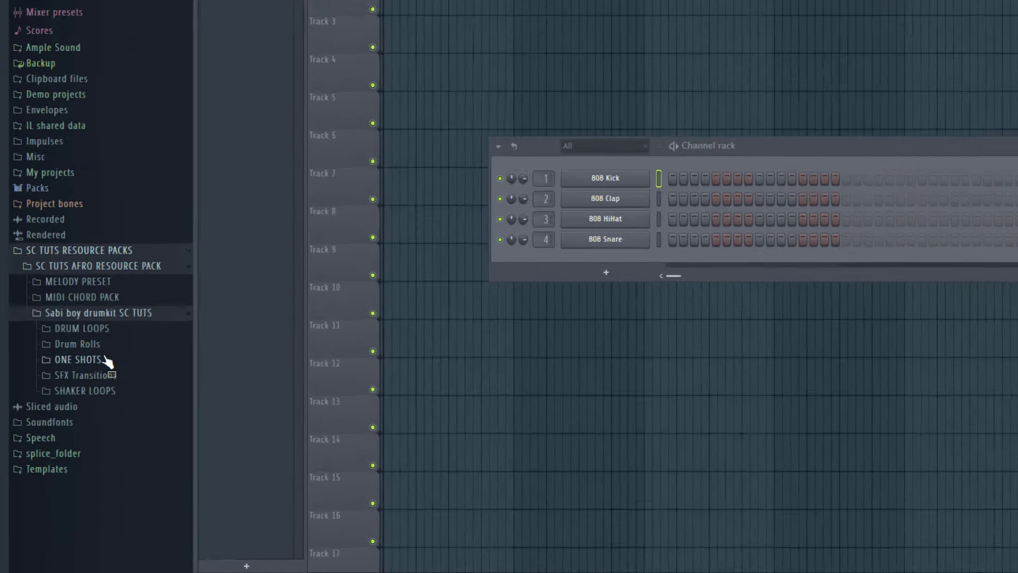
pyautogui.click(84, 360)
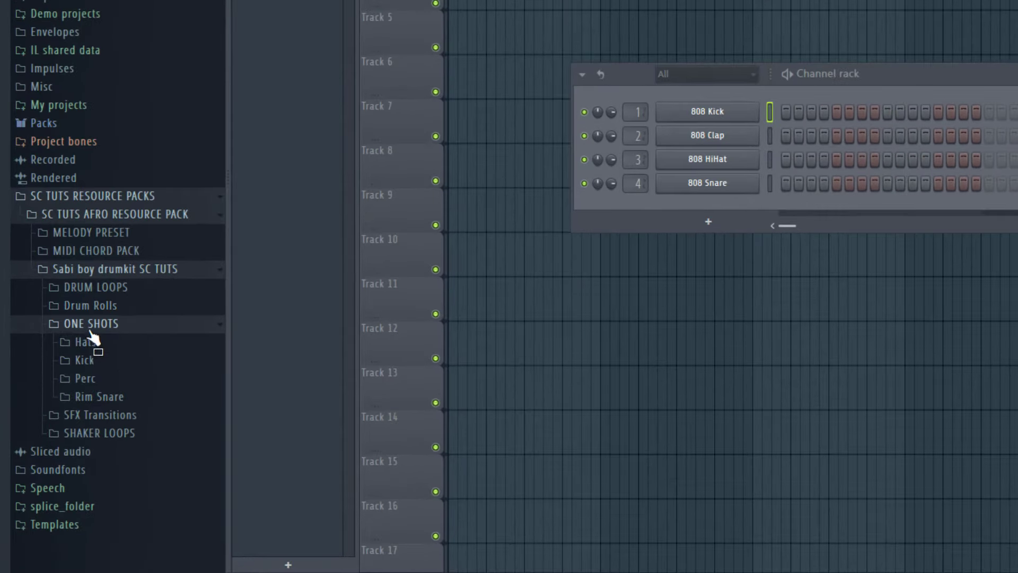
pyautogui.click(100, 404)
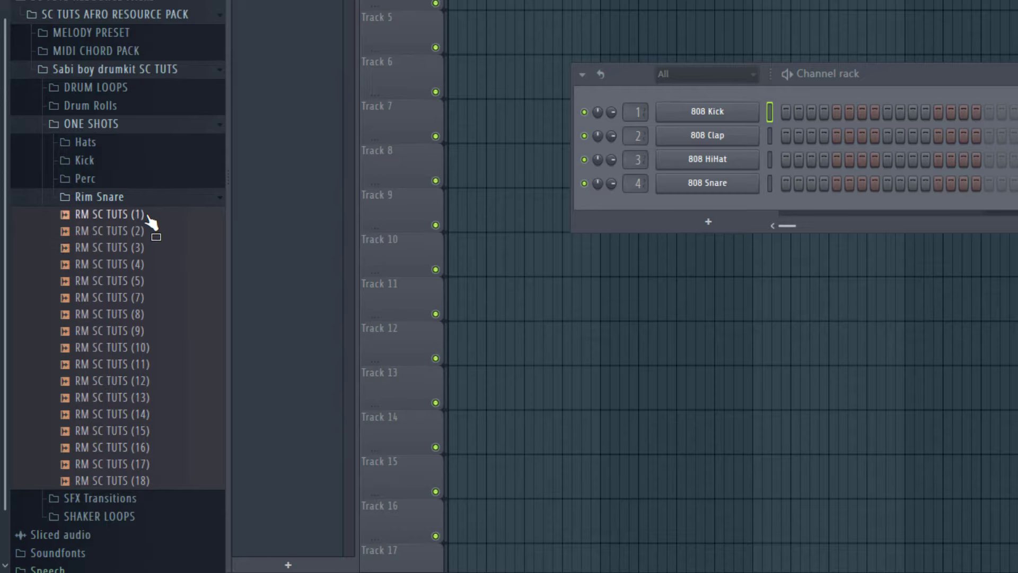
# Audition the rim samples in the Rim Snare folder, from RM SC TUTS (1) down to the end of the list.
pyautogui.click(148, 215)
pyautogui.press('Down')
pyautogui.press('Down')
pyautogui.press('Down')
pyautogui.press('Down')
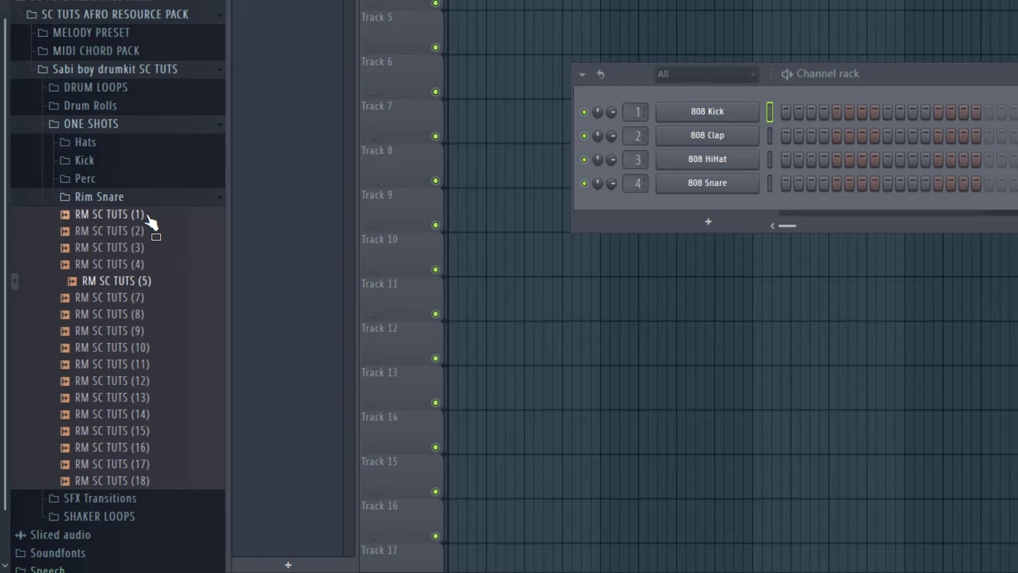
pyautogui.press('Down')
pyautogui.press('Down')
pyautogui.press('Down')
pyautogui.press('Down')
pyautogui.press('Down')
pyautogui.press('Down')
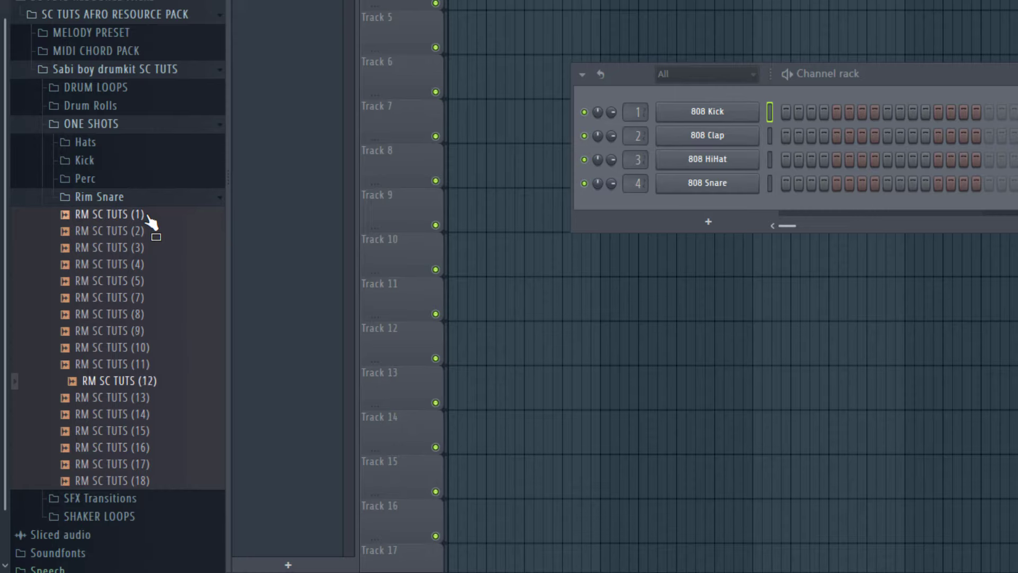
pyautogui.press('Down')
pyautogui.press('Down')
pyautogui.press('Down')
pyautogui.press('Down')
pyautogui.press('Down')
pyautogui.press('Down')
pyautogui.press('Up')
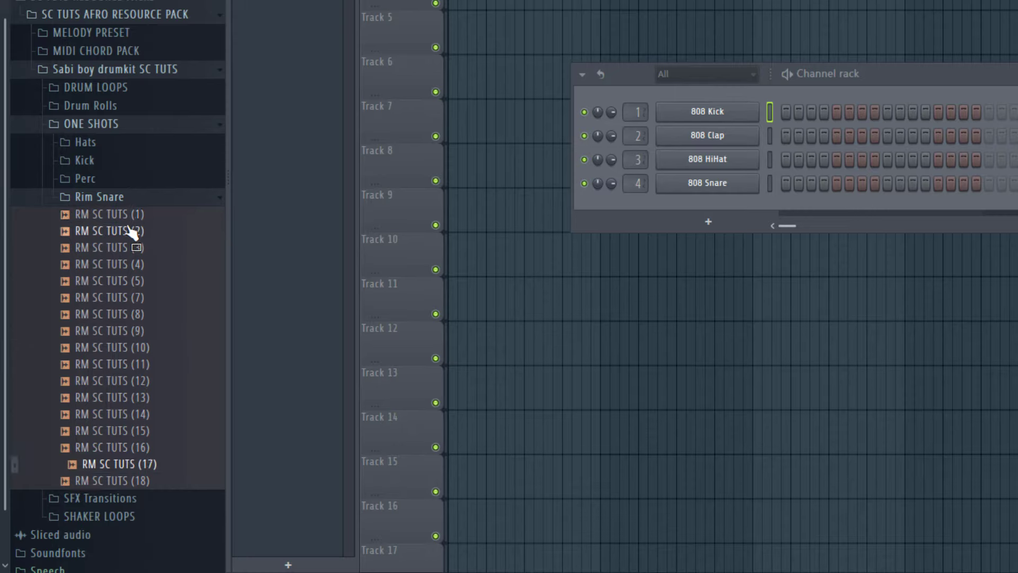
pyautogui.press('Up')
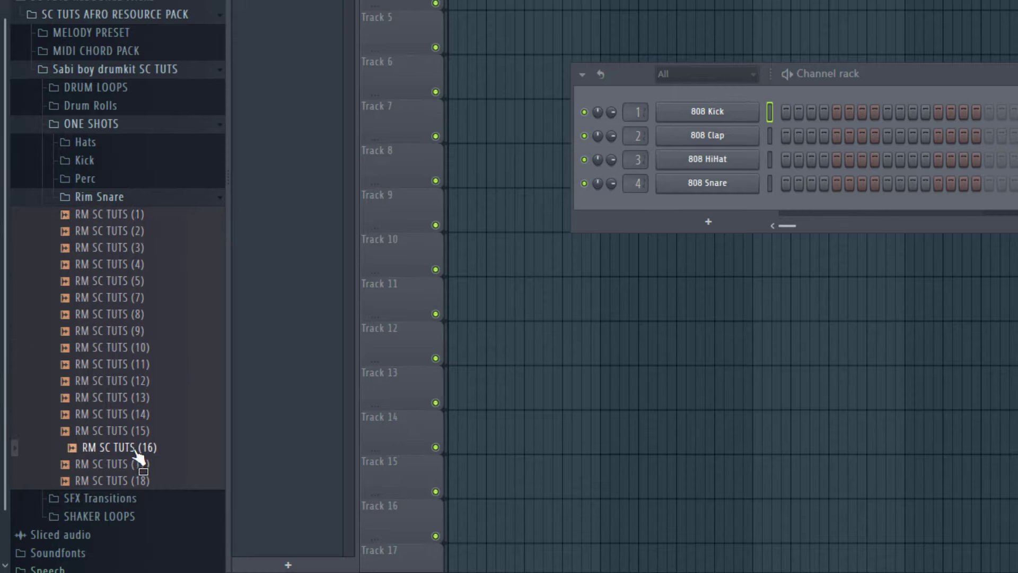
# Add RM SC TUTS (16) as a new channel below 808 Snare, and open and close its sampler settings.
pyautogui.moveTo(135, 454); pyautogui.dragTo(150, 469)
pyautogui.moveTo(634, 238); pyautogui.dragTo(704, 194)
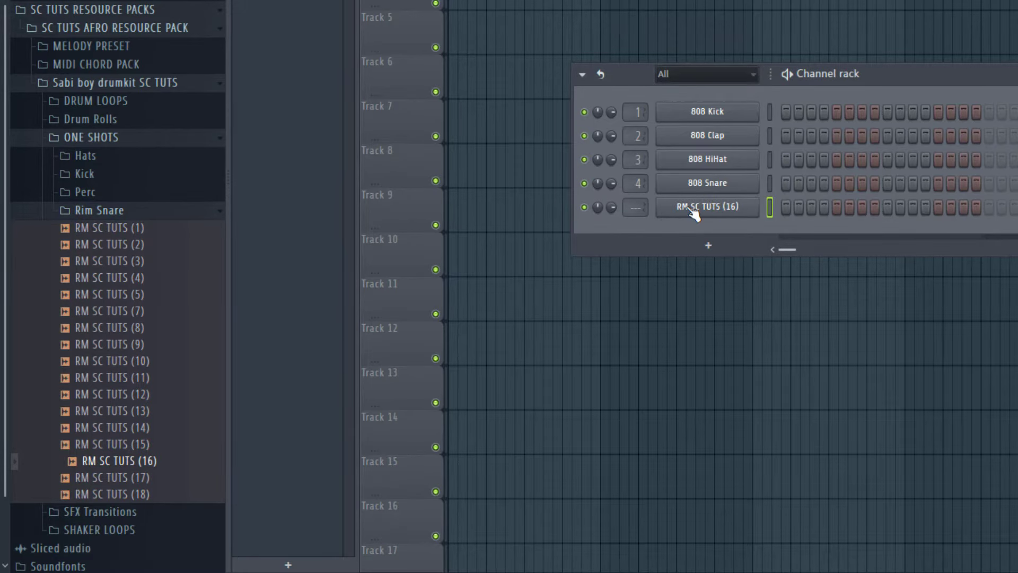
pyautogui.click(691, 209)
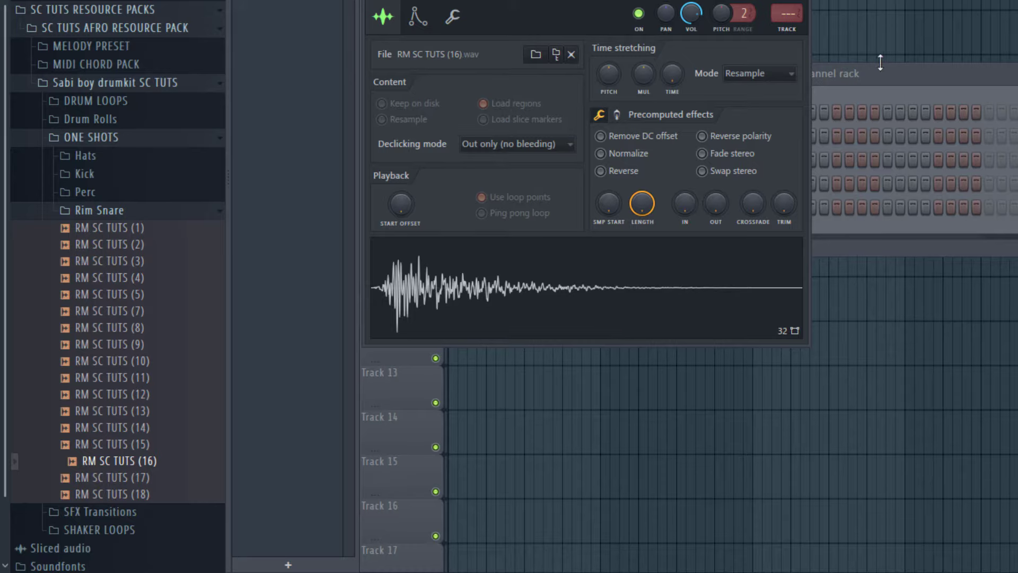
pyautogui.click(881, 63)
pyautogui.click(687, 216)
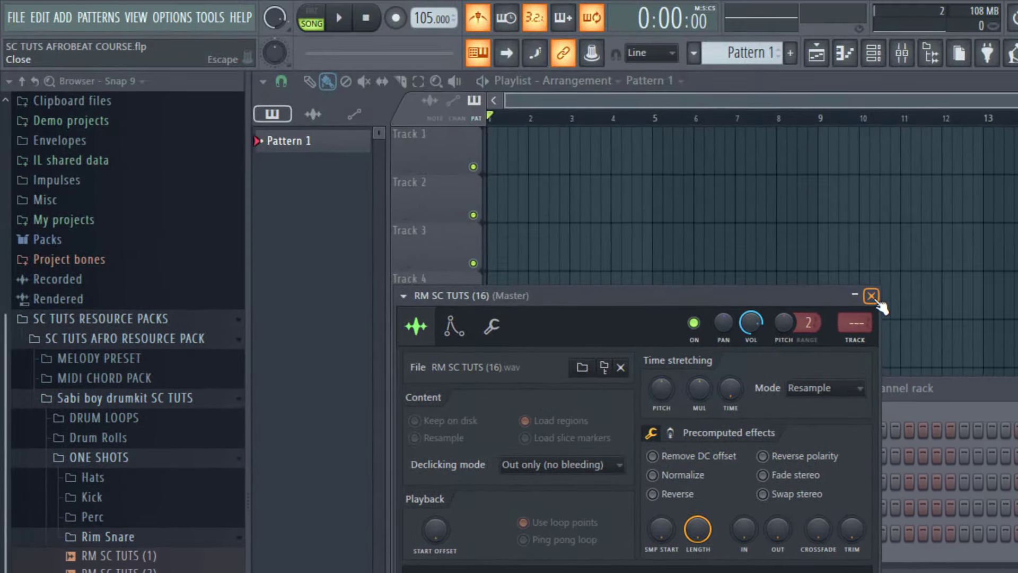
pyautogui.click(849, 197)
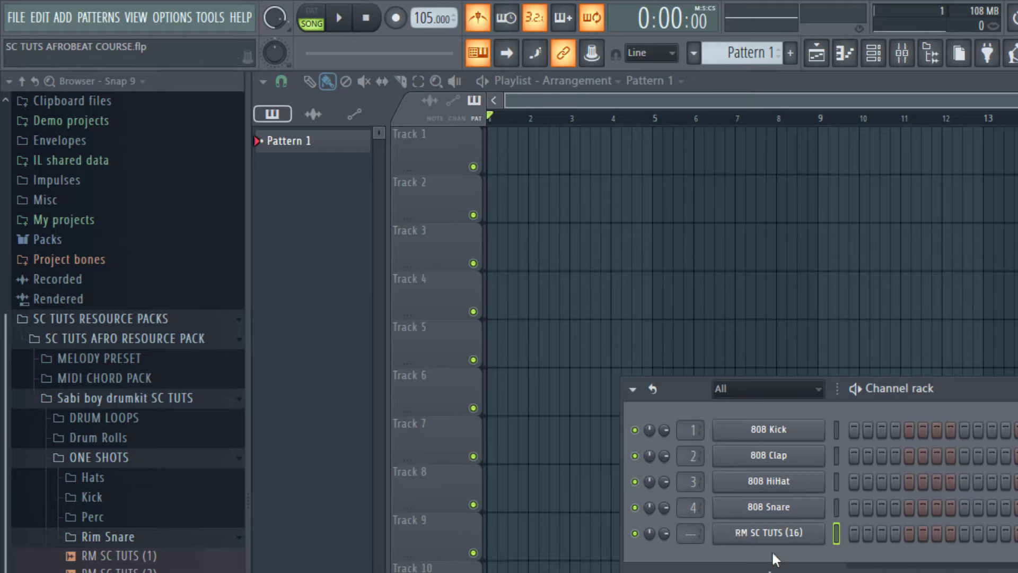
# Play a few test notes on the RM SC TUTS (16) channel.
pyautogui.press('q')
pyautogui.press('r')
pyautogui.press('w')
pyautogui.press('q')
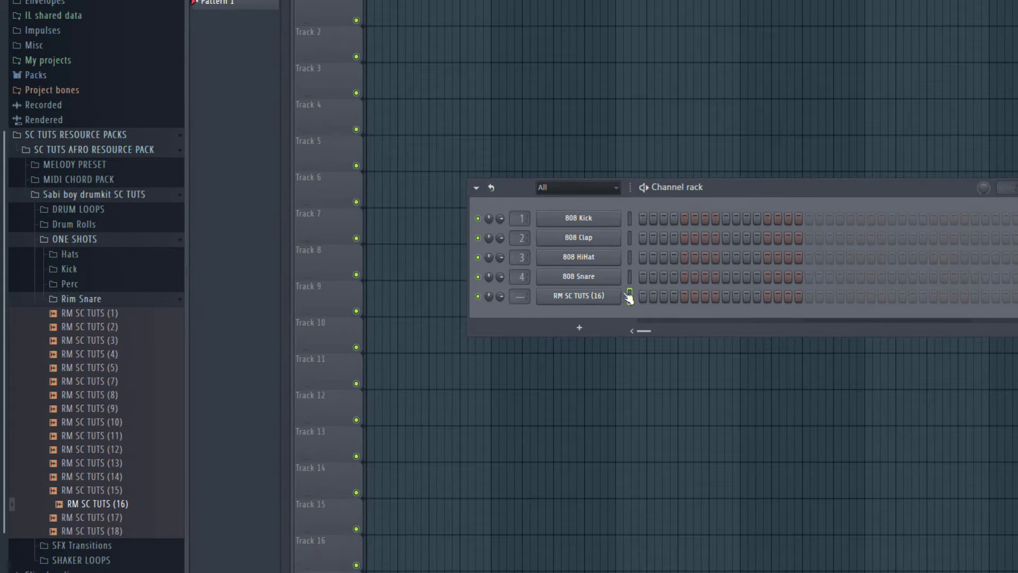
pyautogui.moveTo(713, 184); pyautogui.dragTo(695, 175)
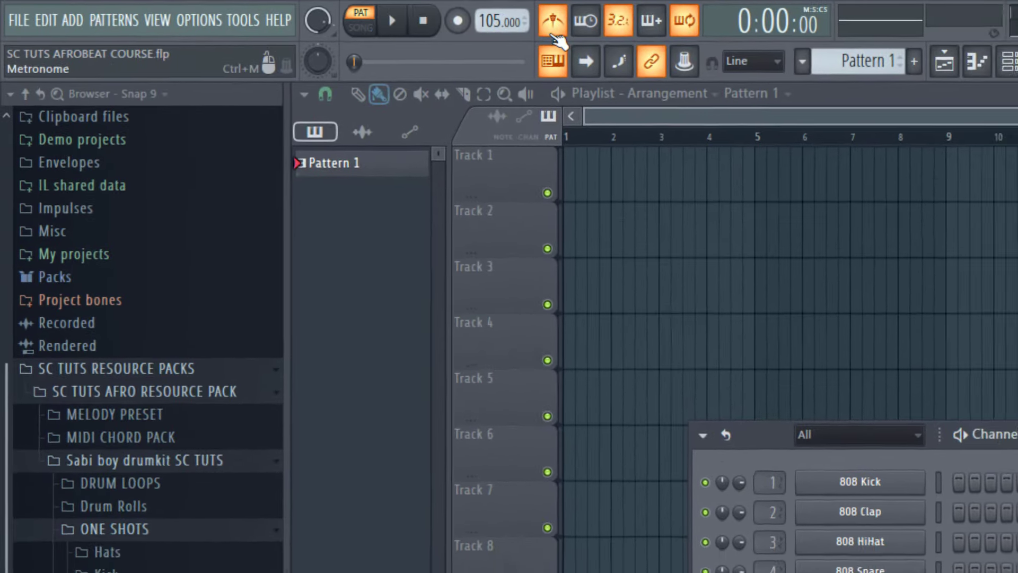
# Turn off the metronome and play Pattern 1 with an RM SC TUTS (16) hit on step 1.
pyautogui.click(580, 22)
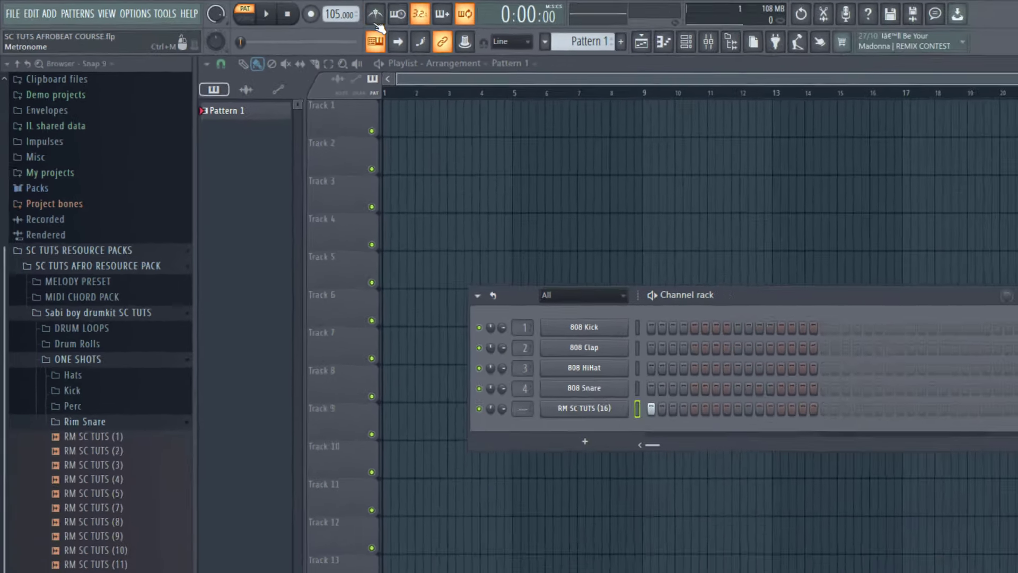
pyautogui.press('space')
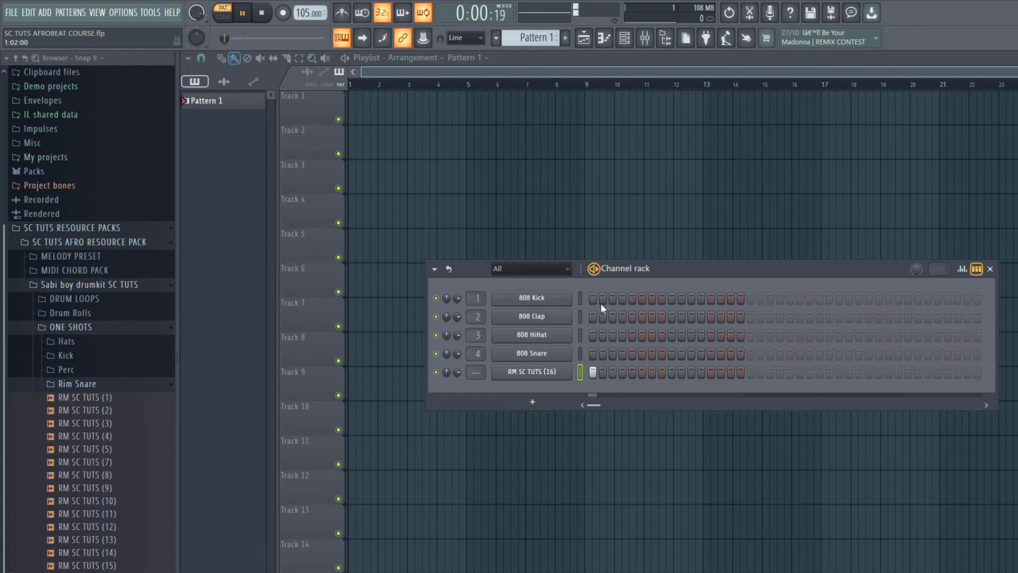
pyautogui.press('space')
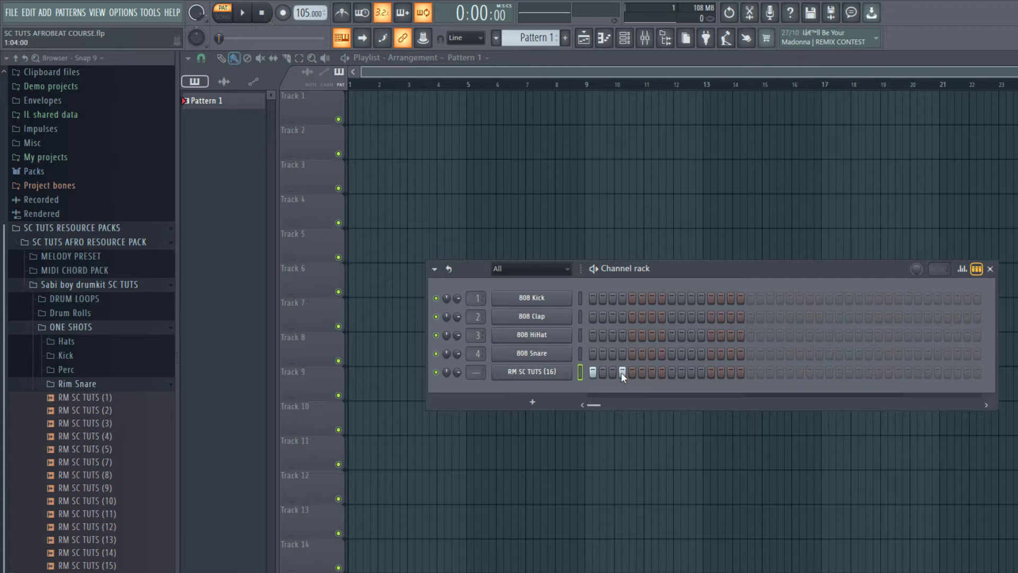
# Add RM SC TUTS (16) hits on steps 7, 9, 12 and 15 of Pattern 1 while it plays.
pyautogui.moveTo(658, 269); pyautogui.dragTo(621, 264)
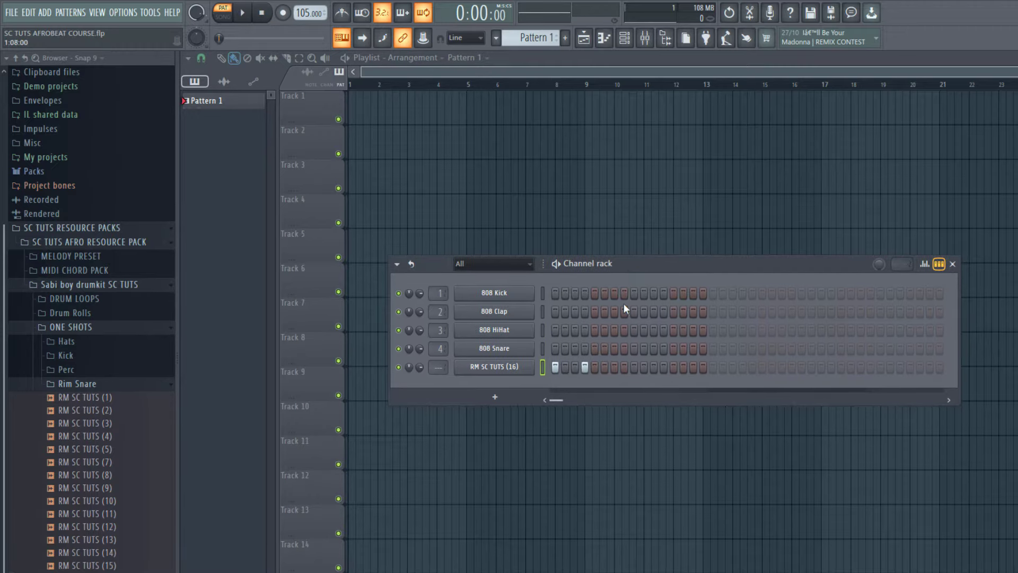
pyautogui.press('space')
pyautogui.click(616, 363)
pyautogui.click(635, 364)
pyautogui.click(664, 366)
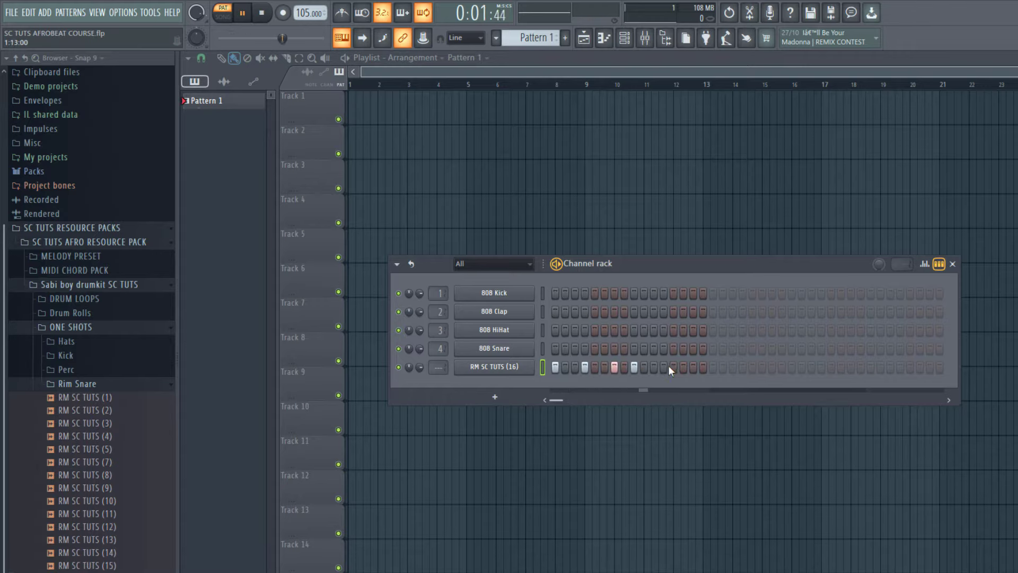
pyautogui.click(692, 367)
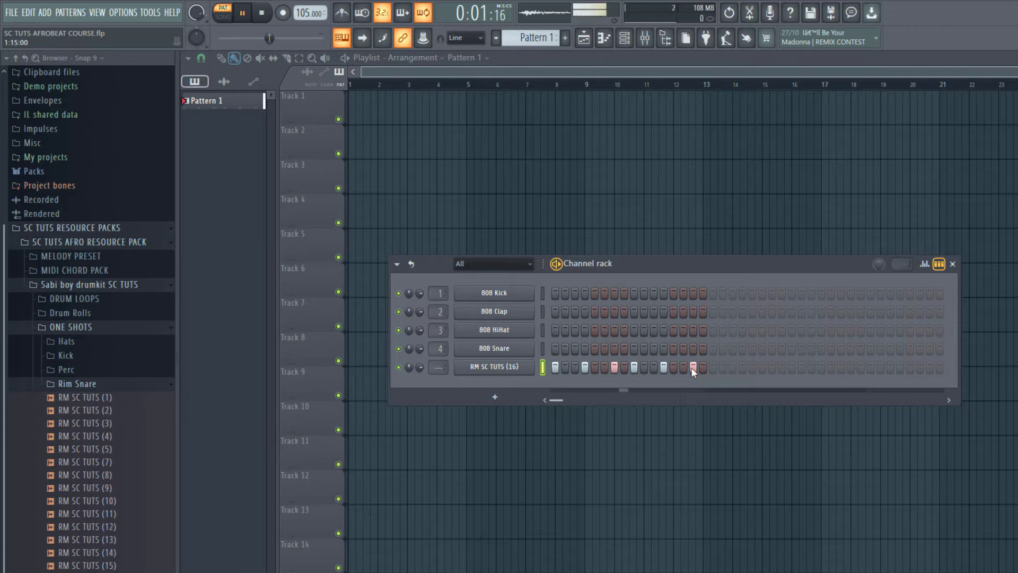
pyautogui.press('space')
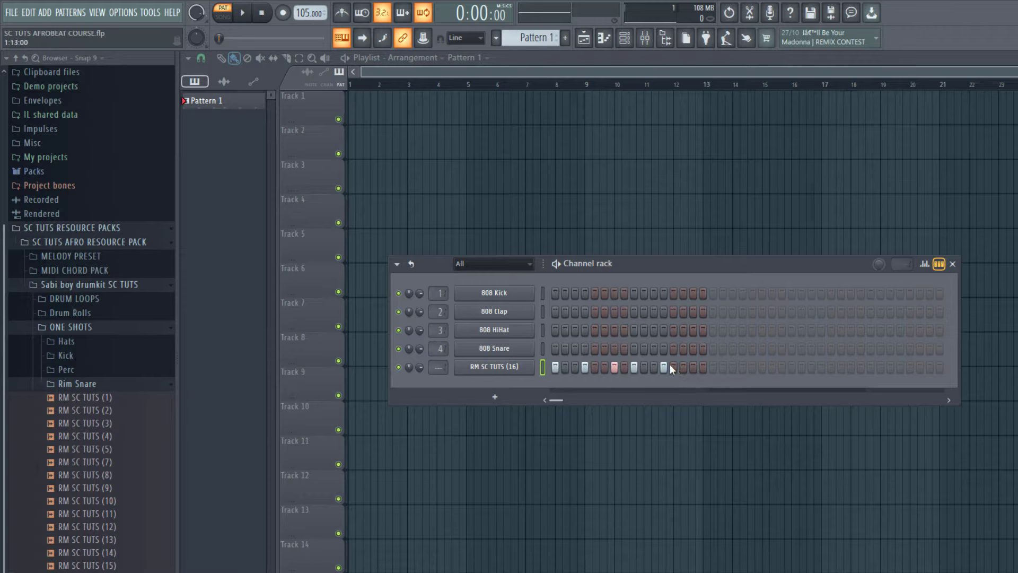
# View the list of patterns and switch to the empty Pattern 2.
pyautogui.click(518, 37)
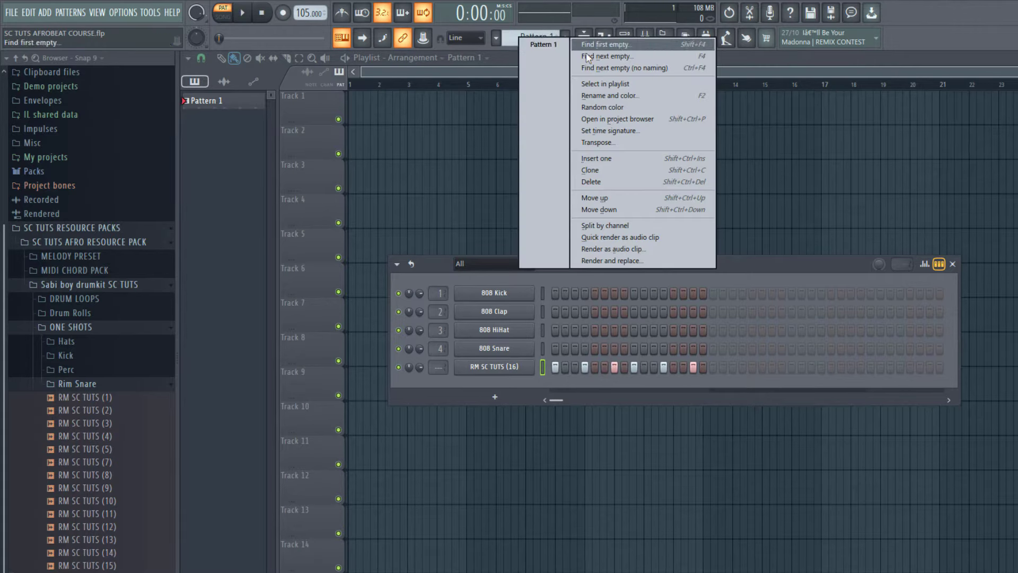
pyautogui.click(539, 44)
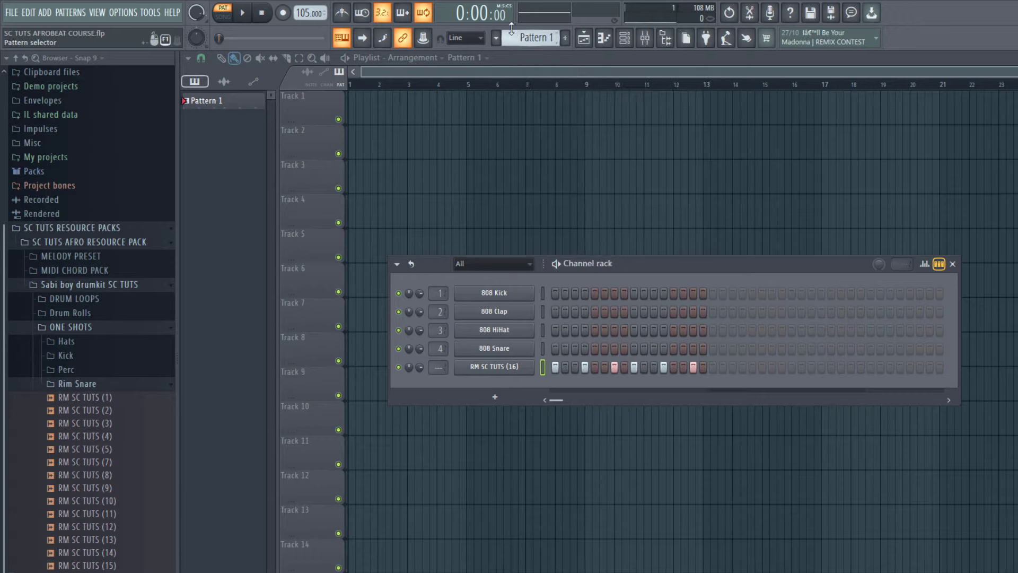
pyautogui.scroll(-1, 514, 36)
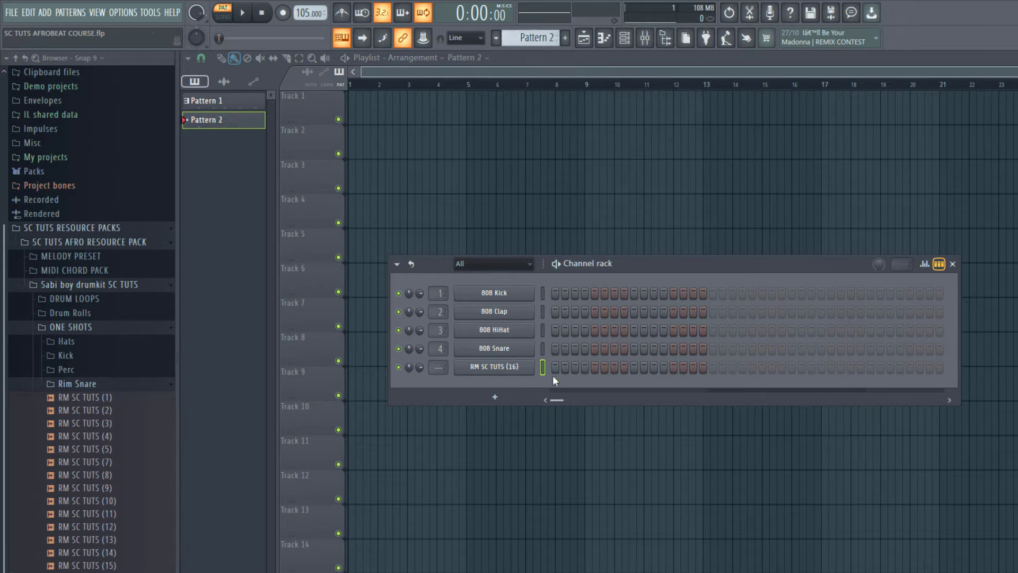
# Place RM SC TUTS (16) hits on steps 4 and 13 of Pattern 2 during playback, and return to Pattern 1.
pyautogui.click(585, 367)
pyautogui.press('space')
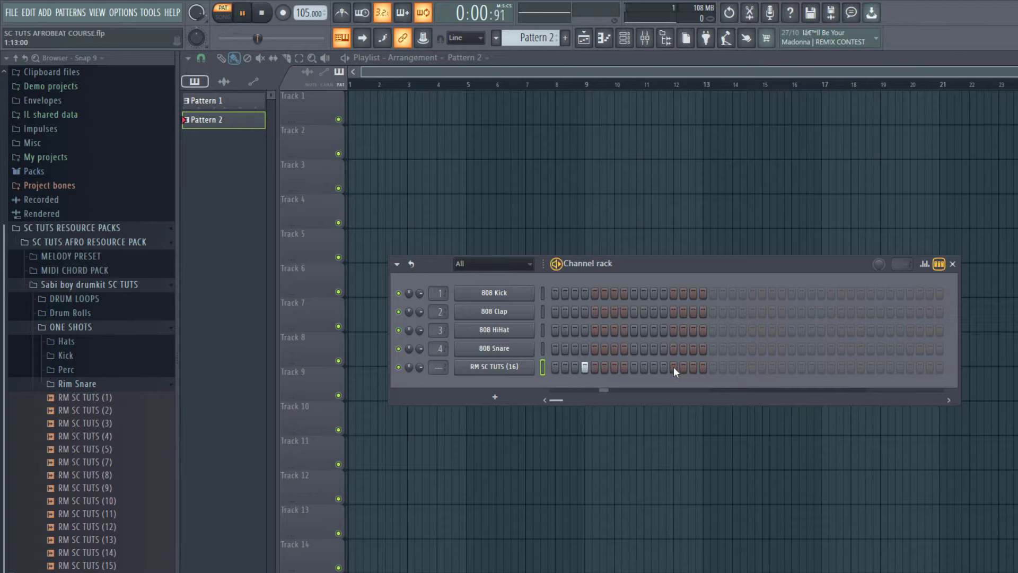
pyautogui.click(674, 367)
pyautogui.press('space')
pyautogui.press('KP_Subtract')
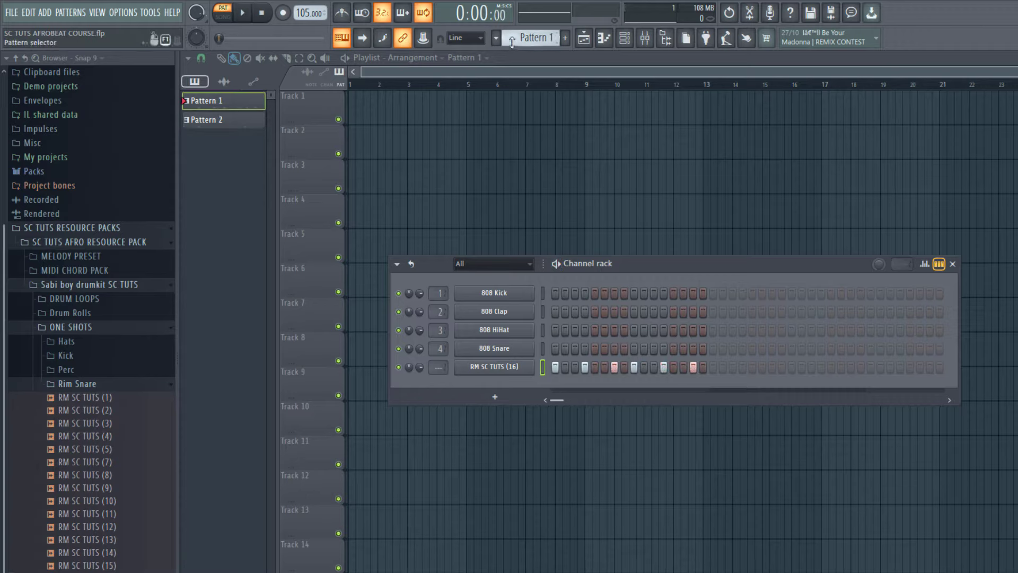
# Collapse the Rim Snare folder, open the Kick folder under ONE SHOTS and audition its kick samples.
pyautogui.click(106, 384)
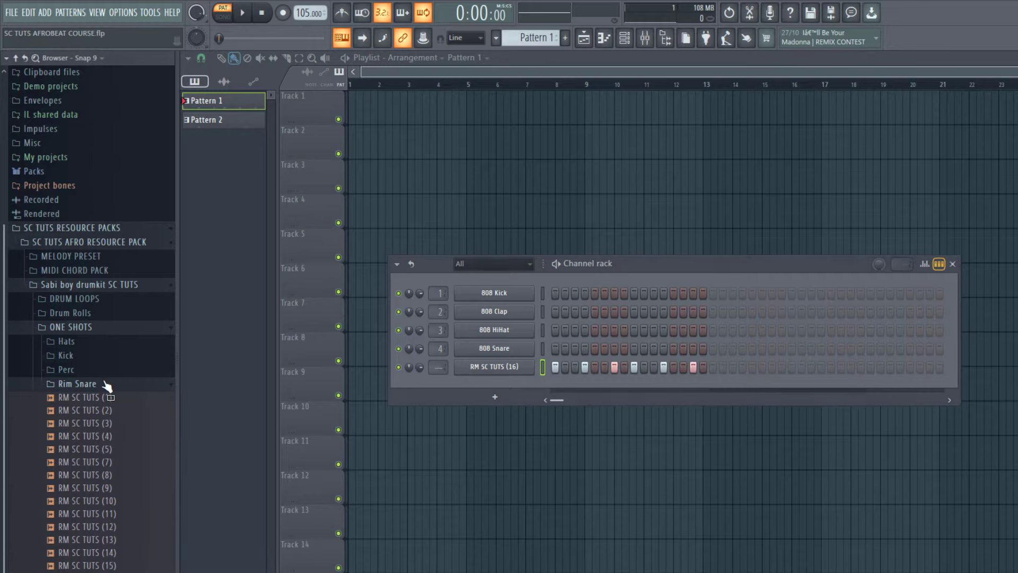
pyautogui.click(66, 500)
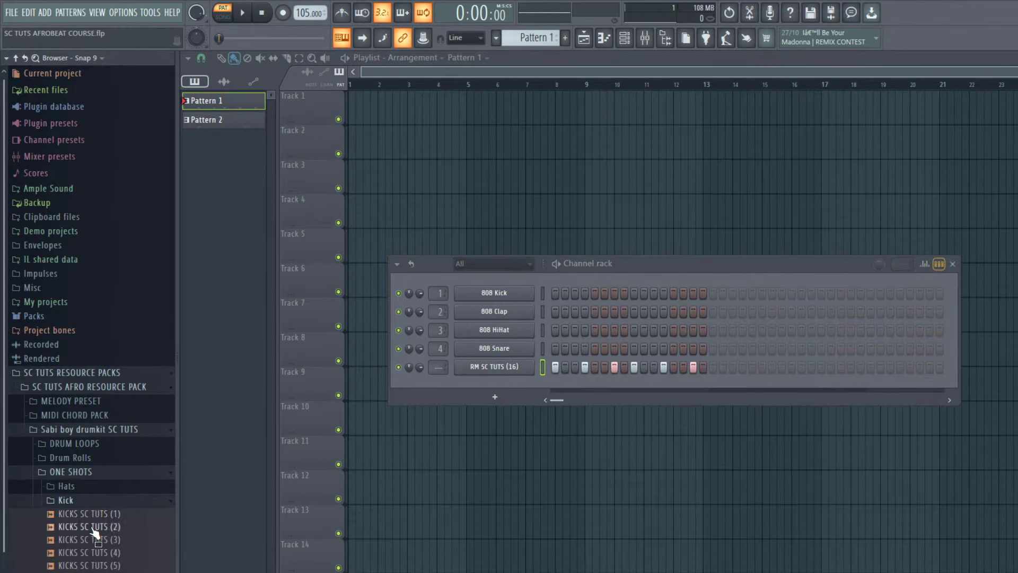
pyautogui.click(99, 486)
pyautogui.click(101, 461)
pyautogui.click(101, 448)
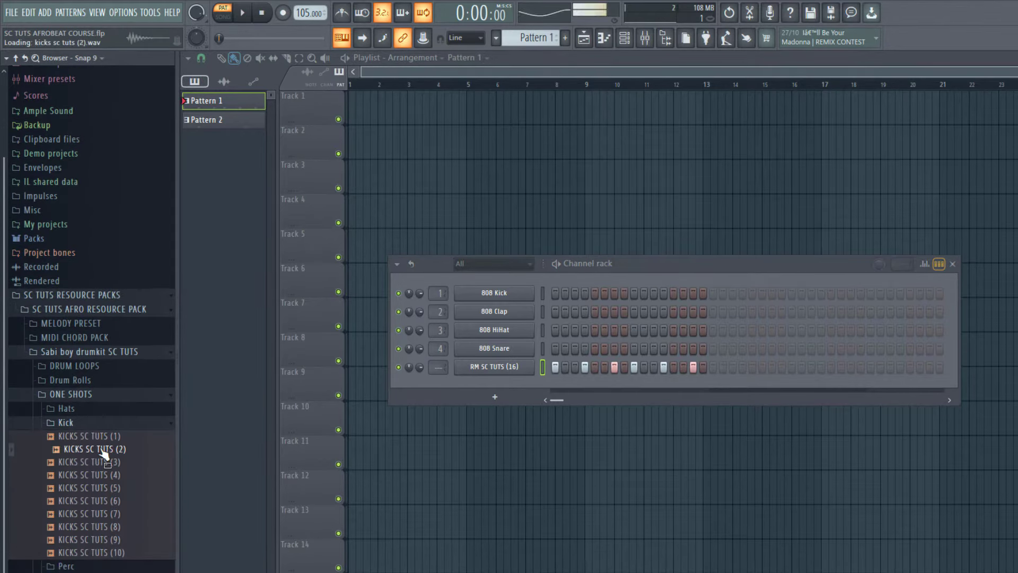
pyautogui.click(100, 438)
pyautogui.click(106, 526)
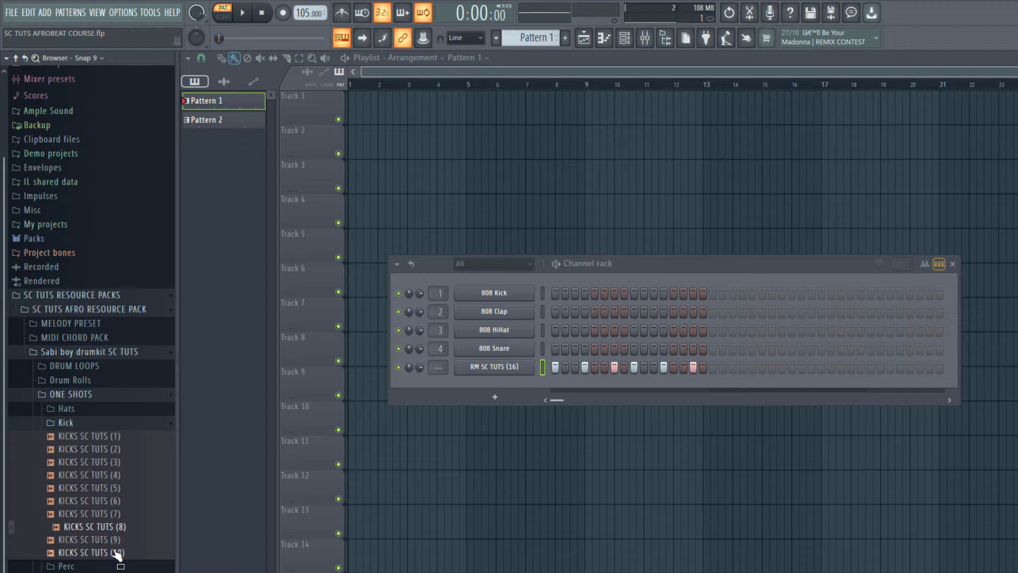
pyautogui.click(114, 542)
pyautogui.click(112, 502)
pyautogui.click(117, 474)
pyautogui.click(113, 462)
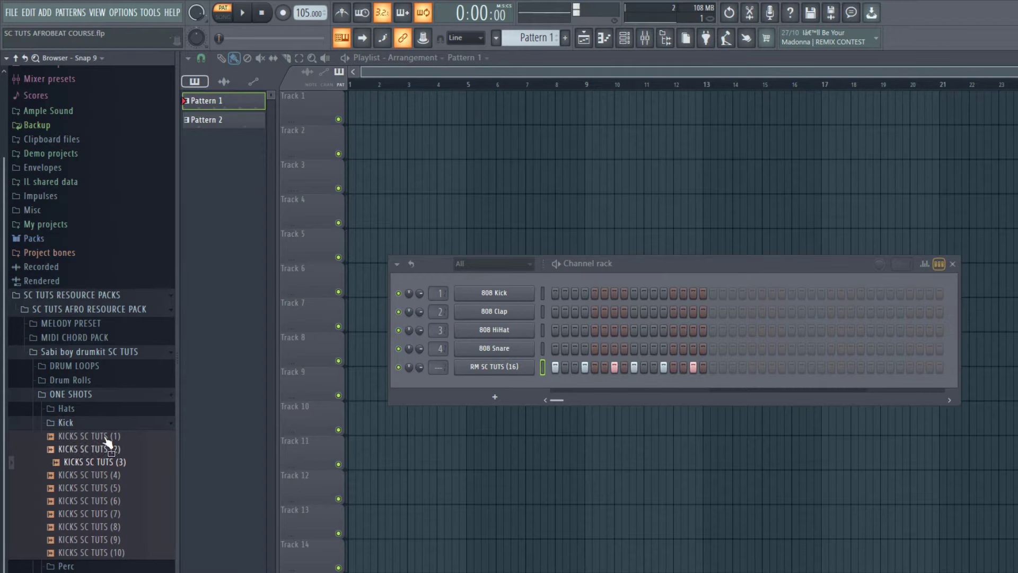
# Compare KICKS SC TUTS (1) and (5), and add KICKS SC TUTS (5) as a new channel below the rim.
pyautogui.click(105, 438)
pyautogui.click(101, 488)
pyautogui.moveTo(103, 488); pyautogui.dragTo(507, 379)
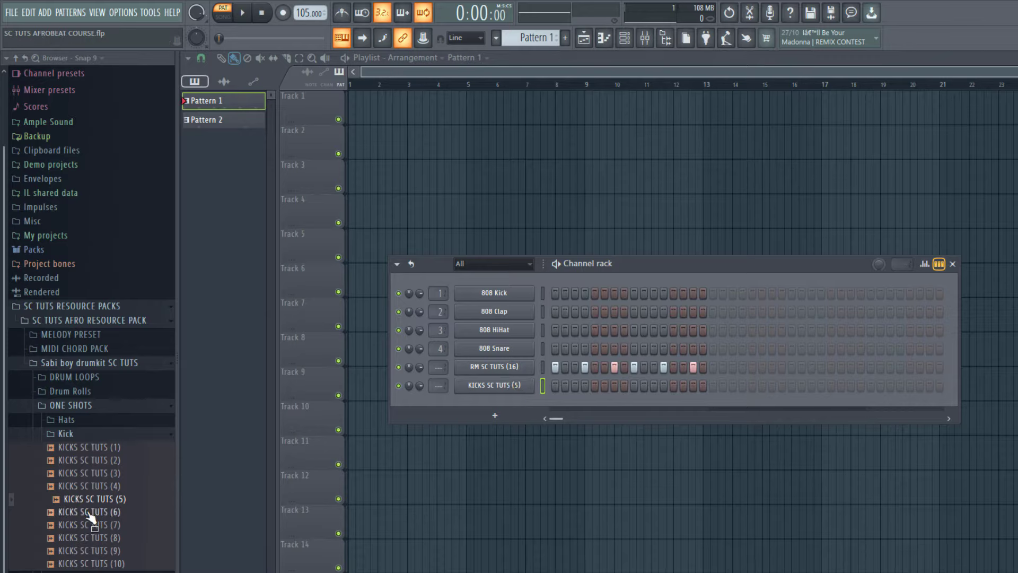
# Swap the new kick channel's sample to KICKS SC TUTS (6) and back to (5), adding KICKS SC TUTS (7) as another channel.
pyautogui.moveTo(91, 517); pyautogui.dragTo(386, 418)
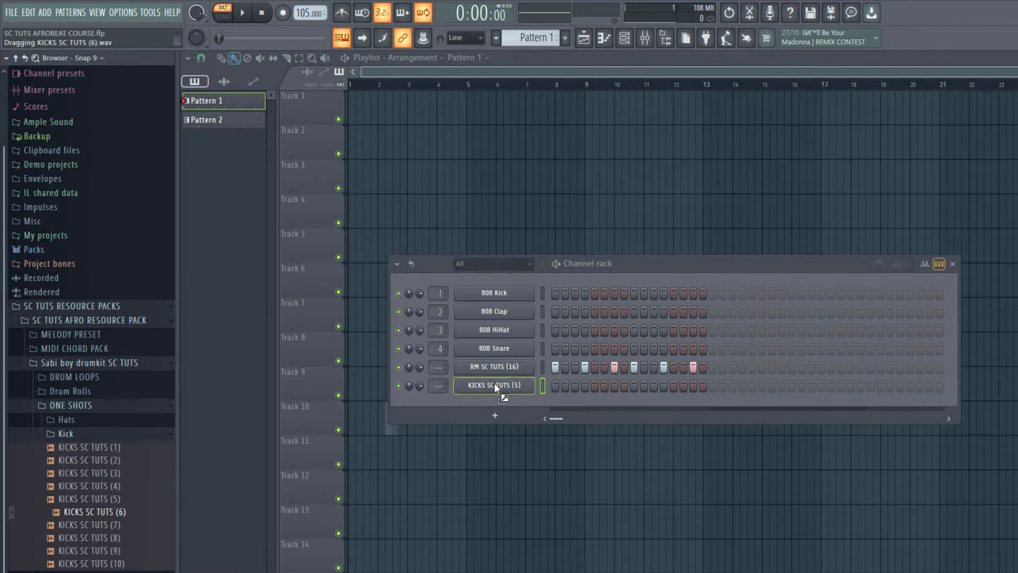
pyautogui.moveTo(494, 383); pyautogui.dragTo(494, 383)
pyautogui.moveTo(90, 525); pyautogui.dragTo(489, 393)
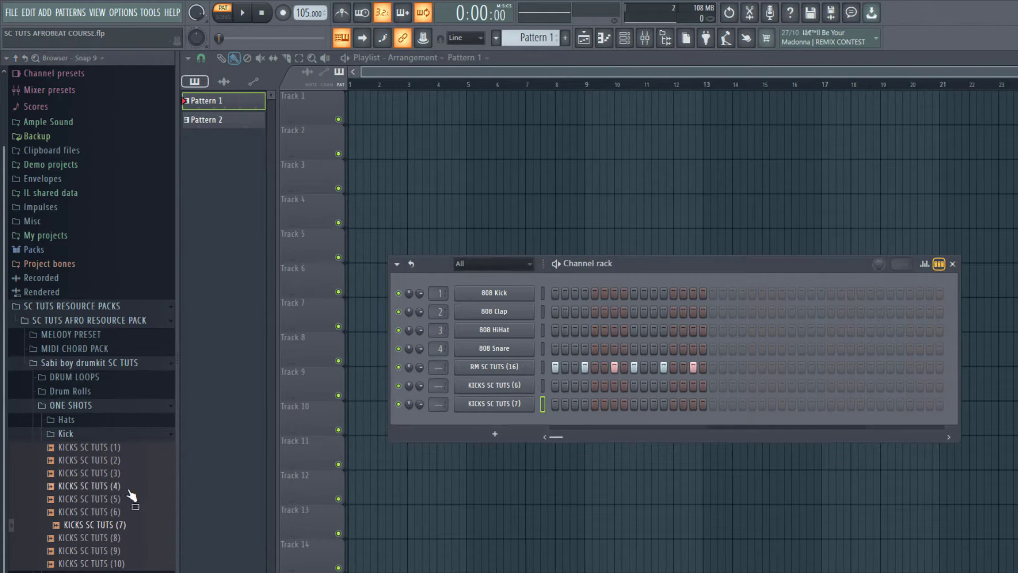
pyautogui.moveTo(106, 498); pyautogui.dragTo(491, 383)
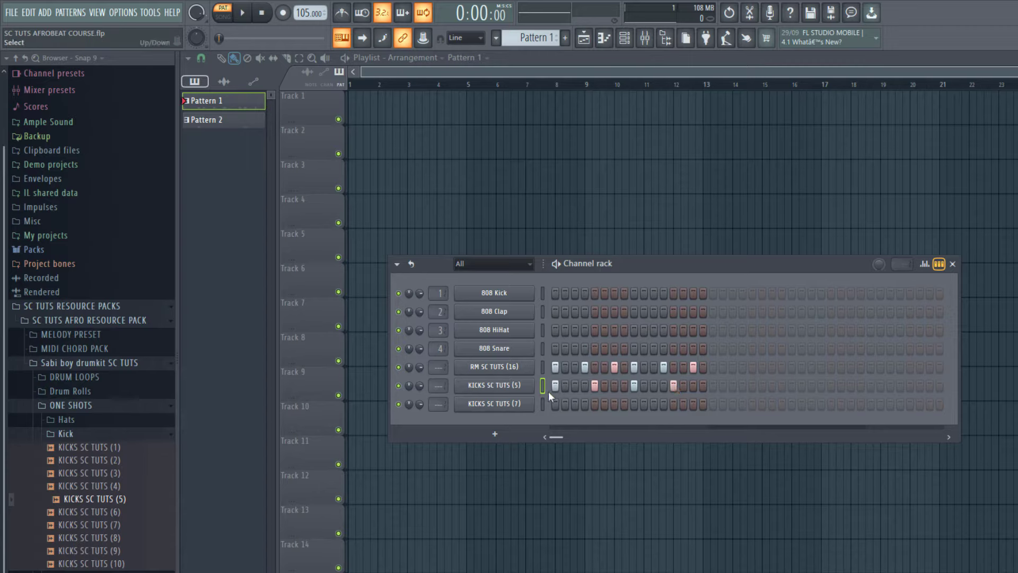
# Play Pattern 1 with KICKS SC TUTS (5) hits on steps 1, 5, 9 and 13, and set the project tempo to 97 BPM.
pyautogui.press('space')
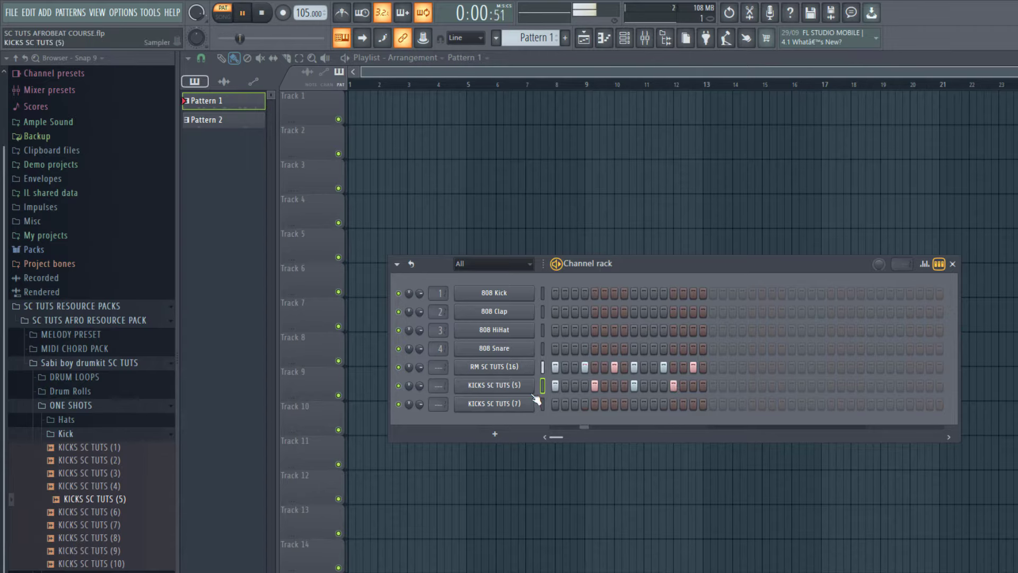
pyautogui.press('space')
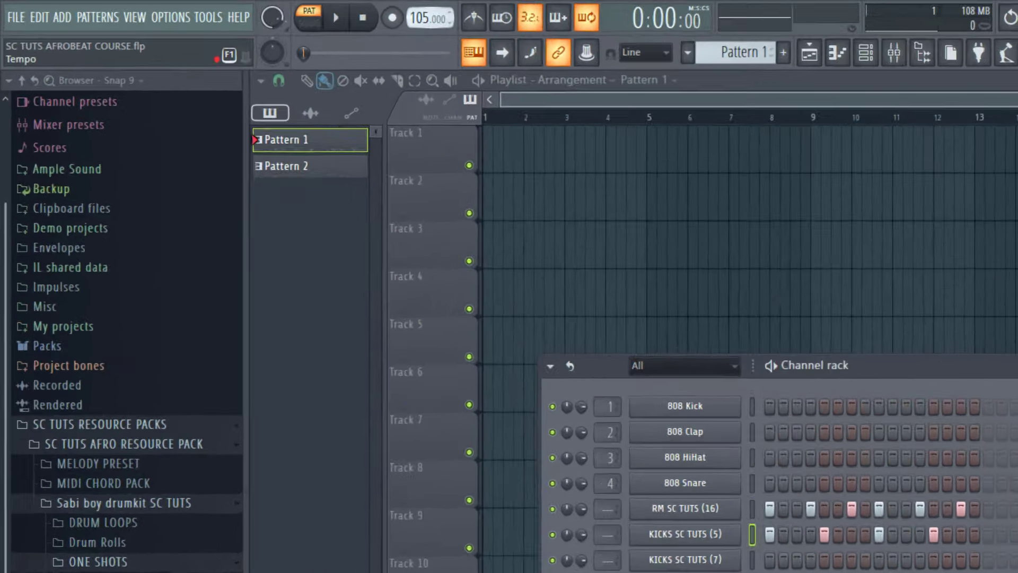
pyautogui.moveTo(421, 18); pyautogui.dragTo(421, 23)
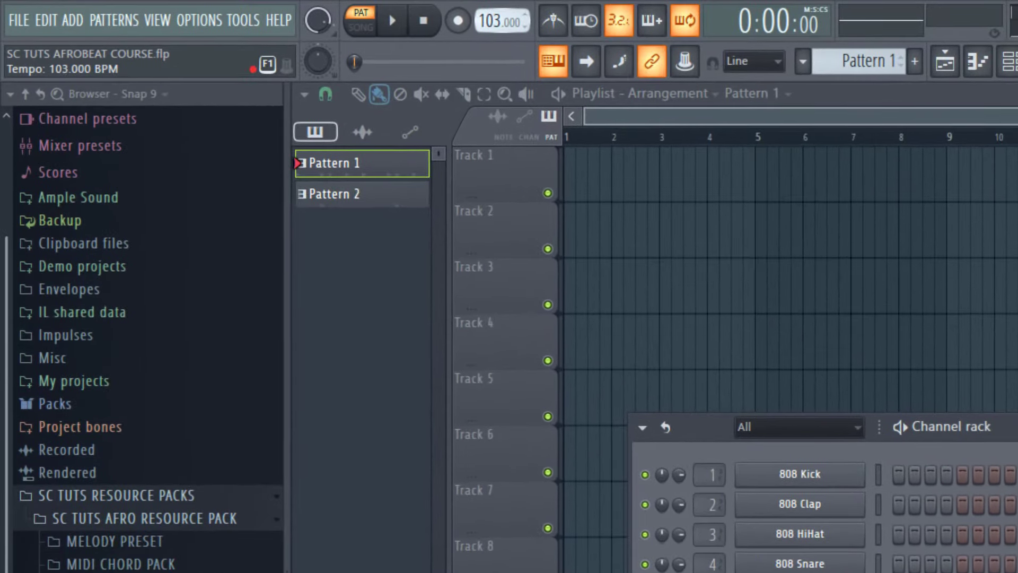
pyautogui.moveTo(500, 21); pyautogui.dragTo(500, 24)
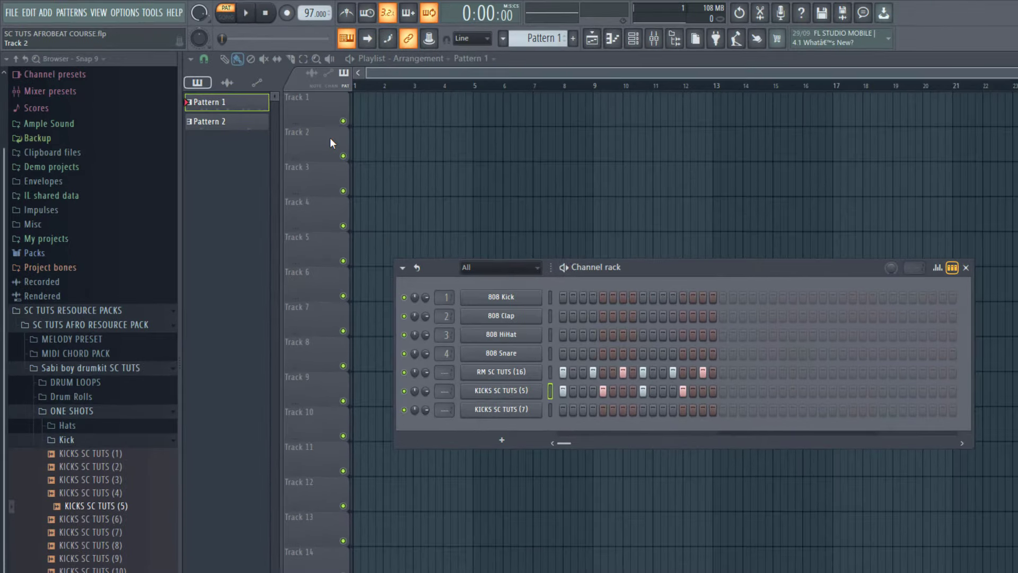
# Play Pattern 1 briefly, set the project tempo to 98 BPM and switch to Pattern 2.
pyautogui.press('space')
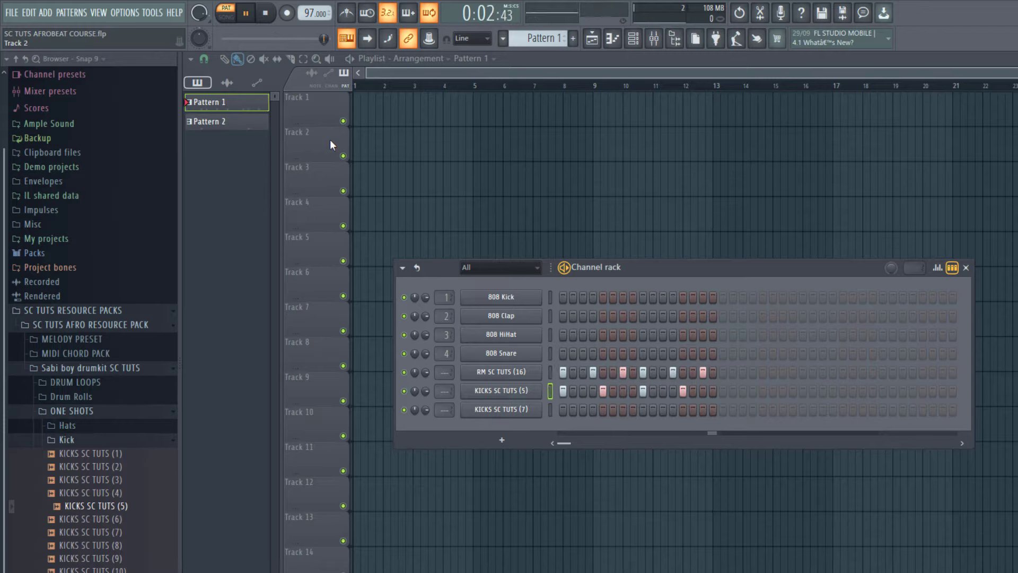
pyautogui.press('space')
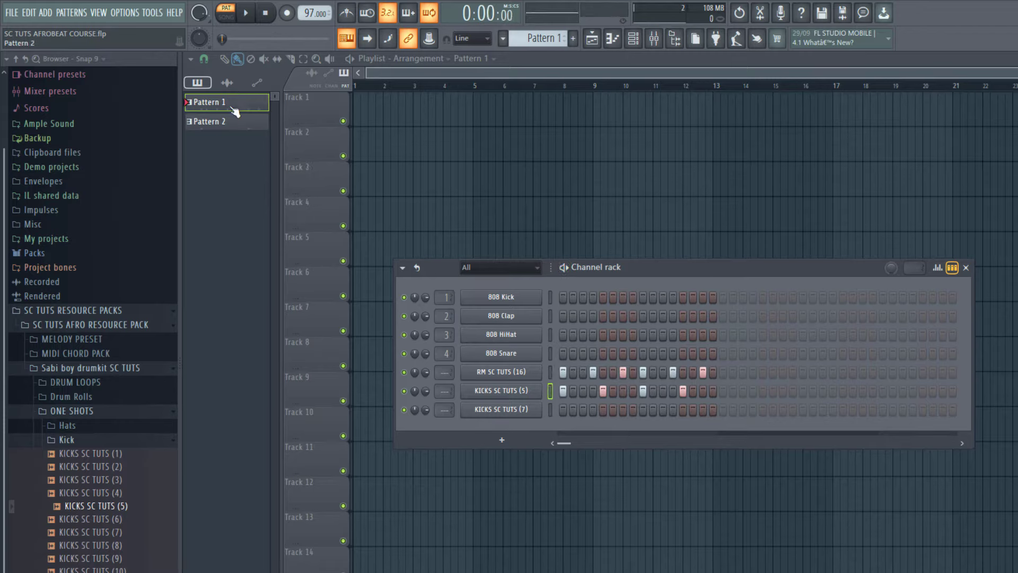
pyautogui.scroll(1, 304, 13)
pyautogui.scroll(-1, 535, 38)
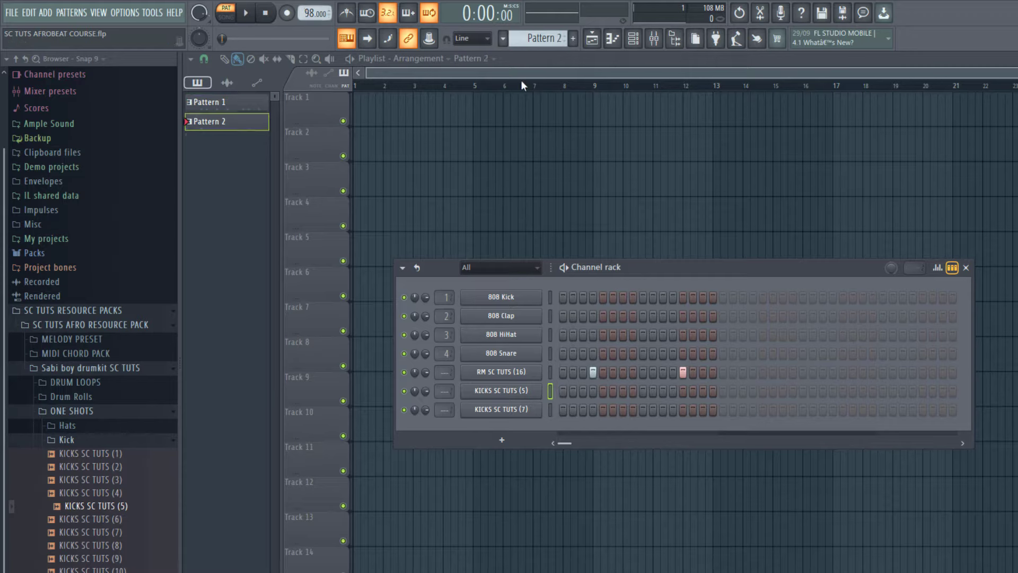
# Try KICKS SC TUTS (5) hits on steps 1 and 9 of Pattern 2, playing the pattern after each addition.
pyautogui.click(562, 391)
pyautogui.press('space')
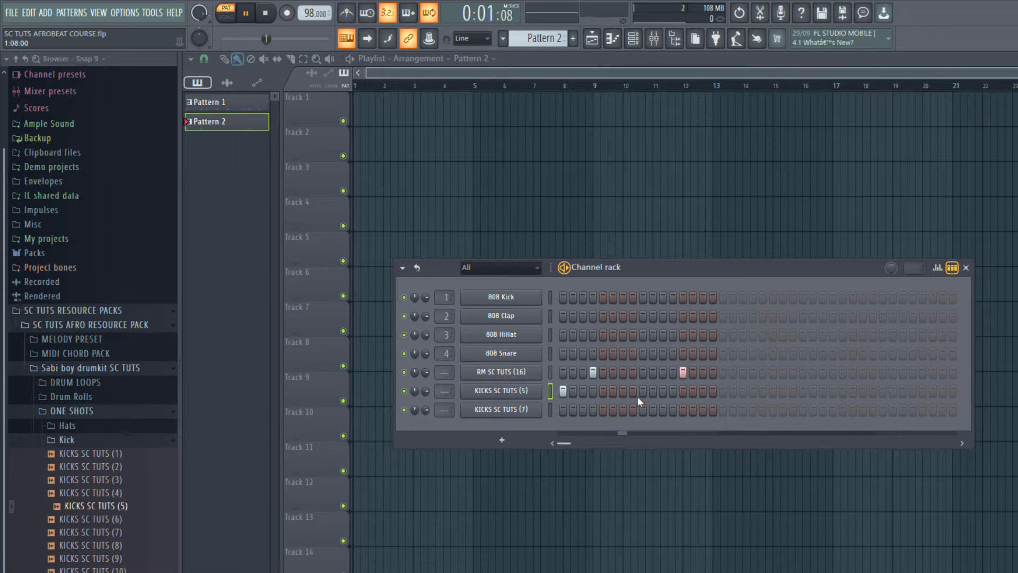
pyautogui.press('space')
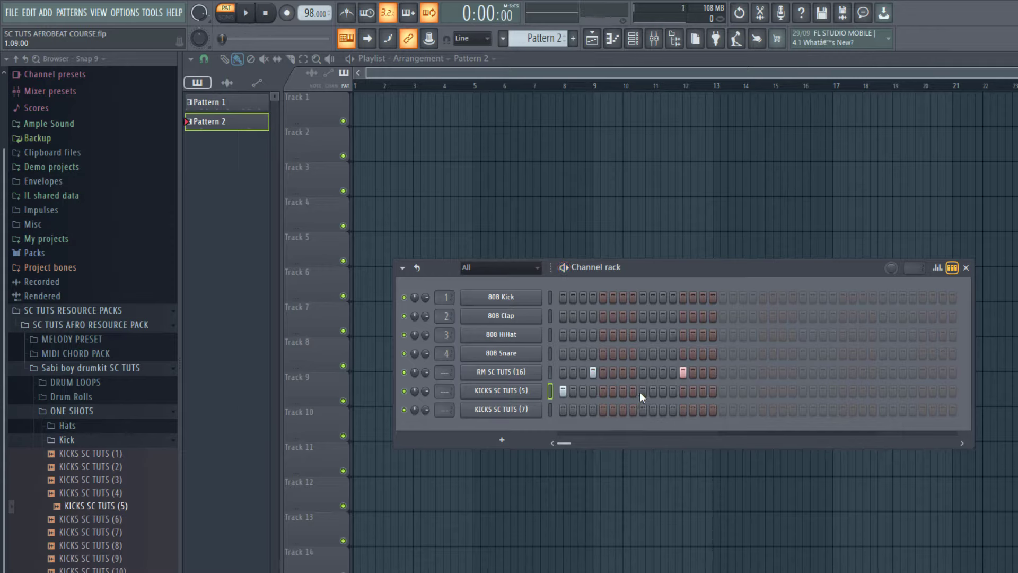
pyautogui.click(641, 392)
pyautogui.press('space')
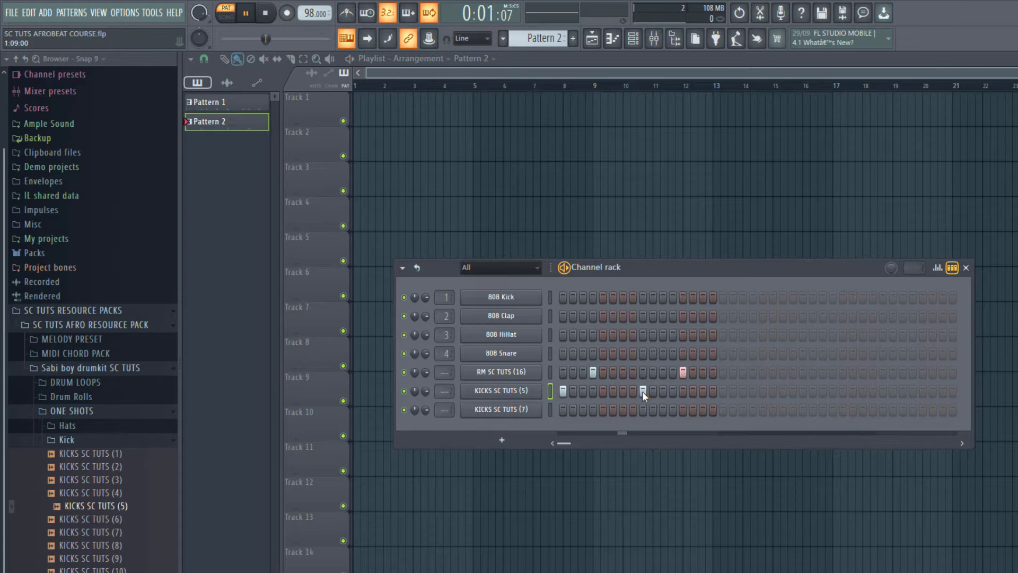
pyautogui.press('space')
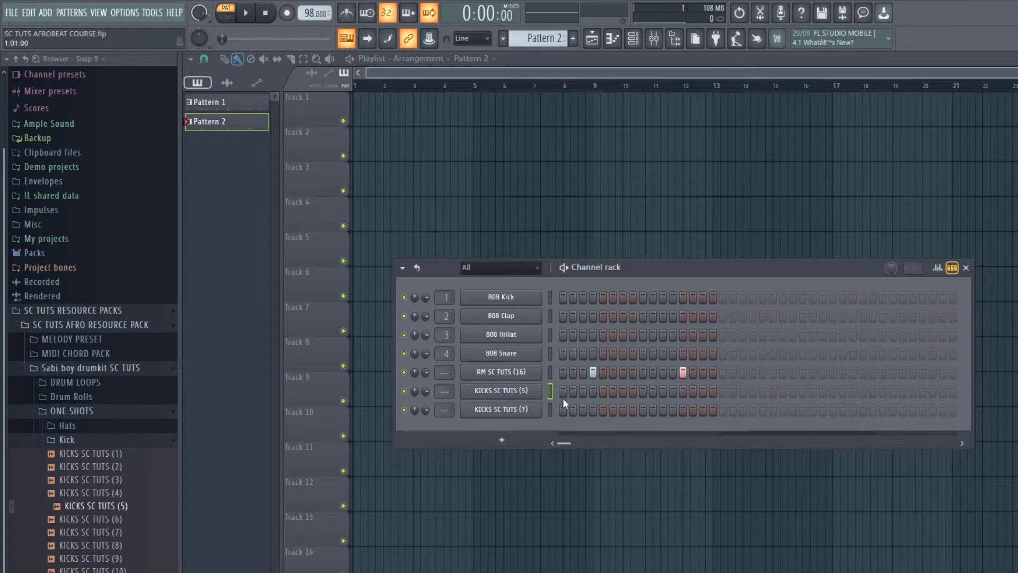
# Switch back to Pattern 1 and play its rim and kick groove.
pyautogui.scroll(1, 536, 40)
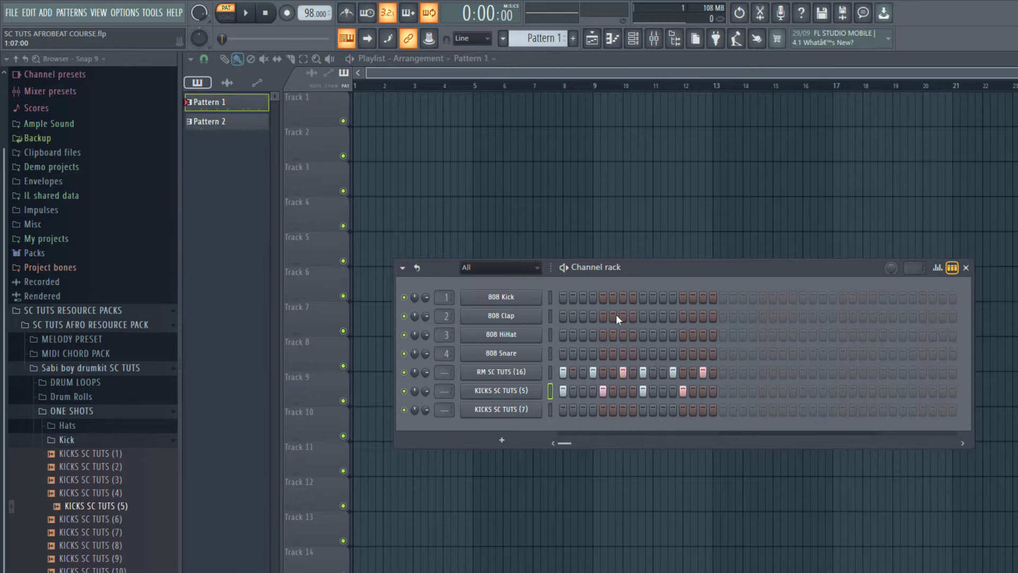
pyautogui.moveTo(632, 272); pyautogui.dragTo(625, 264)
pyautogui.press('space')
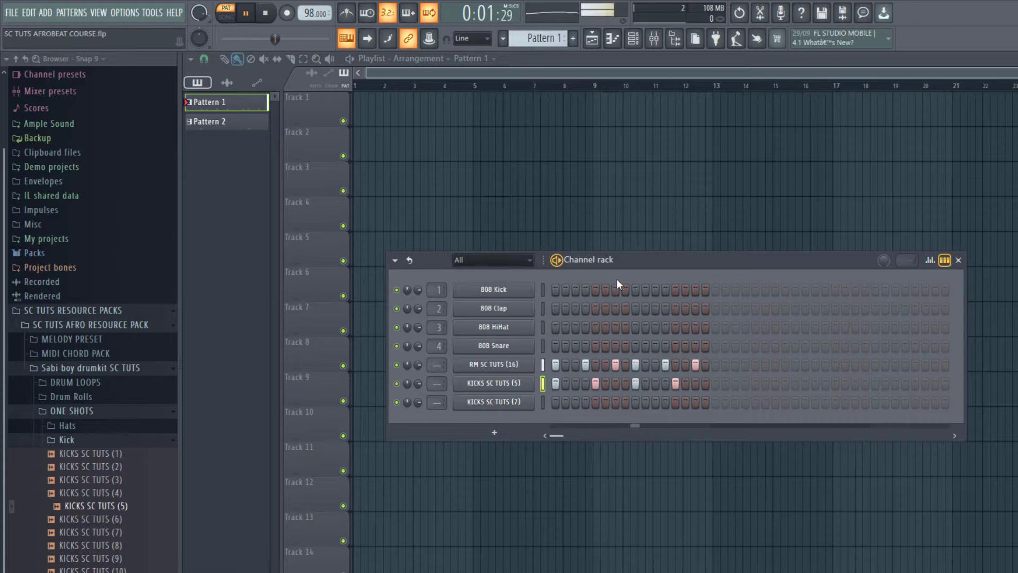
pyautogui.press('space')
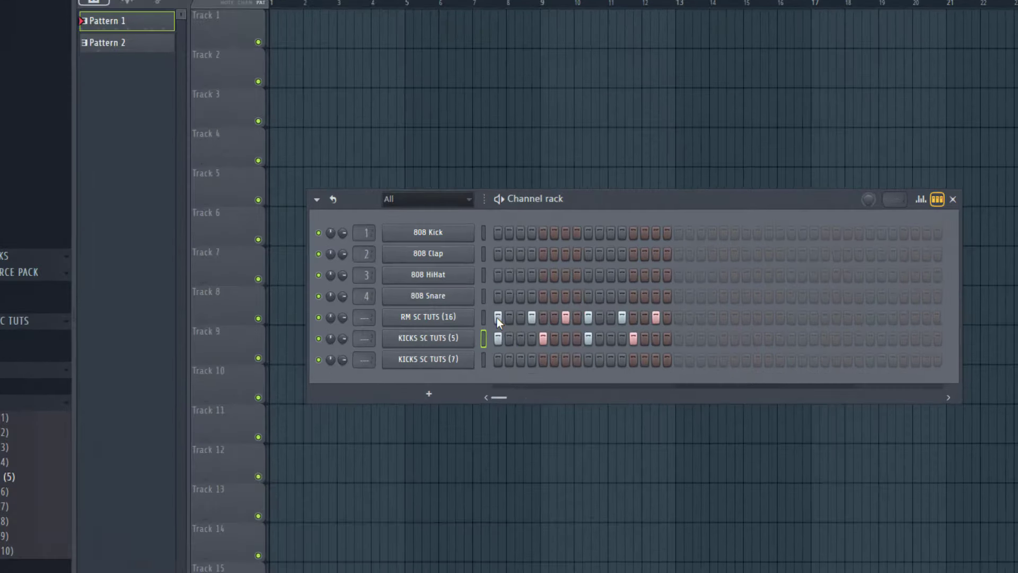
# Rework the RM SC TUTS (16) rim in Pattern 1 to hit on steps 1, 4, 7, 11 and 14, checking it by playback.
pyautogui.press('space')
pyautogui.click(589, 314)
pyautogui.click(600, 317)
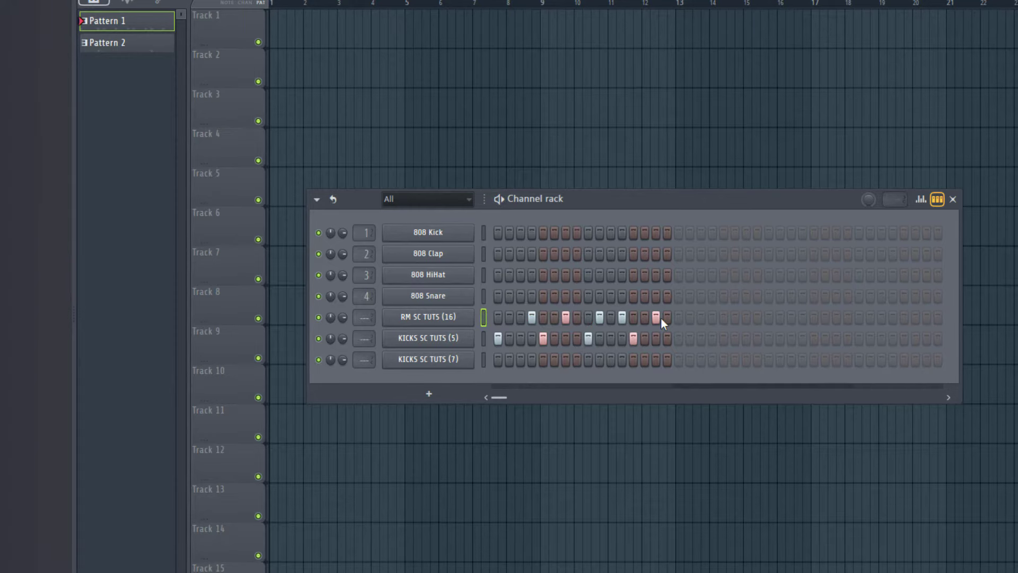
pyautogui.press('space')
pyautogui.press('space')
pyautogui.click(612, 317)
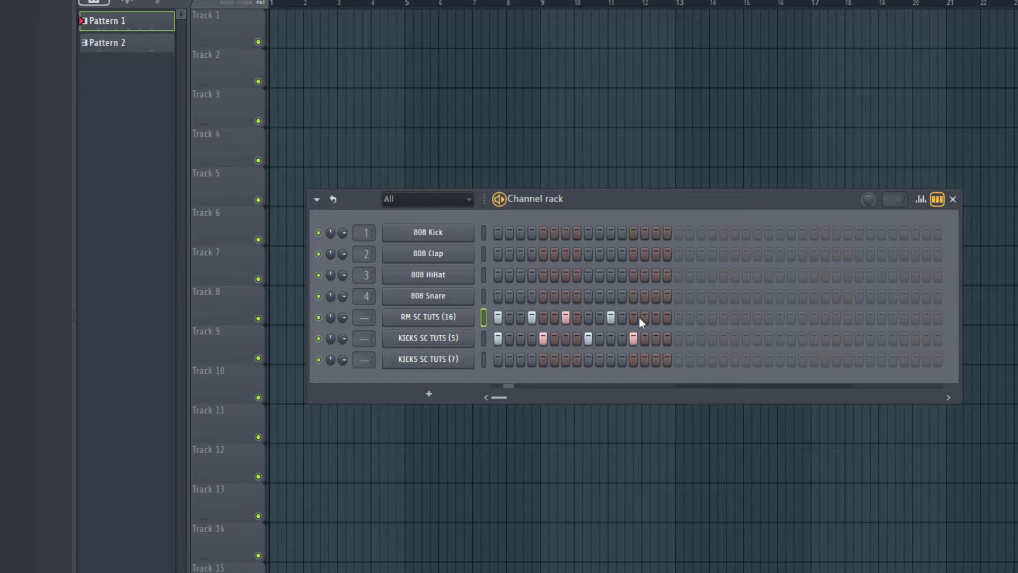
pyautogui.press('space')
pyautogui.press('space')
pyautogui.click(644, 317)
pyautogui.press('space')
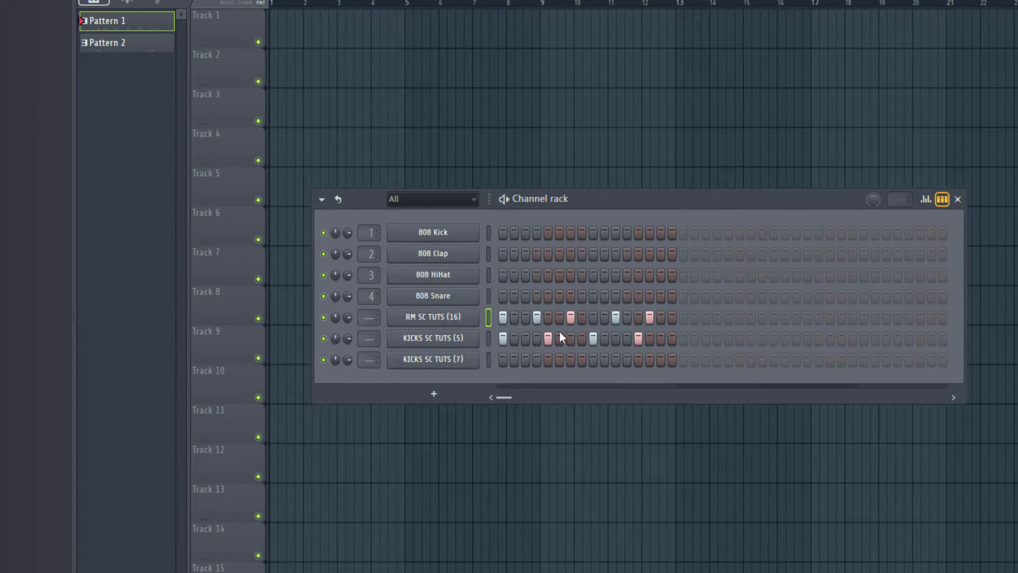
# Reduce KICKS SC TUTS (5) in Pattern 1 to hits on steps 1 and 5 only, and play the pattern.
pyautogui.click(551, 335)
pyautogui.press('space')
pyautogui.press('space')
pyautogui.rightClick(638, 339)
pyautogui.click(548, 338)
pyautogui.click(593, 339)
pyautogui.press('space')
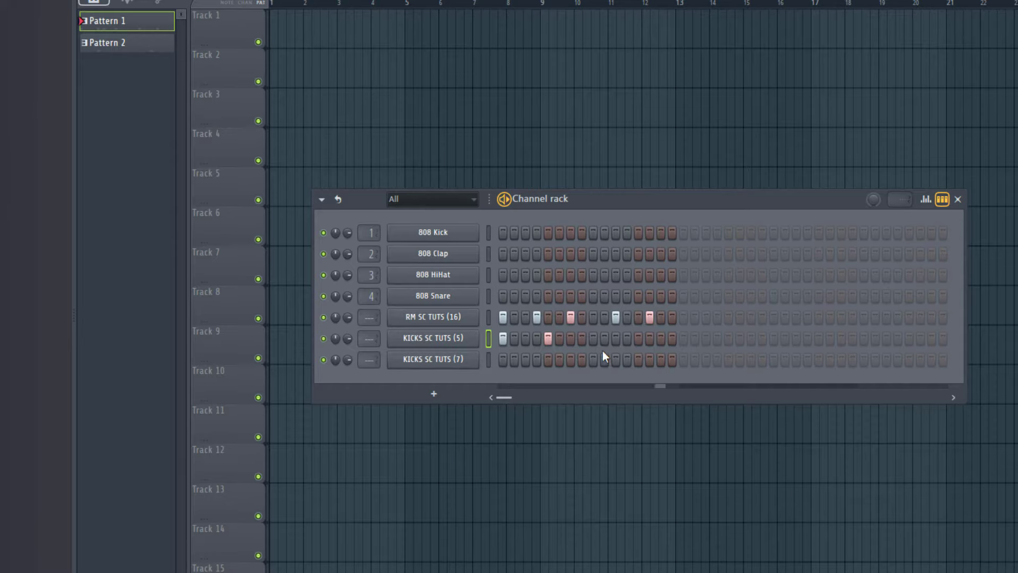
pyautogui.press('space')
# In Pattern 2, place KICKS SC TUTS (5) hits on steps 1 and 11 and play the pattern.
pyautogui.click(106, 42)
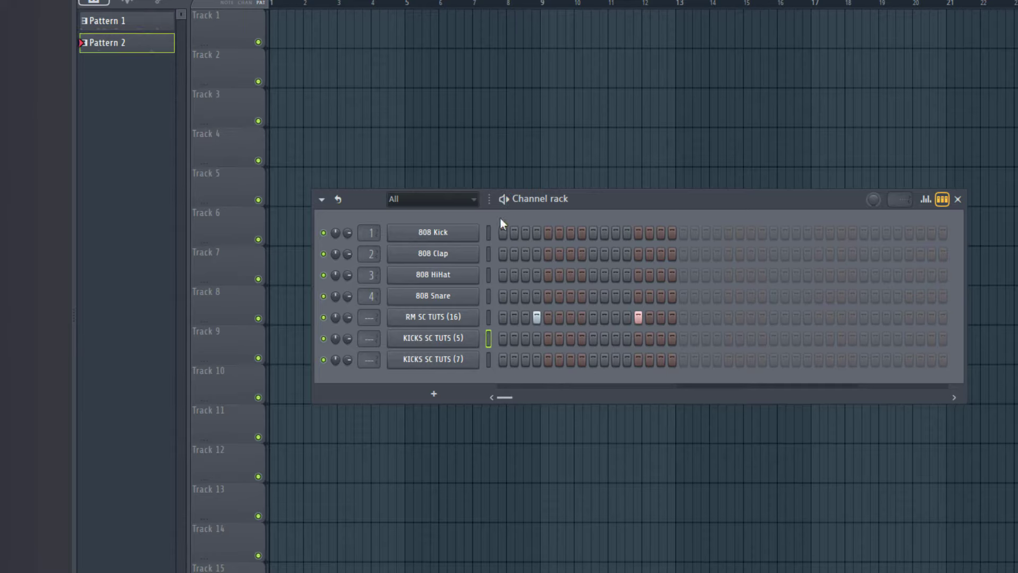
pyautogui.click(502, 338)
pyautogui.press('space')
pyautogui.click(560, 338)
pyautogui.click(560, 339)
pyautogui.click(569, 338)
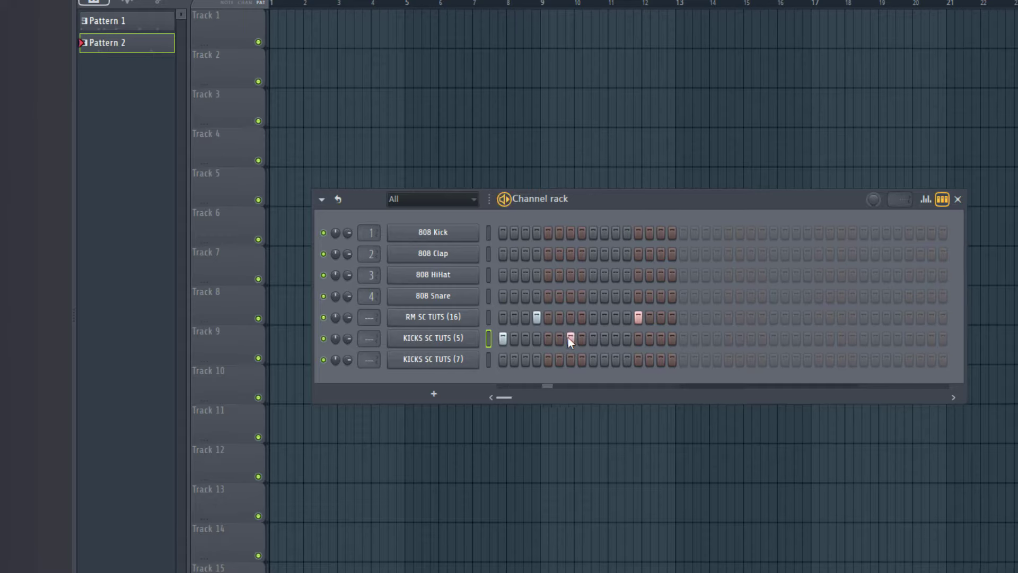
pyautogui.click(605, 339)
pyautogui.click(607, 339)
pyautogui.click(615, 339)
pyautogui.click(615, 338)
pyautogui.press('space')
pyautogui.press('space')
pyautogui.press('space')
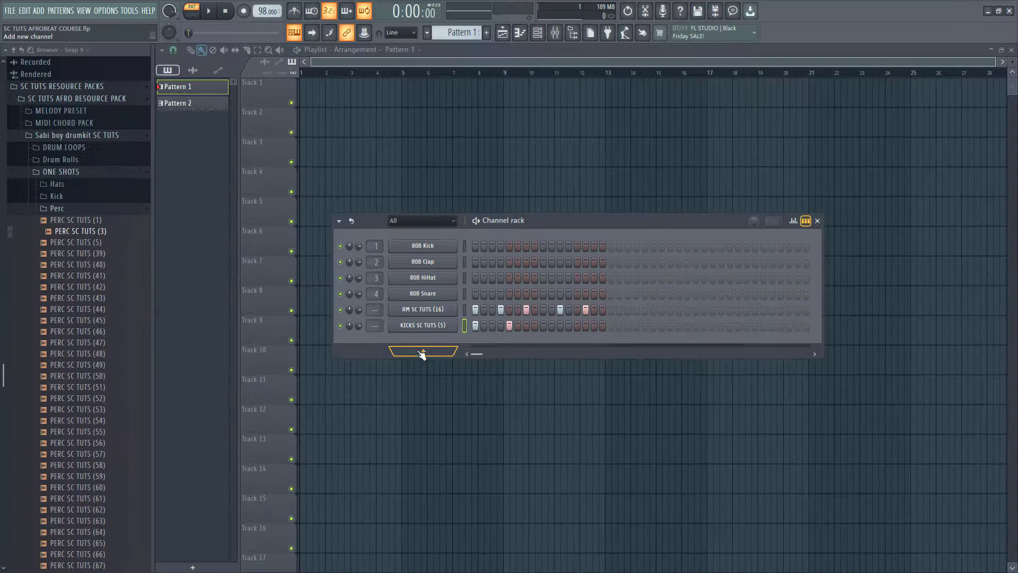
# Play Pattern 1 and Pattern 2 in turn to compare their grooves, and return to Pattern 1.
pyautogui.press('space')
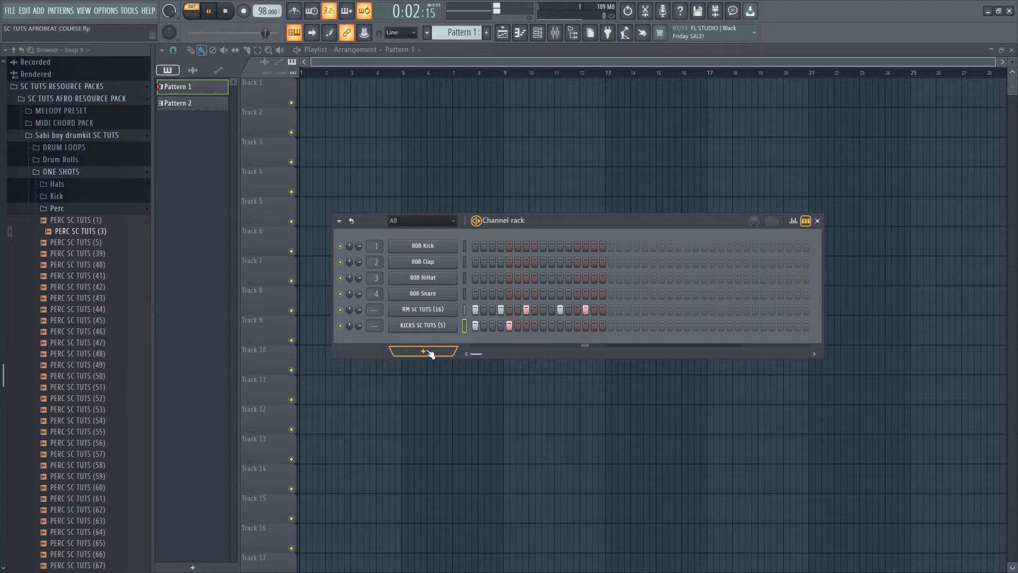
pyautogui.press('space')
pyautogui.scroll(-1, 446, 35)
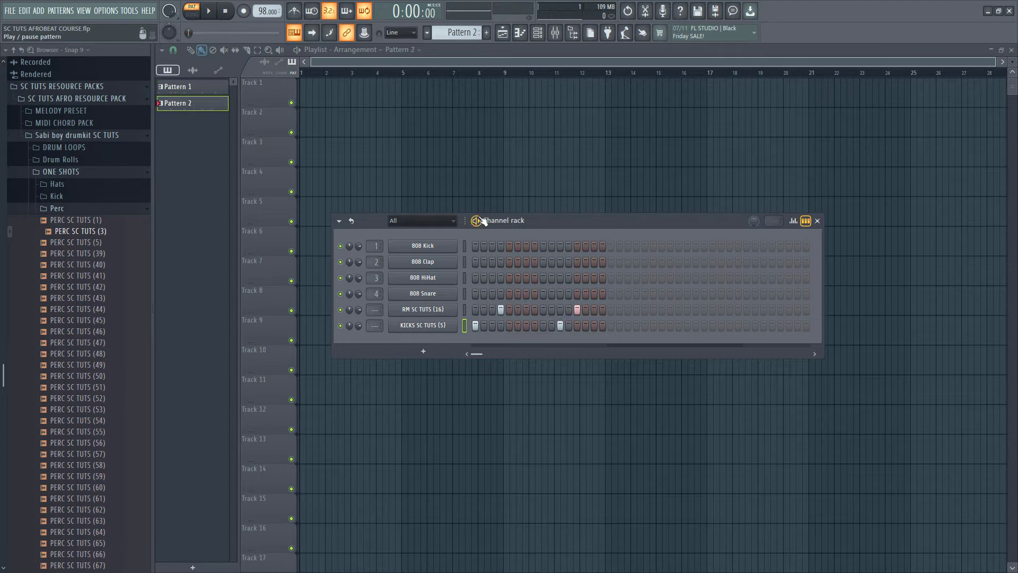
pyautogui.press('space')
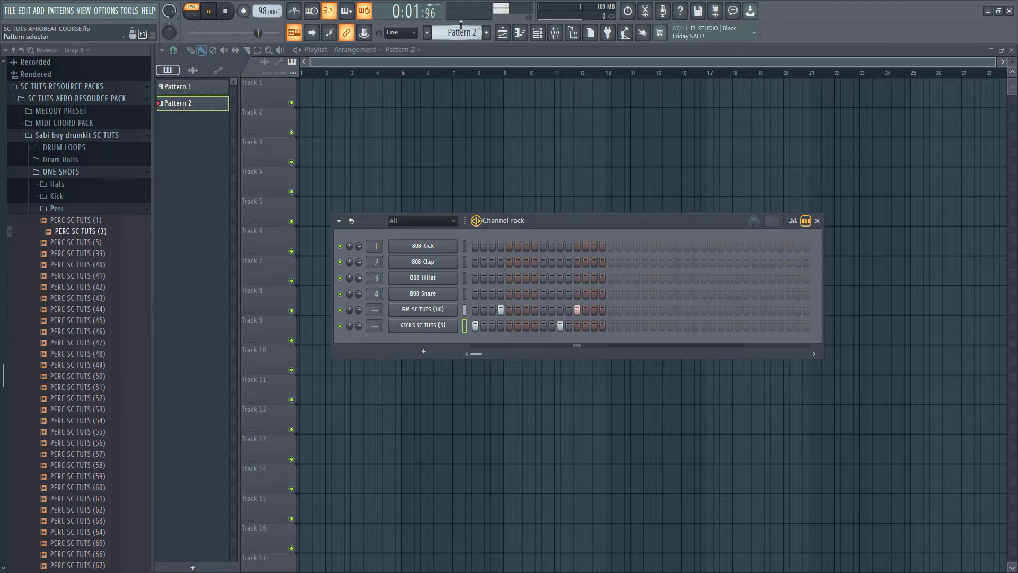
pyautogui.press('space')
pyautogui.scroll(1, 459, 32)
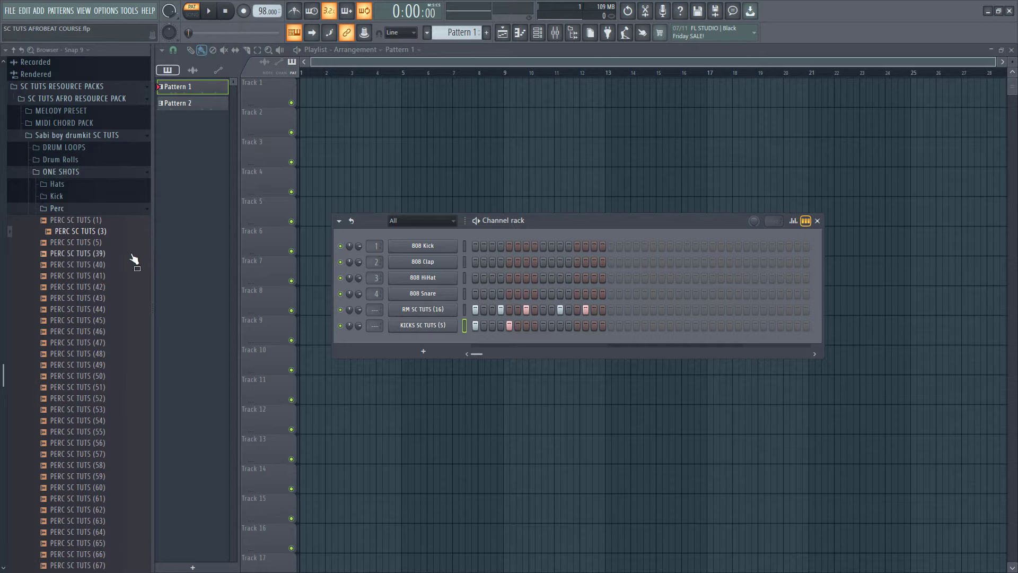
# Add PERC SC TUTS (3) from the Perc folder as a new channel below KICKS SC TUTS (5).
pyautogui.moveTo(101, 287); pyautogui.dragTo(443, 335)
pyautogui.scroll(-5, 81, 390)
pyautogui.scroll(4, 72, 351)
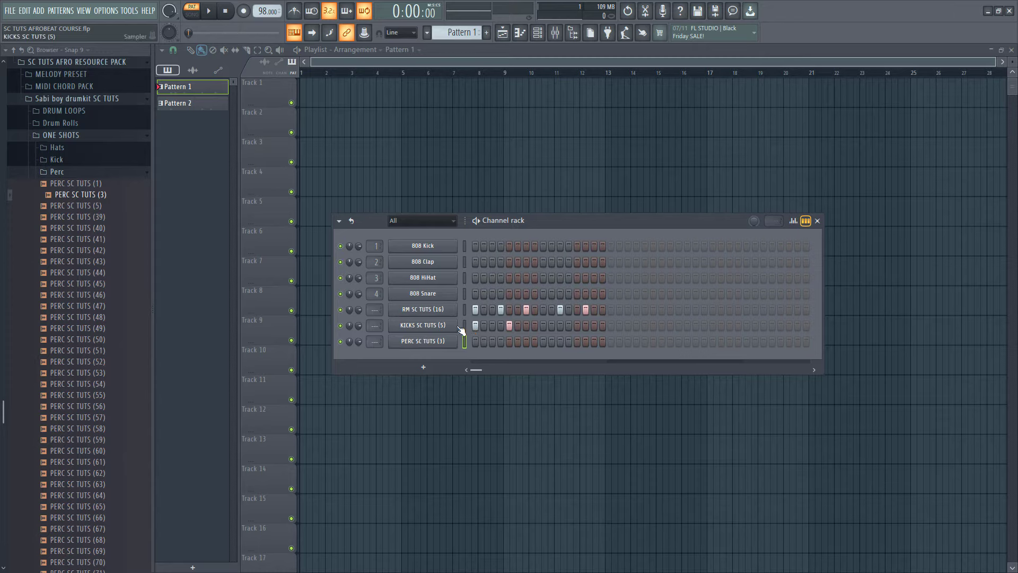
# Try a single PERC SC TUTS (3) hit on step 5, step 6 and step 9 of Pattern 1, playing along.
pyautogui.click(543, 342)
pyautogui.click(509, 342)
pyautogui.press('space')
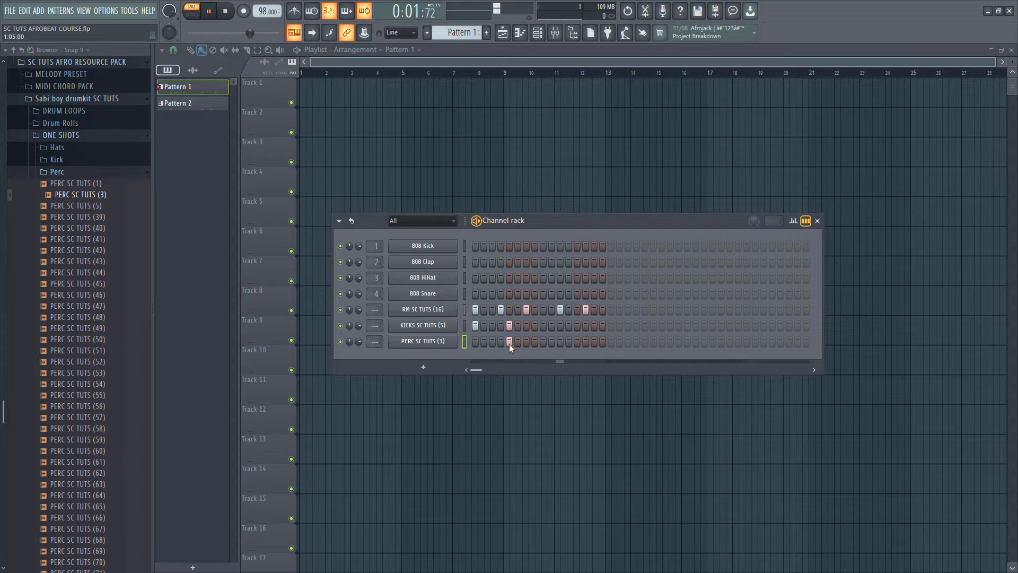
pyautogui.click(509, 343)
pyautogui.click(518, 342)
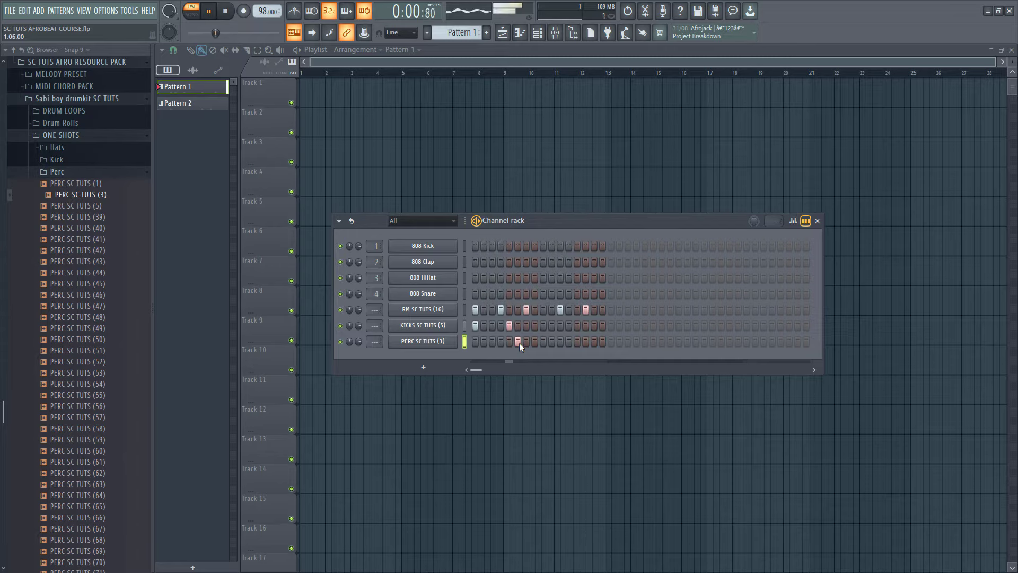
pyautogui.click(519, 342)
pyautogui.press('space')
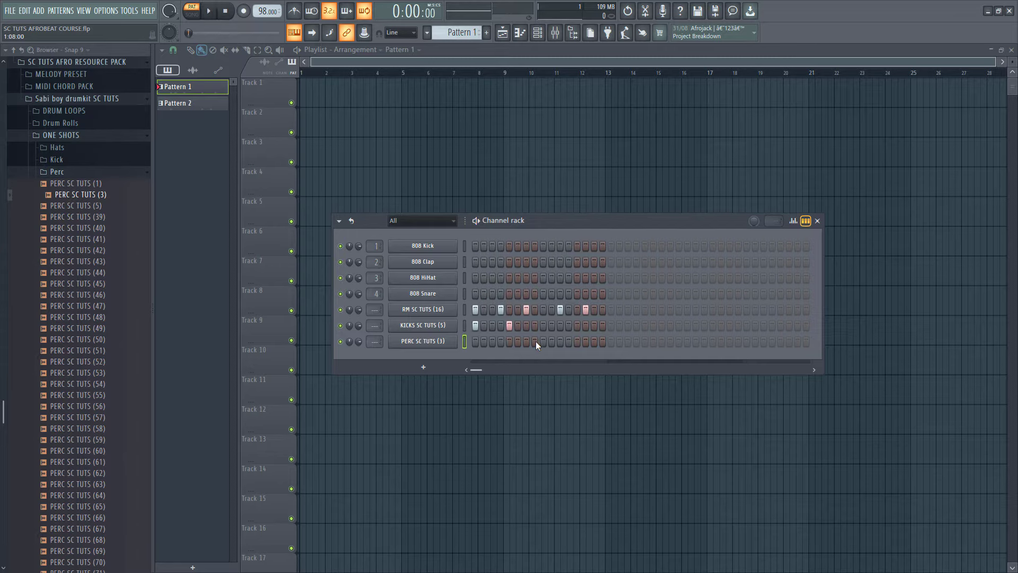
pyautogui.click(540, 342)
pyautogui.press('space')
pyautogui.press('space')
# Fill KICKS SC TUTS (5) on every fourth step, clear the PERC SC TUTS (3) hit on step 9 and play Pattern 1.
pyautogui.rightClick(450, 325)
pyautogui.click(605, 372)
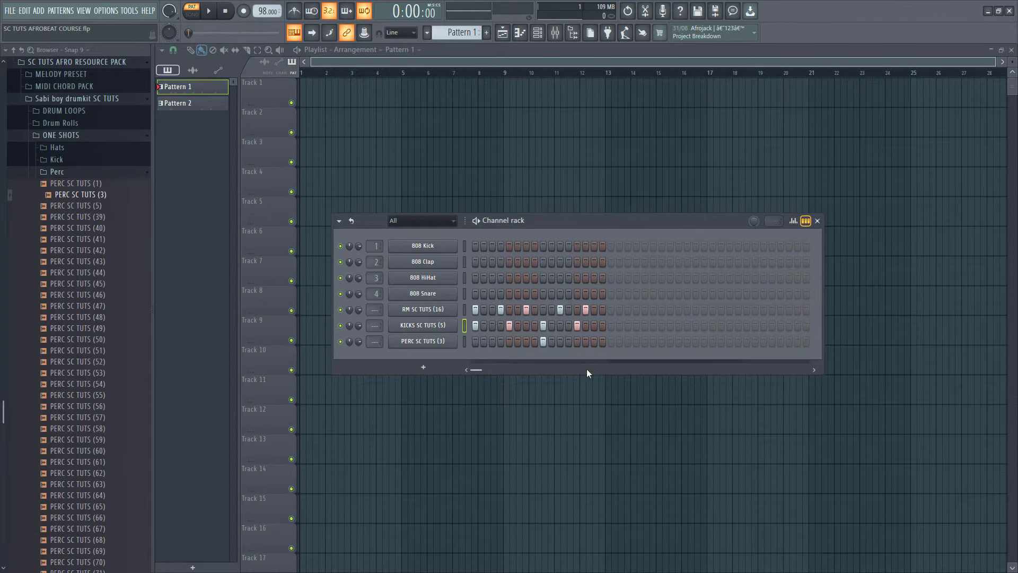
pyautogui.click(541, 341)
pyautogui.press('space')
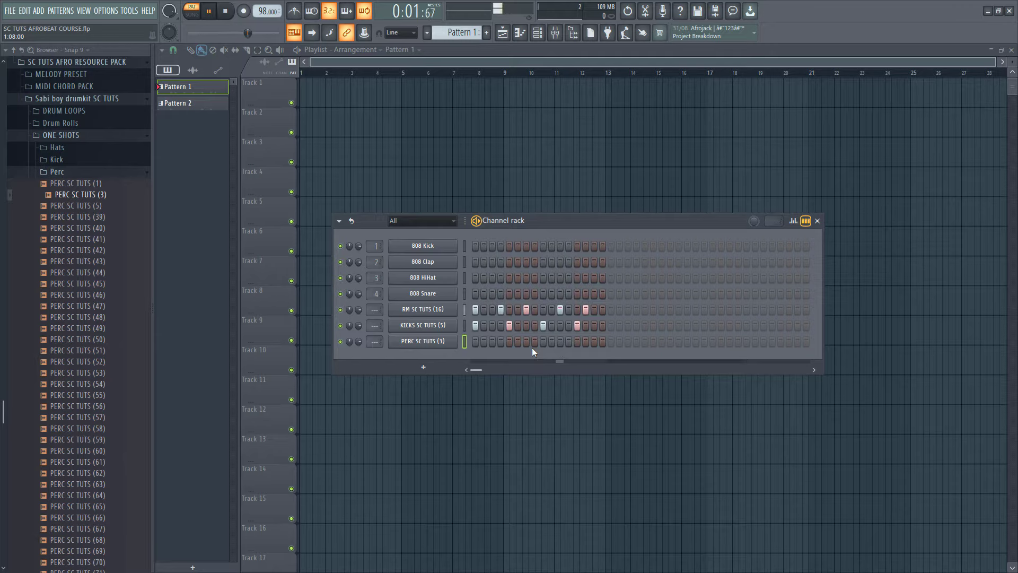
pyautogui.press('space')
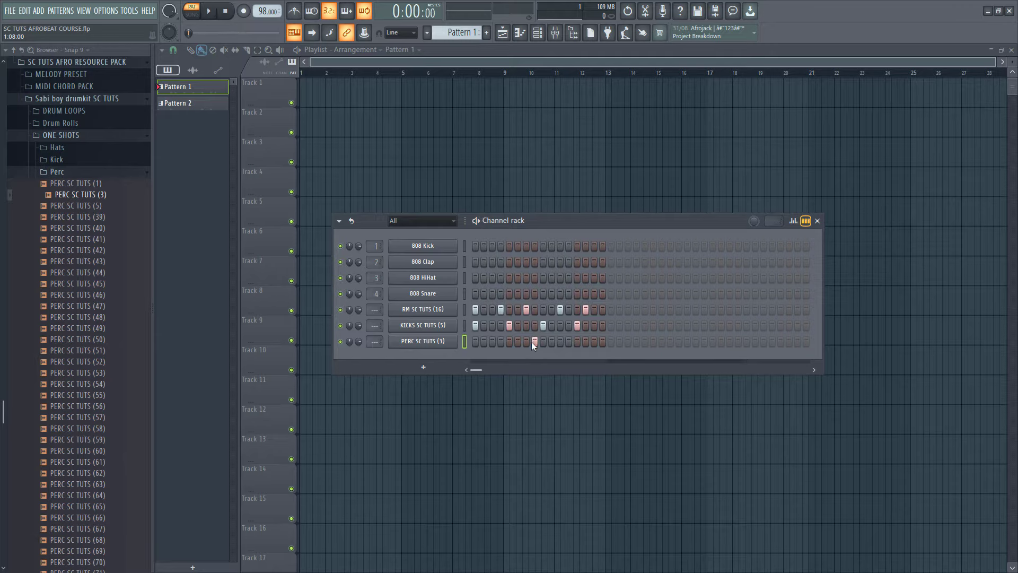
# Audition PERC SC TUTS (3) on step 8, replace that hit with ones on steps 7 and 11, and play the pattern.
pyautogui.press('space')
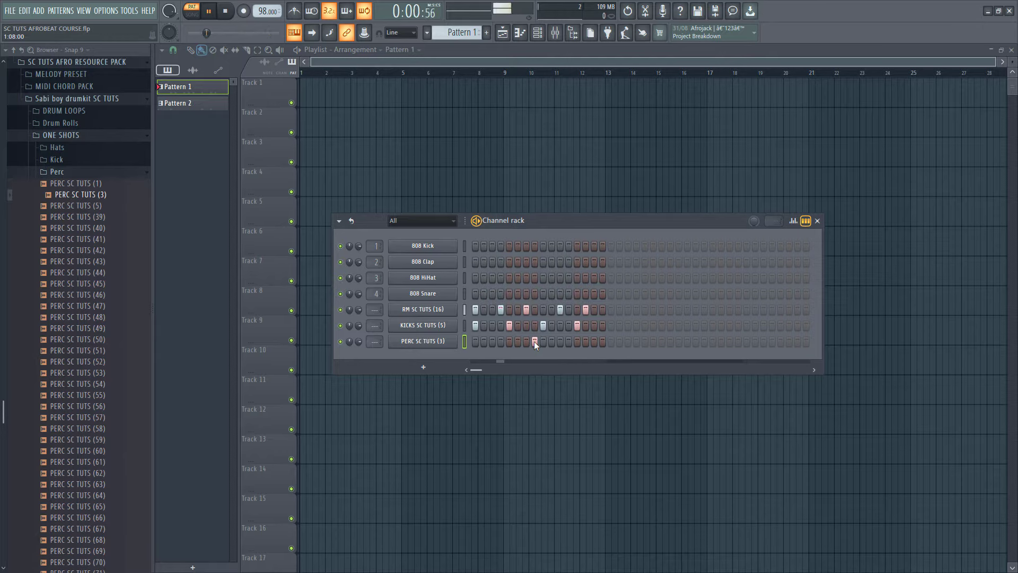
pyautogui.press('space')
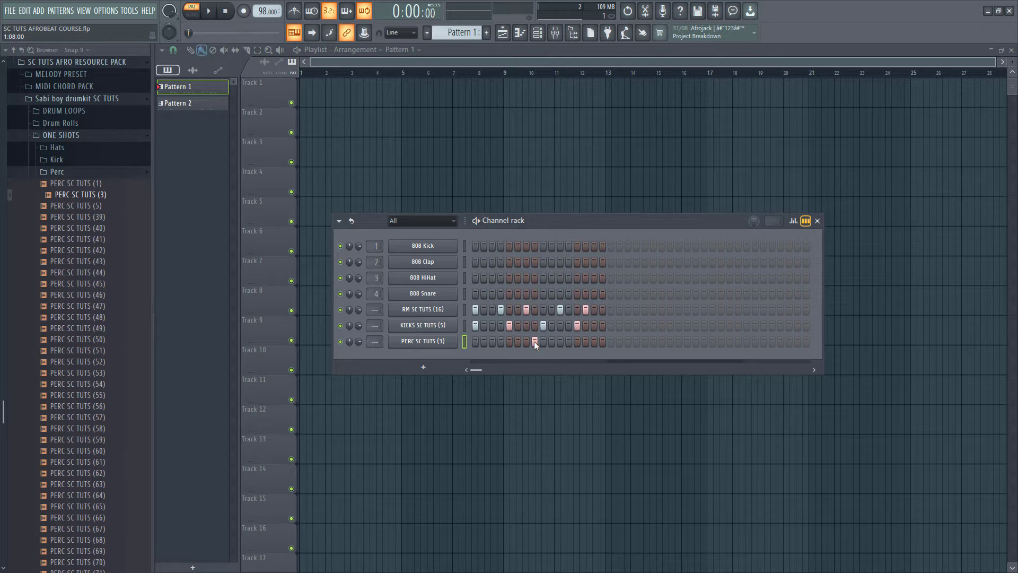
pyautogui.click(527, 342)
pyautogui.press('space')
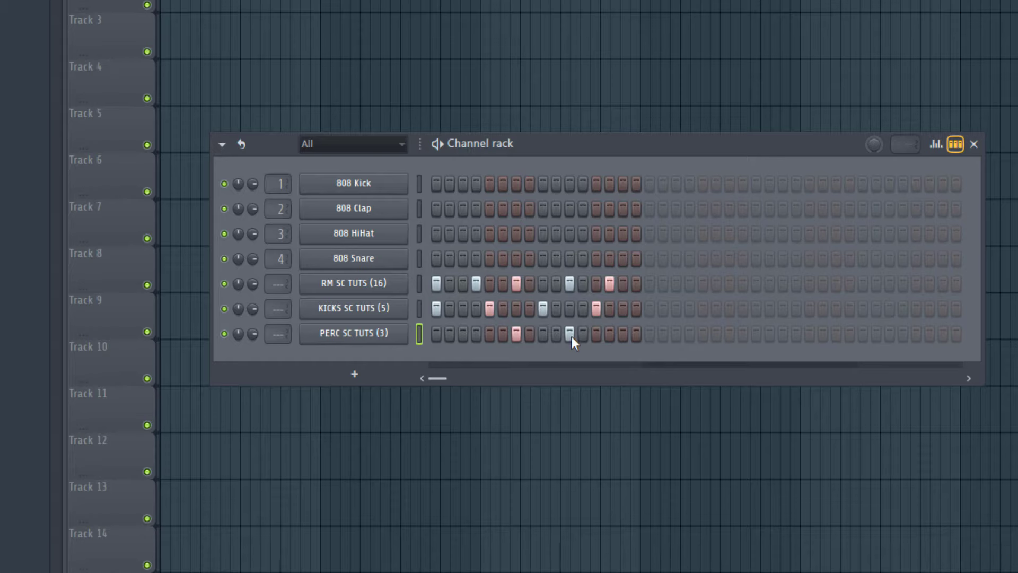
pyautogui.press('space')
# Raise the channel volume of PERC SC TUTS (3) and play Pattern 1 to check the level.
pyautogui.moveTo(253, 333); pyautogui.dragTo(253, 326)
pyautogui.press('space')
pyautogui.press('space')
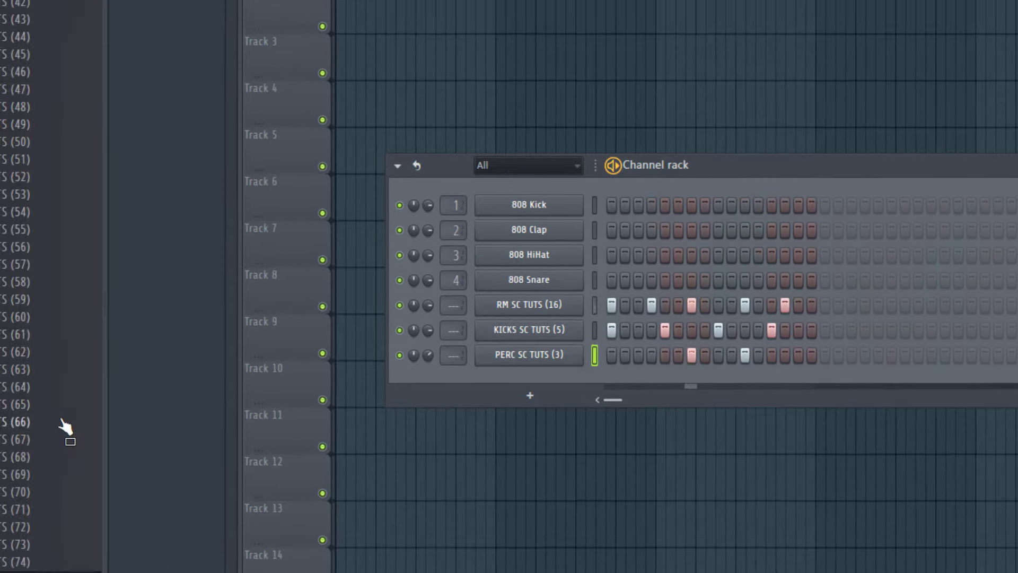
# Audition PERC SC TUTS (44), (43) and (42), and add PERC SC TUTS (42) as a new channel below PERC SC TUTS (3).
pyautogui.scroll(3, 50, 279)
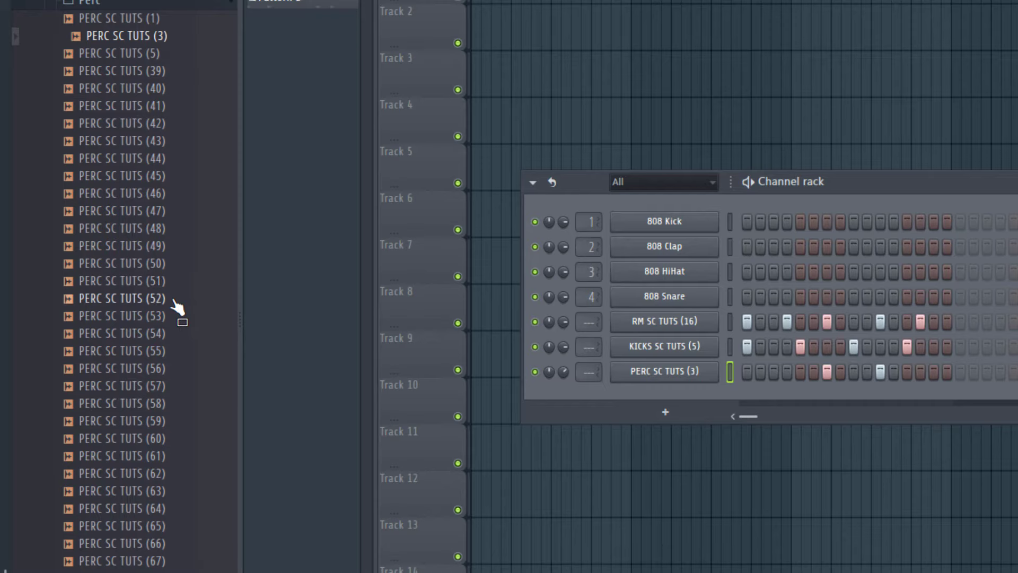
pyautogui.click(154, 165)
pyautogui.click(155, 147)
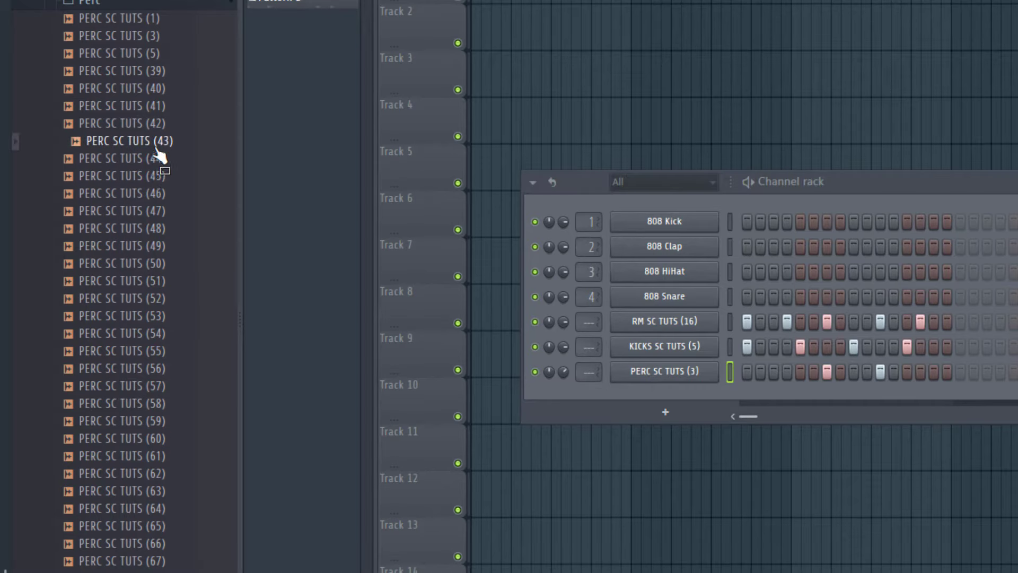
pyautogui.click(155, 129)
pyautogui.moveTo(157, 137); pyautogui.dragTo(684, 385)
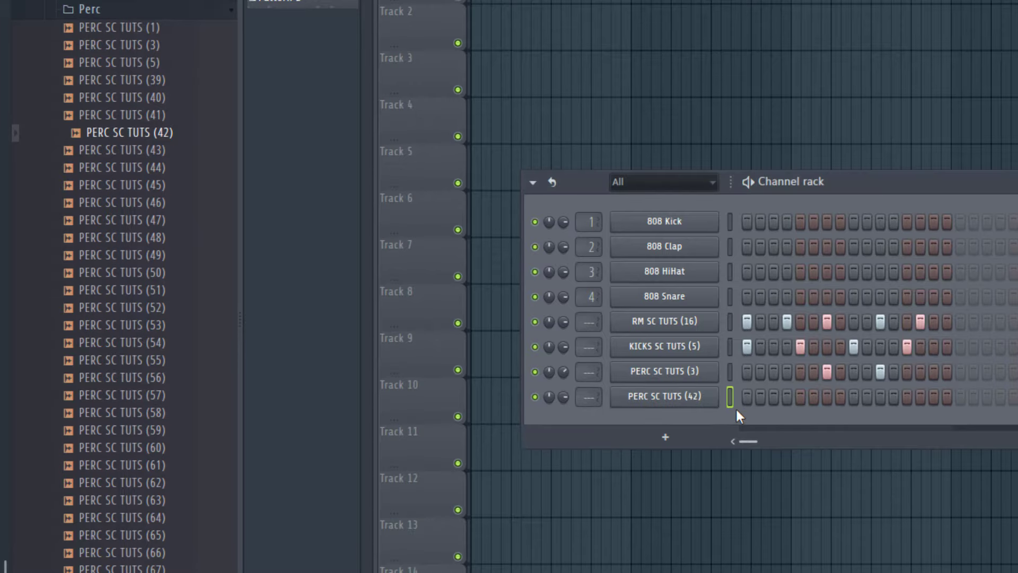
# Add a PERC SC TUTS (42) hit on step 3, raise that channel's volume and play Pattern 1.
pyautogui.press('space')
pyautogui.press('space')
pyautogui.press('space')
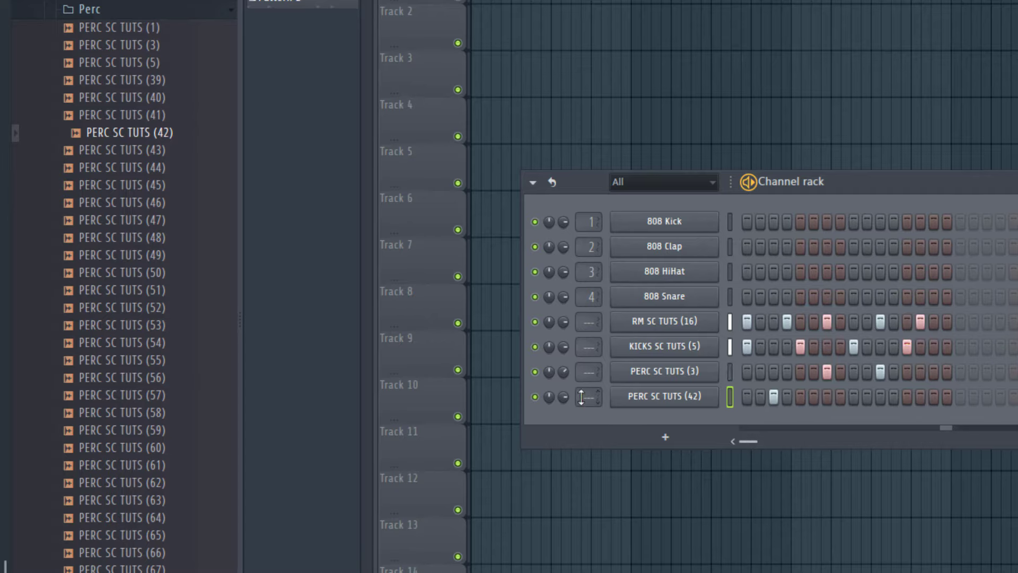
pyautogui.press('space')
pyautogui.press('space')
pyautogui.press('space')
# Clear the PERC SC TUTS (3) hit on step 11 of Pattern 1 and play the pattern.
pyautogui.click(881, 377)
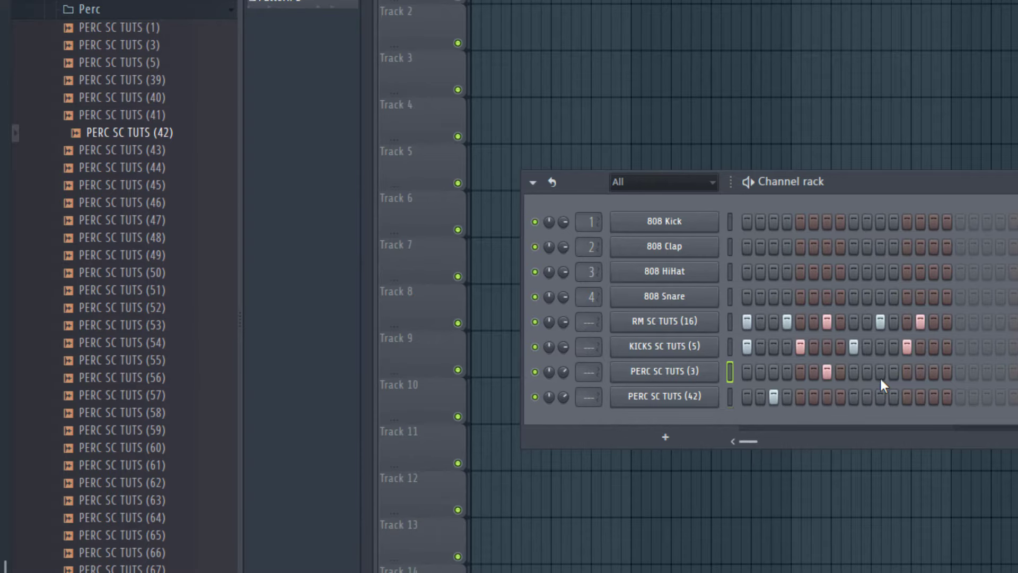
pyautogui.press('space')
pyautogui.press('space')
pyautogui.click(880, 396)
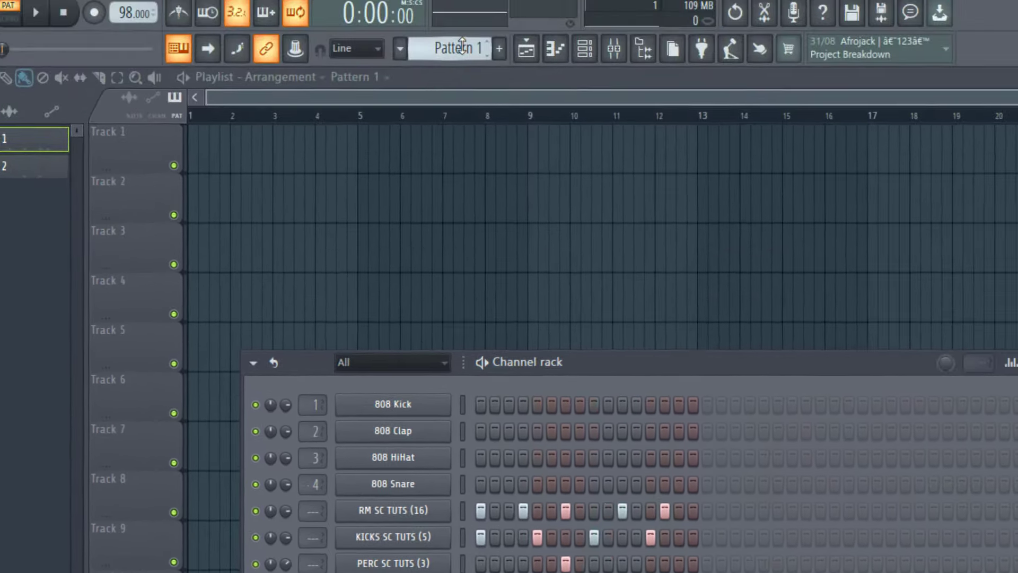
# Switch to Pattern 2, put the PERC SC TUTS (42) hits on steps 7 and 15 only, and play it.
pyautogui.scroll(1, 460, 47)
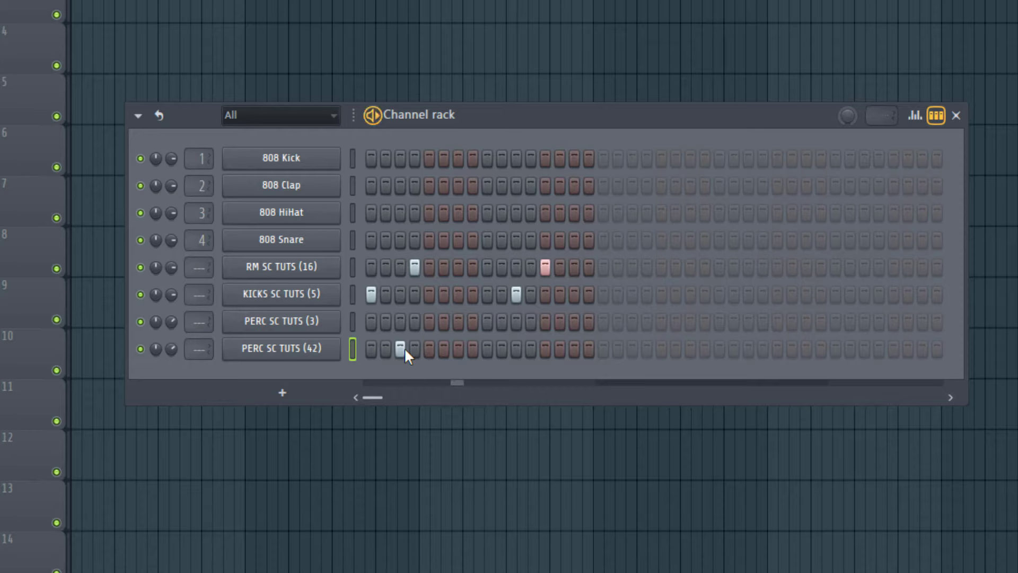
pyautogui.click(469, 348)
pyautogui.click(457, 348)
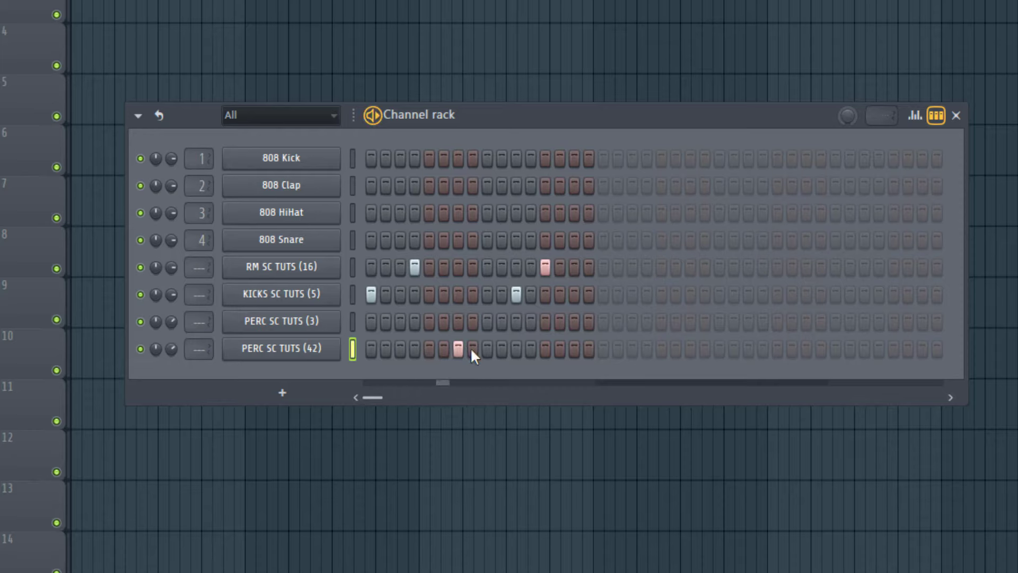
pyautogui.click(577, 349)
pyautogui.press('space')
# Place a PERC SC TUTS (3) hit on step 9 of Pattern 2, checking its position by playing the pattern.
pyautogui.click(352, 322)
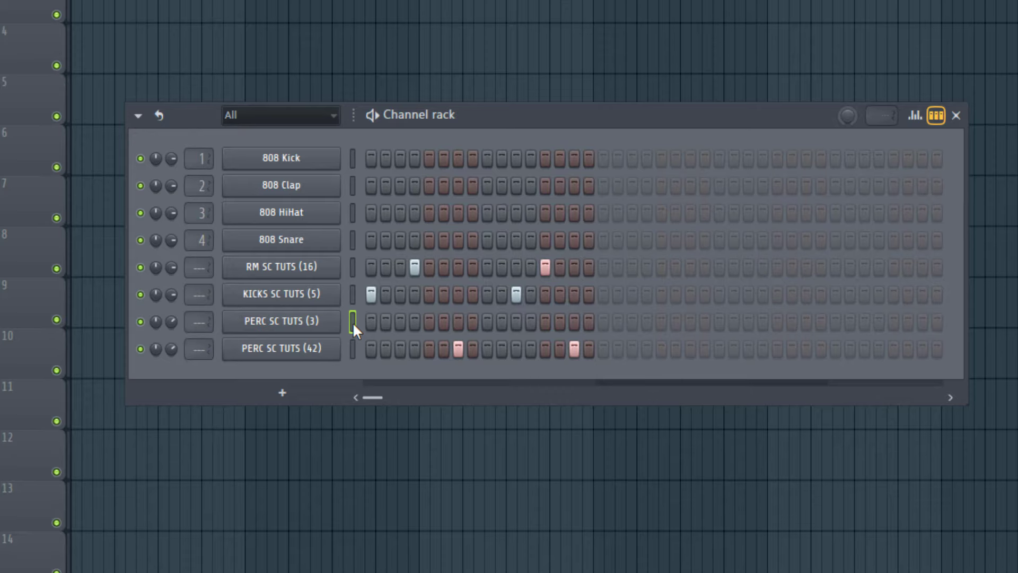
pyautogui.press('space')
pyautogui.click(502, 321)
pyautogui.press('space')
pyautogui.click(502, 321)
pyautogui.press('space')
pyautogui.press('space')
# Audition the rim snare RM SC TUTS (3) and add it as a new channel below PERC SC TUTS (42).
pyautogui.click(353, 267)
pyautogui.click(354, 324)
pyautogui.click(353, 267)
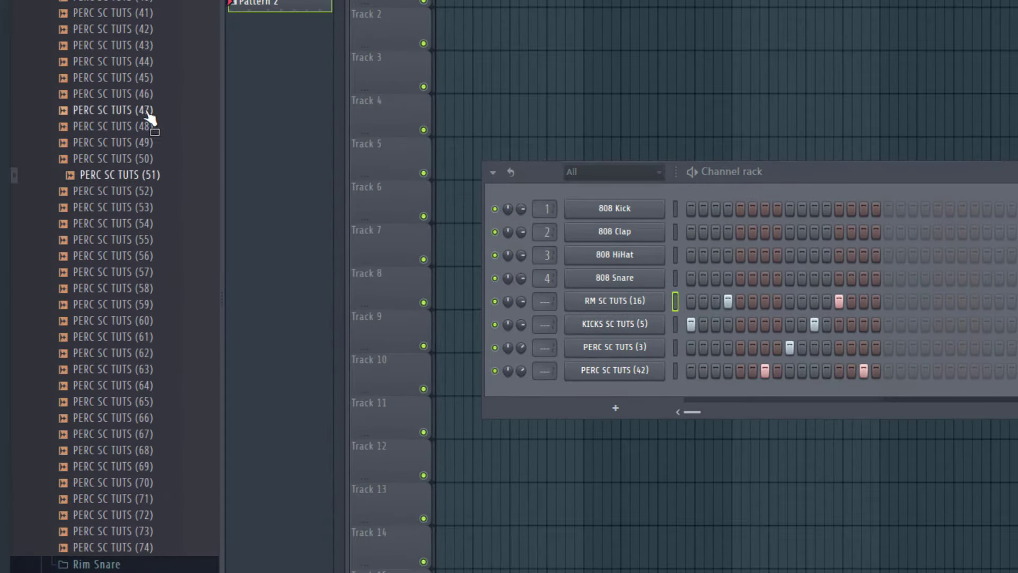
pyautogui.click(676, 324)
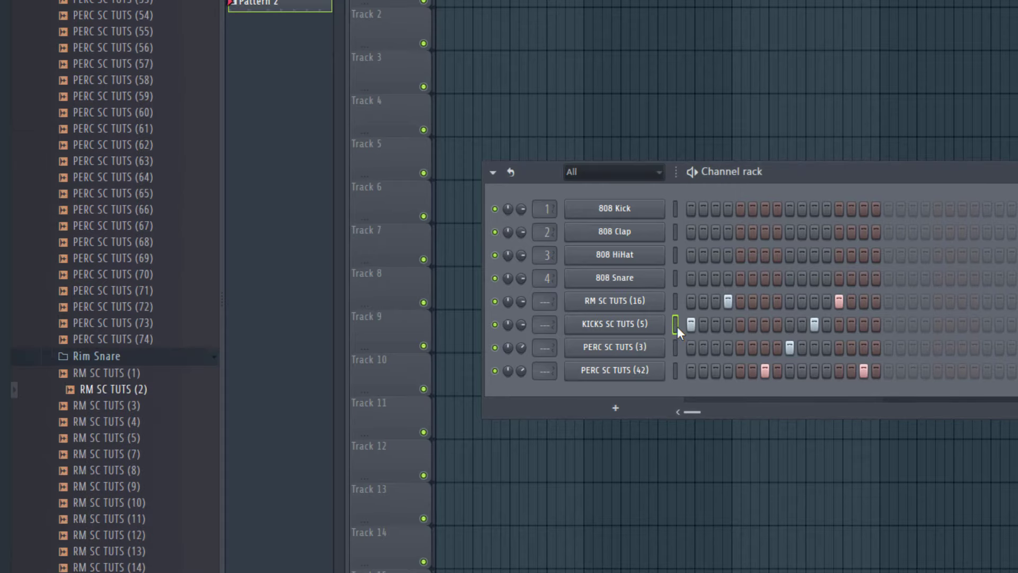
pyautogui.click(673, 305)
pyautogui.click(137, 408)
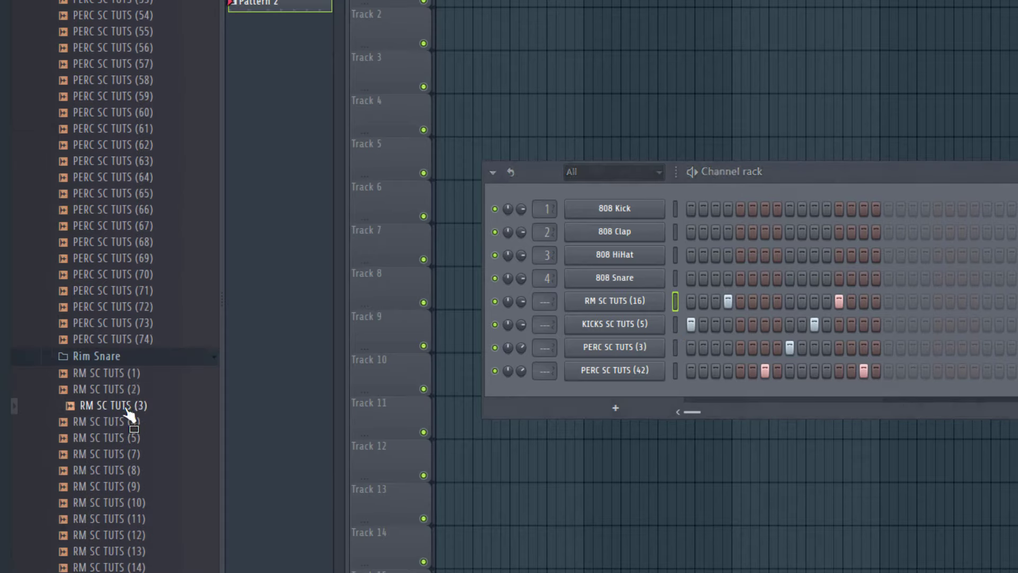
pyautogui.moveTo(91, 414); pyautogui.dragTo(535, 396)
pyautogui.moveTo(604, 391); pyautogui.dragTo(605, 390)
# Copy the RM SC TUTS (16) steps of Pattern 2 onto the RM SC TUTS (3) channel and play the result.
pyautogui.rightClick(639, 306)
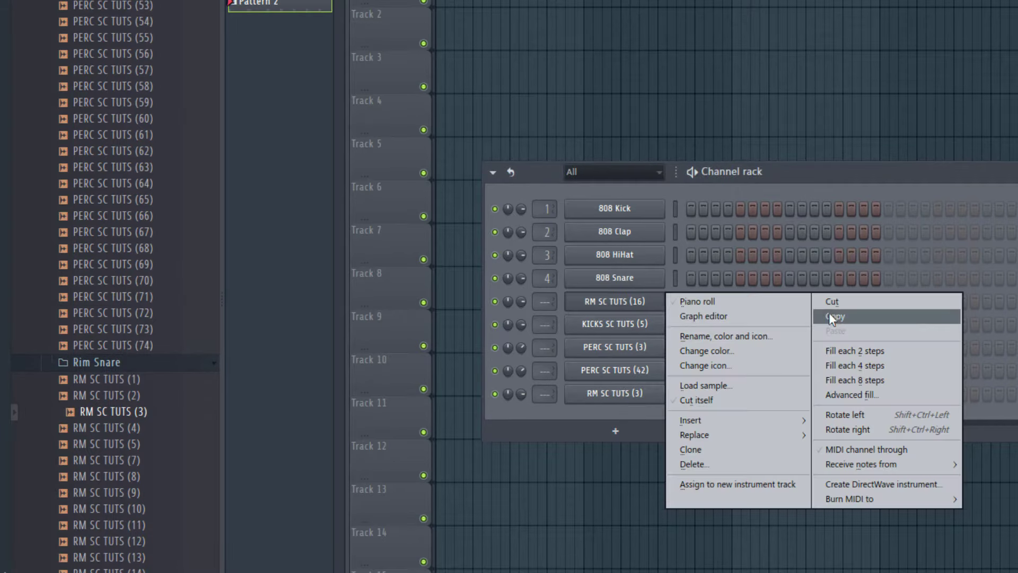
pyautogui.click(837, 320)
pyautogui.rightClick(629, 303)
pyautogui.click(845, 319)
pyautogui.rightClick(609, 393)
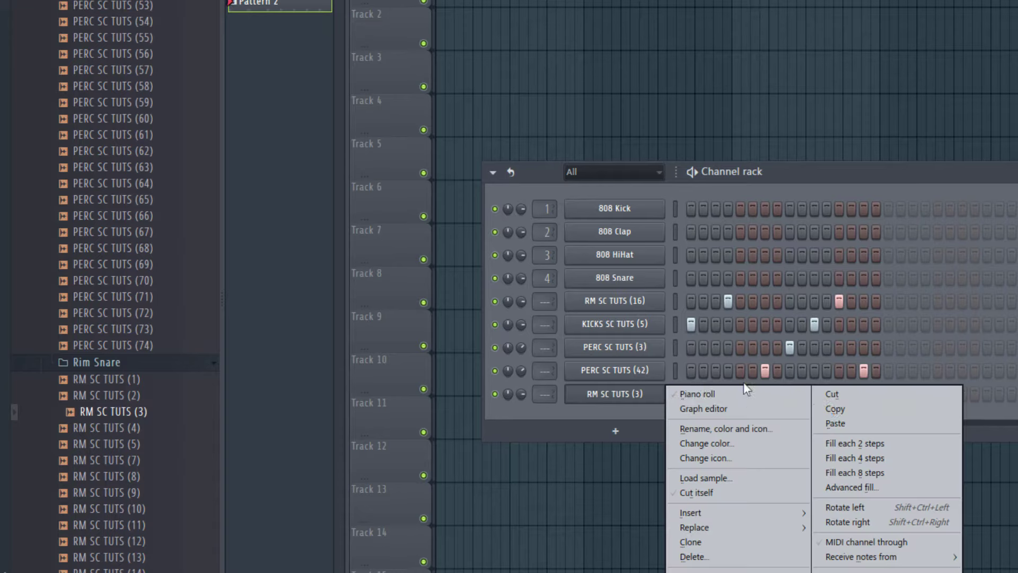
pyautogui.click(848, 424)
pyautogui.press('space')
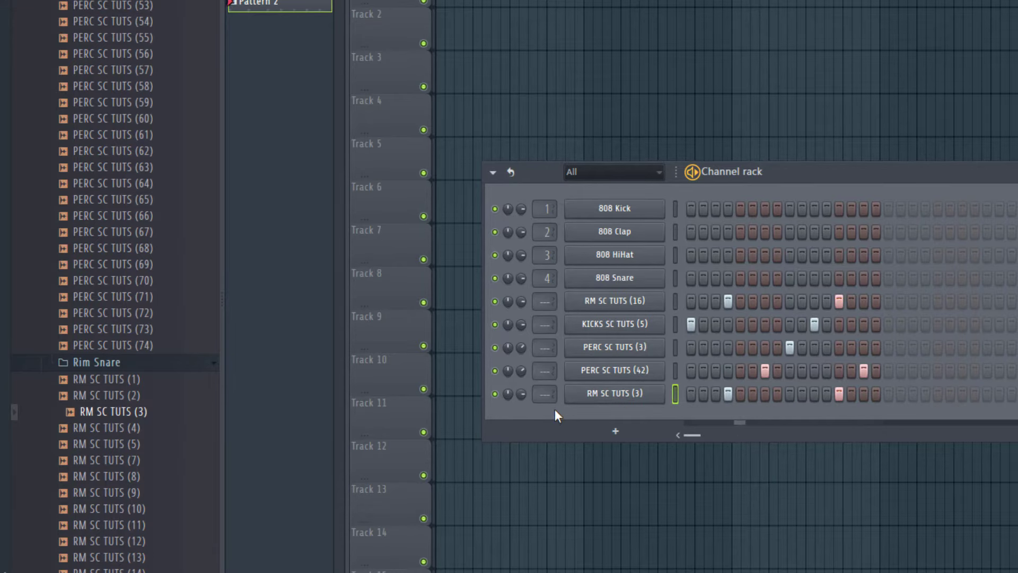
pyautogui.press('space')
pyautogui.press('space')
pyautogui.press('space')
pyautogui.press('space')
pyautogui.press('space')
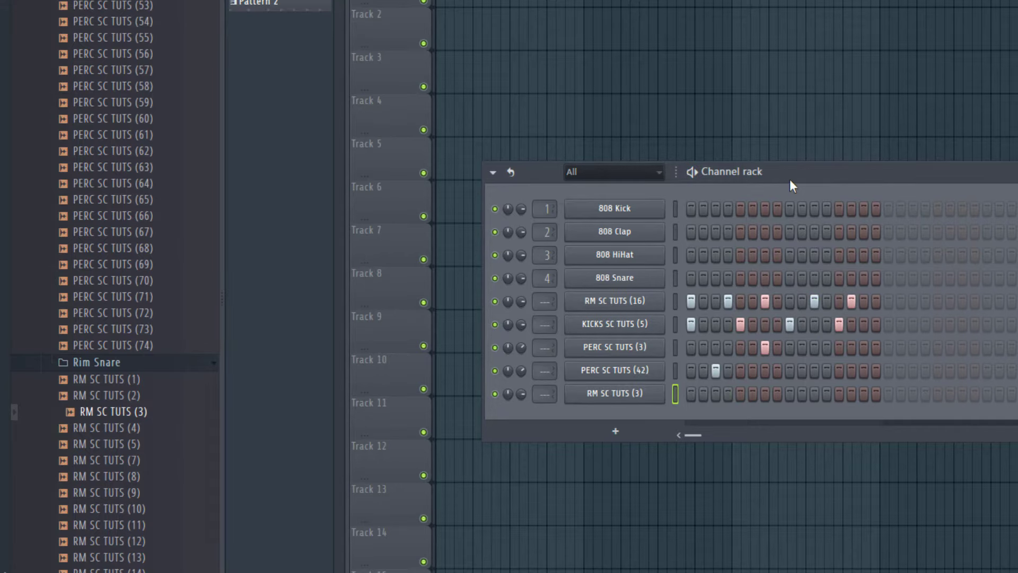
# In Pattern 1, copy the RM SC TUTS (16) steps to RM SC TUTS (3) and play the pattern.
pyautogui.moveTo(790, 179); pyautogui.dragTo(797, 146)
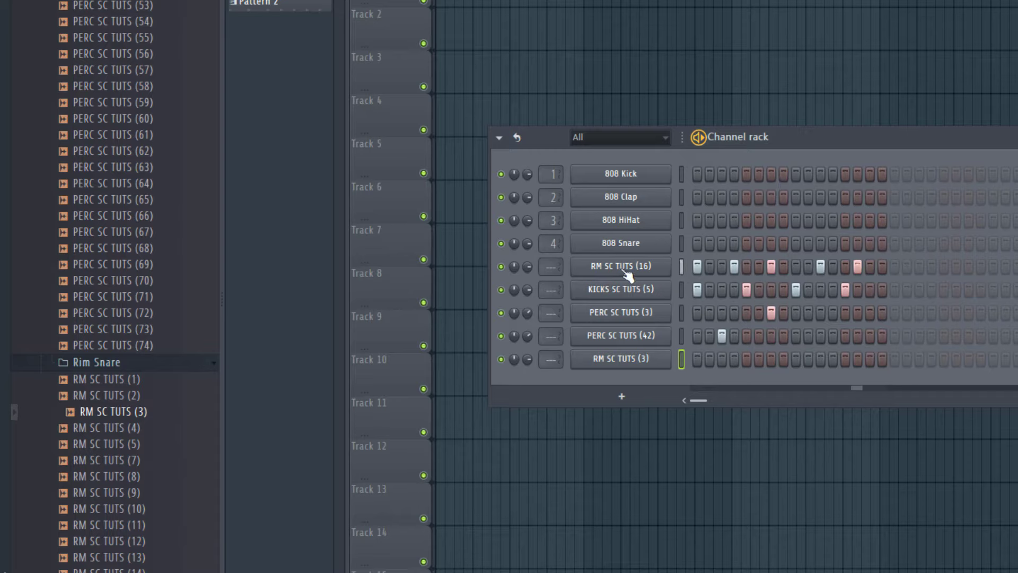
pyautogui.press('space')
pyautogui.rightClick(627, 273)
pyautogui.click(832, 283)
pyautogui.rightClick(638, 367)
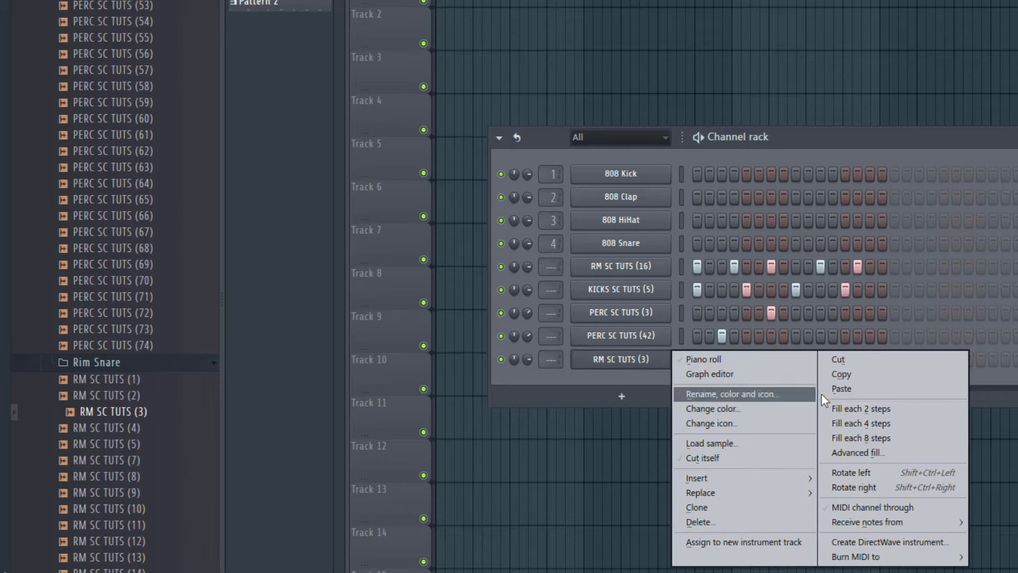
pyautogui.click(892, 391)
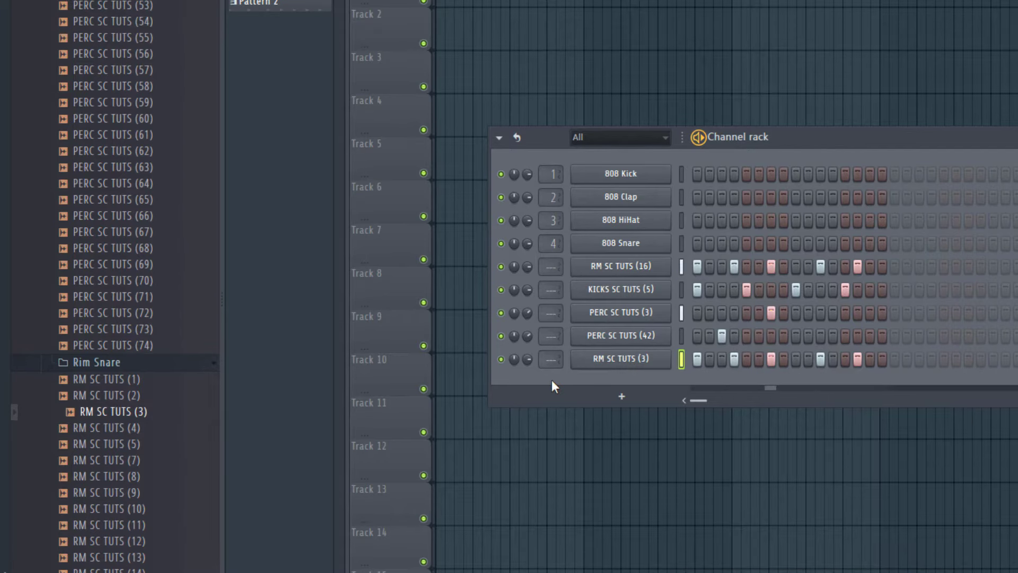
pyautogui.press('space')
pyautogui.press('space')
# Thin out RM SC TUTS (3) in Pattern 1 by clearing steps 7 and 14, keeping hits on steps 1, 4 and 11.
pyautogui.click(820, 359)
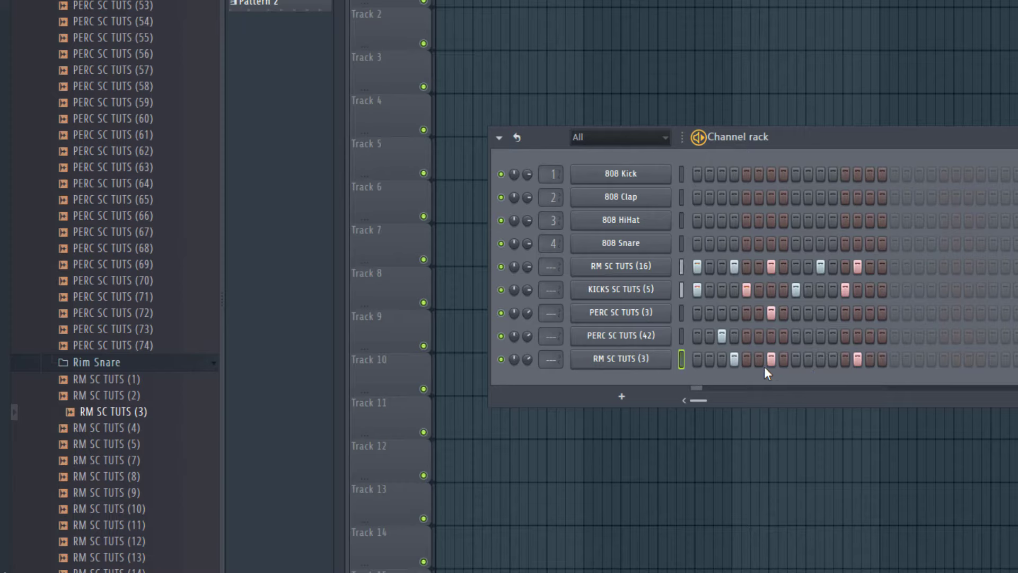
pyautogui.click(857, 359)
pyautogui.click(820, 359)
pyautogui.click(771, 359)
pyautogui.click(697, 359)
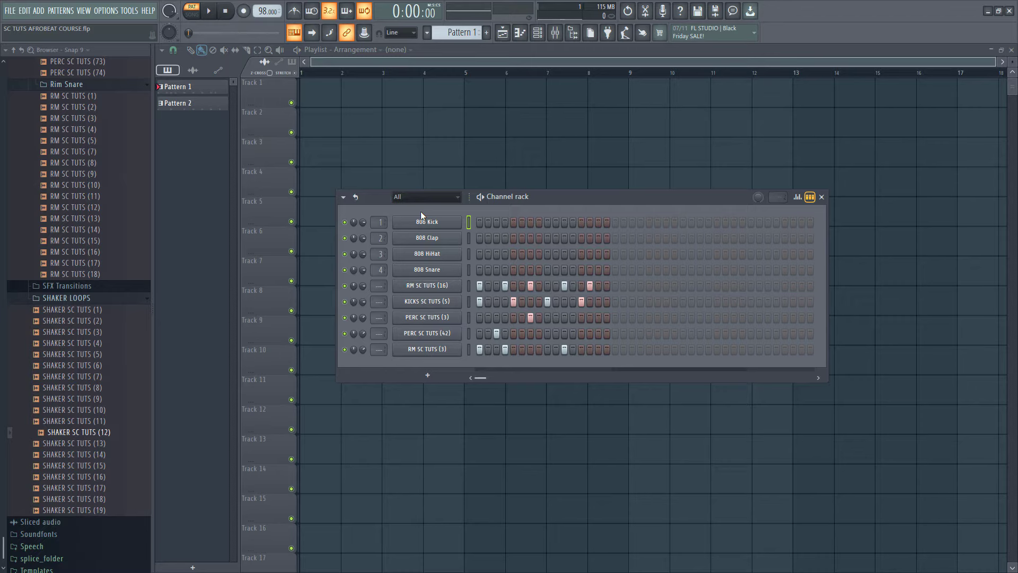
# Audition the shaker loops SHAKER SC TUTS (1), (5), (8) and (11).
pyautogui.moveTo(114, 321); pyautogui.dragTo(119, 321)
pyautogui.click(106, 311)
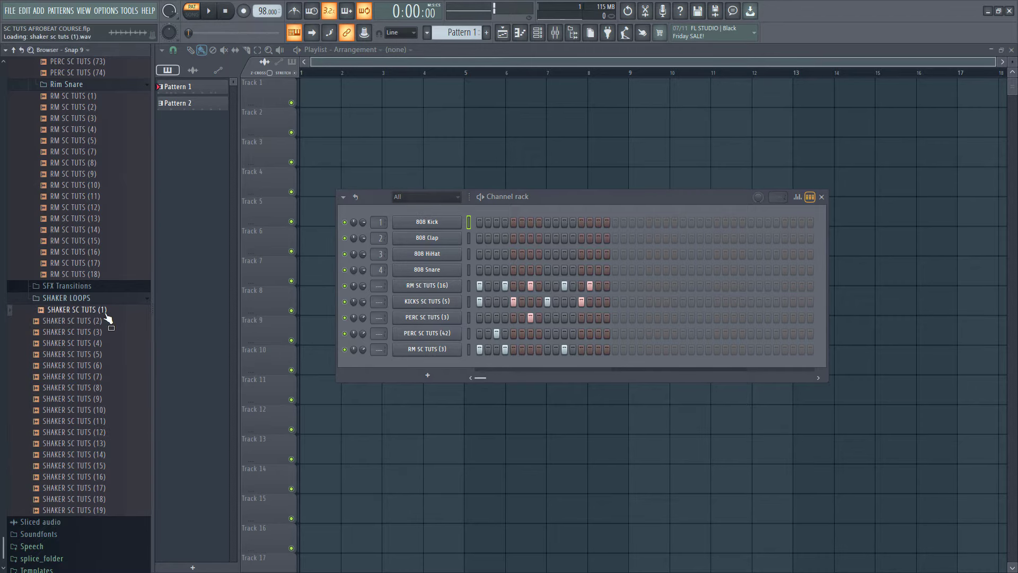
pyautogui.click(97, 355)
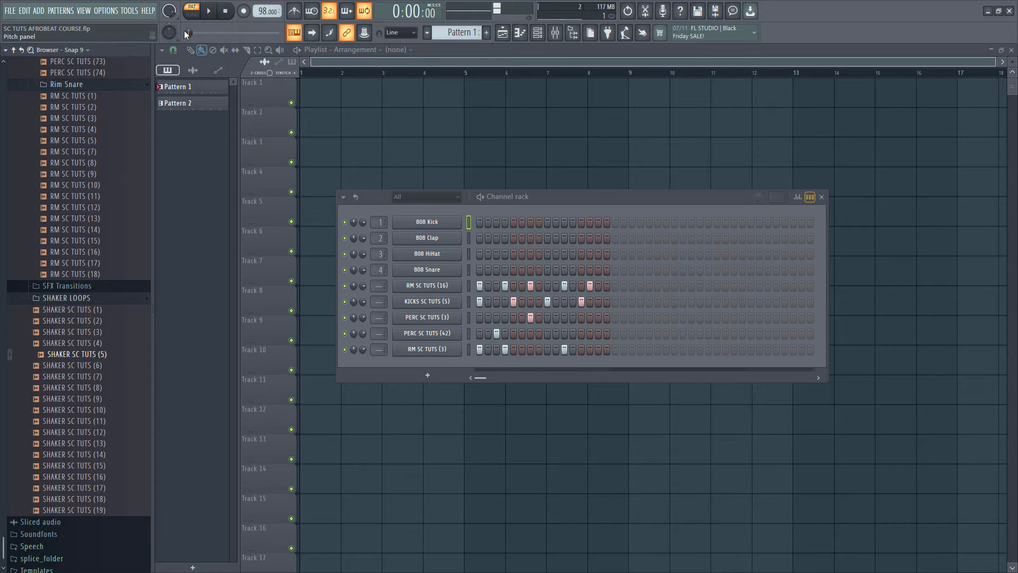
pyautogui.click(101, 390)
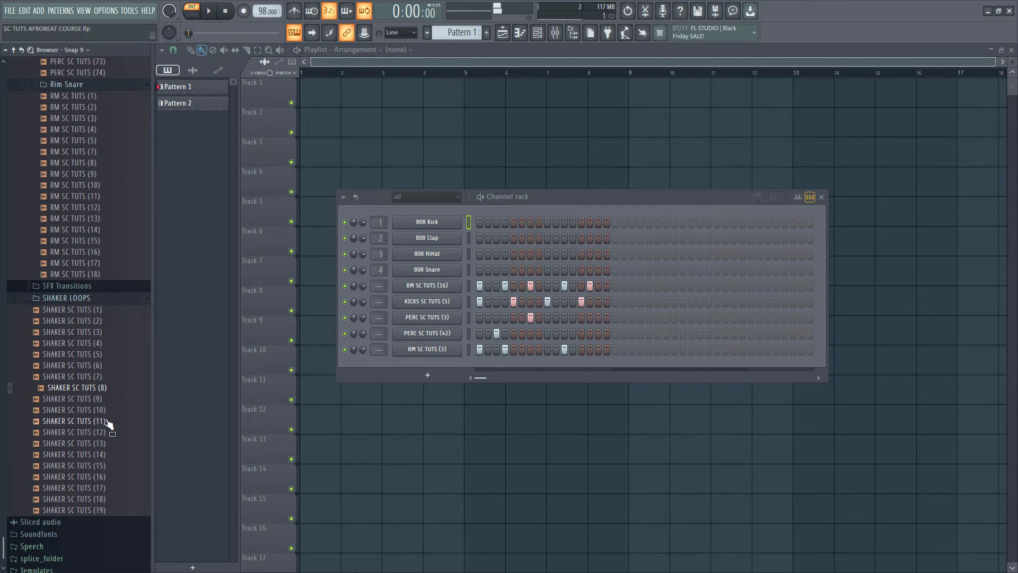
pyautogui.click(108, 421)
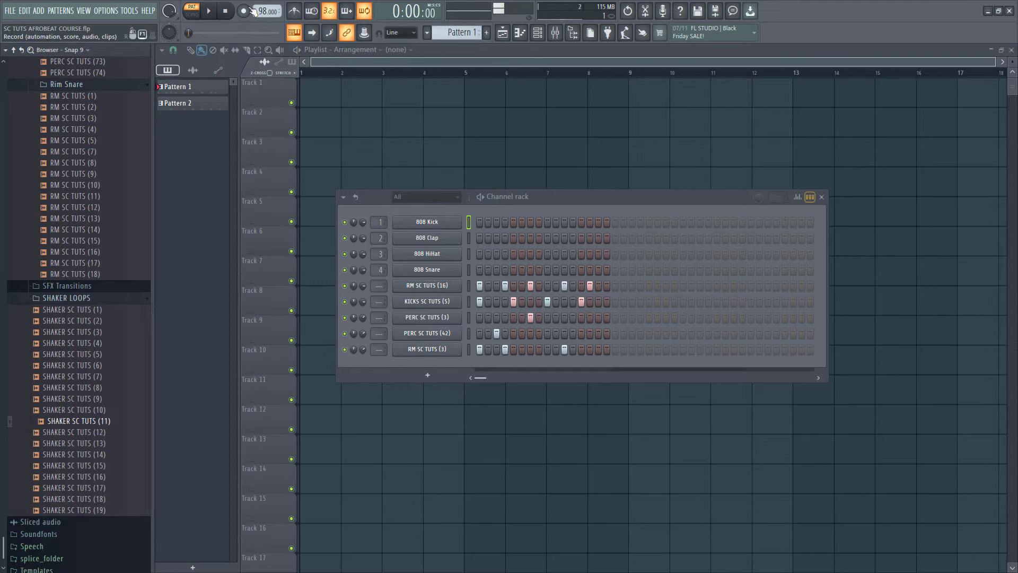
pyautogui.moveTo(502, 196); pyautogui.dragTo(509, 173)
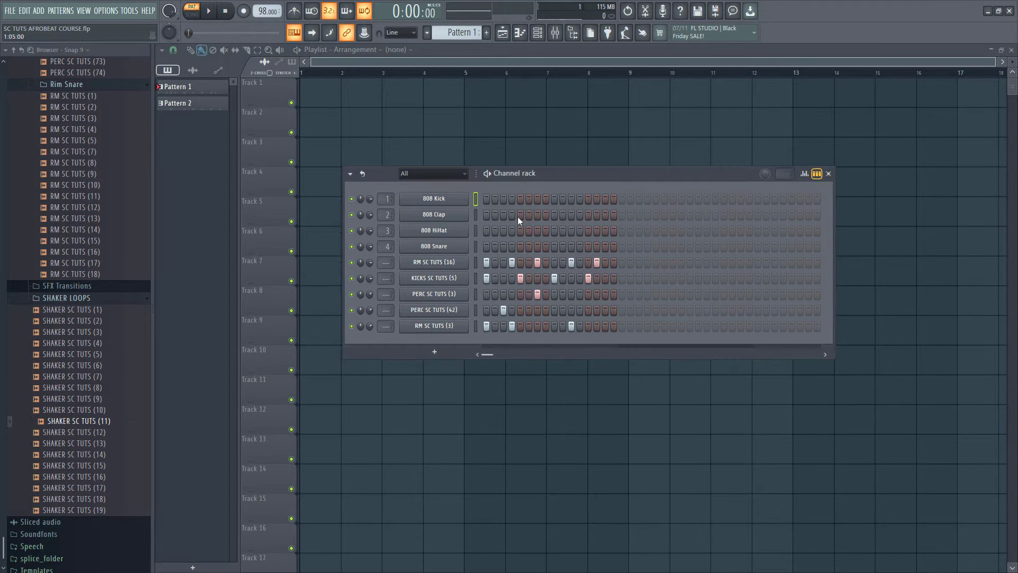
pyautogui.moveTo(92, 431); pyautogui.dragTo(460, 335)
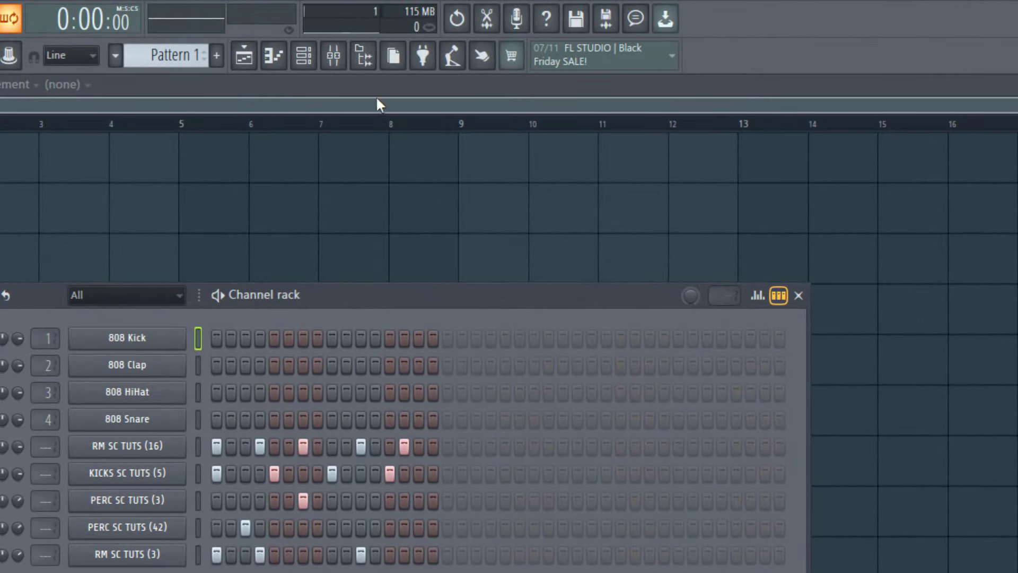
# Show the Mixer, then bring back the Playlist with the Channel rack over it.
pyautogui.press('F9')
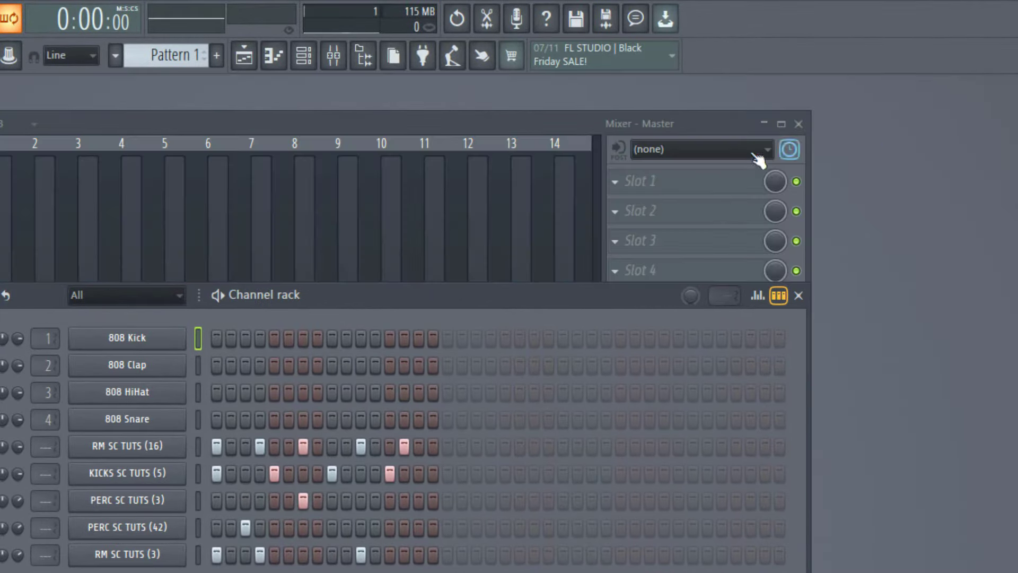
pyautogui.click(244, 56)
pyautogui.click(245, 55)
pyautogui.click(244, 55)
pyautogui.click(245, 56)
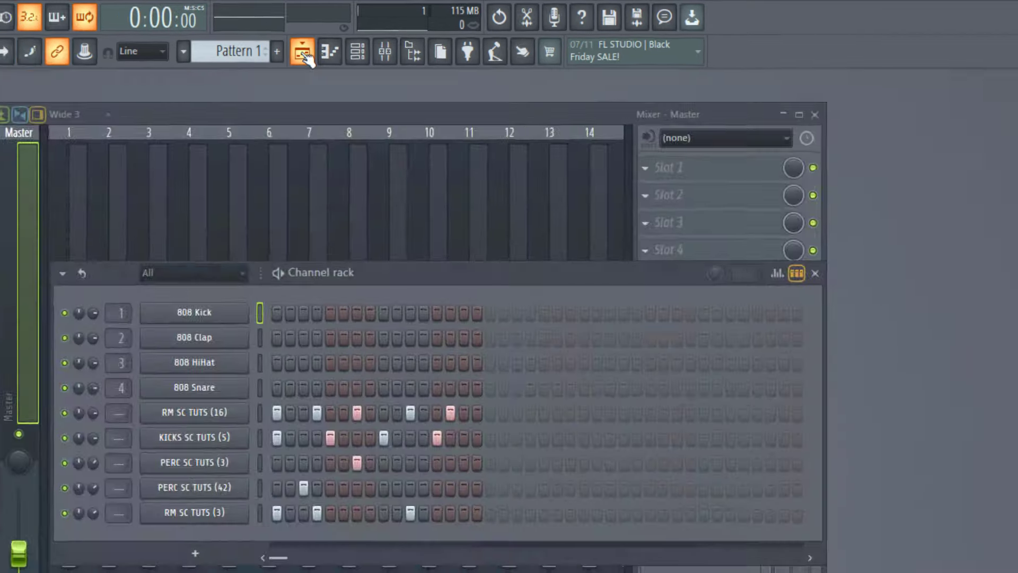
pyautogui.click(302, 52)
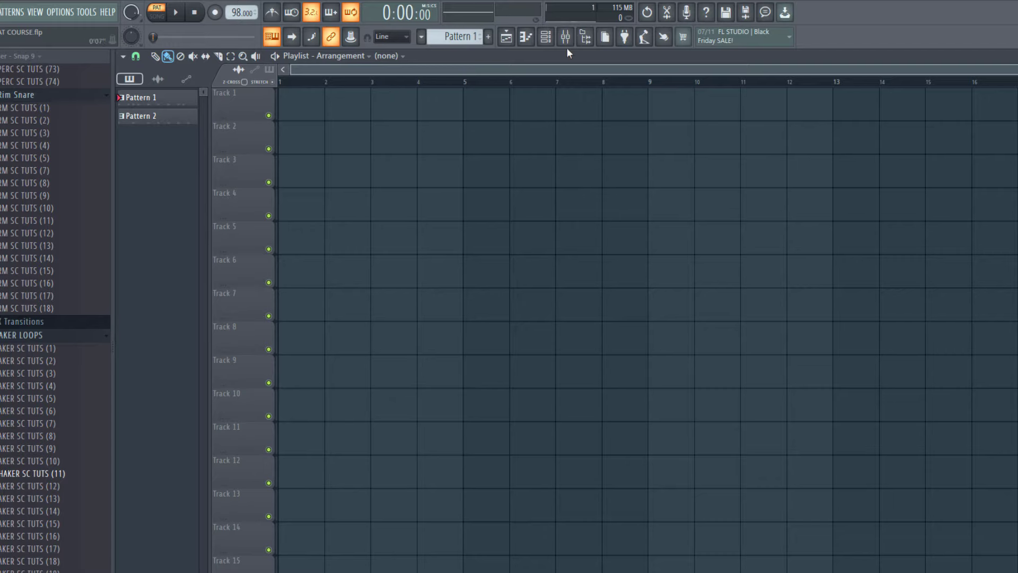
pyautogui.click(546, 38)
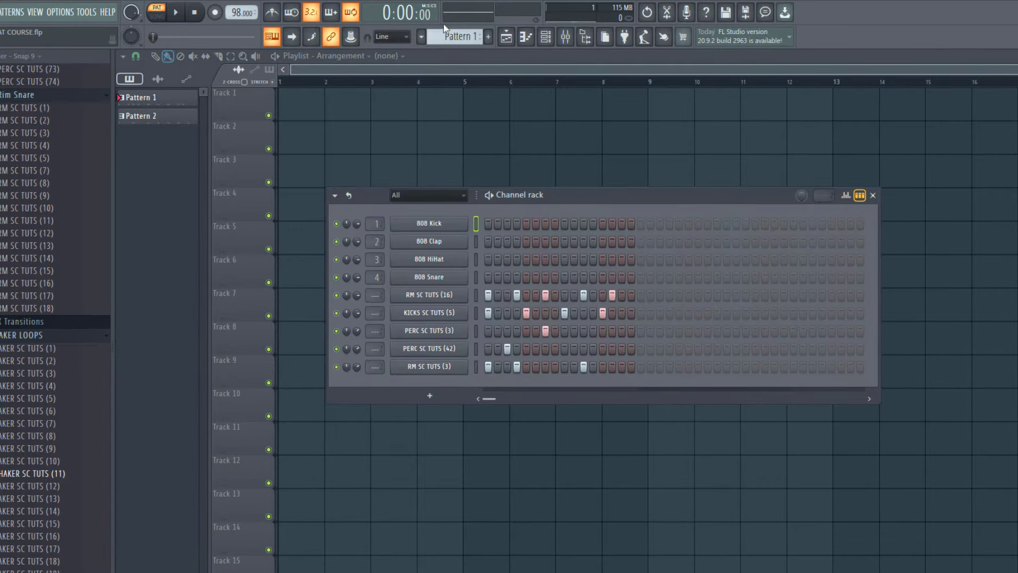
# Select Pattern 1 and place it as a clip at bar 1 of Track 1 in the Playlist.
pyautogui.click(457, 37)
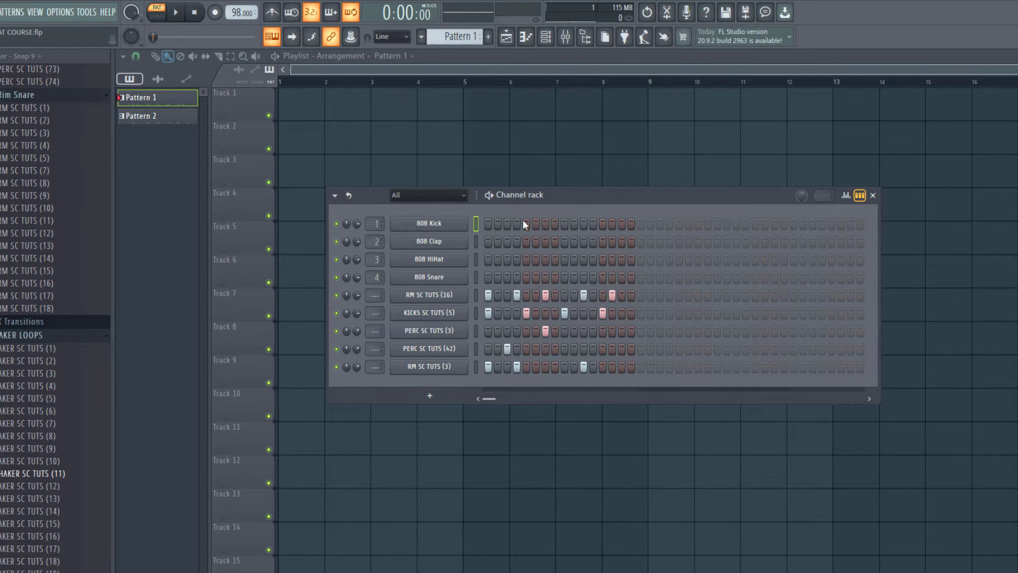
pyautogui.moveTo(551, 196); pyautogui.dragTo(544, 173)
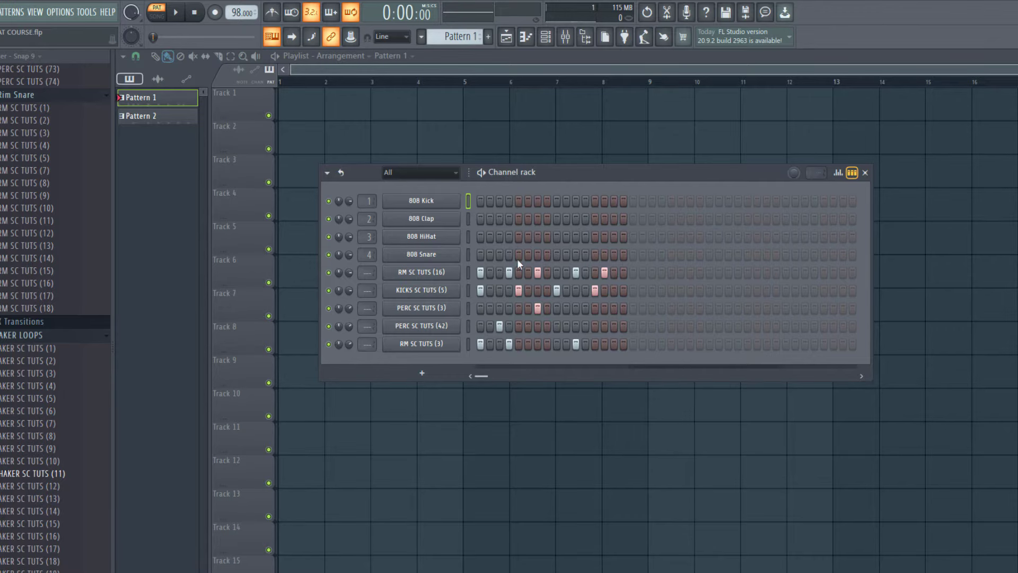
pyautogui.click(298, 102)
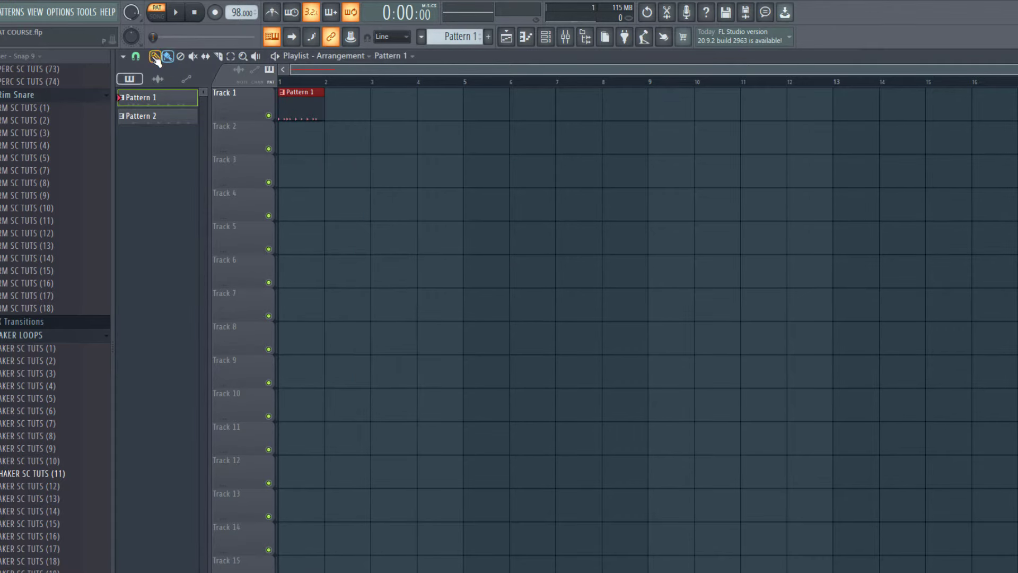
# Check the Playlist's snap setting and paint further Pattern 1 clips at bars 2, 3 and 4 of Track 1.
pyautogui.click(136, 56)
pyautogui.click(137, 55)
pyautogui.click(136, 59)
pyautogui.click(161, 234)
pyautogui.click(339, 112)
pyautogui.click(386, 108)
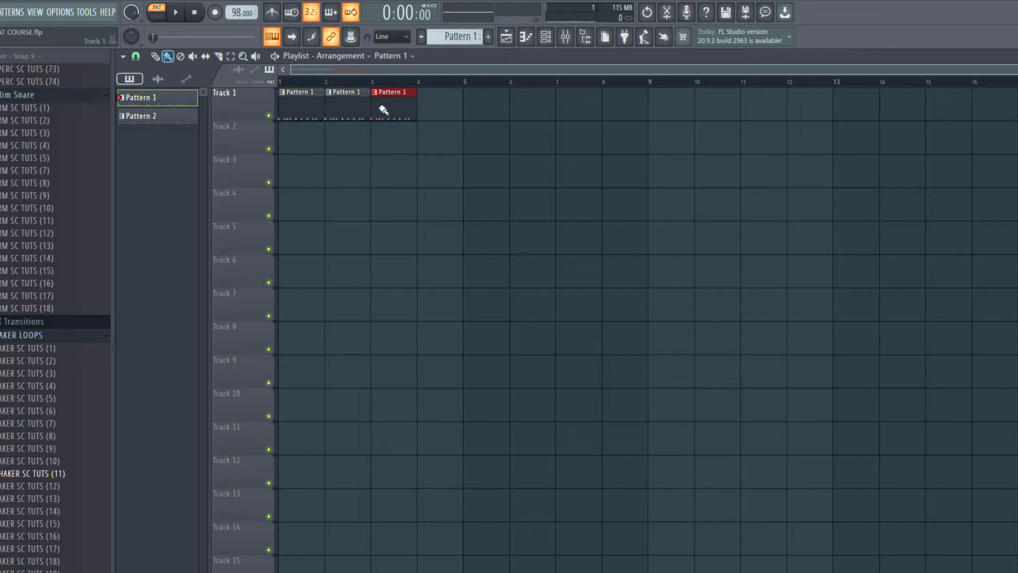
pyautogui.click(442, 110)
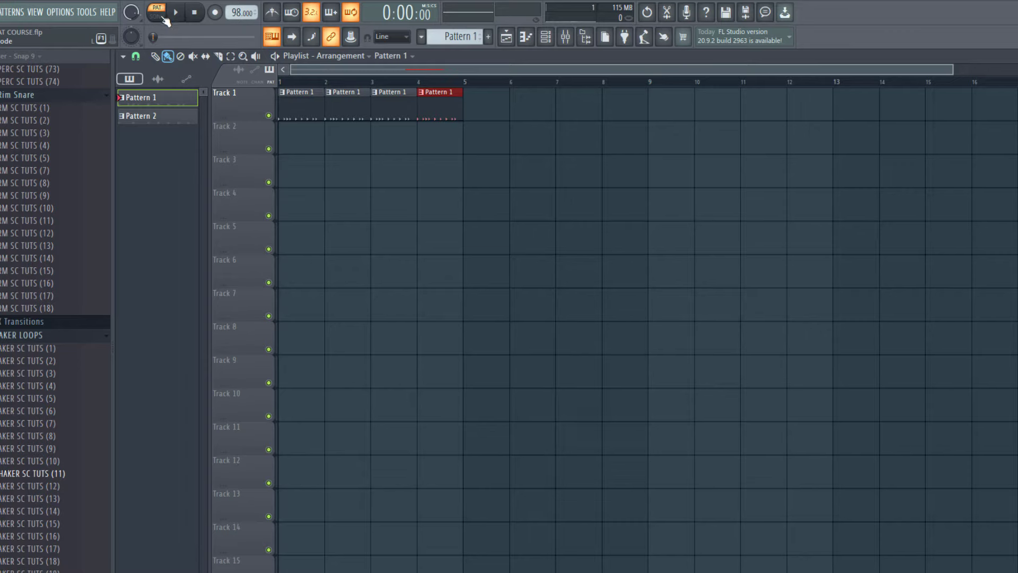
# Switch playback to song mode and play the Playlist arrangement from the start.
pyautogui.click(157, 16)
pyautogui.press('space')
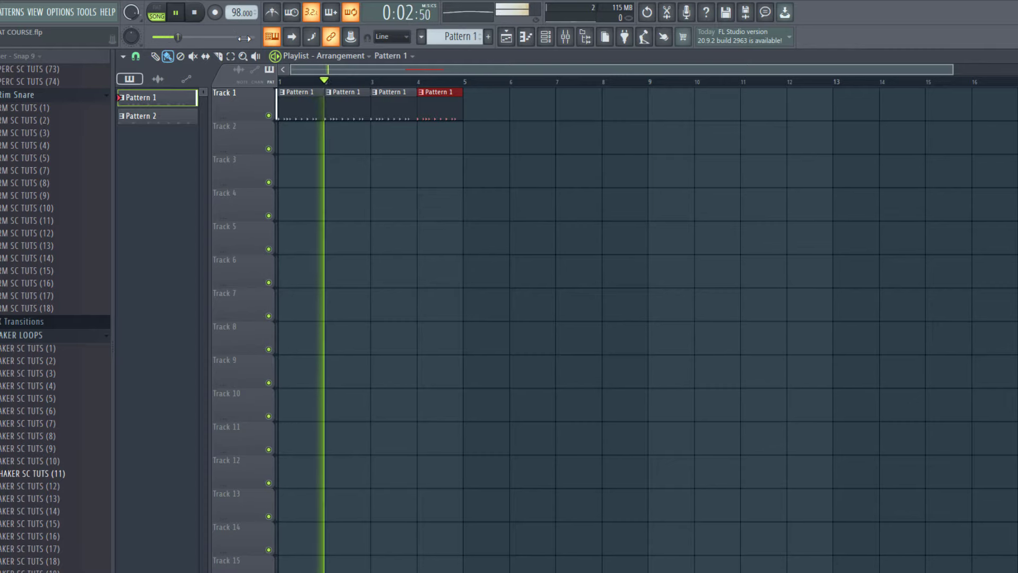
pyautogui.press('space')
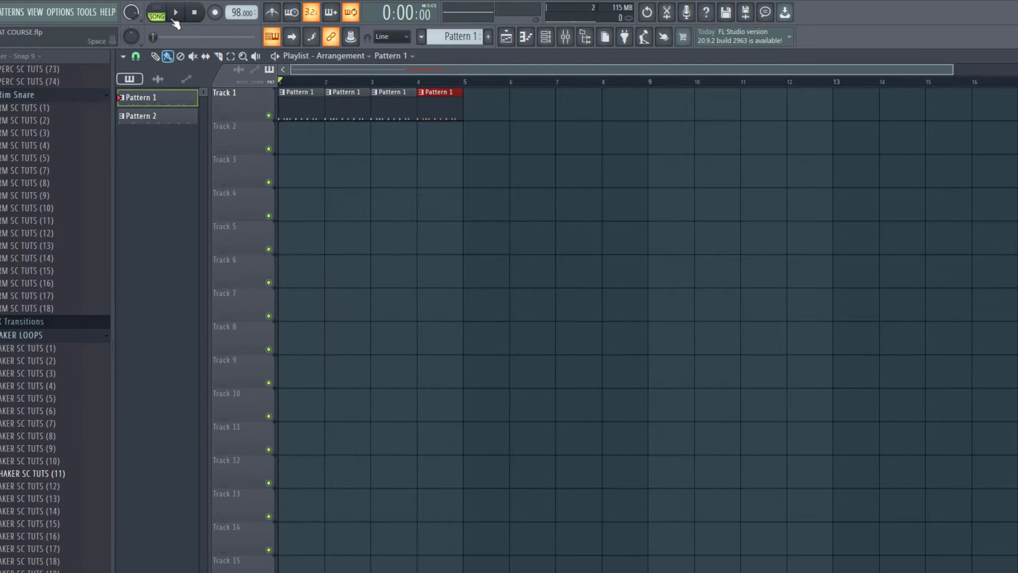
# Audition the SHAKER SC TUTS (2), (4) and (7) samples in the SHAKER LOOPS folder.
pyautogui.click(158, 13)
pyautogui.click(161, 19)
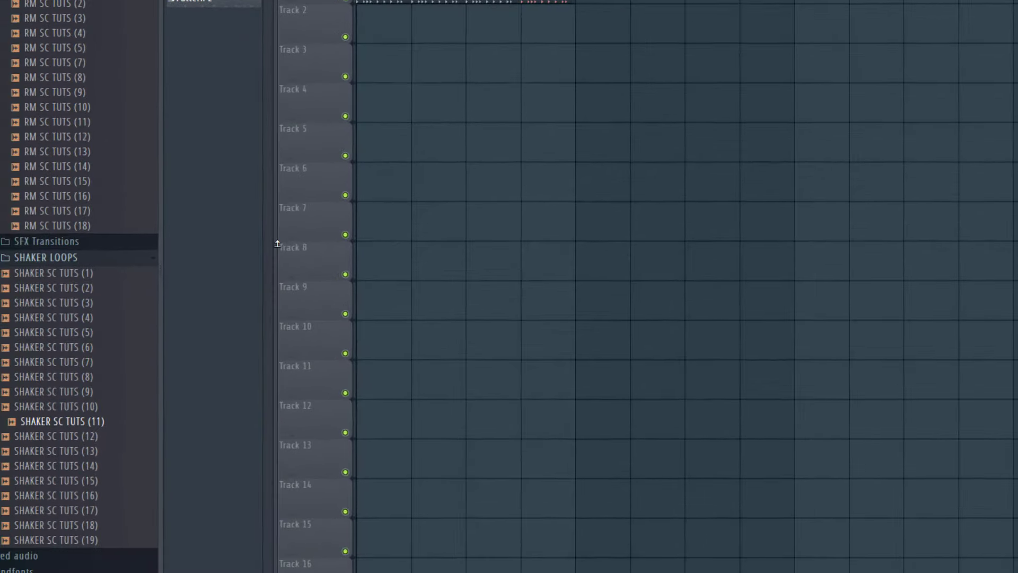
pyautogui.click(127, 237)
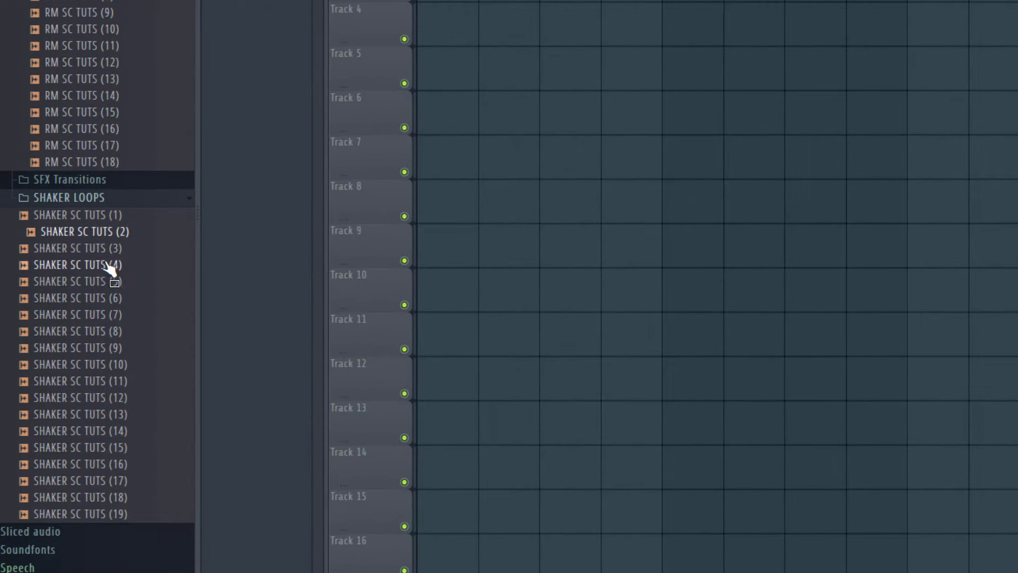
pyautogui.click(109, 265)
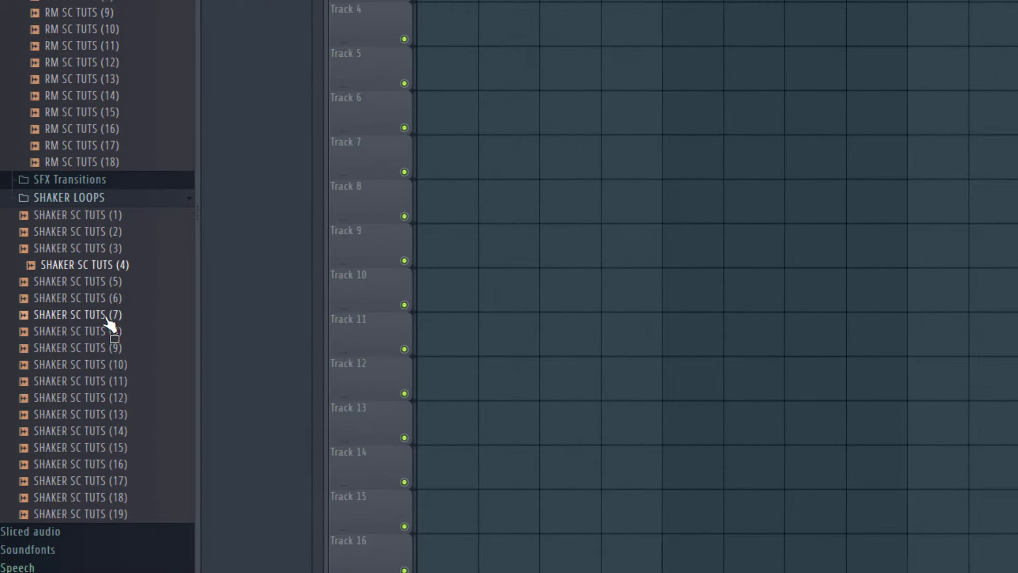
pyautogui.click(114, 314)
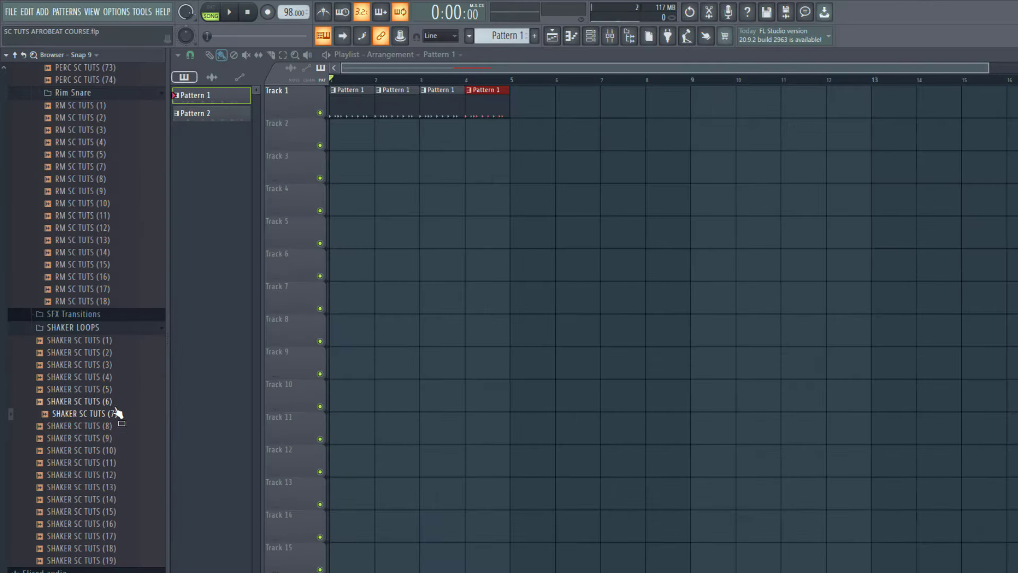
# Place the SHAKER SC TUTS (7) loop at bar 1 of Track 2 and play it with the drum pattern.
pyautogui.moveTo(116, 413); pyautogui.dragTo(343, 143)
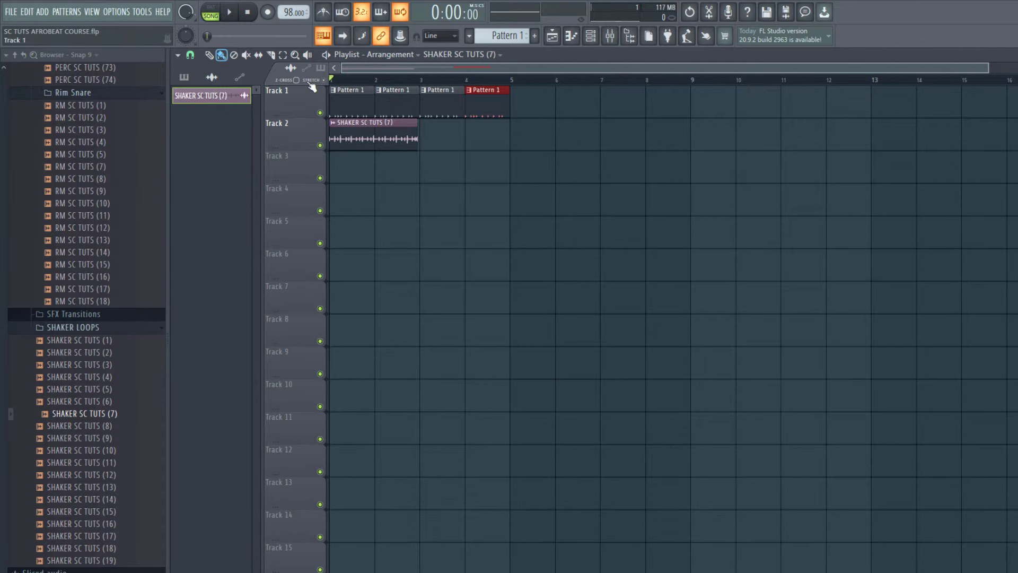
pyautogui.press('space')
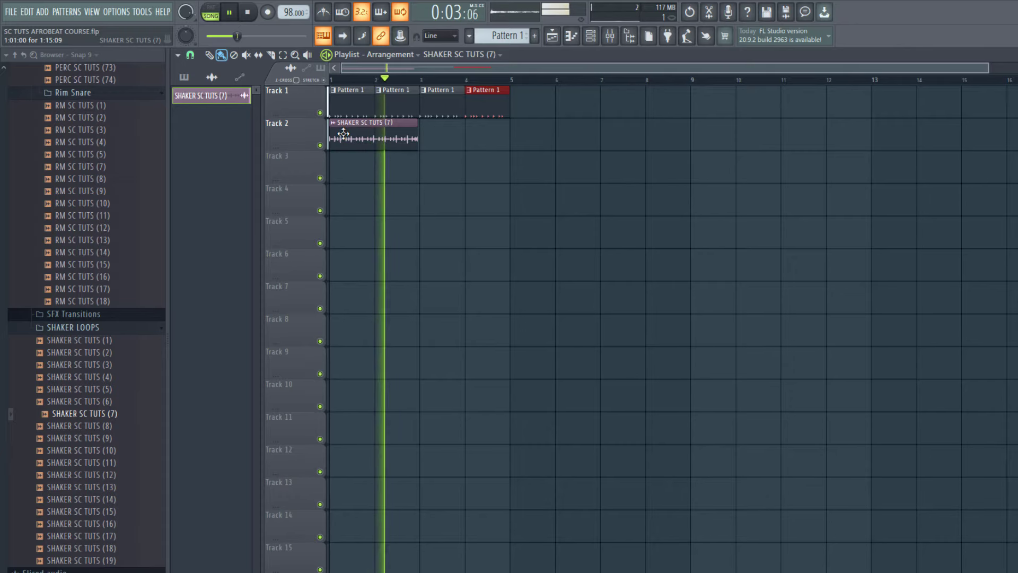
pyautogui.press('space')
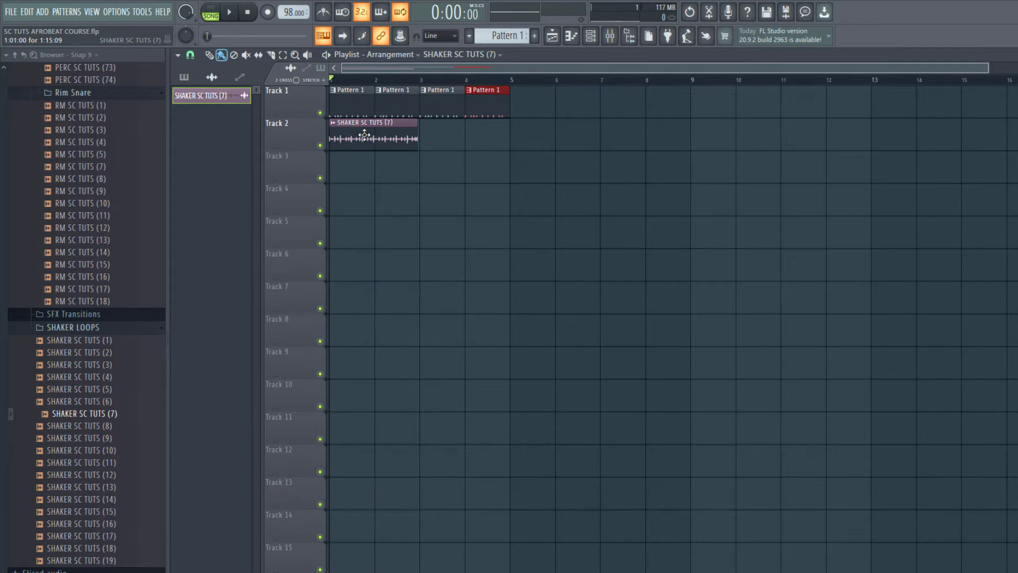
# Fit the SHAKER SC TUTS (7) loop to 2 bars, set its time stretching mode to Stretch, and play the arrangement.
pyautogui.doubleClick(364, 136)
pyautogui.moveTo(368, 189); pyautogui.dragTo(574, 207)
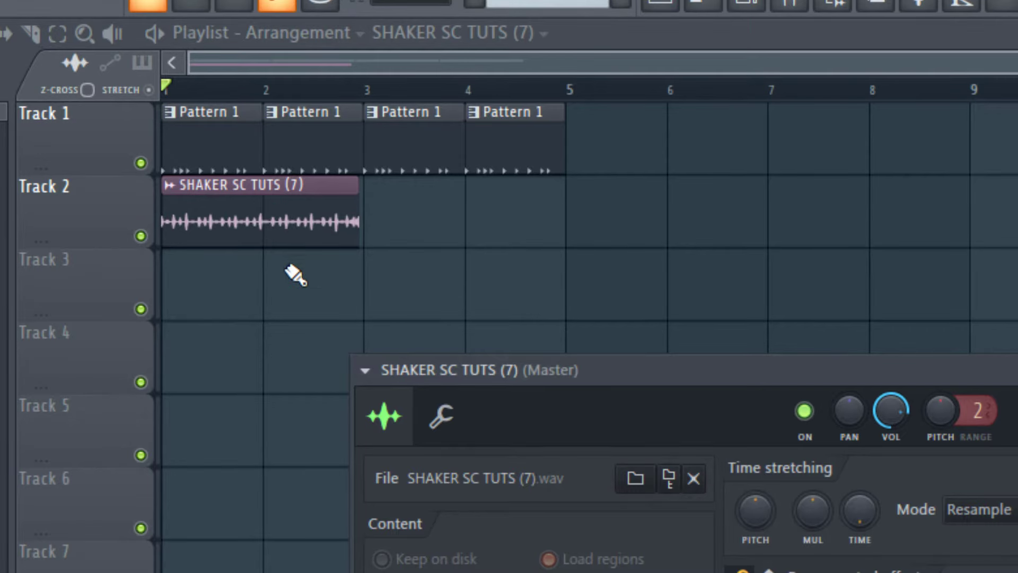
pyautogui.keyDown('ctrl'); pyautogui.scroll(3, 268, 291); pyautogui.keyUp('ctrl')
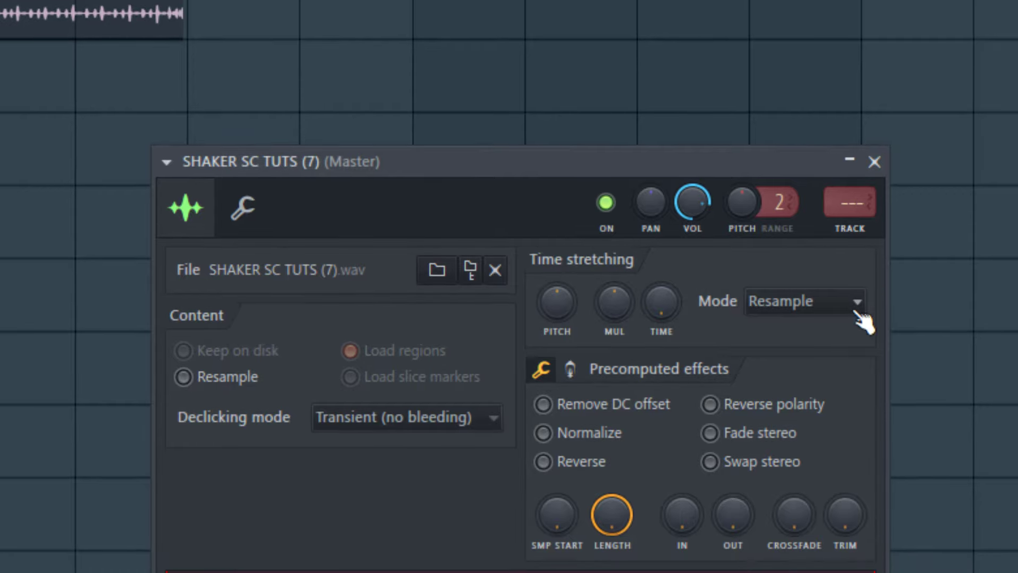
pyautogui.rightClick(670, 296)
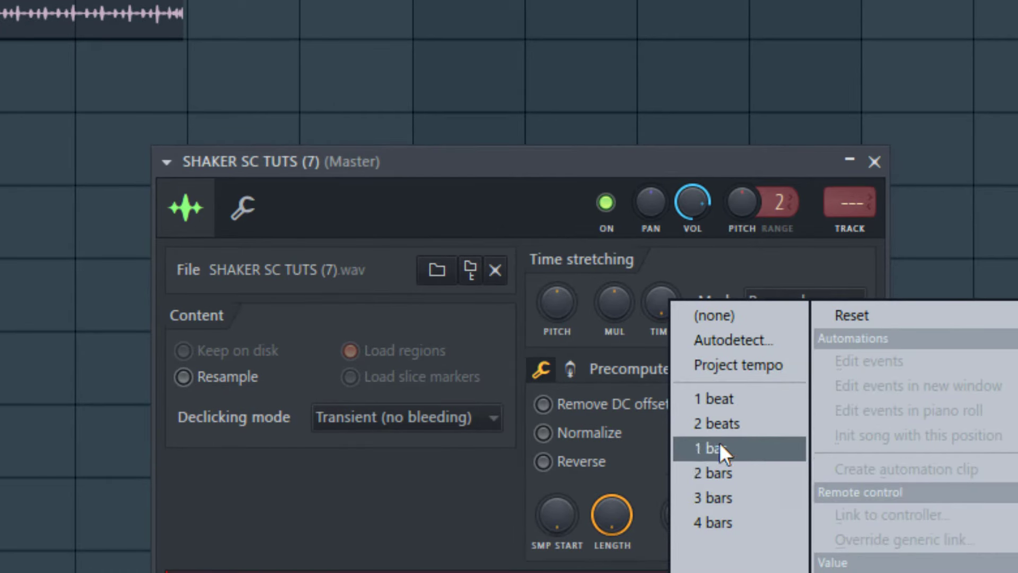
pyautogui.click(719, 476)
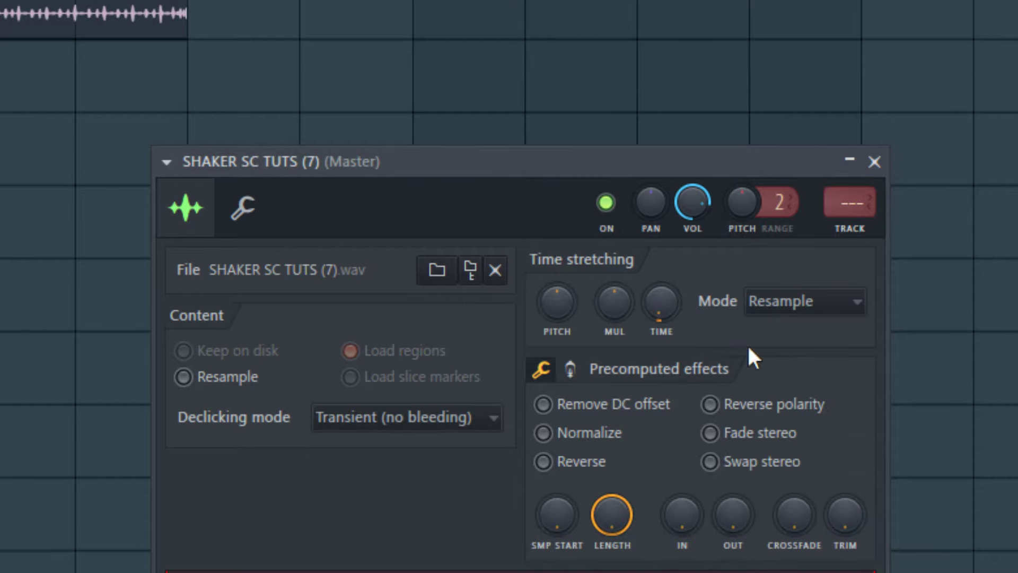
pyautogui.click(793, 305)
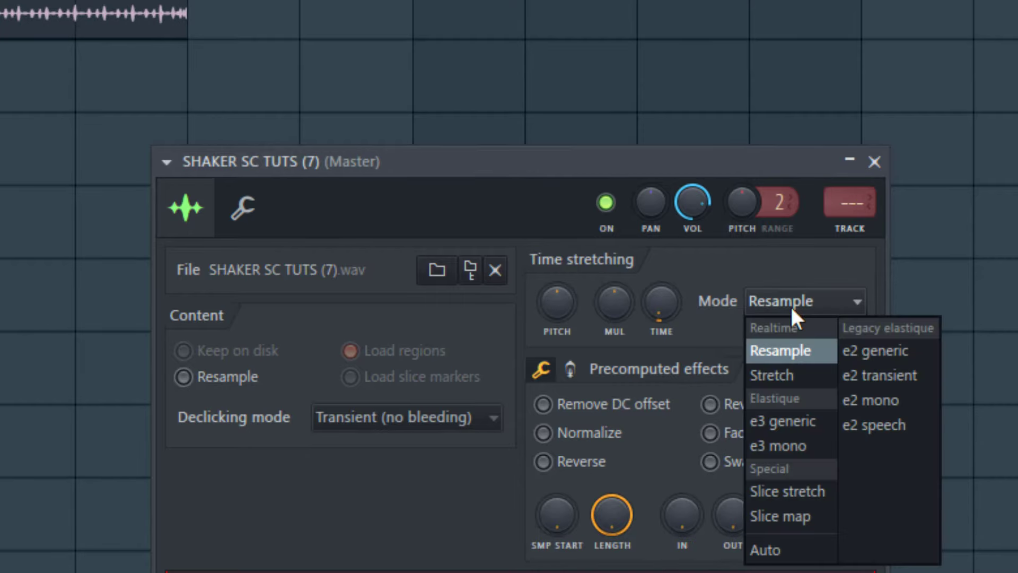
pyautogui.click(790, 377)
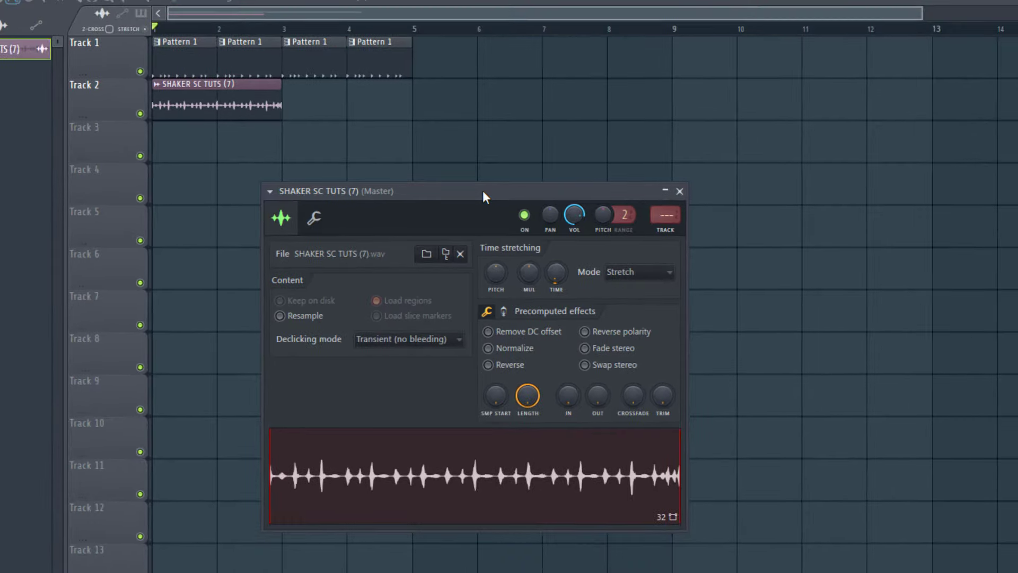
pyautogui.press('space')
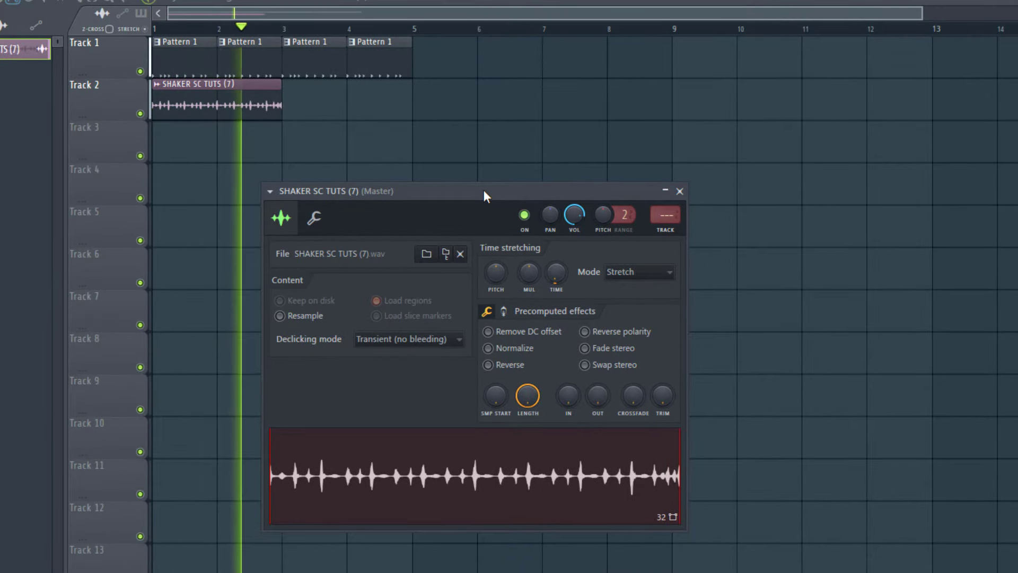
pyautogui.press('space')
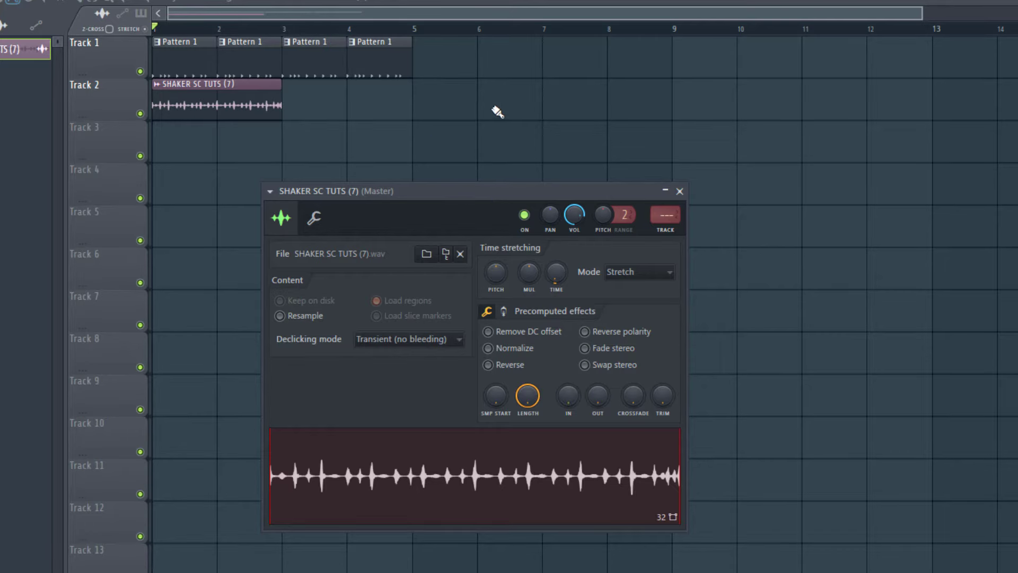
# Close the shaker's channel settings, add a second SHAKER SC TUTS (7) clip at bar 3 of Track 2, and play the arrangement.
pyautogui.doubleClick(205, 102)
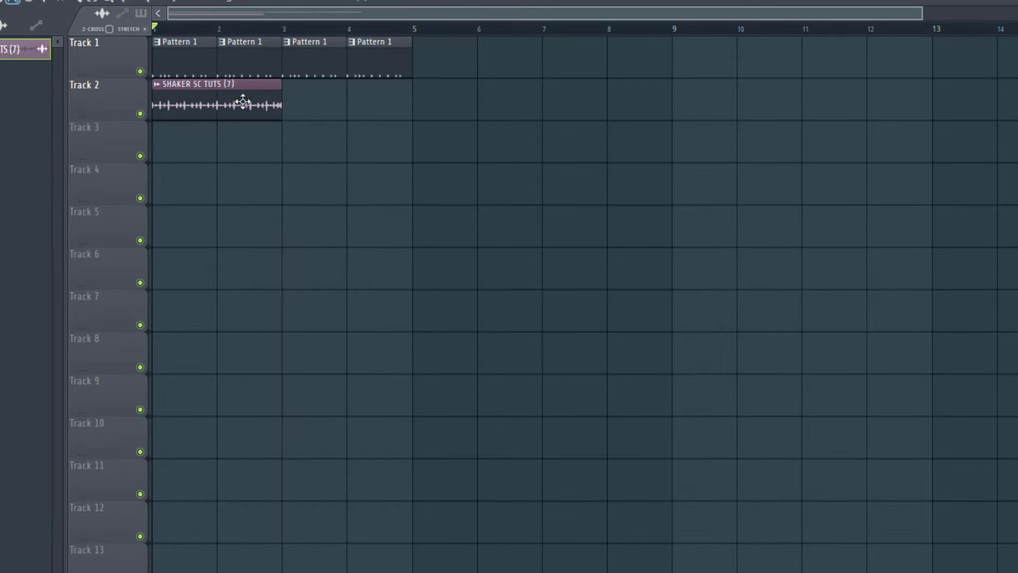
pyautogui.click(289, 105)
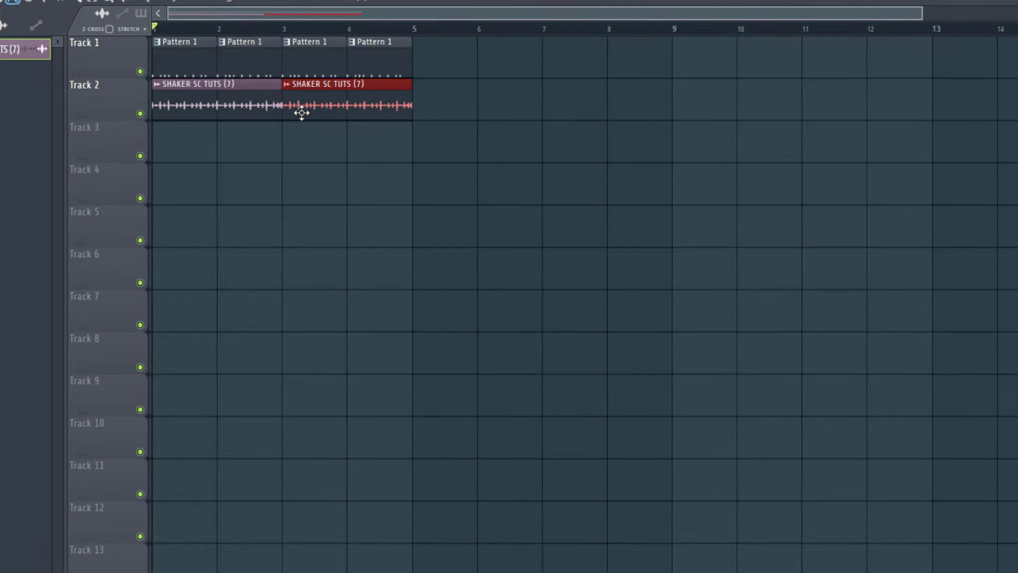
pyautogui.press('space')
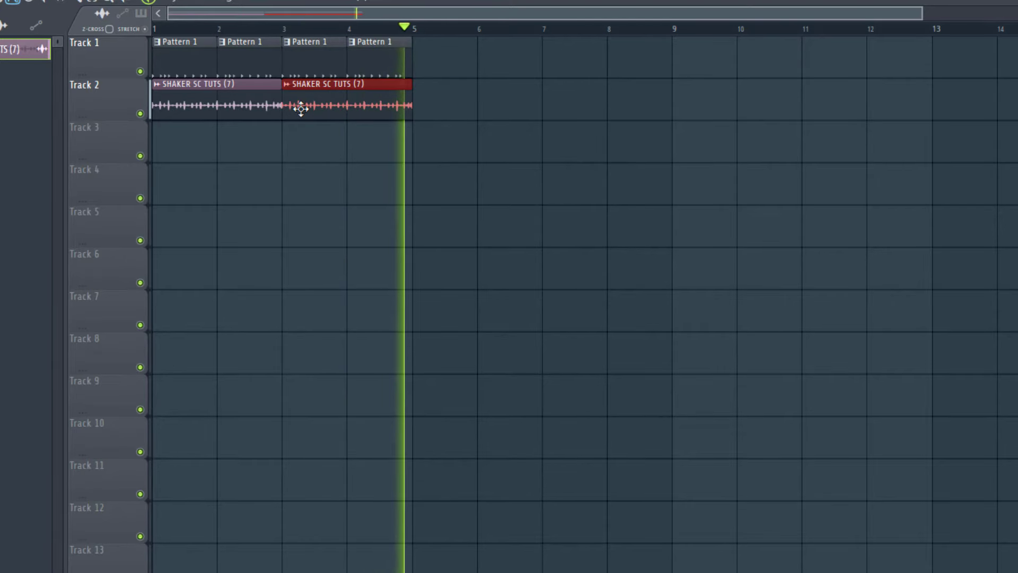
pyautogui.press('space')
# Delete the SHAKER SC TUTS (7) clips from Track 2 and place the SHAKER SC TUTS (12) loop at bar 1 instead.
pyautogui.rightClick(300, 109)
pyautogui.rightClick(258, 115)
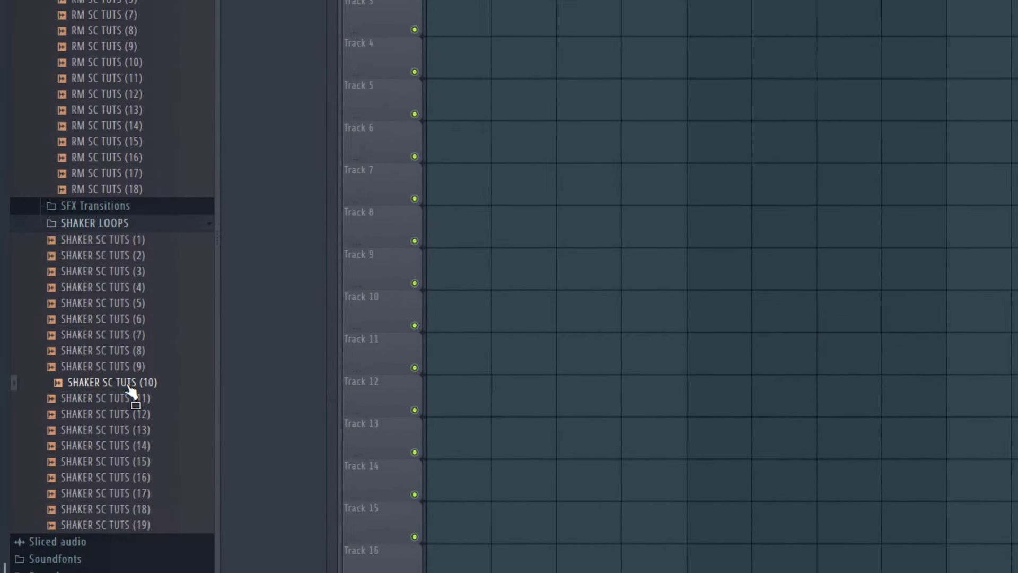
pyautogui.moveTo(97, 383); pyautogui.dragTo(414, 177)
pyautogui.moveTo(234, 355); pyautogui.dragTo(282, 172)
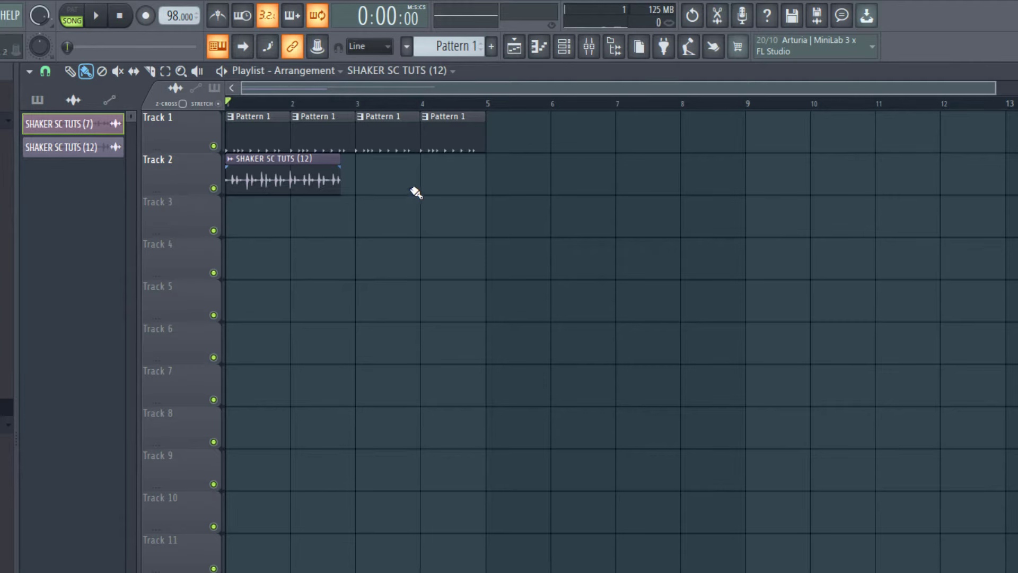
# Fit the SHAKER SC TUTS (12) loop to 2 bars in Stretch mode, play it with the drums, and close its channel settings.
pyautogui.doubleClick(316, 181)
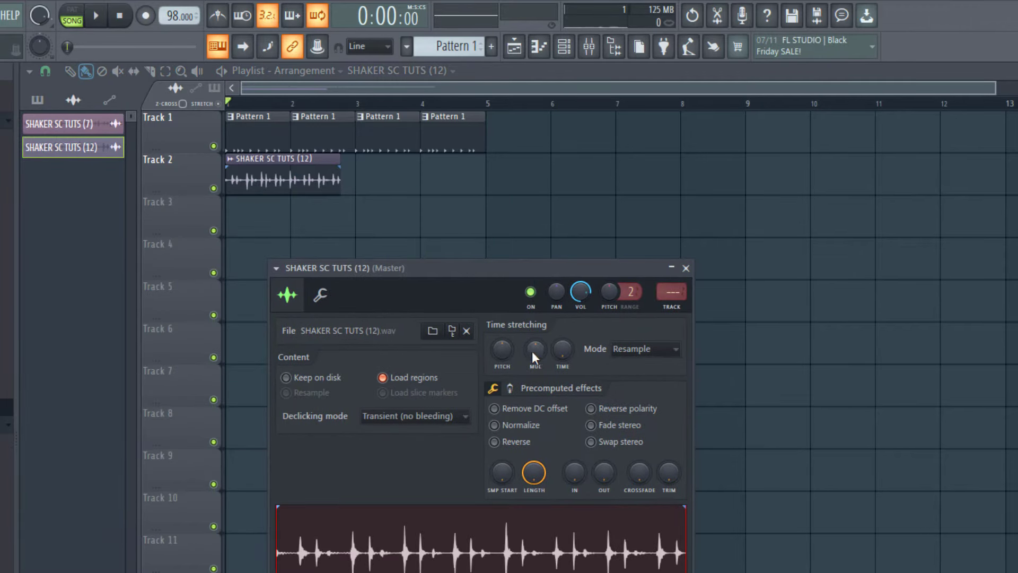
pyautogui.rightClick(566, 351)
pyautogui.click(587, 450)
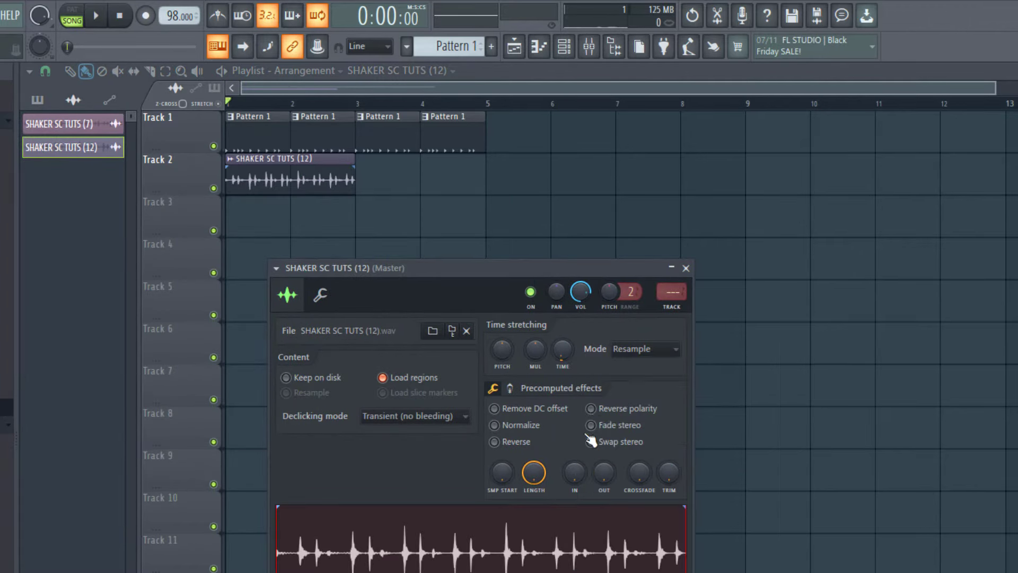
pyautogui.click(631, 349)
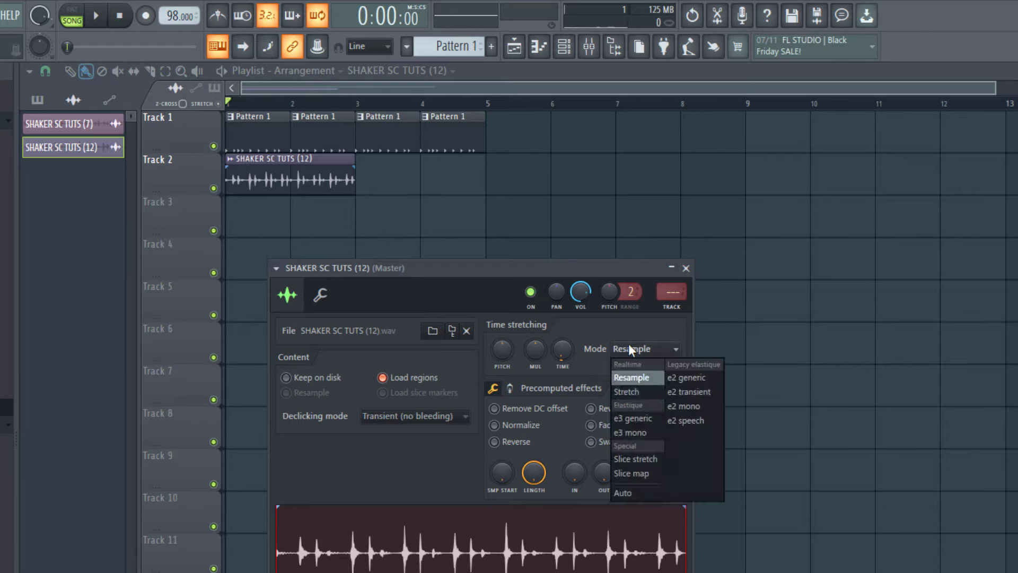
pyautogui.click(639, 393)
pyautogui.press('space')
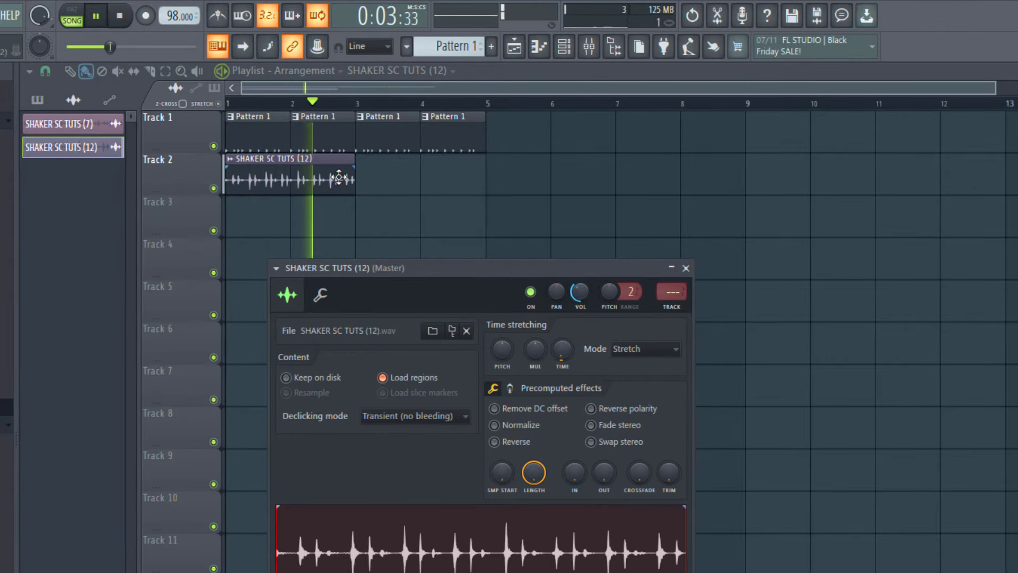
pyautogui.press('Escape')
pyautogui.press('space')
# Add a second SHAKER SC TUTS (12) clip at bar 3 of Track 2 and play the four-bar arrangement.
pyautogui.click(365, 181)
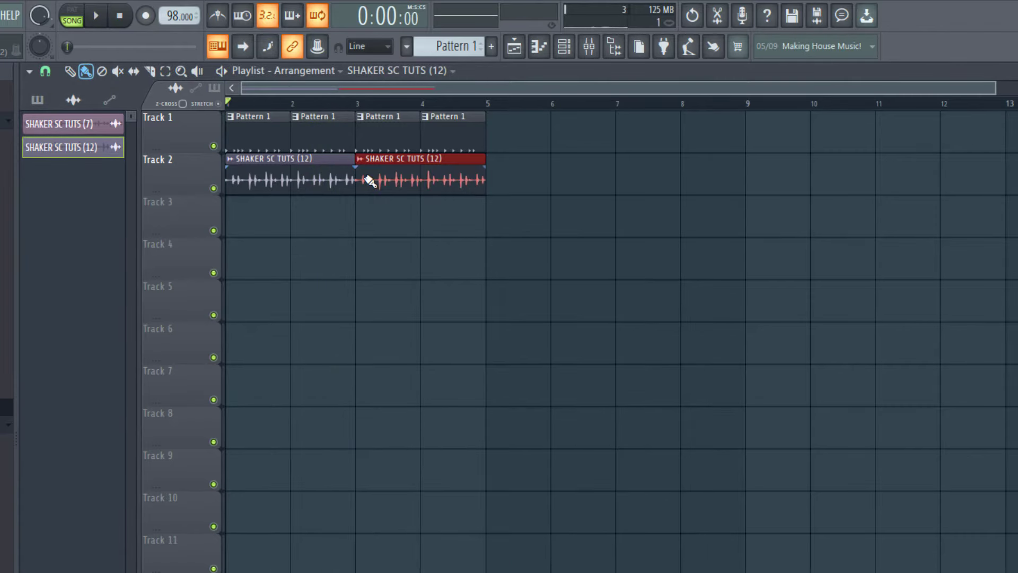
pyautogui.press('space')
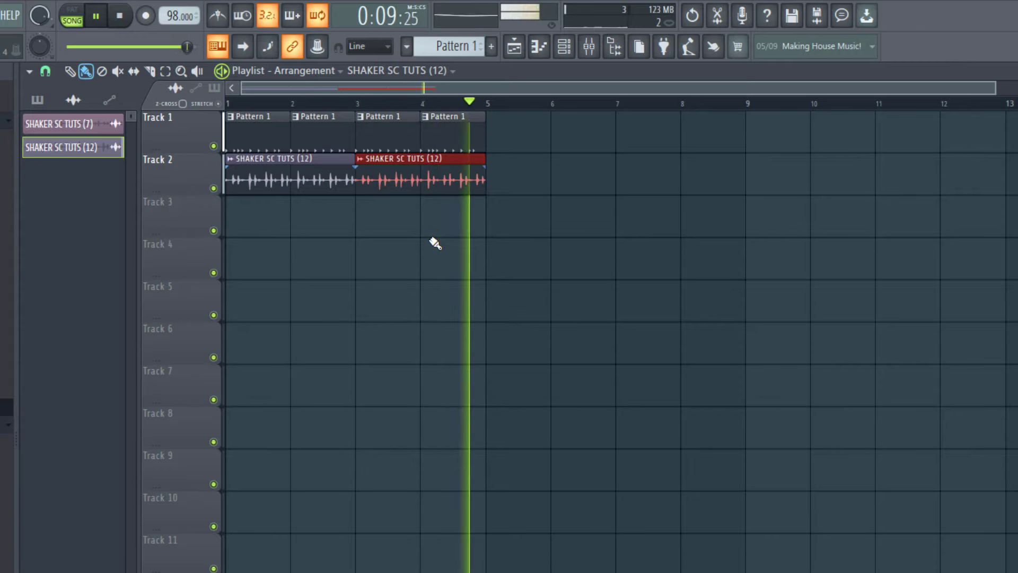
pyautogui.press('space')
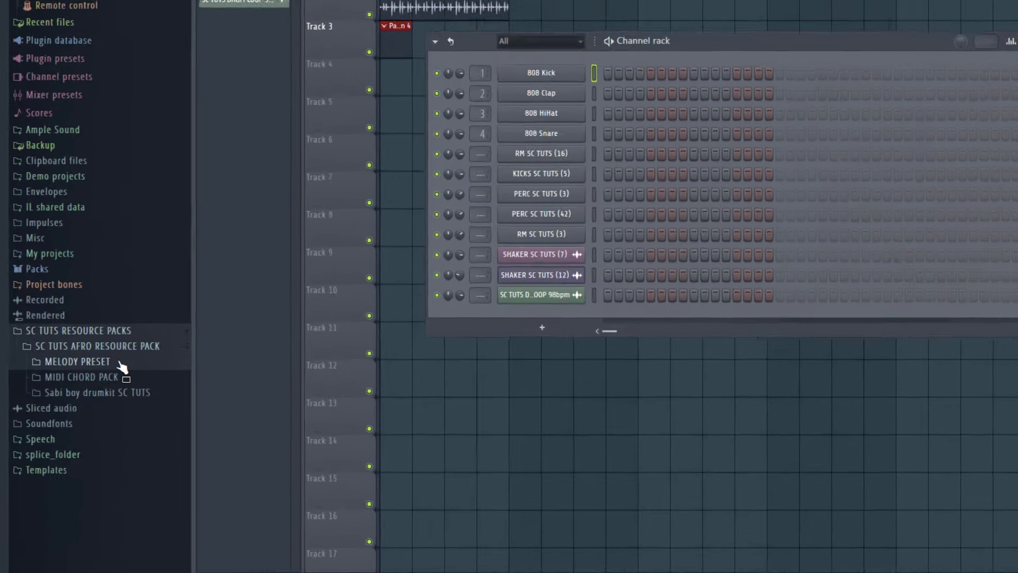
# Add the Keys 1 preset from MELODY PRESET's CHORDS folder as a new Channel rack channel and close its plugin window.
pyautogui.click(96, 408)
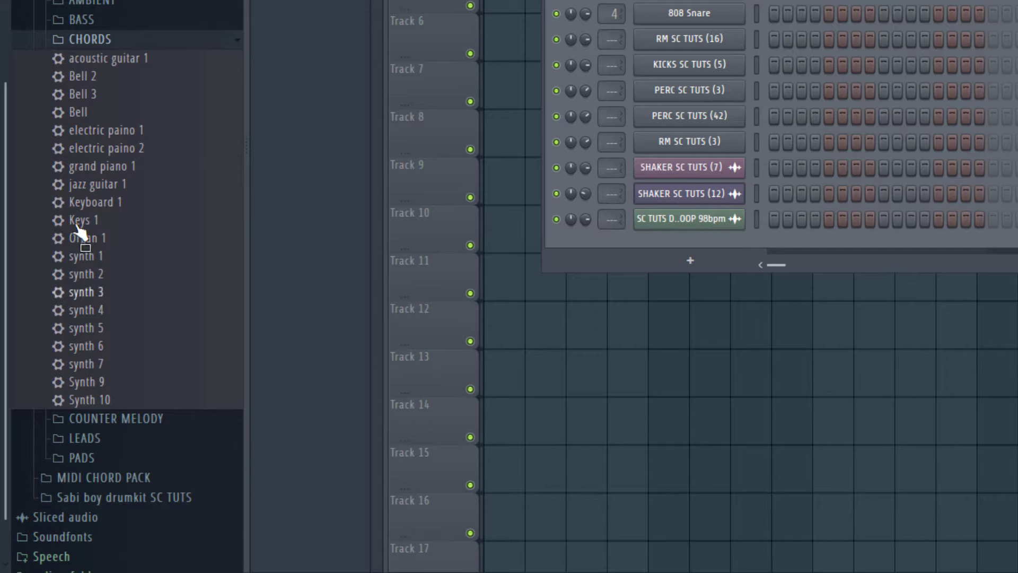
pyautogui.scroll(5, 95, 40)
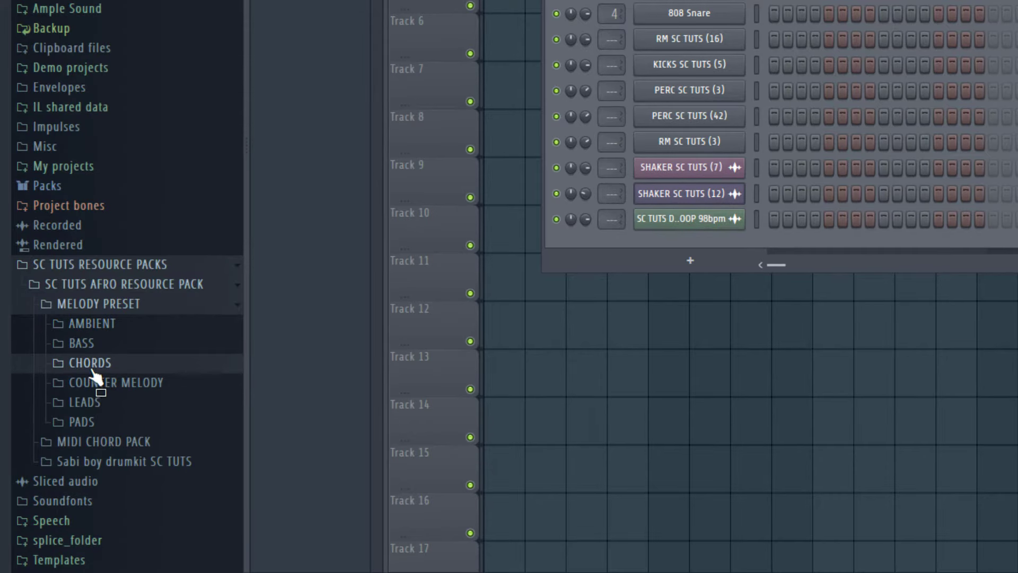
pyautogui.scroll(-3, 93, 372)
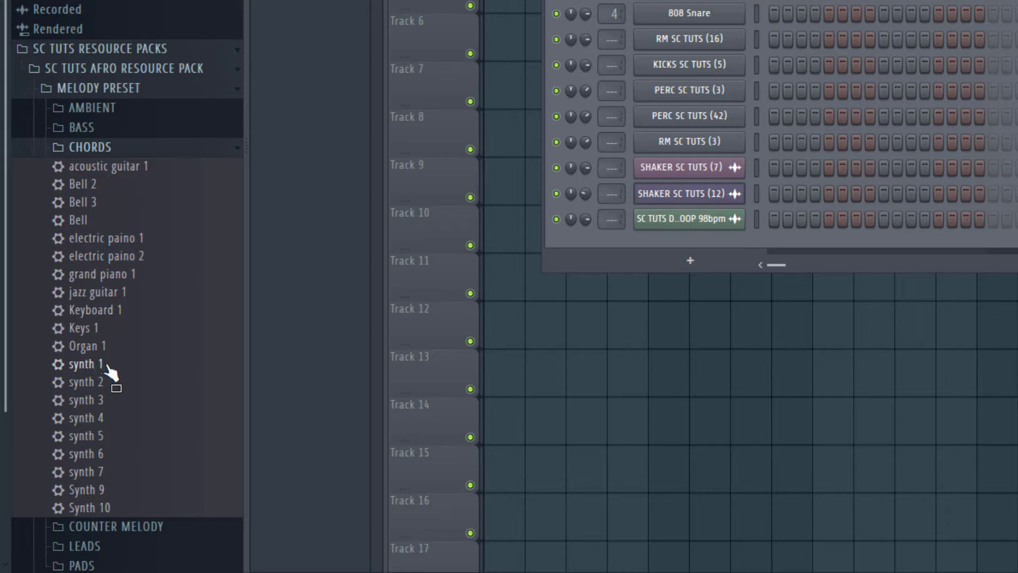
pyautogui.scroll(-2, 111, 373)
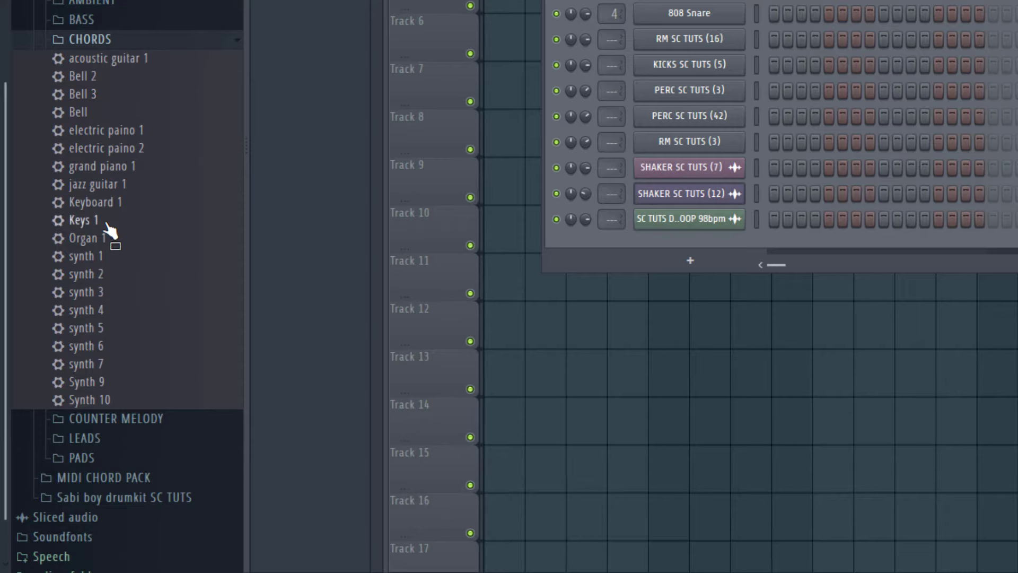
pyautogui.moveTo(107, 225); pyautogui.dragTo(598, 299)
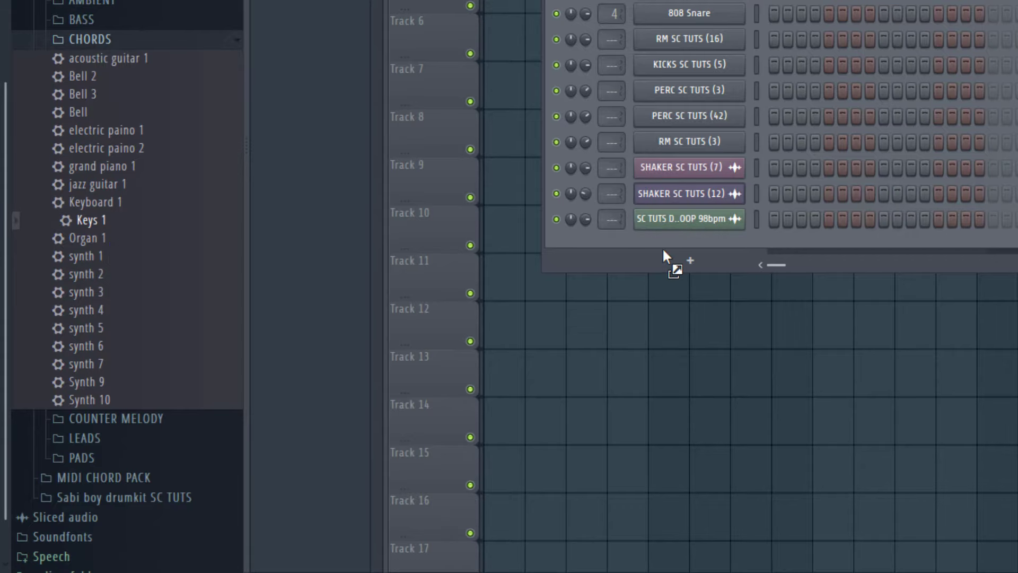
pyautogui.moveTo(663, 247); pyautogui.dragTo(671, 250)
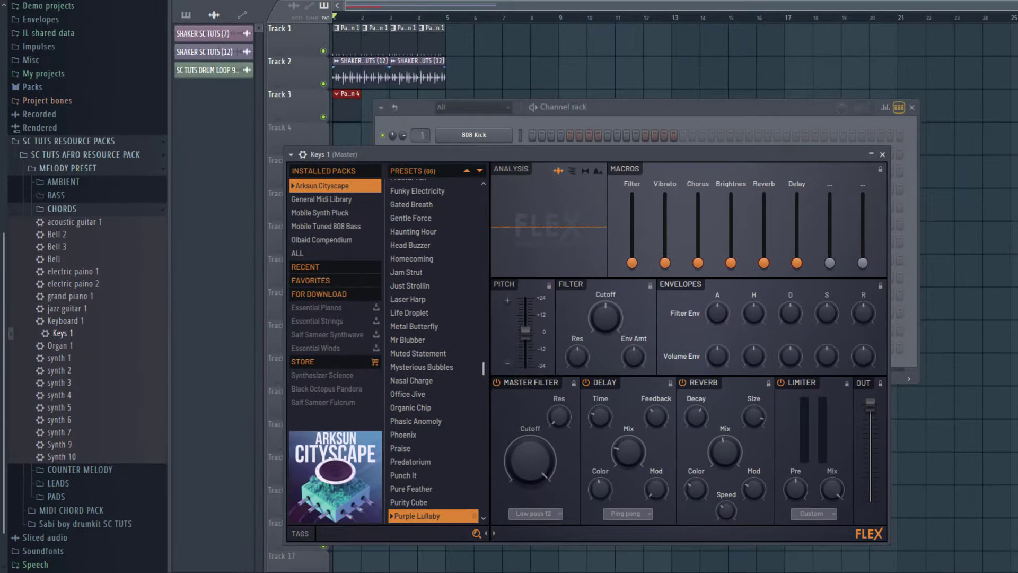
pyautogui.click(883, 154)
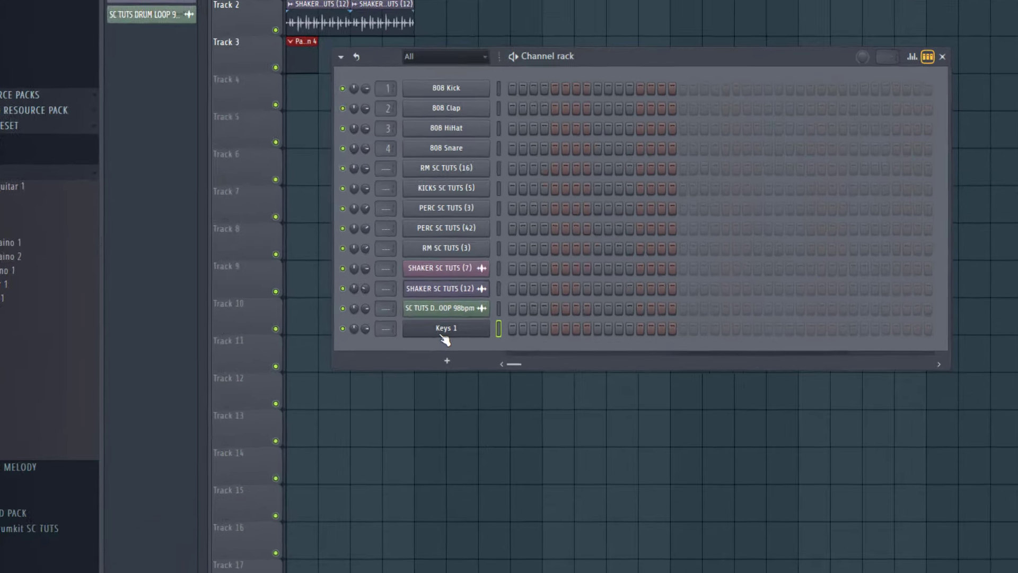
# Open the Keys 1 channel in the Piano roll.
pyautogui.rightClick(471, 352)
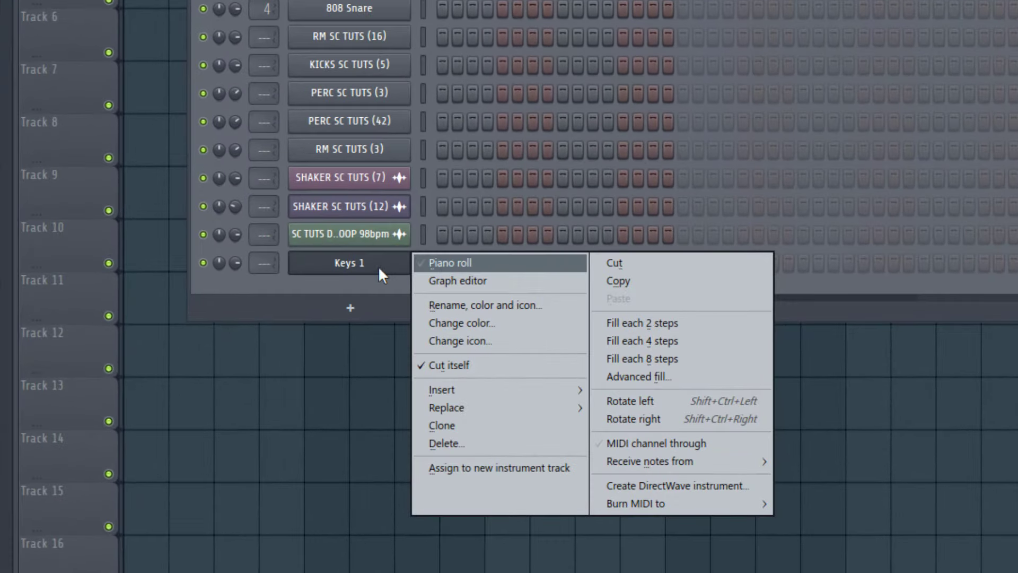
pyautogui.click(487, 350)
pyautogui.rightClick(365, 268)
pyautogui.click(438, 259)
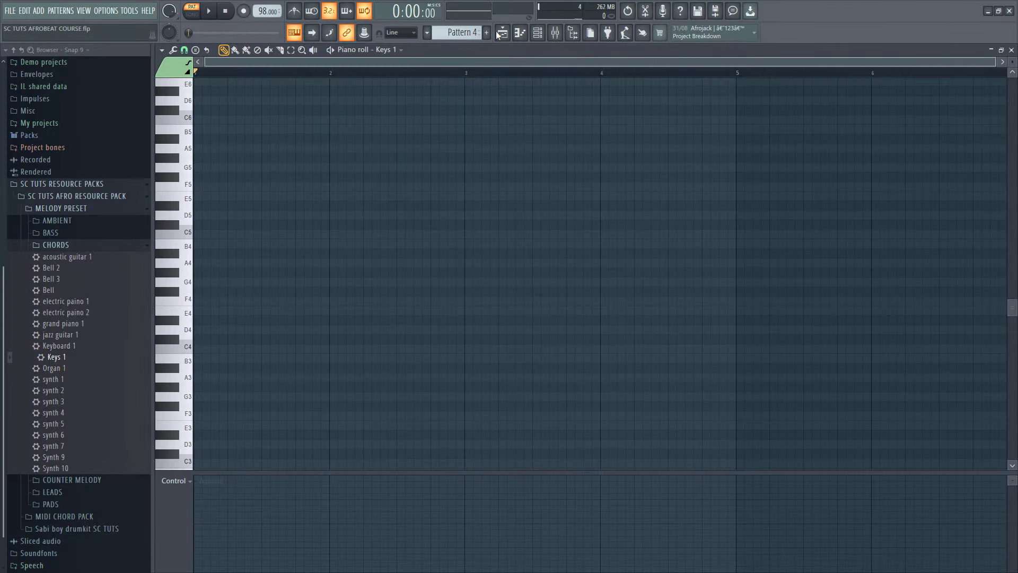
# Switch to the empty Pattern 3, keeping the Keys 1 Piano roll in view for the chords.
pyautogui.click(537, 33)
pyautogui.scroll(1, 468, 28)
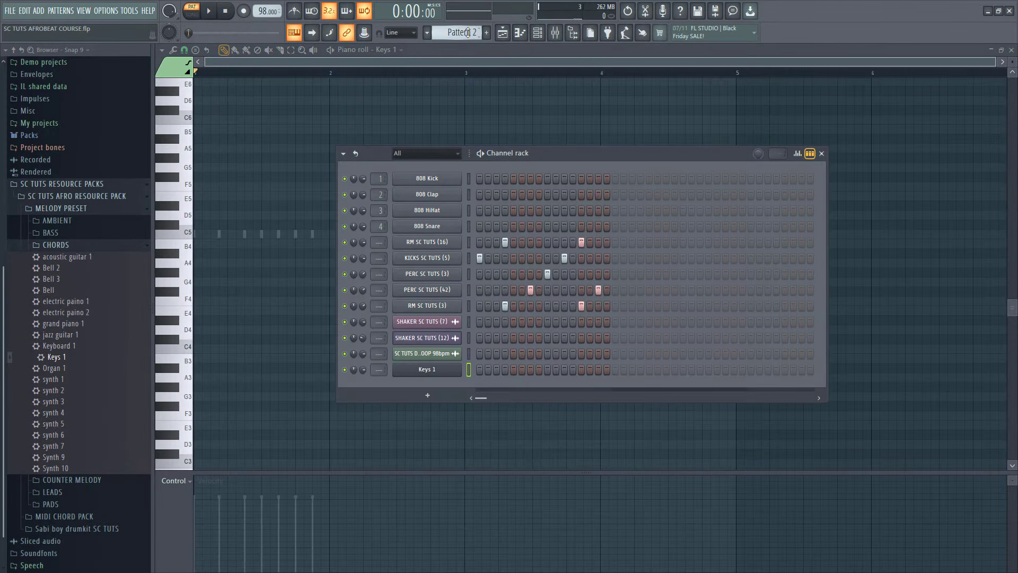
pyautogui.scroll(-3, 461, 32)
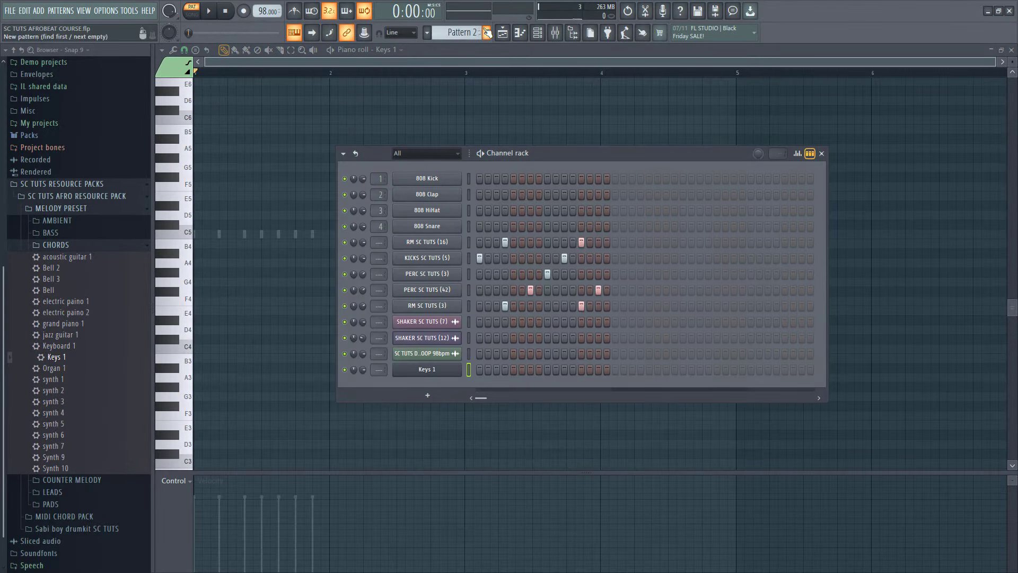
pyautogui.click(524, 54)
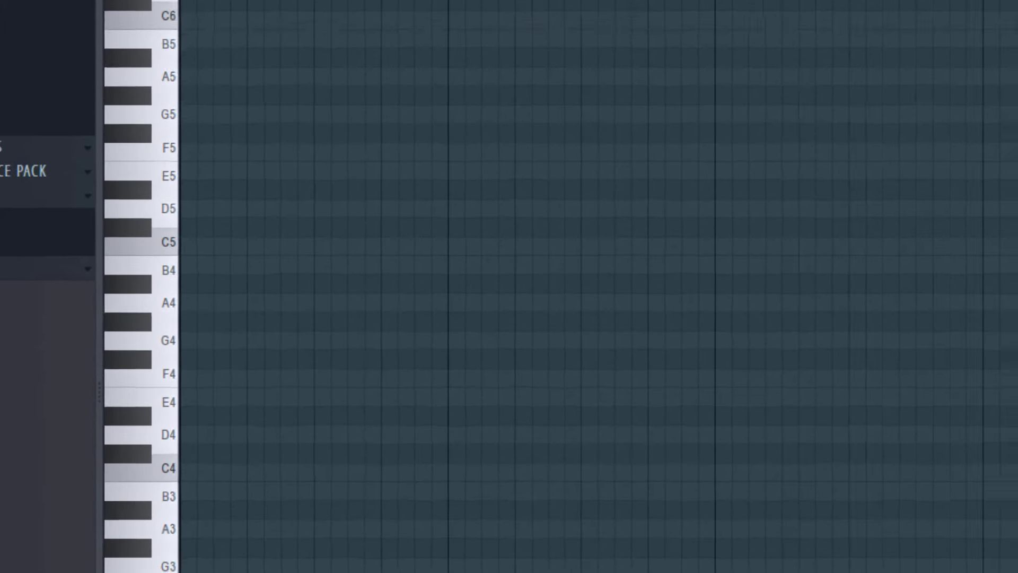
# Check the Piano roll's key label options and leave them as they are.
pyautogui.click(149, 71)
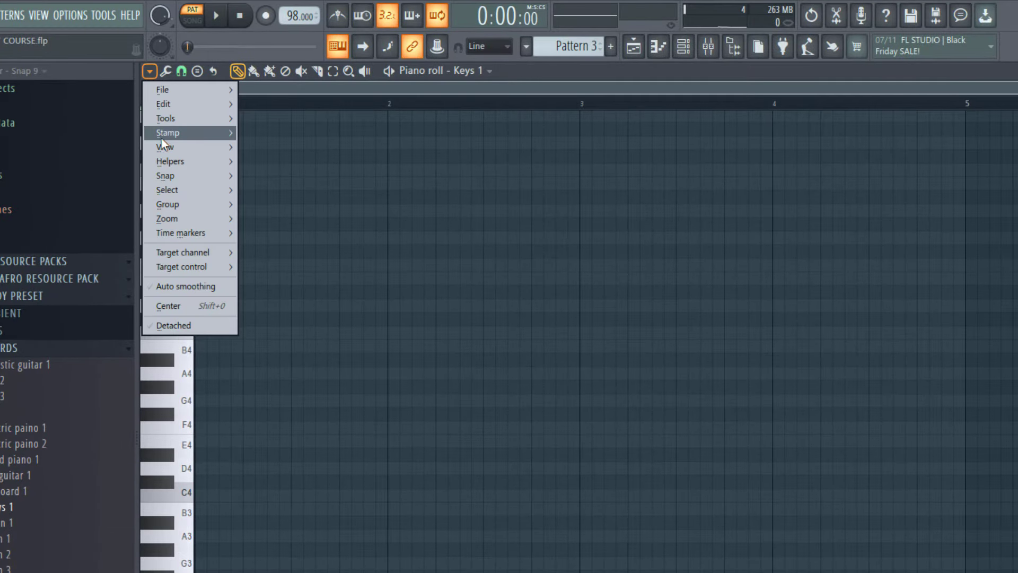
pyautogui.moveTo(165, 143)
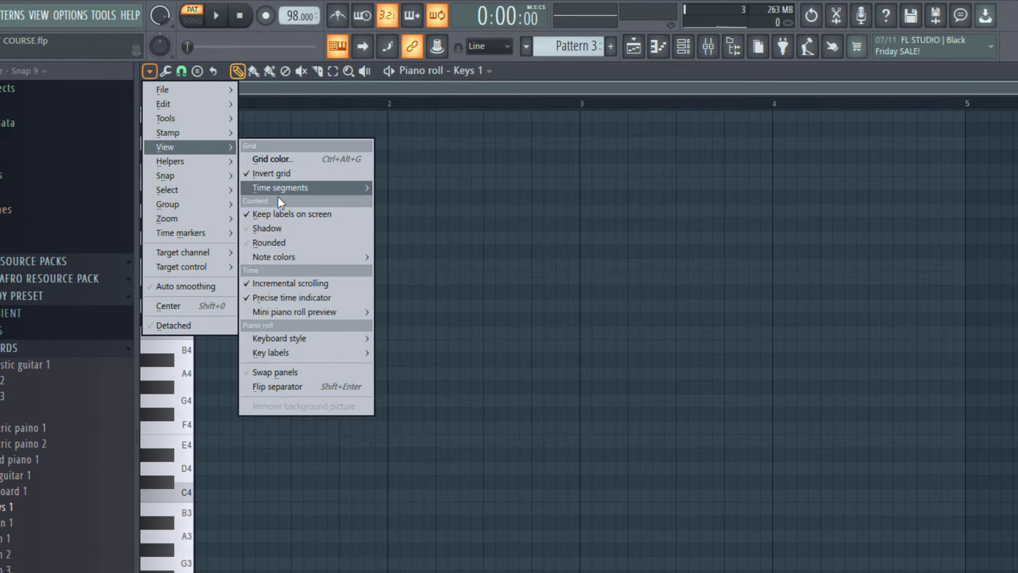
pyautogui.moveTo(306, 342)
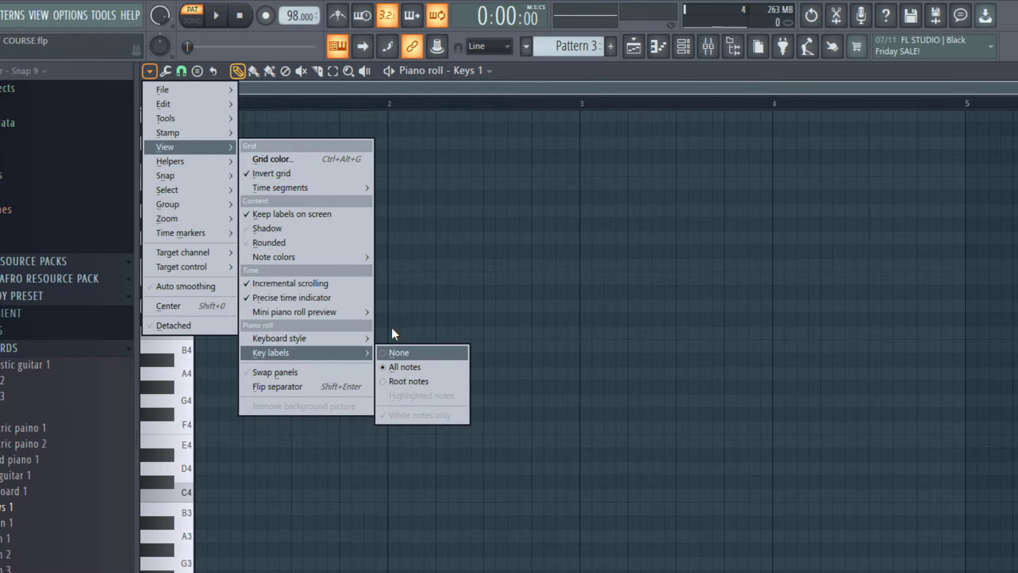
pyautogui.click(440, 91)
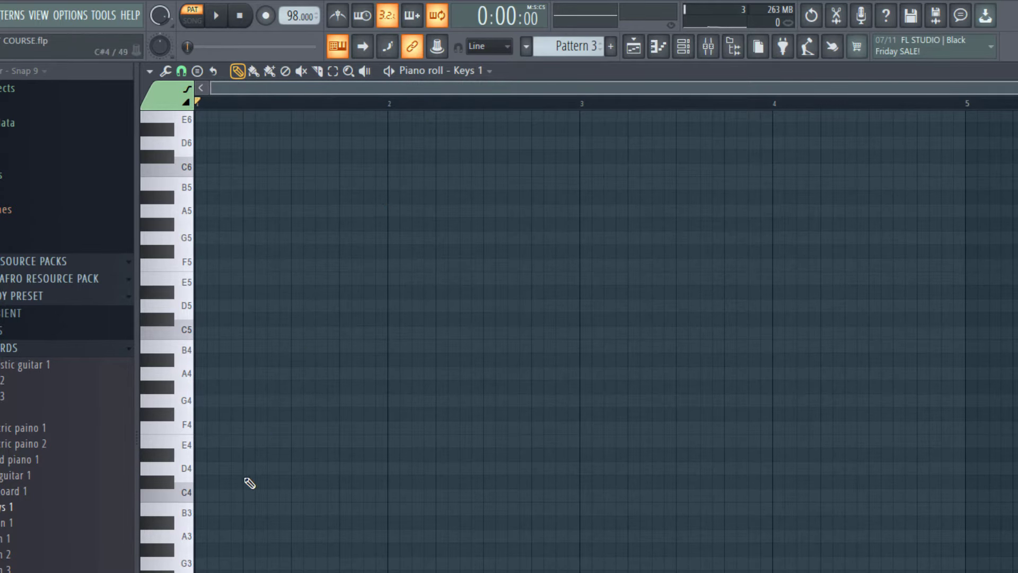
# Draw a C5 note at bar 1, lengthen it to one full bar, and set the Piano roll snap to 1/4 beat.
pyautogui.scroll(2, 251, 479)
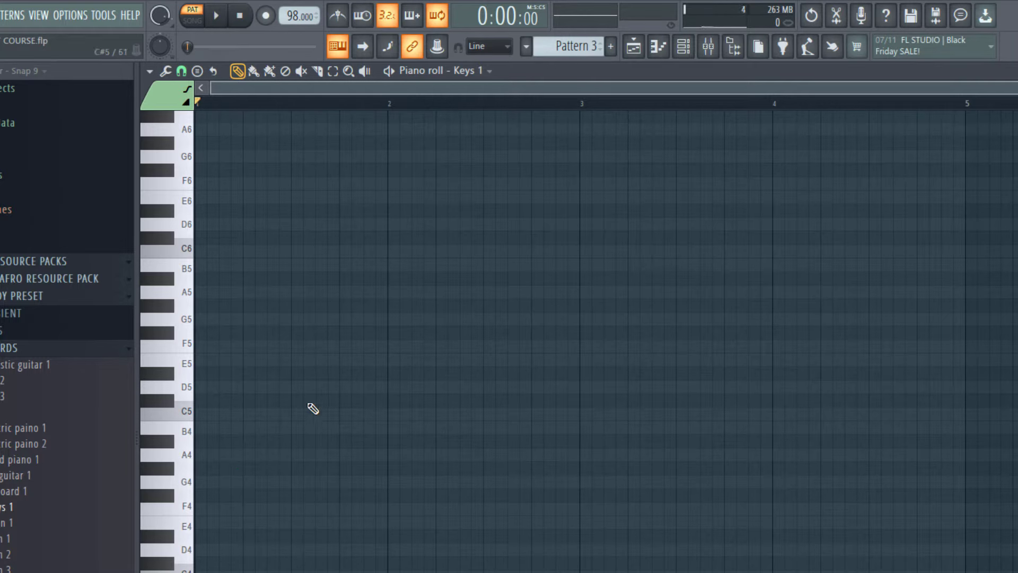
pyautogui.click(201, 414)
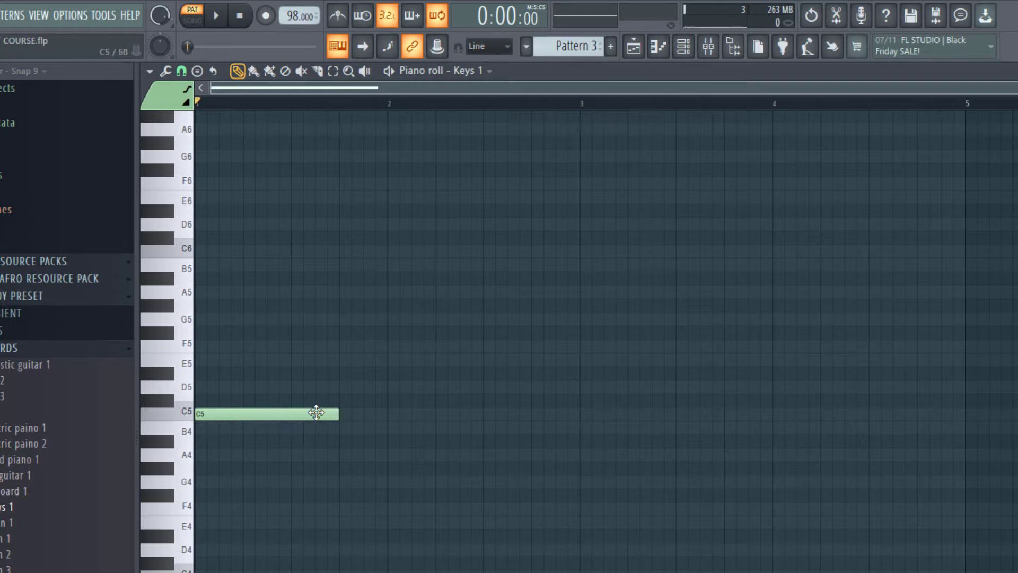
pyautogui.moveTo(338, 414); pyautogui.dragTo(386, 414)
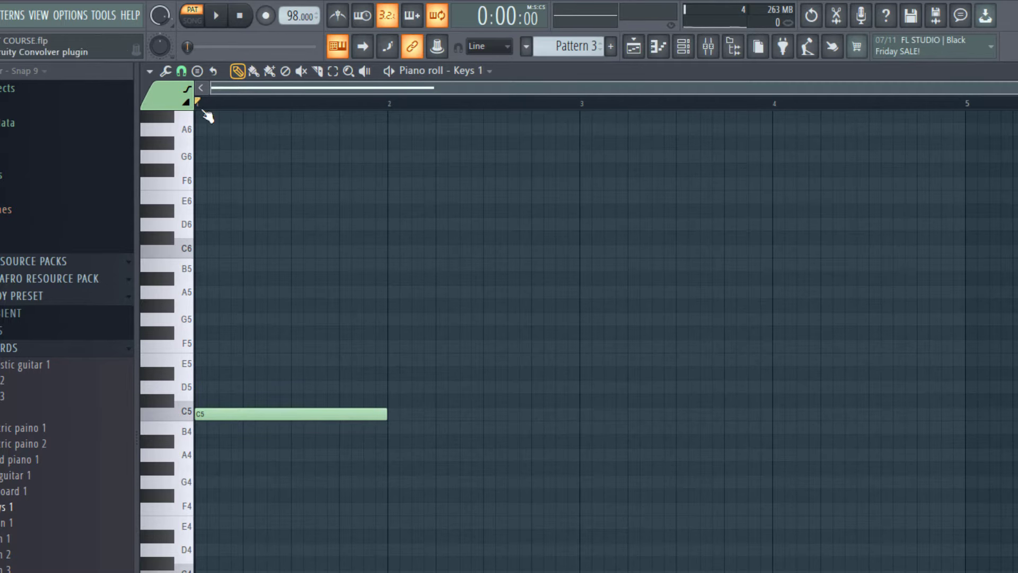
pyautogui.click(181, 70)
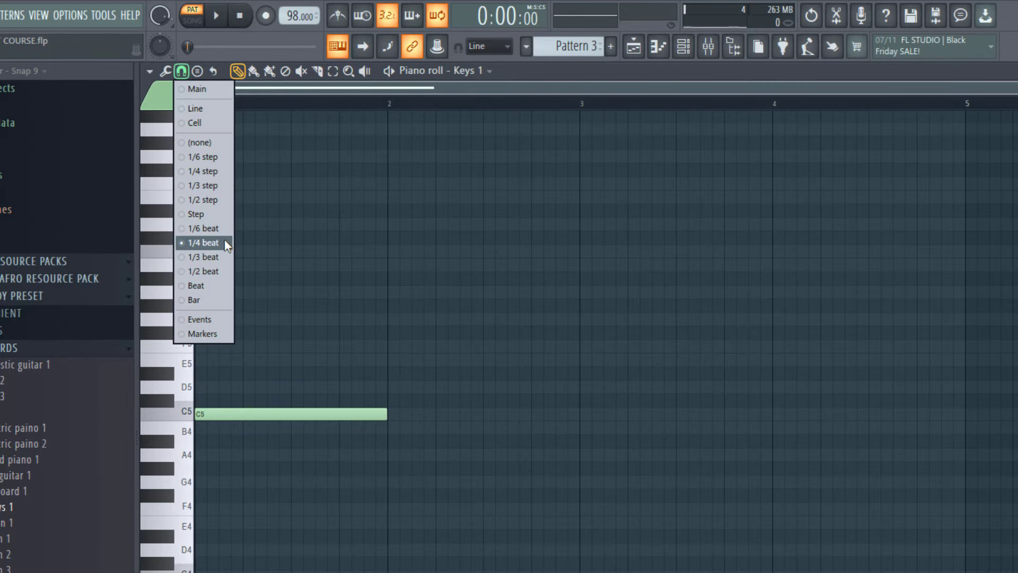
pyautogui.click(196, 243)
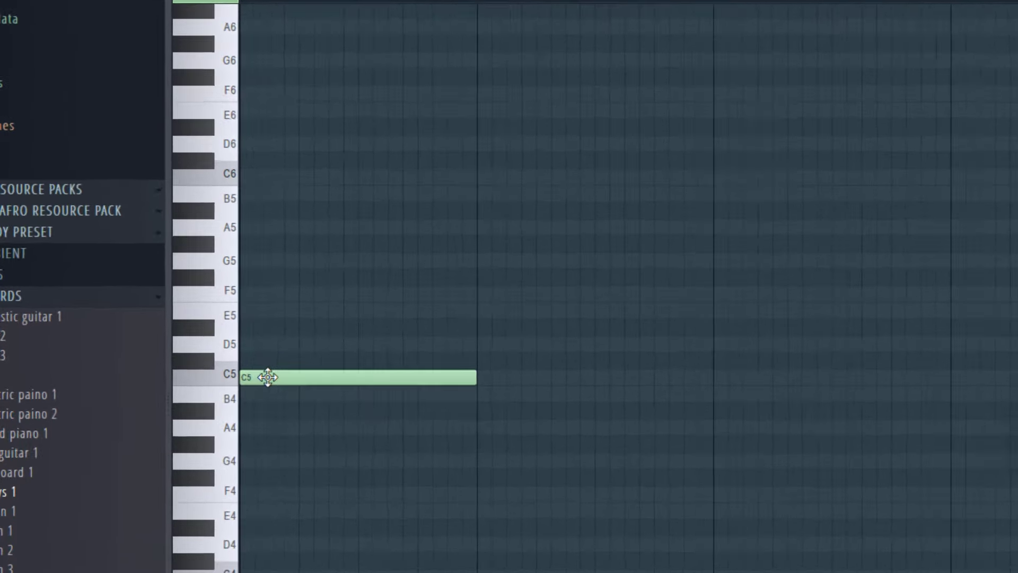
# Add one-bar E5 and G5 notes above the C5 note to form a C major triad and play the chord.
pyautogui.click(267, 377)
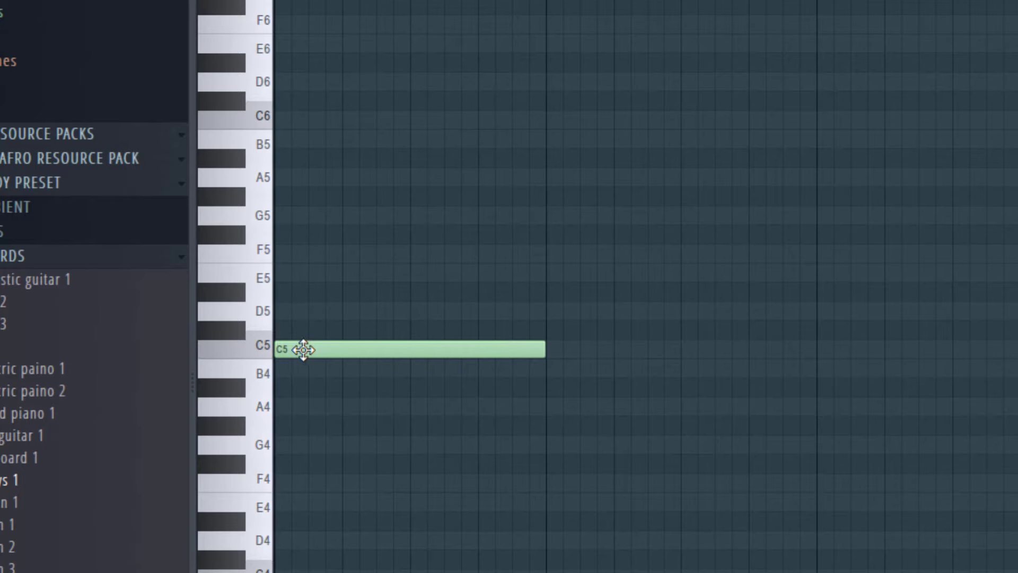
pyautogui.click(277, 352)
pyautogui.click(265, 318)
pyautogui.click(265, 279)
pyautogui.click(313, 273)
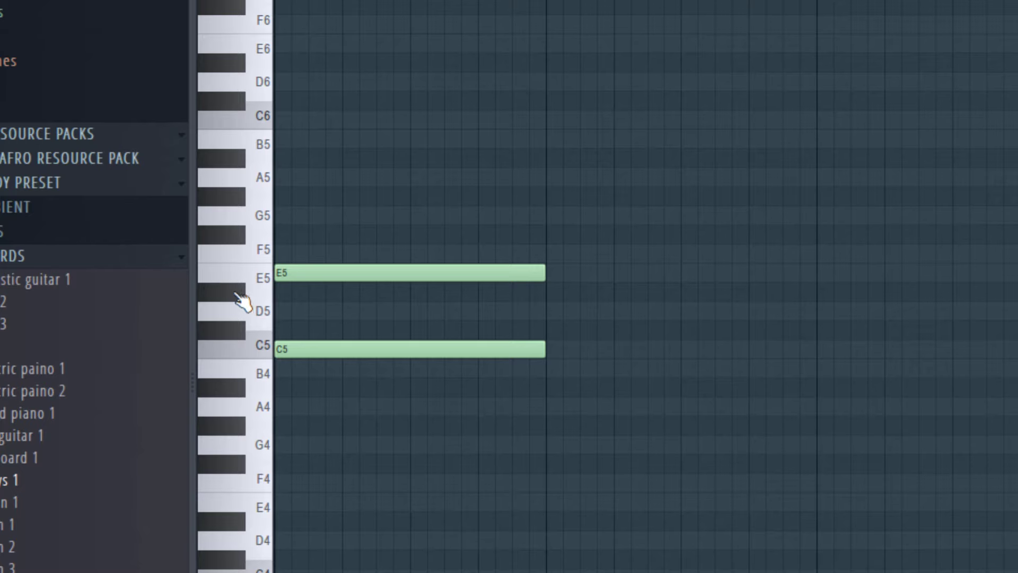
pyautogui.click(267, 258)
pyautogui.click(267, 222)
pyautogui.moveTo(312, 218); pyautogui.dragTo(288, 218)
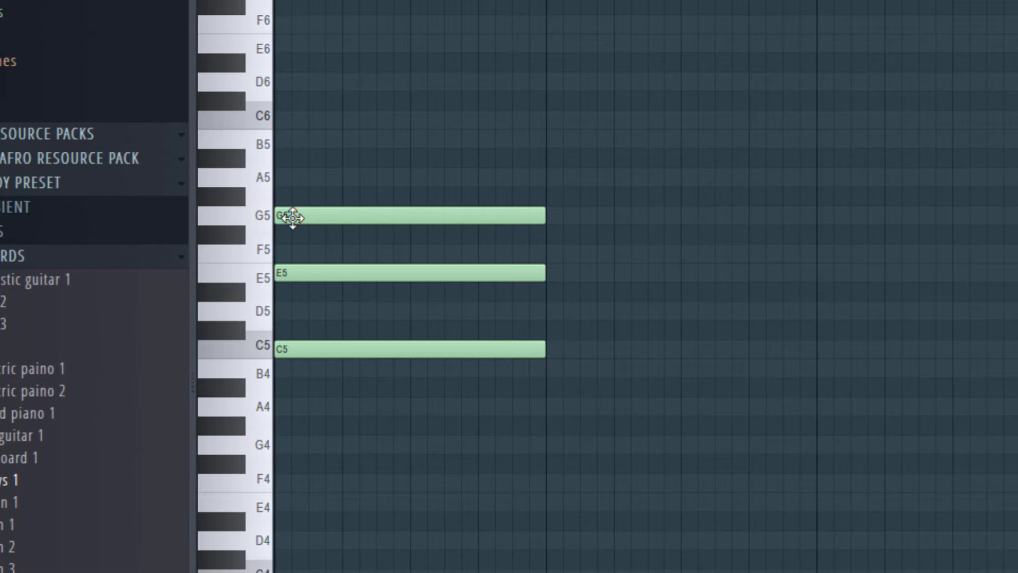
pyautogui.press('space')
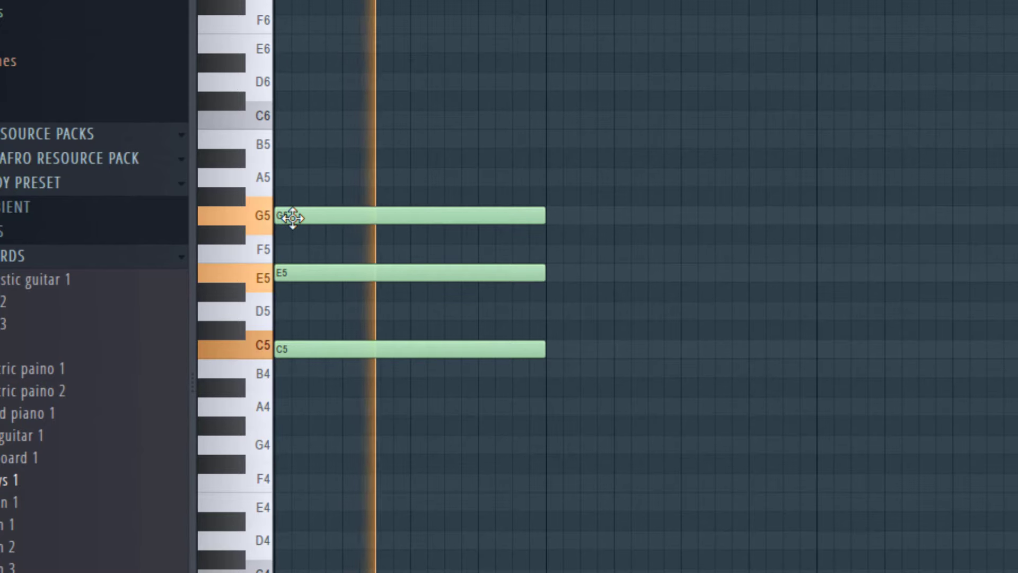
pyautogui.press('space')
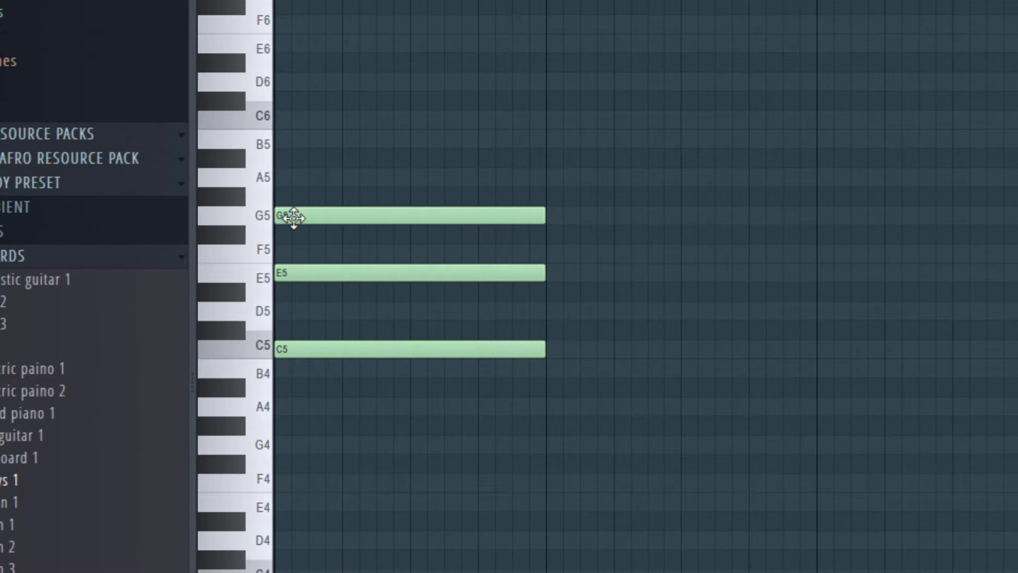
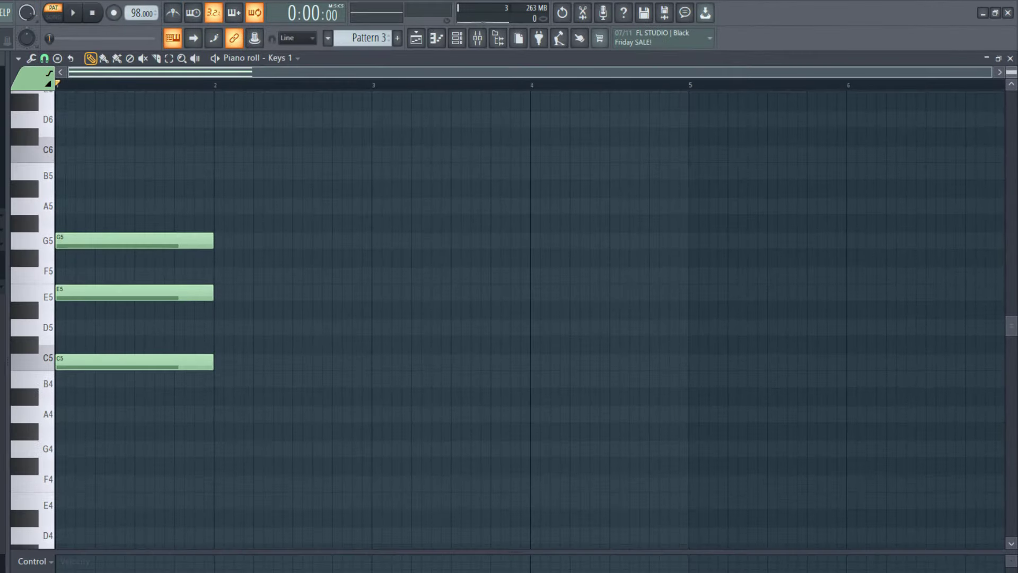
# Audition the C major scale on the Piano roll keyboard from C5 up to B5, counting to the seventh note.
pyautogui.scroll(-6, 135, 297)
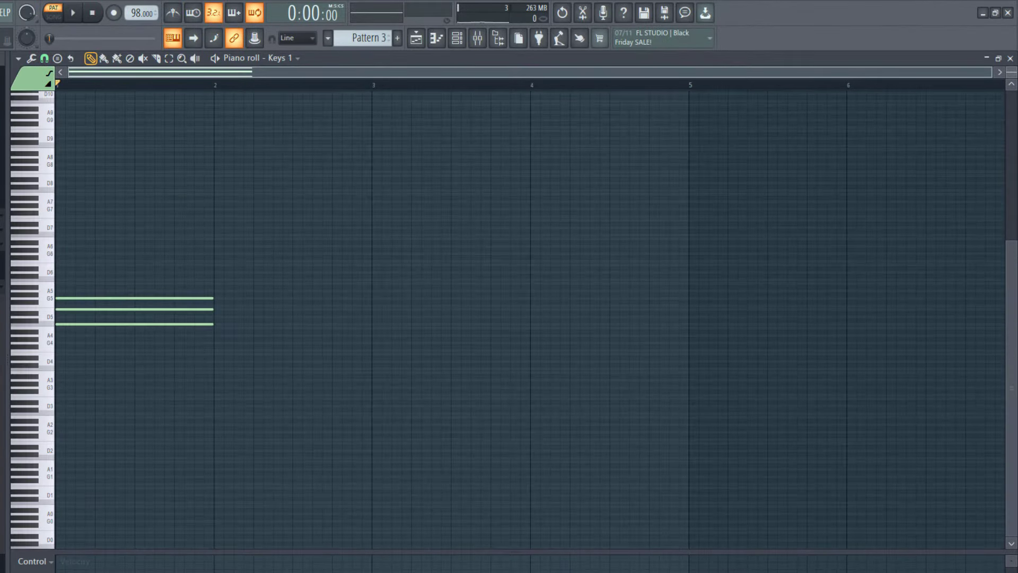
pyautogui.scroll(6, 310, 312)
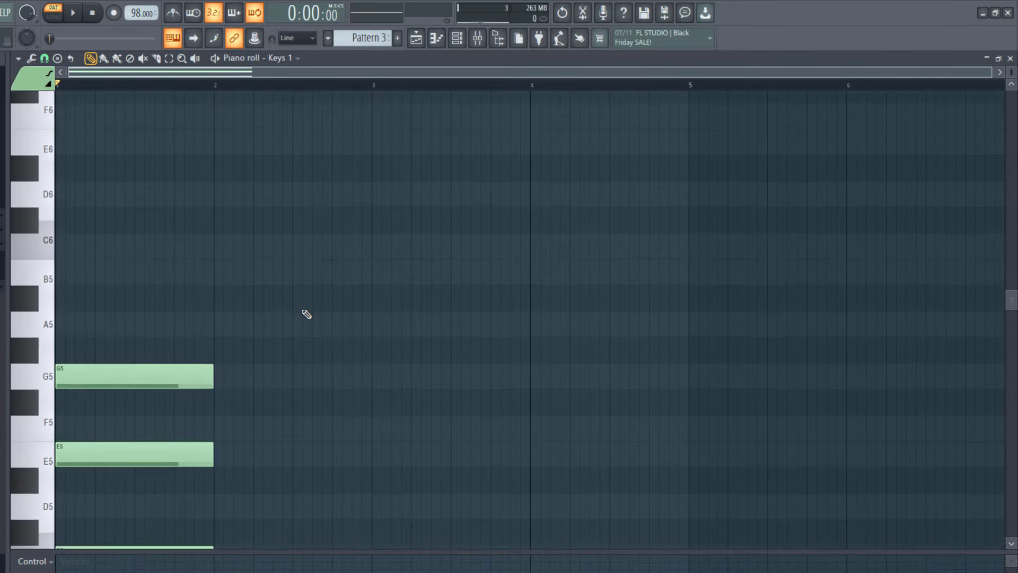
pyautogui.scroll(-3, 306, 314)
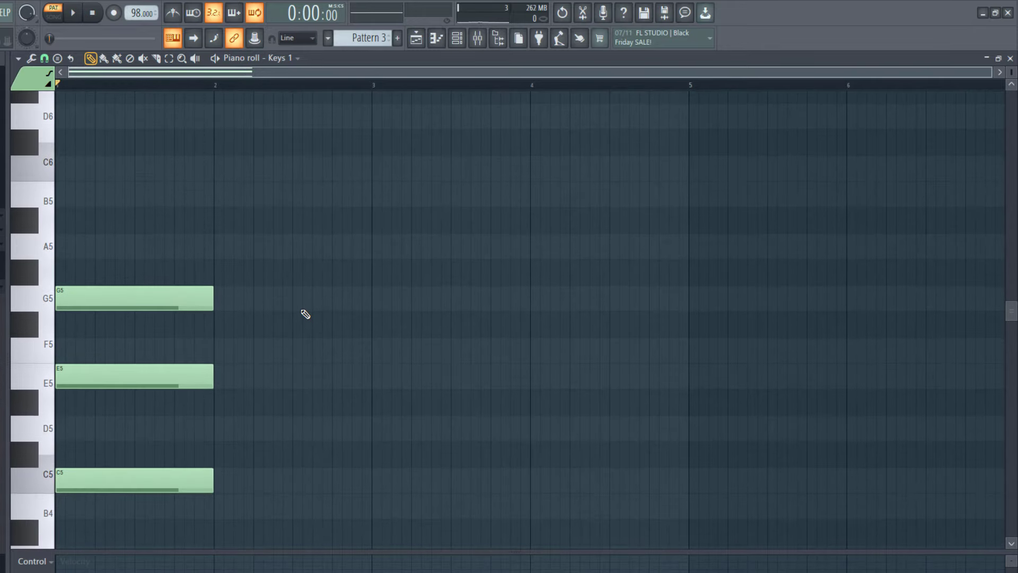
pyautogui.click(51, 496)
pyautogui.click(45, 427)
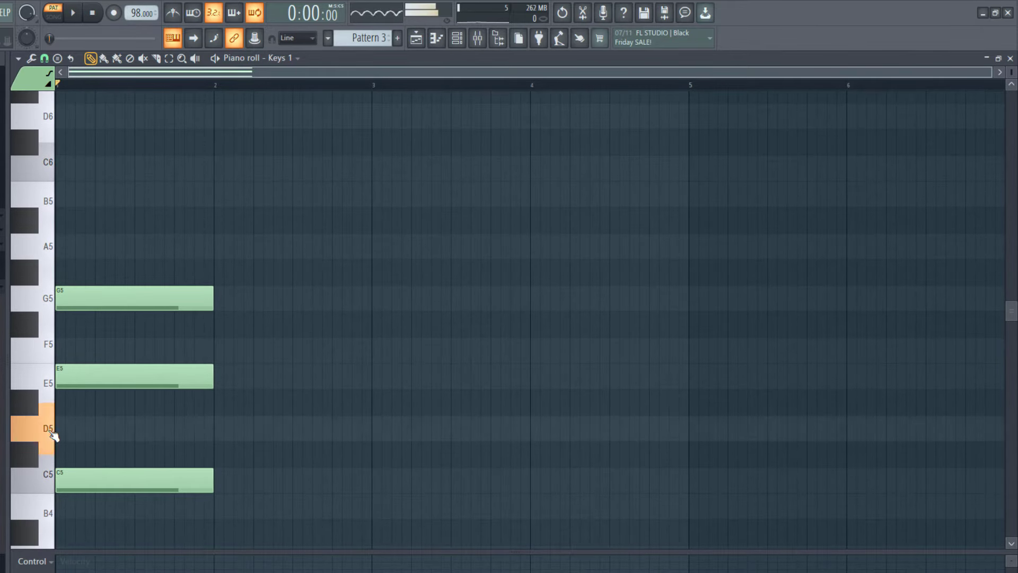
pyautogui.click(46, 380)
pyautogui.click(48, 350)
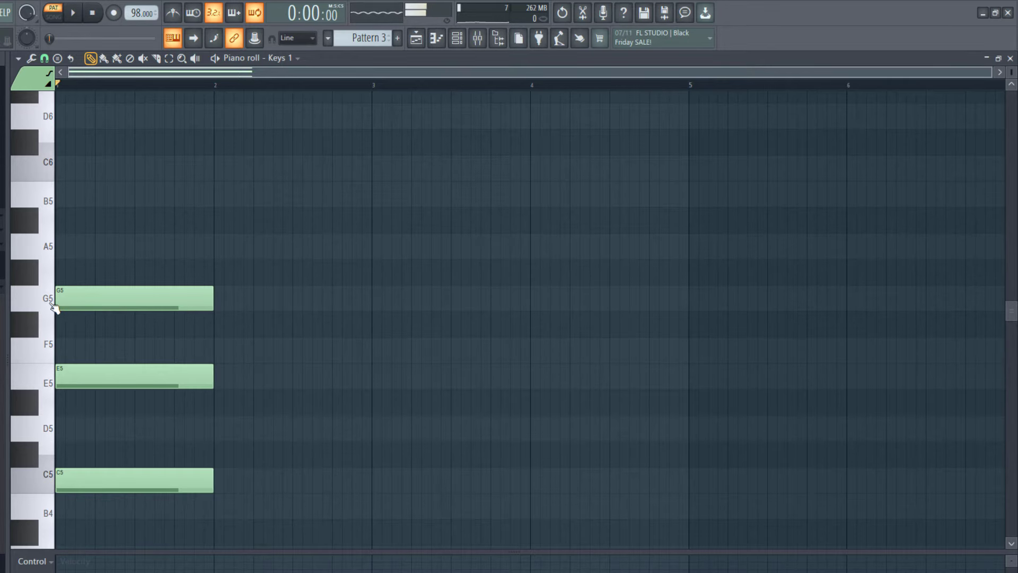
pyautogui.click(52, 307)
pyautogui.click(52, 257)
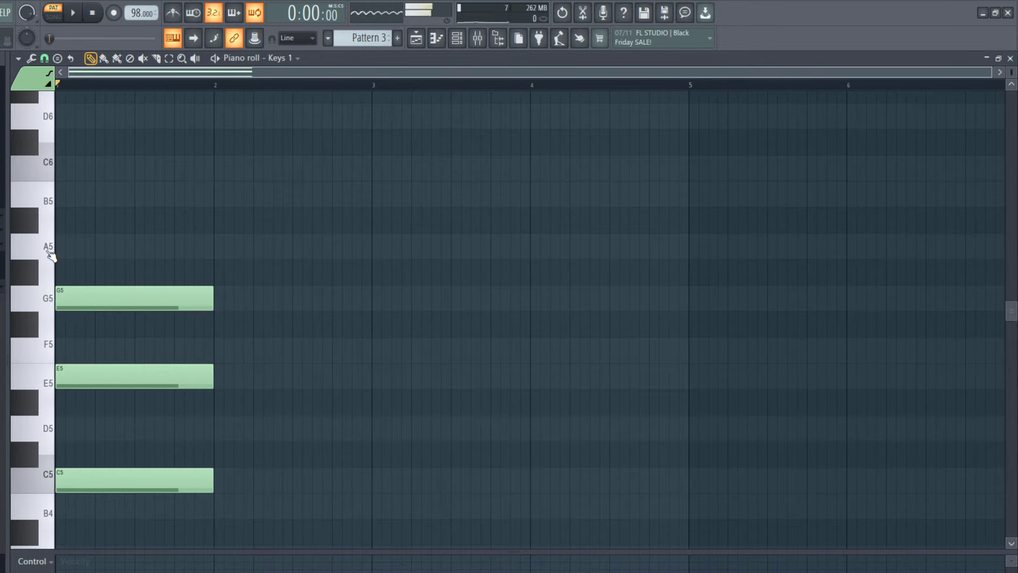
pyautogui.click(51, 208)
# Add a one-bar B5 note above the triad at bar 1 and play the four-note chord.
pyautogui.click(68, 197)
pyautogui.moveTo(52, 195); pyautogui.dragTo(51, 194)
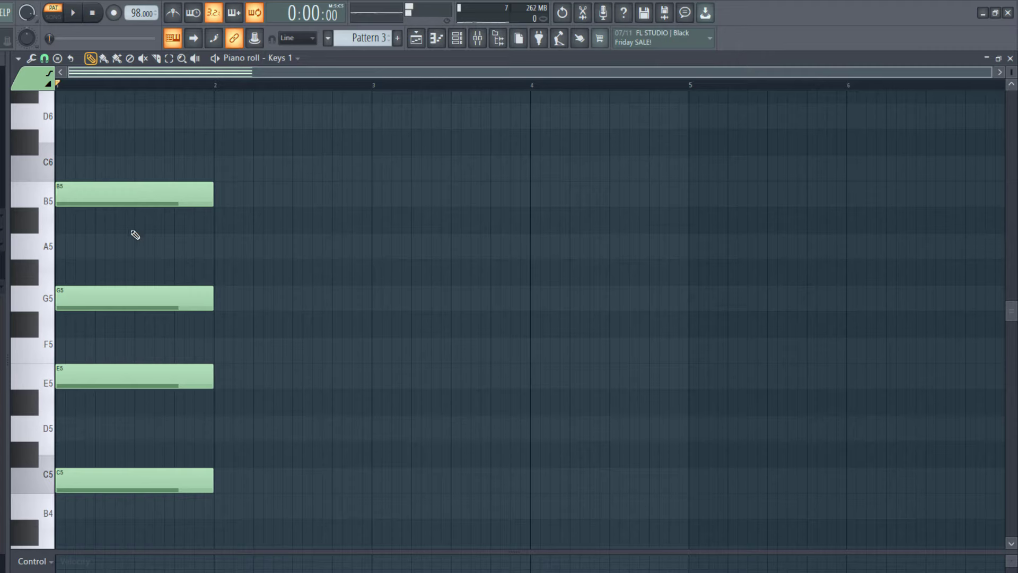
pyautogui.press('space')
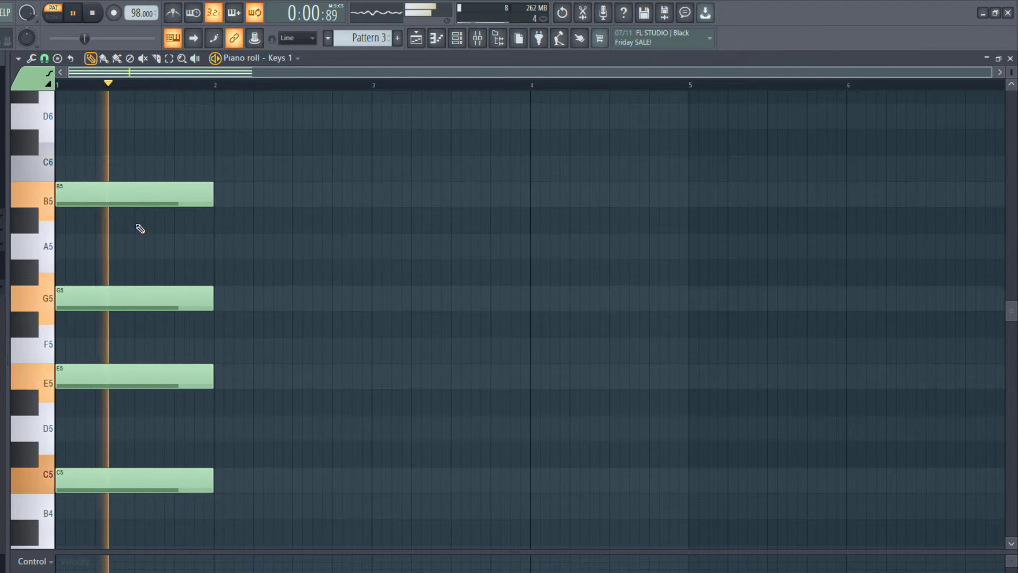
pyautogui.press('space')
# Delete the B5 note and play the C5, E5, G5 triad twice for comparison.
pyautogui.rightClick(160, 197)
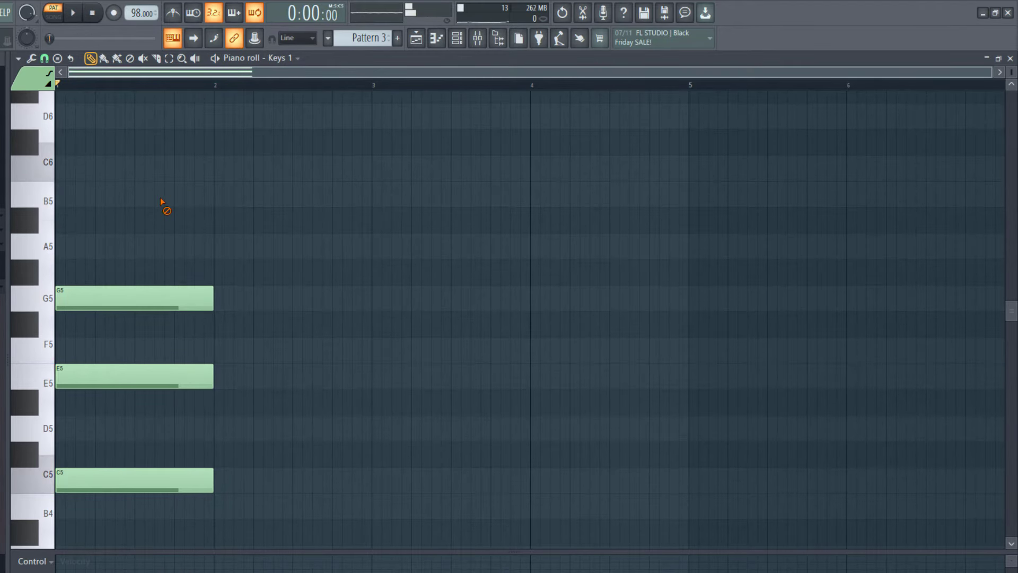
pyautogui.press('space')
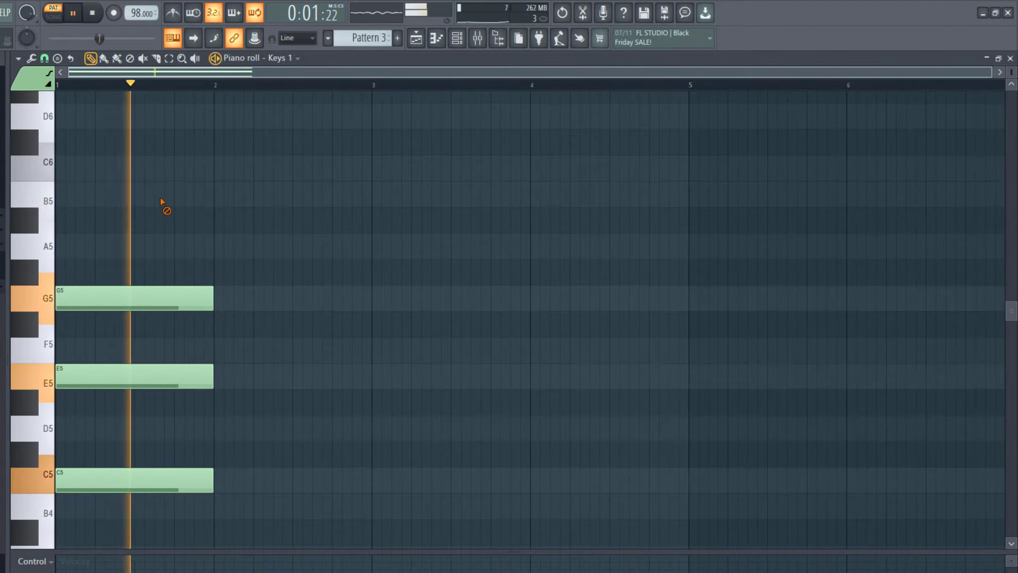
pyautogui.press('space')
pyautogui.press('space')
pyautogui.press('space')
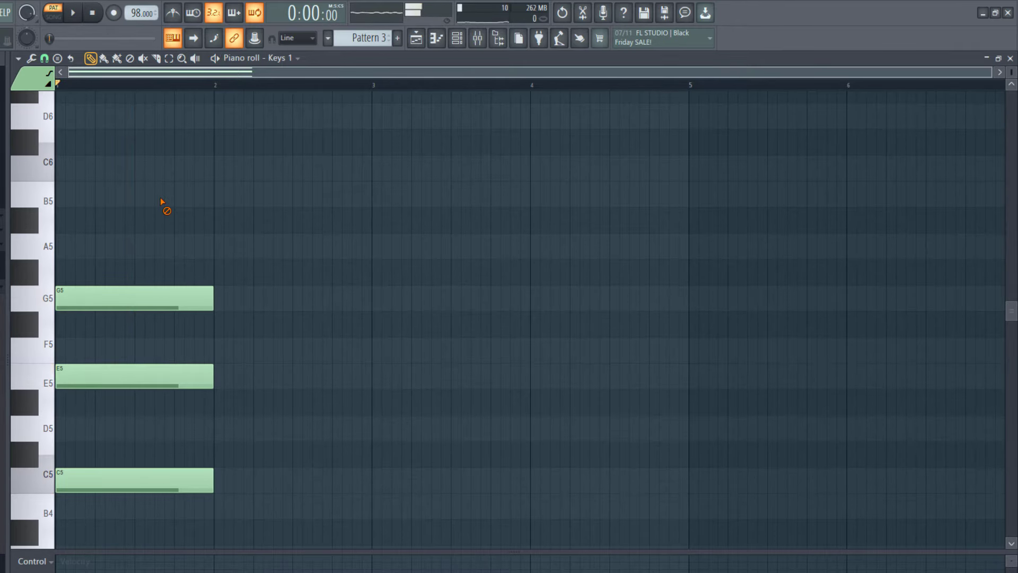
# Put the B5 note back at bar 1, play the seventh chord again, and delete the B5 note.
pyautogui.click(162, 201)
pyautogui.press('space')
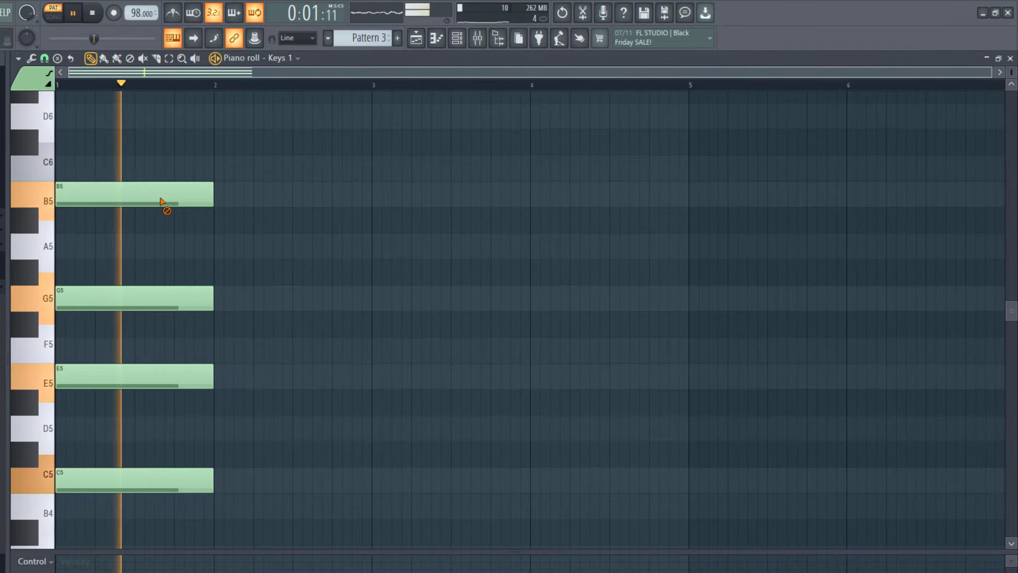
pyautogui.press('space')
pyautogui.rightClick(161, 201)
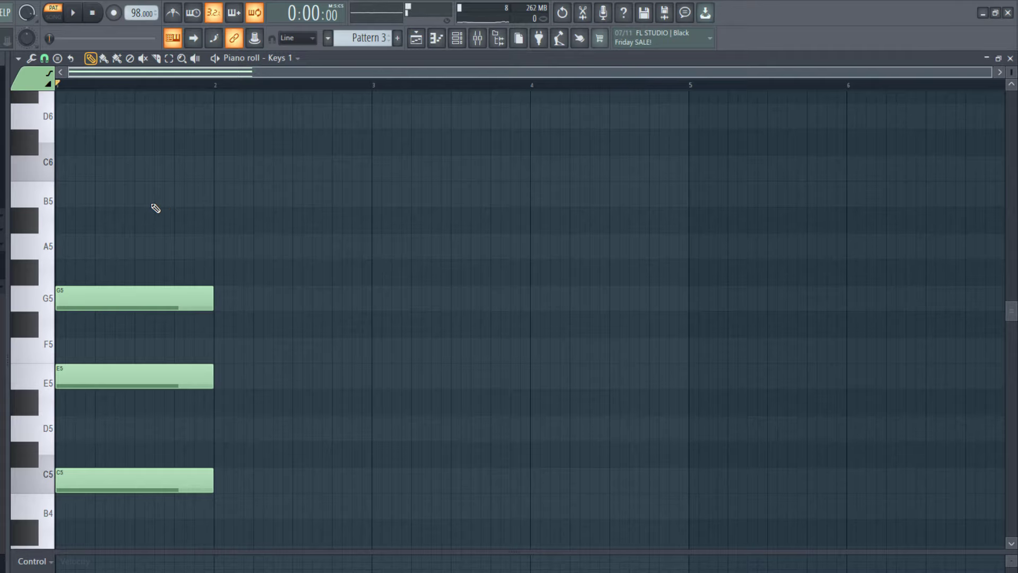
pyautogui.scroll(3, 154, 212)
pyautogui.scroll(-6, 154, 212)
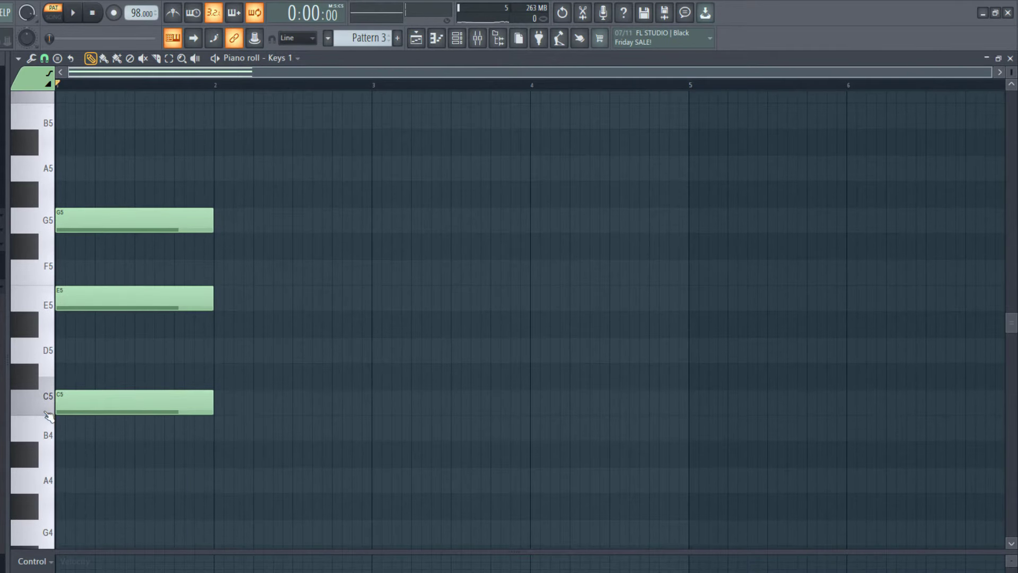
pyautogui.scroll(3, 48, 305)
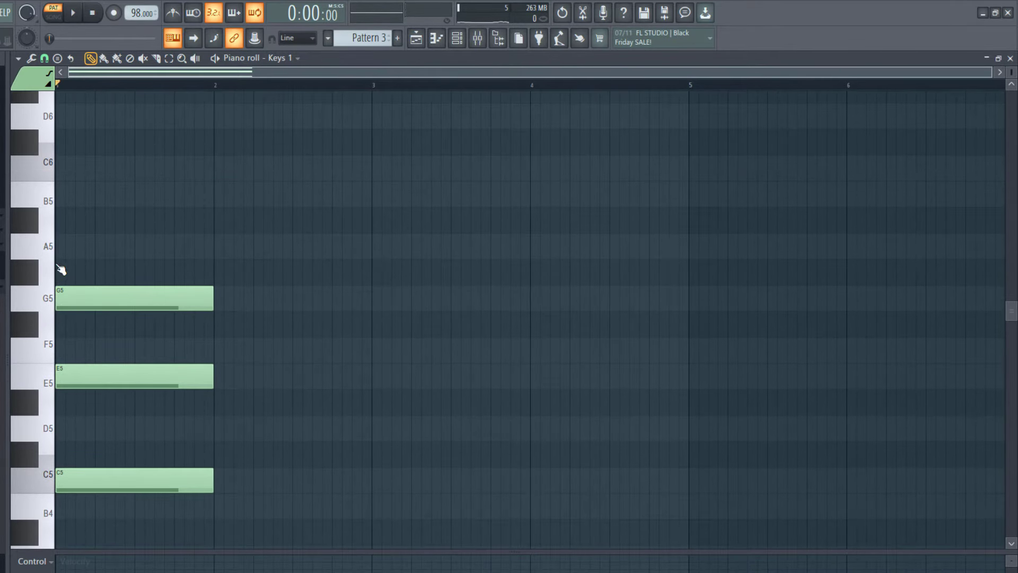
# Add a one-bar D6 note above the C5, E5, G5 triad at bar 1 and play the four-note chord.
pyautogui.click(51, 175)
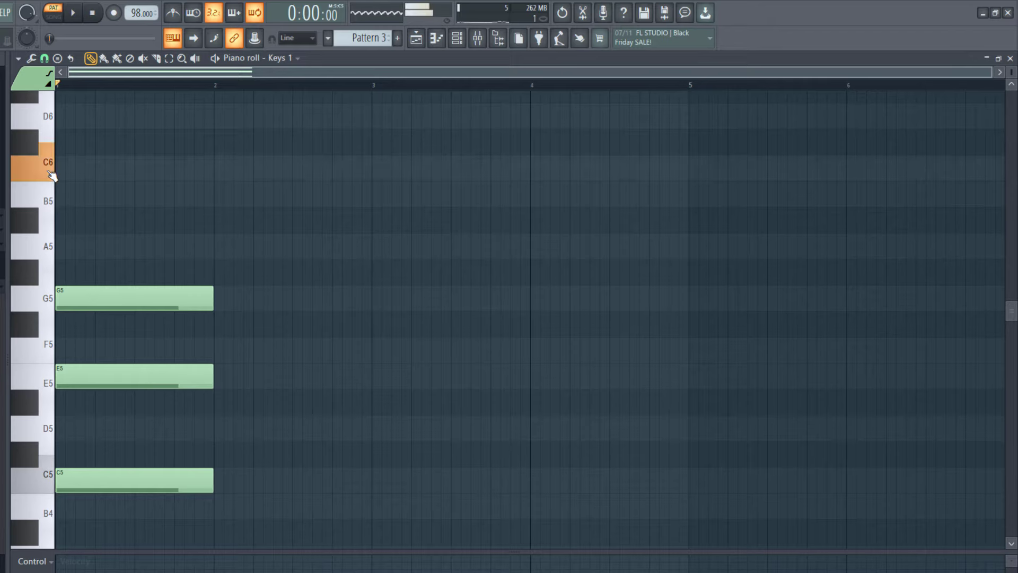
pyautogui.click(50, 126)
pyautogui.click(95, 118)
pyautogui.scroll(5, 154, 207)
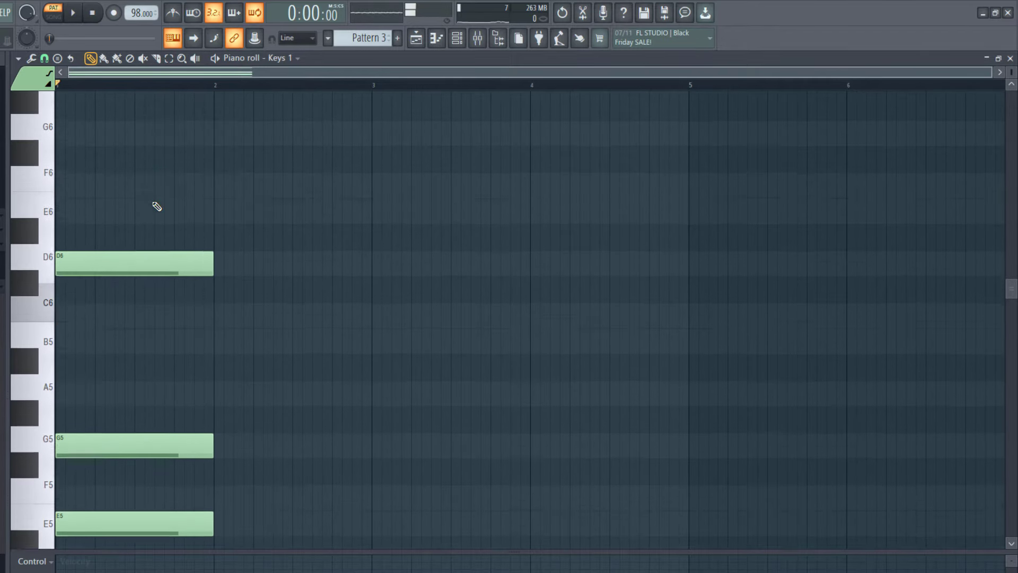
pyautogui.scroll(-5, 158, 207)
pyautogui.press('space')
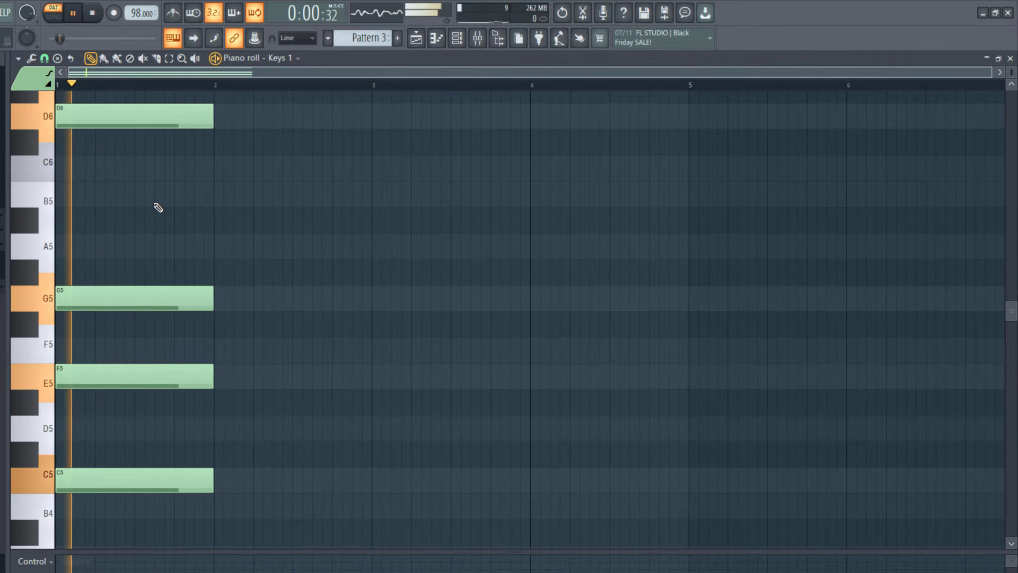
pyautogui.press('space')
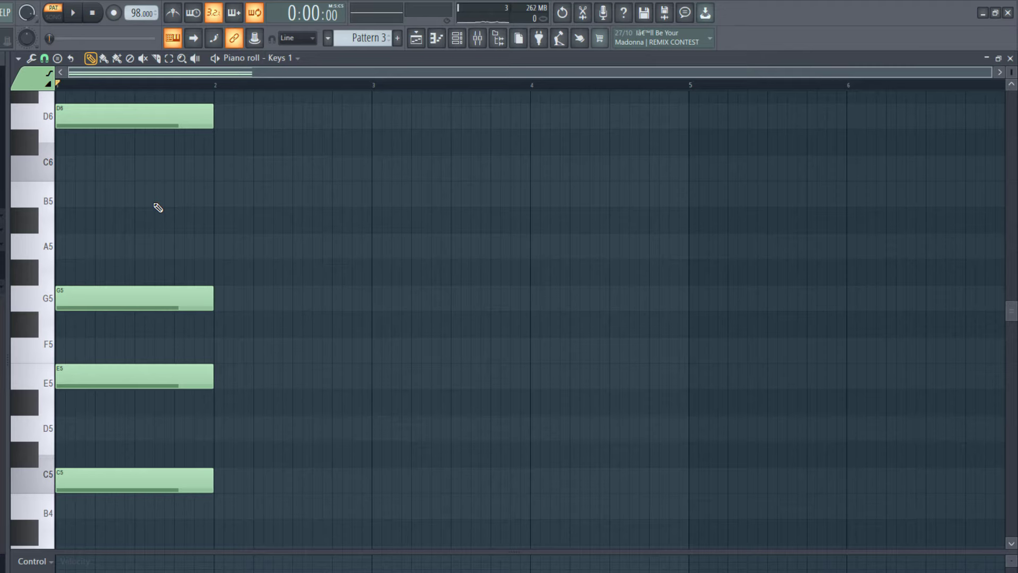
# Delete the D6 note and play the plain C5, E5, G5 triad for comparison.
pyautogui.rightClick(177, 118)
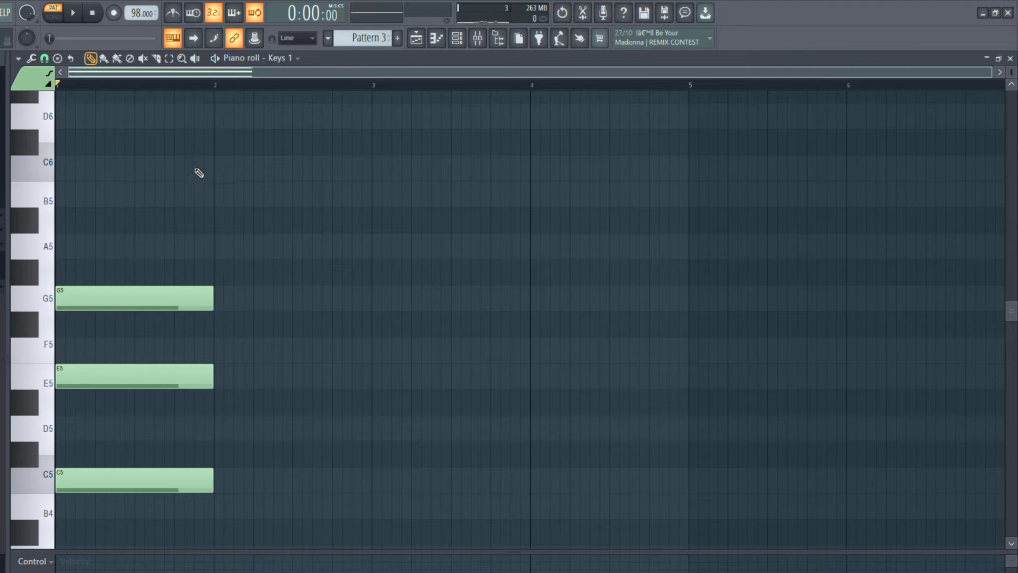
pyautogui.press('space')
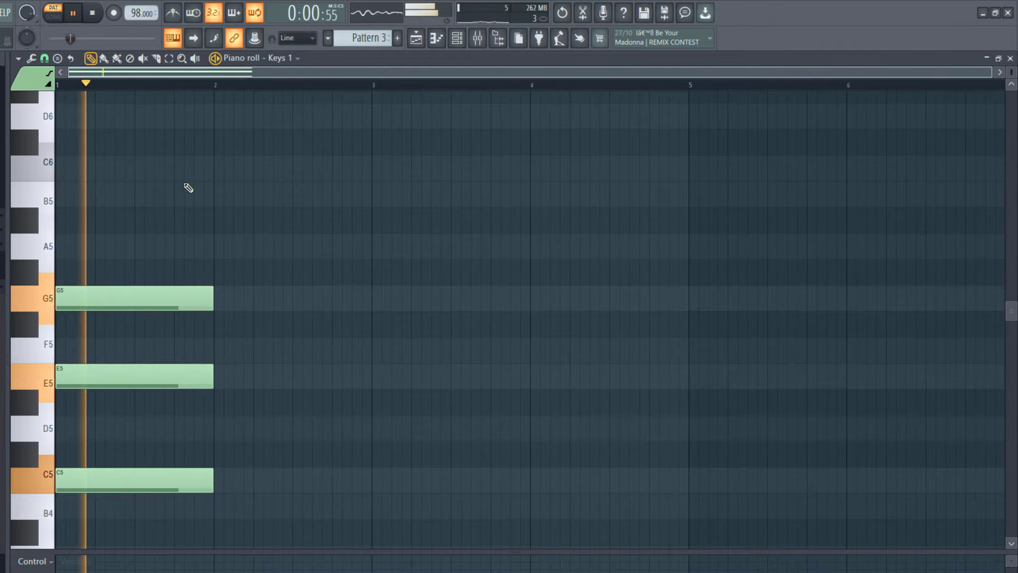
pyautogui.press('space')
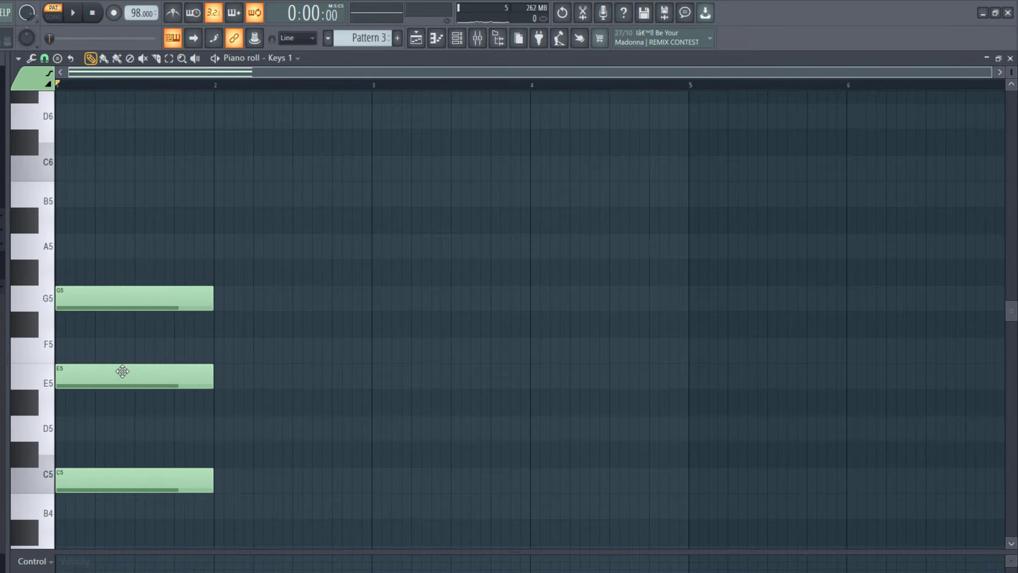
# Audition the scale notes from C5 up to F5, counting to the second and fourth notes.
pyautogui.click(50, 438)
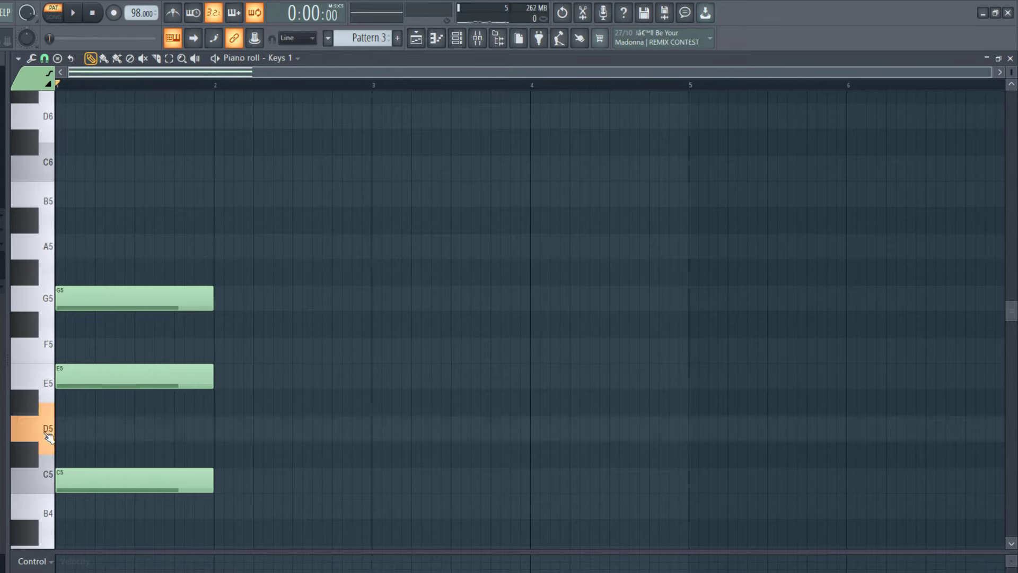
pyautogui.click(52, 352)
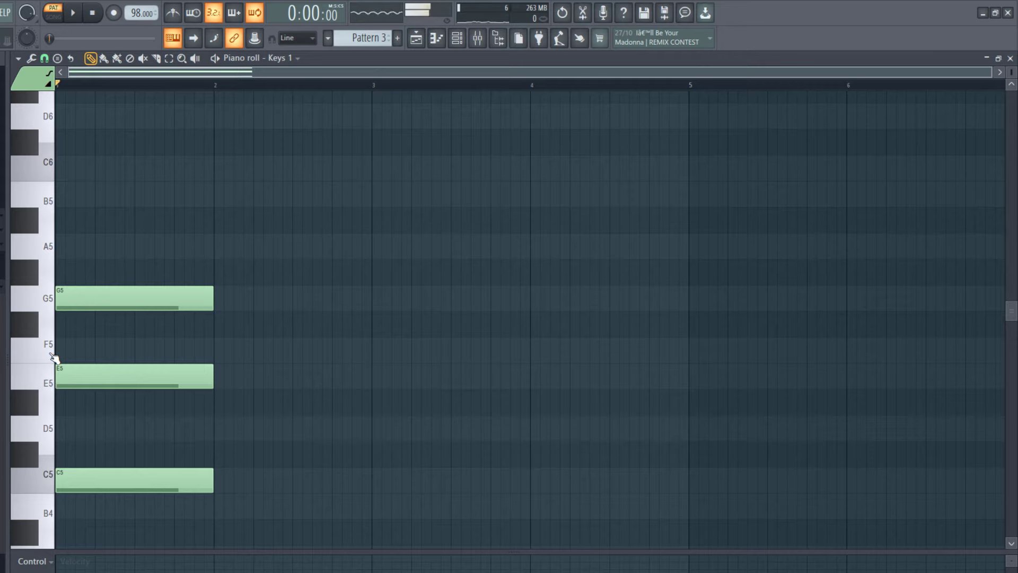
pyautogui.click(66, 476)
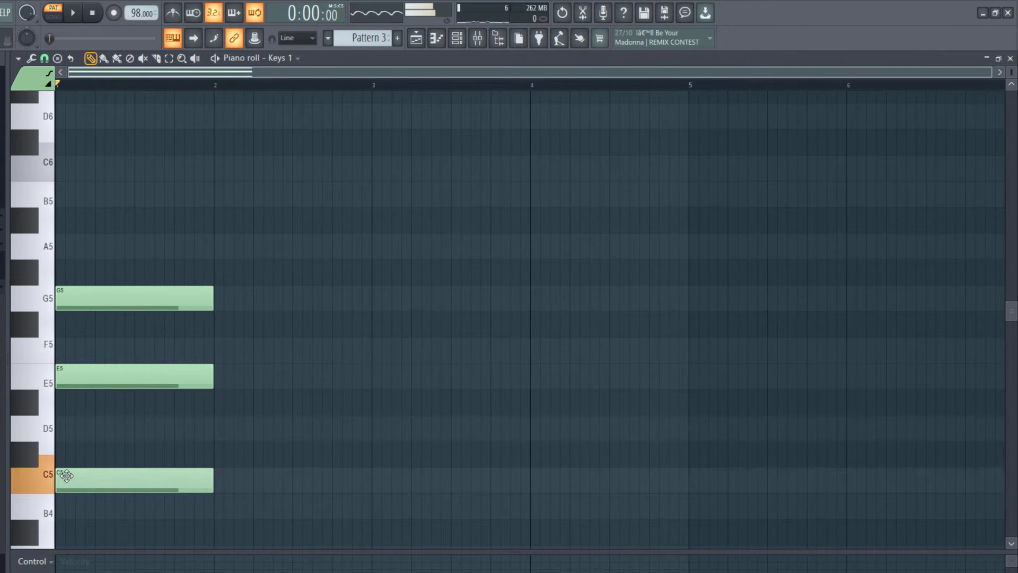
pyautogui.click(50, 430)
pyautogui.click(48, 382)
pyautogui.click(50, 352)
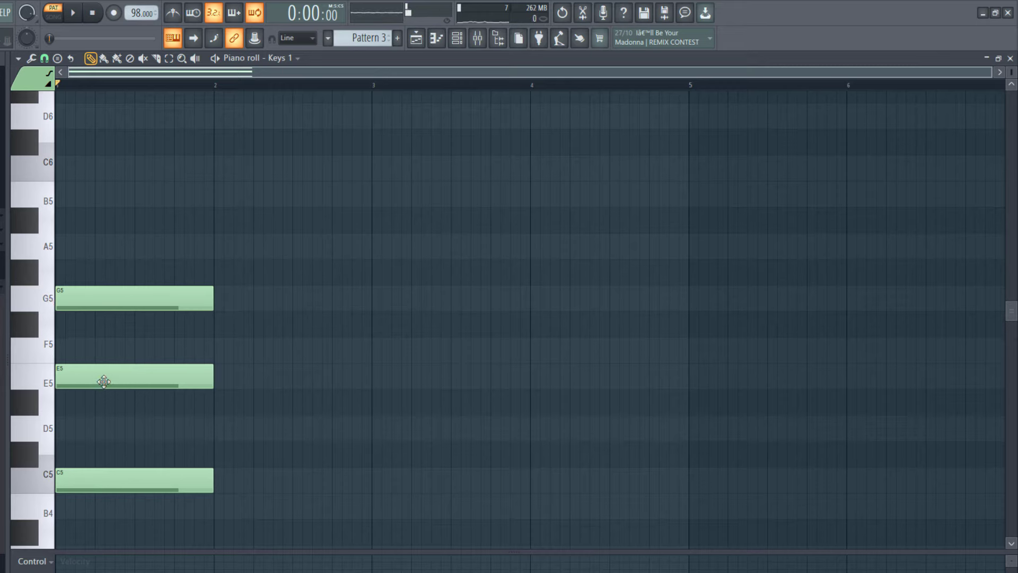
# Move the chord's middle note down from E5 to D5 and play the suspended second chord.
pyautogui.moveTo(103, 381); pyautogui.dragTo(99, 419)
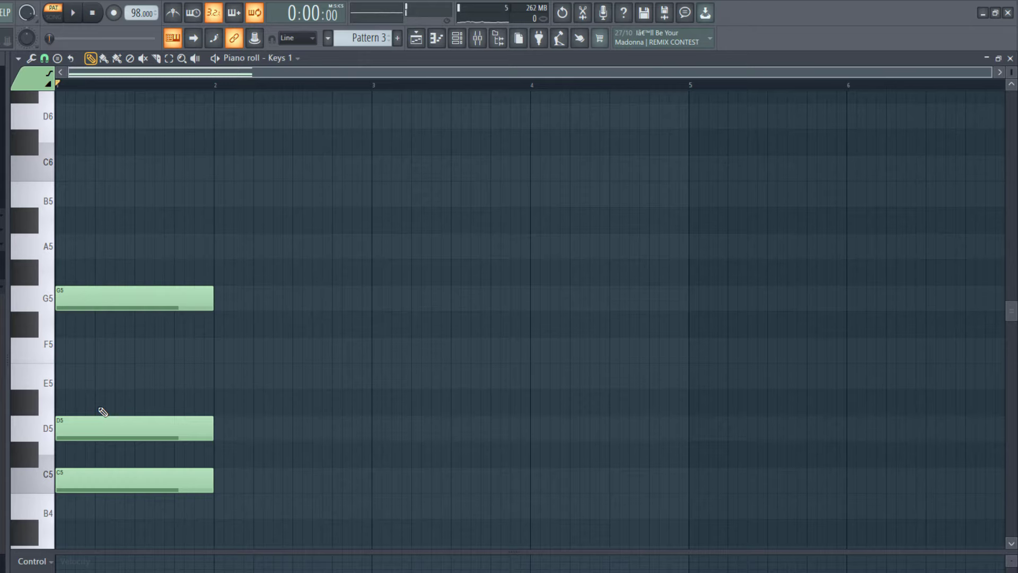
pyautogui.press('space')
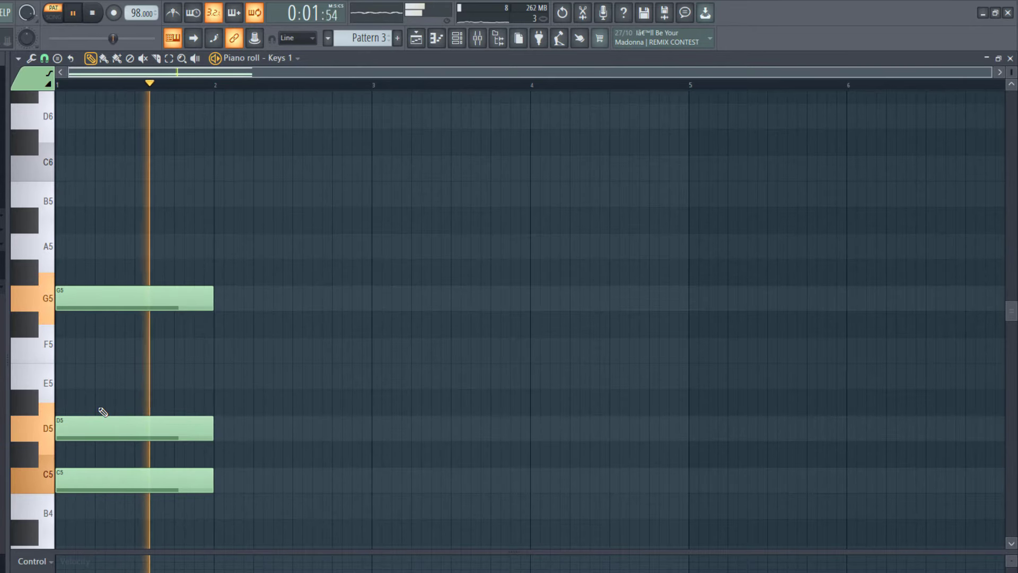
pyautogui.press('space')
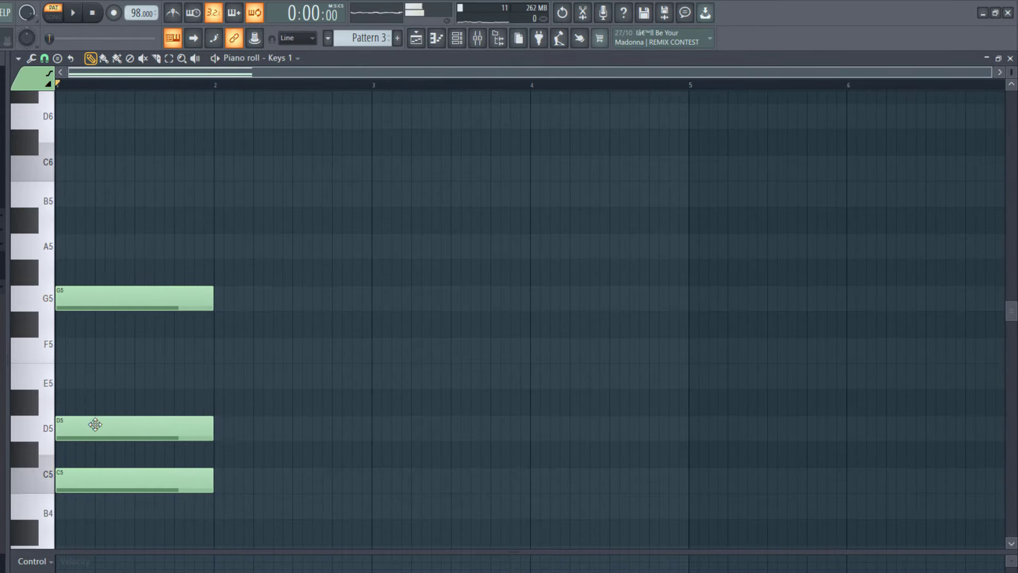
# Move the chord's middle note up to F5 and play the suspended fourth chord.
pyautogui.moveTo(94, 426); pyautogui.dragTo(59, 355)
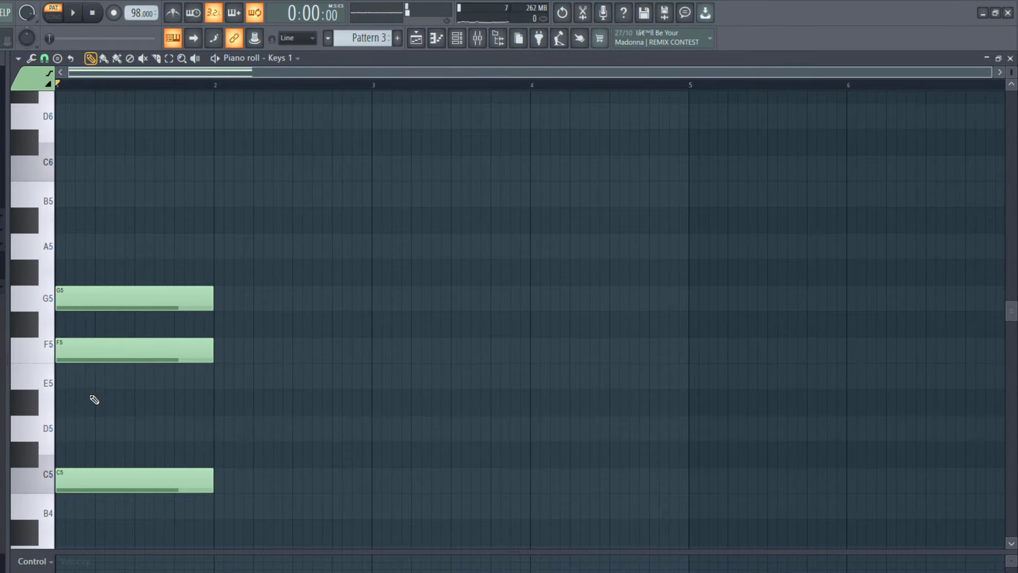
pyautogui.press('space')
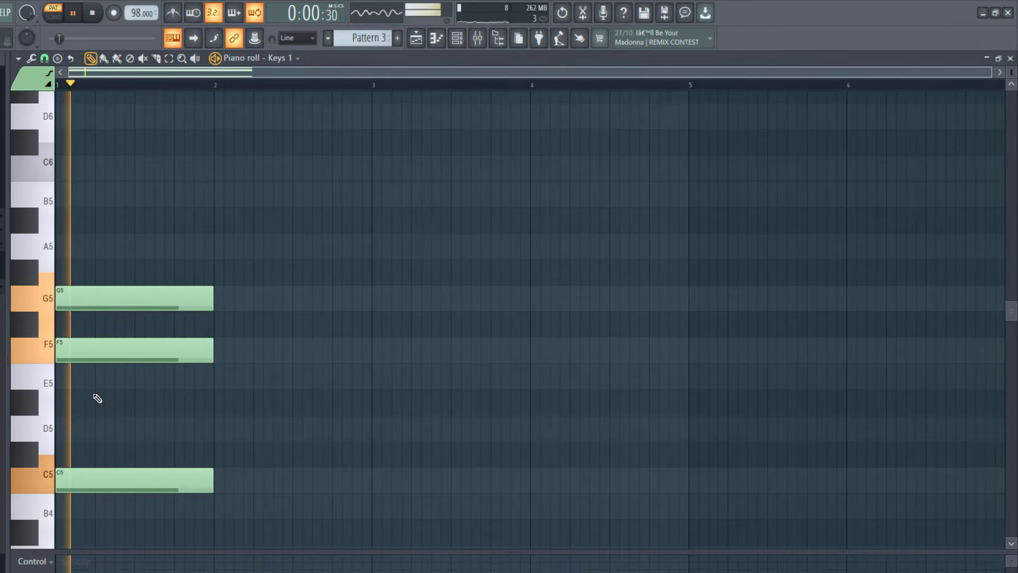
pyautogui.press('space')
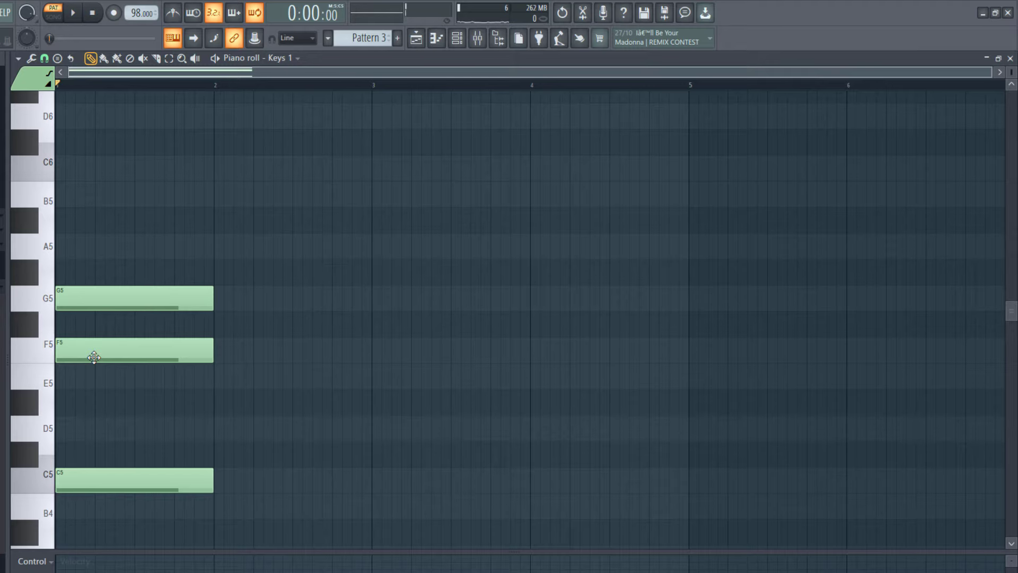
# Return the chord's middle note to E5 and play the major triad again.
pyautogui.moveTo(99, 357); pyautogui.dragTo(94, 377)
pyautogui.scroll(-3, 111, 388)
pyautogui.scroll(3, 111, 387)
pyautogui.press('space')
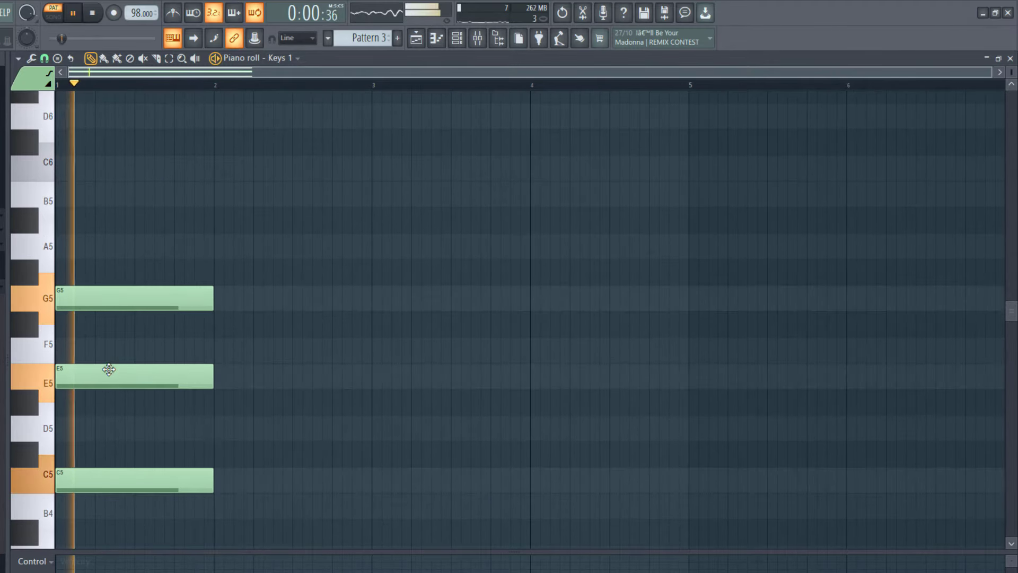
pyautogui.press('space')
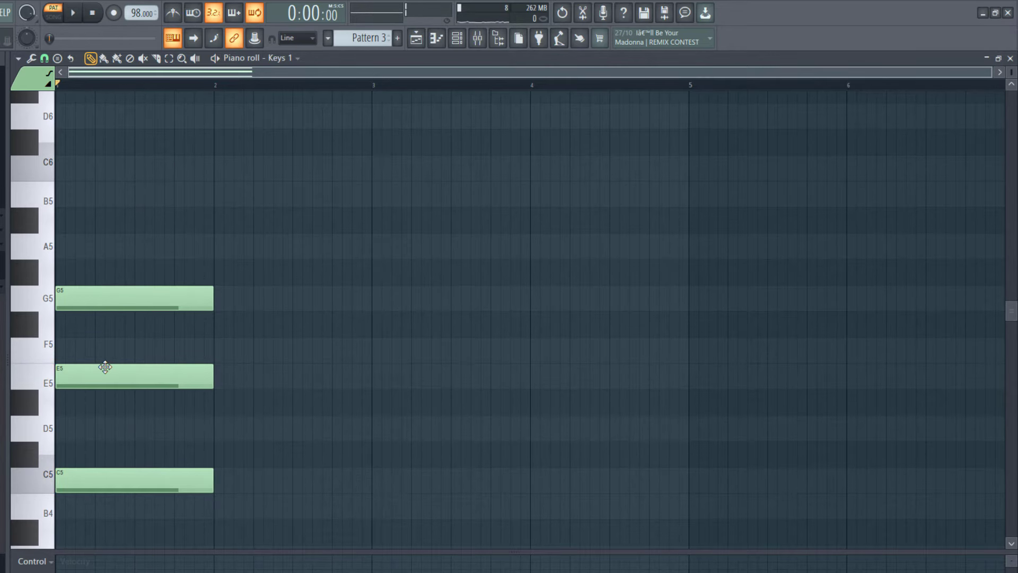
# Delete the G5, E5 and C5 notes at bar 1 to empty the pattern.
pyautogui.scroll(-3, 193, 185)
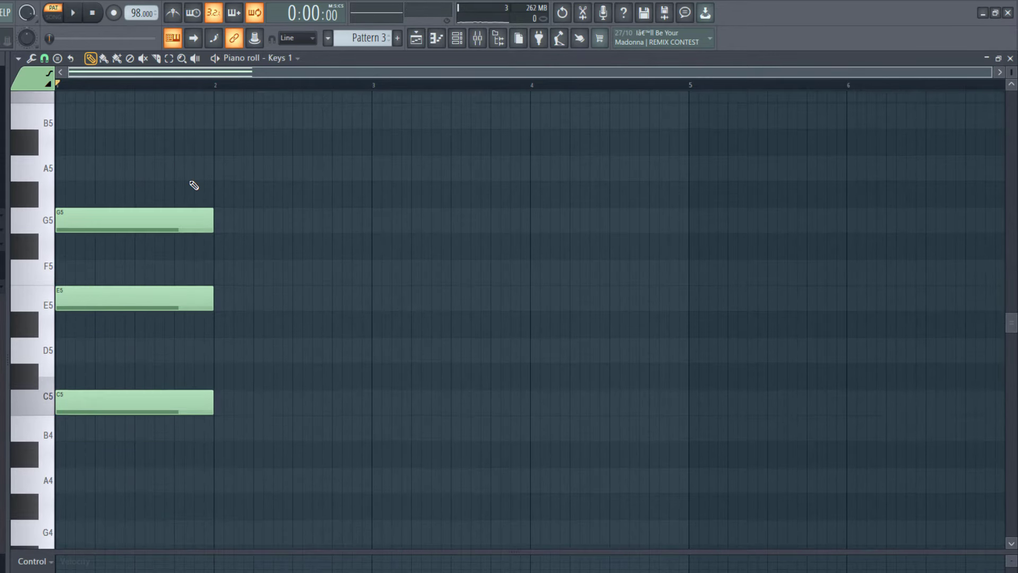
pyautogui.rightClick(183, 220)
pyautogui.rightClick(170, 297)
pyautogui.rightClick(172, 402)
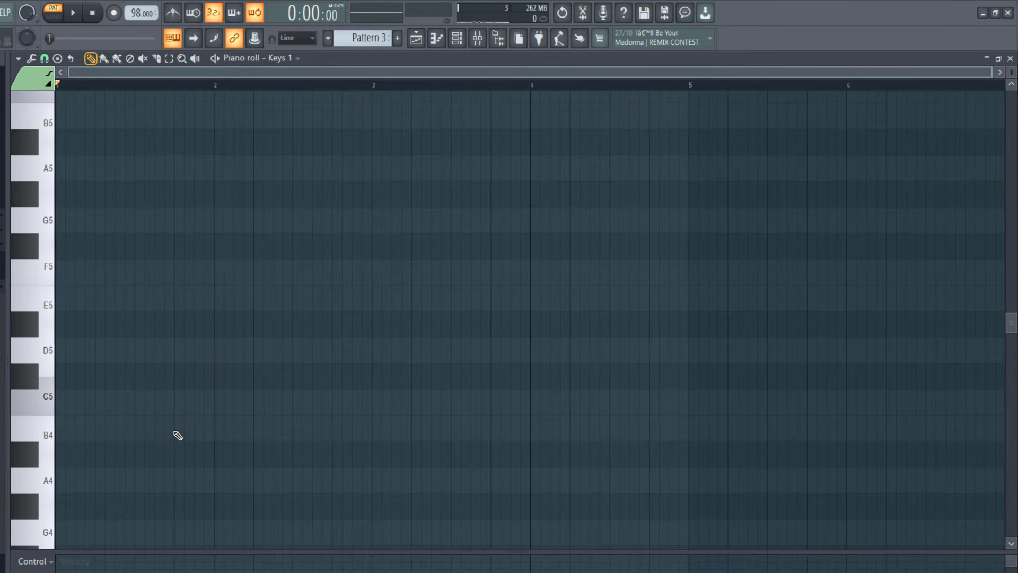
# Place one-bar F5 and A5 notes at bar 1 as the root and third of a new triad.
pyautogui.scroll(7, 178, 436)
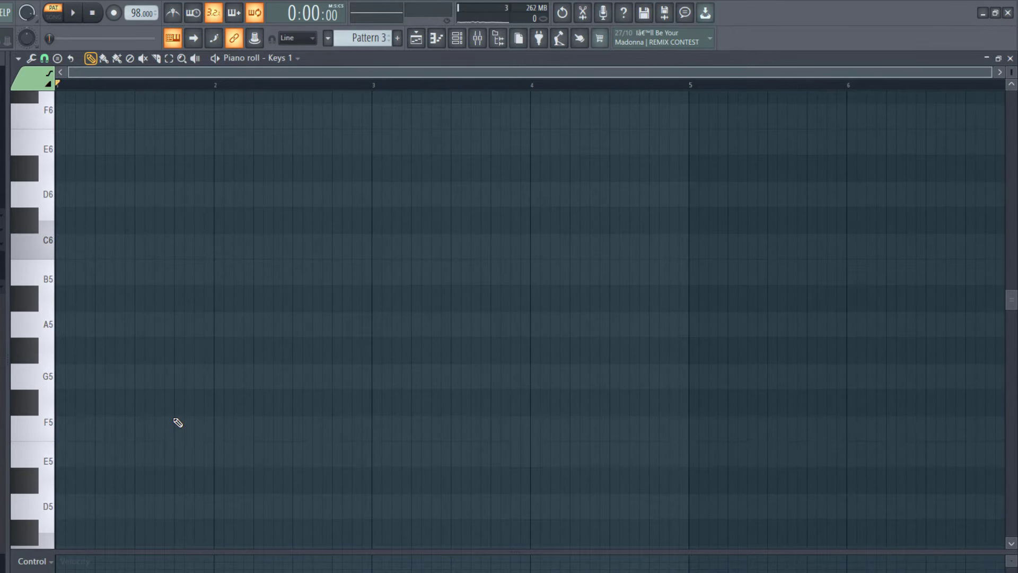
pyautogui.scroll(-6, 84, 432)
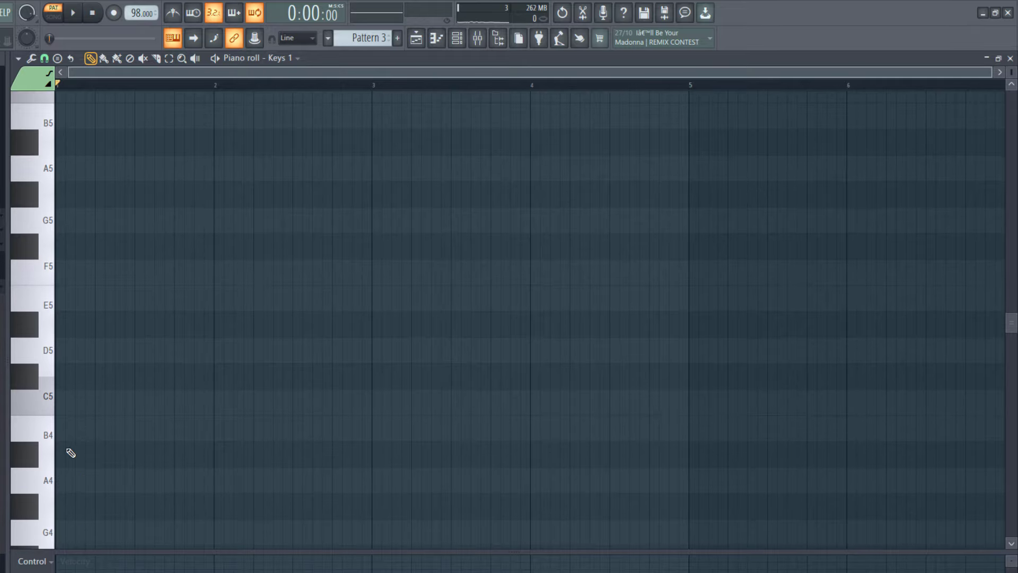
pyautogui.scroll(3, 57, 412)
pyautogui.moveTo(79, 359); pyautogui.dragTo(24, 353)
pyautogui.scroll(3, 105, 370)
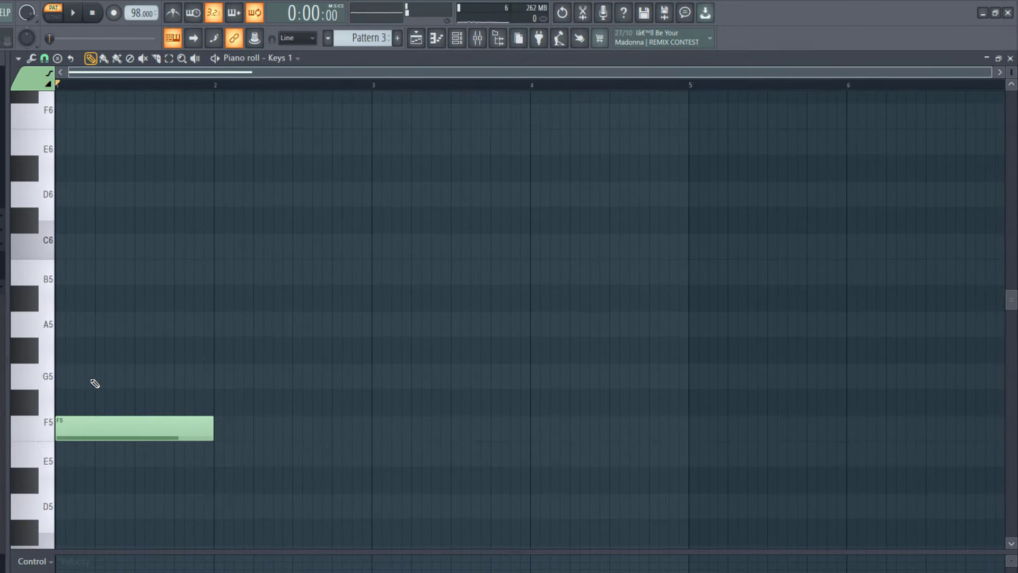
pyautogui.click(42, 427)
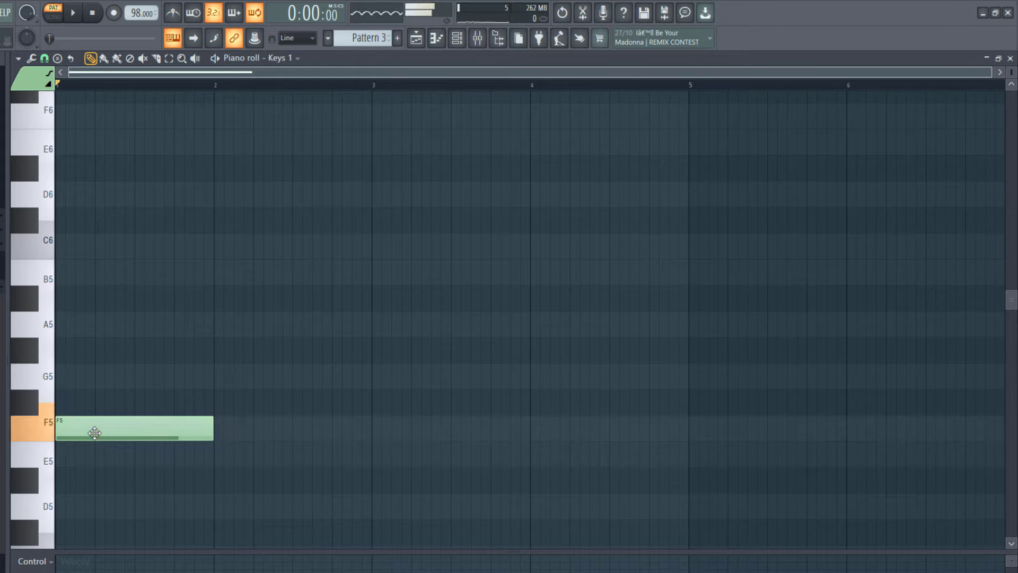
pyautogui.click(45, 377)
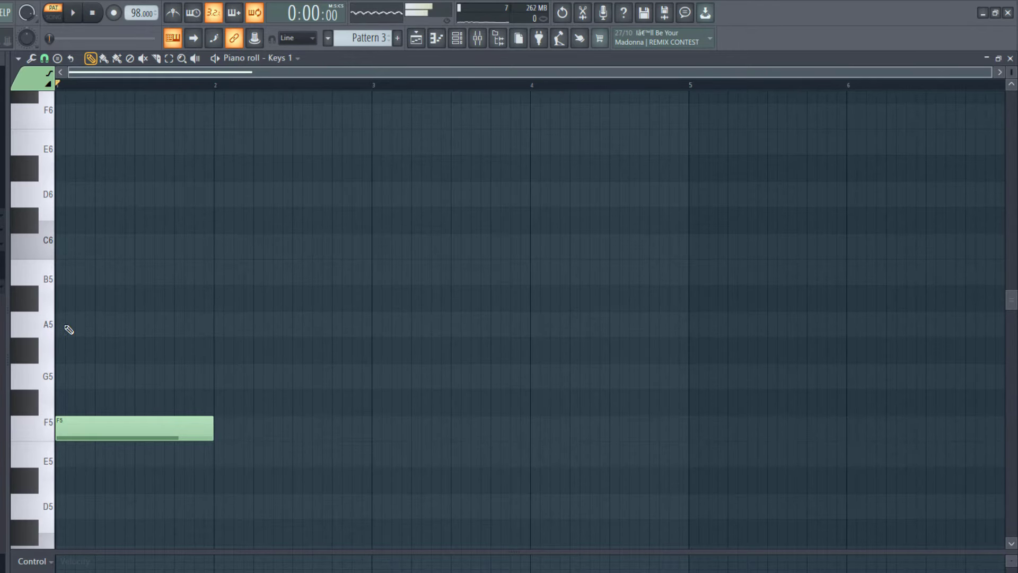
pyautogui.click(61, 325)
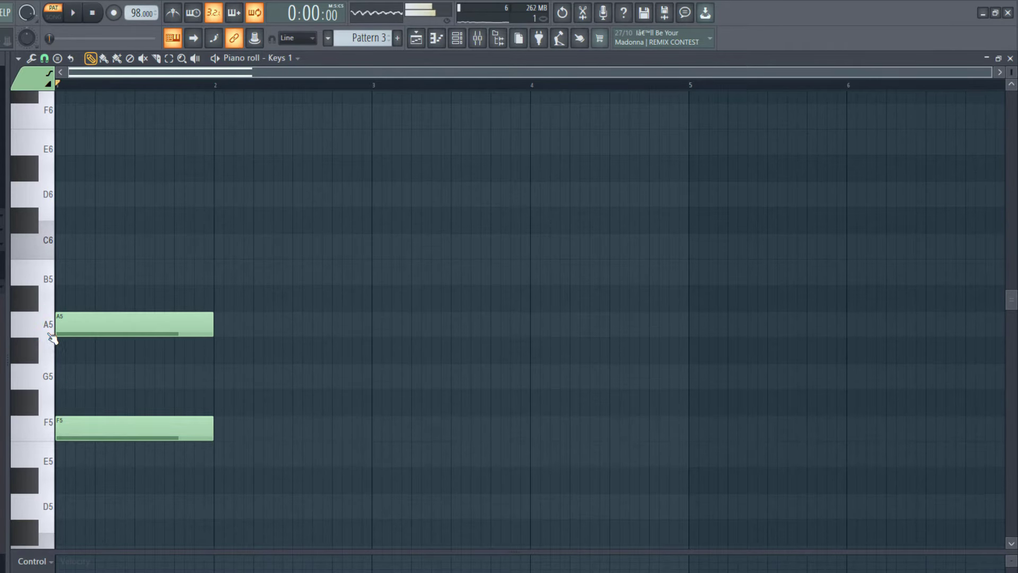
# Add a one-bar C6 note at the start of bar 1 and play the F5, A5, C6 triad.
pyautogui.scroll(3, 53, 339)
pyautogui.click(47, 427)
pyautogui.click(63, 402)
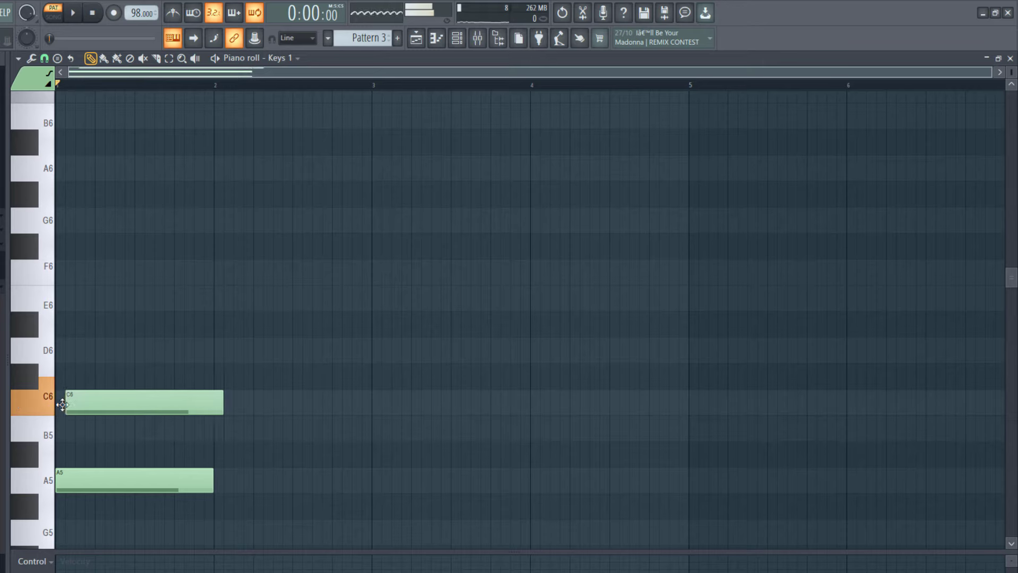
pyautogui.scroll(-2, 100, 418)
pyautogui.scroll(-3, 99, 416)
pyautogui.scroll(2, 97, 413)
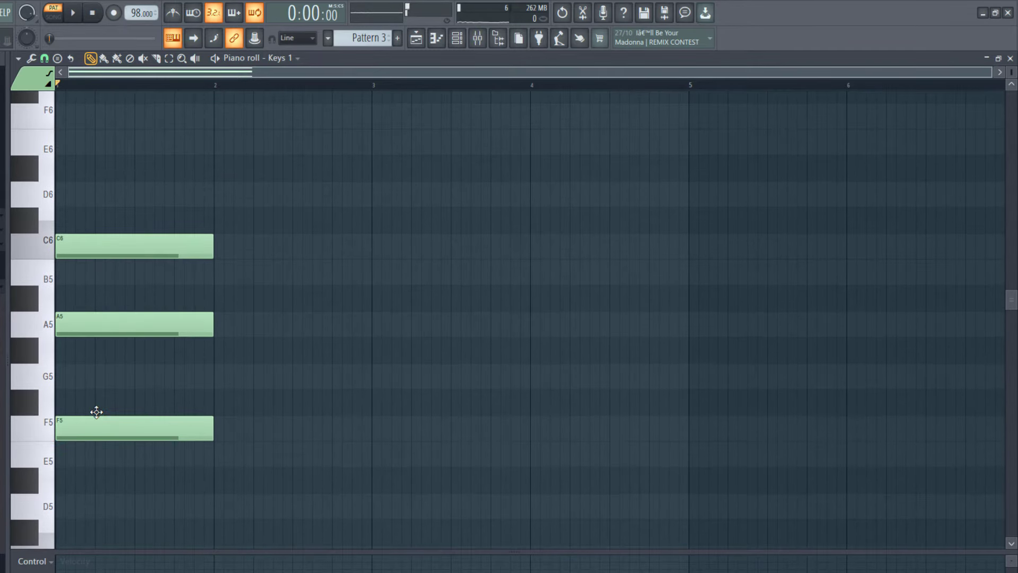
pyautogui.press('space')
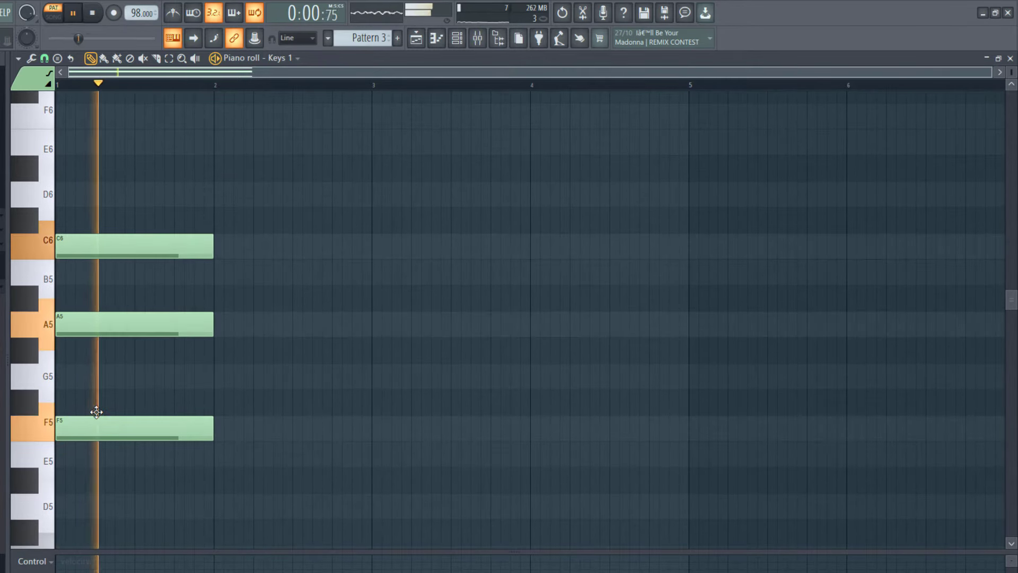
pyautogui.press('space')
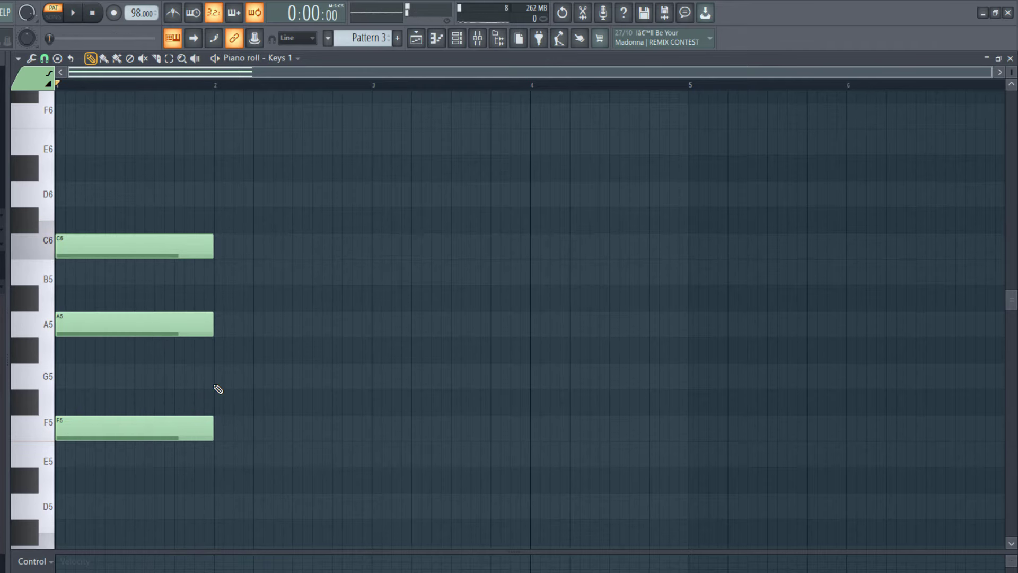
# Build a one-bar G5, B5, D6 triad at bar 2 and start playing the two-chord progression.
pyautogui.click(218, 385)
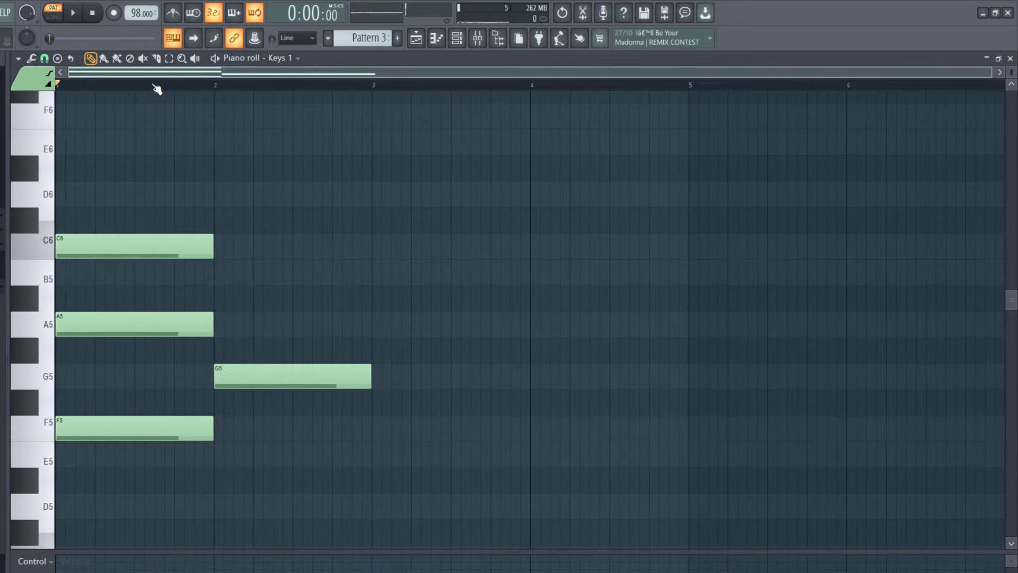
pyautogui.moveTo(215, 87); pyautogui.dragTo(5, 96)
pyautogui.click(213, 89)
pyautogui.click(233, 375)
pyautogui.click(220, 379)
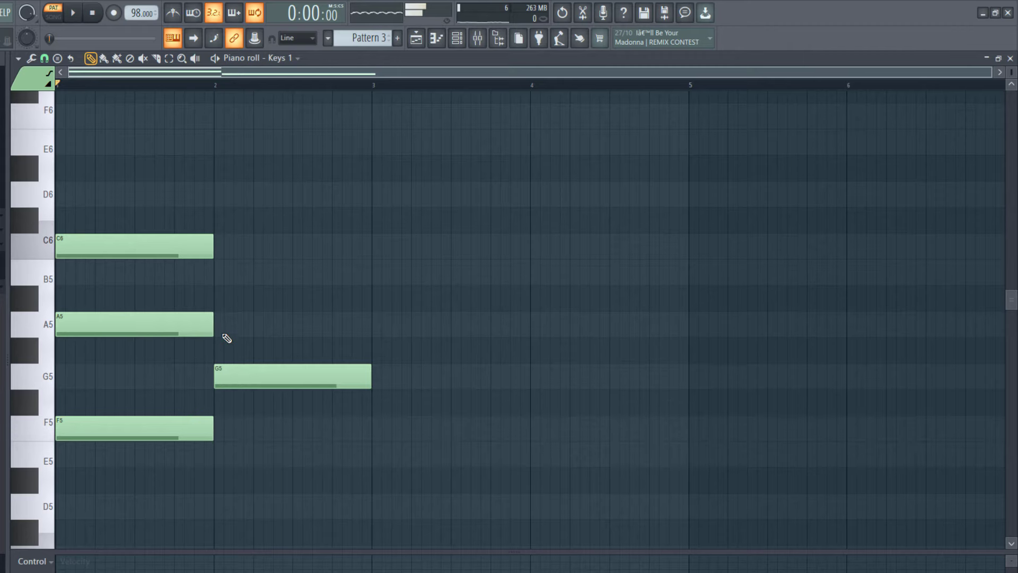
pyautogui.click(218, 272)
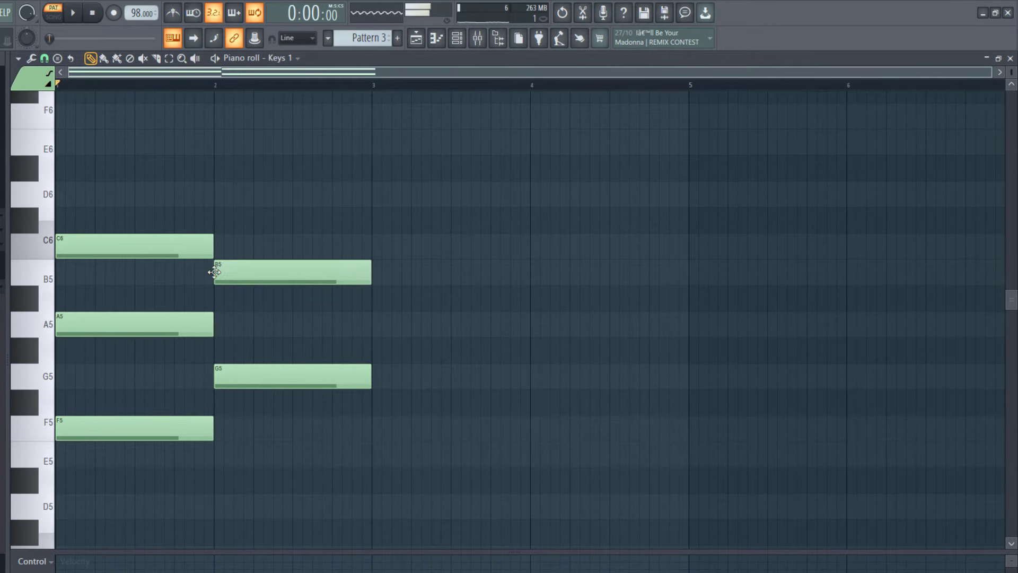
pyautogui.scroll(1, 234, 310)
pyautogui.click(212, 271)
pyautogui.press('space')
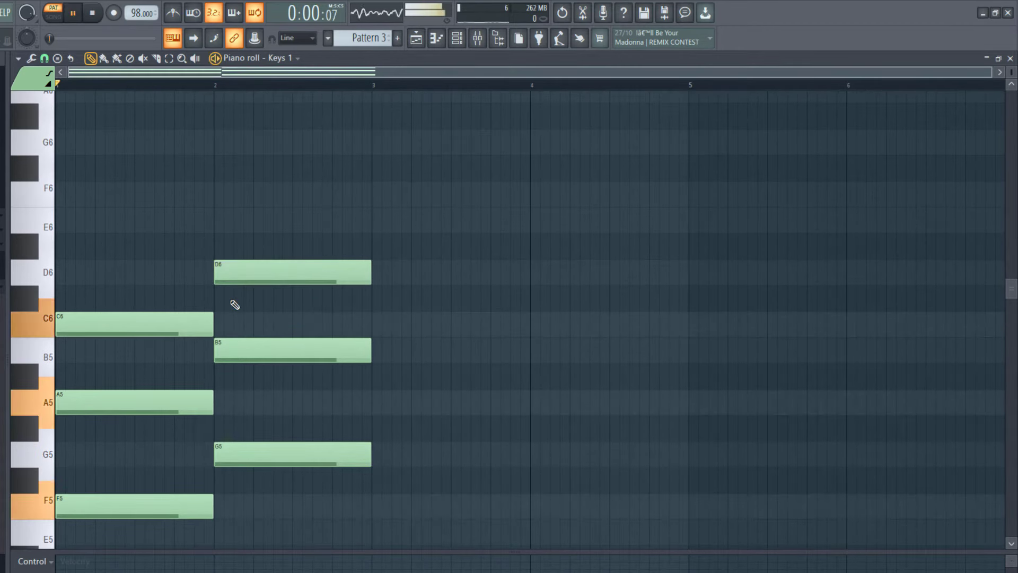
# Stop playback and build a one-bar A5, C6, E6 triad at bar 3.
pyautogui.scroll(1, 440, 416)
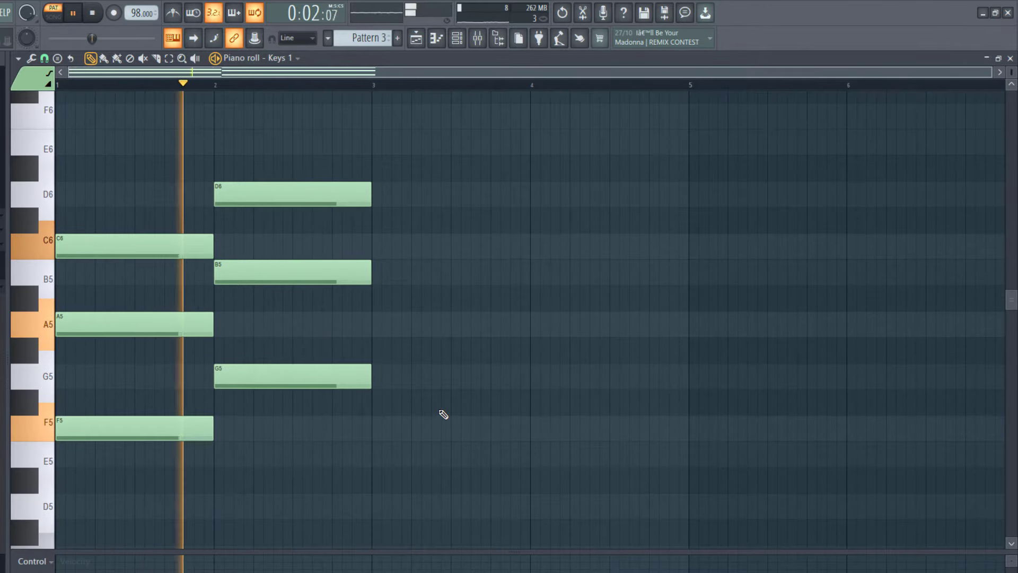
pyautogui.press('space')
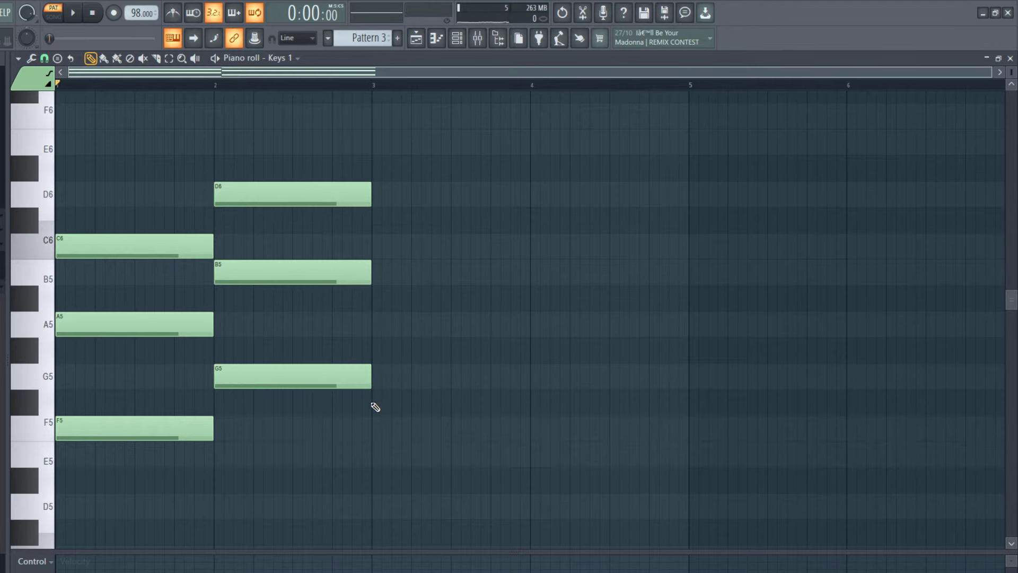
pyautogui.click(376, 324)
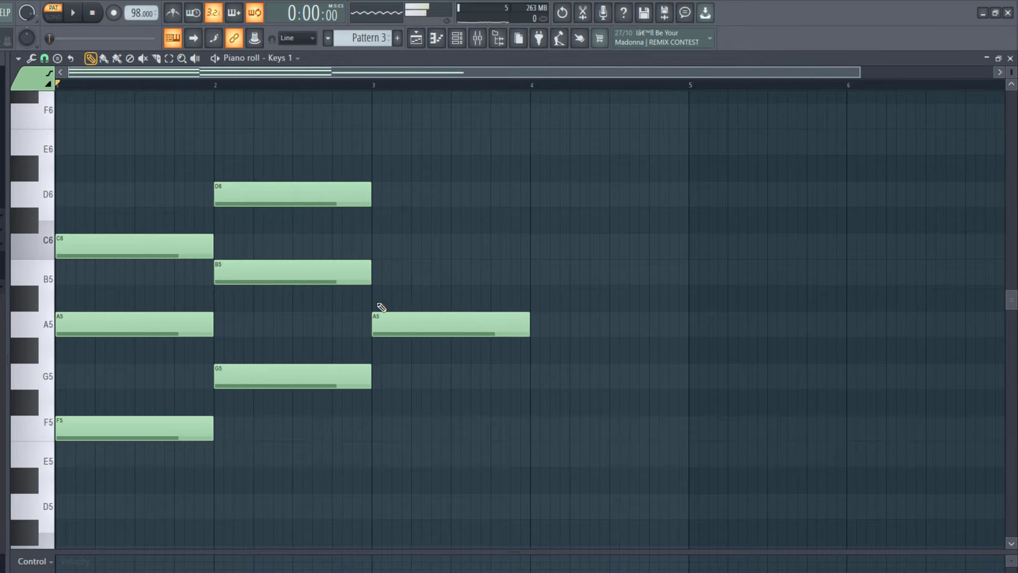
pyautogui.click(375, 242)
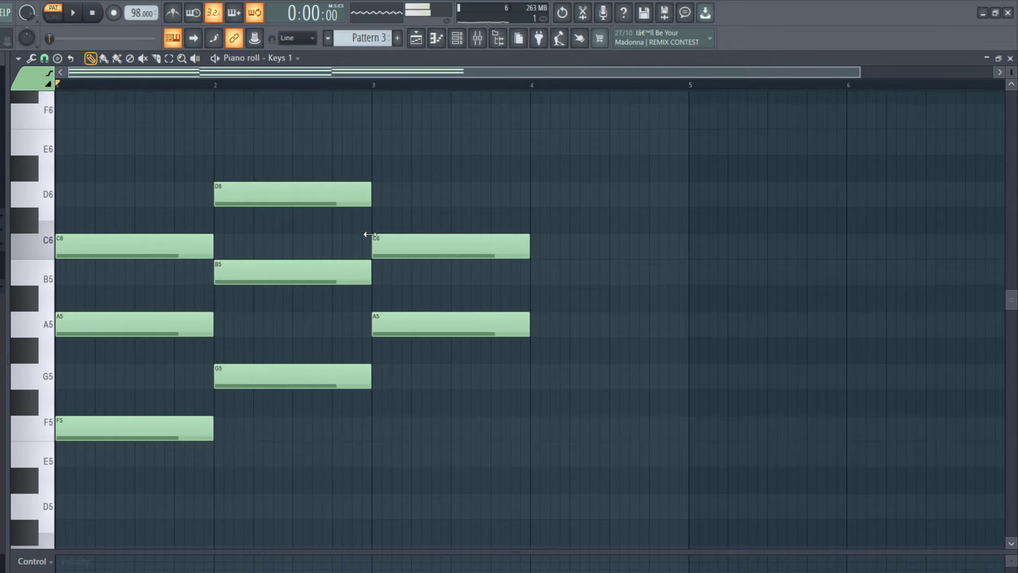
pyautogui.click(378, 150)
pyautogui.moveTo(390, 326); pyautogui.dragTo(395, 354)
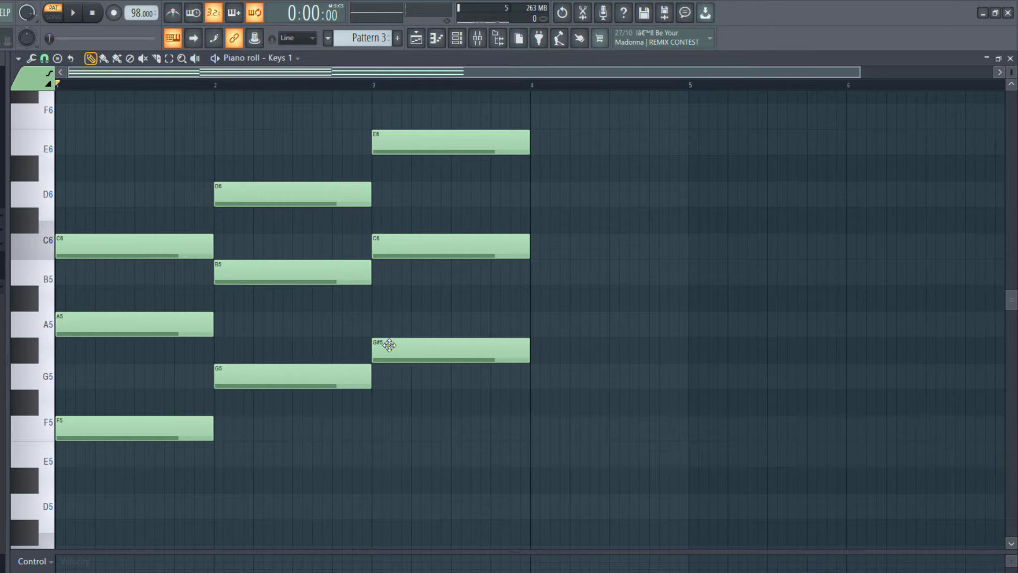
pyautogui.moveTo(389, 345); pyautogui.dragTo(393, 315)
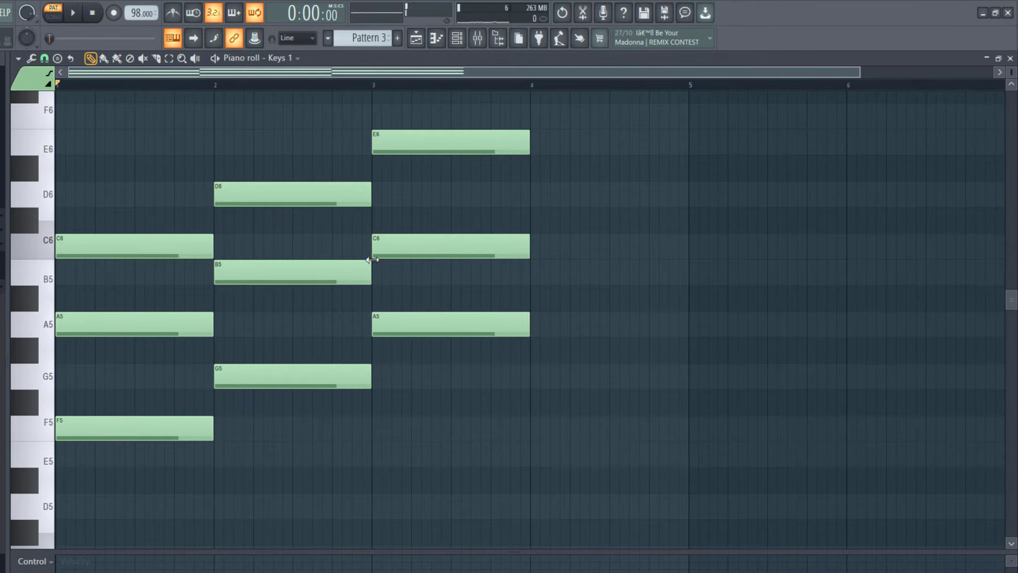
# Play the three-chord progression through bar 3 and stop it.
pyautogui.press('space')
pyautogui.scroll(-1, 448, 350)
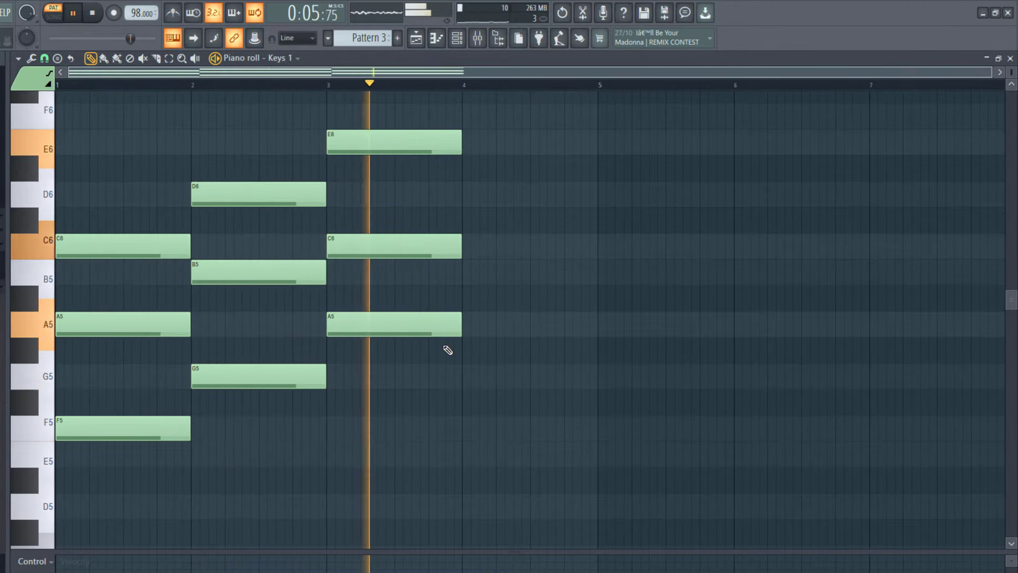
pyautogui.press('space')
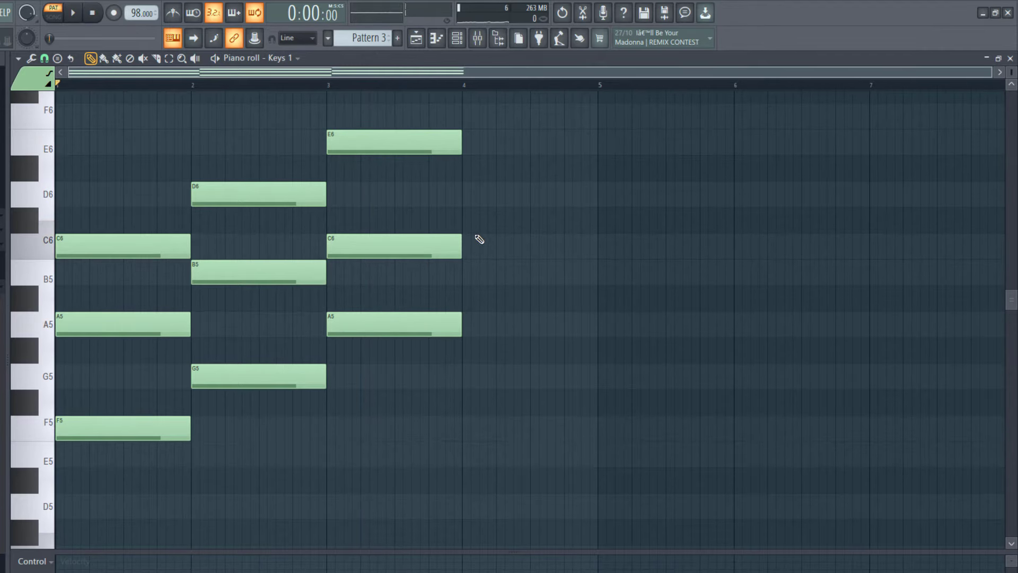
pyautogui.moveTo(453, 106); pyautogui.dragTo(600, 323)
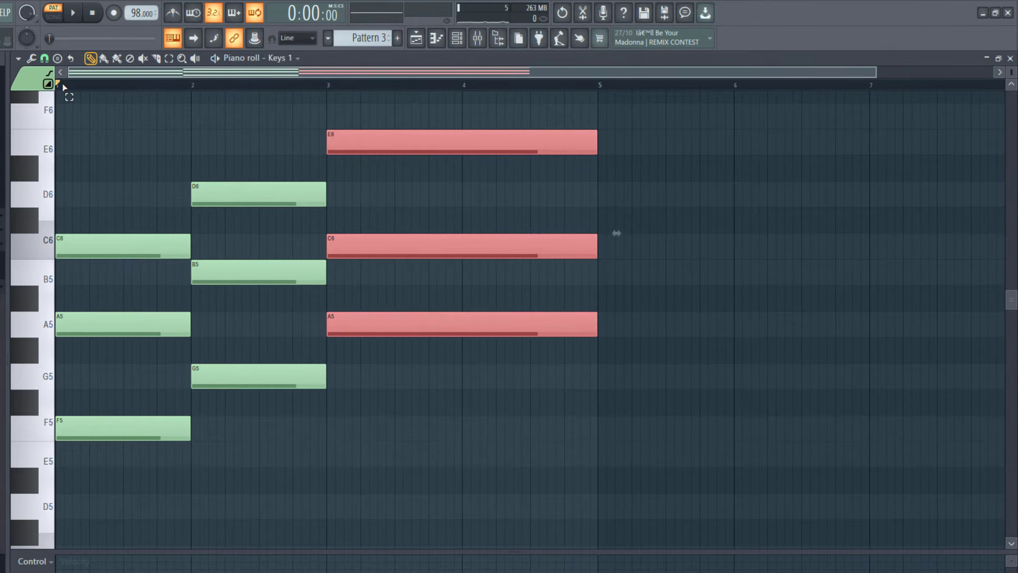
pyautogui.moveTo(64, 88); pyautogui.dragTo(604, 119)
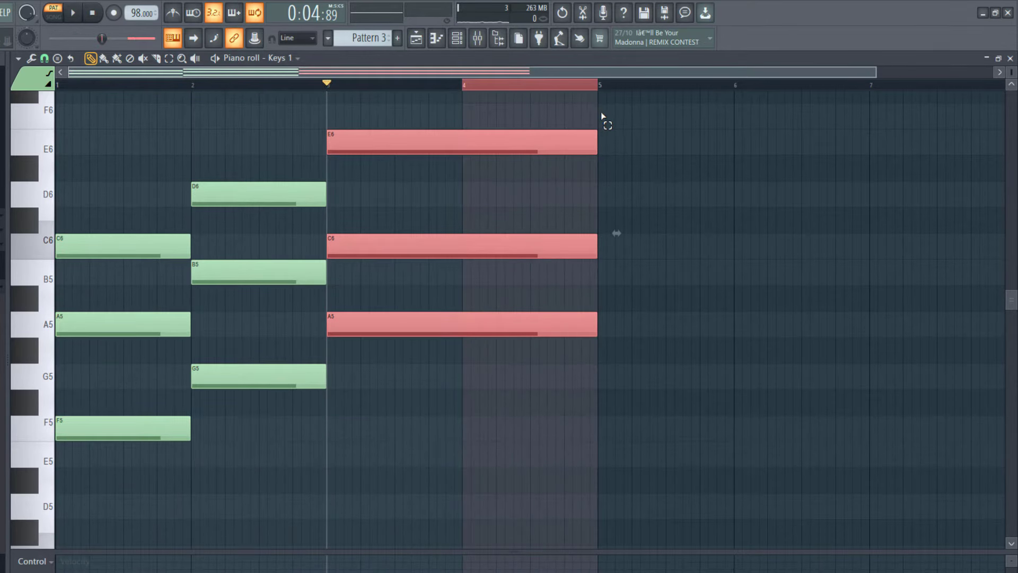
pyautogui.click(577, 88)
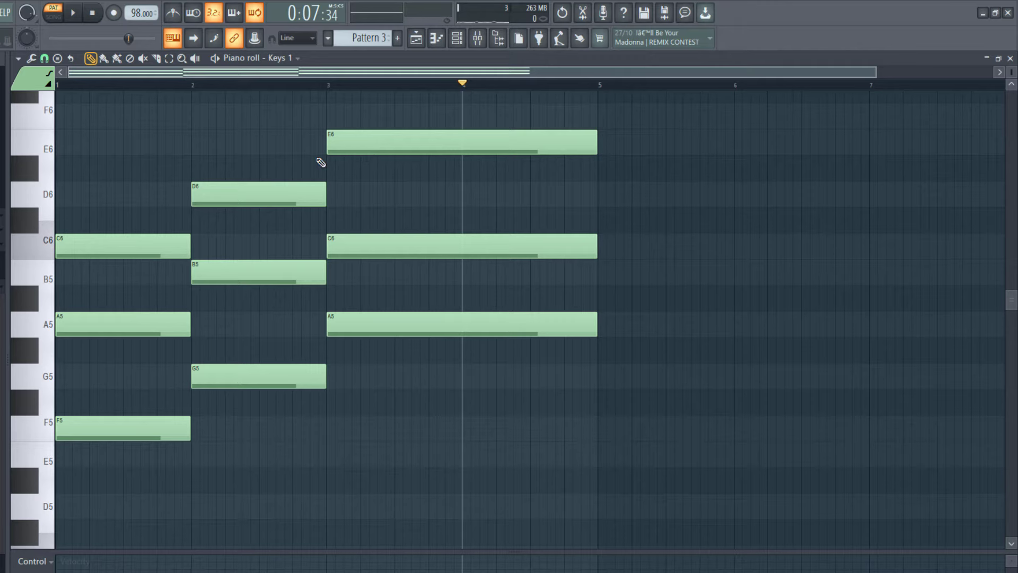
pyautogui.press('space')
pyautogui.moveTo(477, 104); pyautogui.dragTo(532, 460)
pyautogui.moveTo(597, 319); pyautogui.dragTo(461, 336)
# Build a one-bar E5, G5, B5 triad at bar 4 and play the four-chord progression.
pyautogui.click(465, 450)
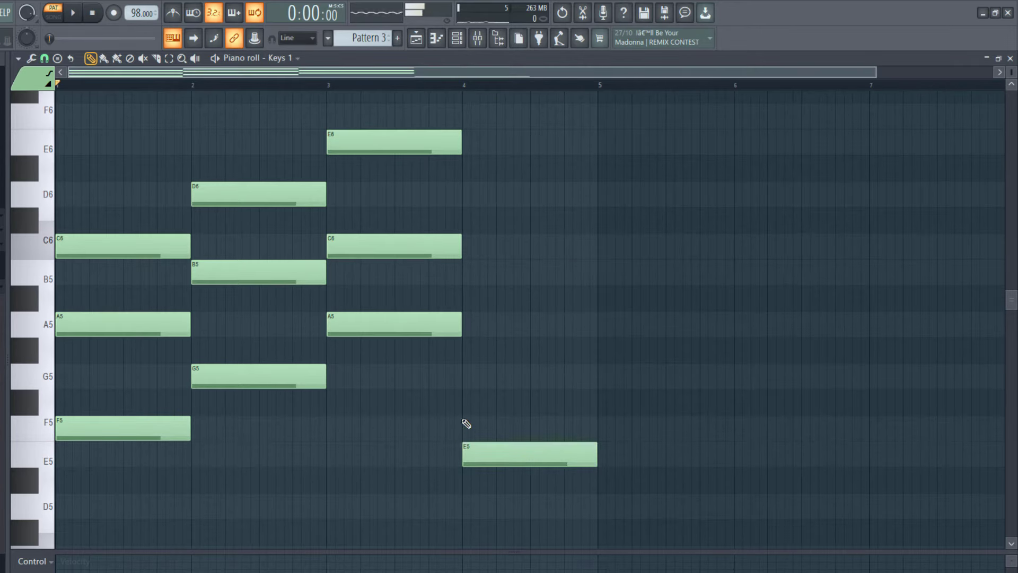
pyautogui.click(467, 383)
pyautogui.click(467, 277)
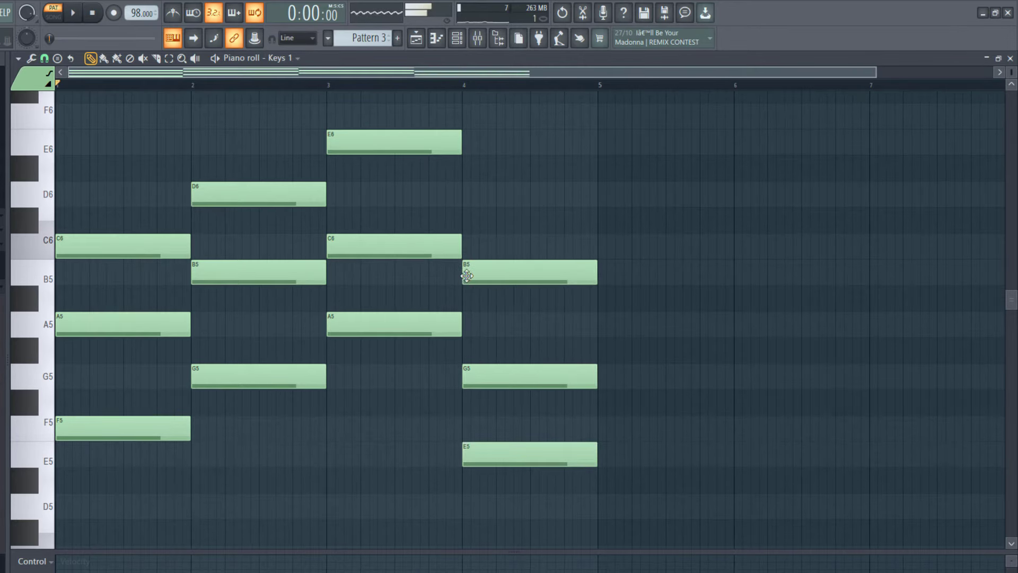
pyautogui.press('space')
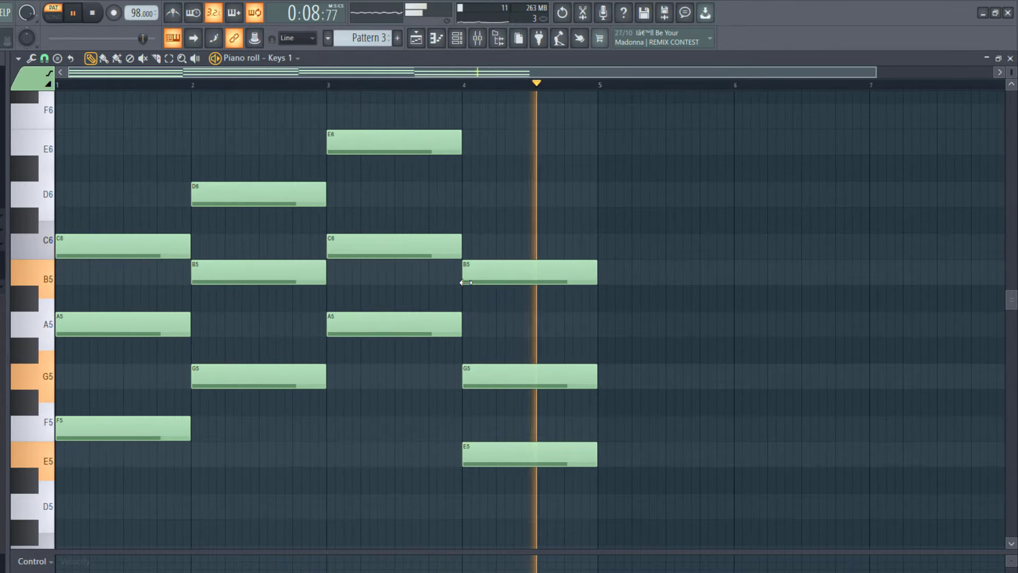
pyautogui.press('space')
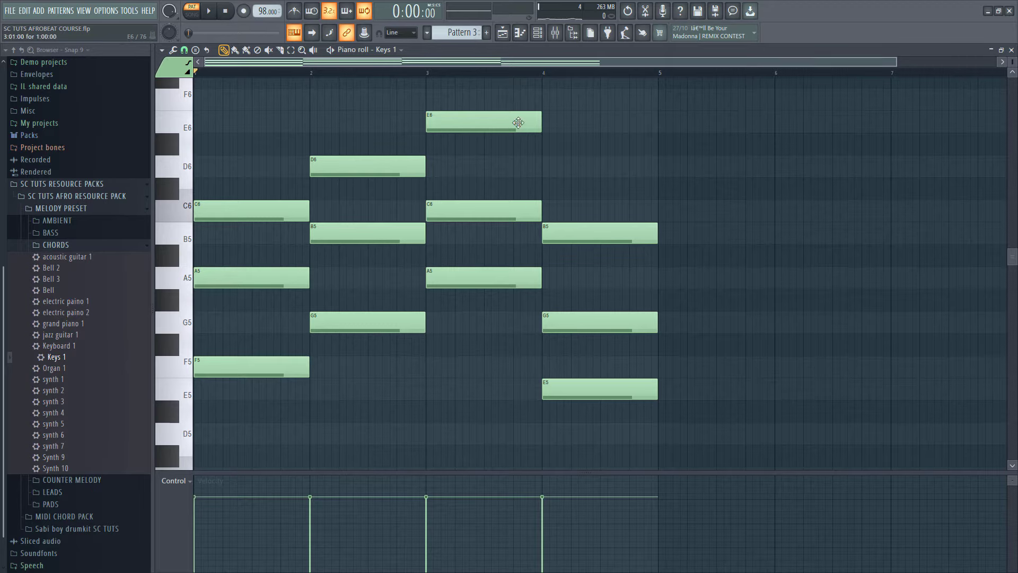
# Place Pattern 3 on Track 3 of the playlist at bar 1 and play the arrangement in song mode.
pyautogui.click(502, 33)
pyautogui.click(314, 155)
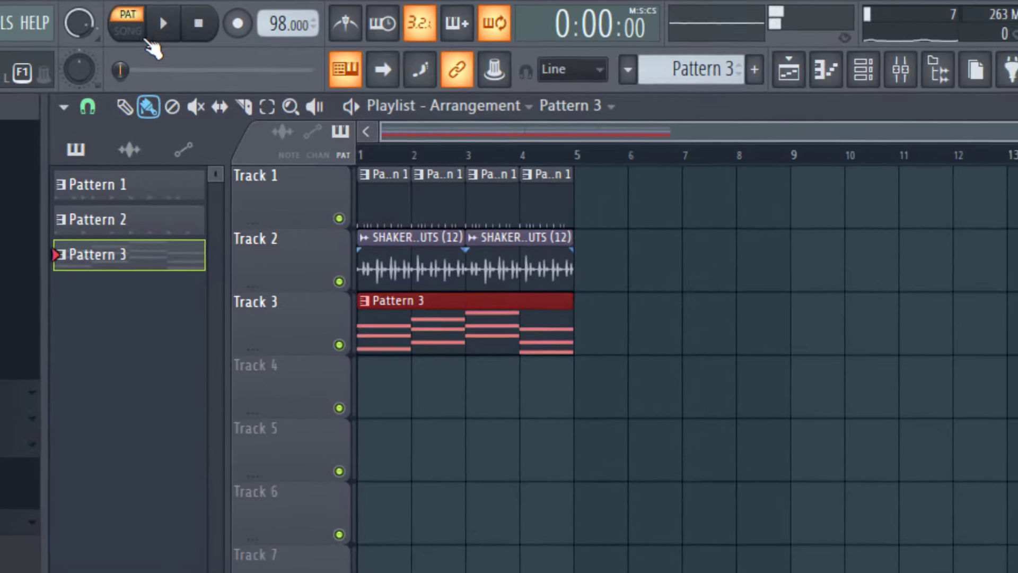
pyautogui.click(139, 36)
pyautogui.press('space')
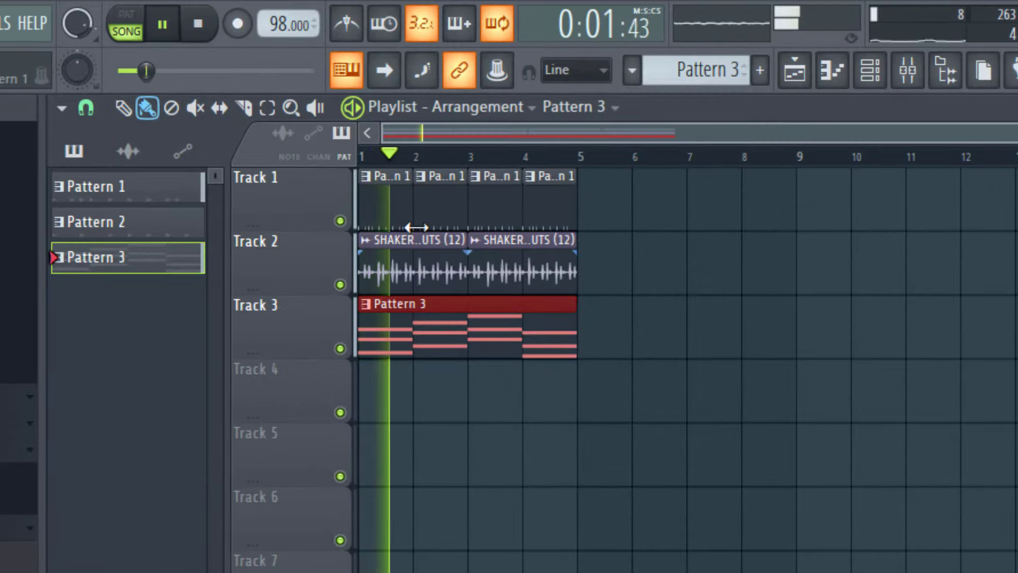
pyautogui.press('space')
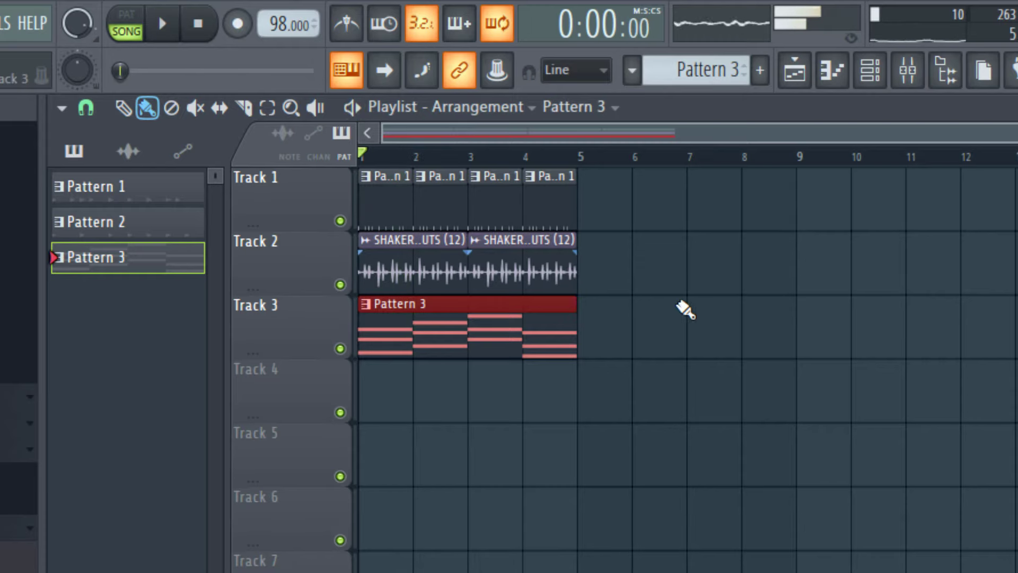
# Lower the Keys 1 channel volume in the channel rack while the arrangement plays.
pyautogui.click(866, 87)
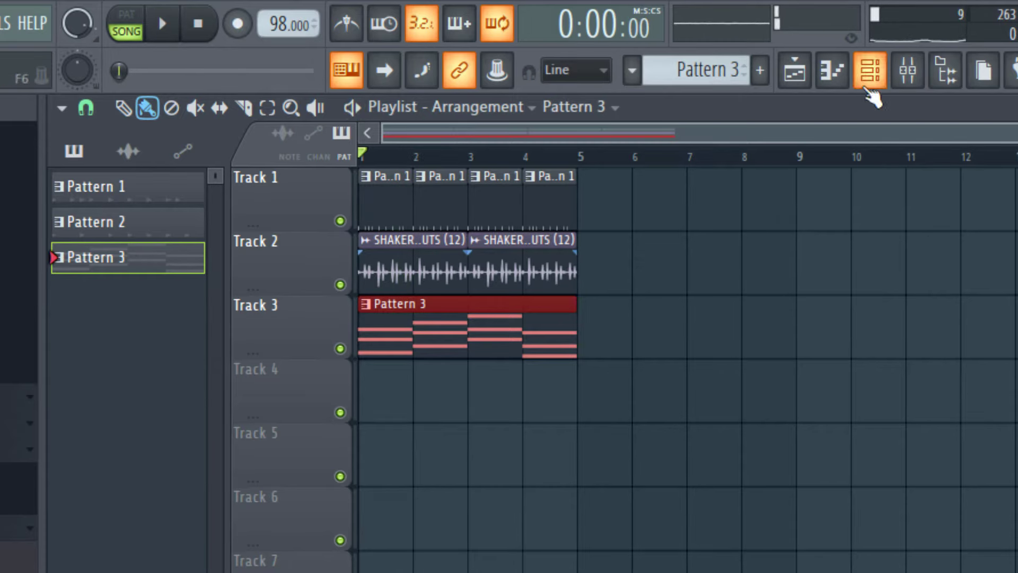
pyautogui.click(870, 94)
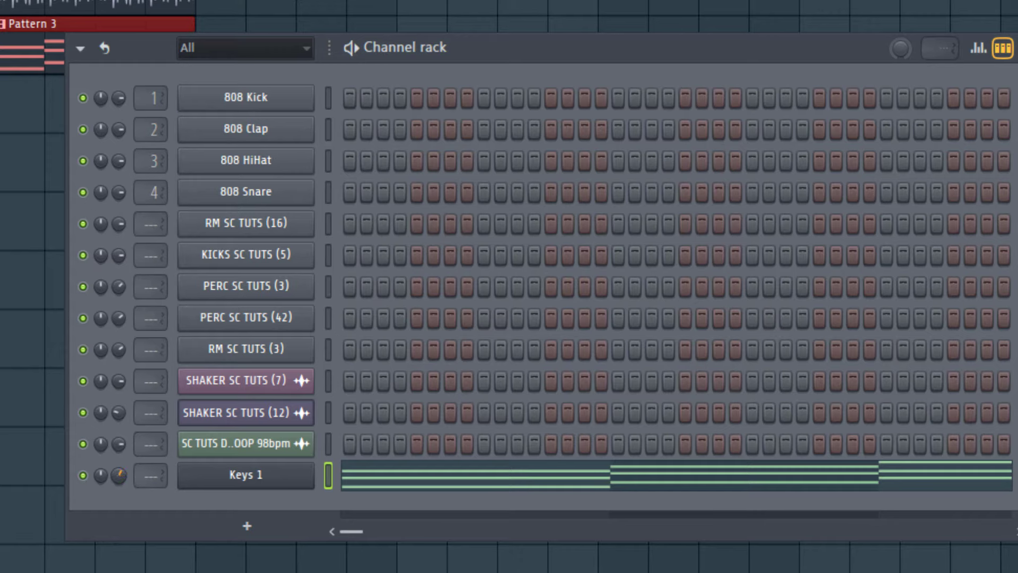
pyautogui.press('space')
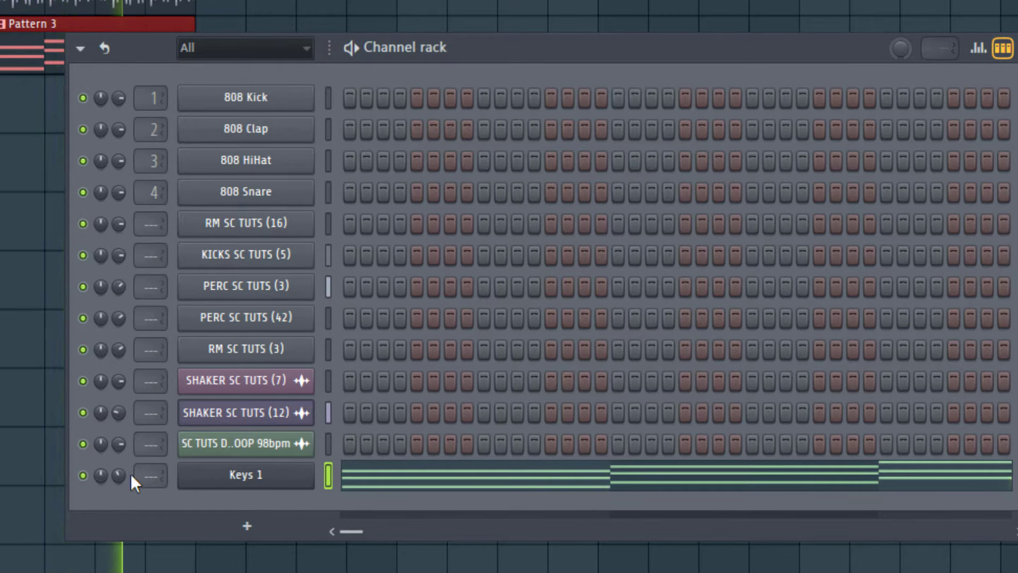
pyautogui.press('space')
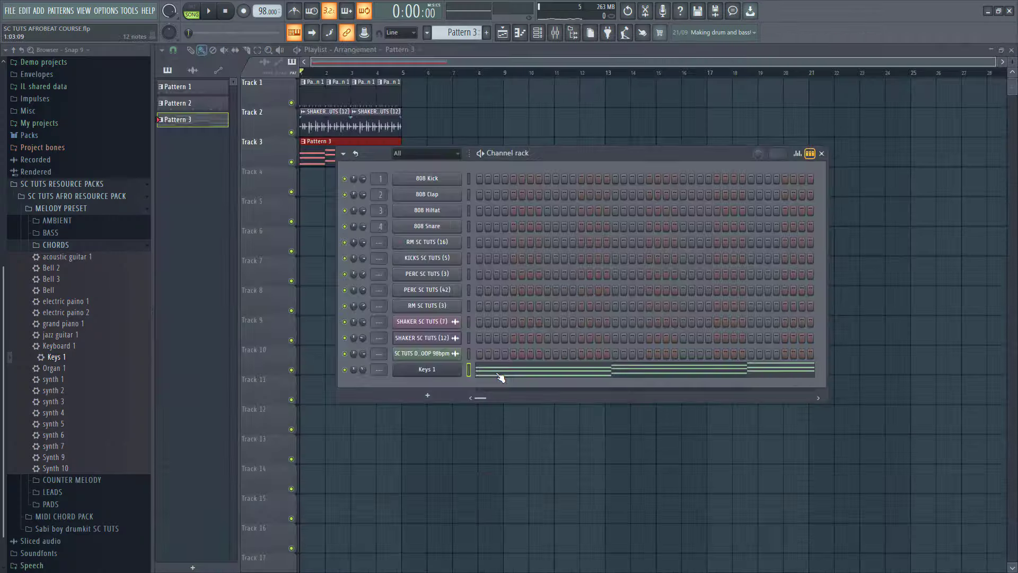
# Reopen the Keys 1 notes and shorten the F5, A5, C6 chord to end at step 15 of bar 1.
pyautogui.click(396, 482)
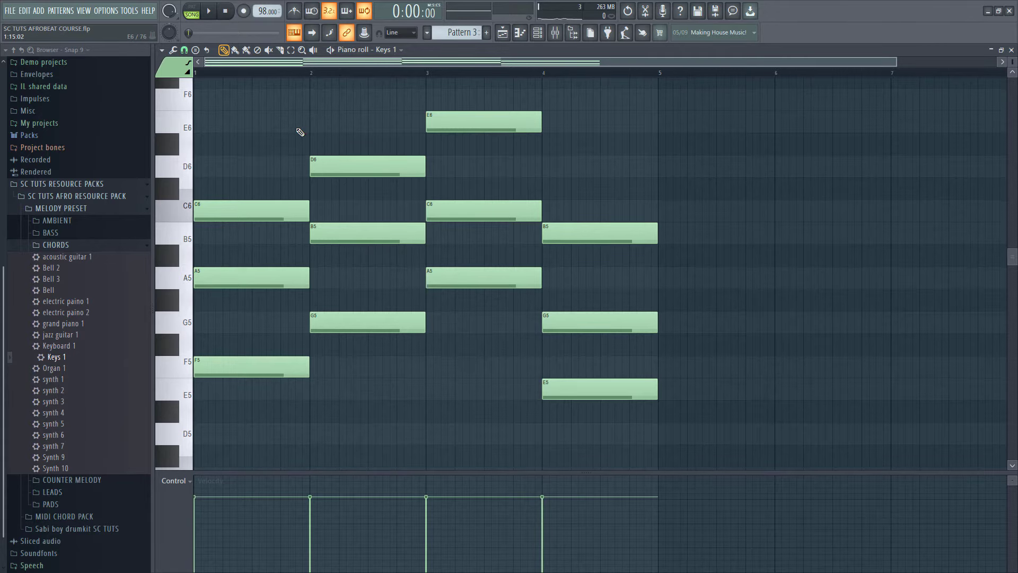
pyautogui.moveTo(263, 134); pyautogui.dragTo(209, 477)
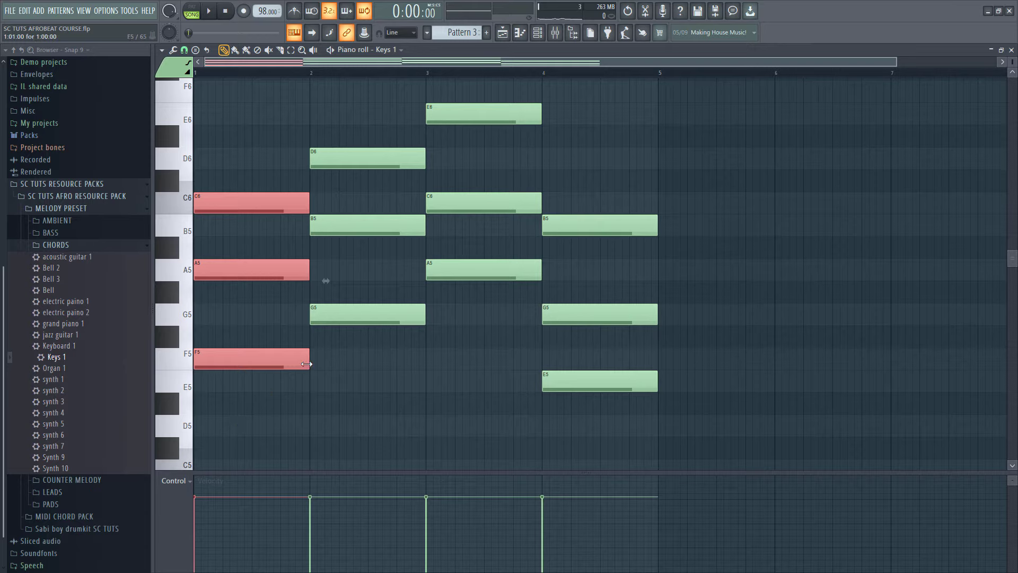
pyautogui.moveTo(309, 363); pyautogui.dragTo(290, 363)
# Move the G5, B5, D6 chord to start at step 15 of bar 1 and extend it to the end of bar 2.
pyautogui.moveTo(333, 103); pyautogui.dragTo(335, 344)
pyautogui.moveTo(316, 104); pyautogui.dragTo(342, 371)
pyautogui.moveTo(323, 325); pyautogui.dragTo(309, 324)
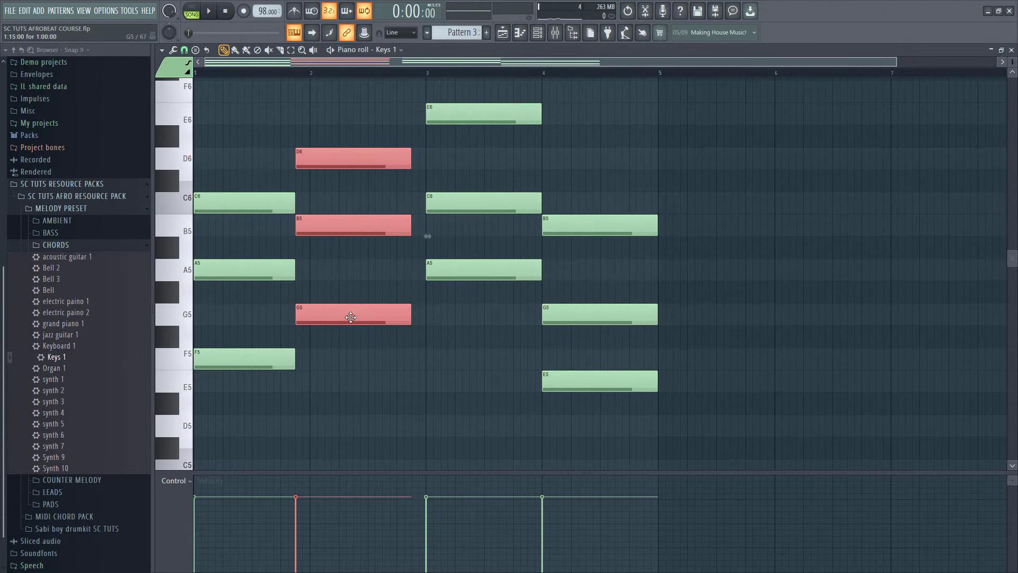
pyautogui.moveTo(404, 315); pyautogui.dragTo(419, 314)
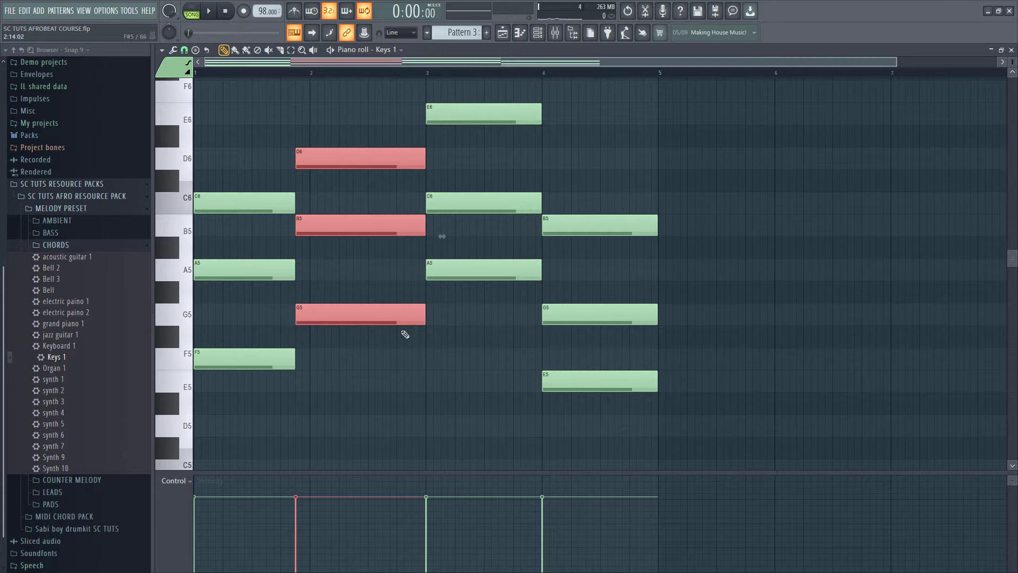
# Shorten the A5, C6, E6 chord to end at step 15 of bar 3.
pyautogui.click(480, 388)
pyautogui.moveTo(522, 83); pyautogui.dragTo(502, 330)
pyautogui.moveTo(537, 275); pyautogui.dragTo(527, 275)
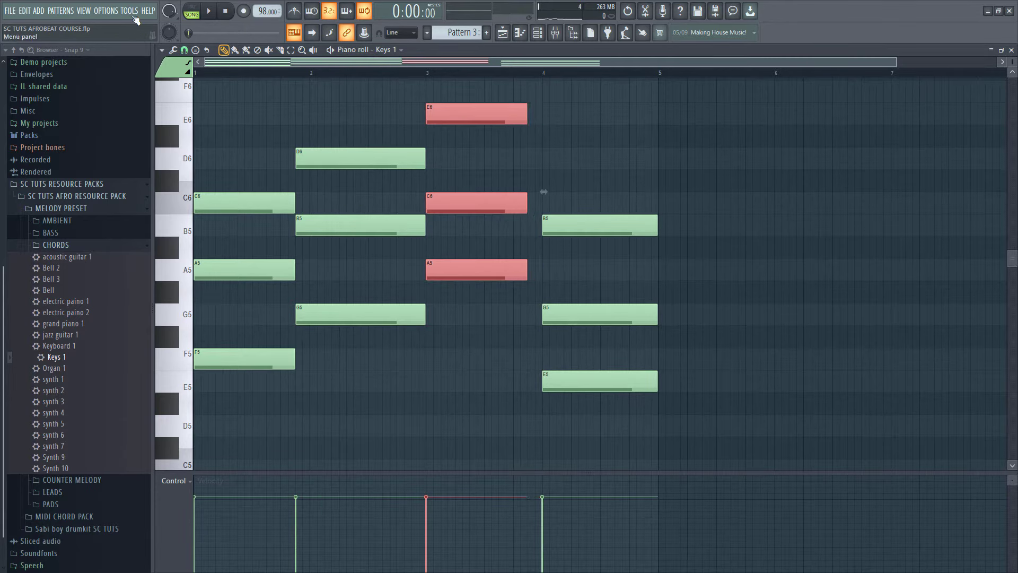
# Extend the start of the E5, G5, B5 chord back to step 15 of bar 3, keeping its end at bar 5.
pyautogui.click(292, 51)
pyautogui.moveTo(574, 169); pyautogui.dragTo(585, 445)
pyautogui.click(224, 49)
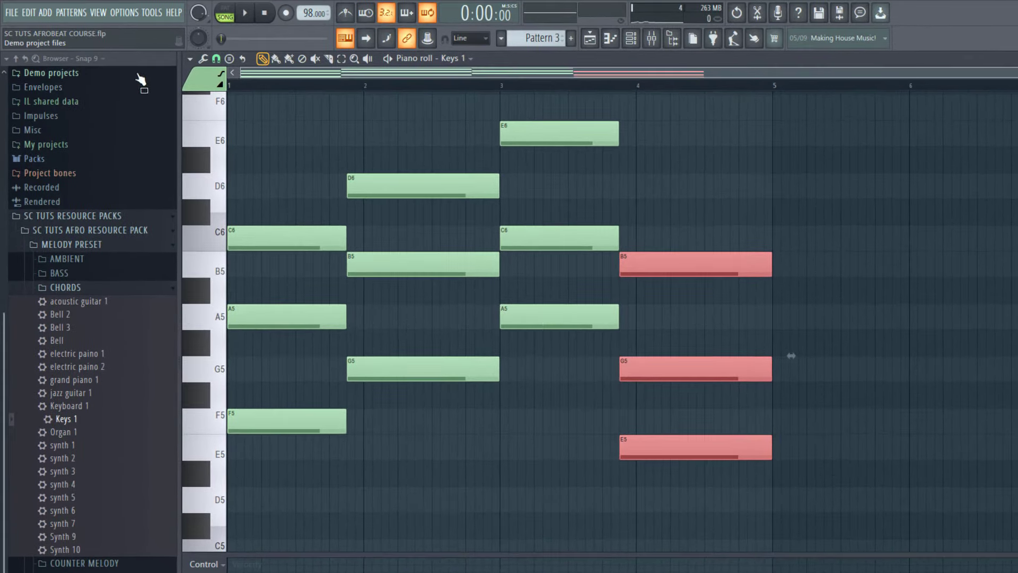
# Check the piano roll's "Allow resizing from left" editing option and clear the note selection.
pyautogui.click(190, 59)
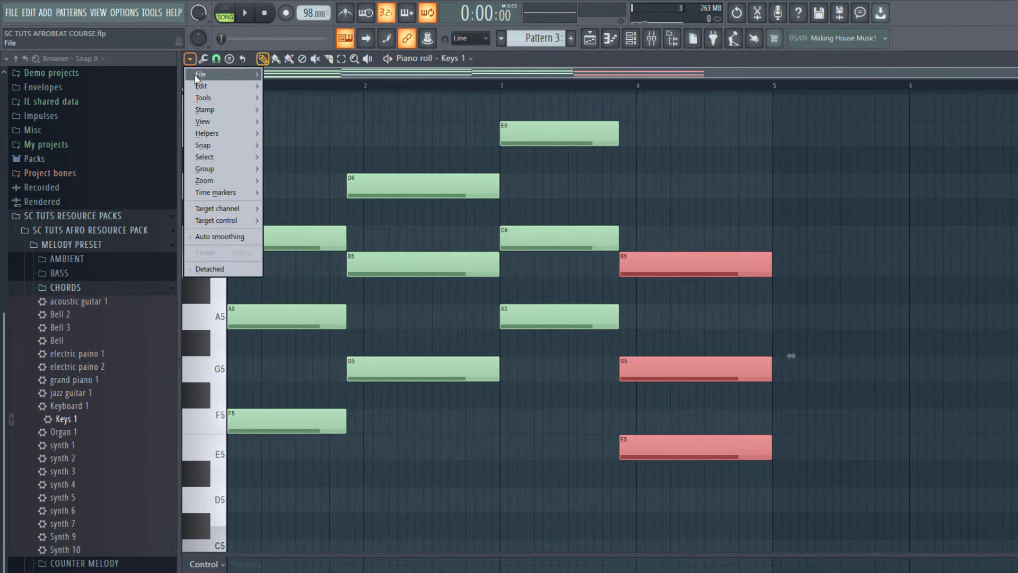
pyautogui.moveTo(204, 86)
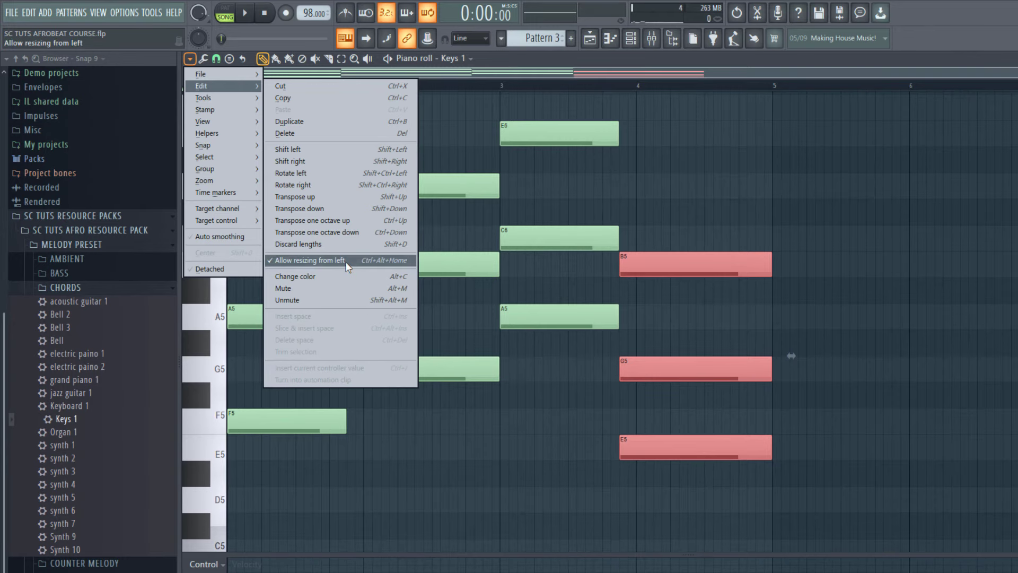
pyautogui.click(627, 69)
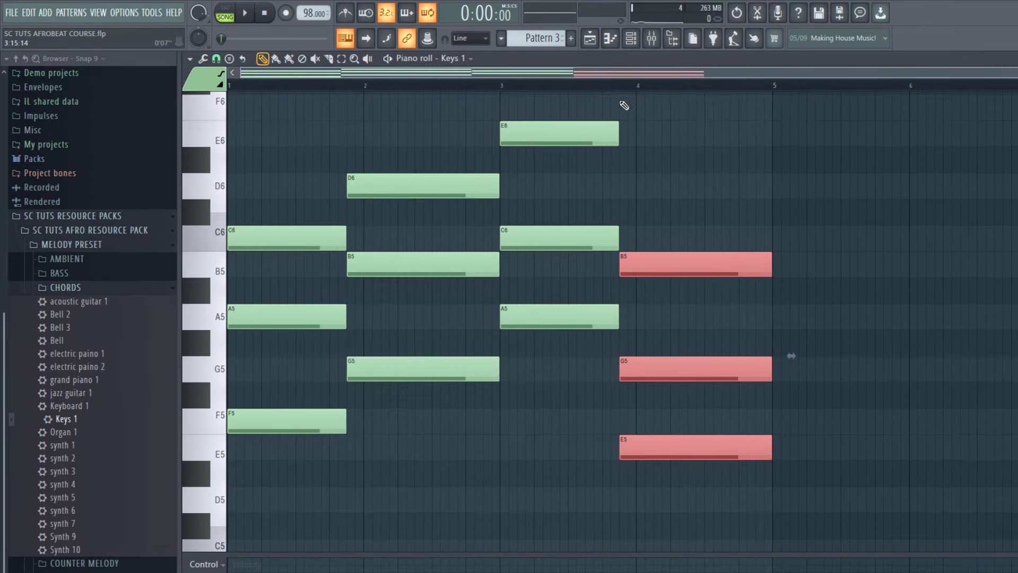
pyautogui.click(701, 195)
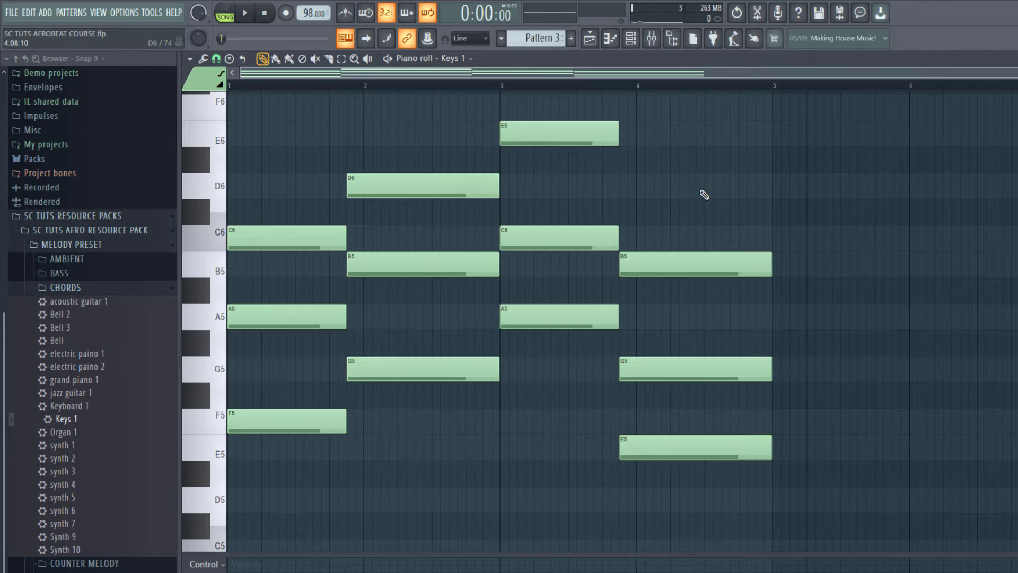
# Play the arrangement with the adjusted chord timing, stop it and view the whole progression.
pyautogui.press('space')
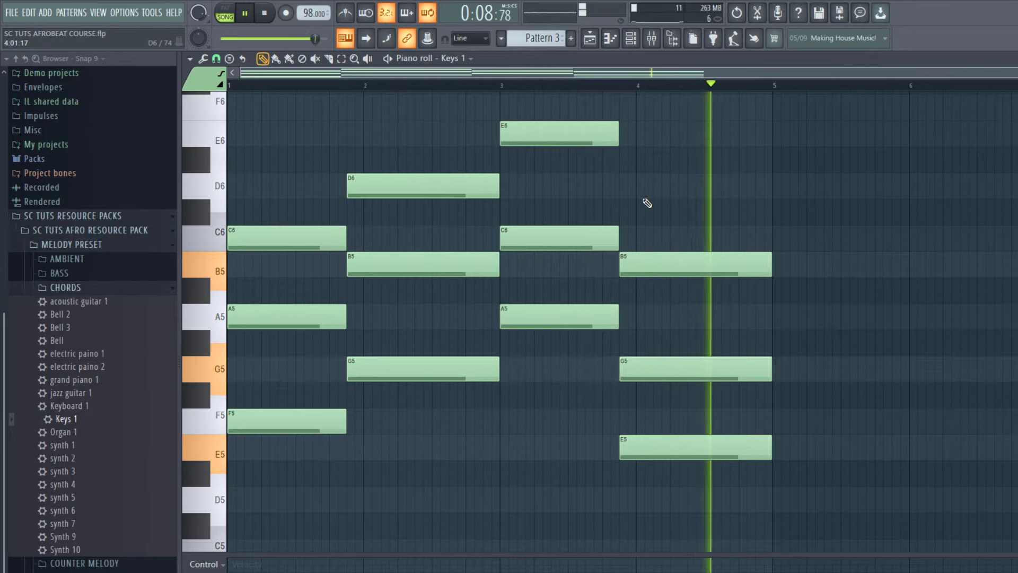
pyautogui.press('space')
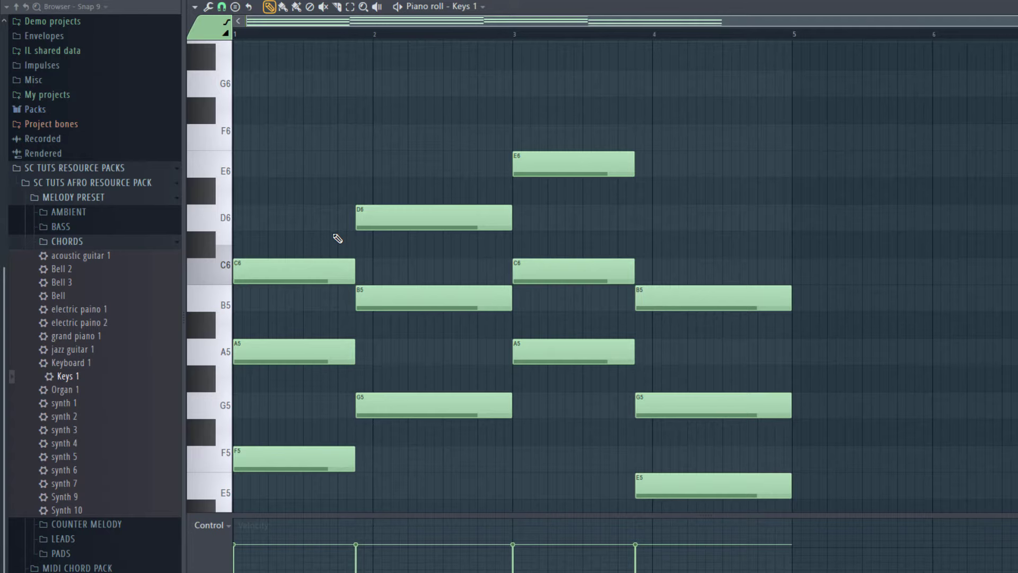
pyautogui.scroll(-3, 333, 239)
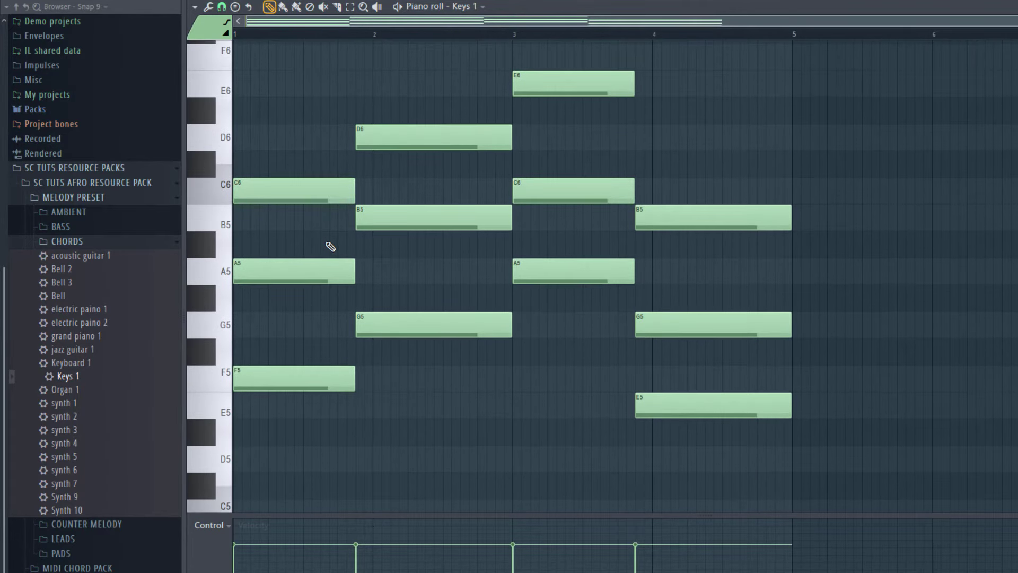
# Add an E6 note to the first chord, matching the chord's length, and play the progression to audition it.
pyautogui.scroll(3, 332, 246)
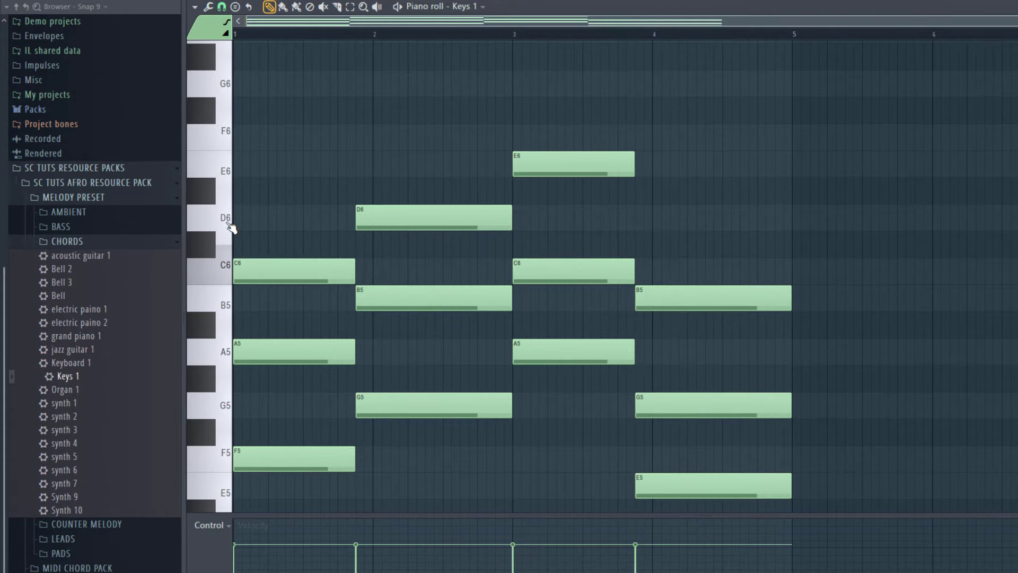
pyautogui.click(266, 168)
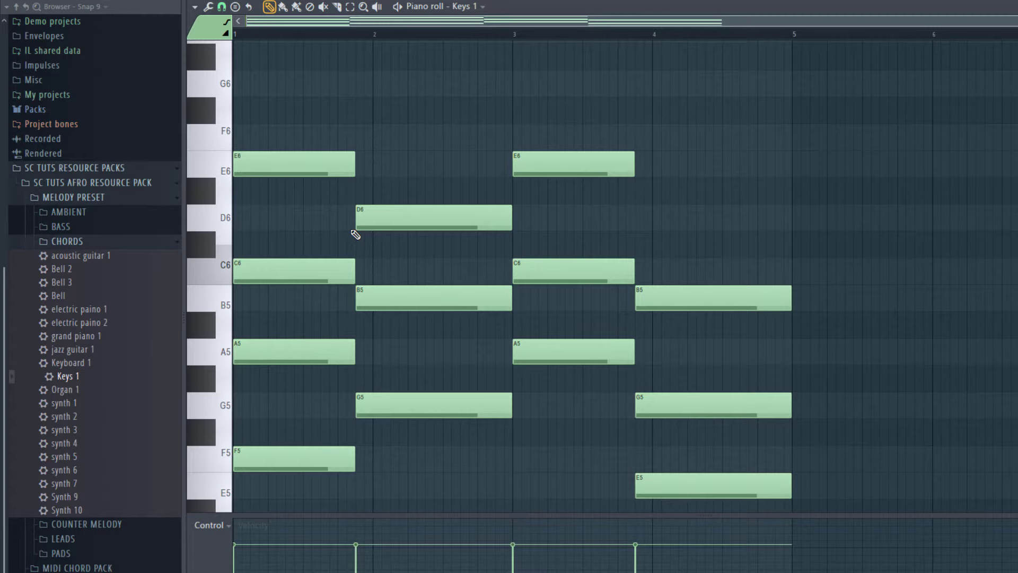
pyautogui.press('space')
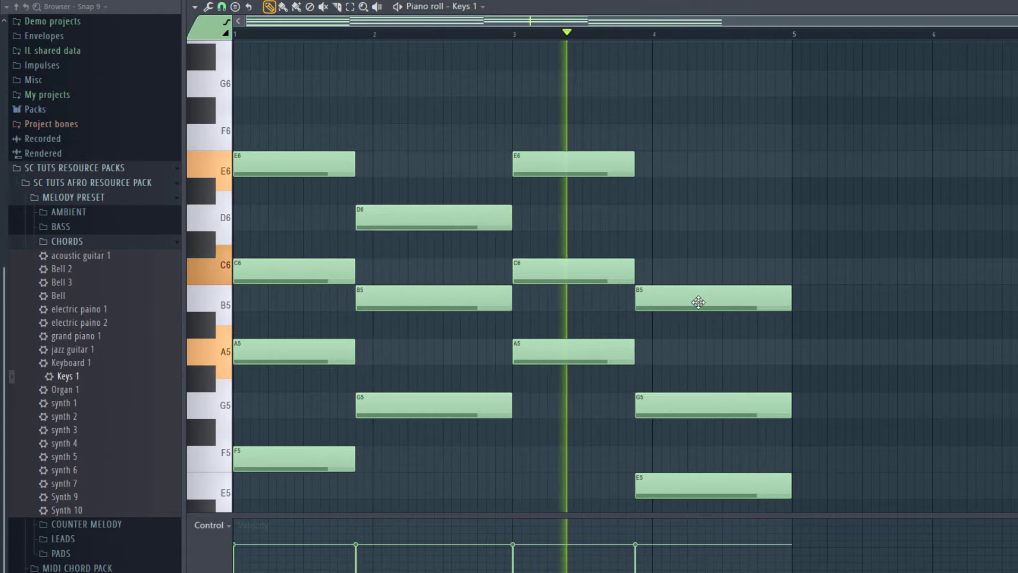
pyautogui.press('space')
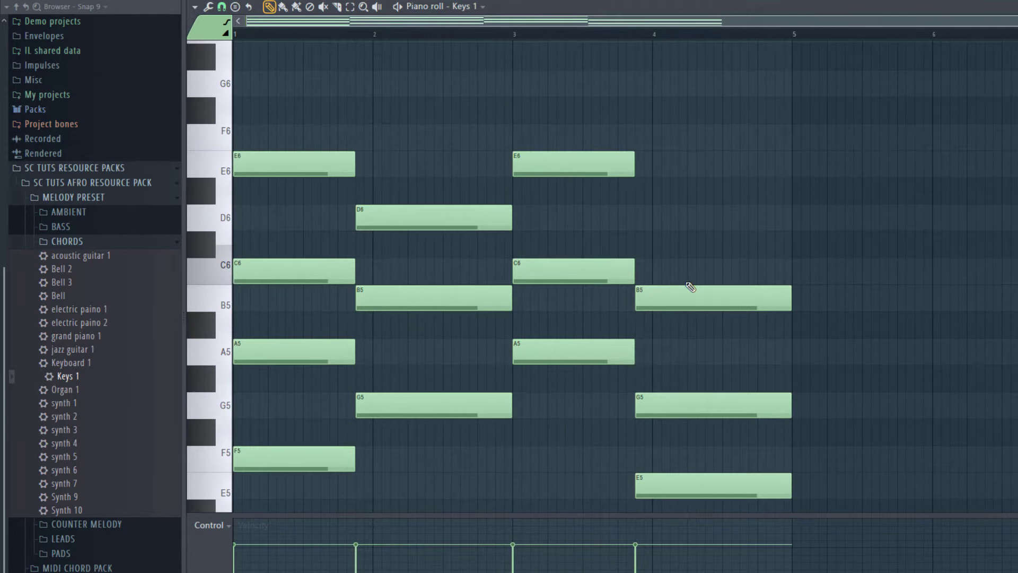
# Add a D6 note over the full length of the final E5, G5, B5 chord and play the progression back.
pyautogui.scroll(-6, 693, 325)
pyautogui.scroll(3, 694, 332)
pyautogui.scroll(2, 694, 333)
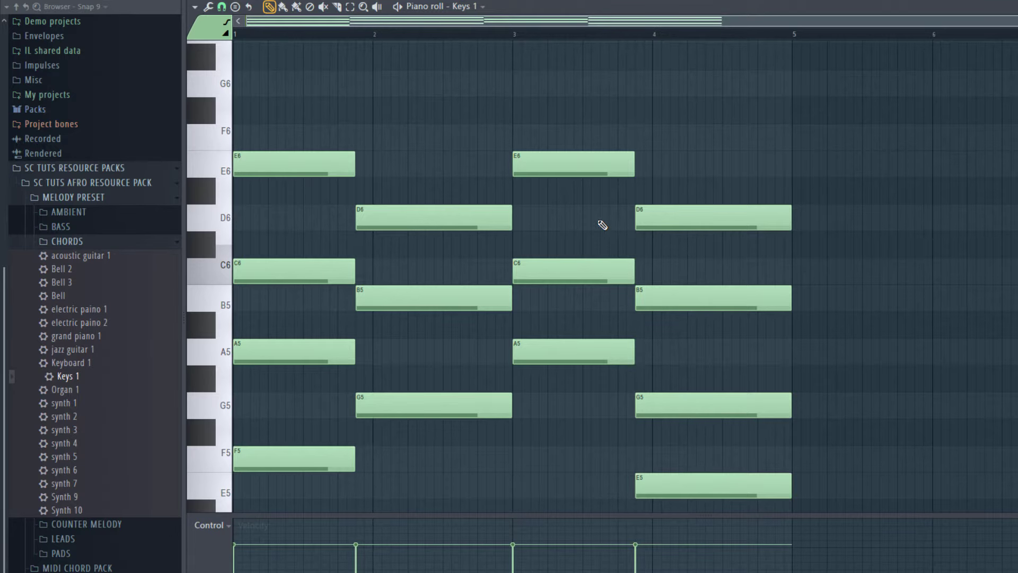
pyautogui.press('space')
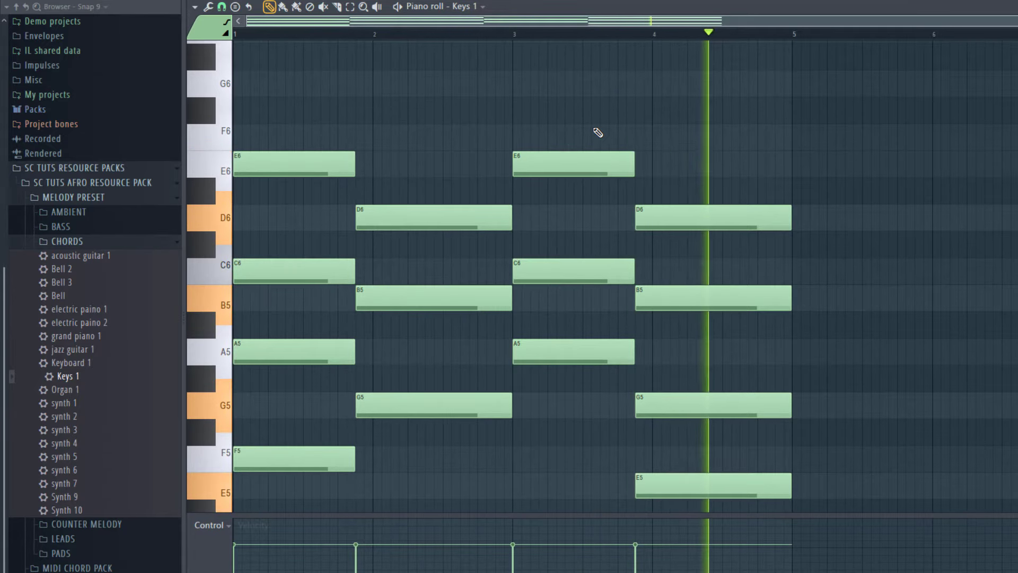
pyautogui.press('space')
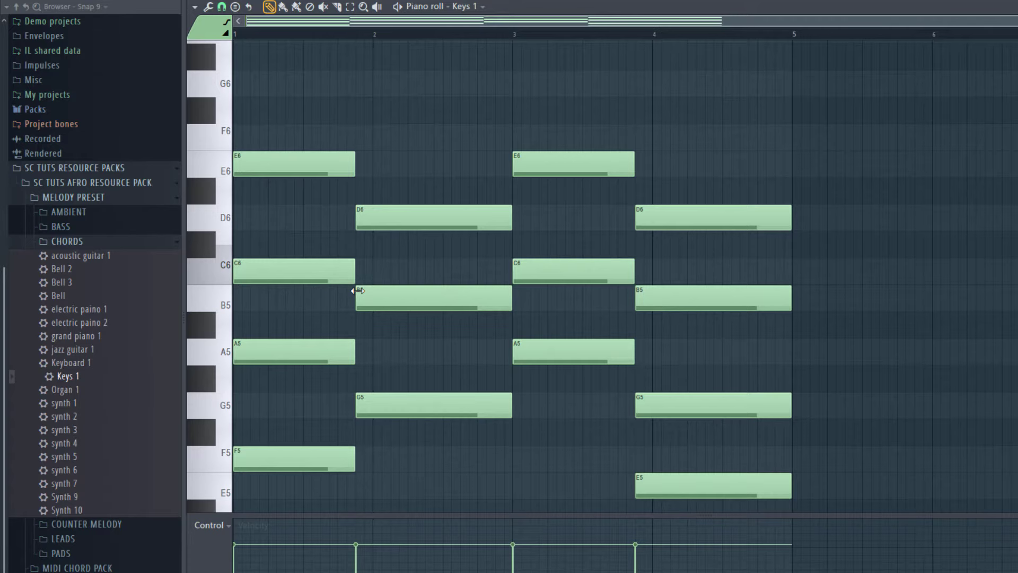
# Transpose all the Keys 1 chords down one octave and play them back.
pyautogui.hotkey('ctrl', 'Down')
pyautogui.scroll(-4, 350, 273)
pyautogui.press('space')
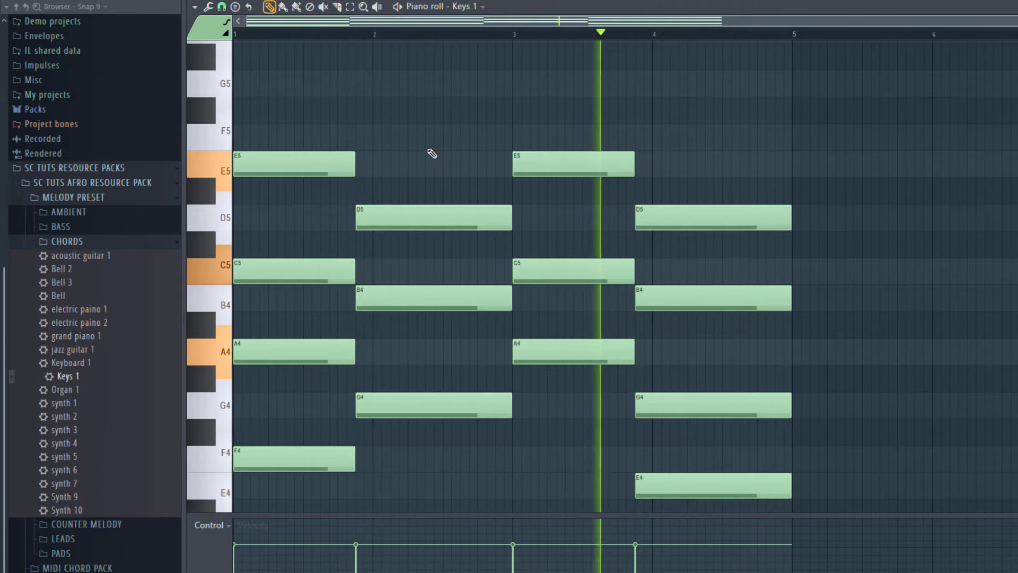
pyautogui.press('space')
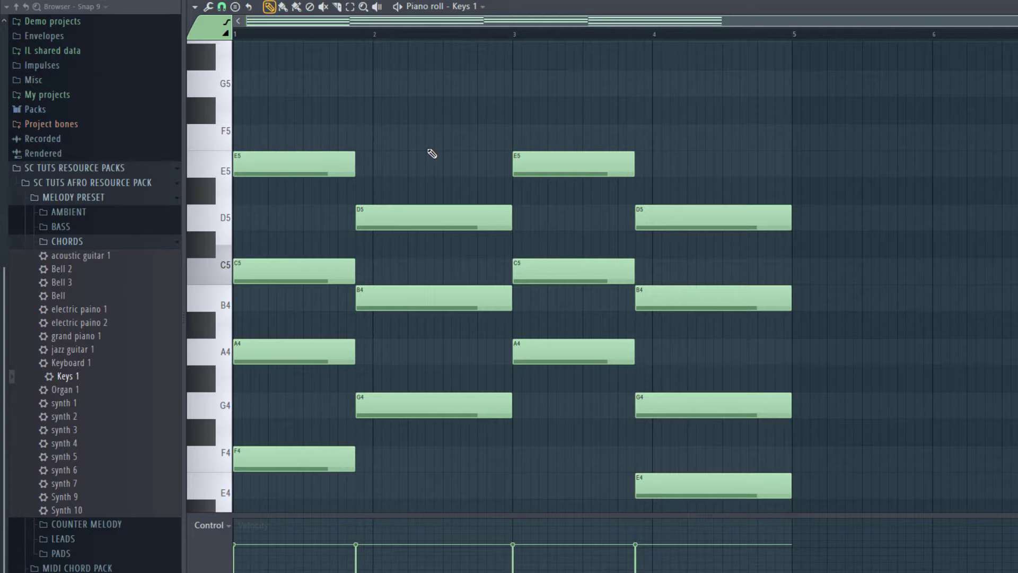
# Try the Keys 1 chords two octaves higher and audition them.
pyautogui.hotkey('ctrl', 'Up')
pyautogui.hotkey('ctrl', 'Up')
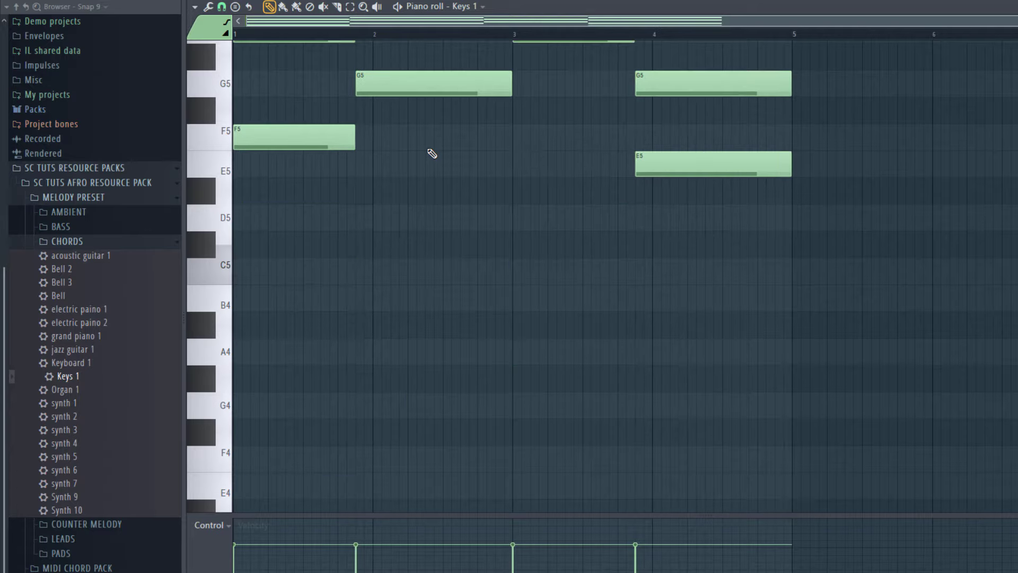
pyautogui.press('space')
pyautogui.scroll(4, 375, 221)
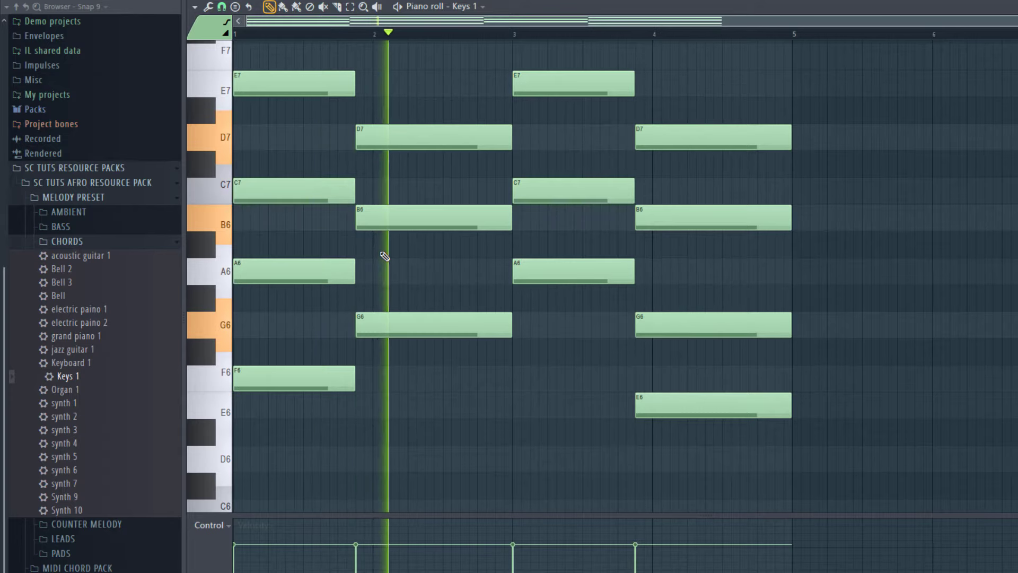
pyautogui.press('space')
# Lower the chords two octaves so their top note sits on E5, and play them back.
pyautogui.hotkey('ctrl', 'Down')
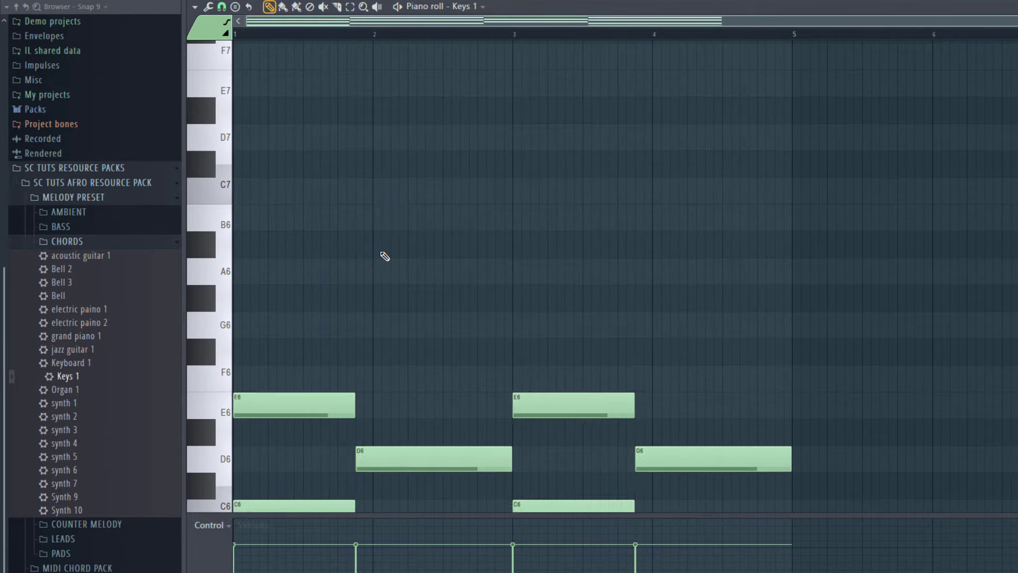
pyautogui.hotkey('ctrl', 'Down')
pyautogui.scroll(-6, 623, 195)
pyautogui.press('space')
pyautogui.scroll(-4, 615, 223)
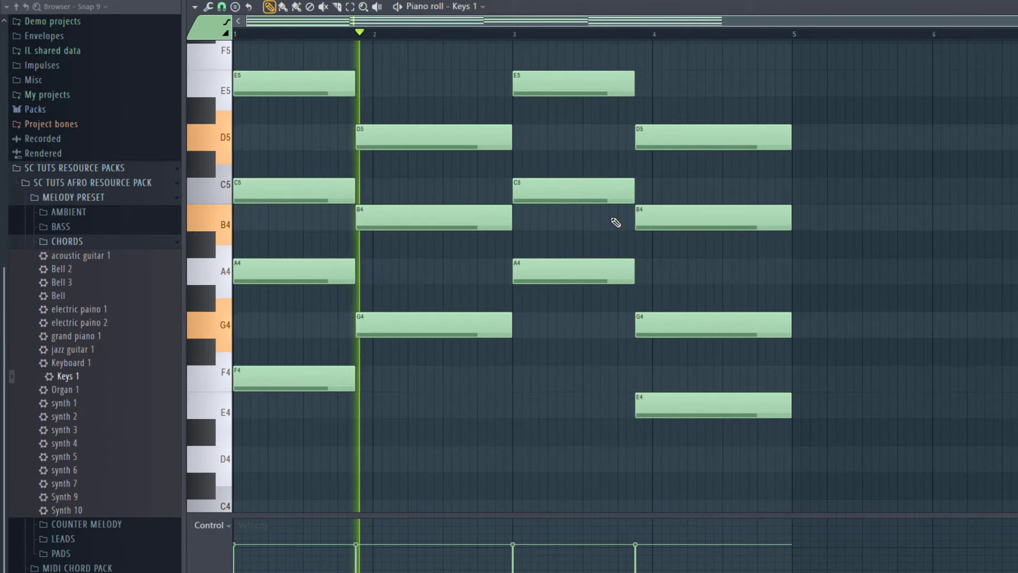
pyautogui.press('space')
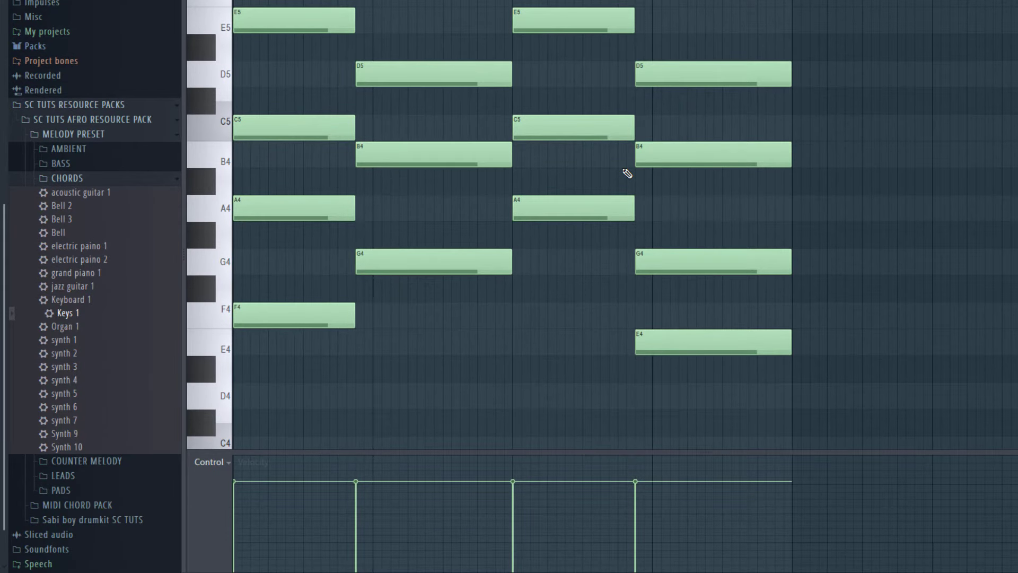
# Strum the chords' start velocities so the higher notes in each chord are softer, keeping Preserve end enabled.
pyautogui.hotkey('alt', 's')
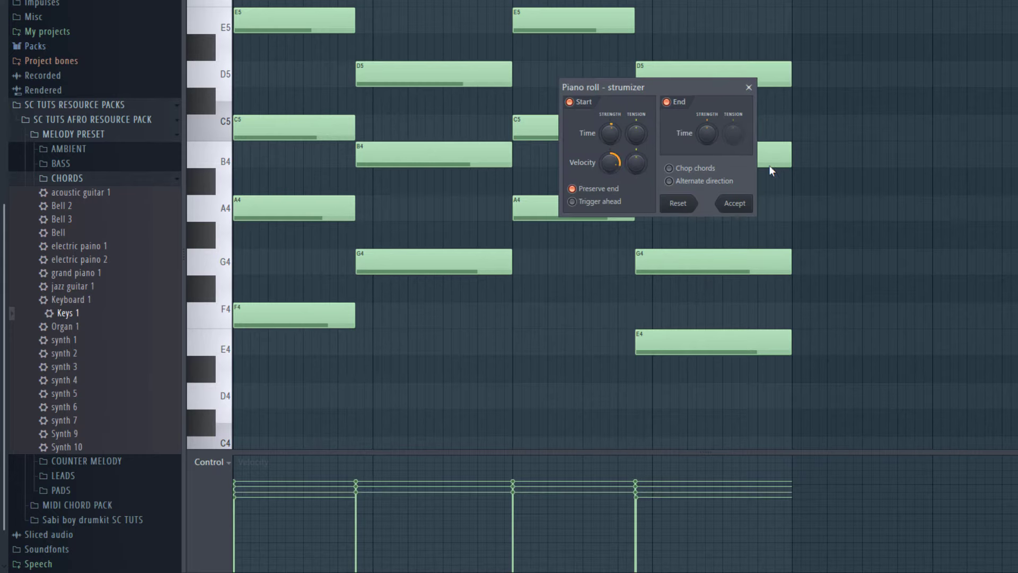
pyautogui.click(614, 190)
pyautogui.click(615, 189)
pyautogui.moveTo(612, 168); pyautogui.dragTo(612, 173)
pyautogui.moveTo(610, 163)
pyautogui.mouseDown()
pyautogui.moveTo(610, 147)
pyautogui.moveTo(610, 170)
pyautogui.mouseUp()
# Audition a strong strum start time, reduce it to a very slight strength, and accept the strumizer settings.
pyautogui.moveTo(610, 134); pyautogui.dragTo(609, 126)
pyautogui.press('space')
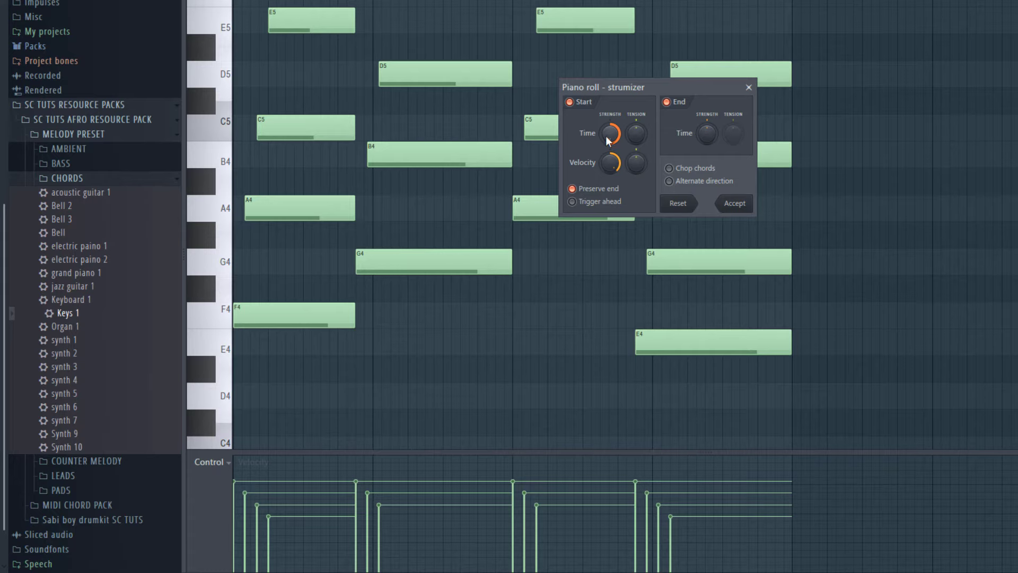
pyautogui.moveTo(608, 141)
pyautogui.mouseDown()
pyautogui.moveTo(608, 151)
pyautogui.moveTo(610, 130)
pyautogui.mouseUp()
pyautogui.press('space')
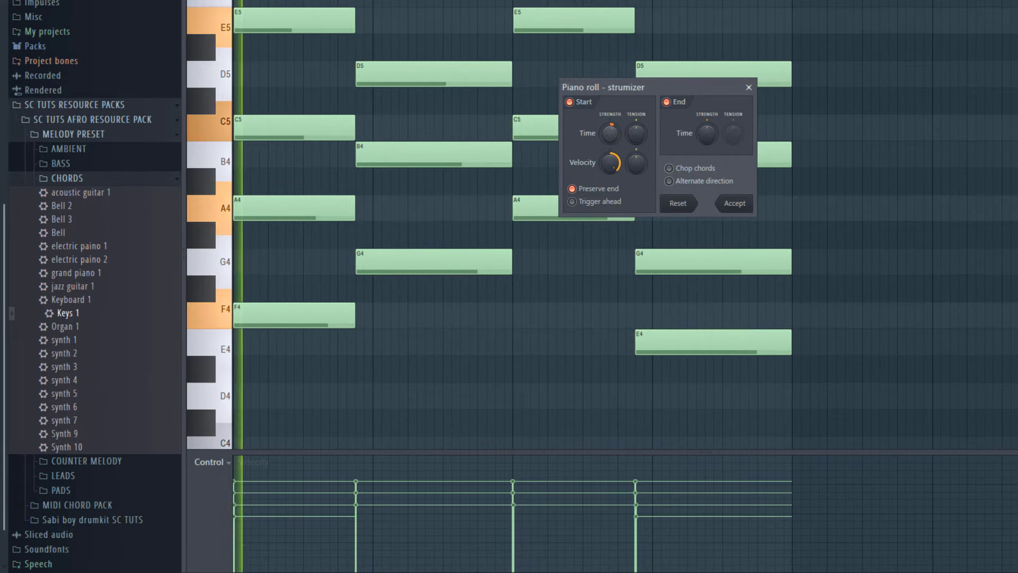
pyautogui.click(735, 204)
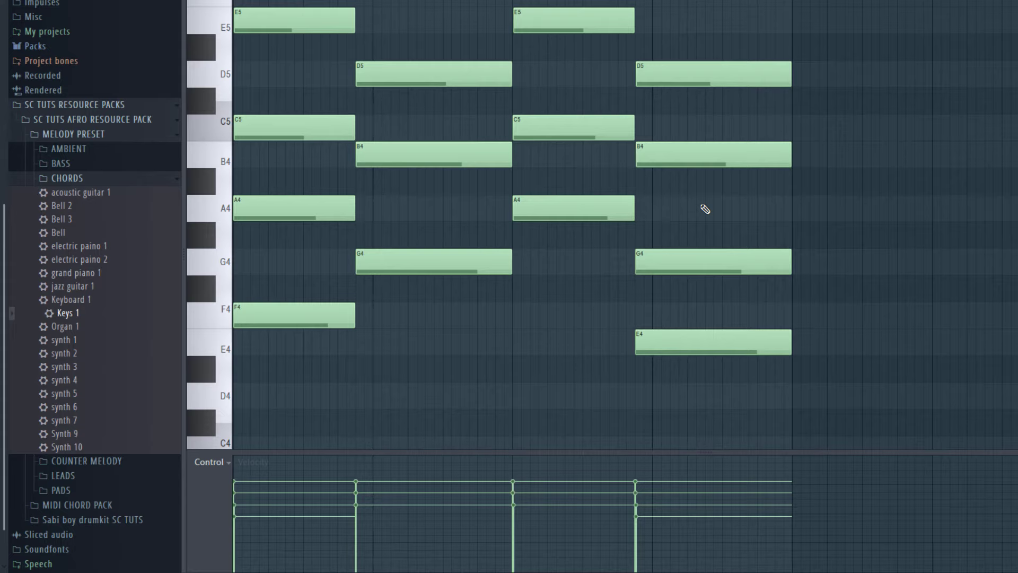
# Scale down the chords' velocities with the level scaling Multiply control, auditioning the level before accepting.
pyautogui.hotkey('alt', 'x')
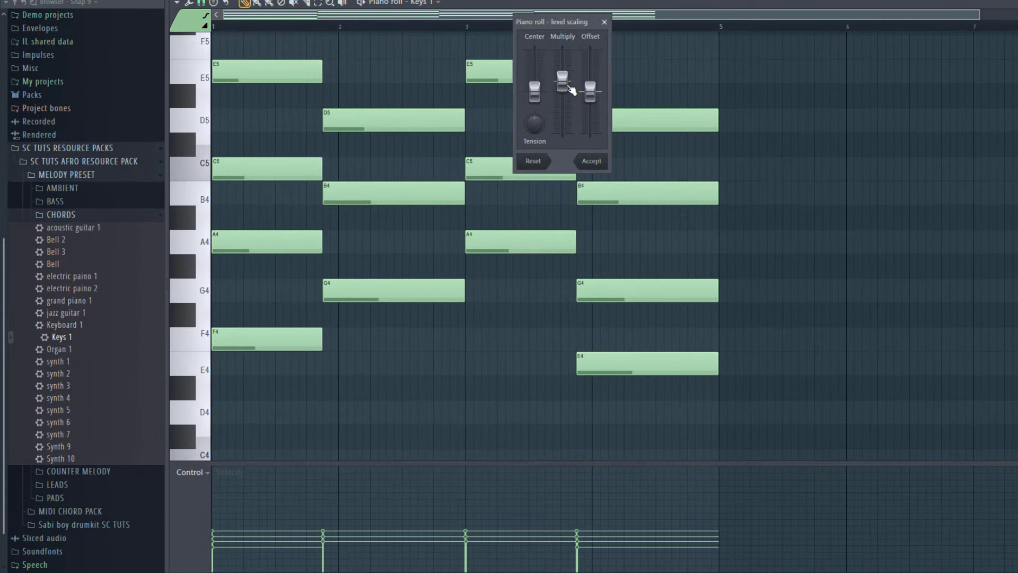
pyautogui.moveTo(571, 90); pyautogui.dragTo(571, 83)
pyautogui.press('space')
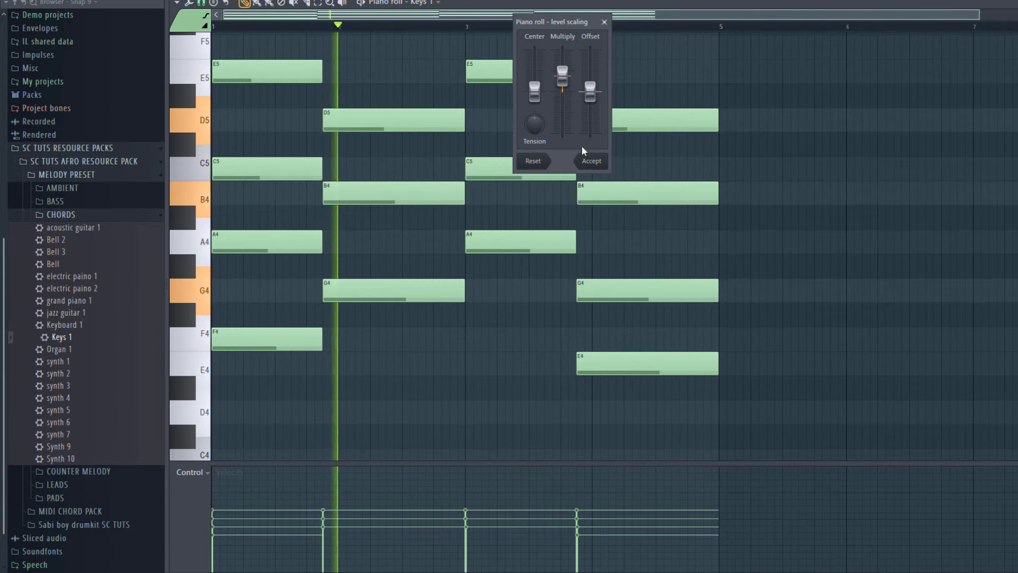
pyautogui.press('space')
pyautogui.moveTo(562, 76); pyautogui.dragTo(562, 73)
pyautogui.press('space')
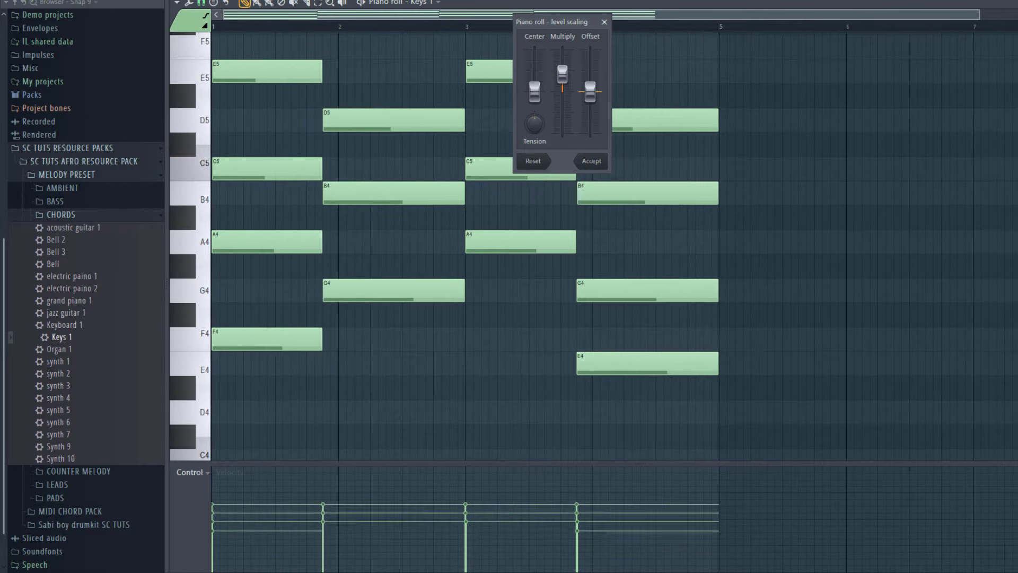
pyautogui.click(589, 160)
# Play back the Keys 1 chords with the channel rack shown, and return to the piano roll.
pyautogui.press('F6')
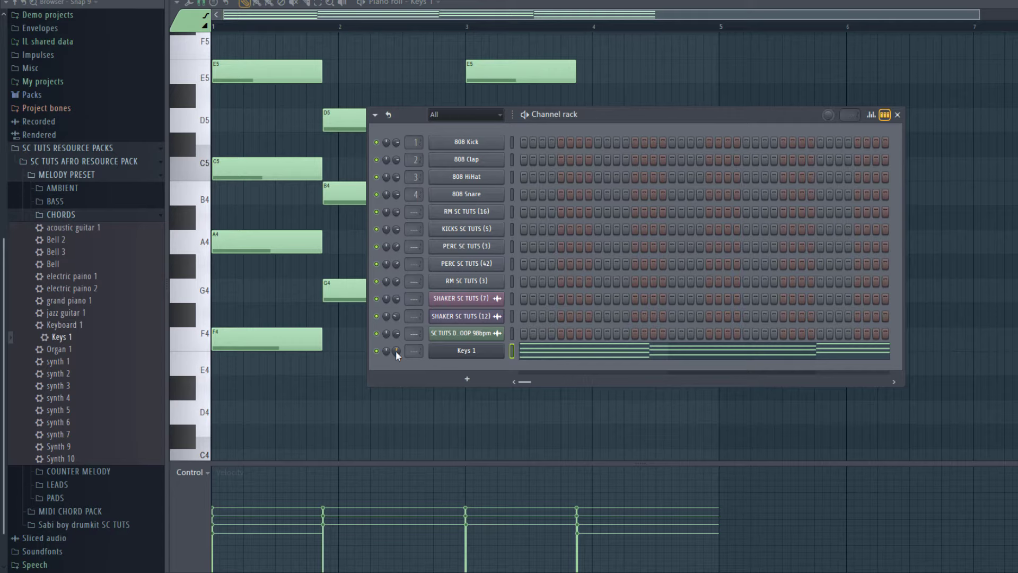
pyautogui.press('space')
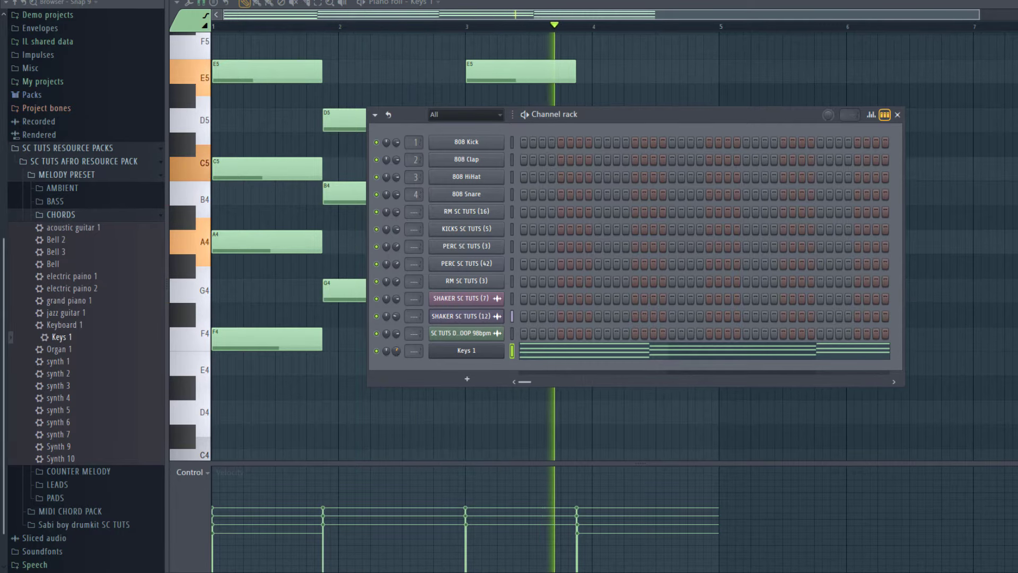
pyautogui.press('F6')
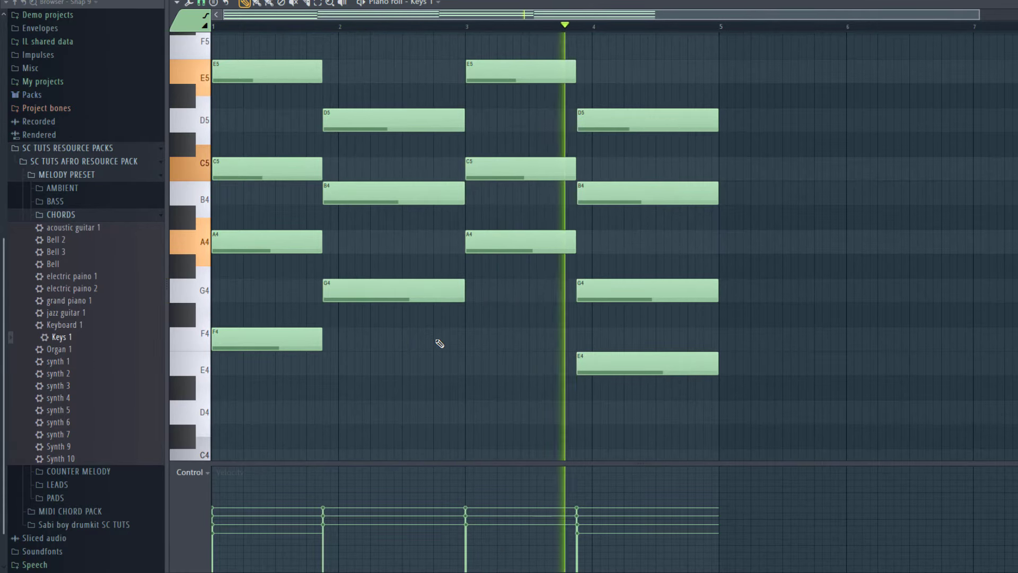
pyautogui.press('space')
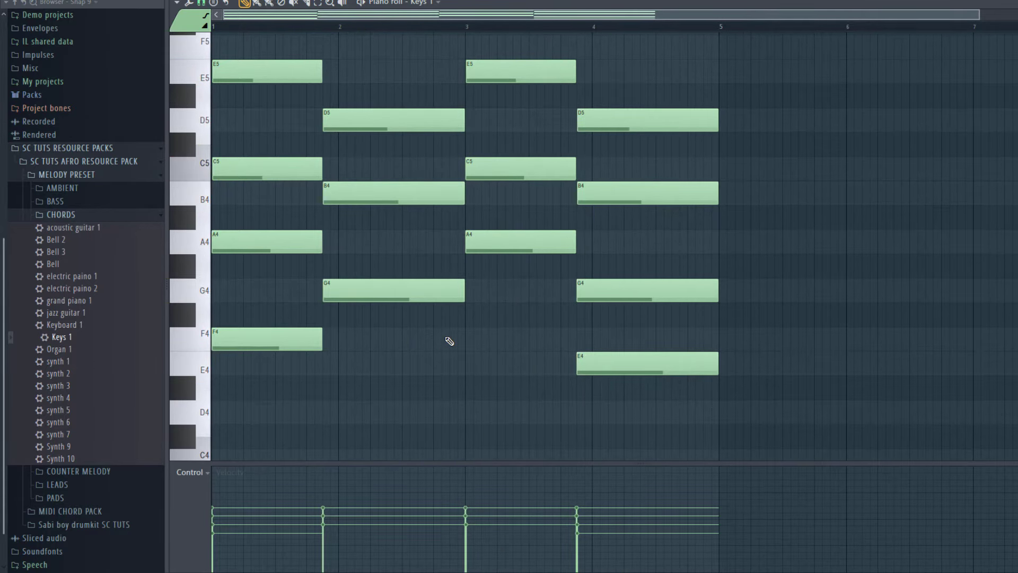
# Select all four bars of chords and duplicate them once so they also fill bars 5 to 8.
pyautogui.keyDown('ctrl'); pyautogui.scroll(-1, 449, 341); pyautogui.keyUp('ctrl')
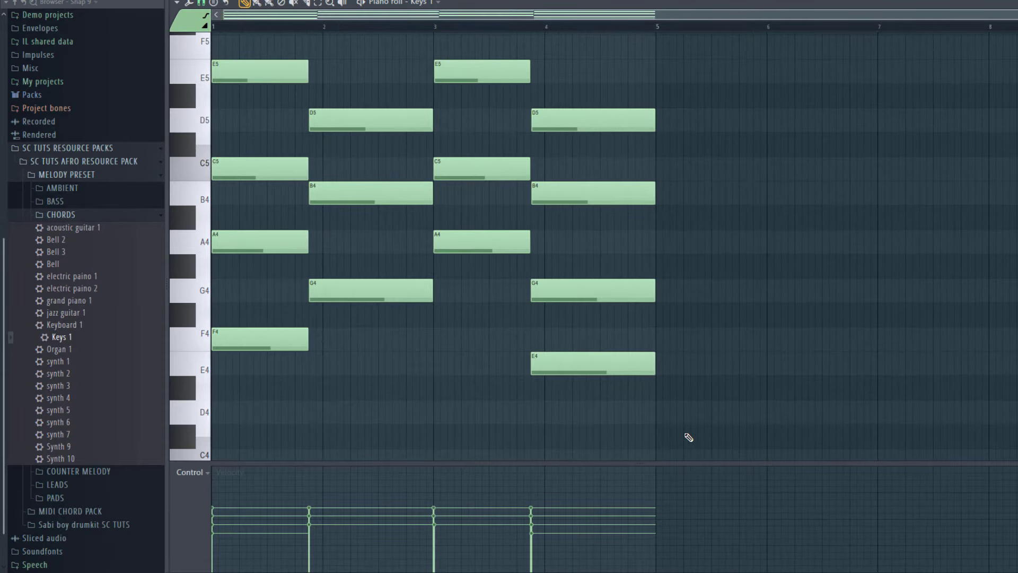
pyautogui.moveTo(689, 437); pyautogui.dragTo(212, 35)
pyautogui.scroll(-3, 346, 245)
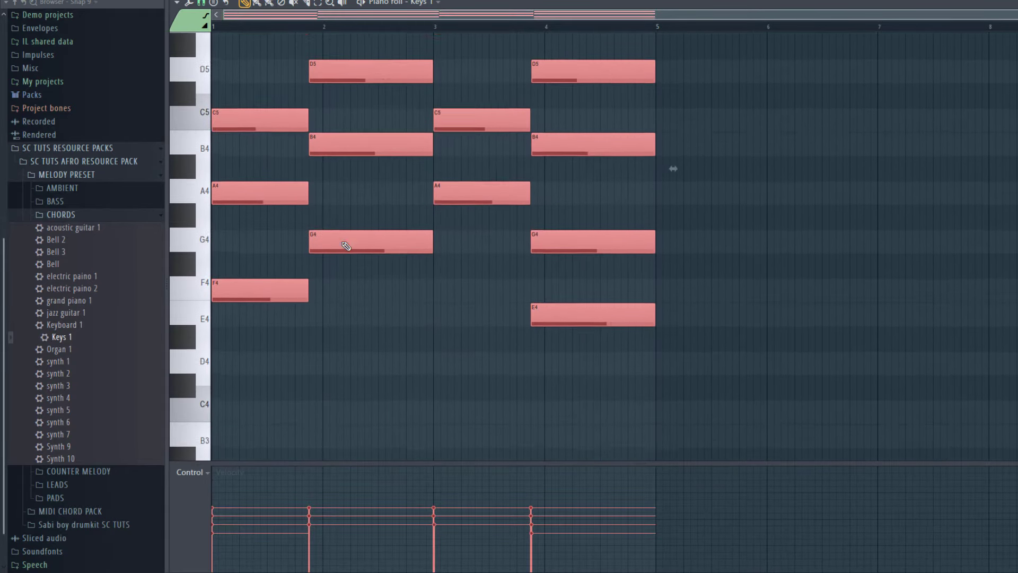
pyautogui.scroll(3, 346, 246)
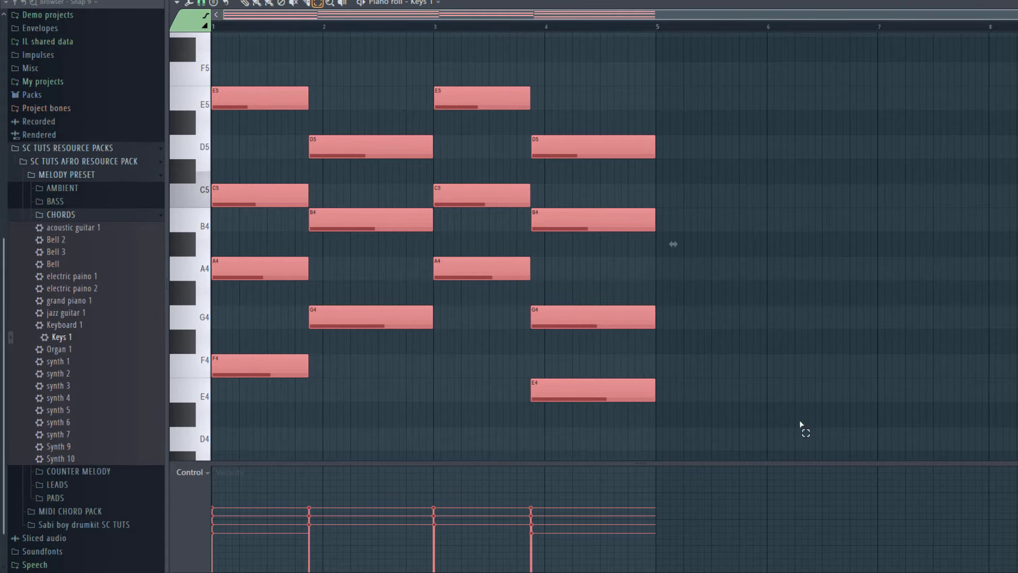
pyautogui.moveTo(742, 452); pyautogui.dragTo(217, 53)
pyautogui.keyDown('shift'); pyautogui.moveTo(256, 367); pyautogui.dragTo(682, 367); pyautogui.keyUp('shift')
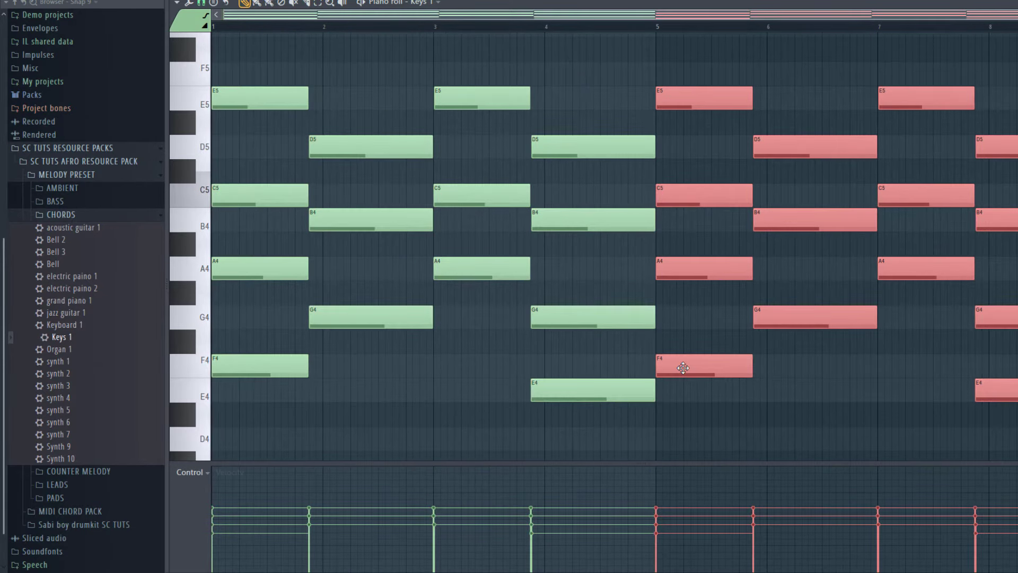
pyautogui.hotkey('ctrl', 'z')
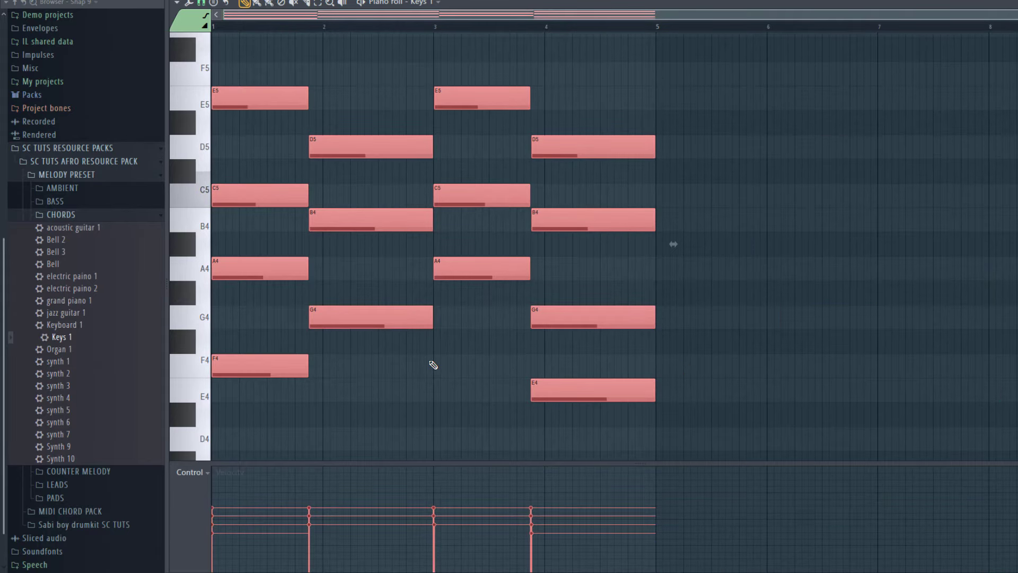
pyautogui.hotkey('ctrl', 'b')
pyautogui.scroll(-2, 535, 351)
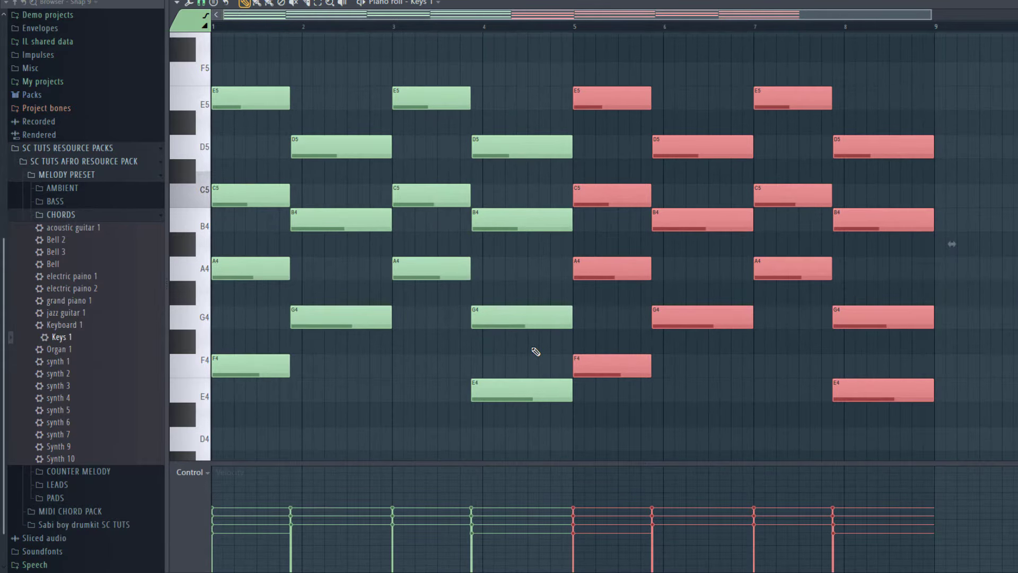
pyautogui.click(711, 405)
# In the playlist, duplicate the Track 1 and Track 2 drum clips so they extend through bar 8.
pyautogui.press('F5')
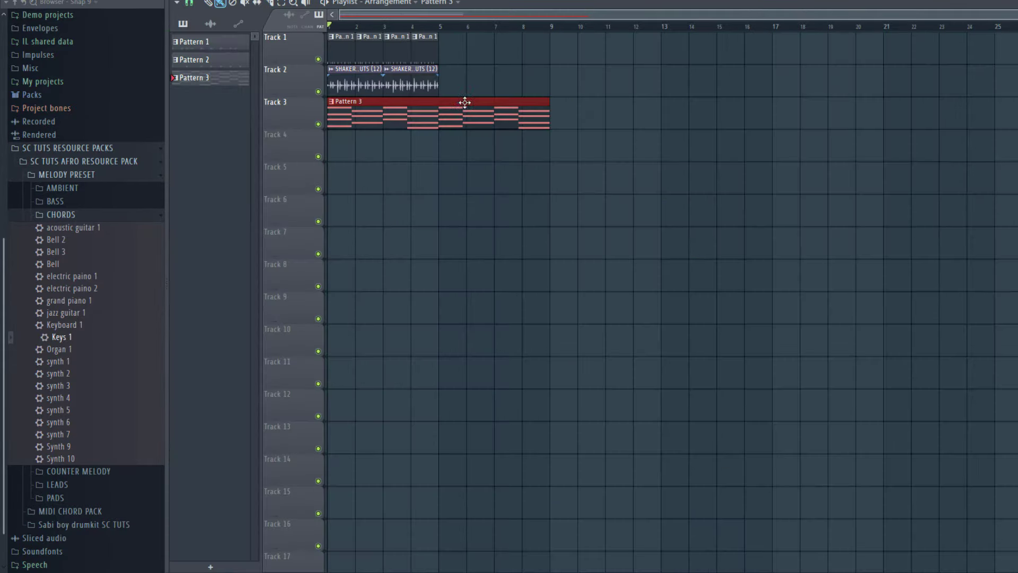
pyautogui.moveTo(472, 96); pyautogui.dragTo(301, 35)
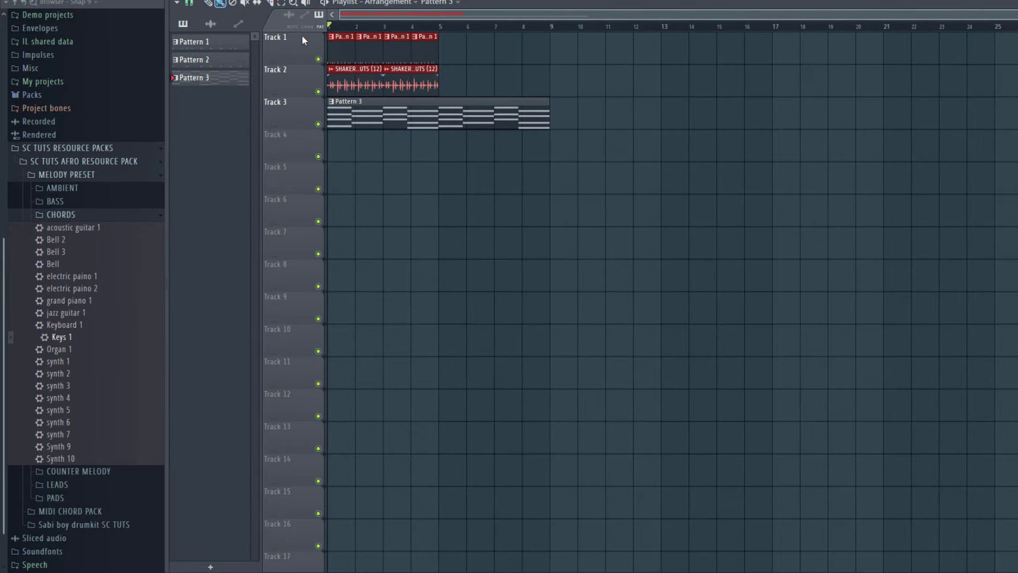
pyautogui.hotkey('ctrl', 'b')
pyautogui.click(493, 206)
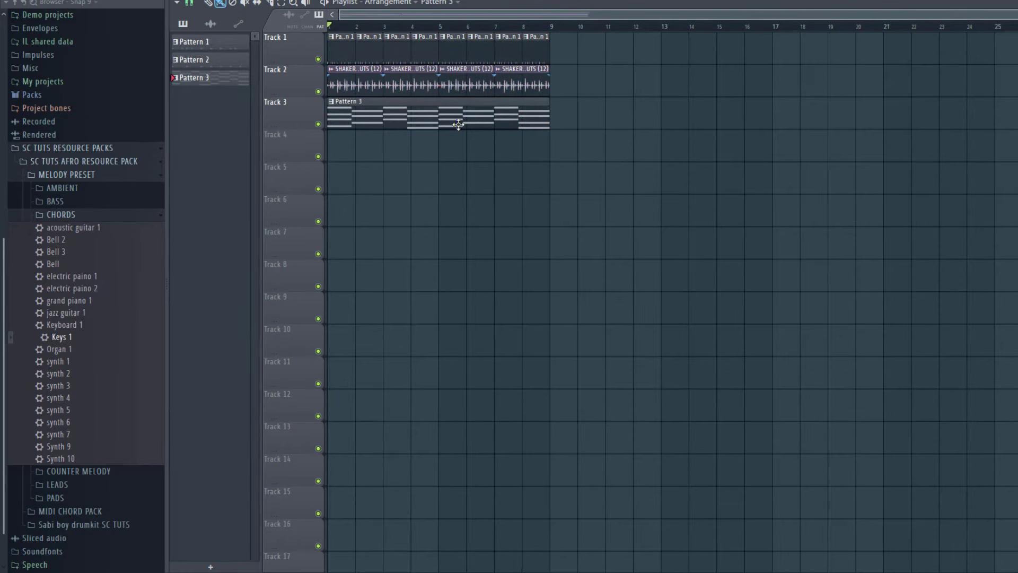
# Play the arrangement from bar 5 with the Pattern 3 chords open in the piano roll.
pyautogui.click(449, 31)
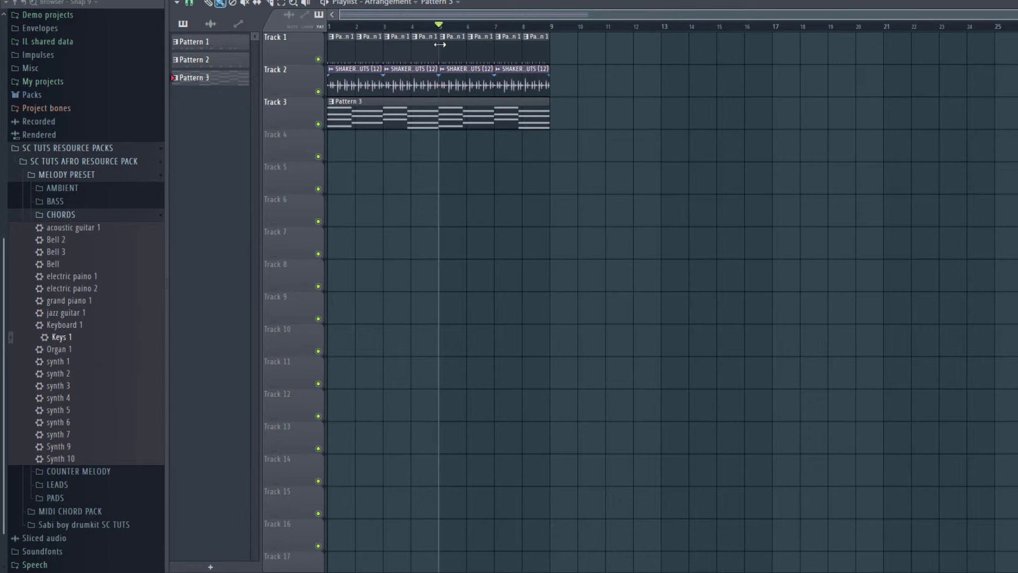
pyautogui.doubleClick(448, 122)
pyautogui.press('space')
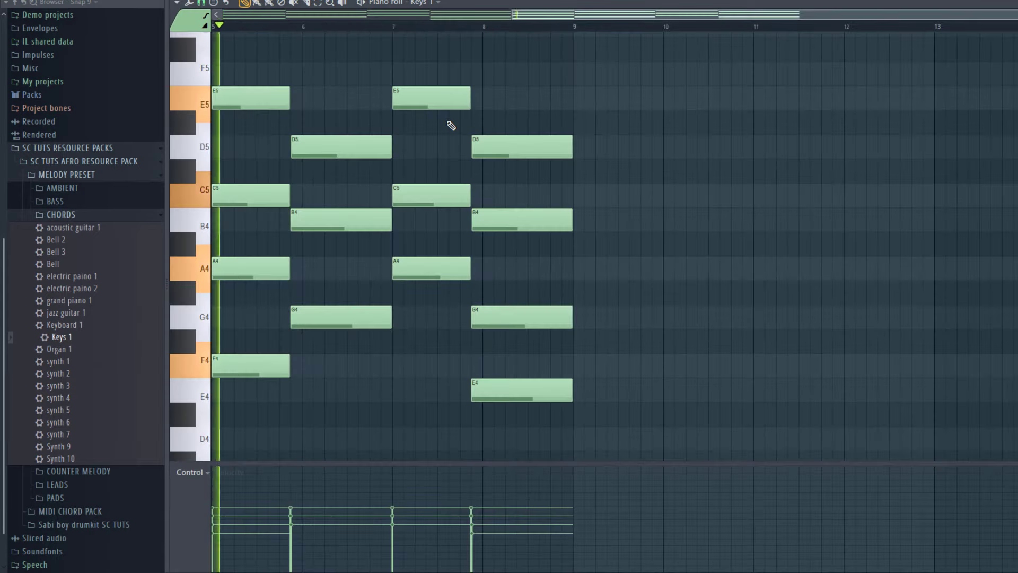
pyautogui.keyDown('ctrl'); pyautogui.scroll(2, 795, 117); pyautogui.keyUp('ctrl')
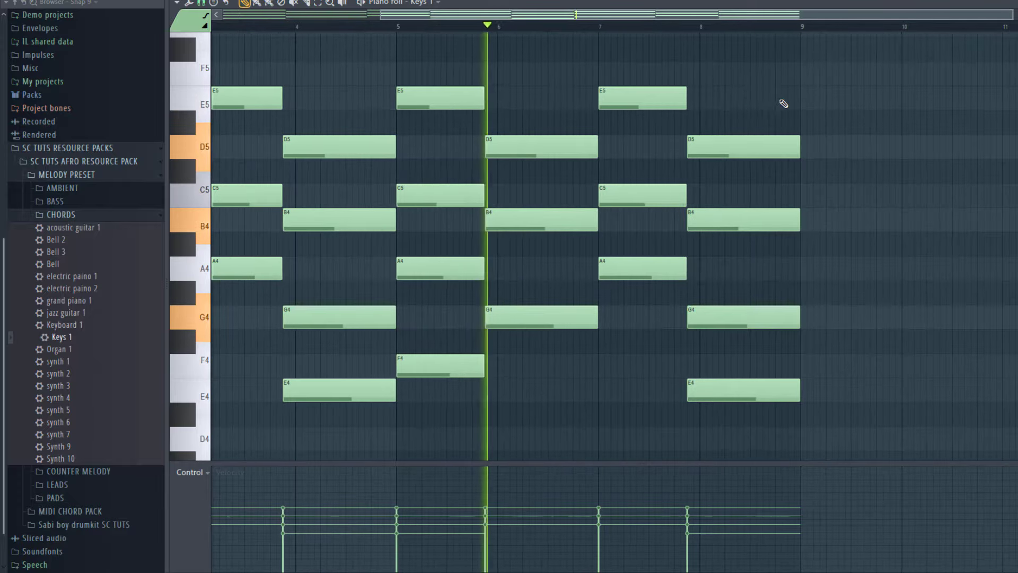
# Split the final chord of the progression into two parts and play back the ending.
pyautogui.keyDown('ctrl'); pyautogui.moveTo(745, 64); pyautogui.dragTo(798, 393); pyautogui.keyUp('ctrl')
pyautogui.click(864, 361)
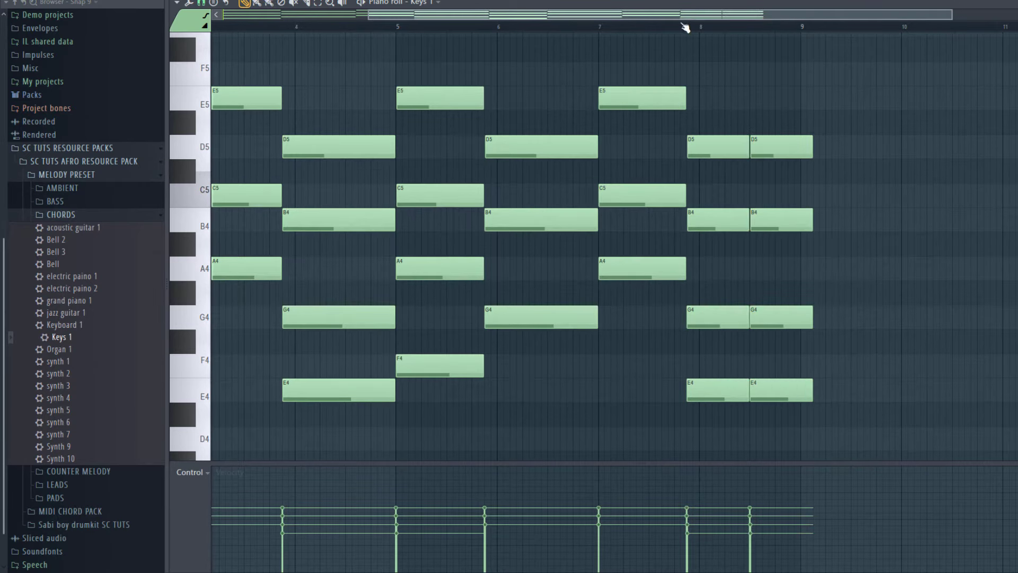
pyautogui.click(662, 26)
pyautogui.press('space')
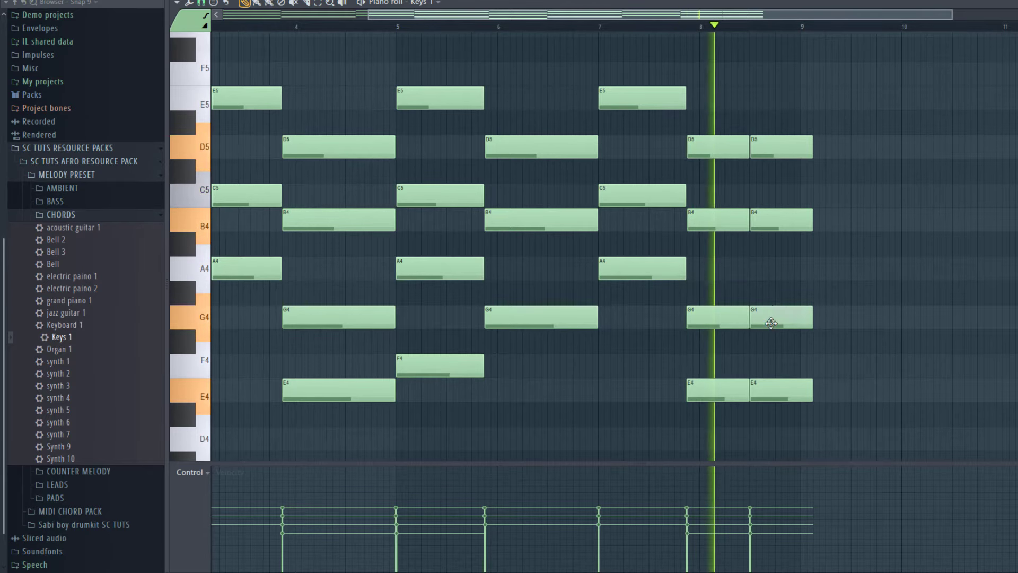
# Raise the G4 in the last chord's second part to A4 and play the progression from the start.
pyautogui.moveTo(771, 322); pyautogui.dragTo(769, 267)
pyautogui.press('space')
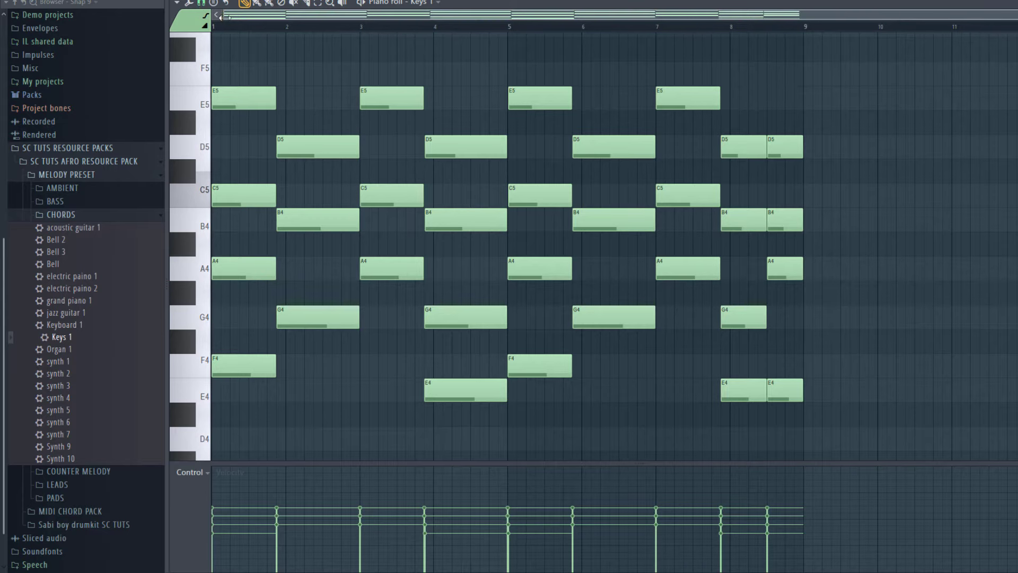
pyautogui.press('space')
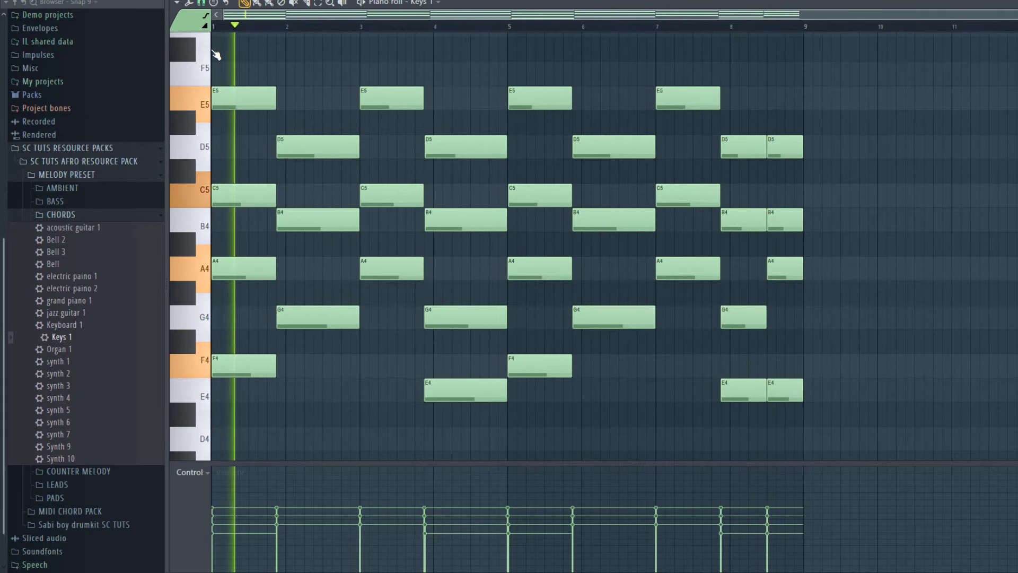
pyautogui.press('space')
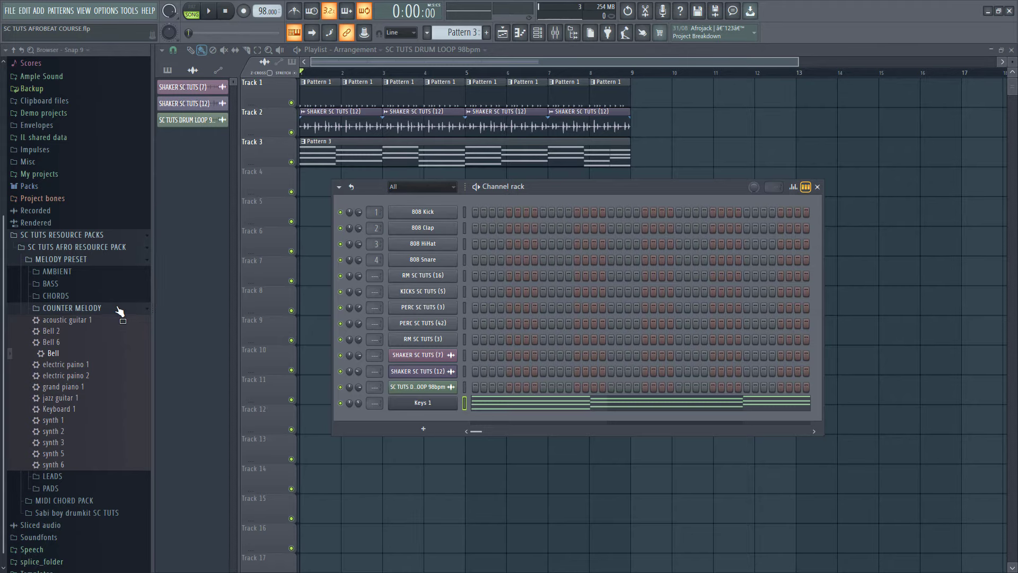
# Add the Bell 2 preset from the LEADS folder as a new channel below Keys 1 and audition a few notes.
pyautogui.scroll(4, 119, 312)
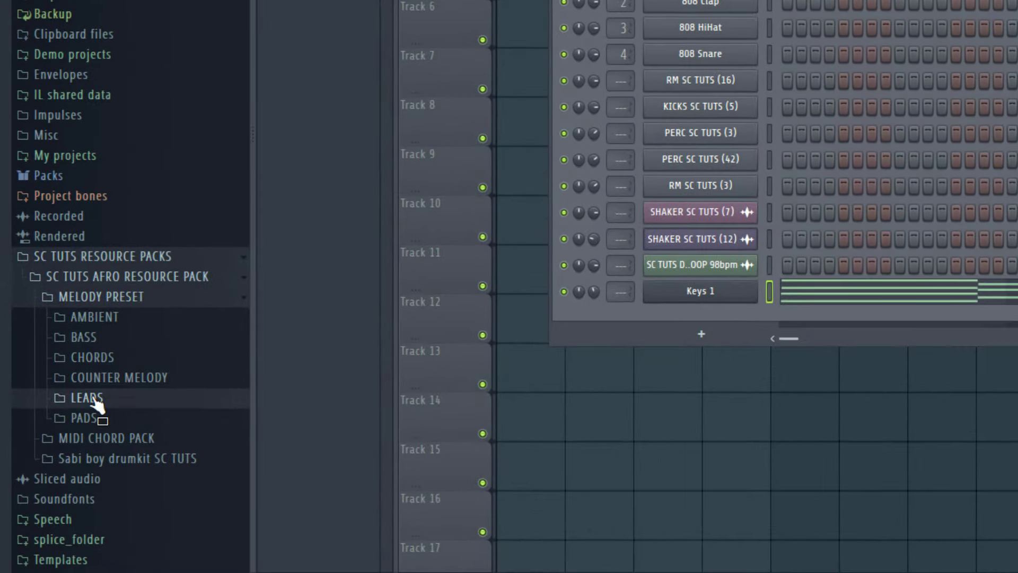
pyautogui.click(96, 402)
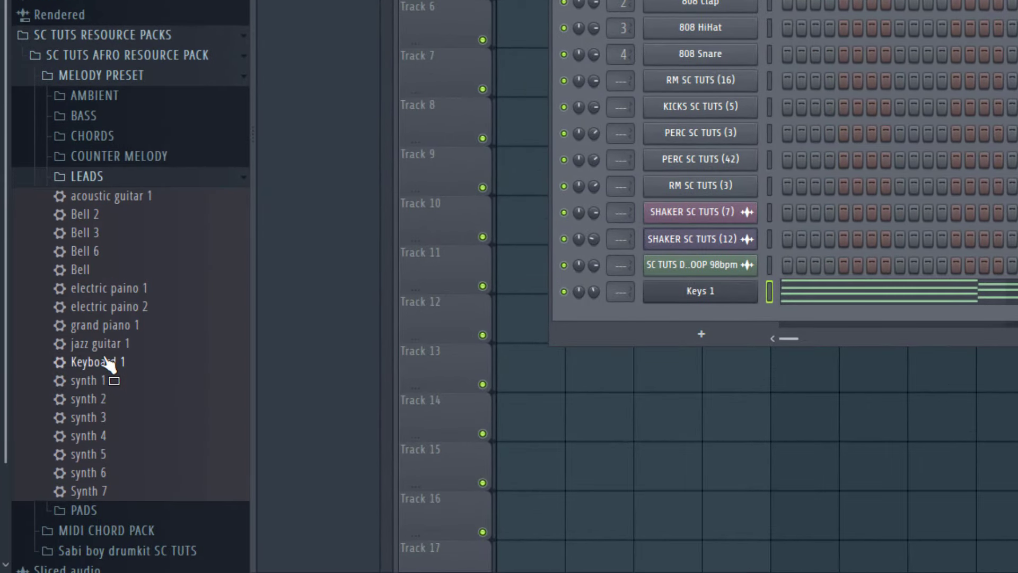
pyautogui.moveTo(108, 361); pyautogui.dragTo(125, 407)
pyautogui.click(107, 199)
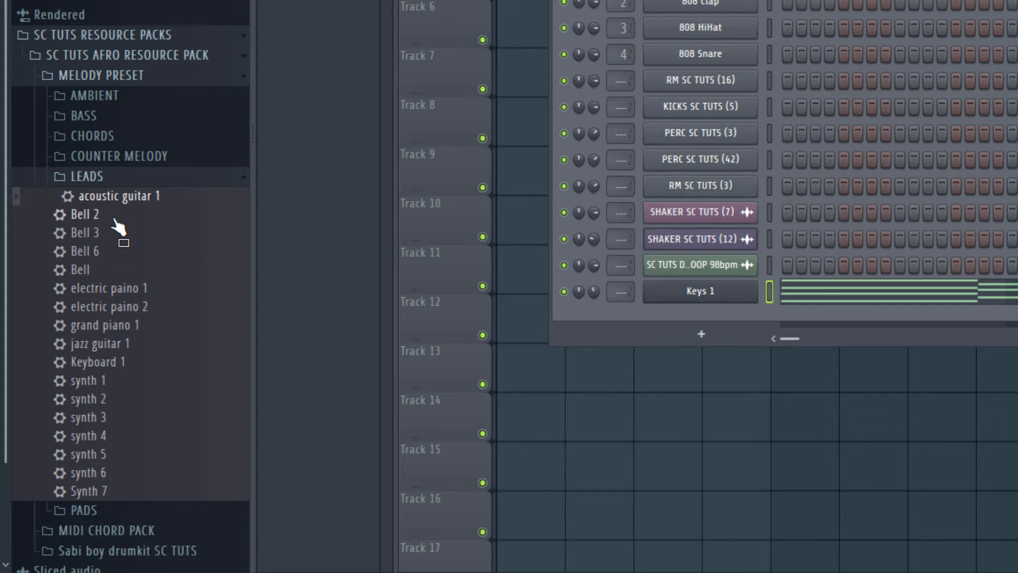
pyautogui.click(112, 218)
pyautogui.moveTo(114, 228); pyautogui.dragTo(696, 313)
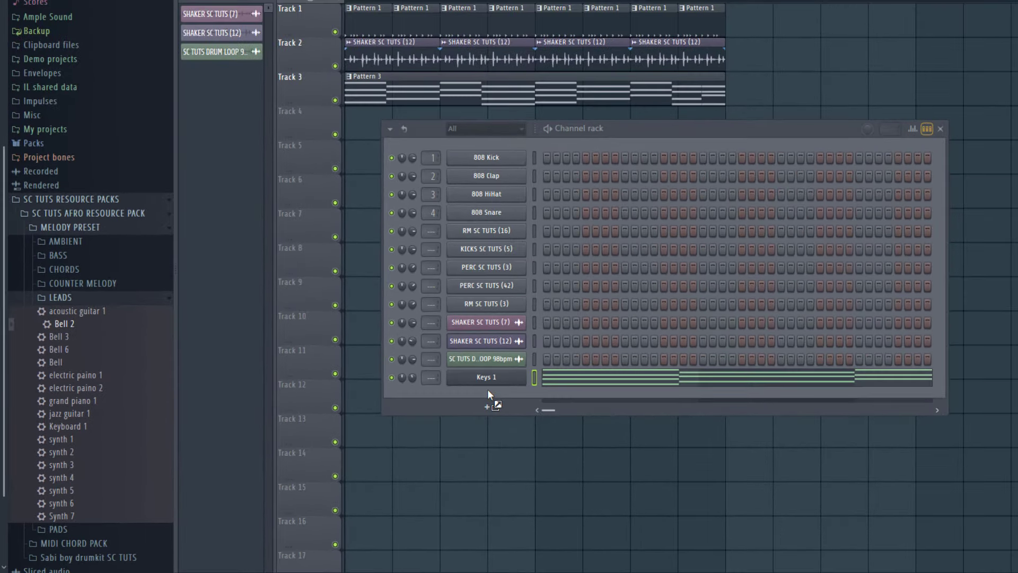
pyautogui.press('z')
pyautogui.press('x')
pyautogui.press('c')
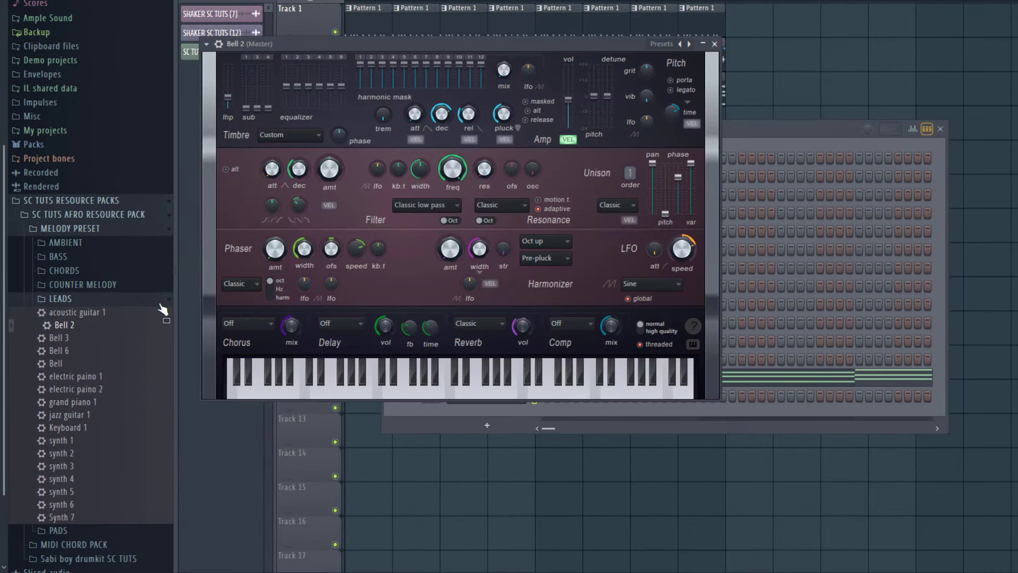
# Move the Bell 2 plugin window clear of the channel rack and replace the Bell 2 channel with the Bell 3 preset.
pyautogui.moveTo(634, 44); pyautogui.dragTo(982, 19)
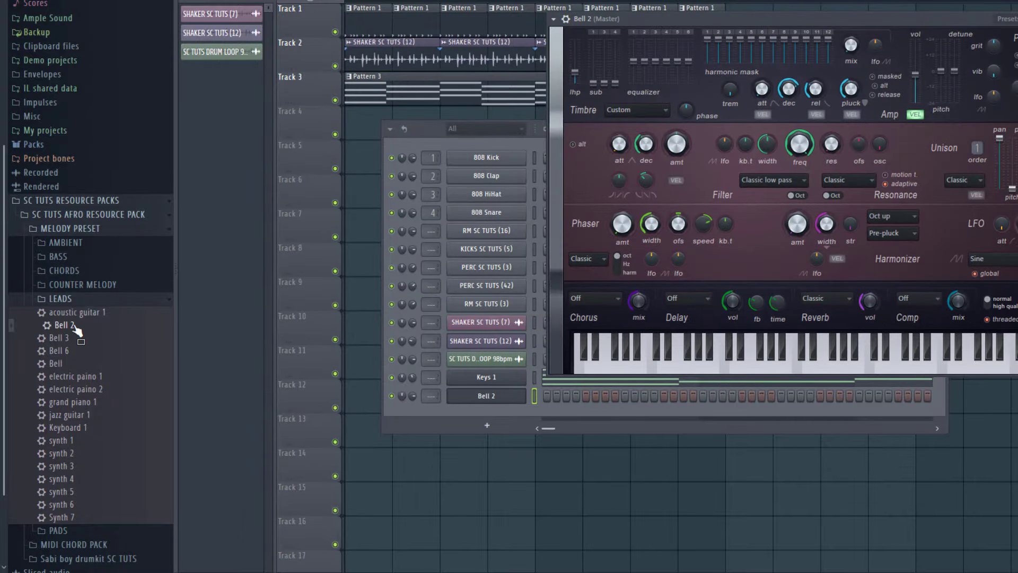
pyautogui.moveTo(64, 338); pyautogui.dragTo(488, 393)
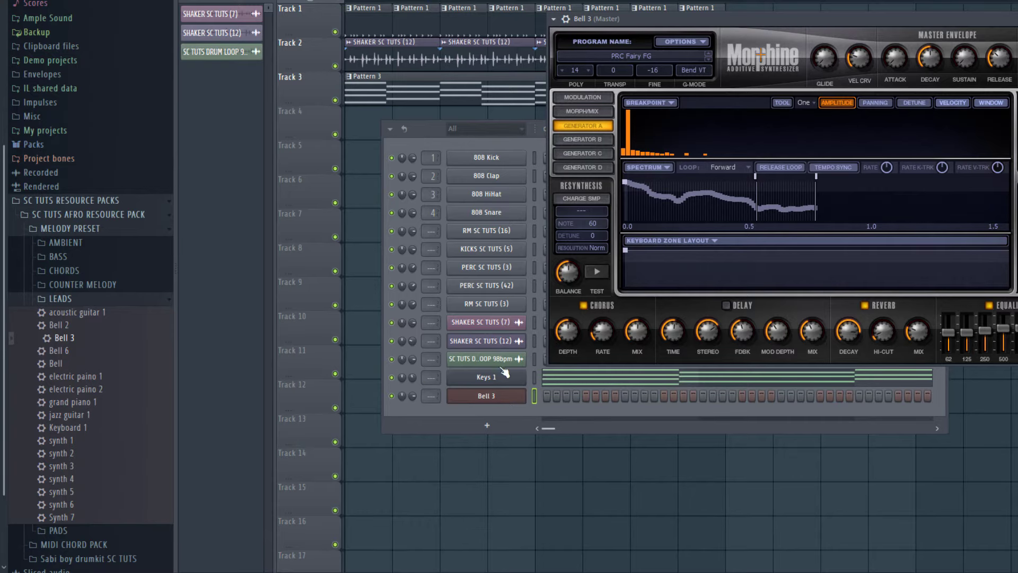
pyautogui.click(537, 380)
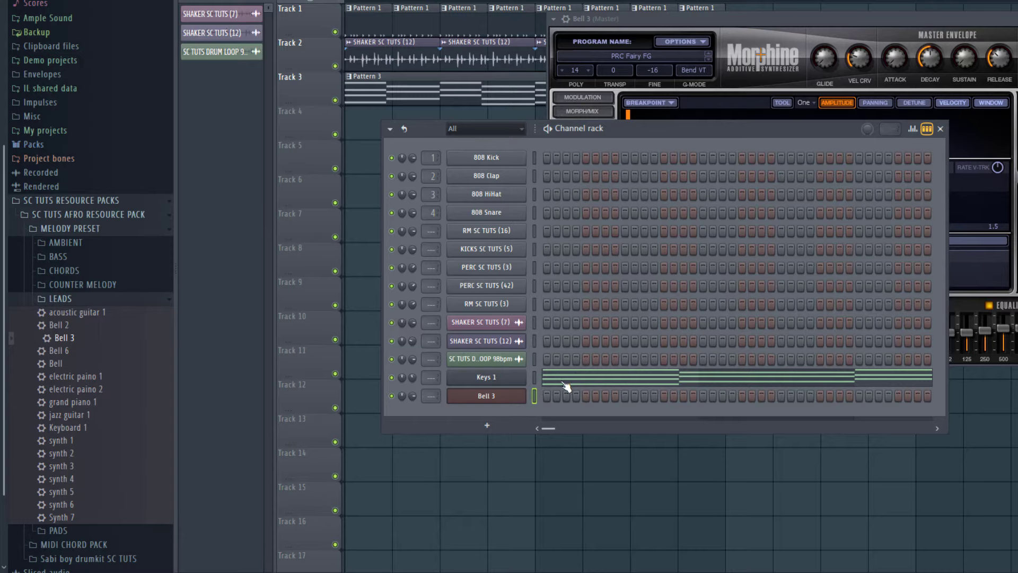
# Open the Bell 3 channel's piano roll and check the Ghost channels helper setting.
pyautogui.rightClick(483, 398)
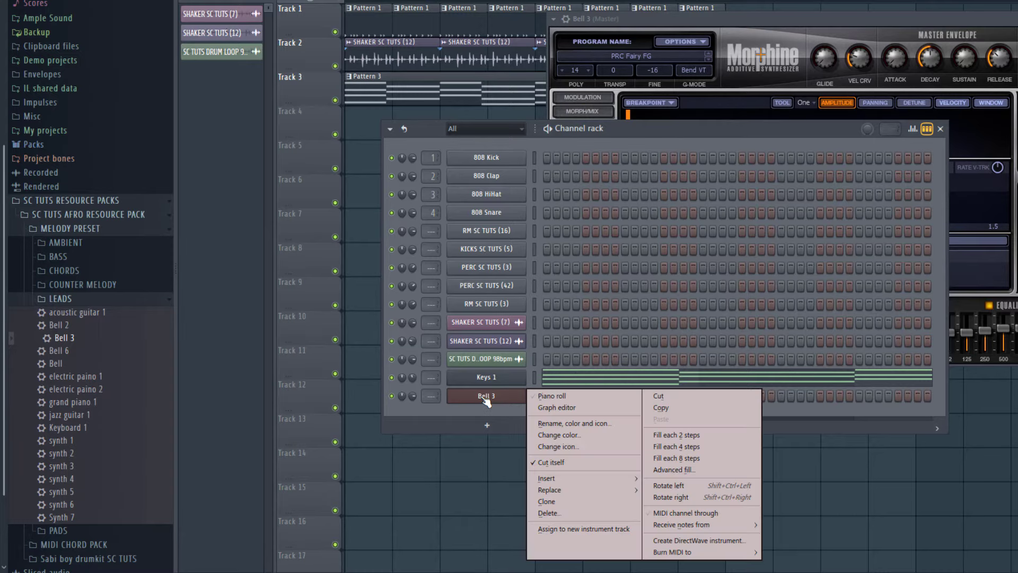
pyautogui.click(562, 396)
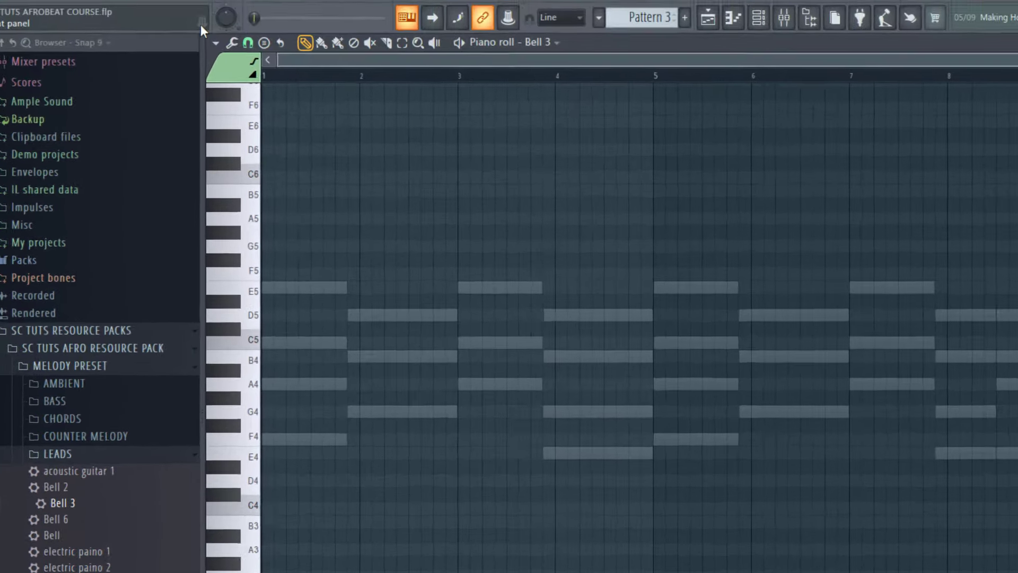
pyautogui.click(216, 43)
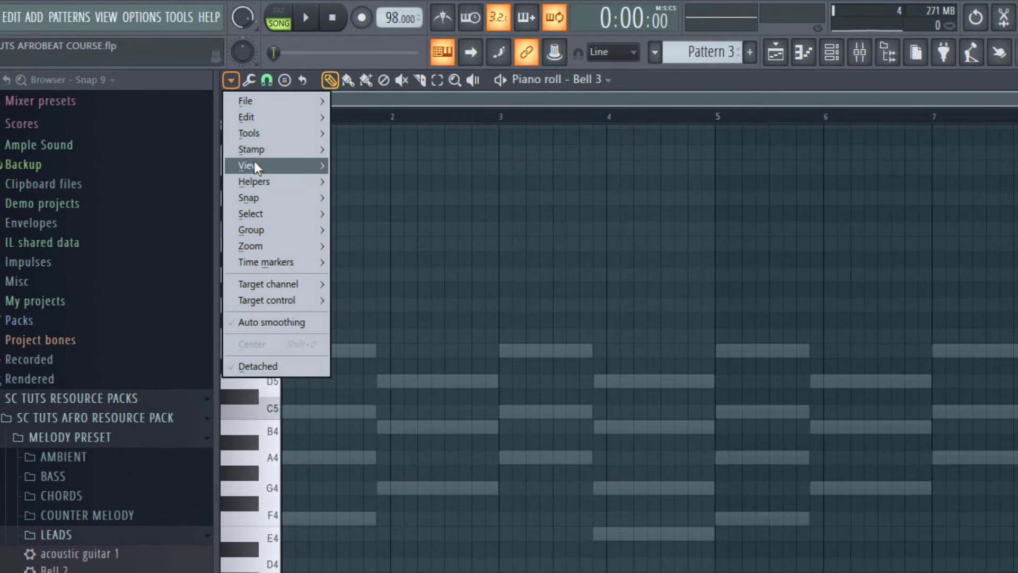
pyautogui.moveTo(256, 183)
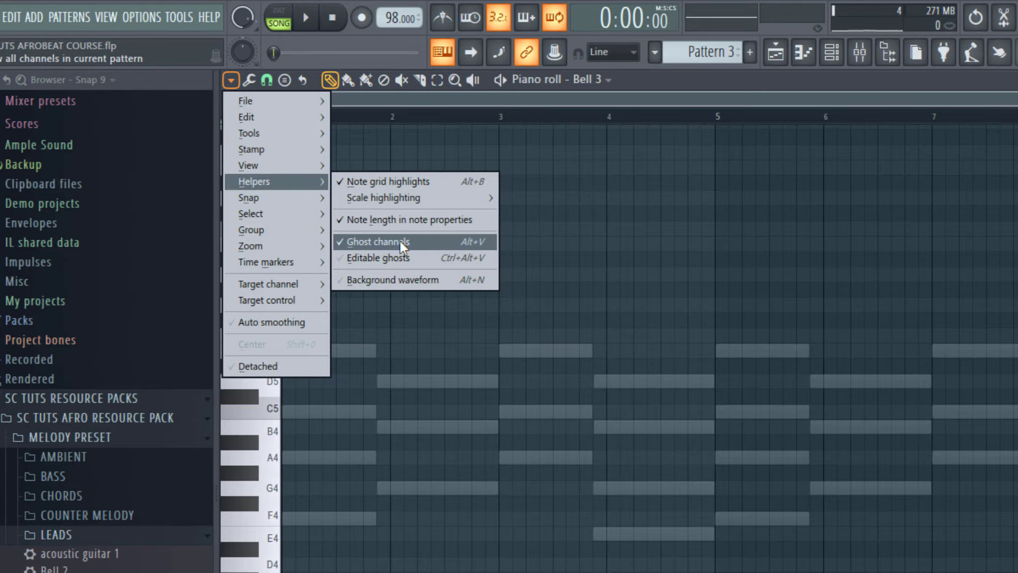
pyautogui.click(579, 98)
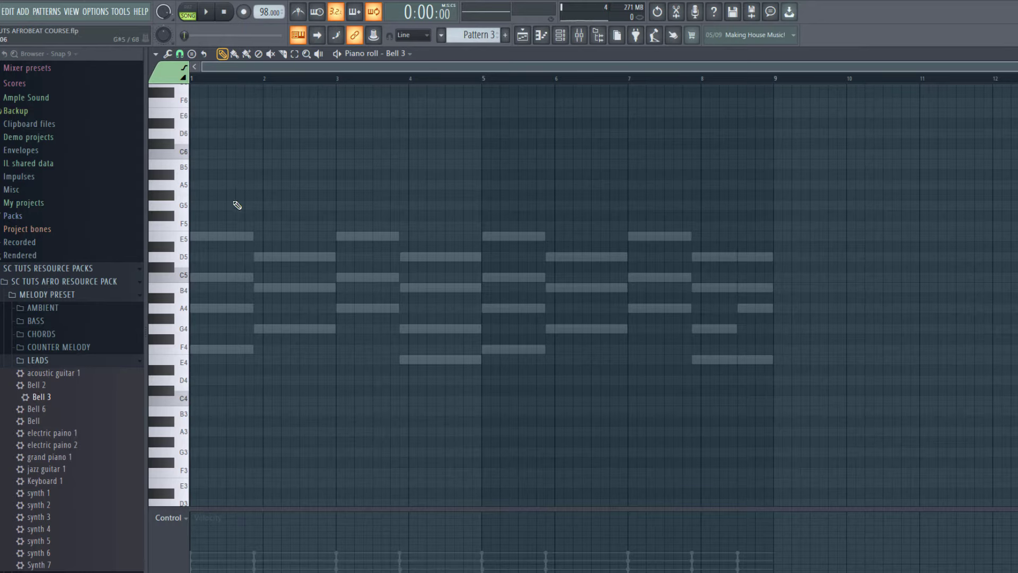
# Play the start of the chord progression briefly and set the piano roll snap to 1/4 beat.
pyautogui.press('space')
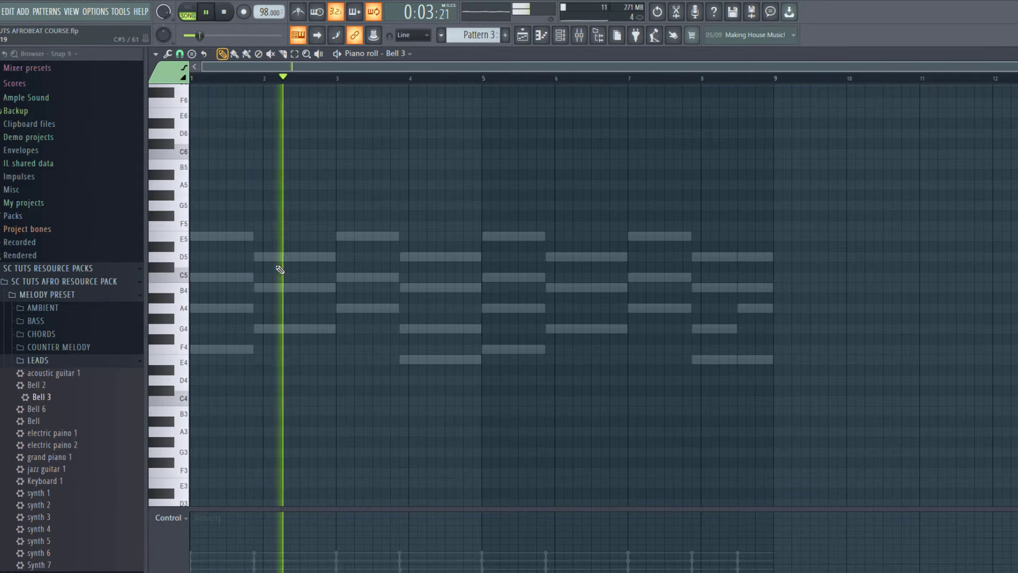
pyautogui.press('space')
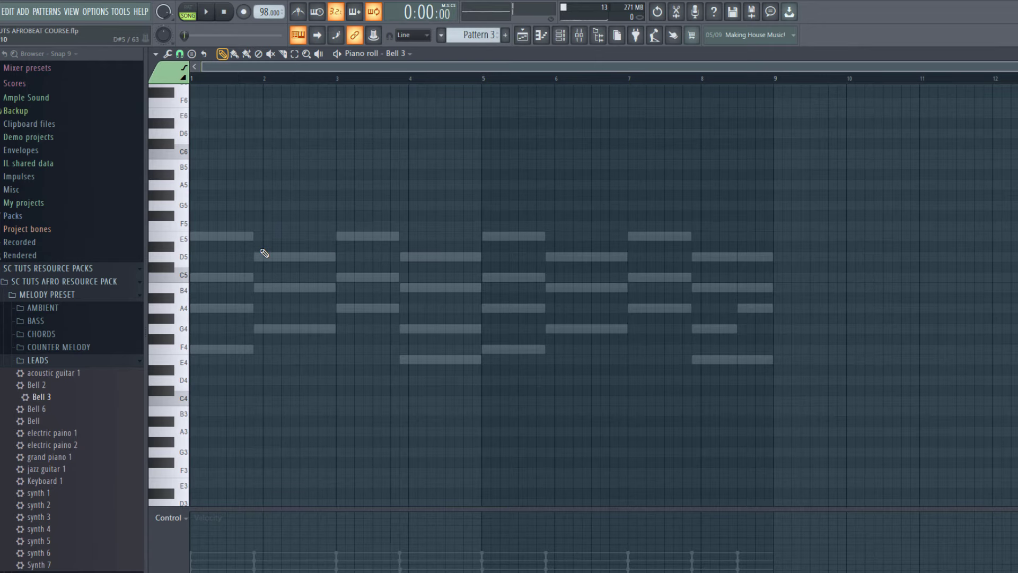
pyautogui.scroll(3, 387, 97)
pyautogui.scroll(2, 370, 72)
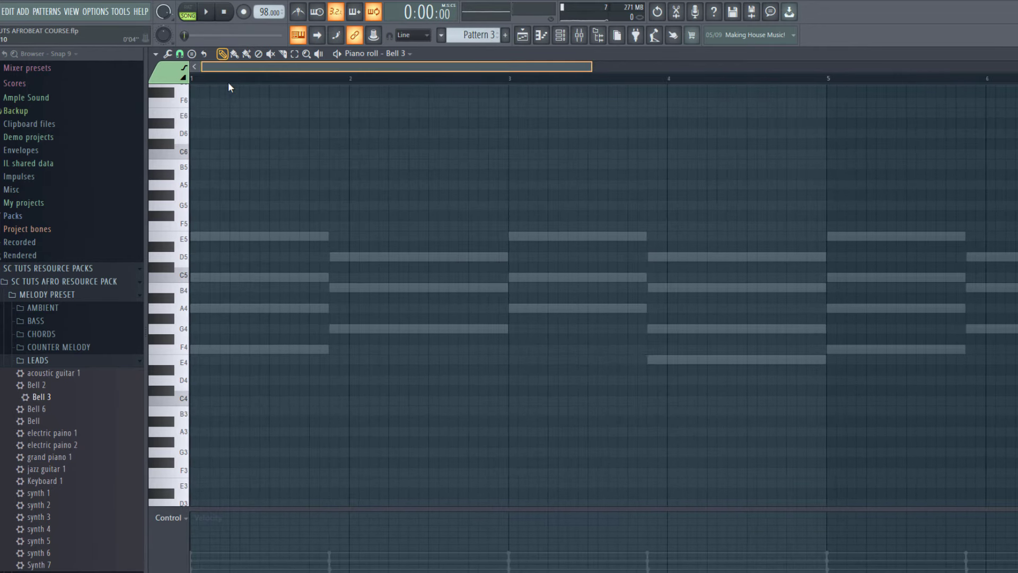
pyautogui.click(183, 55)
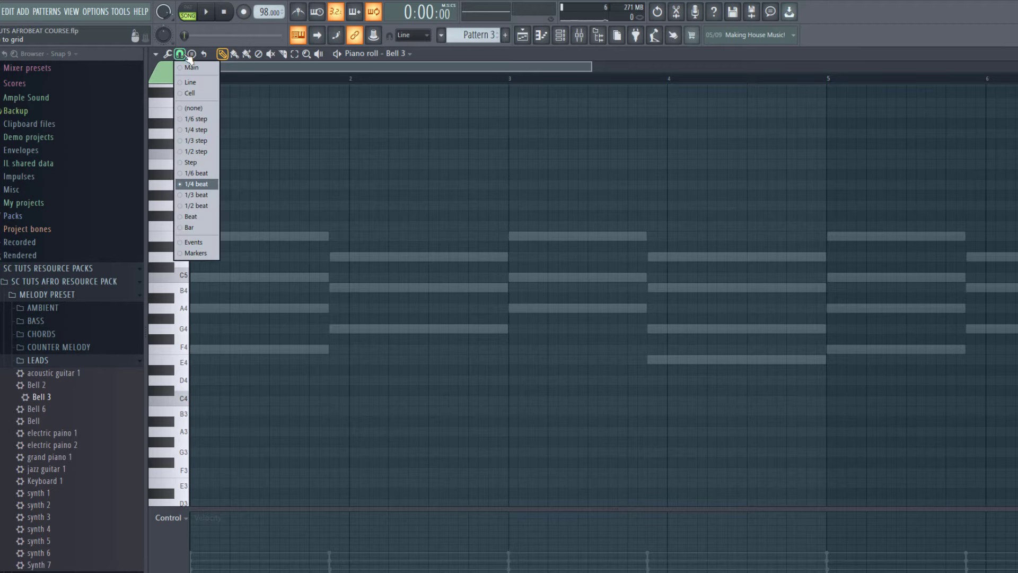
pyautogui.click(199, 187)
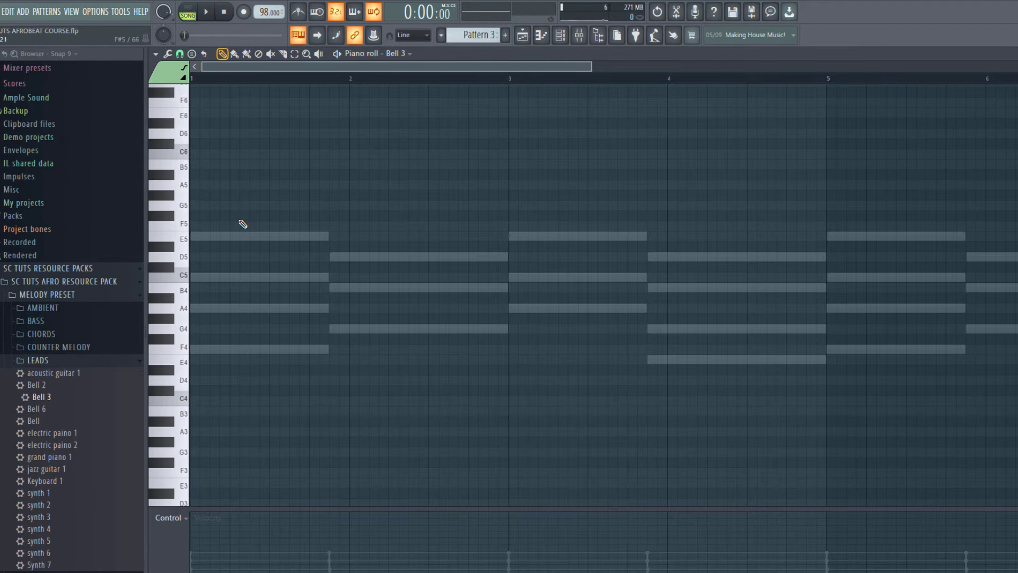
# Select bar 4 as a time range in the Bell 3 piano roll.
pyautogui.scroll(-2, 244, 224)
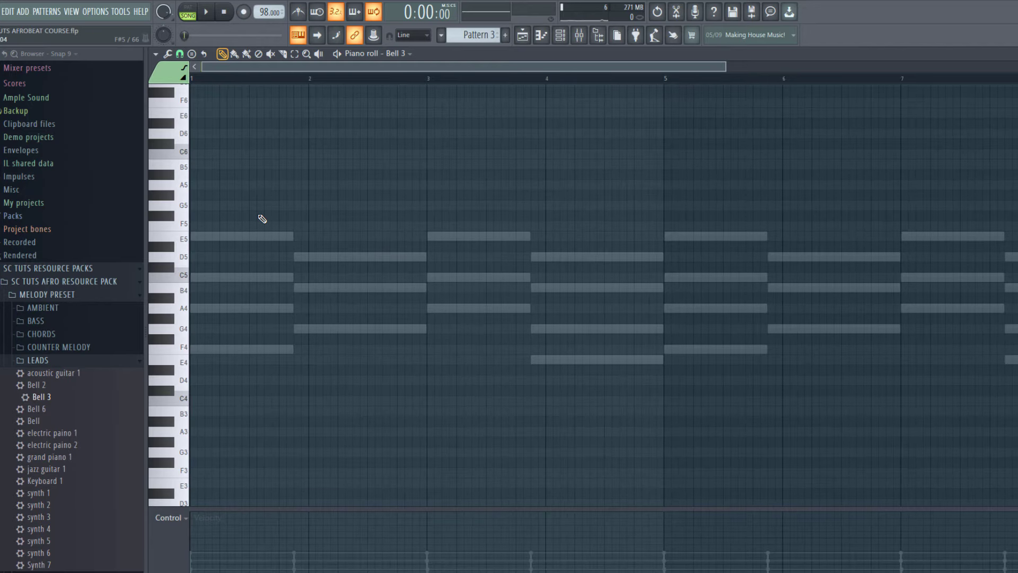
pyautogui.scroll(-1, 291, 141)
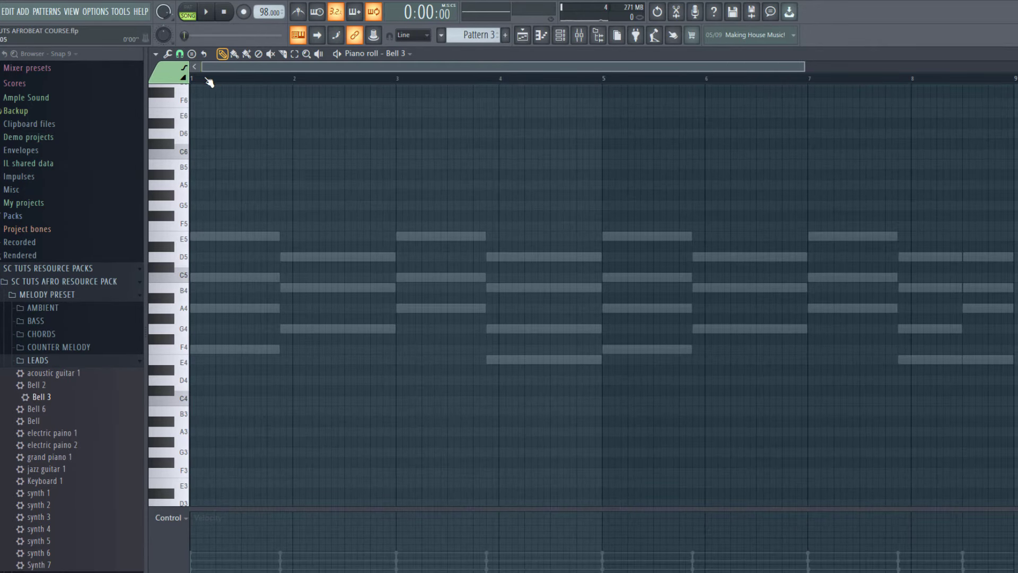
pyautogui.moveTo(199, 83); pyautogui.dragTo(500, 91)
pyautogui.click(295, 82)
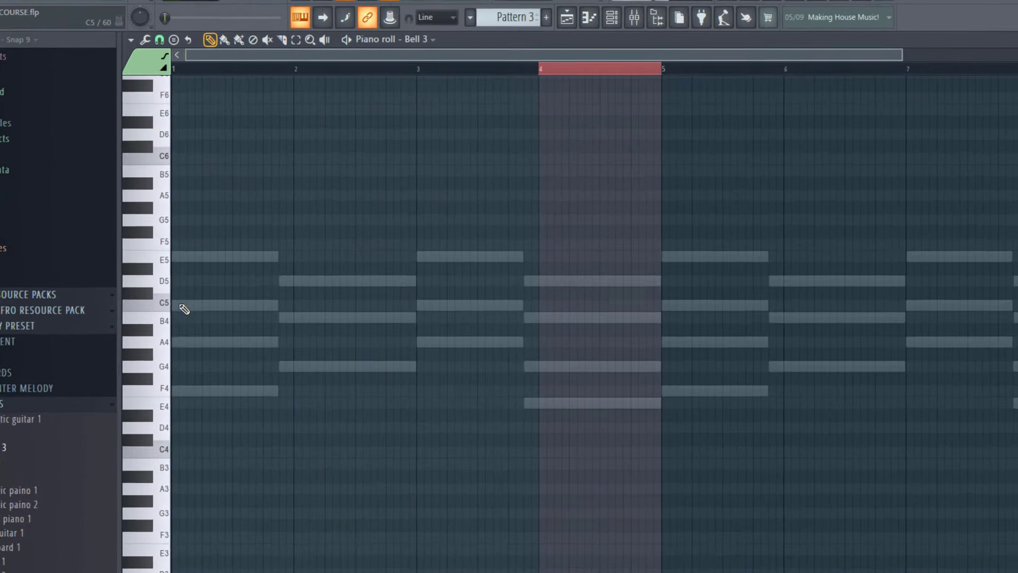
# Try a short Bell 3 melody in bar 1 with the notes C5, F4, A4 and F4.
pyautogui.click(182, 306)
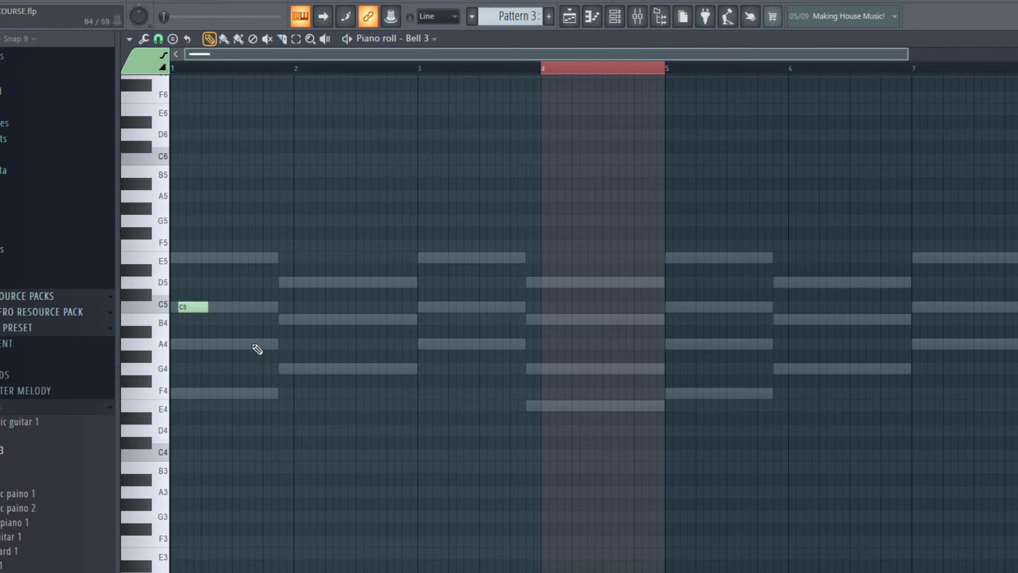
pyautogui.click(226, 341)
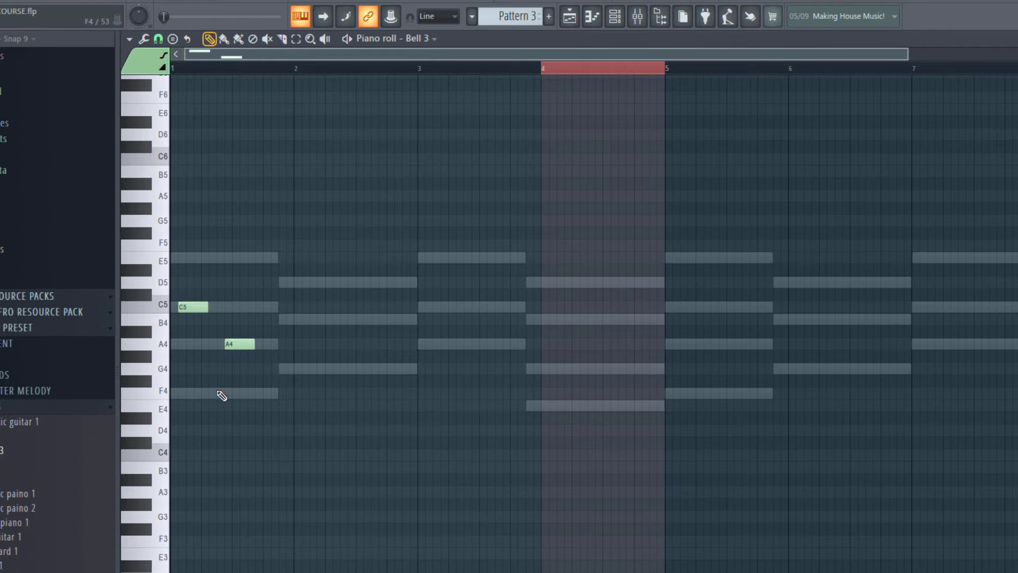
pyautogui.click(227, 392)
pyautogui.click(237, 394)
pyautogui.moveTo(237, 394); pyautogui.dragTo(221, 394)
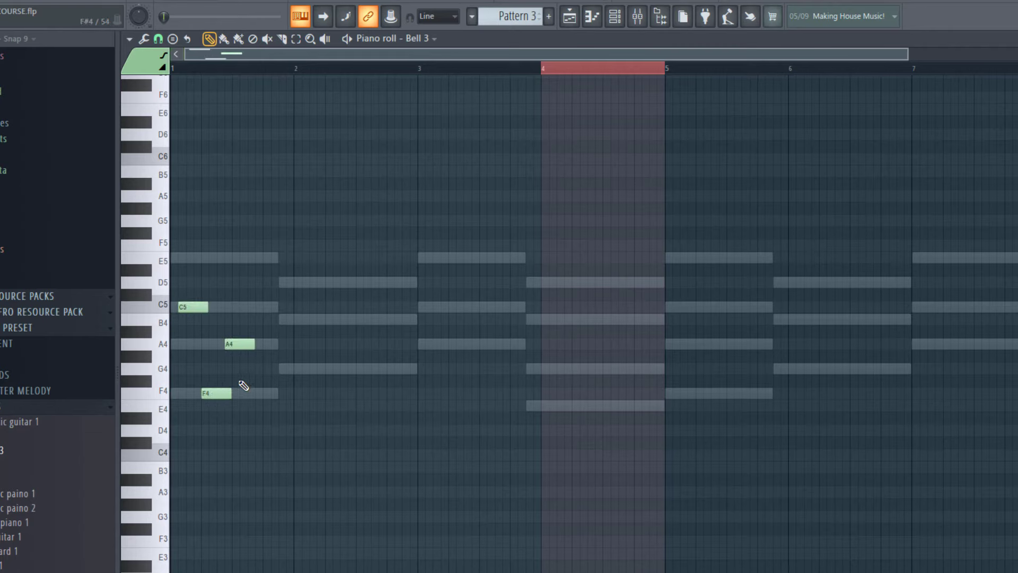
pyautogui.click(267, 393)
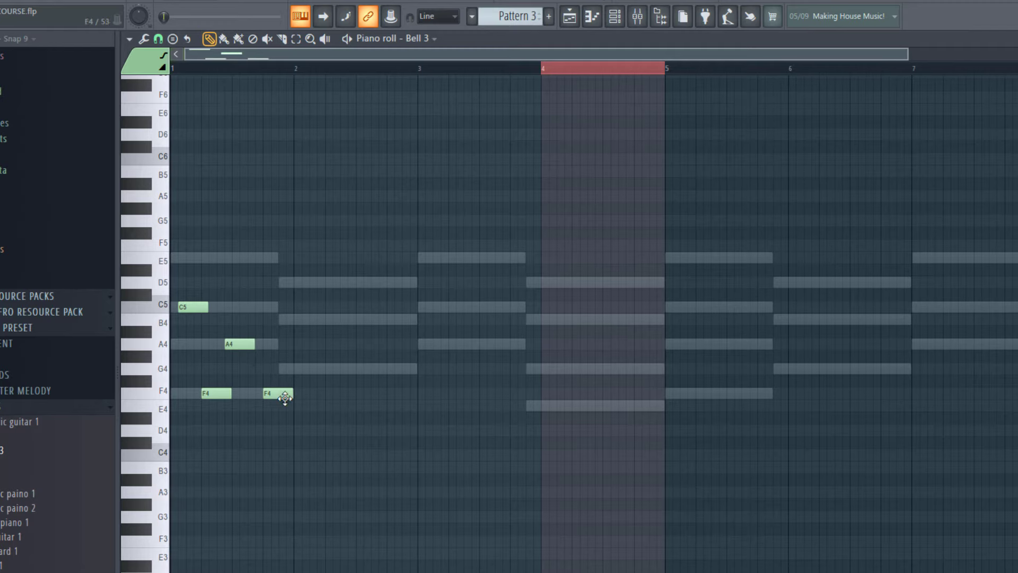
# Delete the four trial melody notes from bar 1.
pyautogui.rightClick(269, 393)
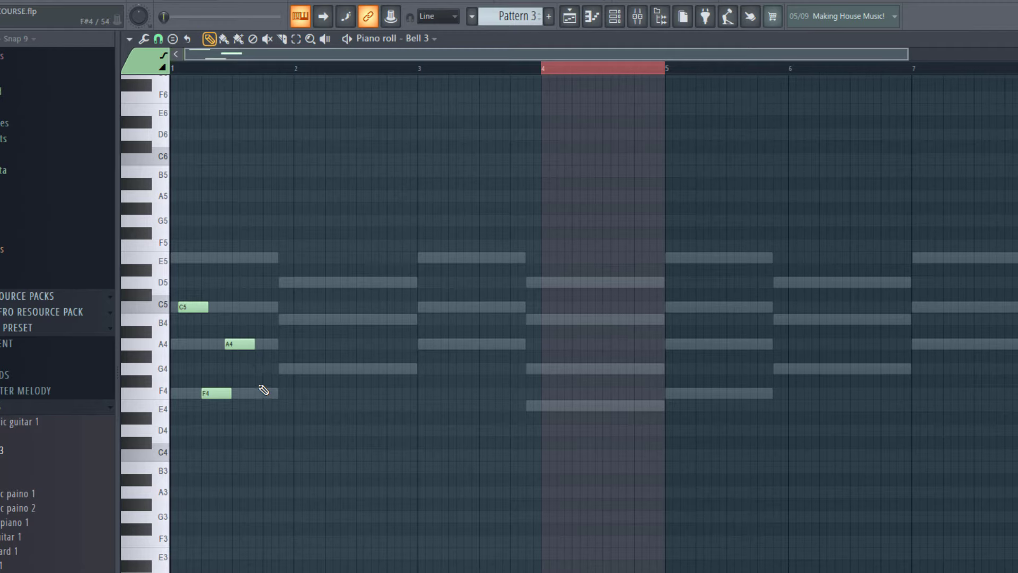
pyautogui.rightClick(251, 346)
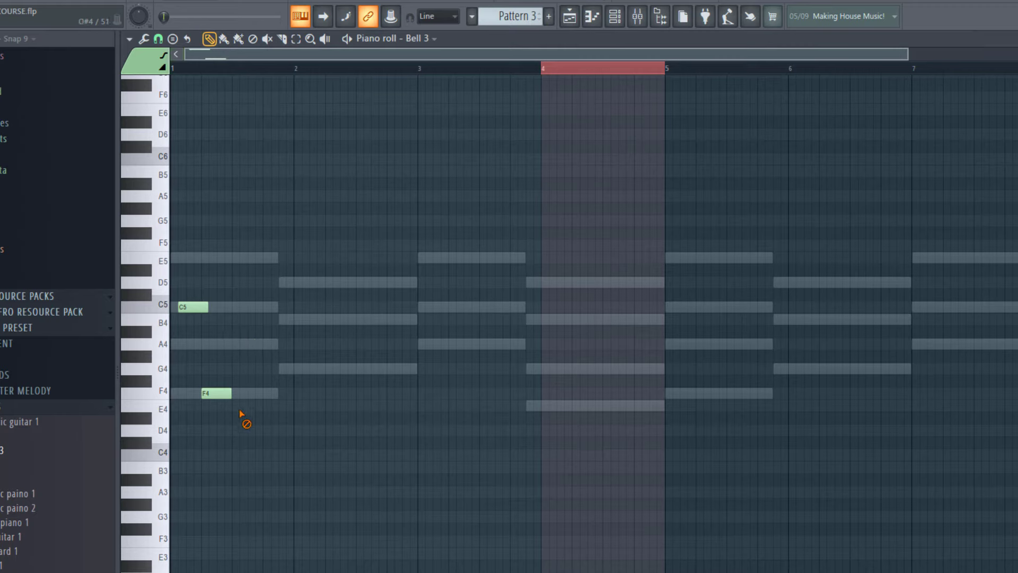
pyautogui.rightClick(223, 393)
pyautogui.rightClick(195, 308)
# Try a C5 and A4 melody opening starting further into bar 1, and delete both notes.
pyautogui.click(188, 306)
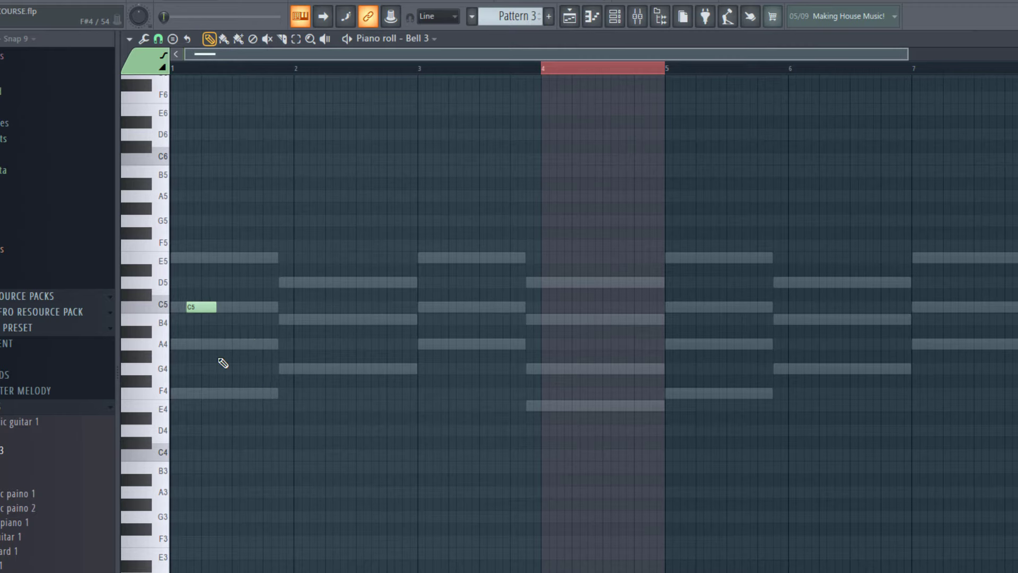
pyautogui.rightClick(208, 305)
pyautogui.click(203, 342)
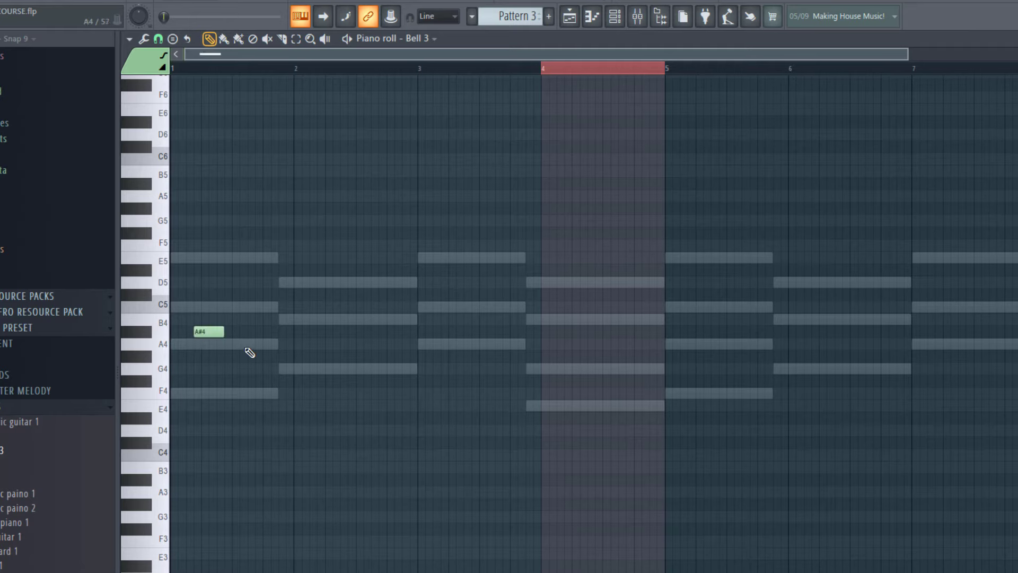
pyautogui.moveTo(210, 340); pyautogui.dragTo(220, 304)
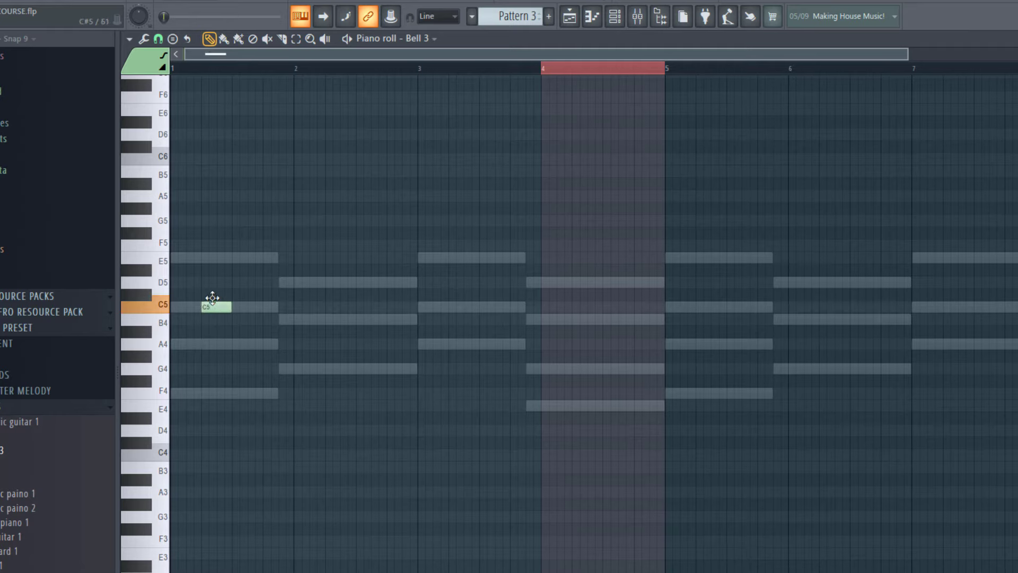
pyautogui.click(246, 344)
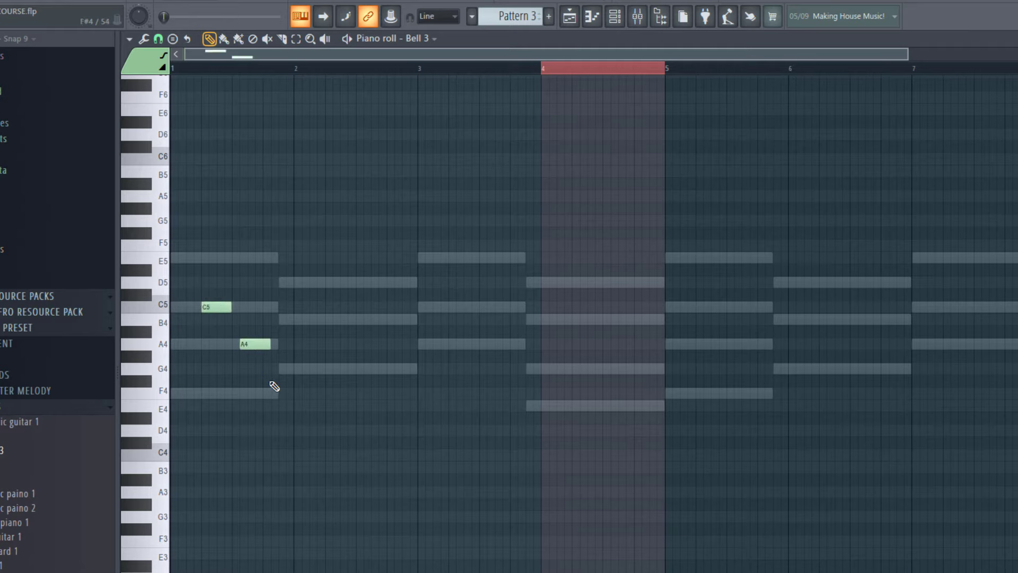
pyautogui.rightClick(250, 344)
pyautogui.rightClick(220, 307)
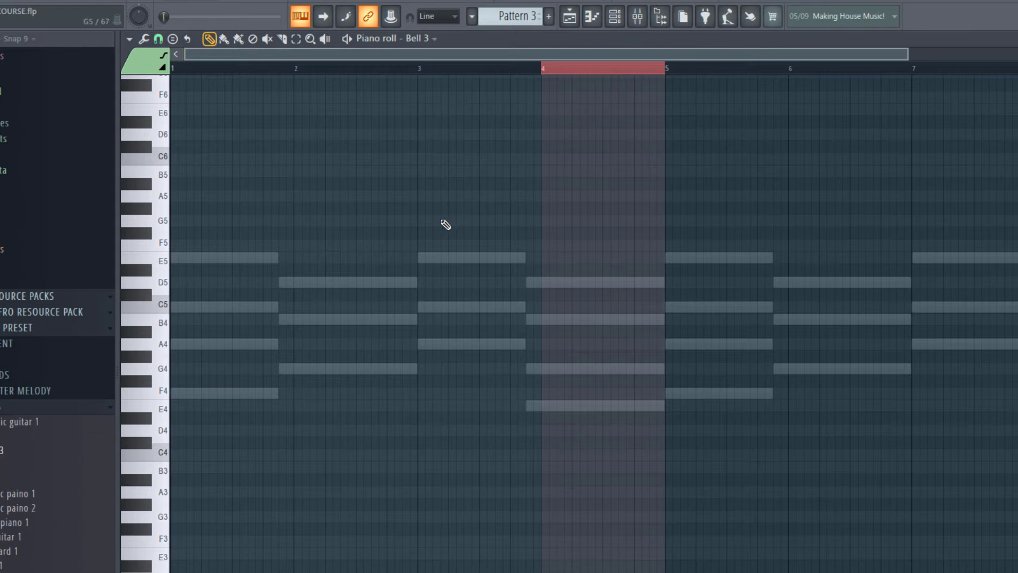
# Clear the bar 4 time selection in the Bell 3 piano roll.
pyautogui.click(621, 70)
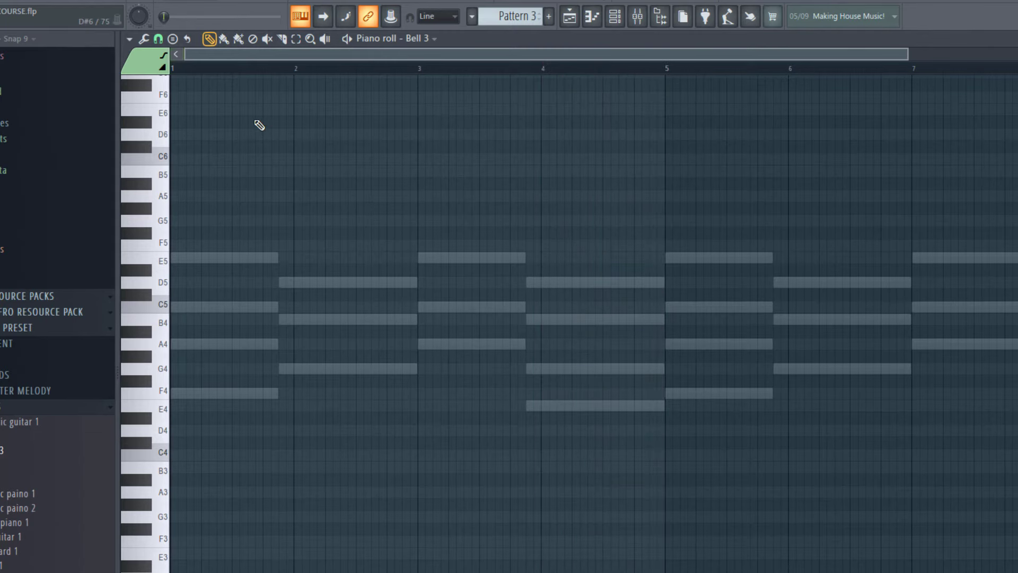
pyautogui.keyDown('ctrl'); pyautogui.scroll(3, 239, 145); pyautogui.keyUp('ctrl')
pyautogui.scroll(2, 254, 106)
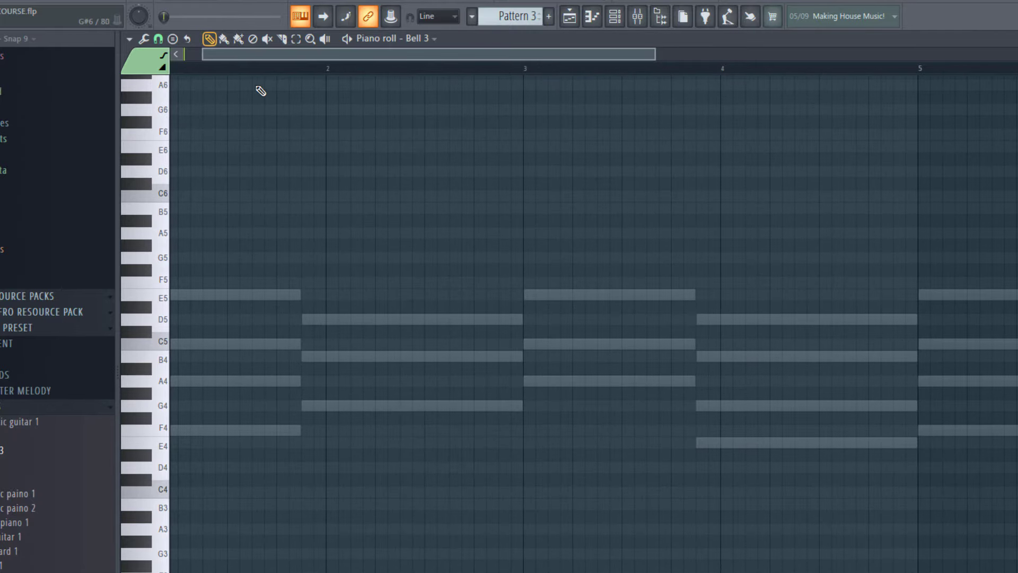
pyautogui.moveTo(265, 53); pyautogui.dragTo(100, 72)
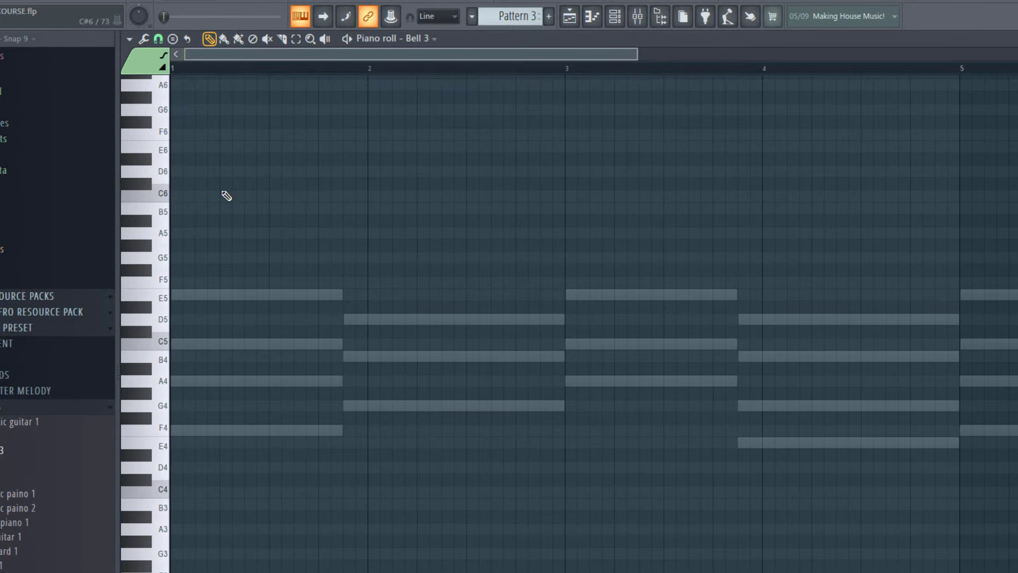
pyautogui.scroll(-2, 228, 197)
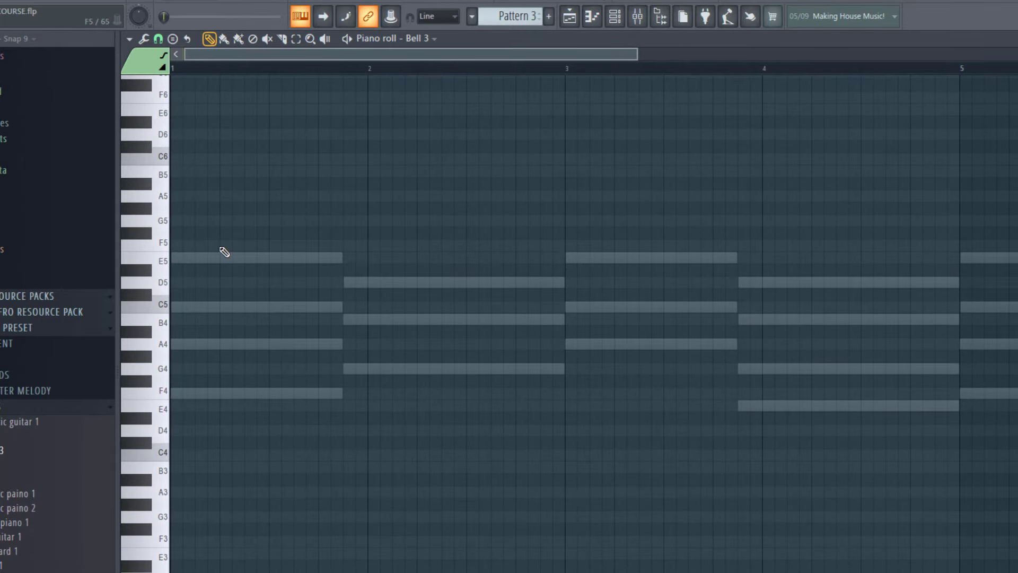
pyautogui.scroll(-2, 224, 252)
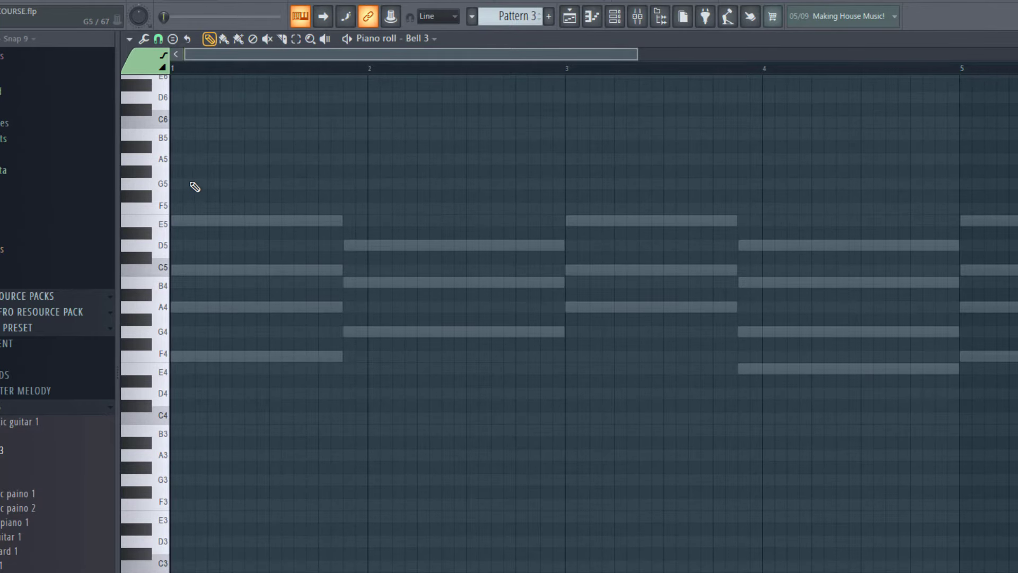
pyautogui.moveTo(195, 183); pyautogui.dragTo(265, 405)
pyautogui.moveTo(222, 167); pyautogui.dragTo(268, 382)
pyautogui.moveTo(233, 191); pyautogui.dragTo(288, 392)
pyautogui.moveTo(396, 225); pyautogui.dragTo(426, 391)
pyautogui.moveTo(613, 160)
pyautogui.mouseDown()
pyautogui.moveTo(615, 220)
pyautogui.moveTo(670, 399)
pyautogui.mouseUp()
pyautogui.moveTo(774, 191); pyautogui.dragTo(824, 363)
# Try single C5 and E5 notes as the melody's opening in bar 1, deleting each one.
pyautogui.click(207, 272)
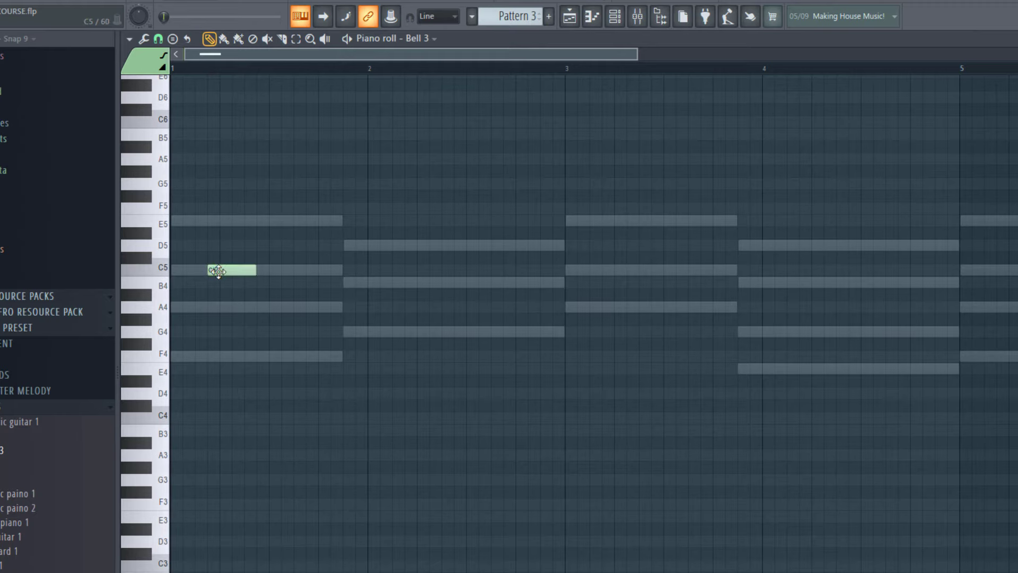
pyautogui.rightClick(214, 269)
pyautogui.click(209, 221)
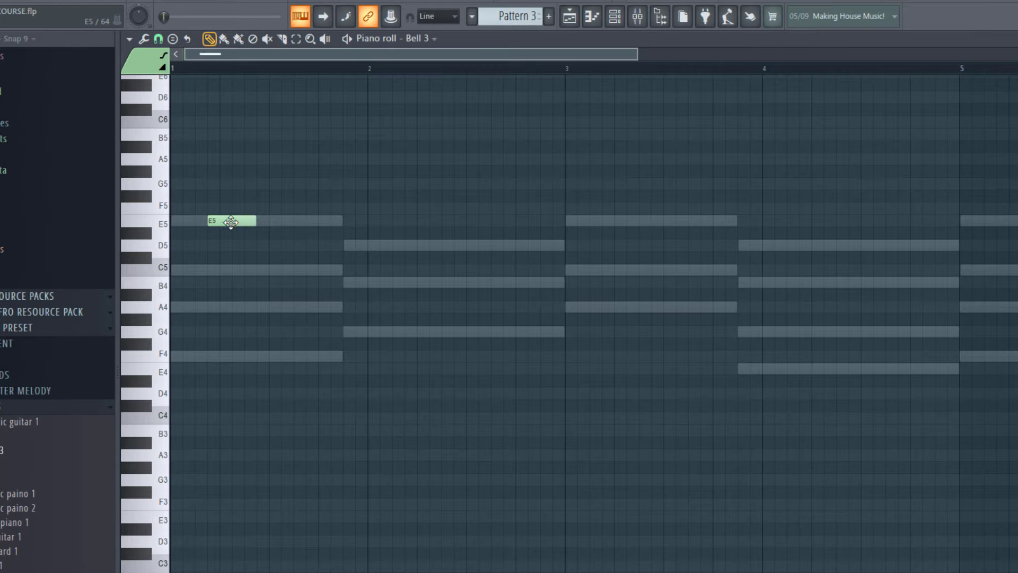
pyautogui.rightClick(225, 222)
pyautogui.scroll(2, 174, 164)
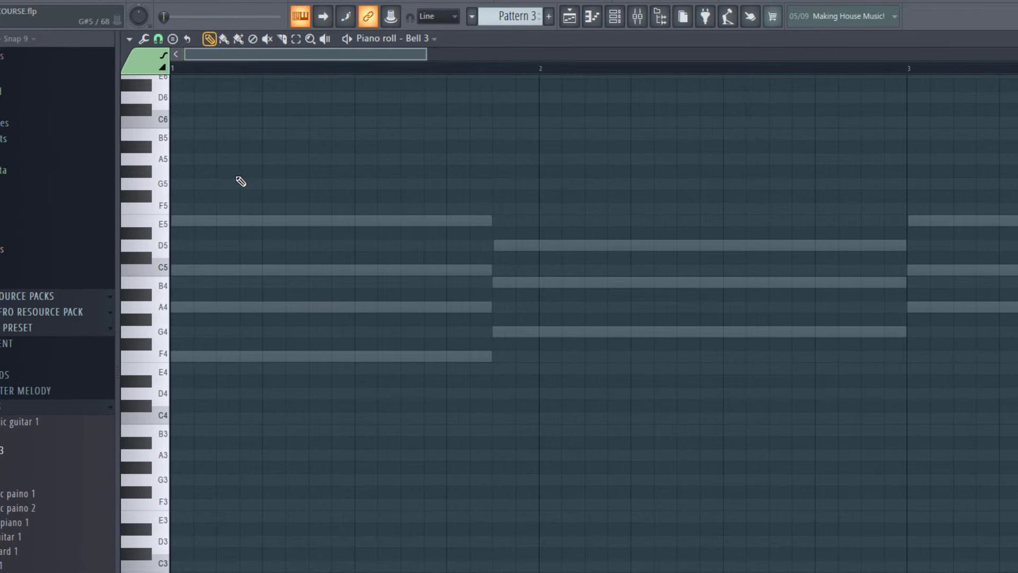
pyautogui.click(263, 222)
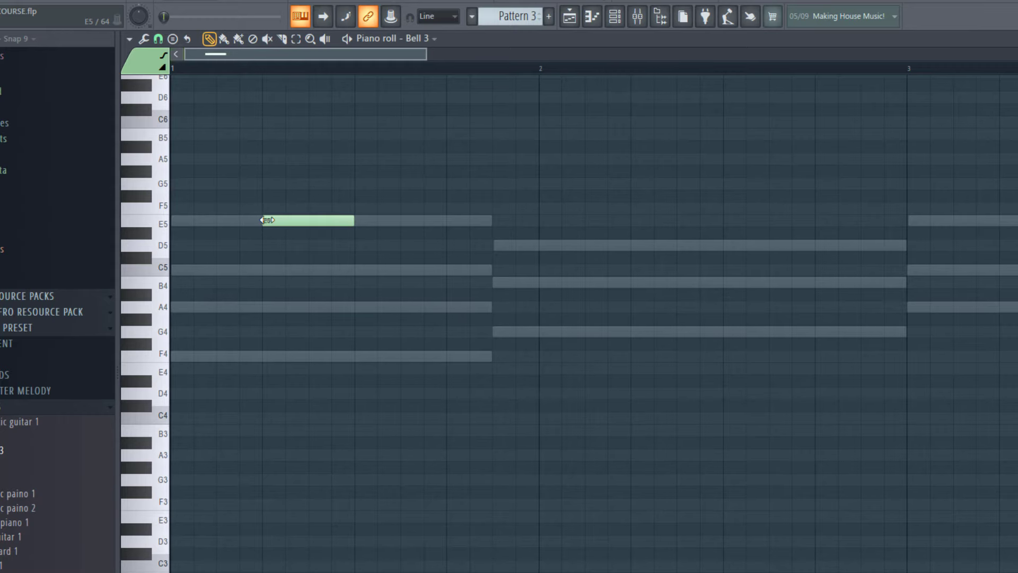
pyautogui.rightClick(265, 221)
# Place an E5 note on beat 2 of bar 1, shorten it to one sixteenth step, and add another short E5 on beat 3.
pyautogui.keyDown('ctrl'); pyautogui.scroll(3, 238, 170); pyautogui.keyUp('ctrl')
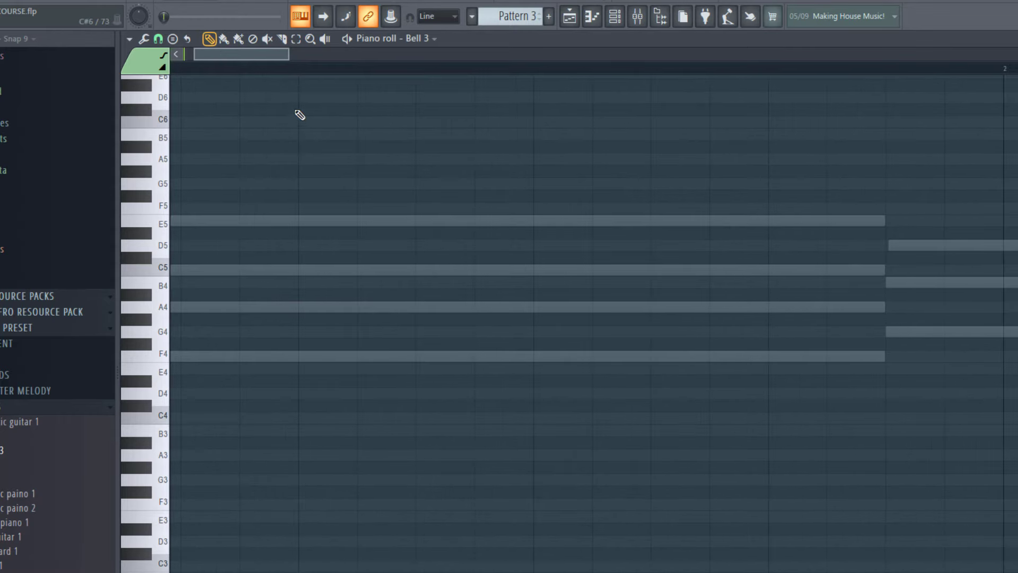
pyautogui.keyDown('ctrl'); pyautogui.scroll(-2, 306, 255); pyautogui.keyUp('ctrl')
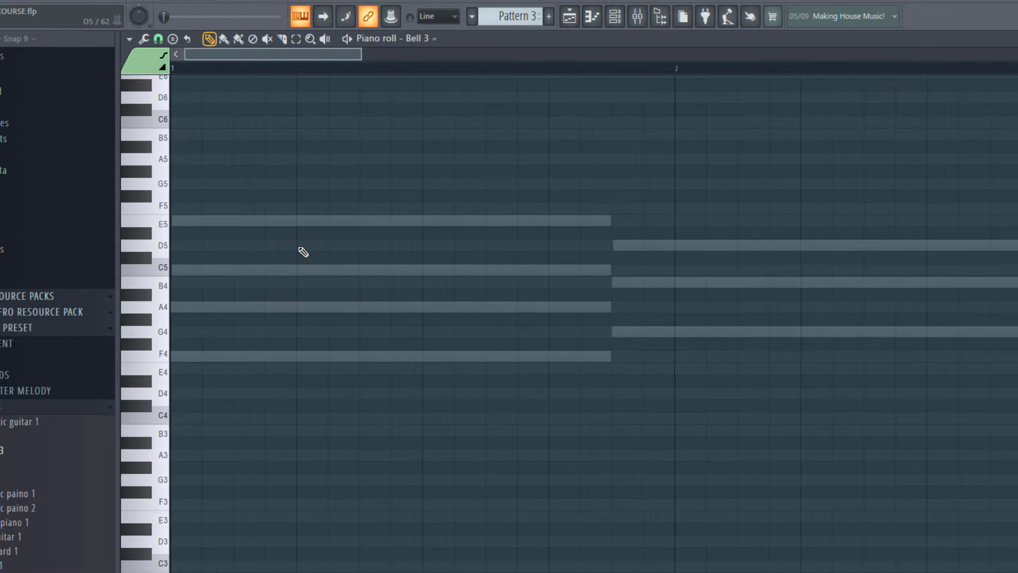
pyautogui.keyDown('ctrl'); pyautogui.scroll(-1, 303, 252); pyautogui.keyUp('ctrl')
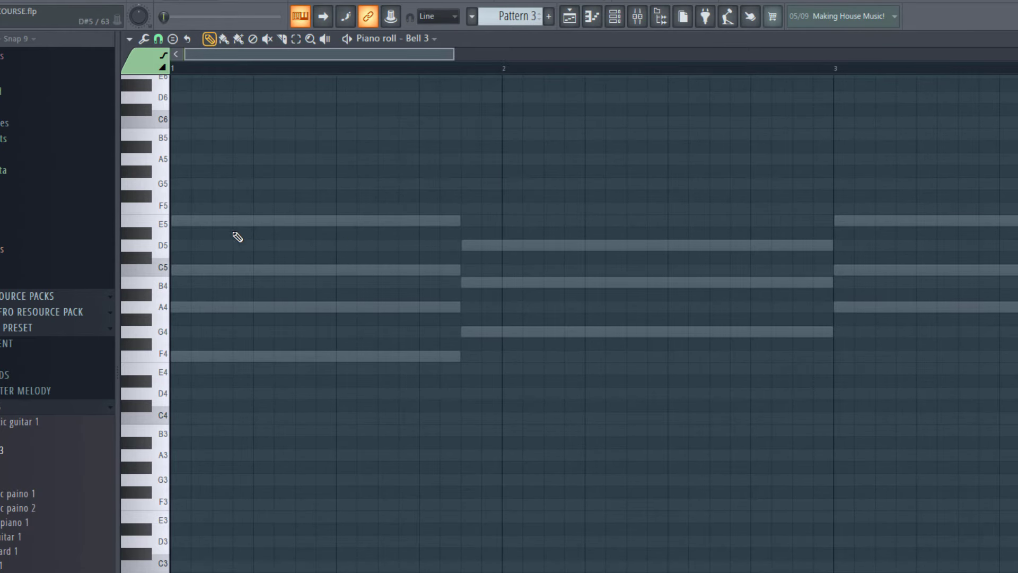
pyautogui.click(259, 220)
pyautogui.moveTo(334, 220); pyautogui.dragTo(273, 221)
pyautogui.click(342, 221)
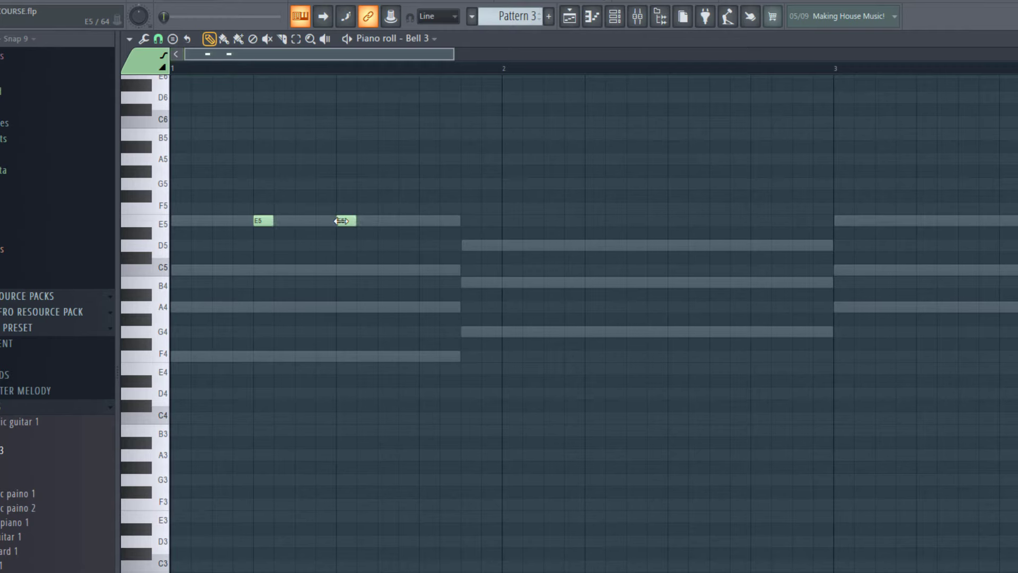
# Try a shifted rhythm of short E5 notes across bar 1 and clear them from the bar.
pyautogui.rightClick(344, 221)
pyautogui.moveTo(266, 220); pyautogui.dragTo(285, 221)
pyautogui.click(372, 226)
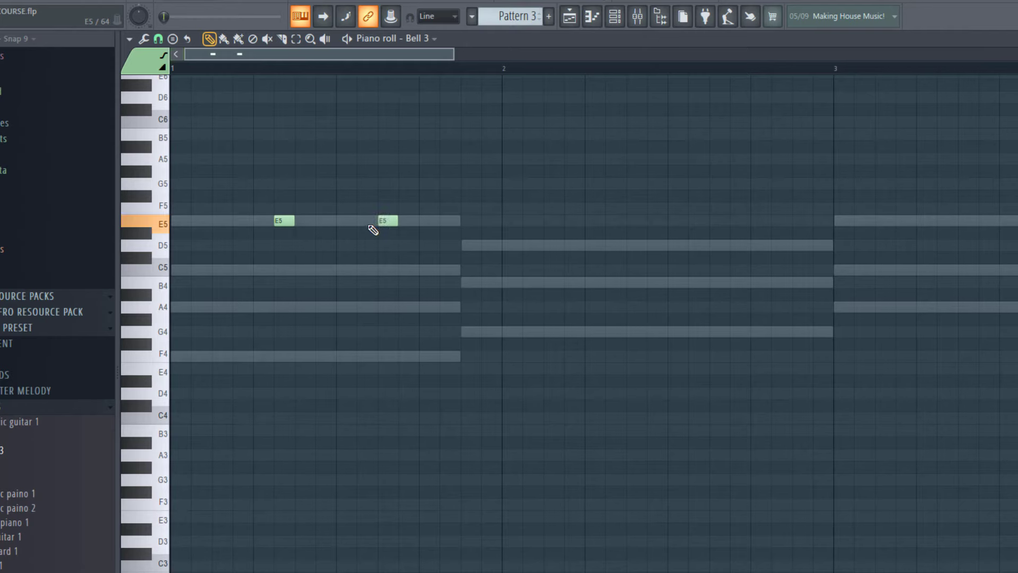
pyautogui.click(364, 220)
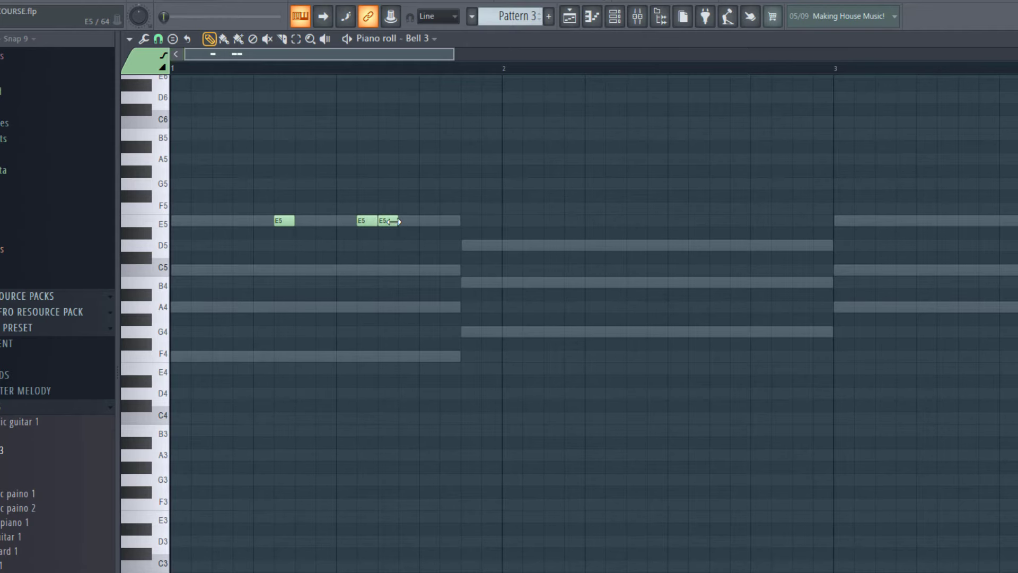
pyautogui.moveTo(390, 221); pyautogui.dragTo(410, 221)
pyautogui.rightClick(411, 220)
pyautogui.click(425, 221)
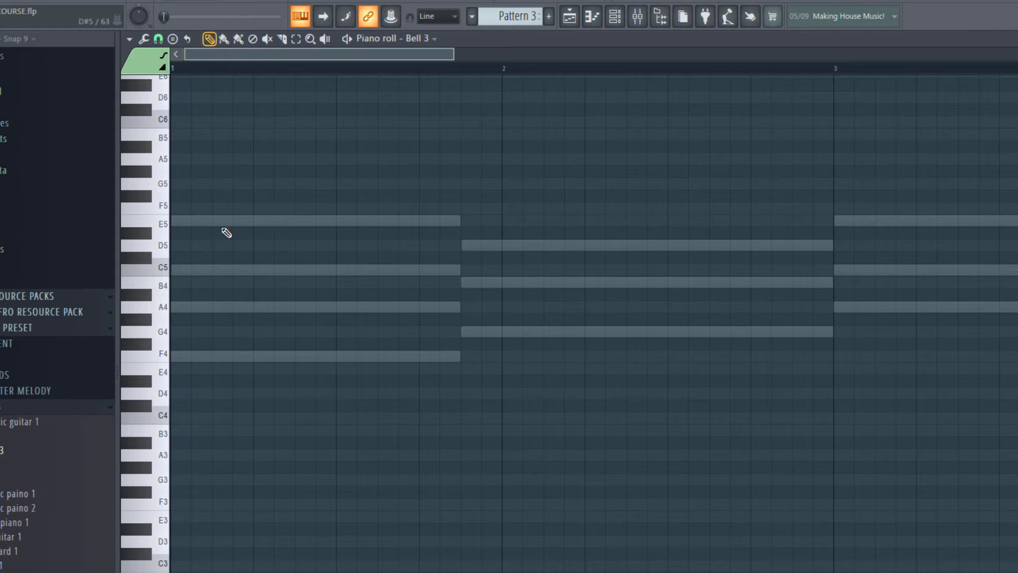
# Place a short E5 note on the seventh sixteenth step of bar 1, checking its timing against playback.
pyautogui.press('space')
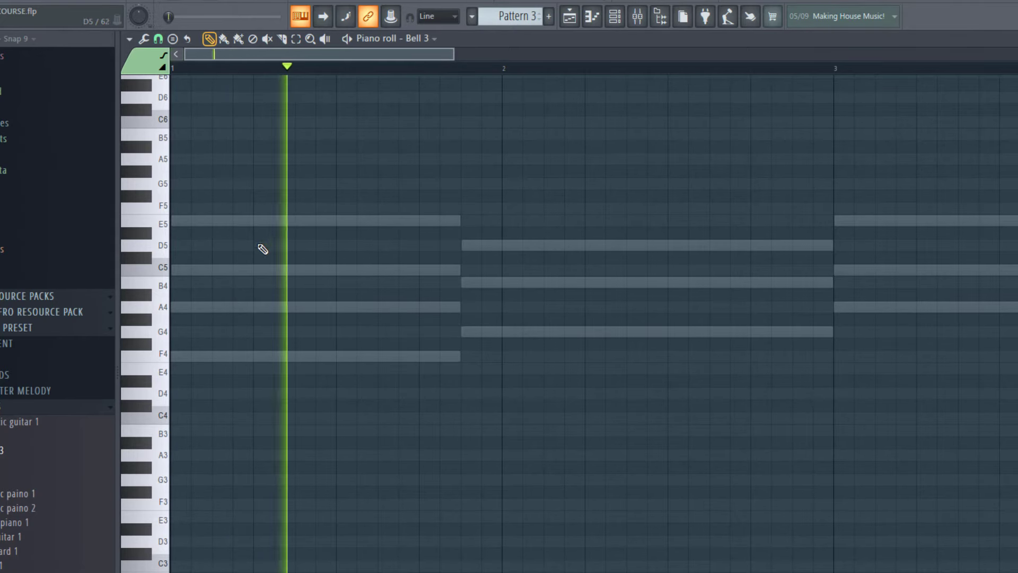
pyautogui.press('space')
pyautogui.click(277, 223)
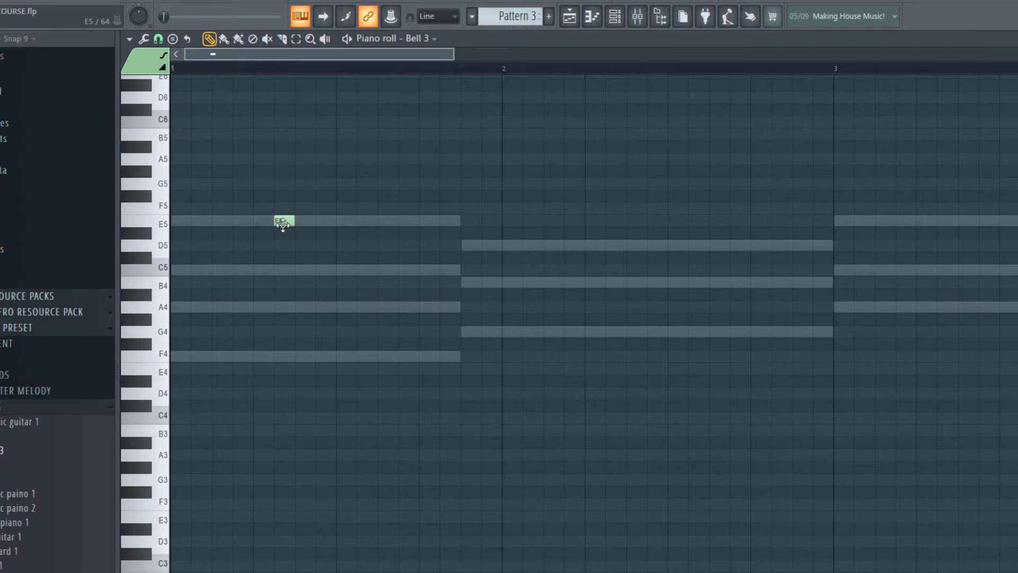
pyautogui.press('space')
pyautogui.press('space')
pyautogui.press('space')
pyautogui.moveTo(282, 220); pyautogui.dragTo(303, 220)
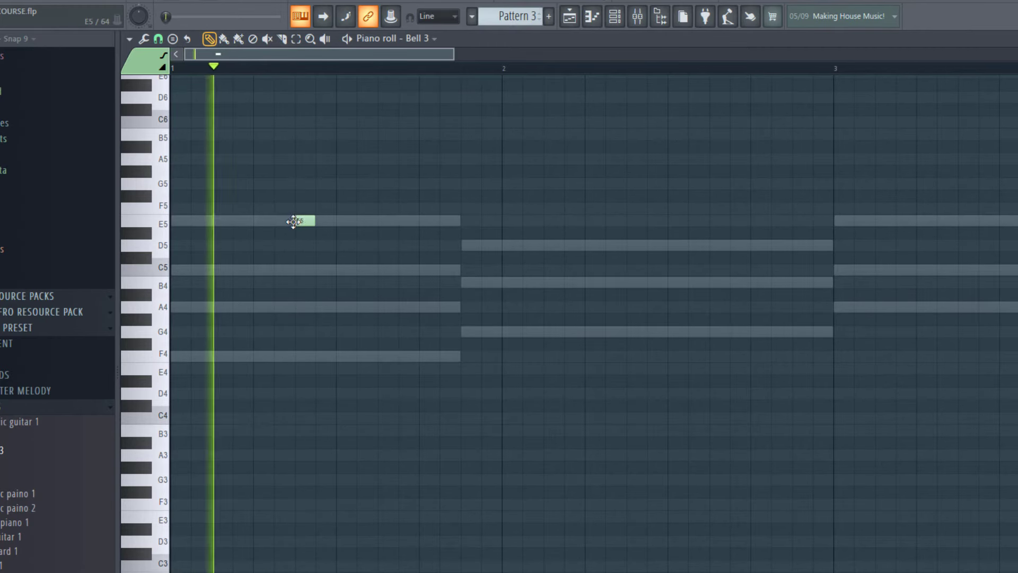
pyautogui.press('space')
pyautogui.press('space')
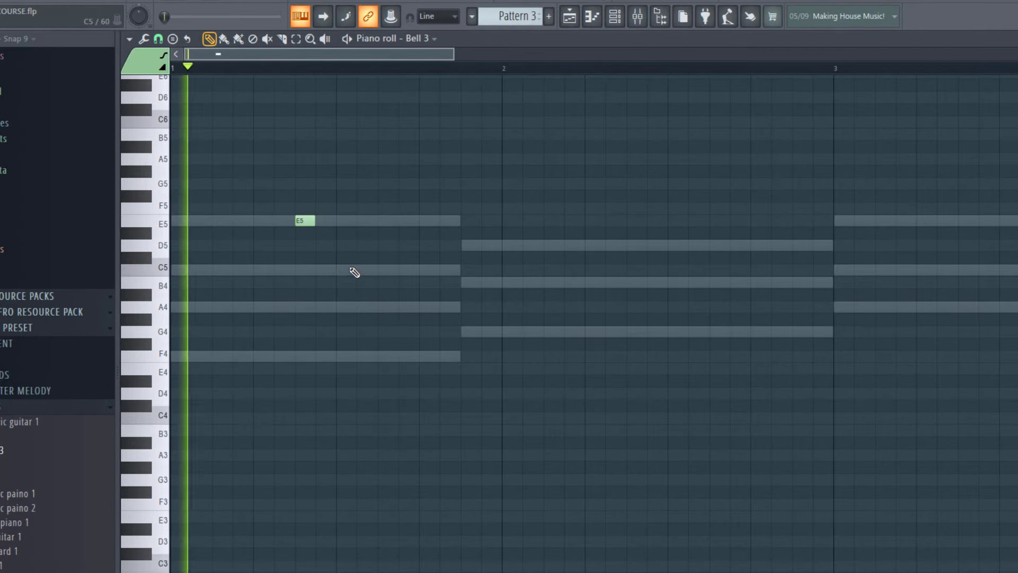
# Add a short C5 note four sixteenth steps after the E5 in bar 1 and play the phrase.
pyautogui.press('space')
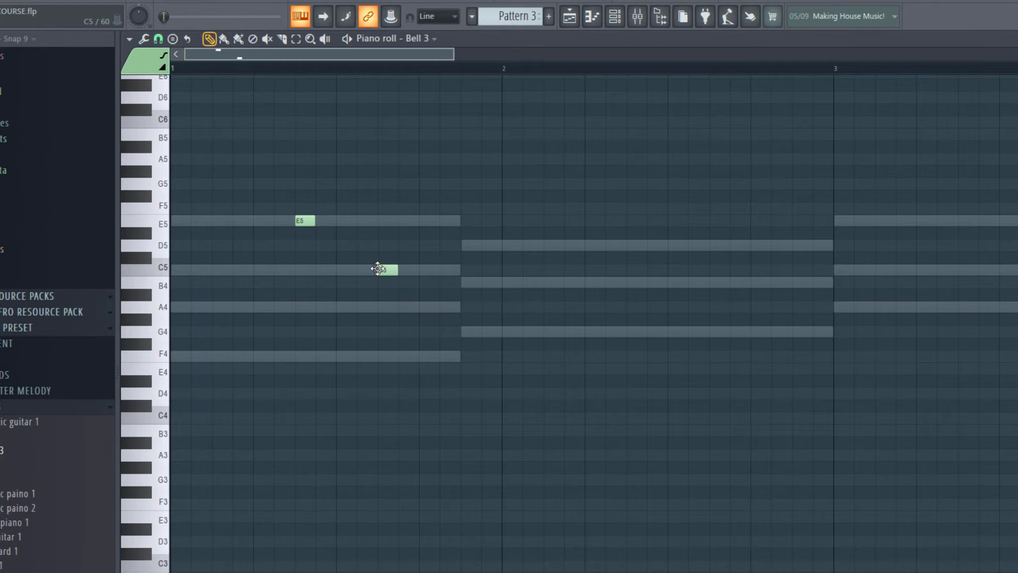
pyautogui.press('space')
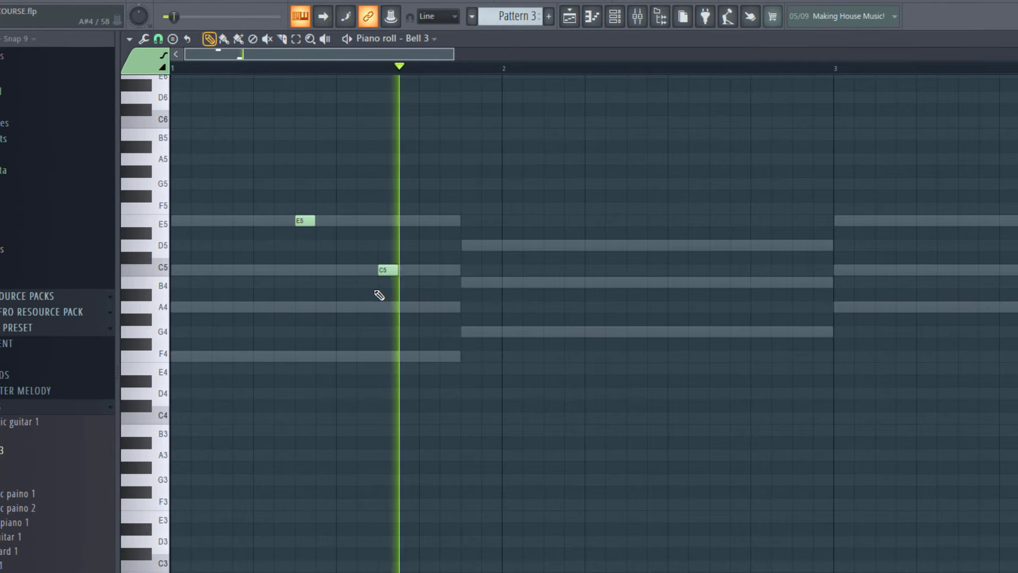
pyautogui.scroll(-4, 466, 298)
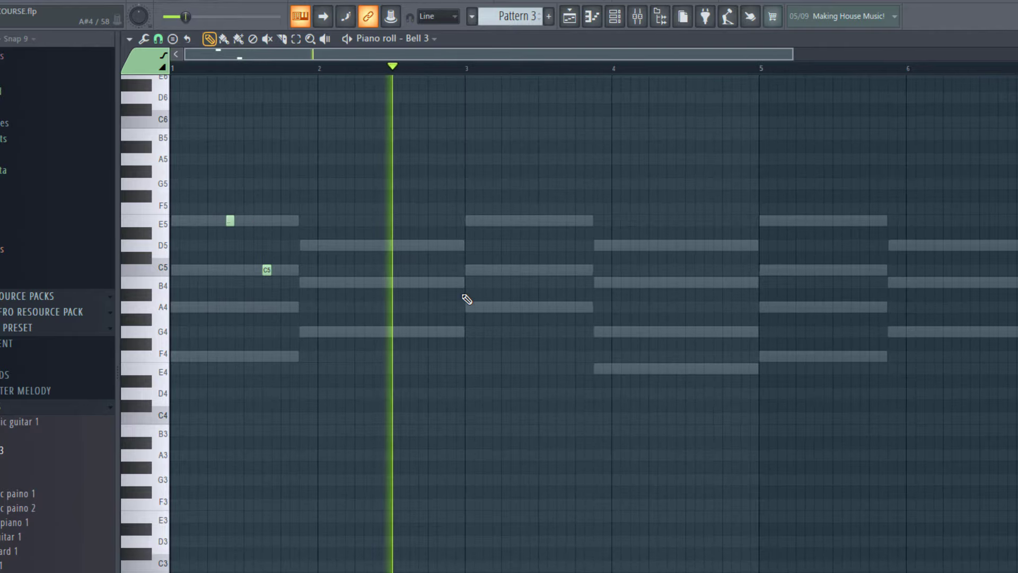
pyautogui.press('space')
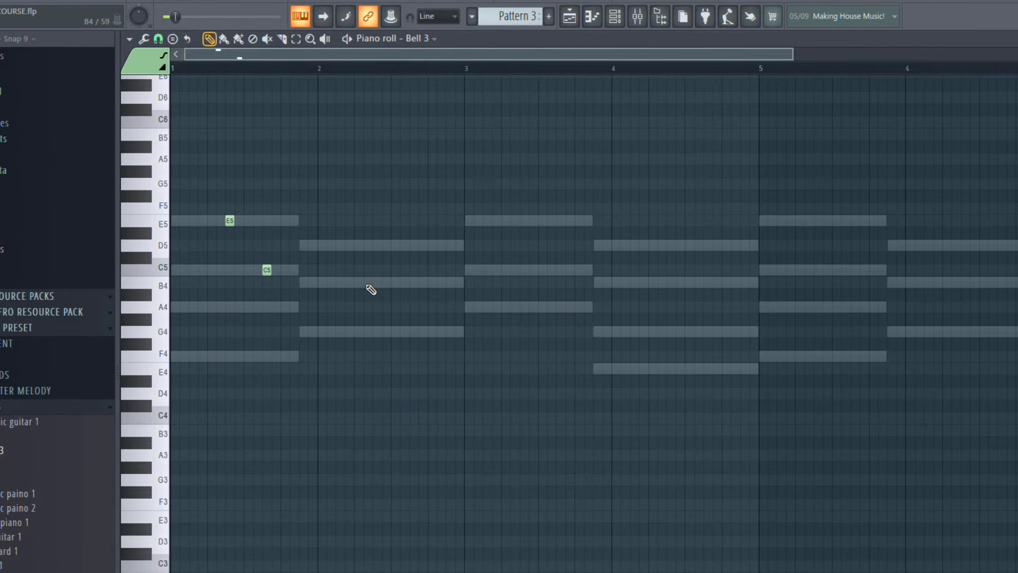
# Add short D5 and B4 notes in bar 2, matching the rhythm of bar 1, and play the melody.
pyautogui.press('space')
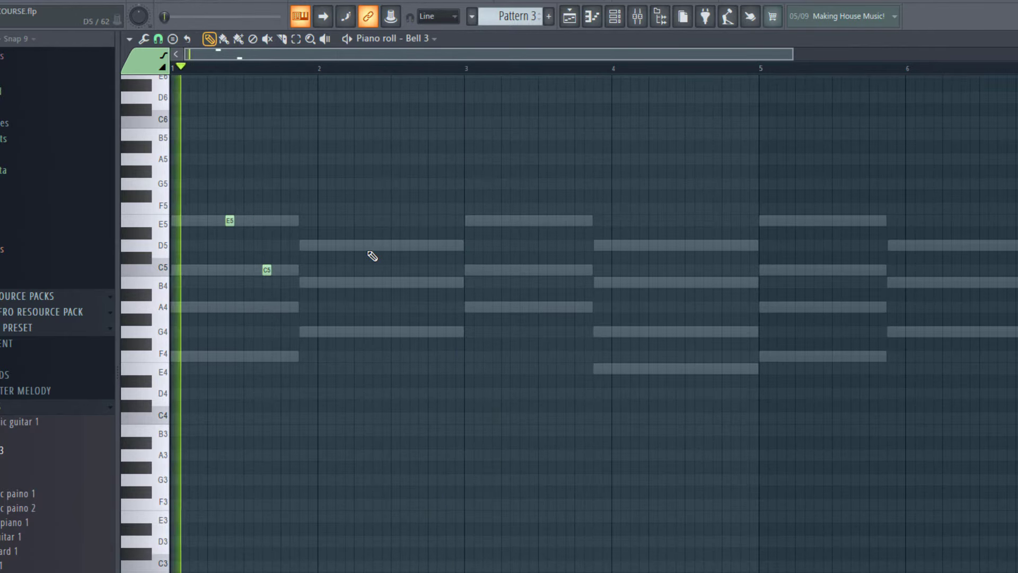
pyautogui.scroll(3, 341, 251)
pyautogui.moveTo(349, 53); pyautogui.dragTo(281, 55)
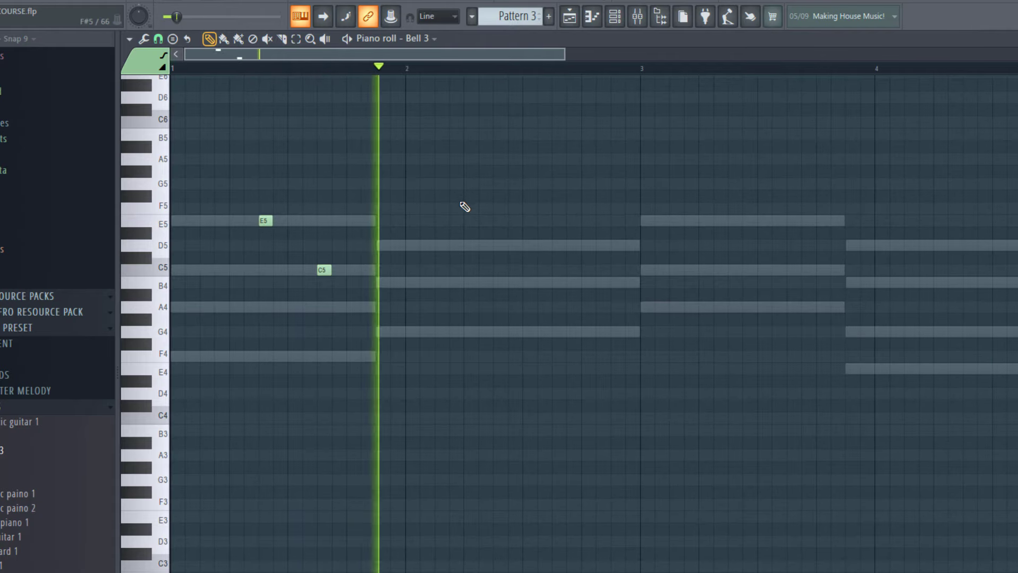
pyautogui.press('space')
pyautogui.click(495, 245)
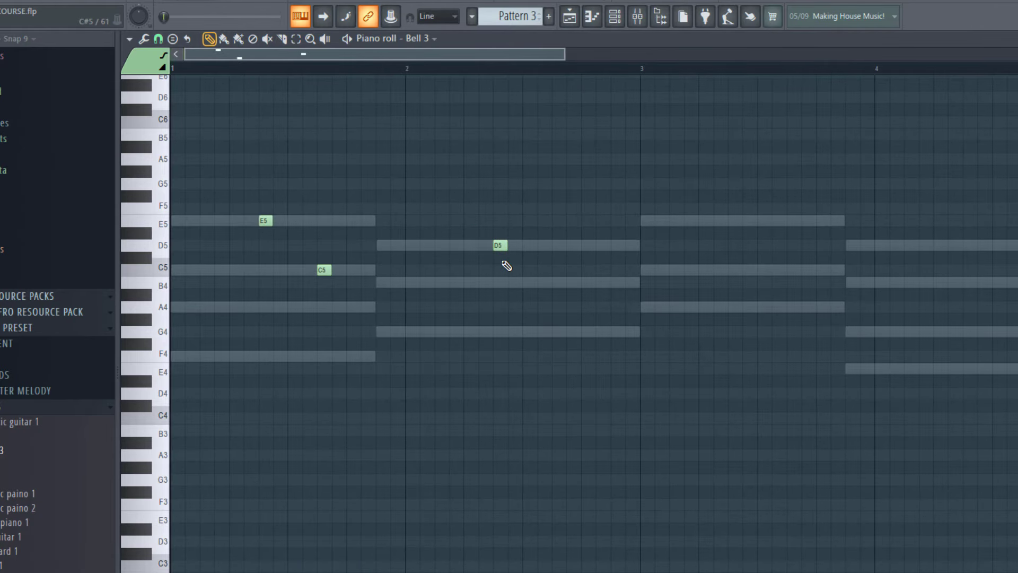
pyautogui.click(555, 283)
pyautogui.press('space')
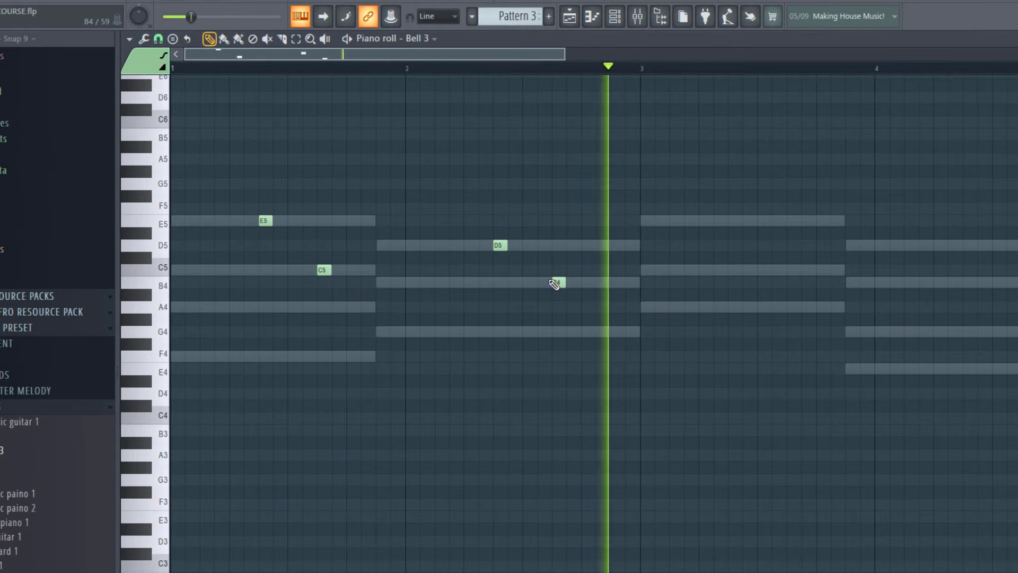
# Repeat the short E5 and C5 notes in bar 3 with the bar 1 rhythm and play the result.
pyautogui.scroll(-1, 540, 263)
pyautogui.press('space')
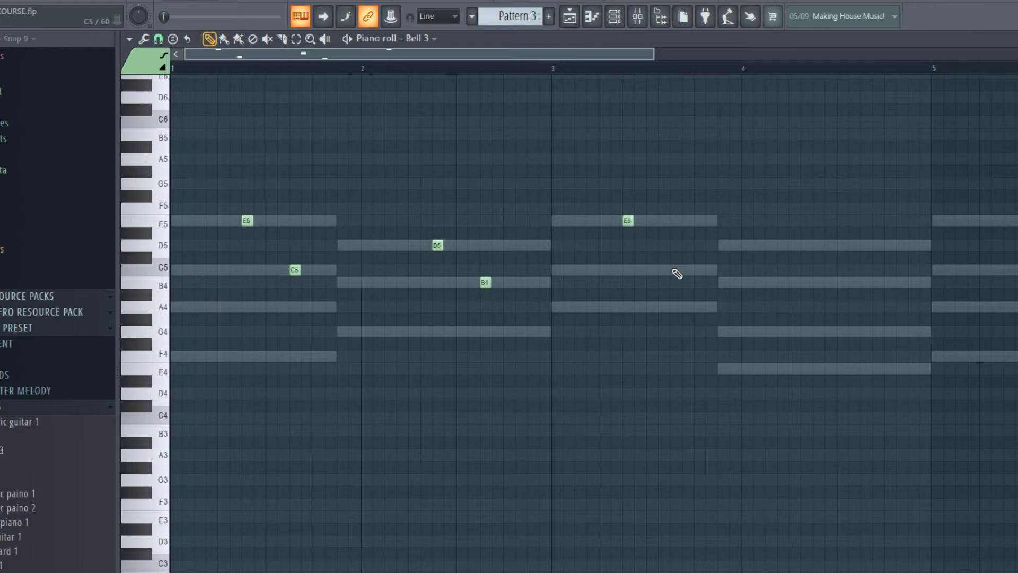
pyautogui.press('space')
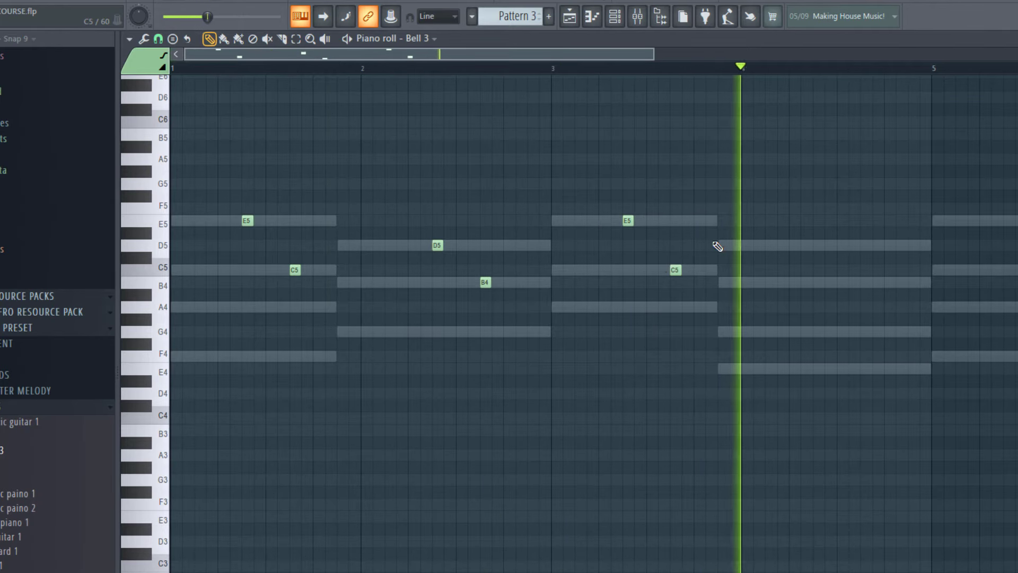
pyautogui.press('space')
# Add short D5 and B4 notes in bar 4 with the bar 2 rhythm and play the four-bar melody.
pyautogui.click(815, 245)
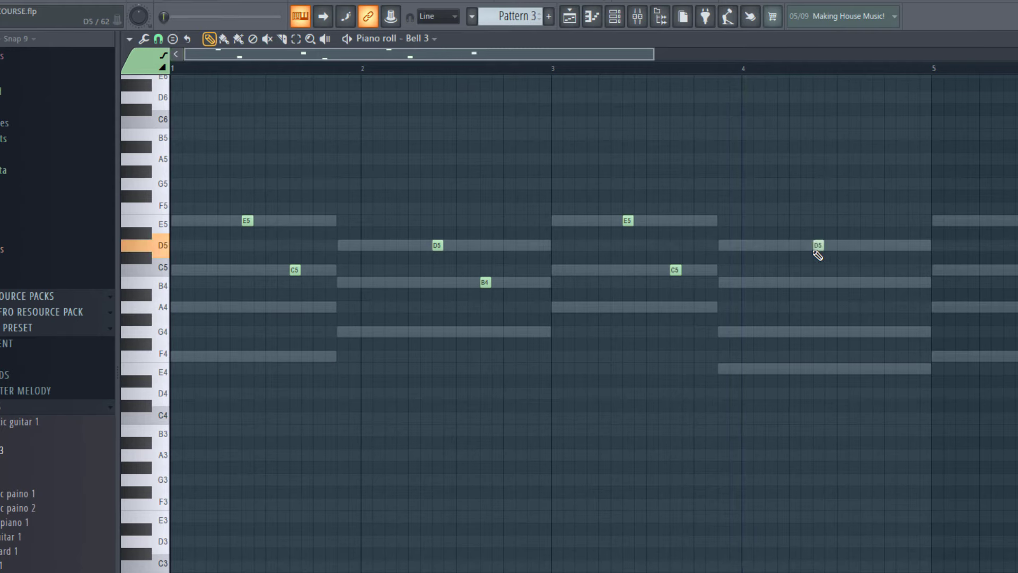
pyautogui.click(863, 283)
pyautogui.press('space')
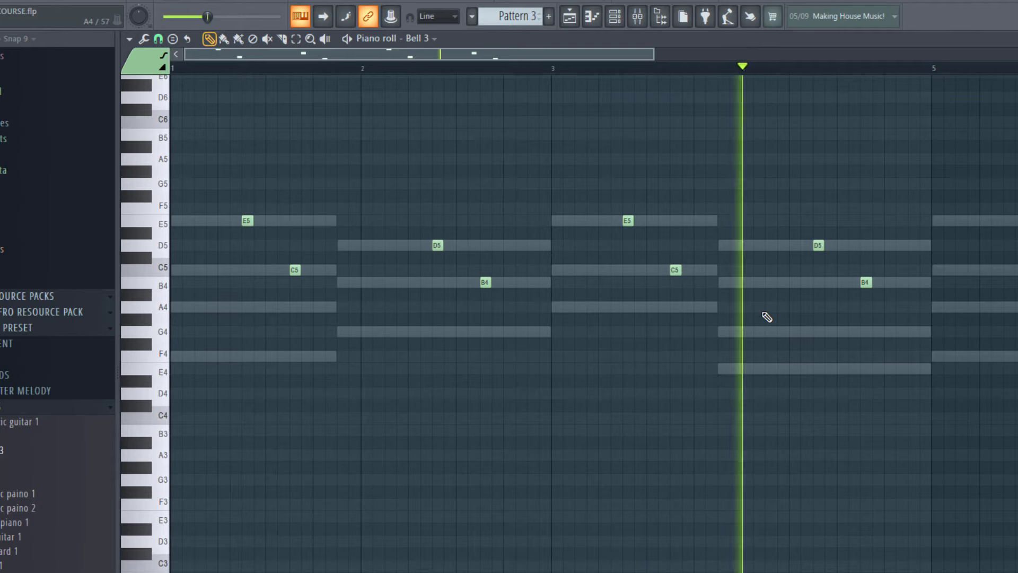
pyautogui.press('space')
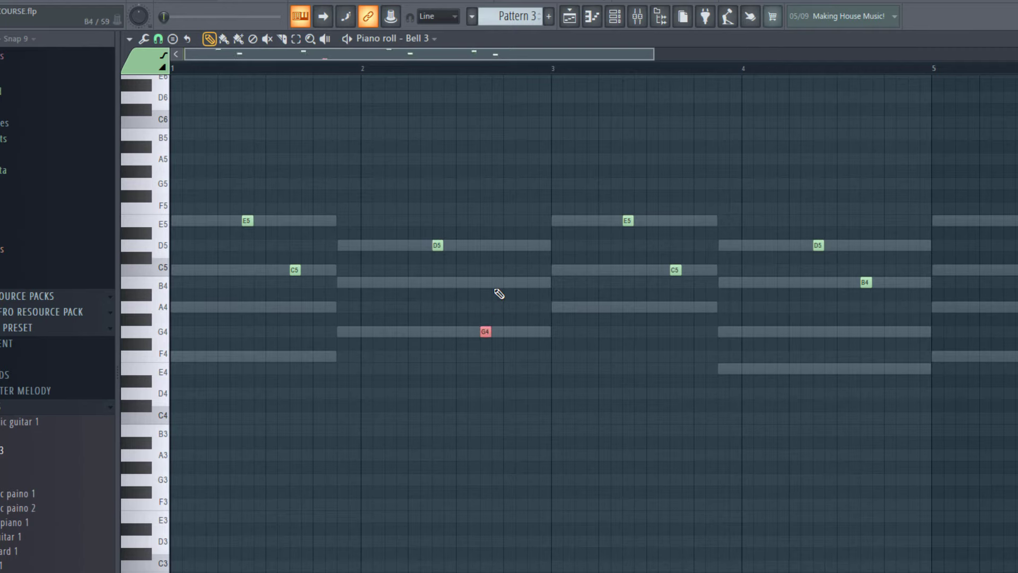
# Try G4 in place of the D5 note in bar 2 during playback, and restore the note to D5.
pyautogui.click(423, 245)
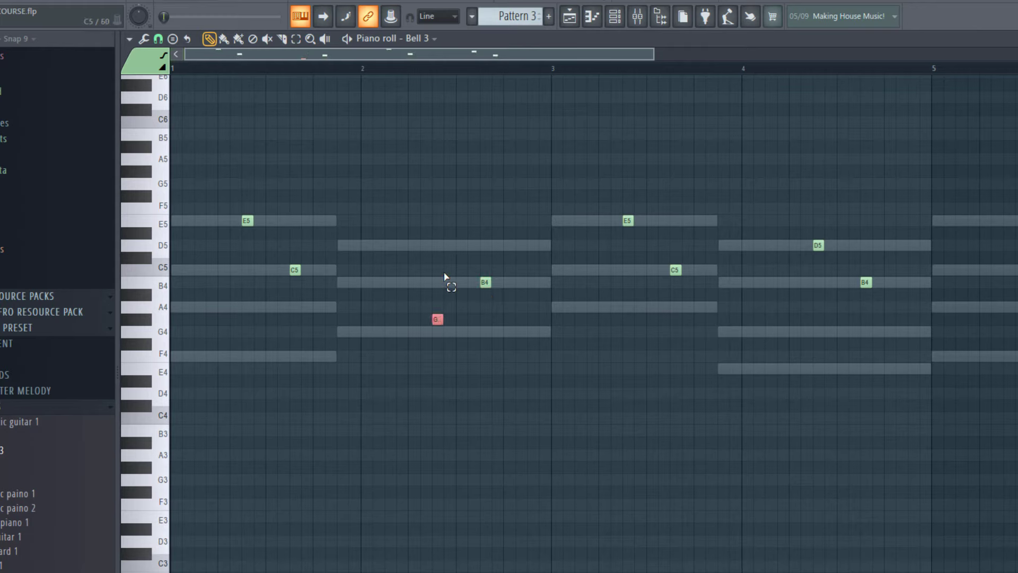
pyautogui.press('space')
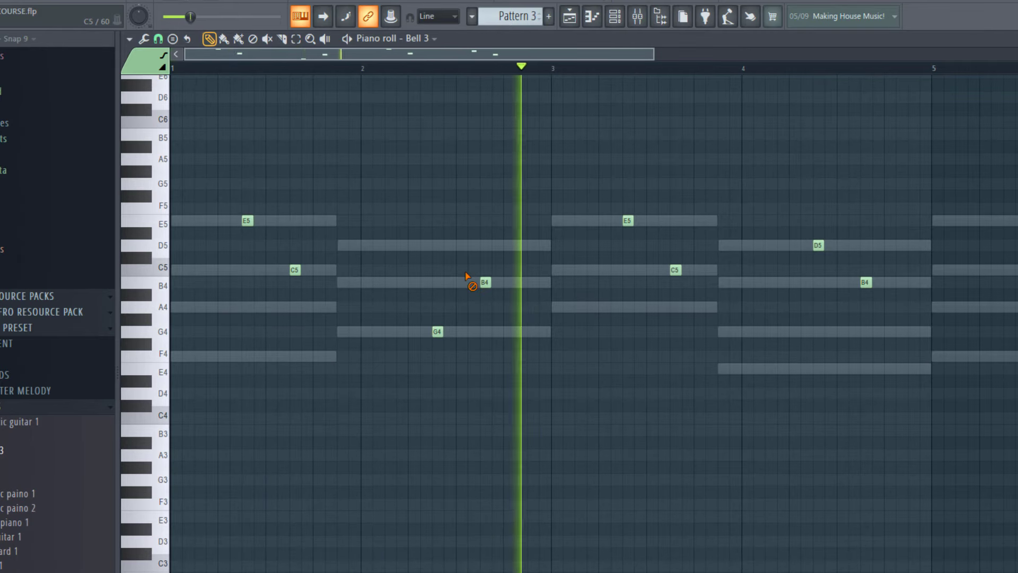
pyautogui.press('space')
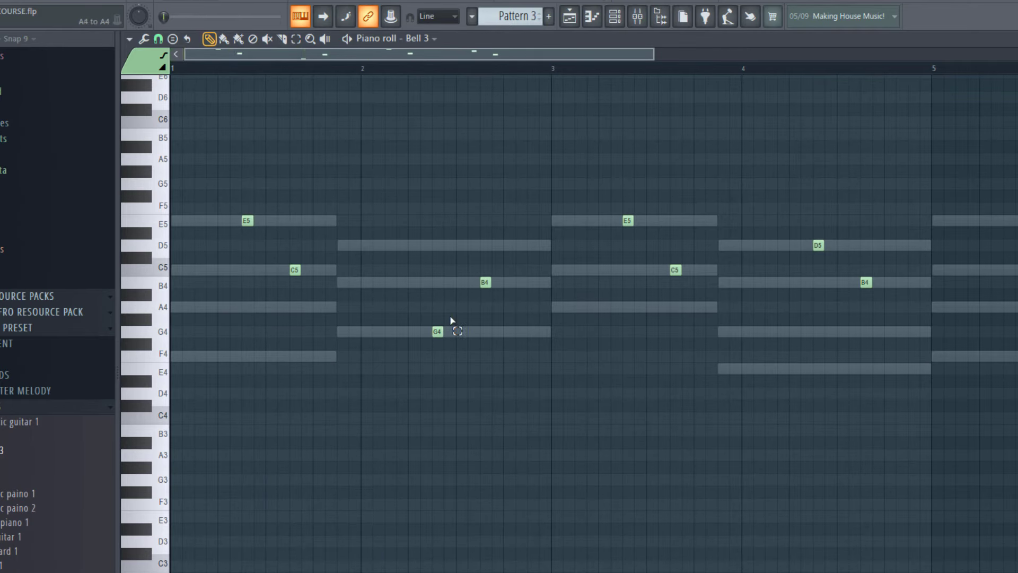
pyautogui.moveTo(451, 317); pyautogui.dragTo(428, 345)
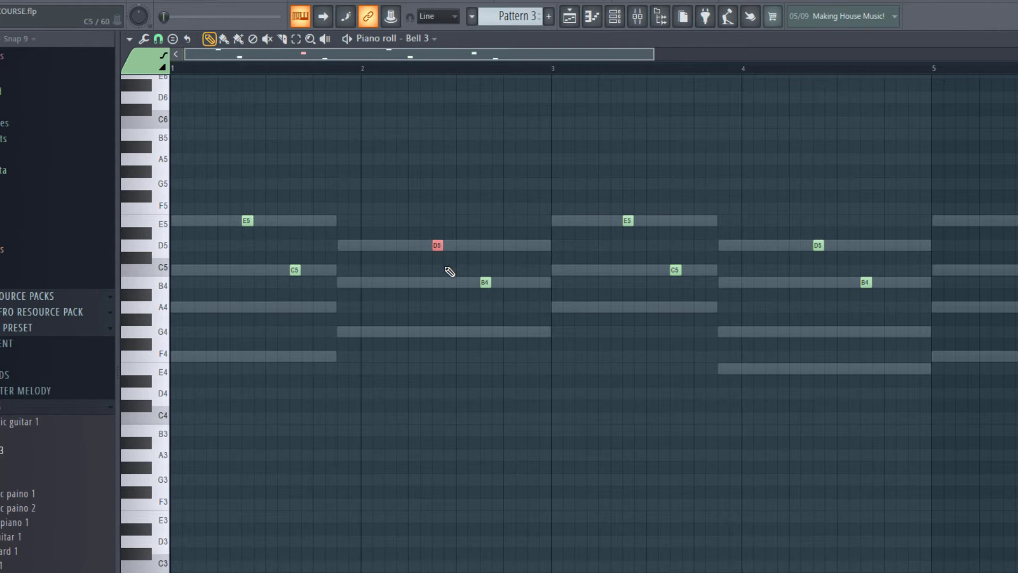
pyautogui.scroll(3, 430, 300)
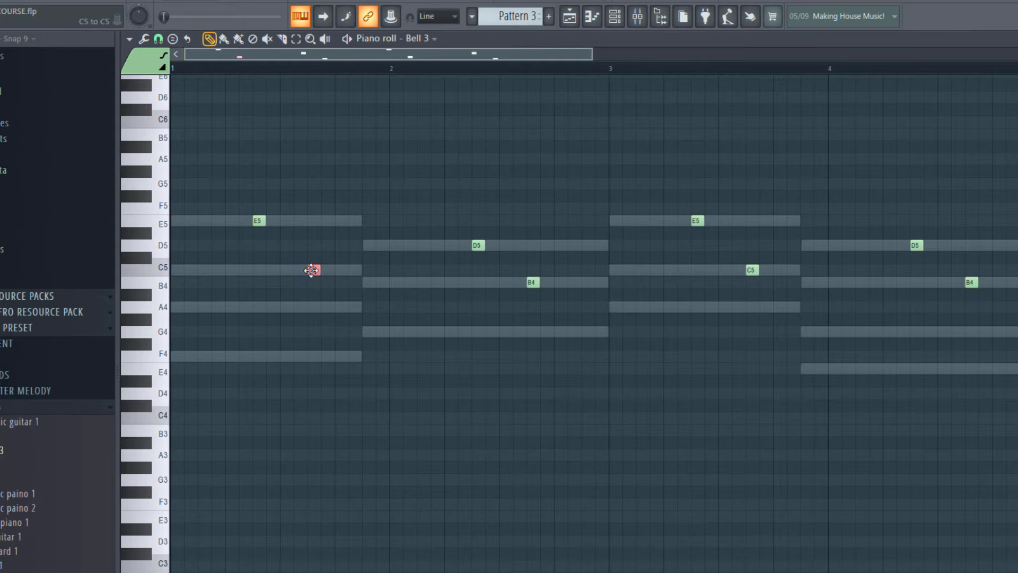
# Try D5 in place of the C5 note in bar 1 during playback, and restore the note to C5.
pyautogui.moveTo(389, 224); pyautogui.dragTo(394, 383)
pyautogui.moveTo(300, 226); pyautogui.dragTo(333, 362)
pyautogui.moveTo(374, 204); pyautogui.dragTo(399, 381)
pyautogui.moveTo(313, 271); pyautogui.dragTo(312, 245)
pyautogui.press('space')
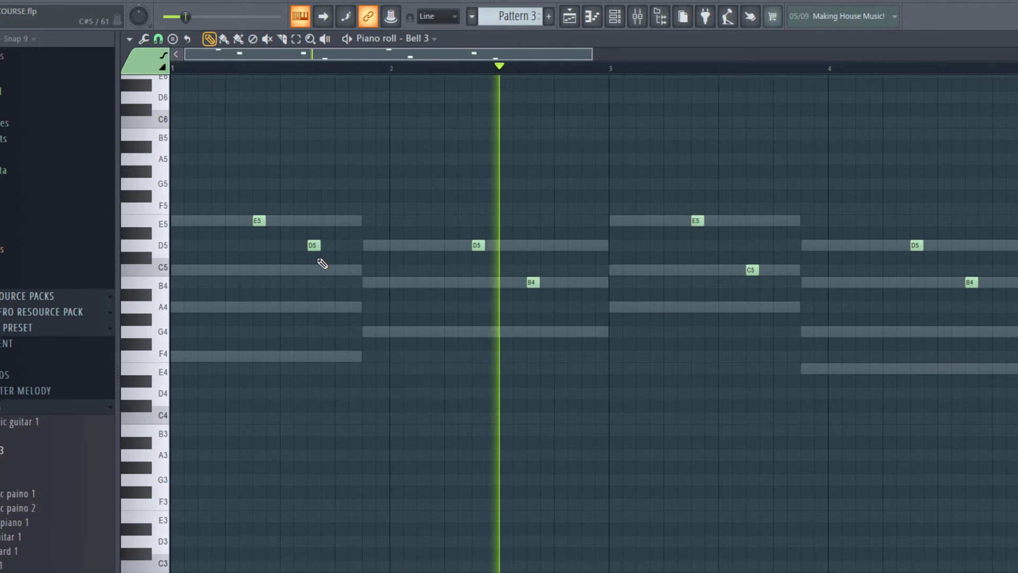
pyautogui.press('space')
pyautogui.moveTo(314, 245); pyautogui.dragTo(314, 270)
pyautogui.press('space')
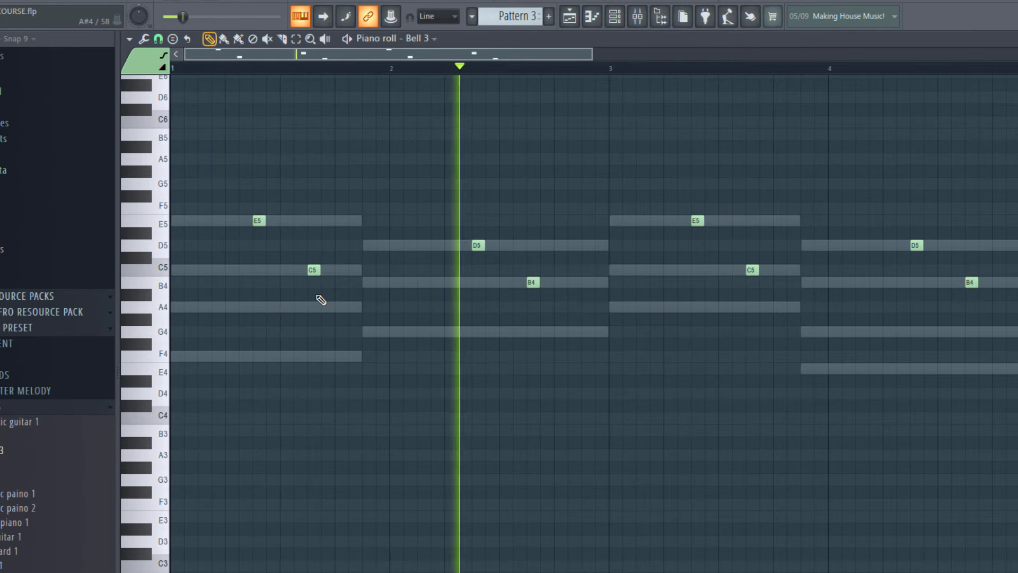
pyautogui.press('space')
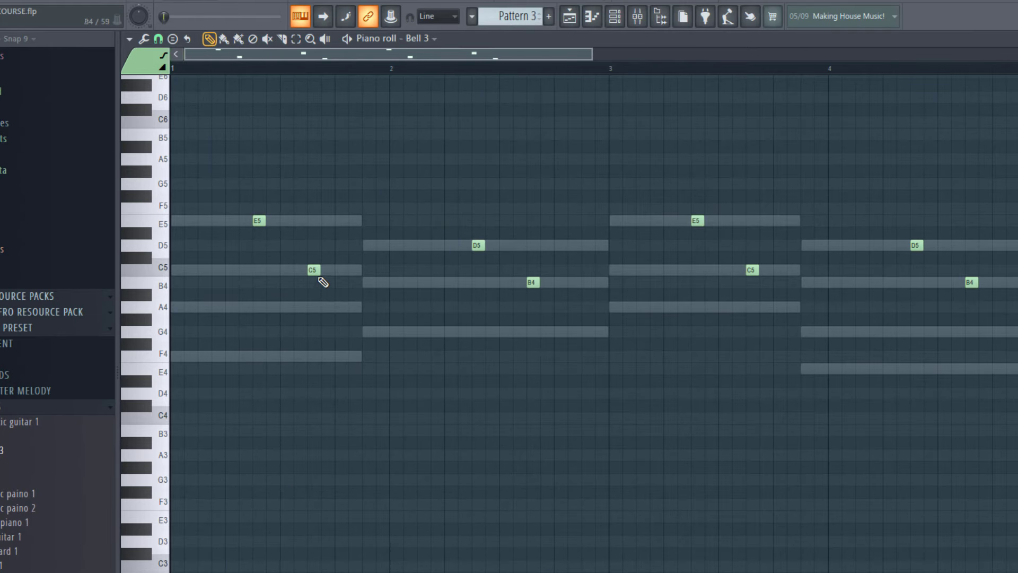
# Raise the C5 note in bar 1 to D5 and play the four-bar melody.
pyautogui.moveTo(315, 270); pyautogui.dragTo(317, 241)
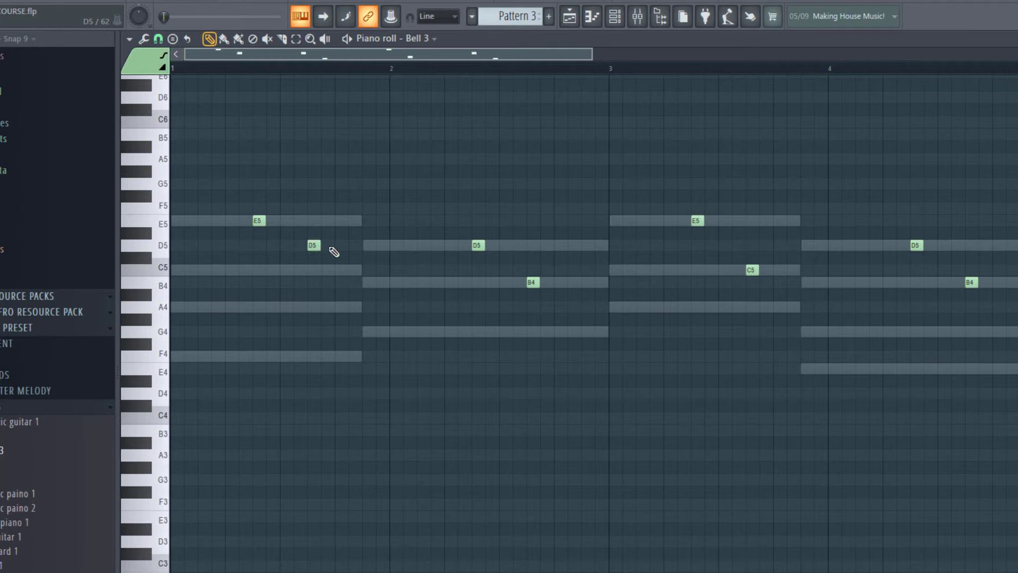
pyautogui.press('space')
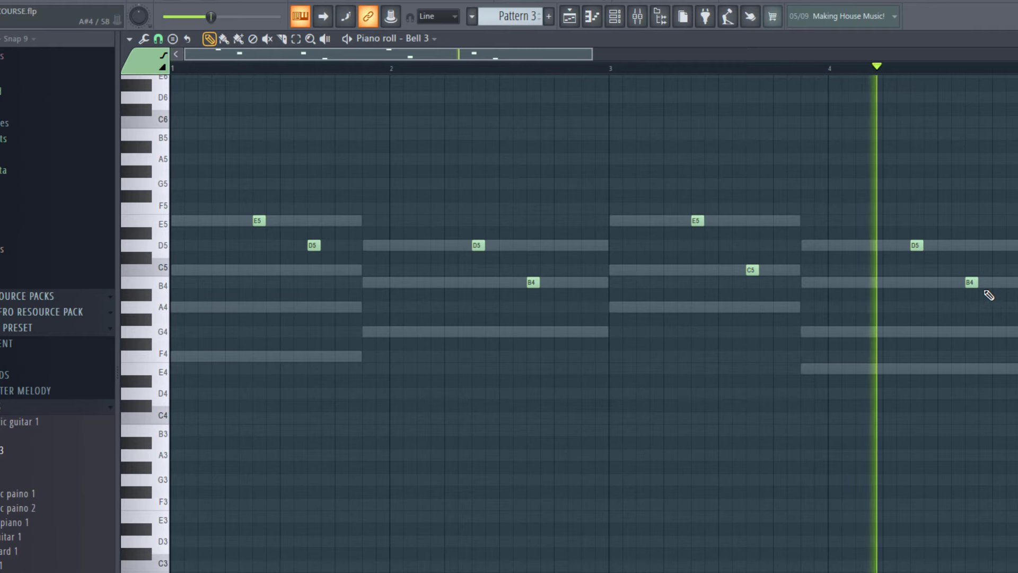
pyautogui.press('space')
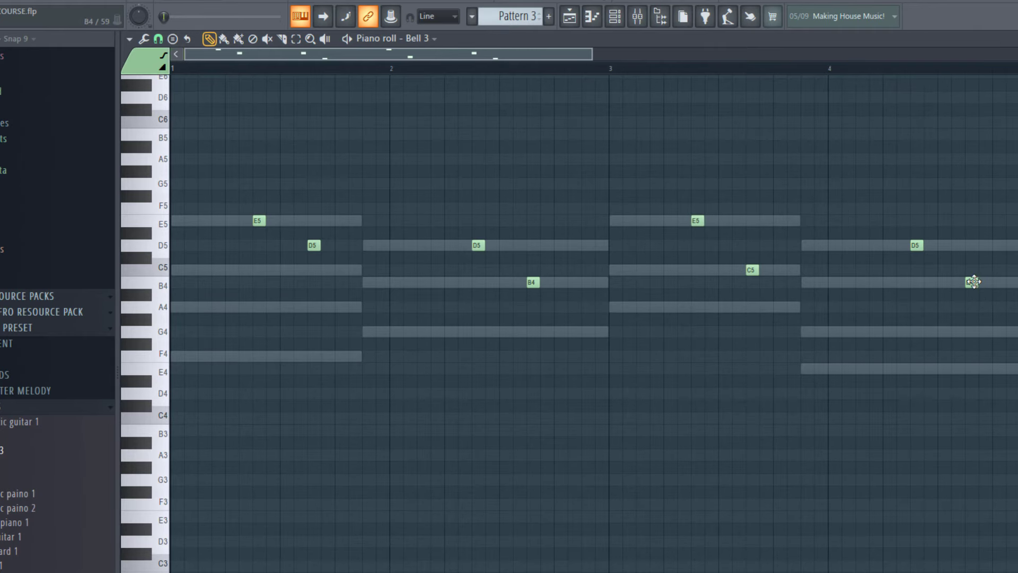
# Raise the B4 note in bar 4 to C5 and play the melody from bar 3.
pyautogui.click(973, 281)
pyautogui.moveTo(972, 271); pyautogui.dragTo(966, 260)
pyautogui.press('space')
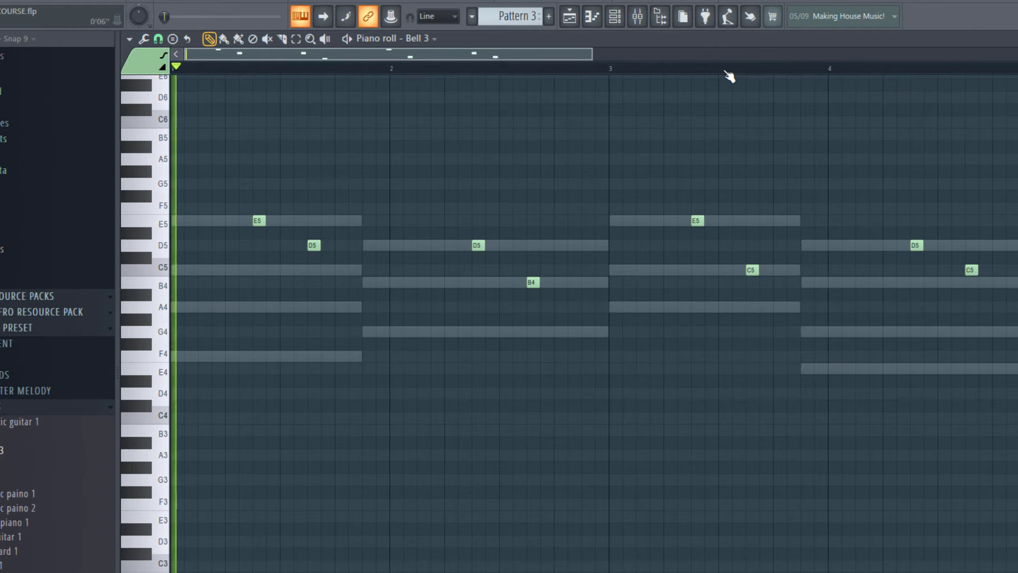
pyautogui.click(690, 69)
pyautogui.scroll(-3, 723, 303)
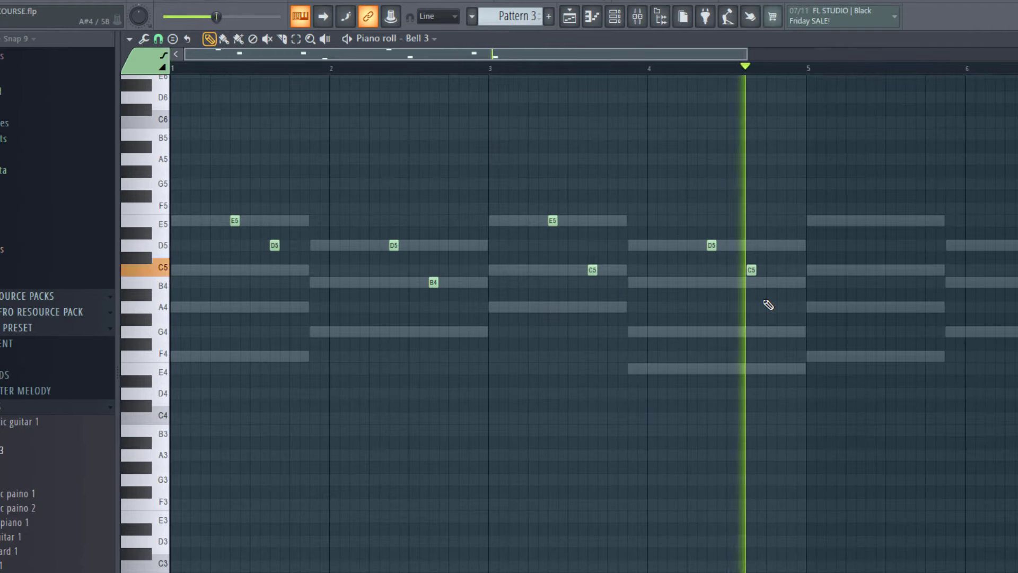
pyautogui.press('space')
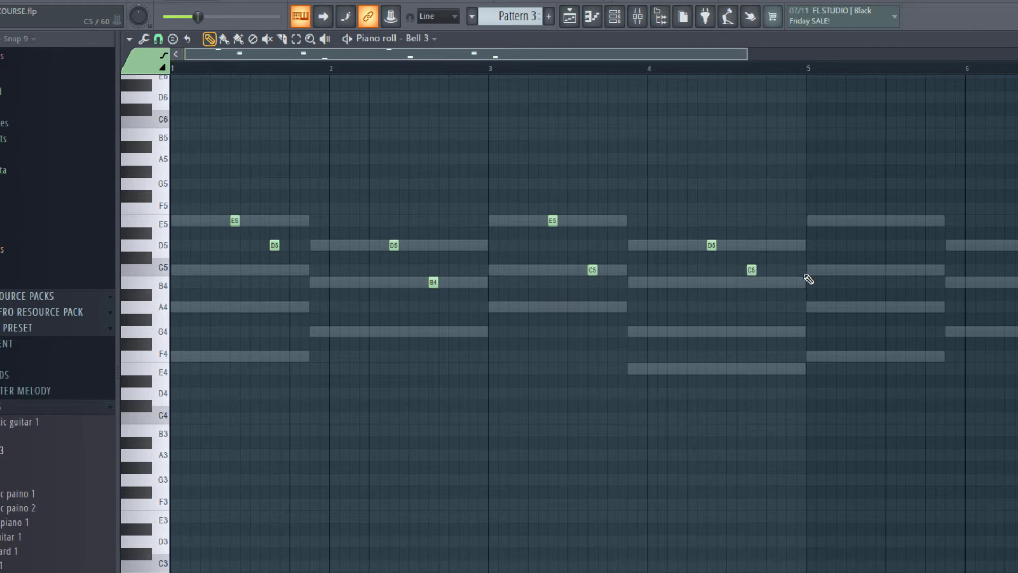
# Duplicate the four-bar Bell 3 melody into bars 5 to 8.
pyautogui.moveTo(745, 273); pyautogui.dragTo(946, 275)
pyautogui.moveTo(273, 246); pyautogui.dragTo(302, 260)
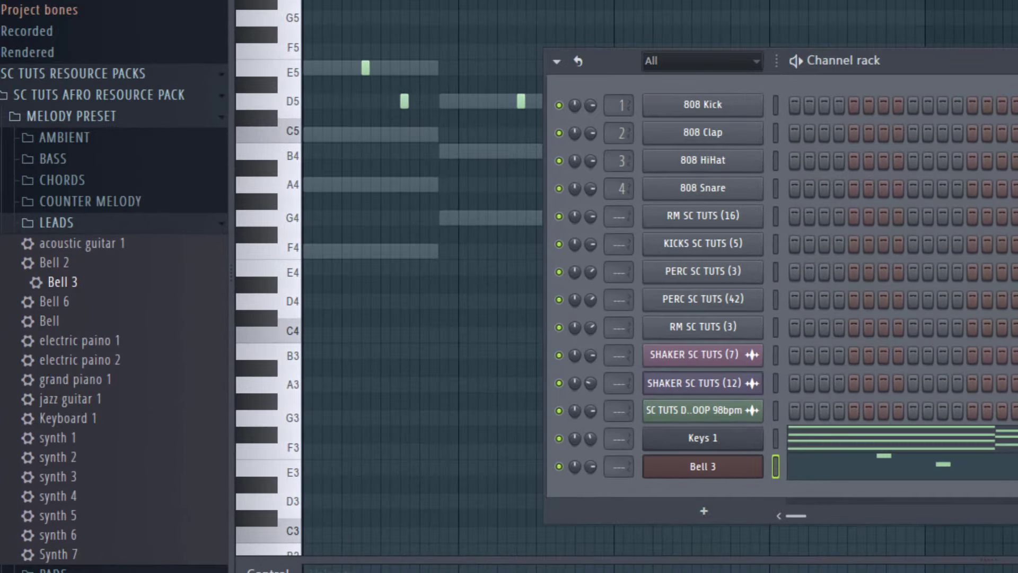
# Add the grand piano 1 preset from the COUNTER MELODY folder as a new channel below Bell 3, and close its plugin window.
pyautogui.click(79, 202)
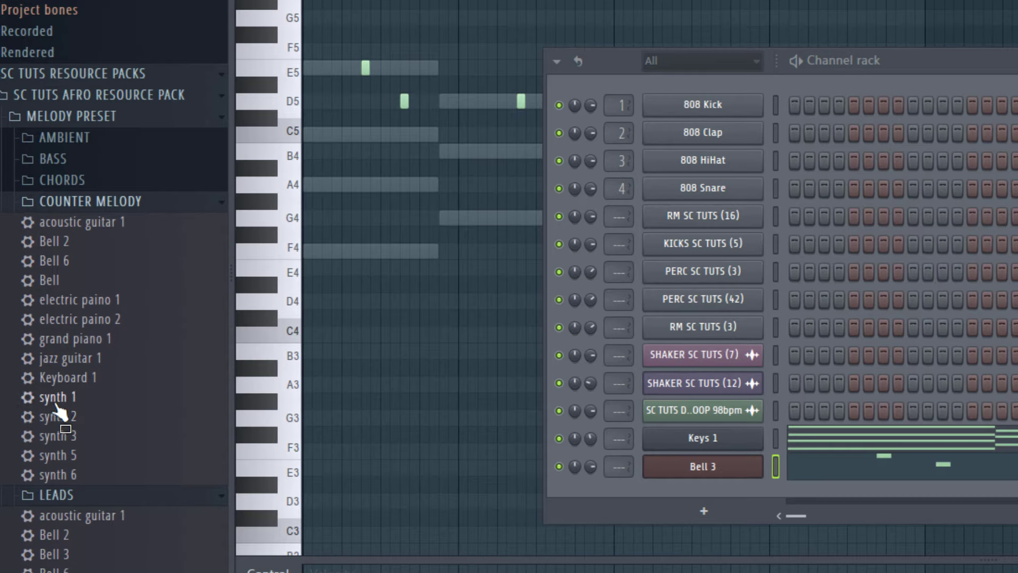
pyautogui.moveTo(70, 334); pyautogui.dragTo(837, 423)
pyautogui.click(779, 443)
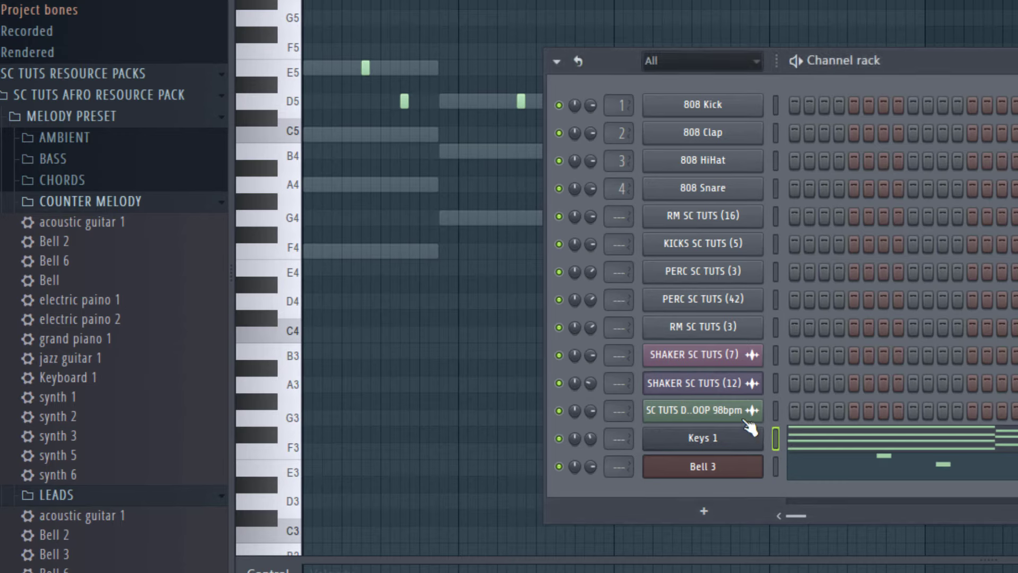
pyautogui.moveTo(121, 342); pyautogui.dragTo(435, 421)
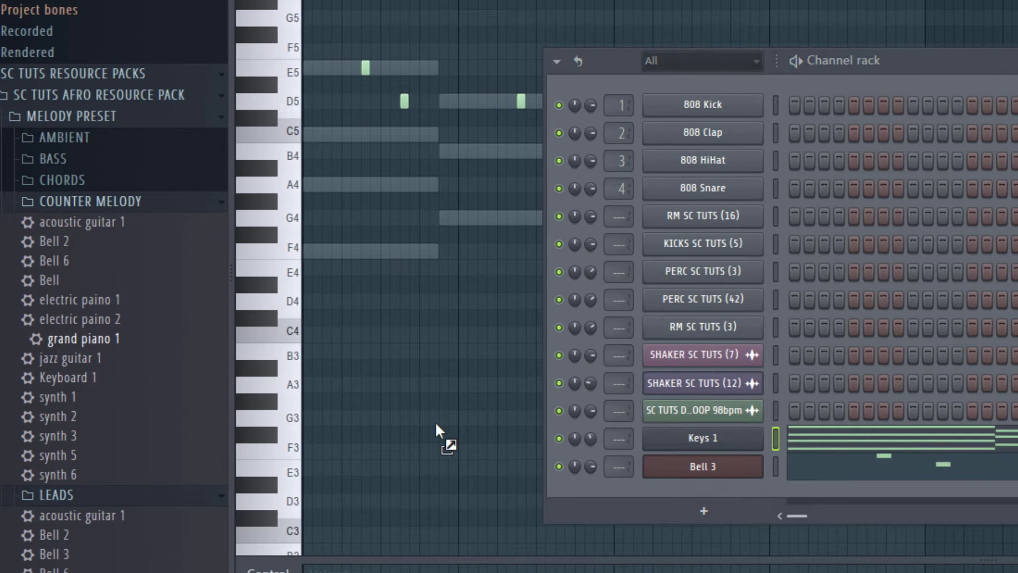
pyautogui.moveTo(729, 483); pyautogui.dragTo(729, 485)
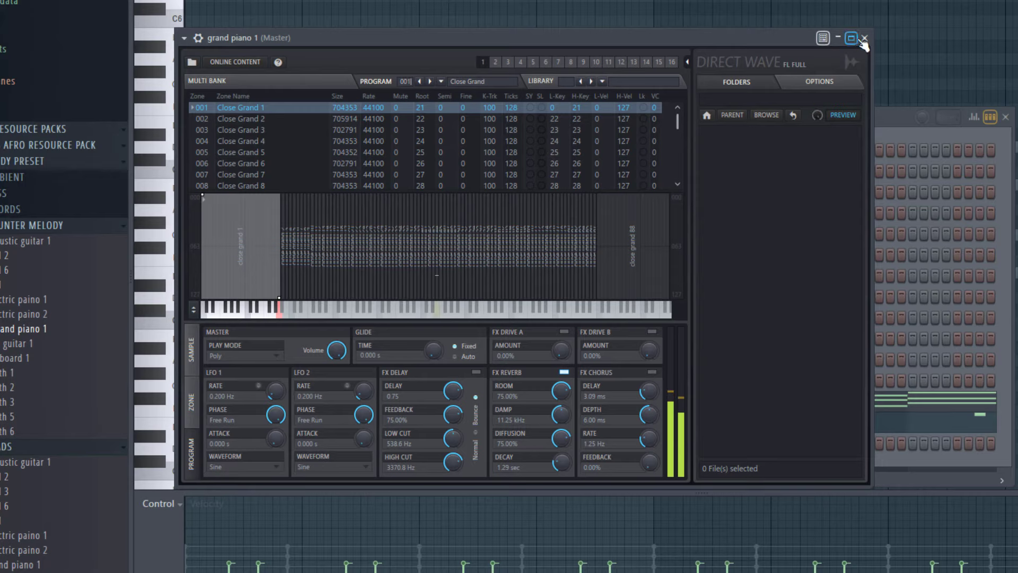
pyautogui.click(864, 38)
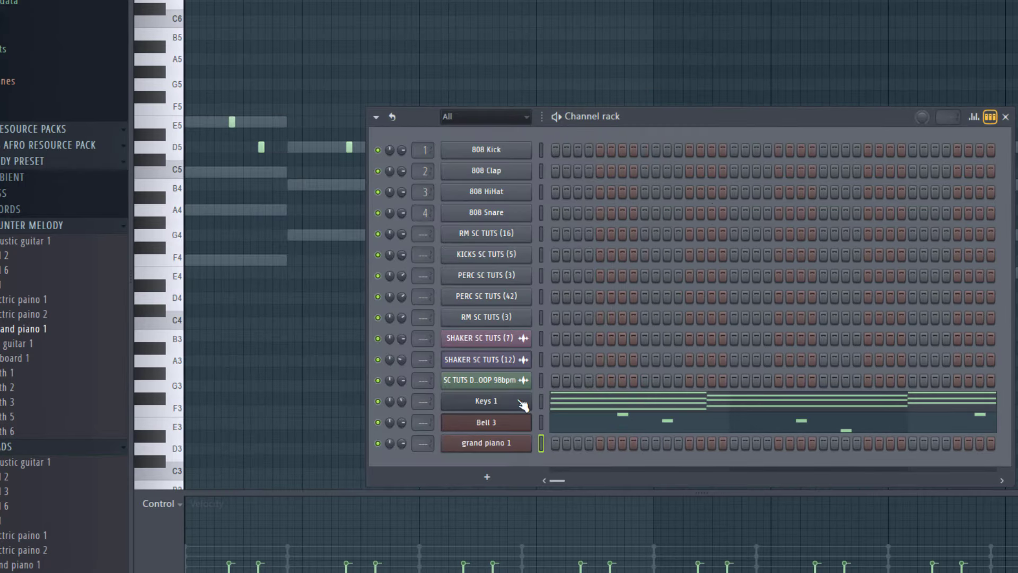
# Open the grand piano 1 piano roll and stack short E5, C5, A4 and F4 notes half a beat into bar 1.
pyautogui.rightClick(509, 449)
pyautogui.click(577, 426)
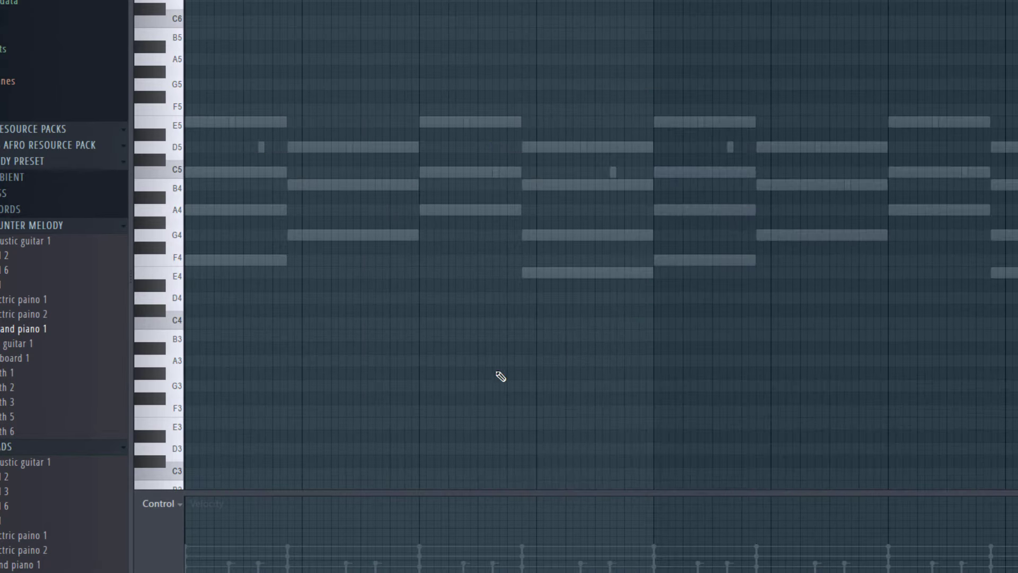
pyautogui.scroll(2, 209, 121)
pyautogui.click(211, 122)
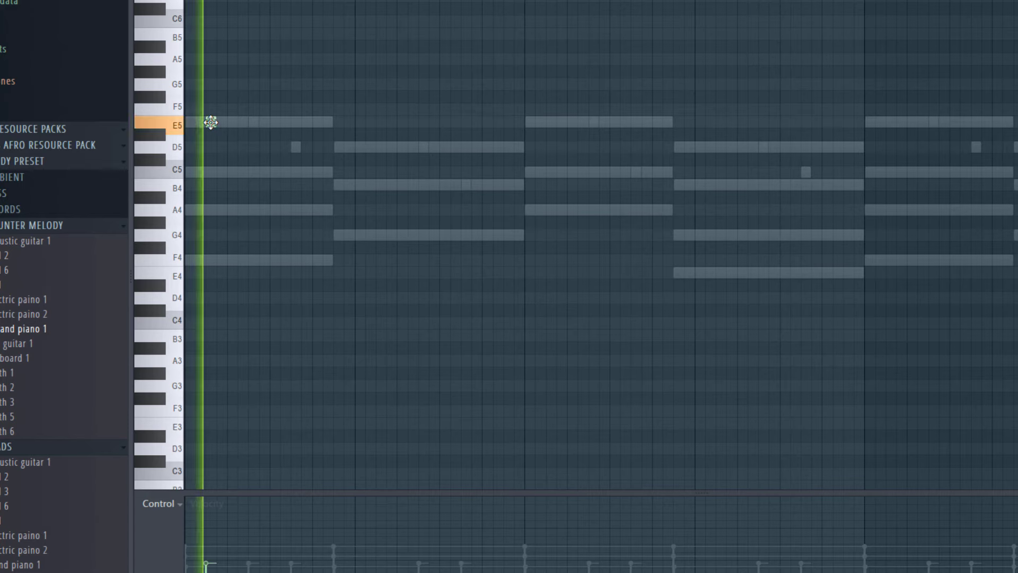
pyautogui.press('space')
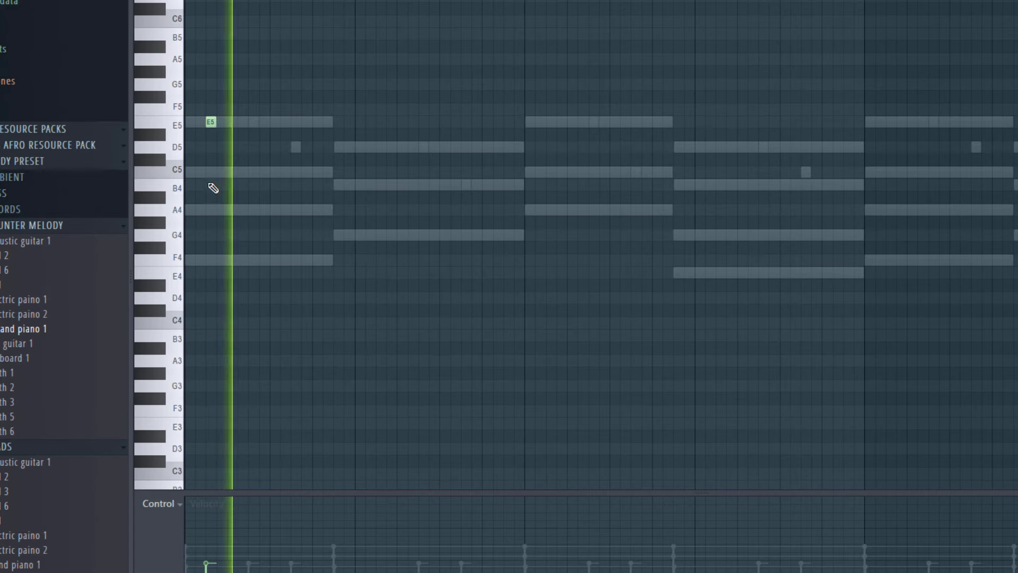
pyautogui.click(211, 173)
pyautogui.click(211, 210)
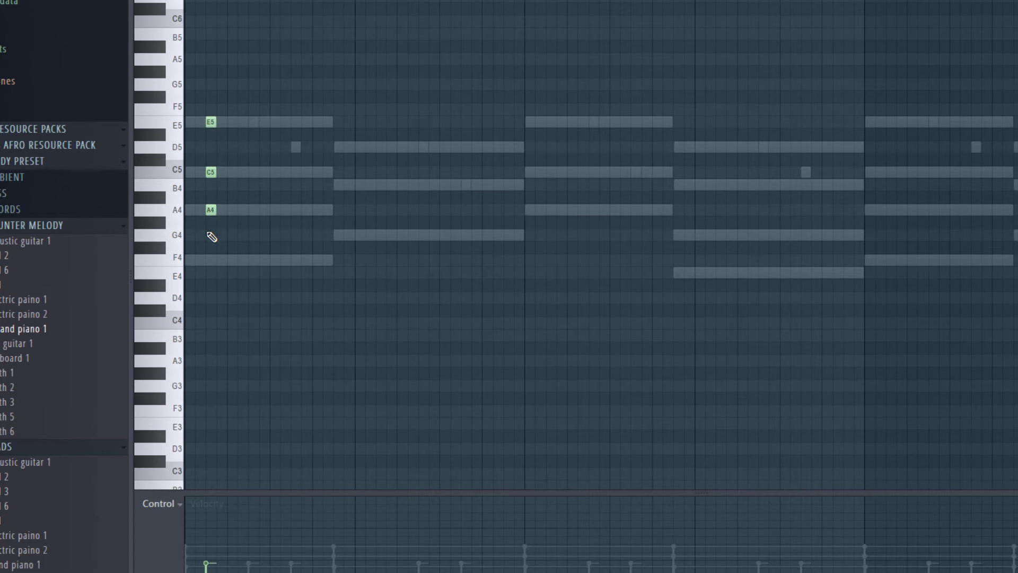
pyautogui.click(211, 260)
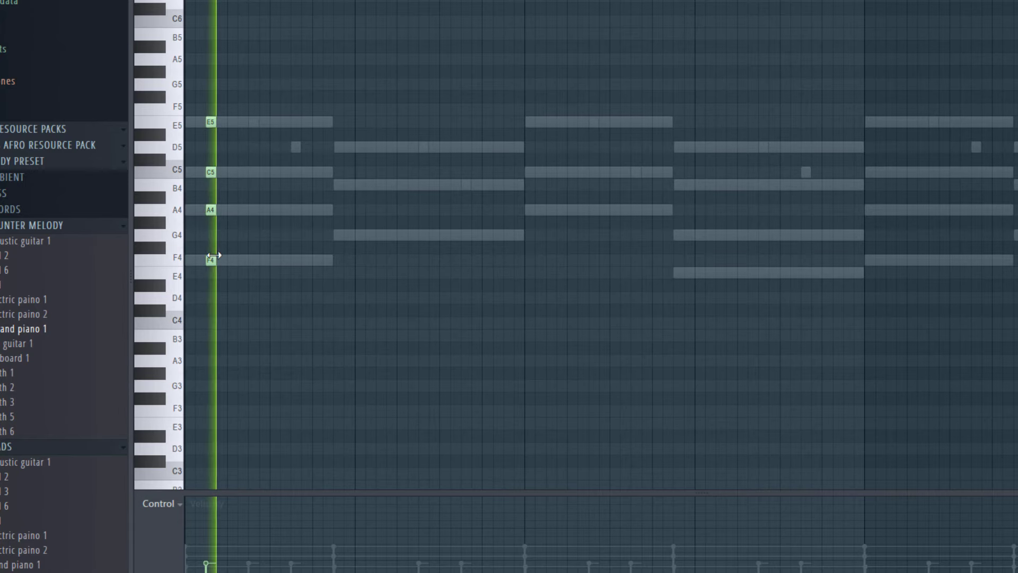
# Lengthen the four bar 1 chord notes together to end at the middle of the bar, and play the result.
pyautogui.moveTo(231, 92); pyautogui.dragTo(226, 258)
pyautogui.press('space')
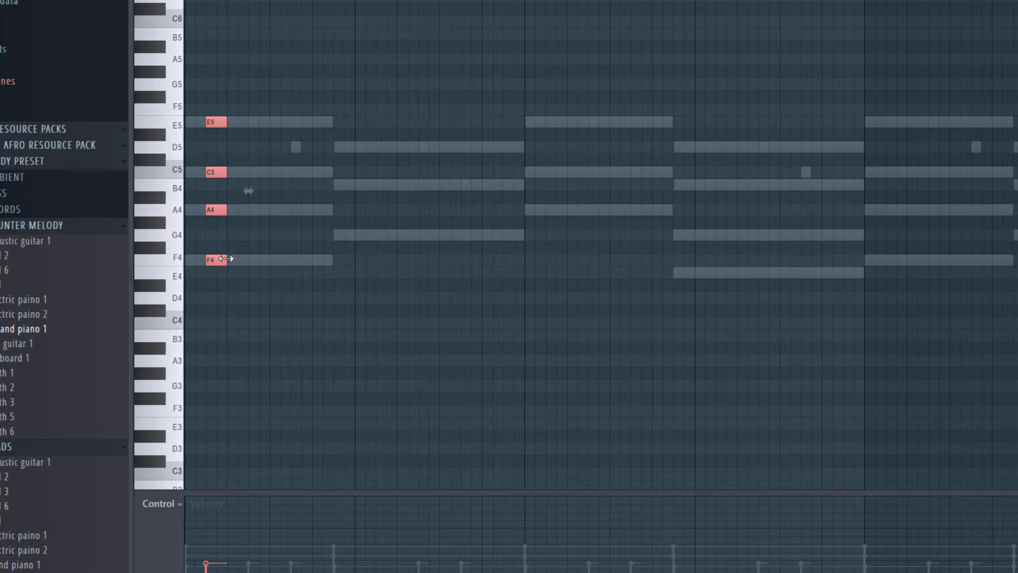
pyautogui.press('space')
pyautogui.press('space')
pyautogui.moveTo(226, 259); pyautogui.dragTo(264, 262)
pyautogui.press('space')
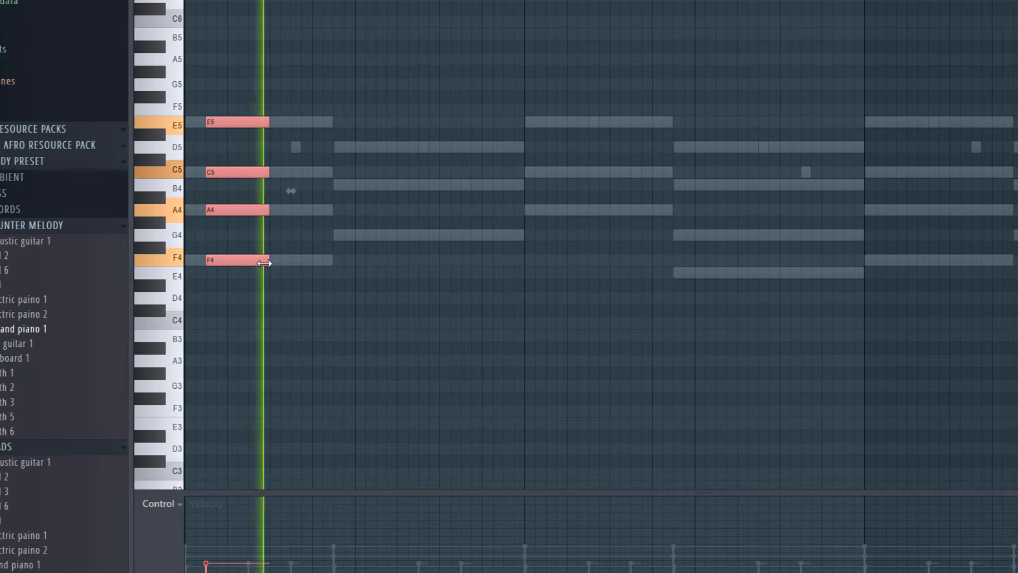
pyautogui.press('space')
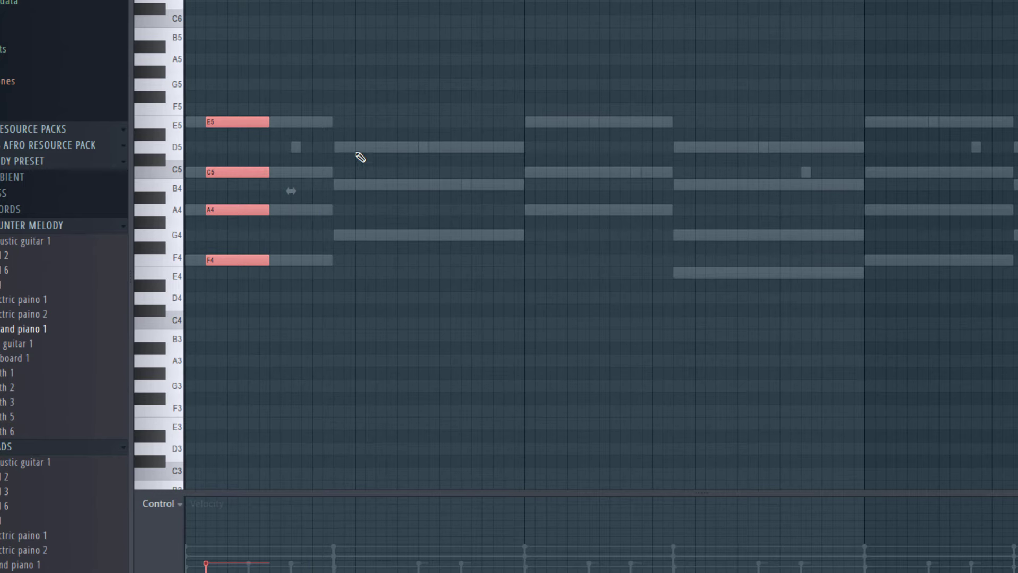
# Add same-rhythm chords D5-B4-G4 in bar 2, E5-C5-A4 in bar 3 and D5-B4-G4-E4 in bar 4, and play them.
pyautogui.click(377, 147)
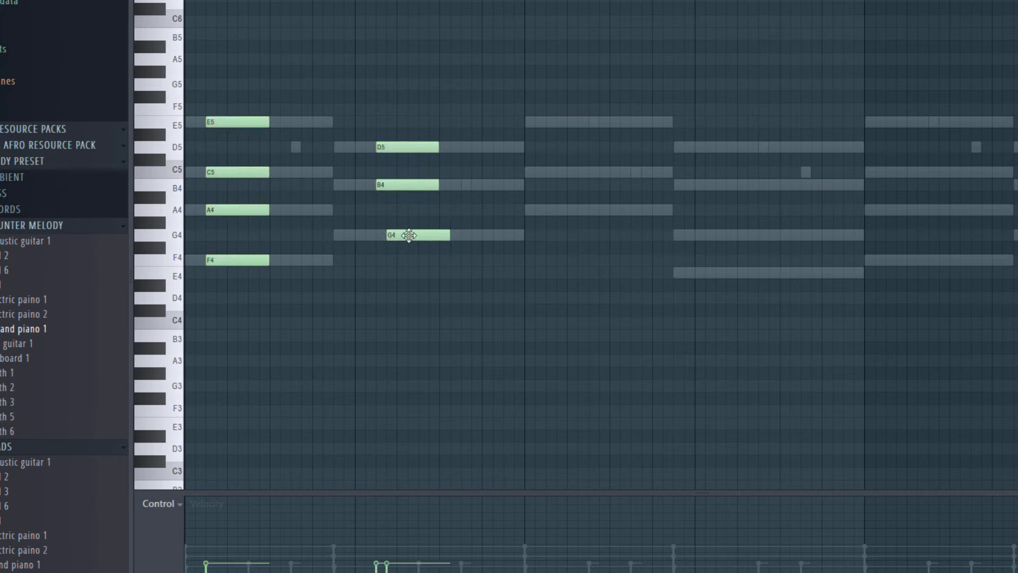
pyautogui.press('space')
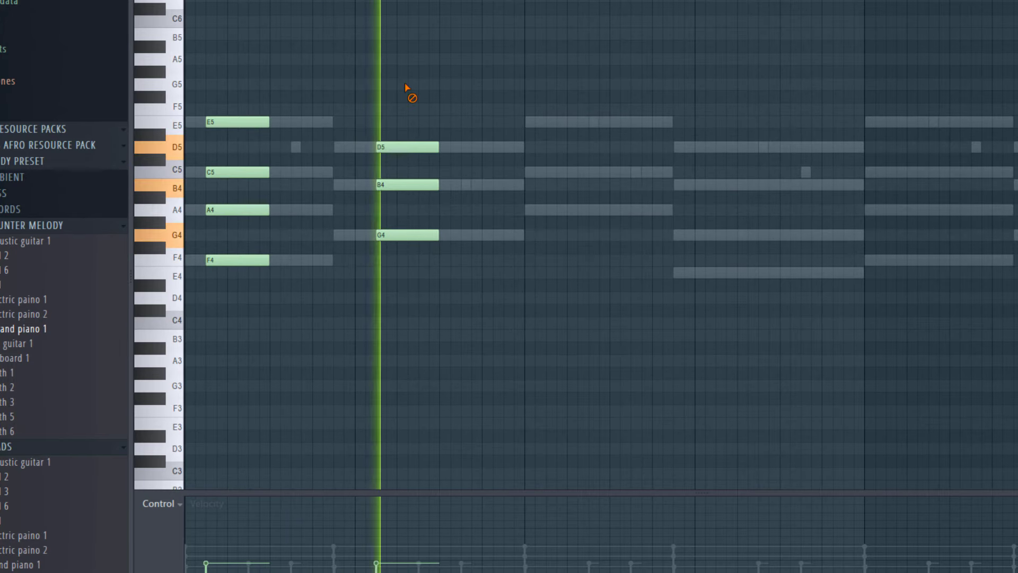
pyautogui.press('space')
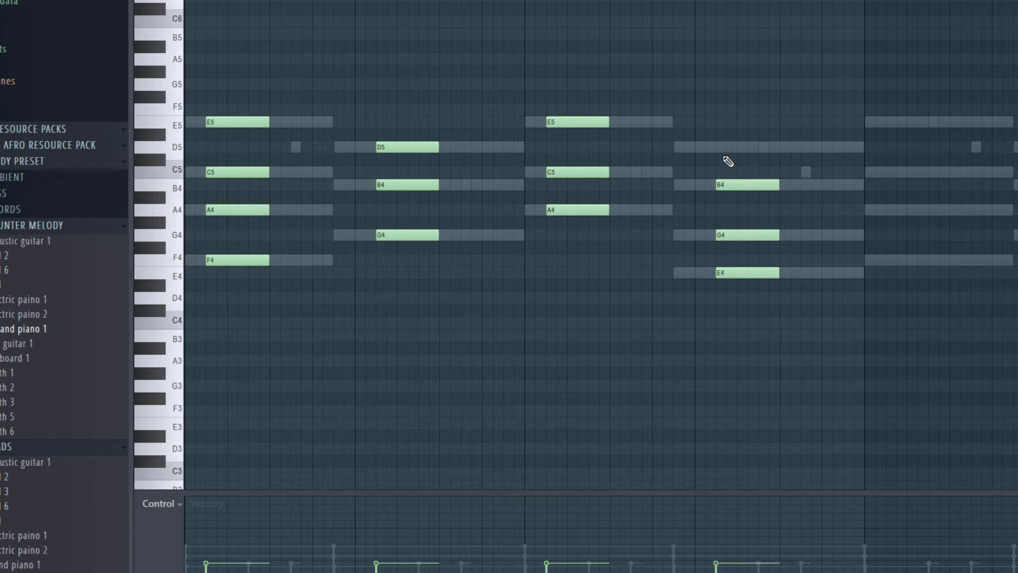
pyautogui.press('space')
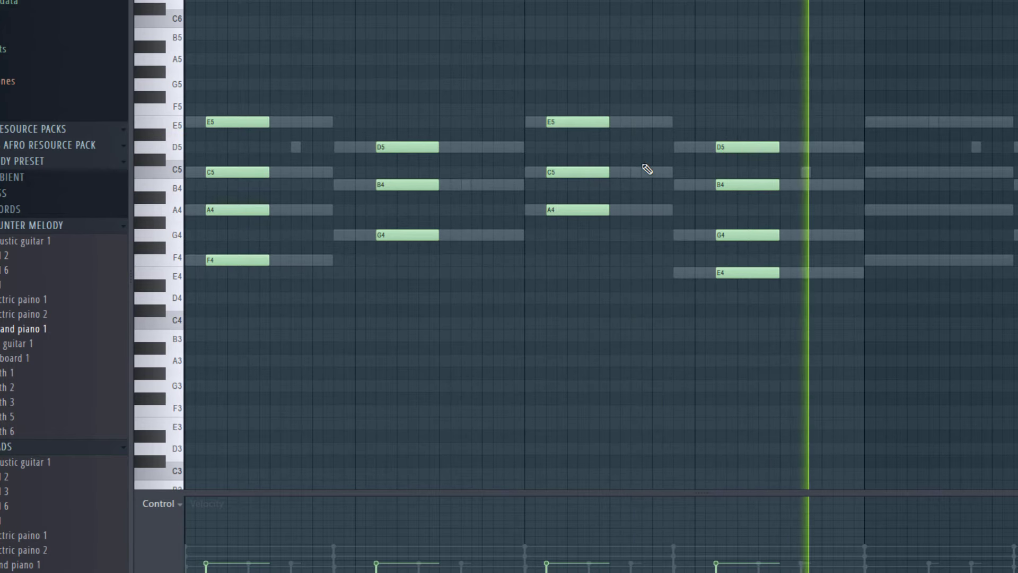
pyautogui.scroll(-2, 398, 174)
pyautogui.press('space')
# Extend the grand piano chords in bars 1 to 4 to the ends of the ghosted Keys 1 chords, and play them.
pyautogui.moveTo(197, 91); pyautogui.dragTo(269, 297)
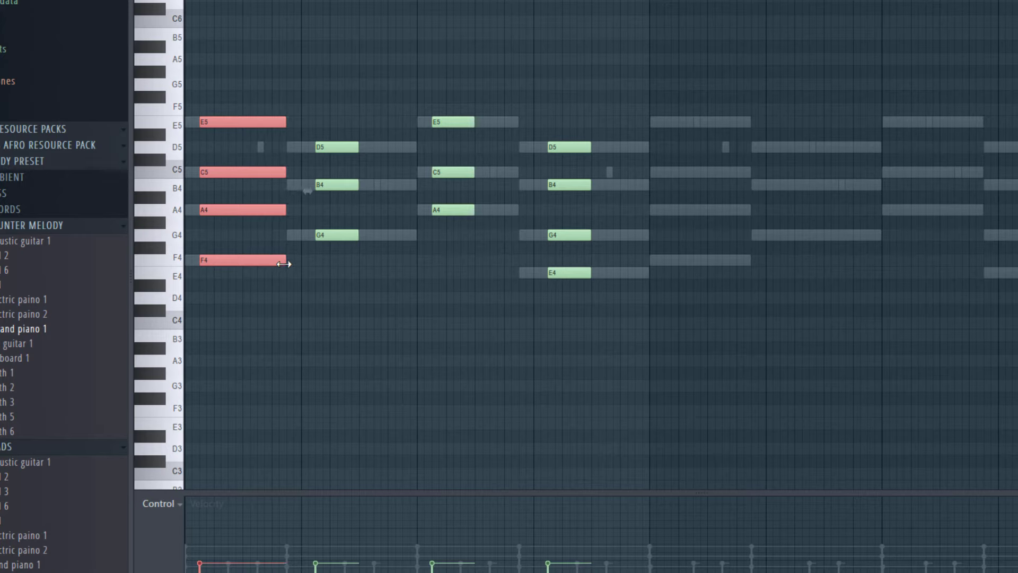
pyautogui.press('space')
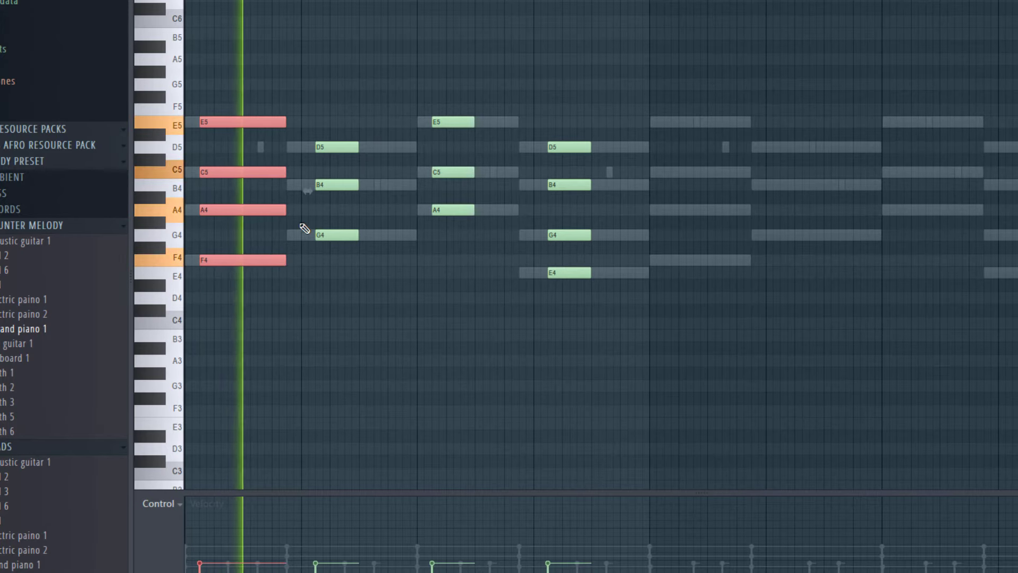
pyautogui.moveTo(343, 114); pyautogui.dragTo(372, 276)
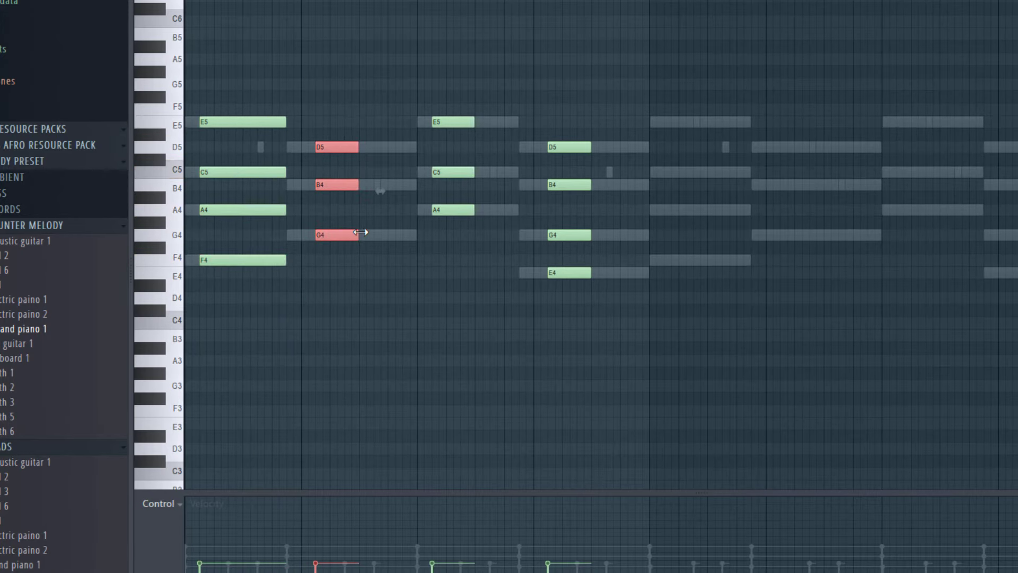
pyautogui.moveTo(446, 102); pyautogui.dragTo(568, 298)
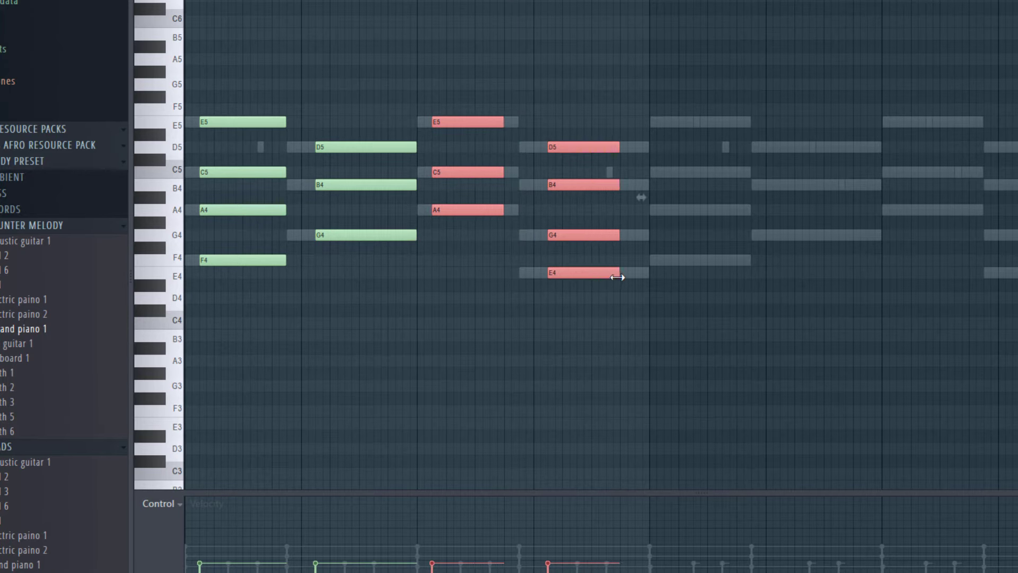
pyautogui.moveTo(633, 92); pyautogui.dragTo(629, 318)
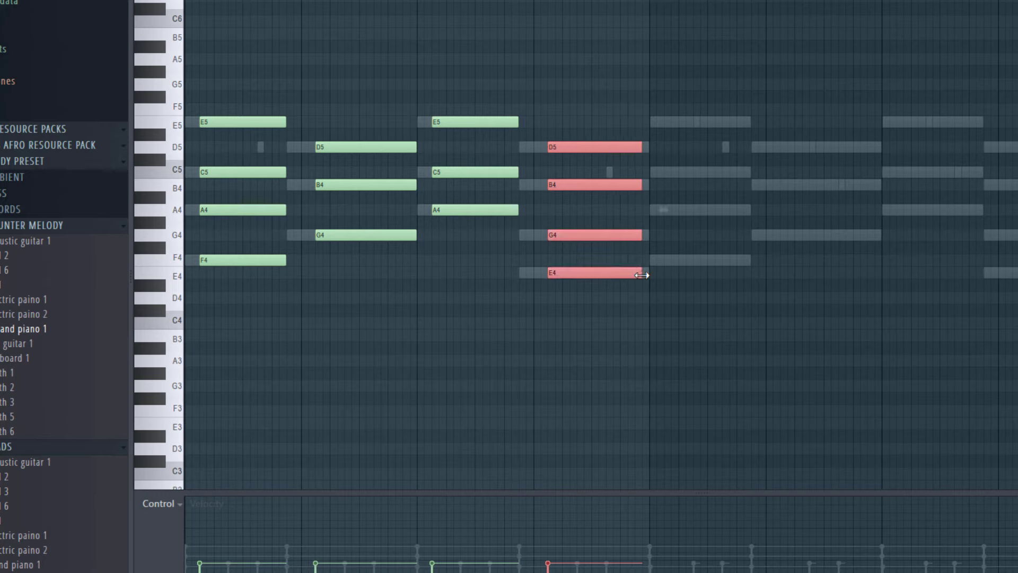
pyautogui.moveTo(641, 275); pyautogui.dragTo(649, 274)
pyautogui.press('space')
pyautogui.hotkey('ctrl', 'd')
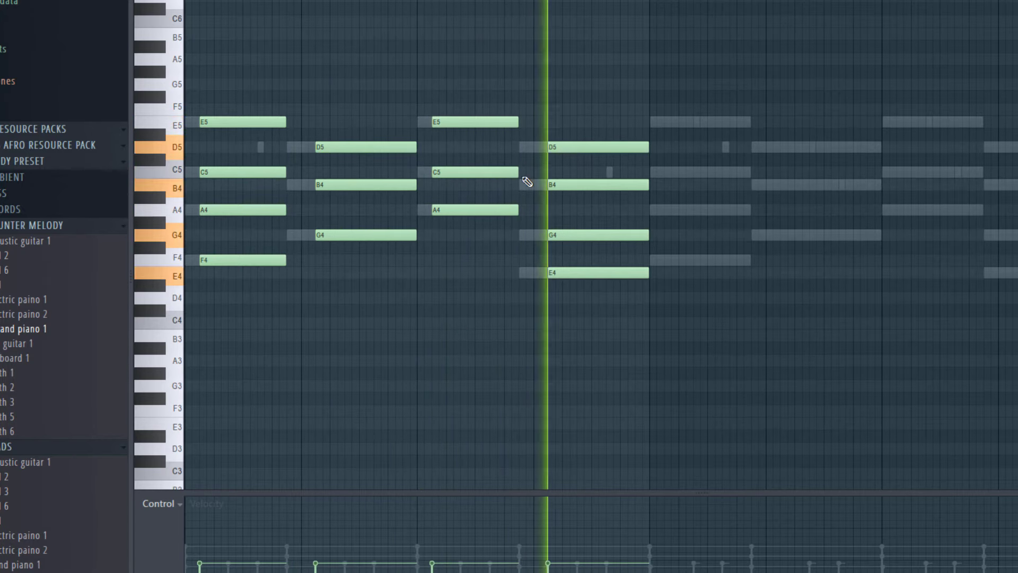
pyautogui.press('space')
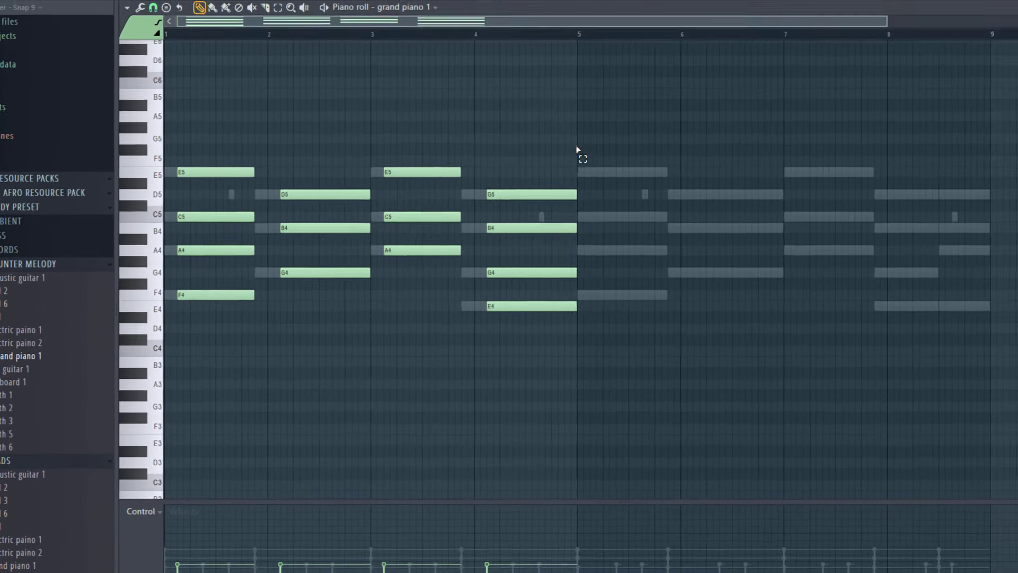
# Copy the four grand piano chords from bars 1 to 4 into bars 5 to 8, and play the full eight bars.
pyautogui.moveTo(580, 134); pyautogui.dragTo(233, 381)
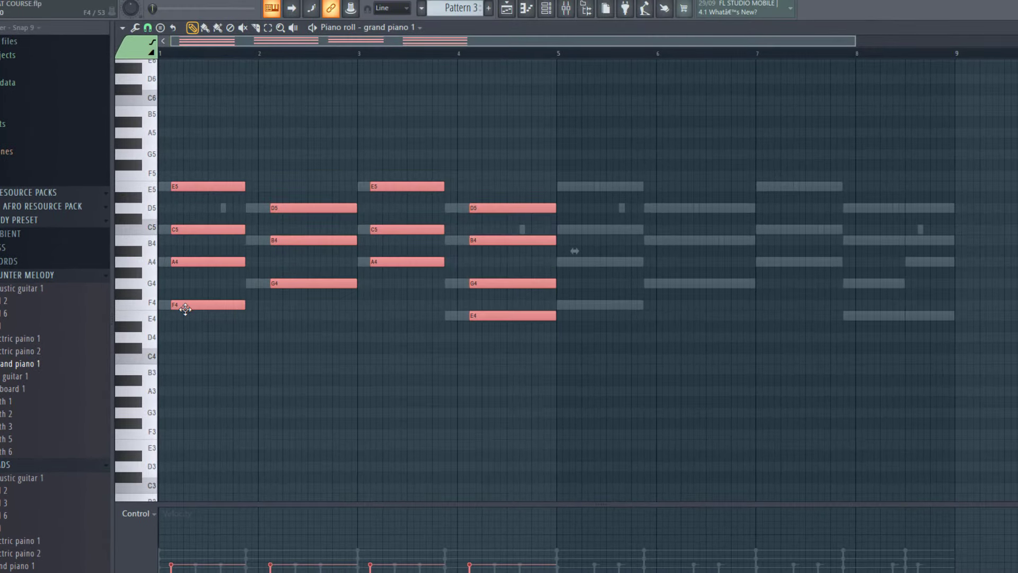
pyautogui.moveTo(185, 308); pyautogui.dragTo(586, 306)
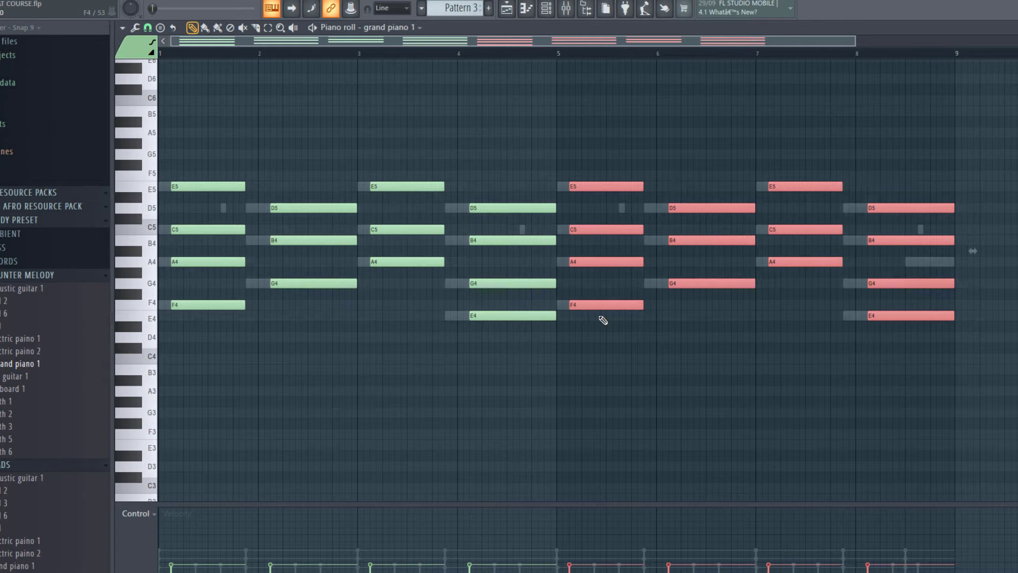
pyautogui.press('space')
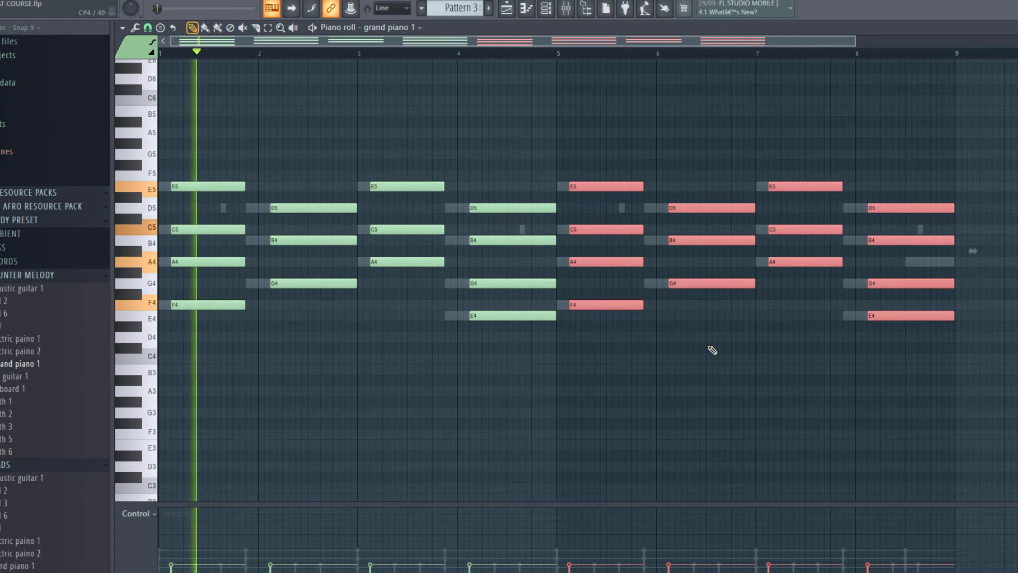
pyautogui.click(711, 352)
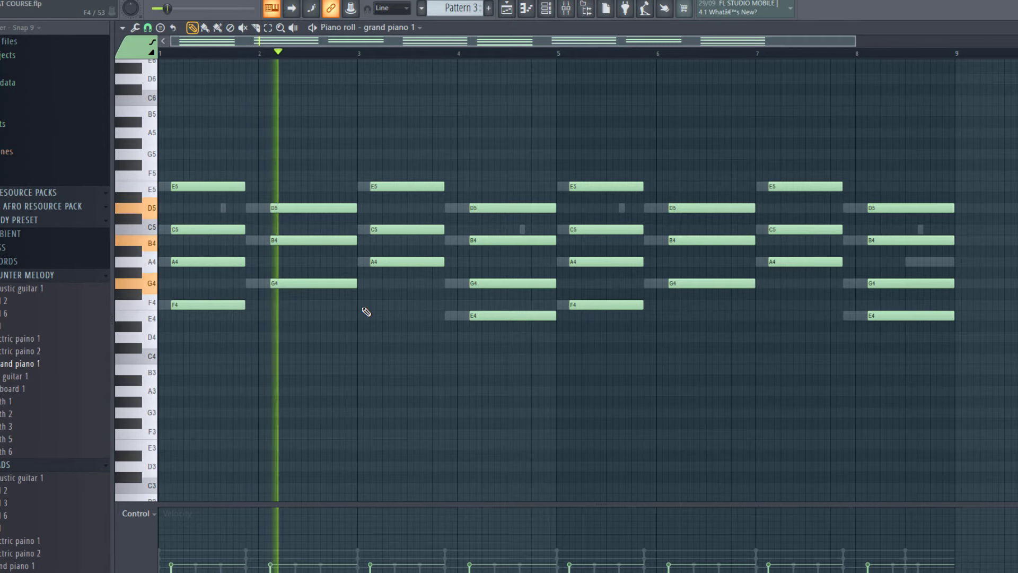
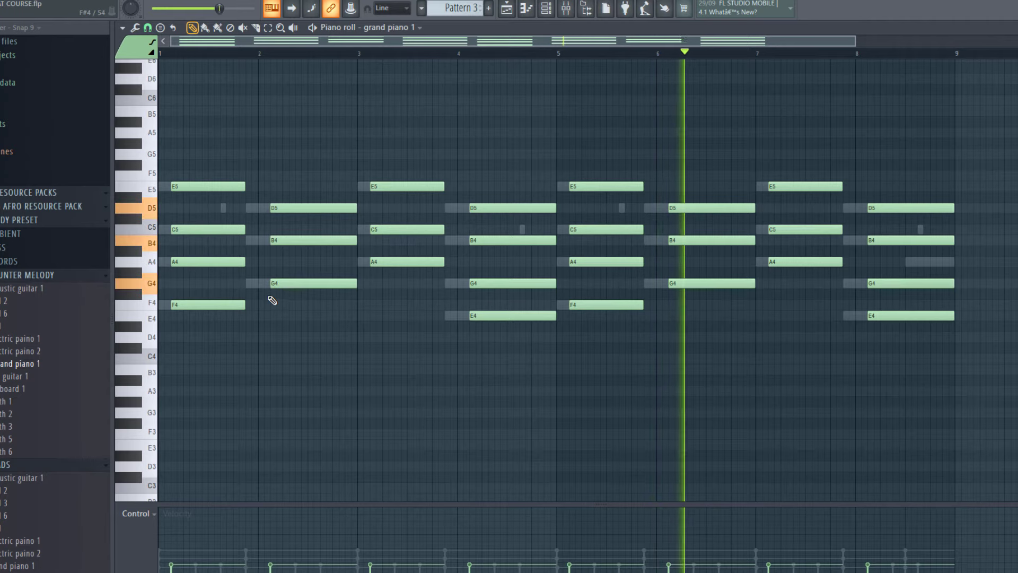
pyautogui.scroll(1, 268, 298)
pyautogui.moveTo(232, 41); pyautogui.dragTo(207, 43)
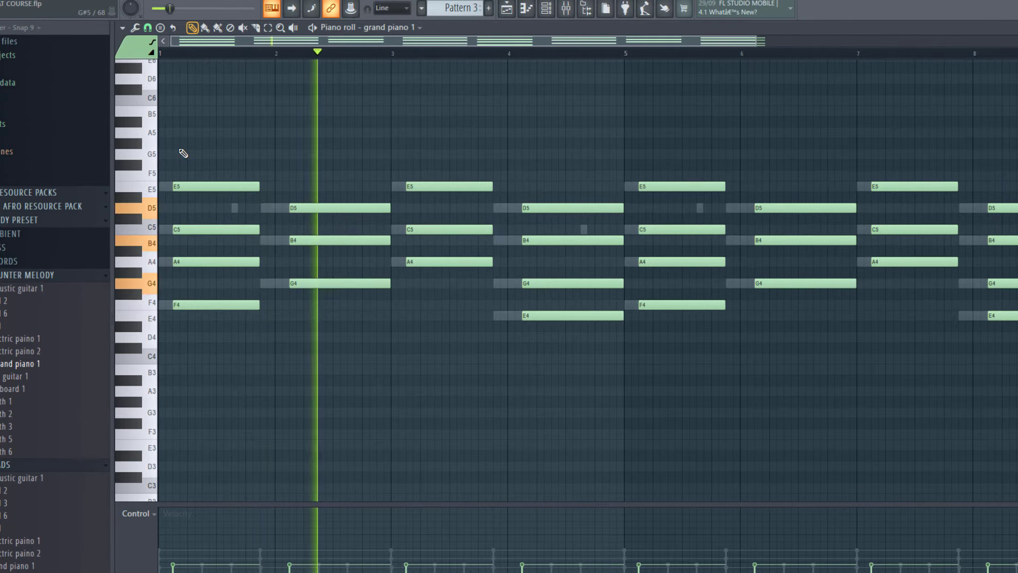
pyautogui.press('space')
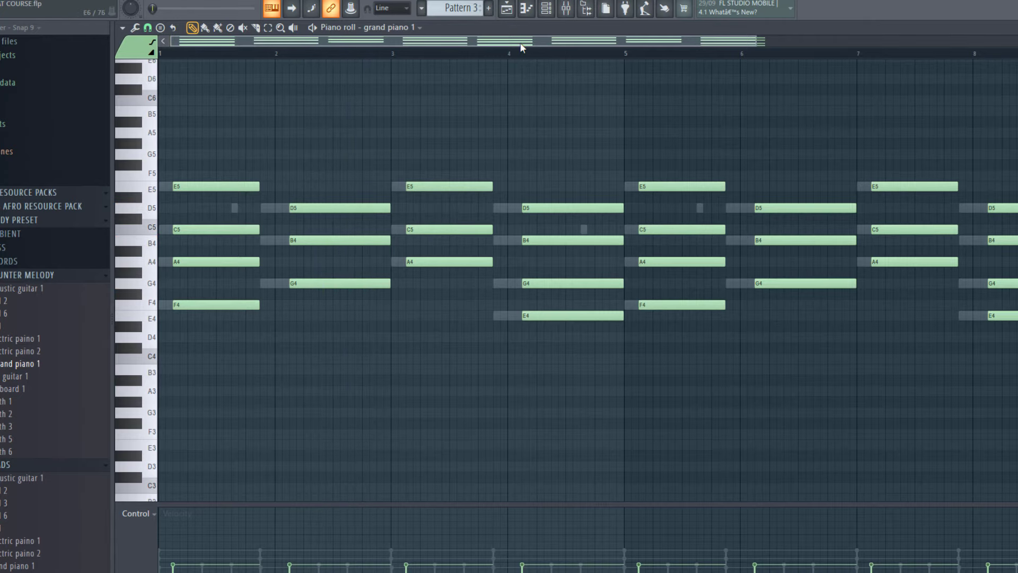
# Show the channel rack and try the counter melody presets synth 5 and synth 6 on a new channel below grand piano 1.
pyautogui.click(561, 8)
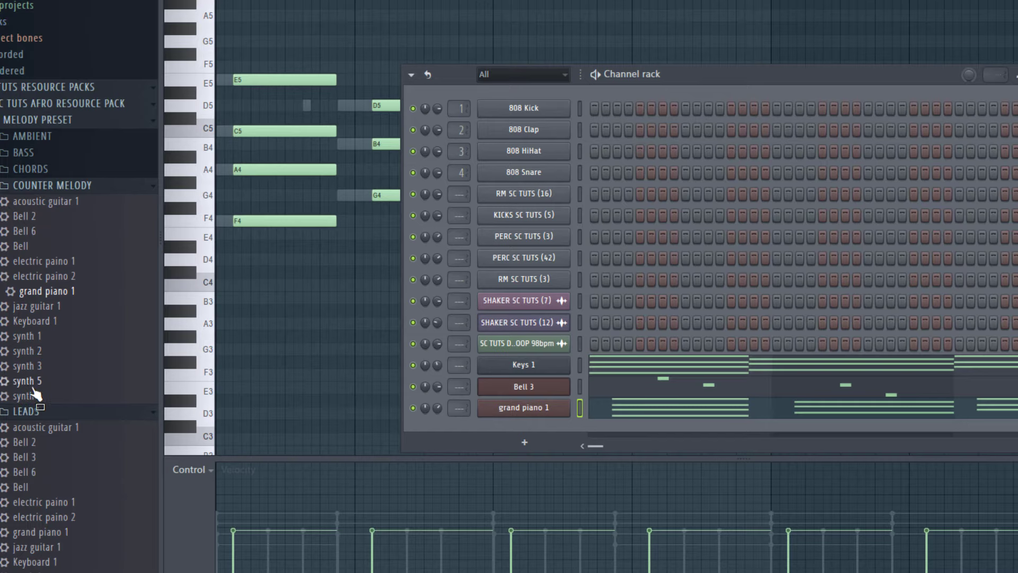
pyautogui.moveTo(35, 392); pyautogui.dragTo(517, 432)
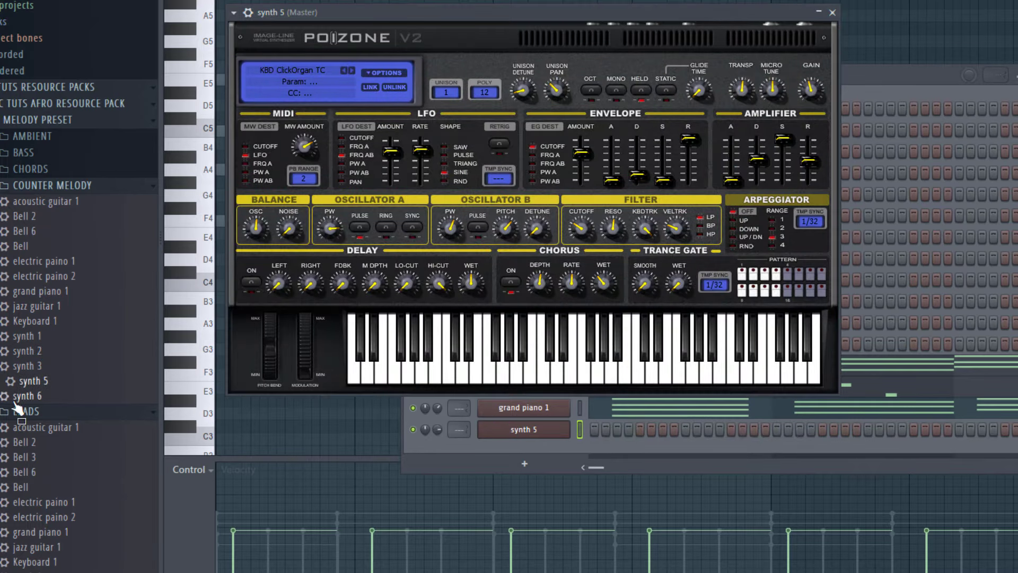
pyautogui.moveTo(532, 426); pyautogui.dragTo(531, 430)
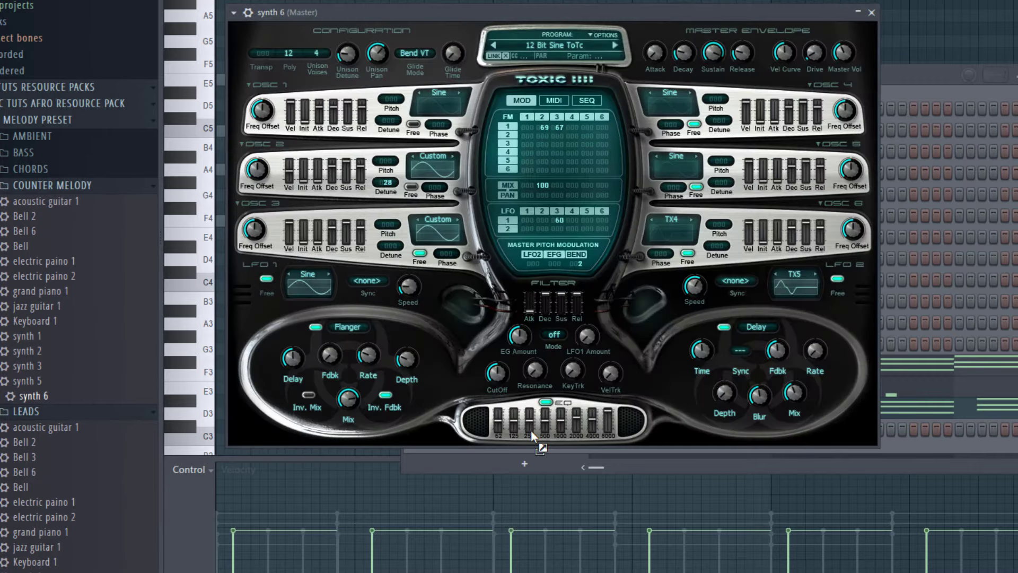
pyautogui.click(872, 12)
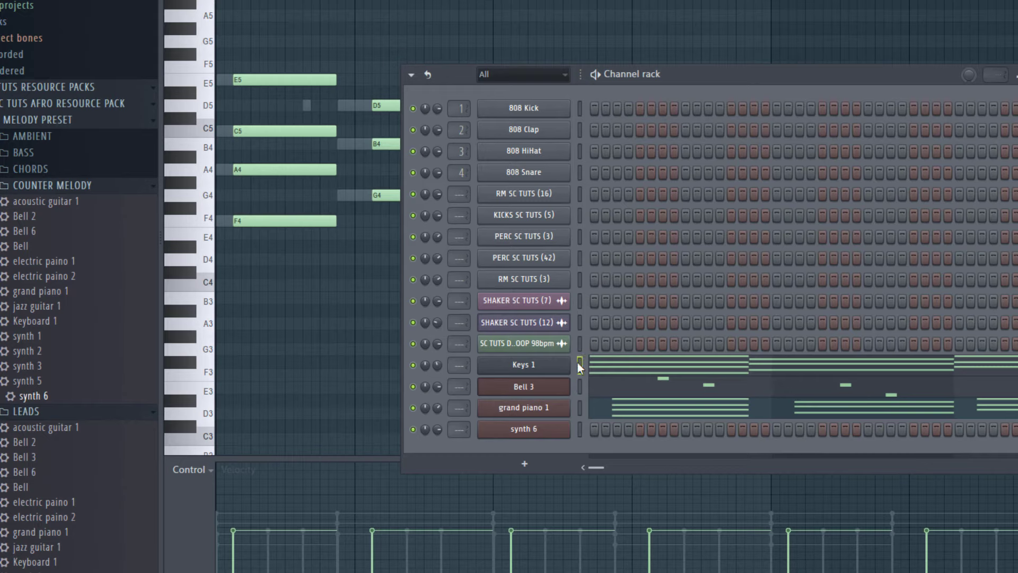
pyautogui.click(581, 431)
# Replace synth 6 with the counter melody preset synth 1, audition its sound, and open its empty piano roll.
pyautogui.click(22, 382)
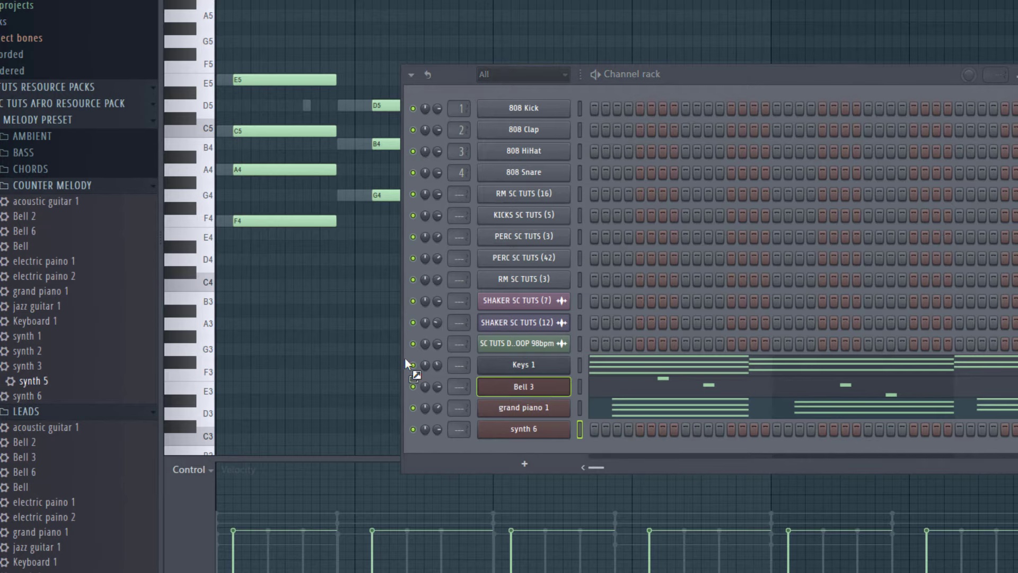
pyautogui.moveTo(574, 438); pyautogui.dragTo(554, 431)
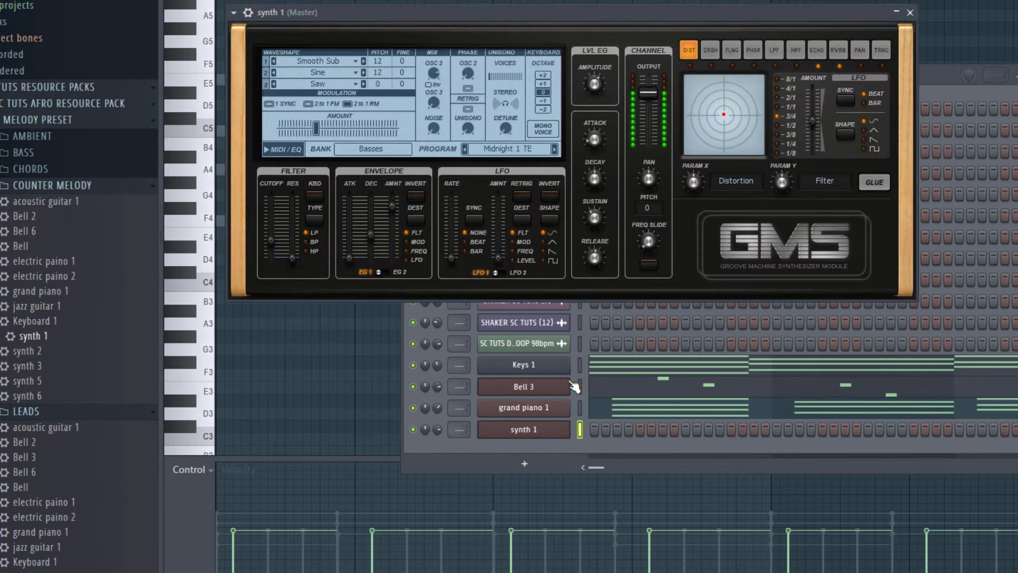
pyautogui.click(580, 386)
pyautogui.click(579, 429)
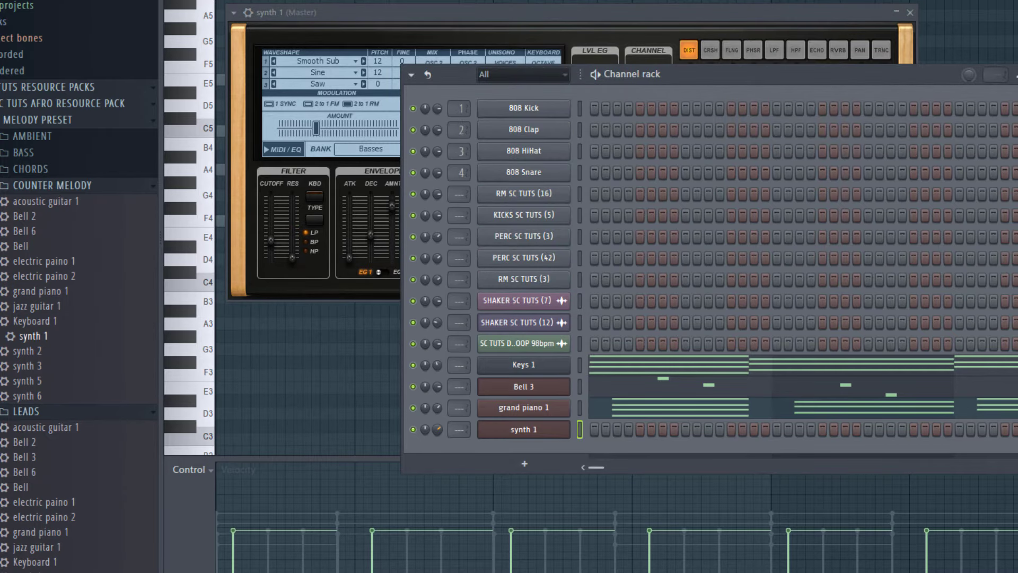
pyautogui.press('space')
pyautogui.rightClick(522, 430)
pyautogui.click(582, 392)
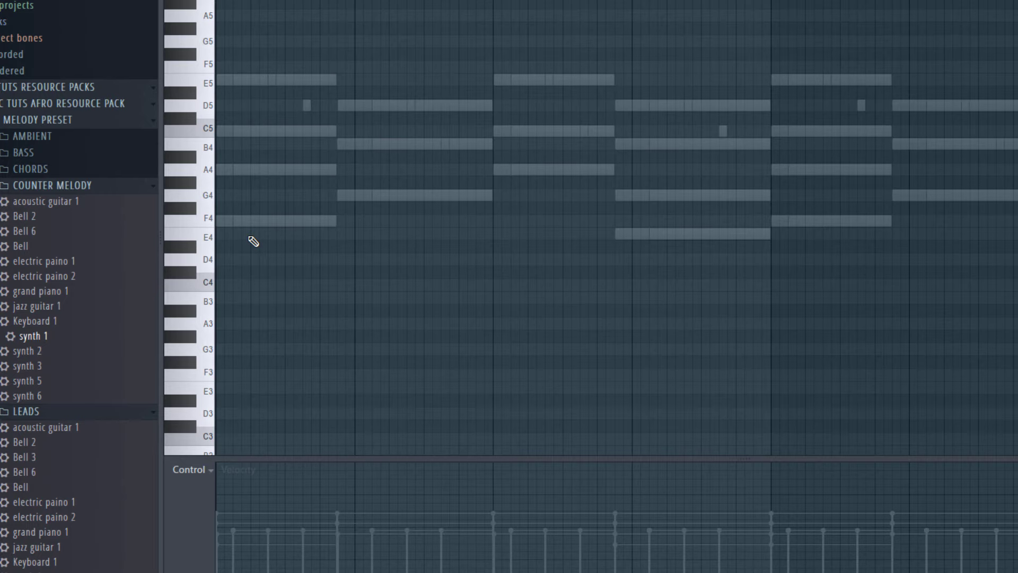
pyautogui.press('space')
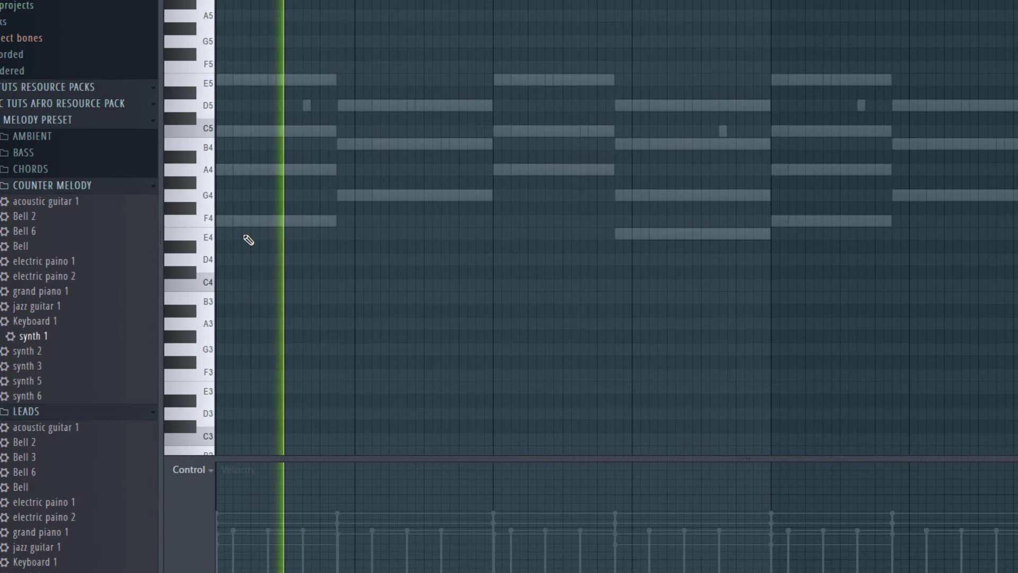
pyautogui.press('space')
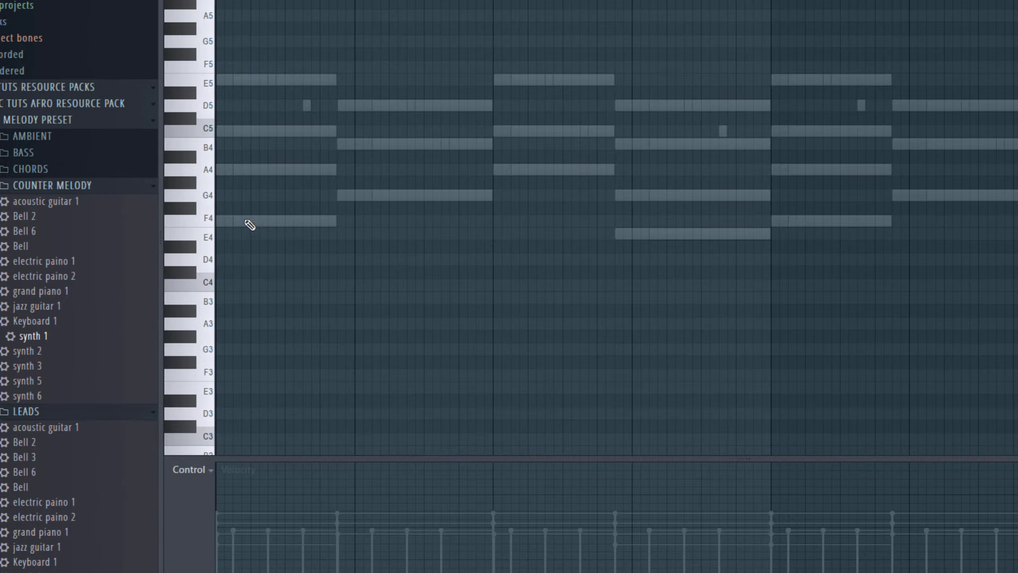
pyautogui.click(246, 221)
pyautogui.rightClick(343, 225)
pyautogui.keyDown('ctrl'); pyautogui.scroll(3, 220, 50); pyautogui.keyUp('ctrl')
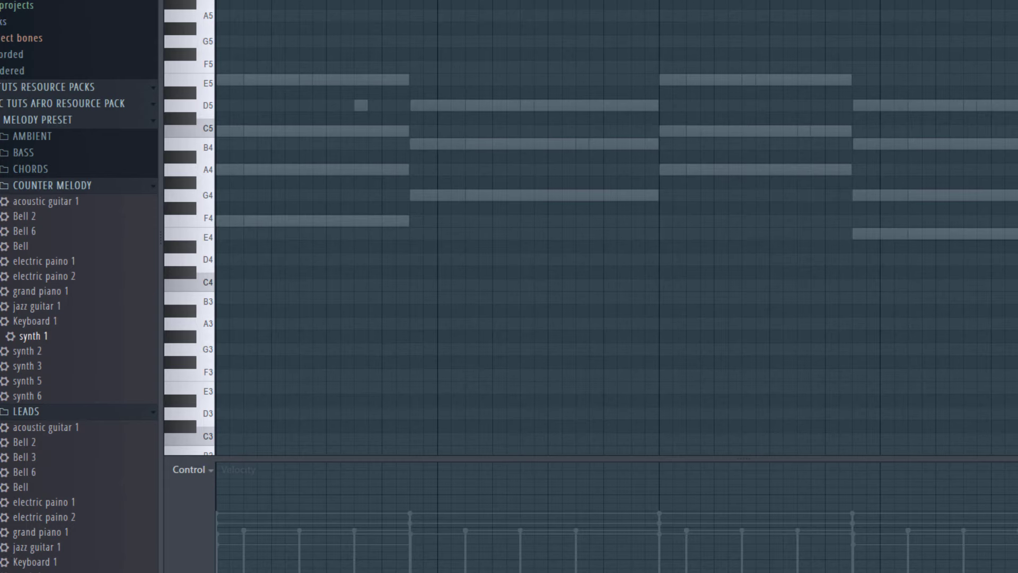
pyautogui.scroll(2, 275, 84)
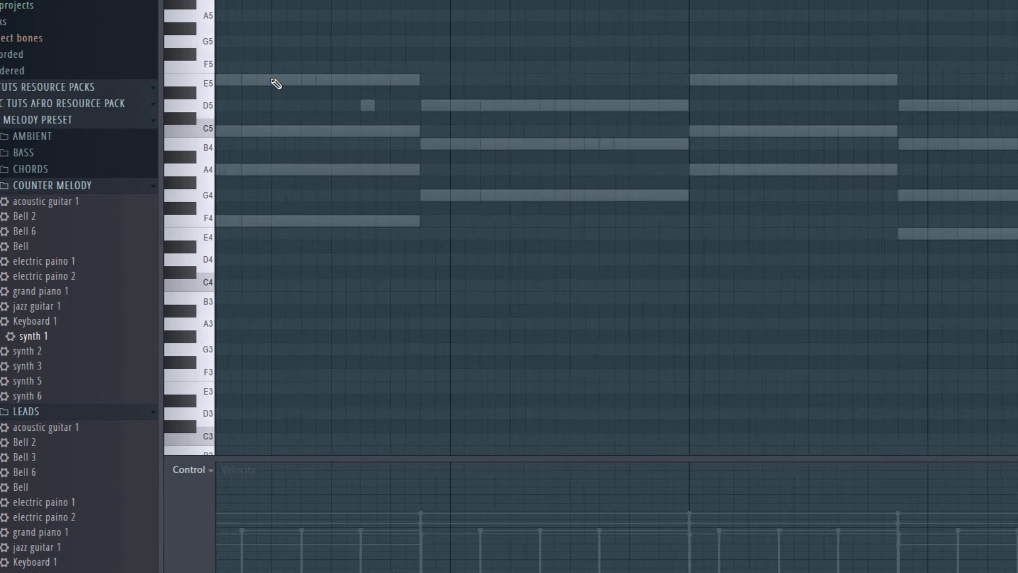
pyautogui.moveTo(349, 106); pyautogui.dragTo(349, 106)
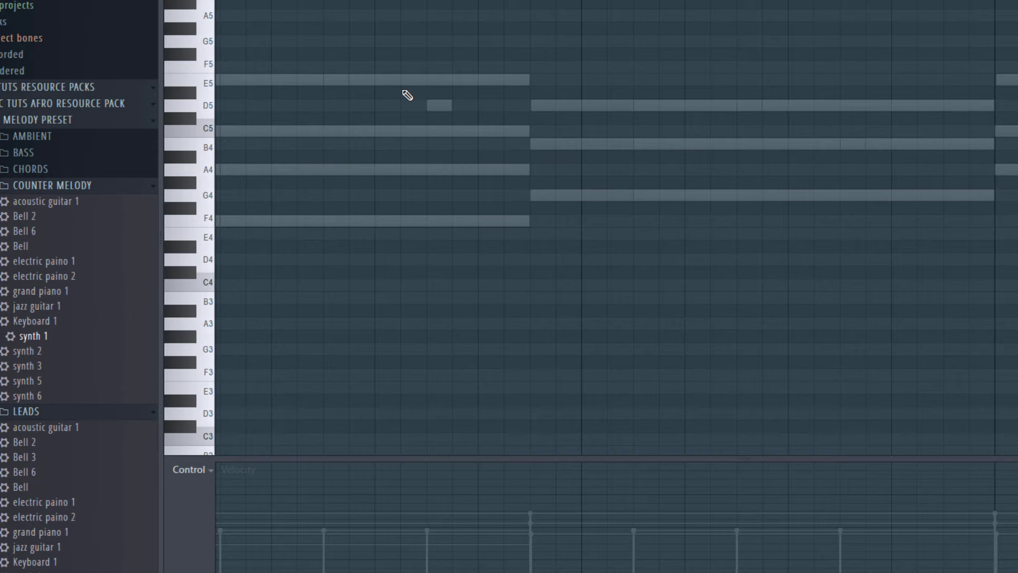
pyautogui.click(374, 220)
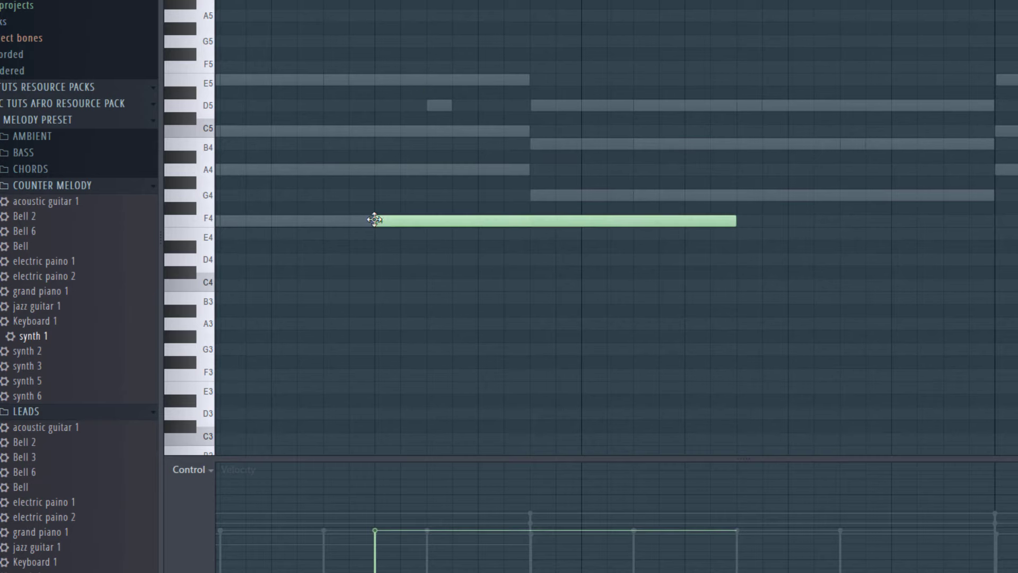
pyautogui.rightClick(412, 220)
pyautogui.click(270, 220)
pyautogui.rightClick(355, 221)
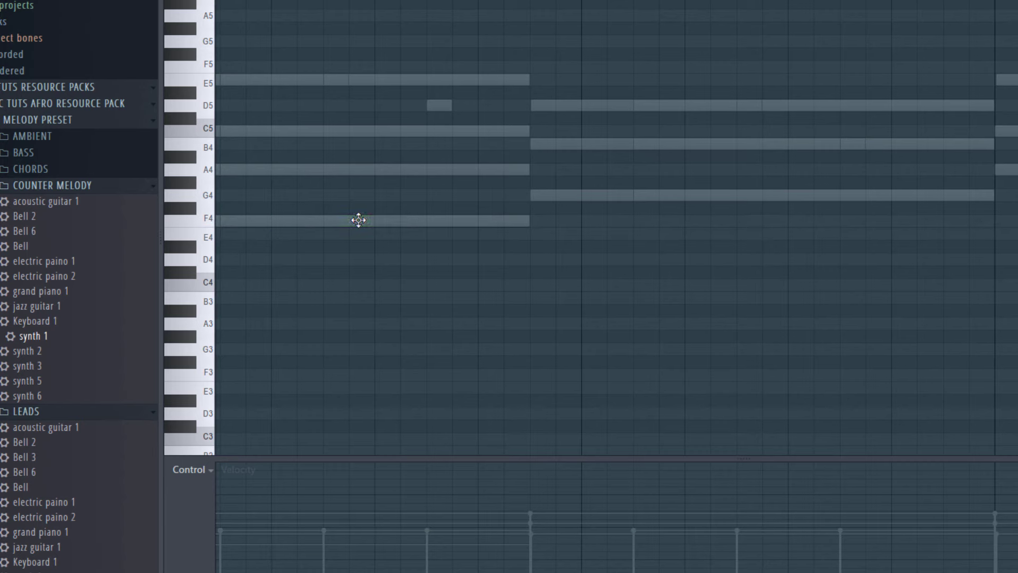
# Place an F4 note in bar 1, shorten it to one beat, and move it to the middle of the bar during playback.
pyautogui.click(284, 222)
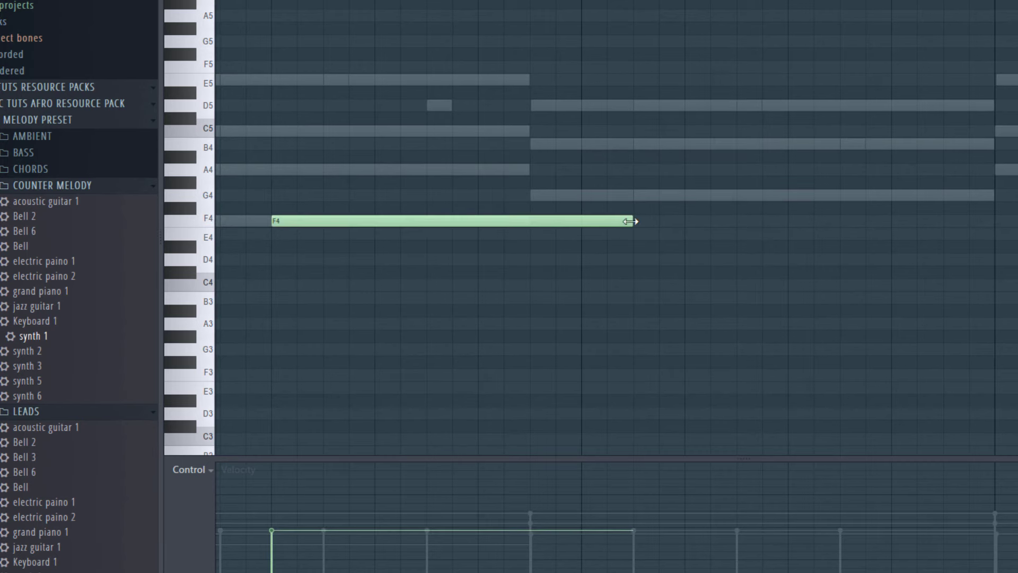
pyautogui.moveTo(627, 220)
pyautogui.mouseDown()
pyautogui.moveTo(539, 240)
pyautogui.moveTo(568, 218)
pyautogui.moveTo(626, 228)
pyautogui.moveTo(444, 253)
pyautogui.mouseUp()
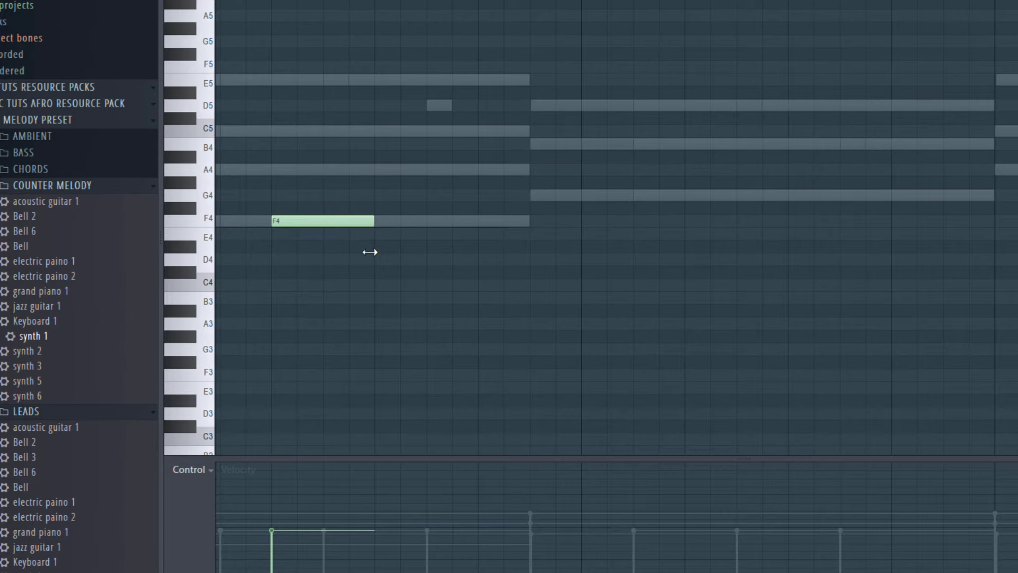
pyautogui.press('space')
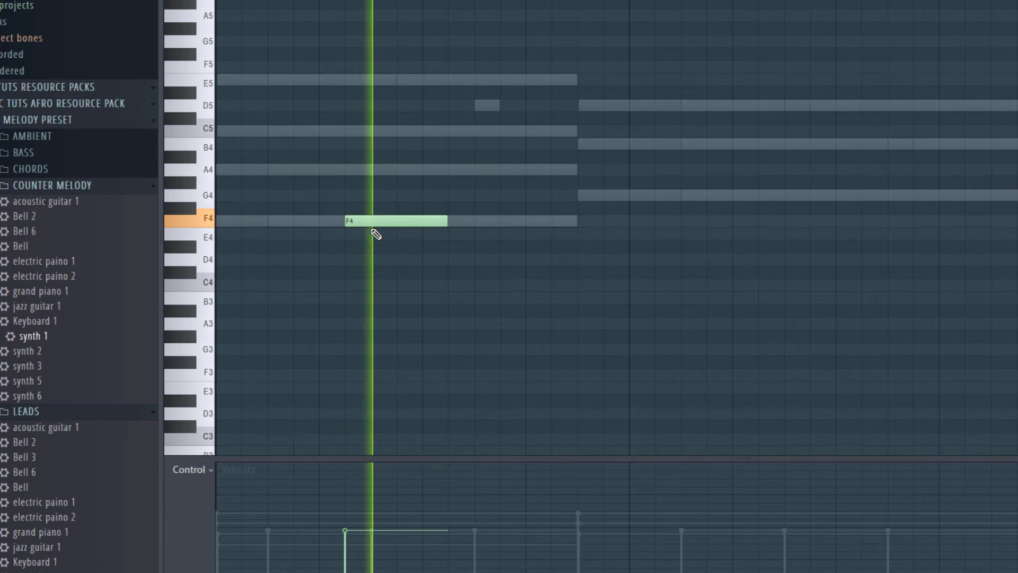
pyautogui.moveTo(404, 222); pyautogui.dragTo(456, 223)
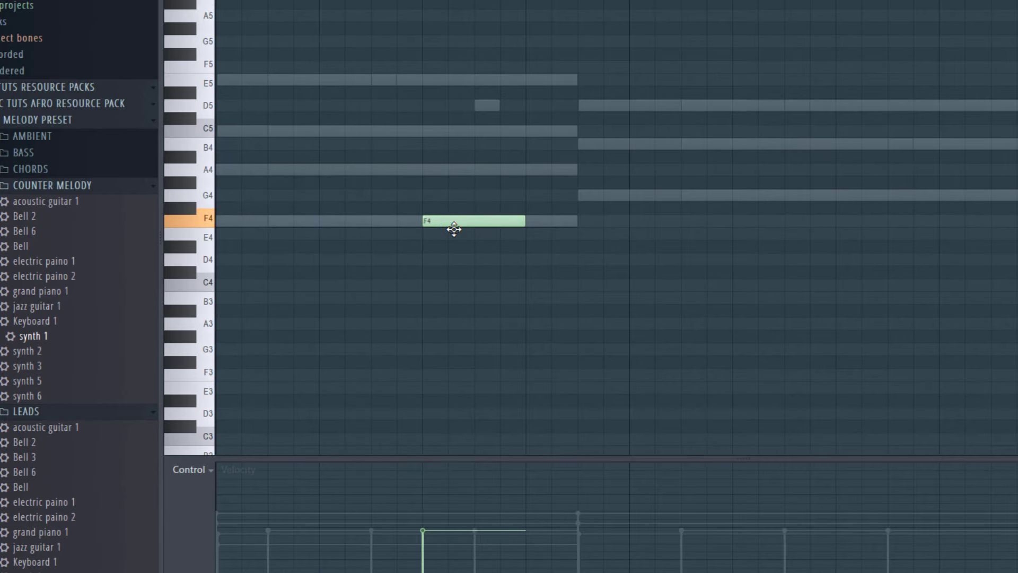
pyautogui.scroll(-3, 457, 232)
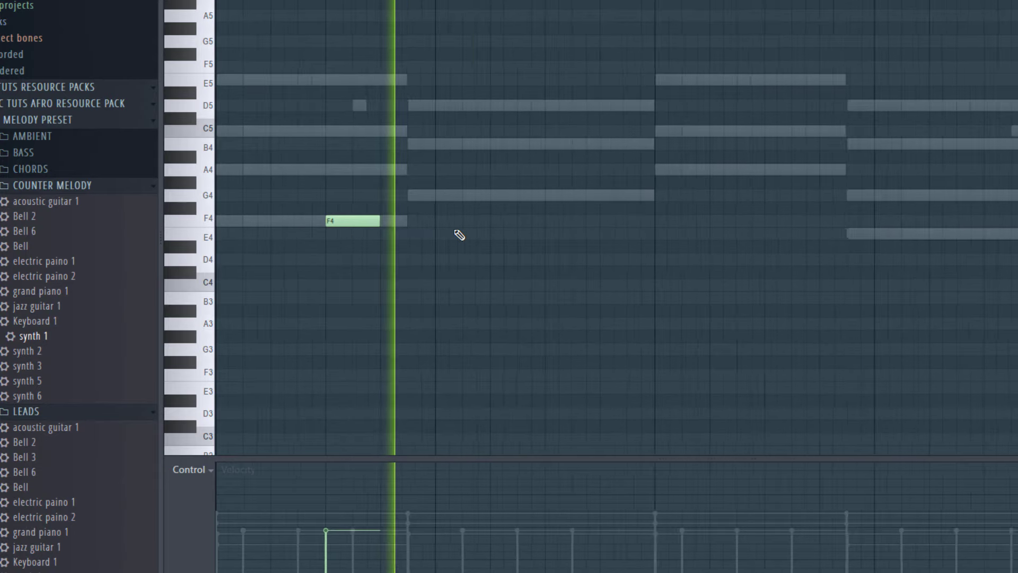
pyautogui.press('space')
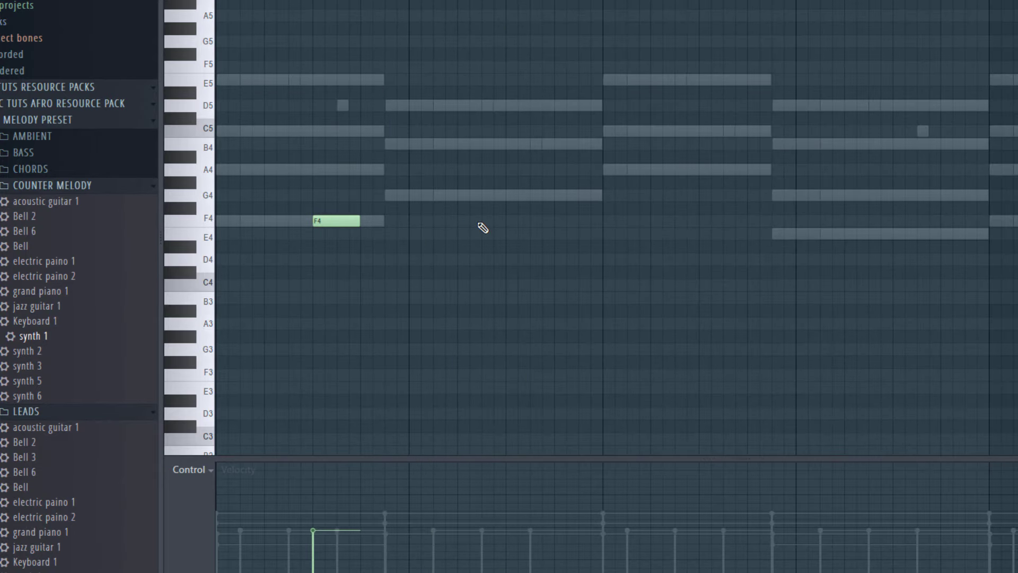
# Add one-beat notes G4, A4 and E4 at the middle of bars 2, 3 and 4 respectively, and play them.
pyautogui.click(504, 195)
pyautogui.press('space')
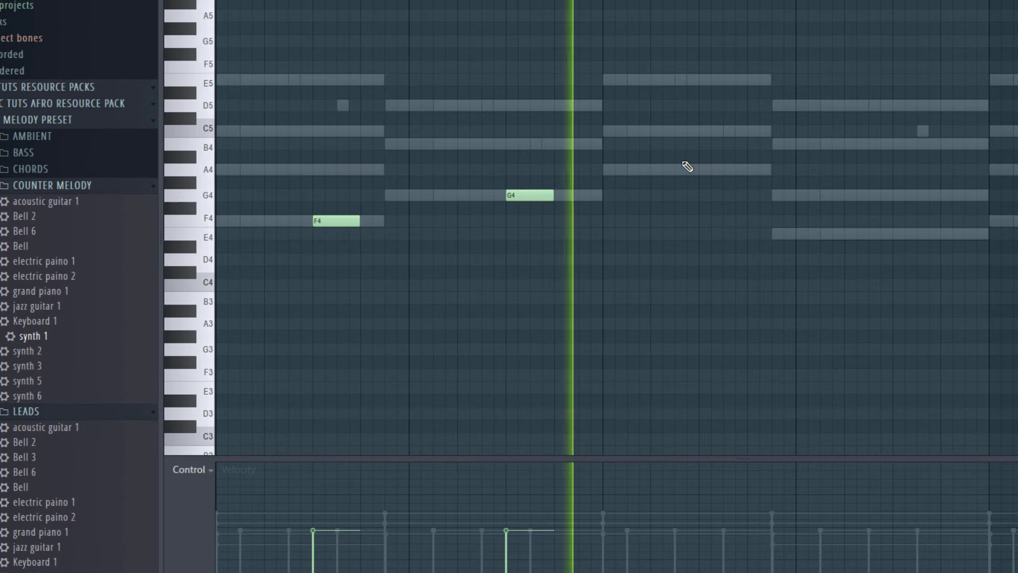
pyautogui.click(699, 170)
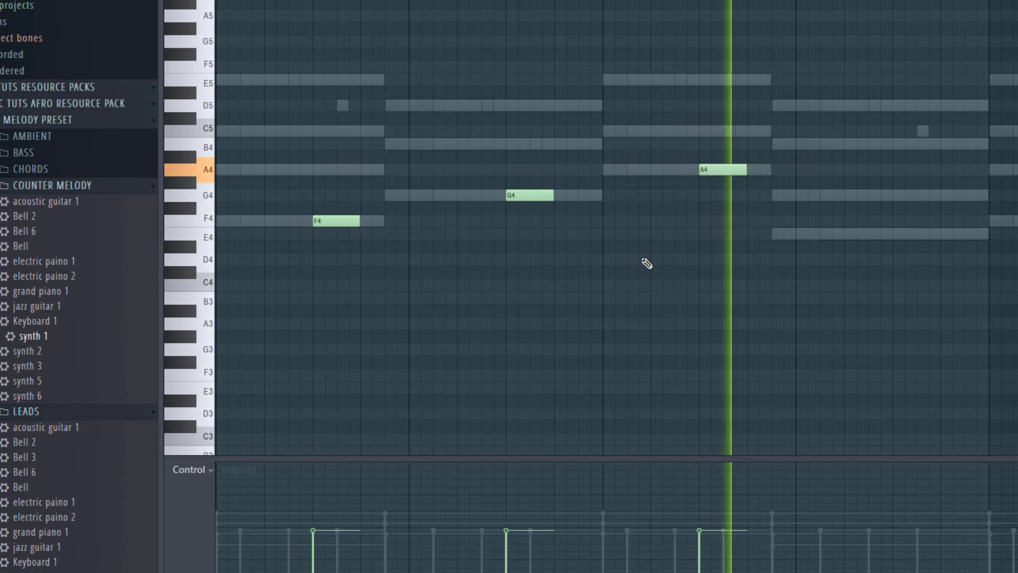
pyautogui.scroll(-1, 654, 256)
pyautogui.click(773, 235)
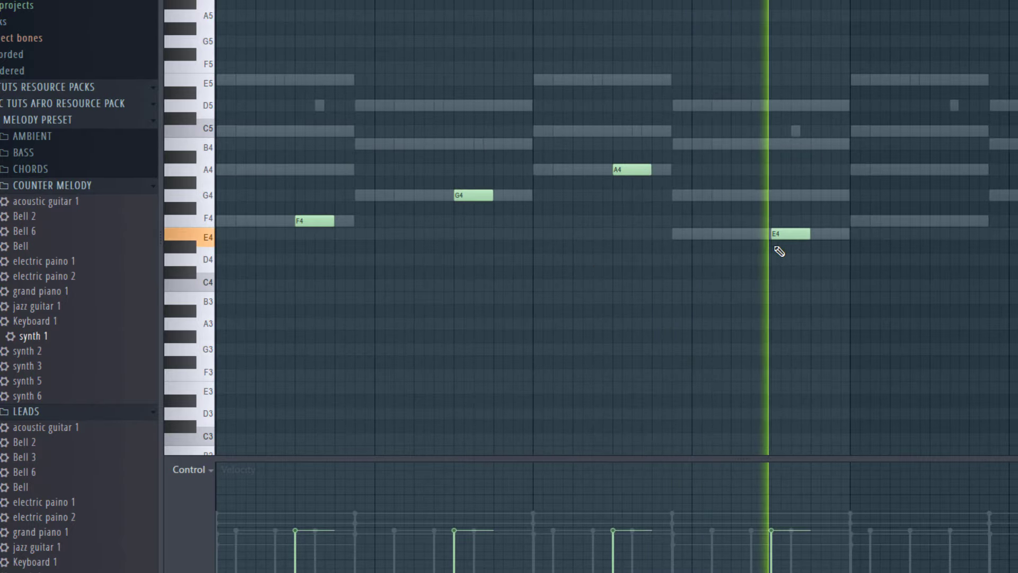
pyautogui.scroll(-1, 753, 255)
pyautogui.scroll(-1, 716, 263)
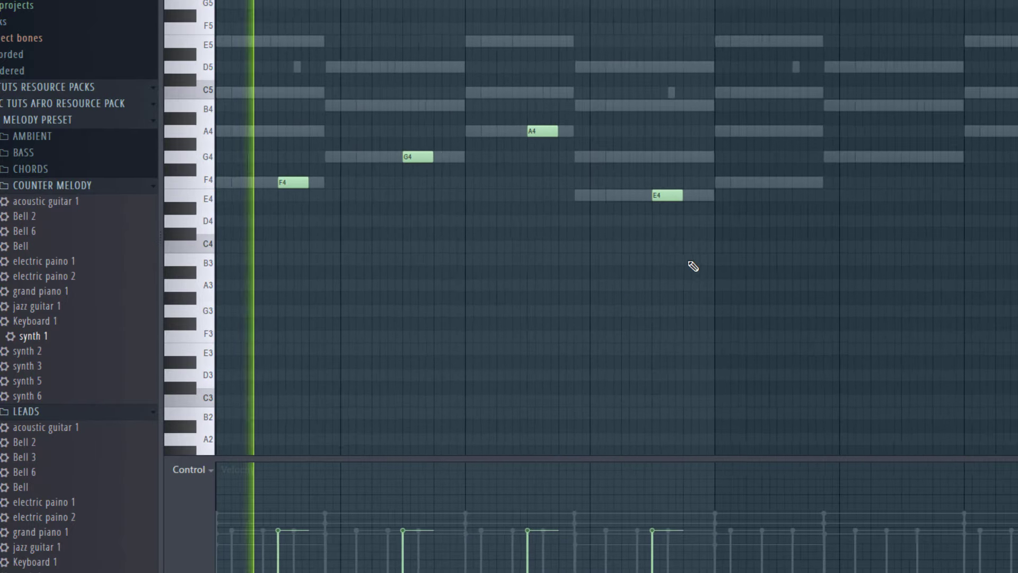
# Raise the bar 1 note of the synth 1 part to A4 and play the pattern from the start.
pyautogui.press('space')
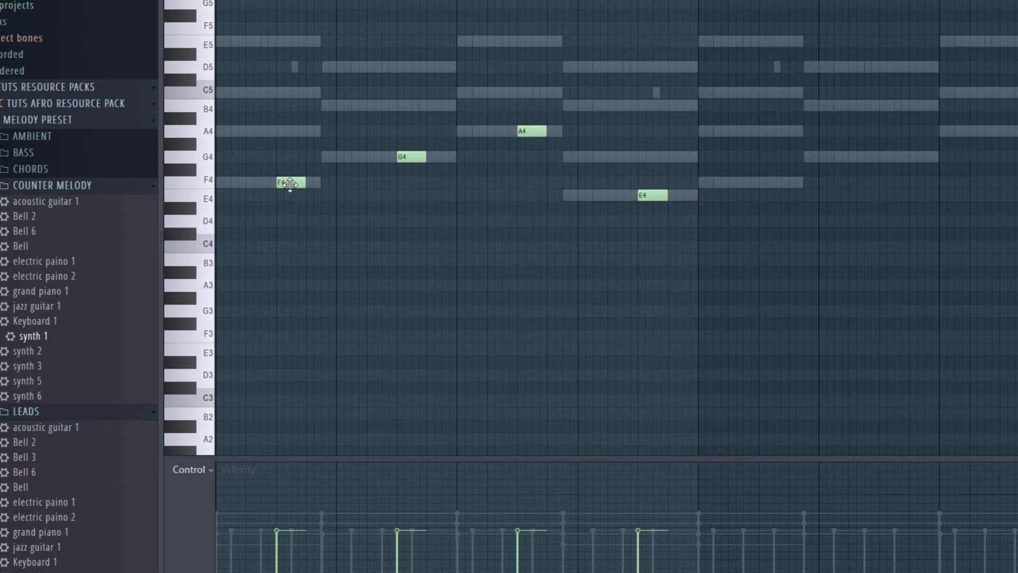
pyautogui.moveTo(290, 184); pyautogui.dragTo(286, 130)
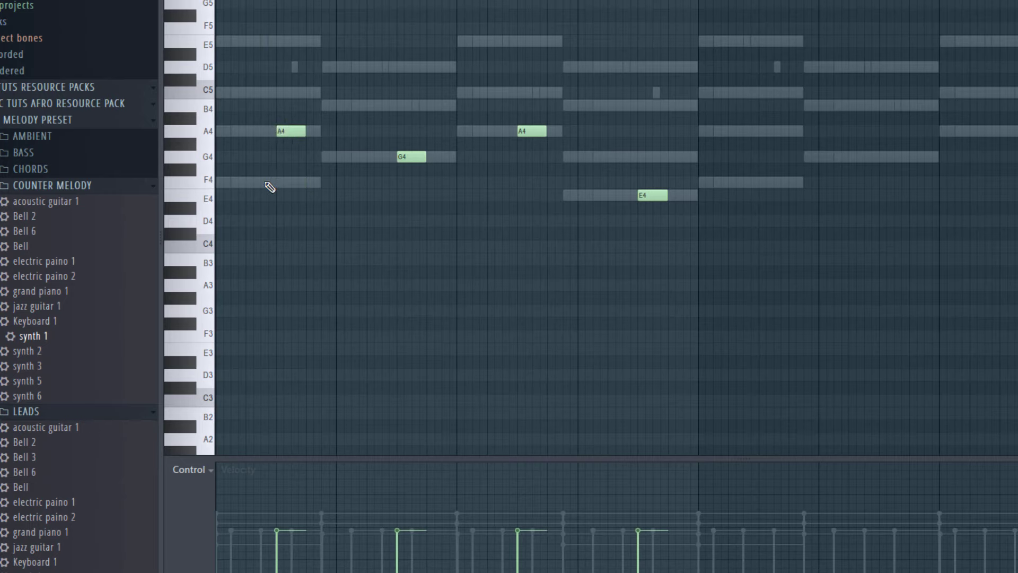
pyautogui.press('space')
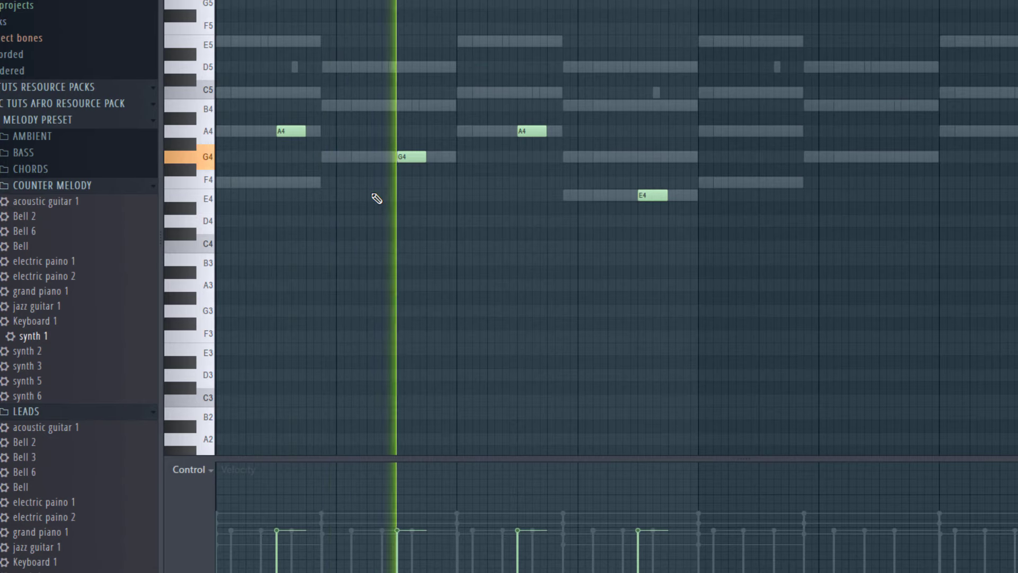
# Select all four synth 1 counter melody notes and duplicate them into bars 5 to 8.
pyautogui.scroll(1, 516, 223)
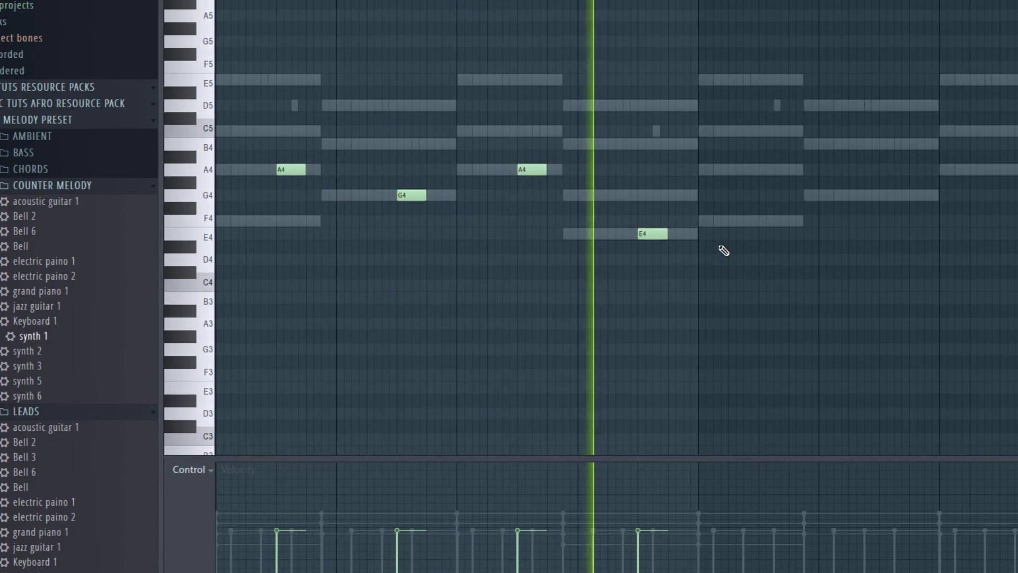
pyautogui.moveTo(704, 262); pyautogui.dragTo(242, 124)
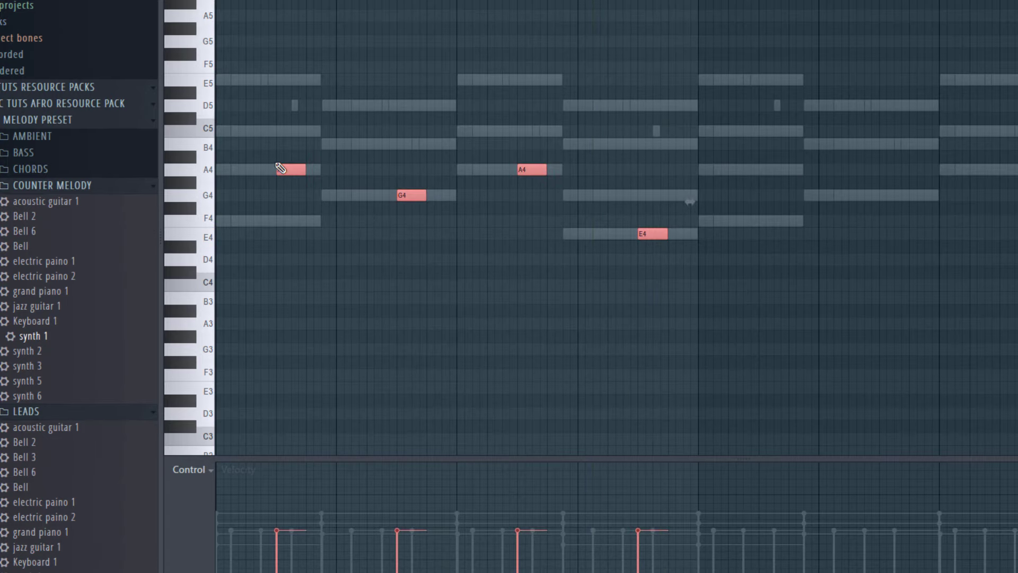
pyautogui.moveTo(280, 168); pyautogui.dragTo(763, 168)
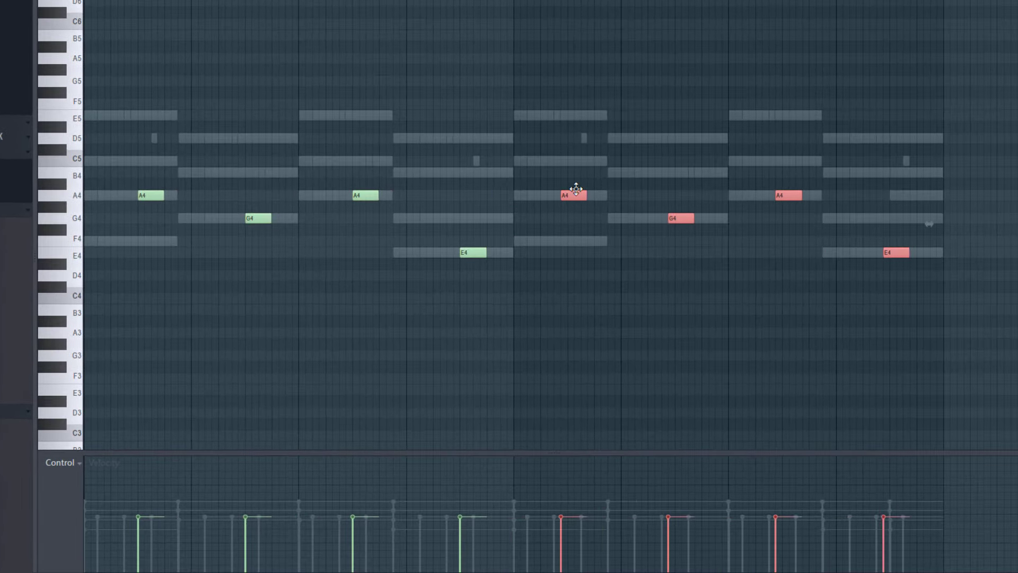
pyautogui.moveTo(576, 189); pyautogui.dragTo(582, 188)
# Add the ambient preset Ambient (1) as a new channel and open its empty piano roll.
pyautogui.click(116, 270)
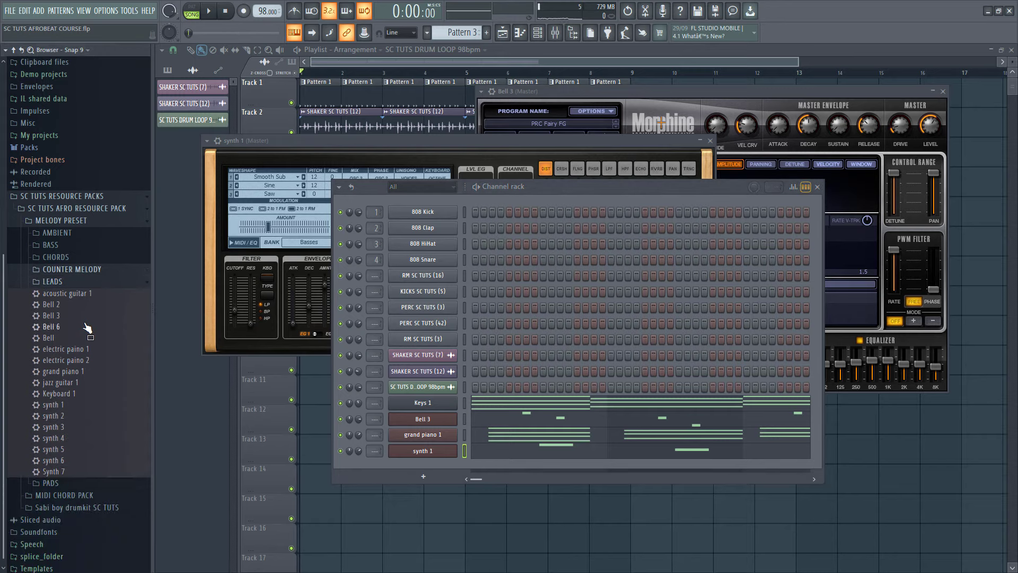
pyautogui.click(73, 281)
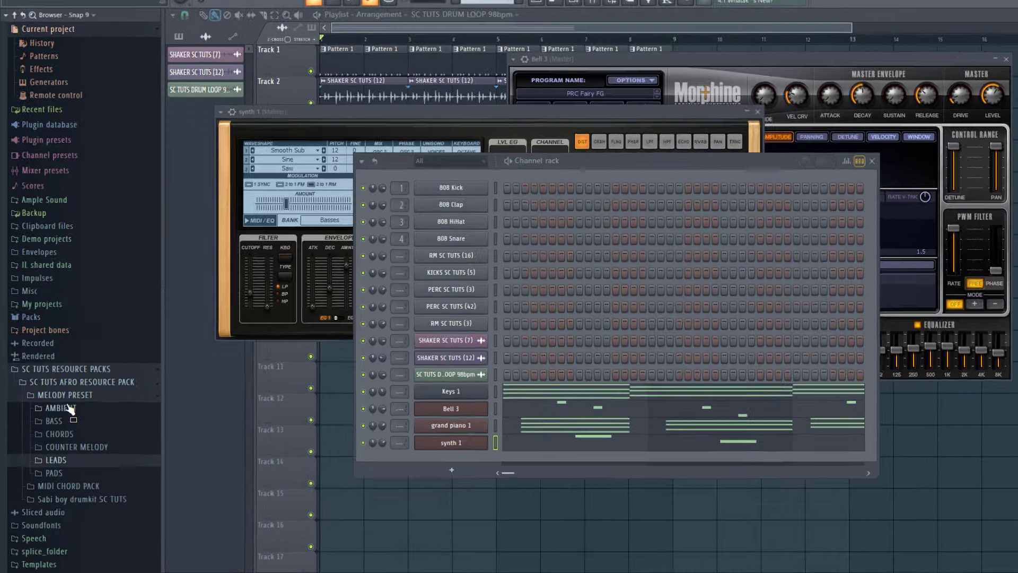
pyautogui.click(62, 419)
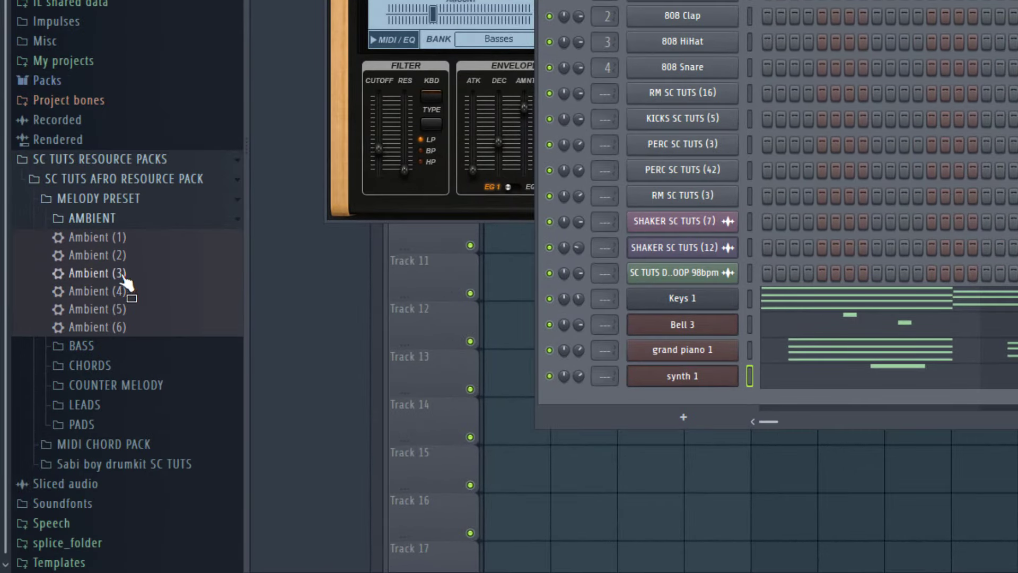
pyautogui.moveTo(628, 396); pyautogui.dragTo(639, 398)
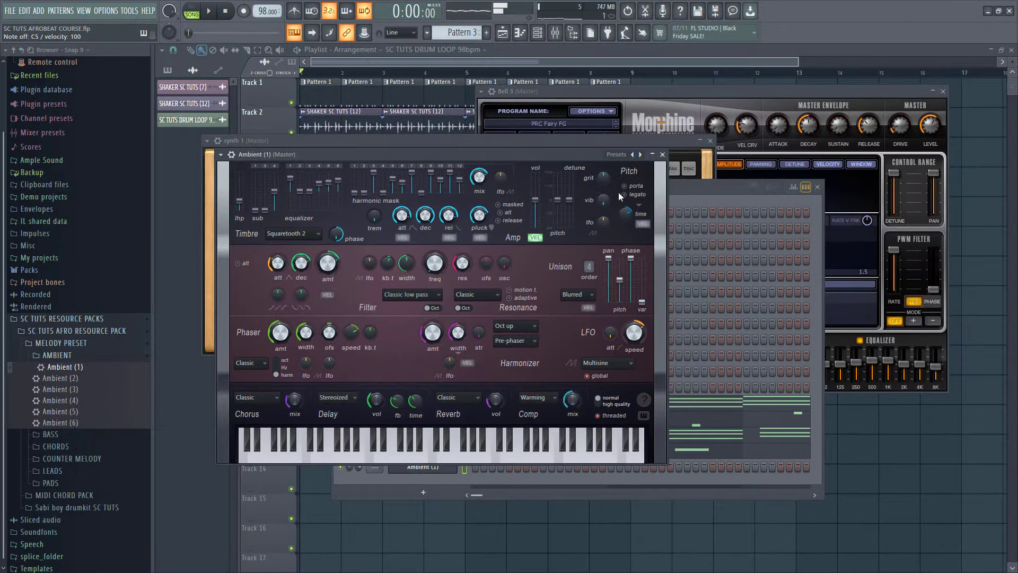
pyautogui.click(662, 155)
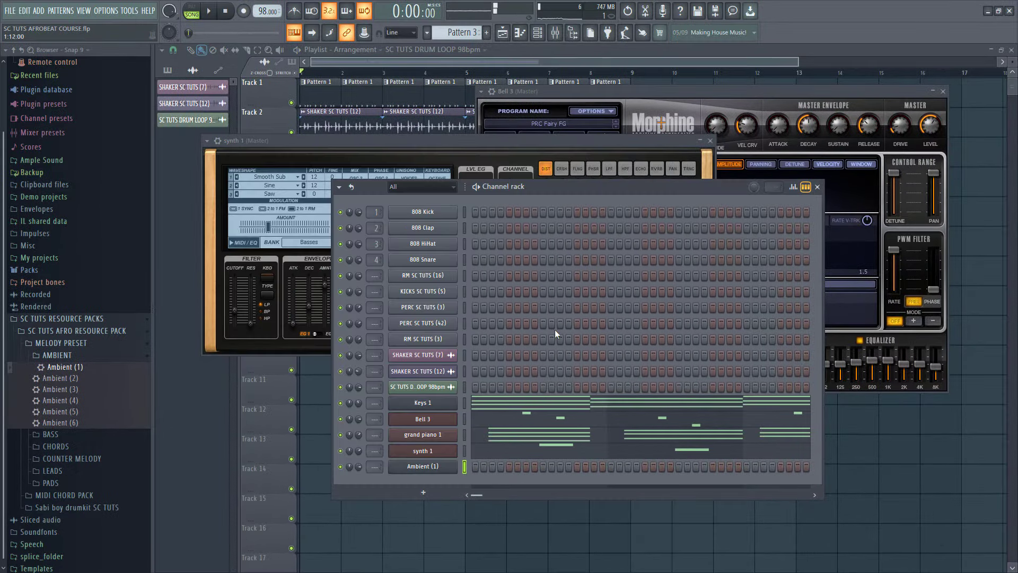
pyautogui.rightClick(436, 467)
pyautogui.click(480, 423)
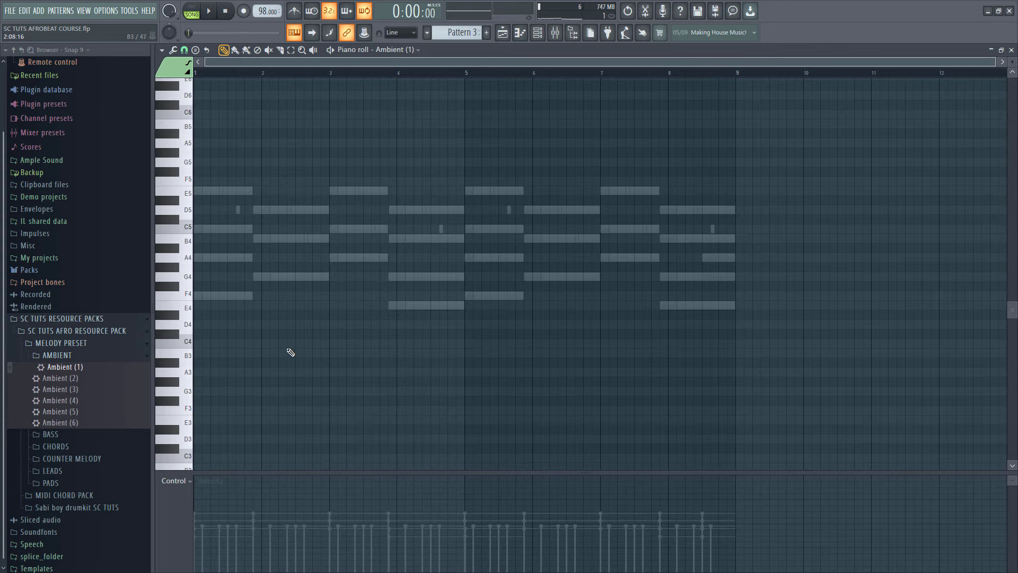
# Place an eight-step F4 note in bar 1 starting at 1:03 and play it with the pattern.
pyautogui.keyDown('ctrl'); pyautogui.scroll(3, 265, 191); pyautogui.keyUp('ctrl')
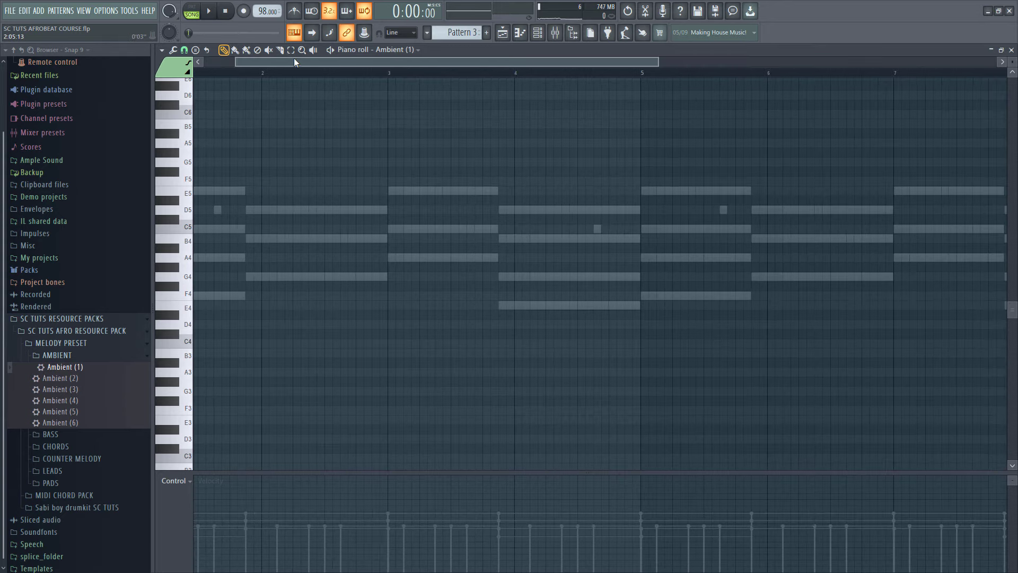
pyautogui.moveTo(294, 62); pyautogui.dragTo(214, 94)
pyautogui.keyDown('ctrl'); pyautogui.scroll(2, 245, 239); pyautogui.keyUp('ctrl')
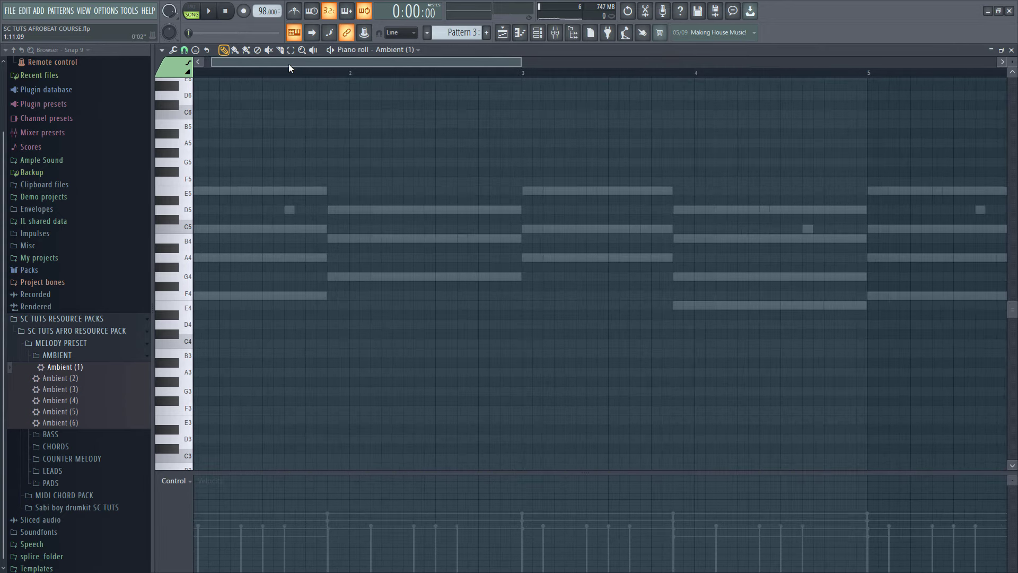
pyautogui.moveTo(288, 64); pyautogui.dragTo(200, 275)
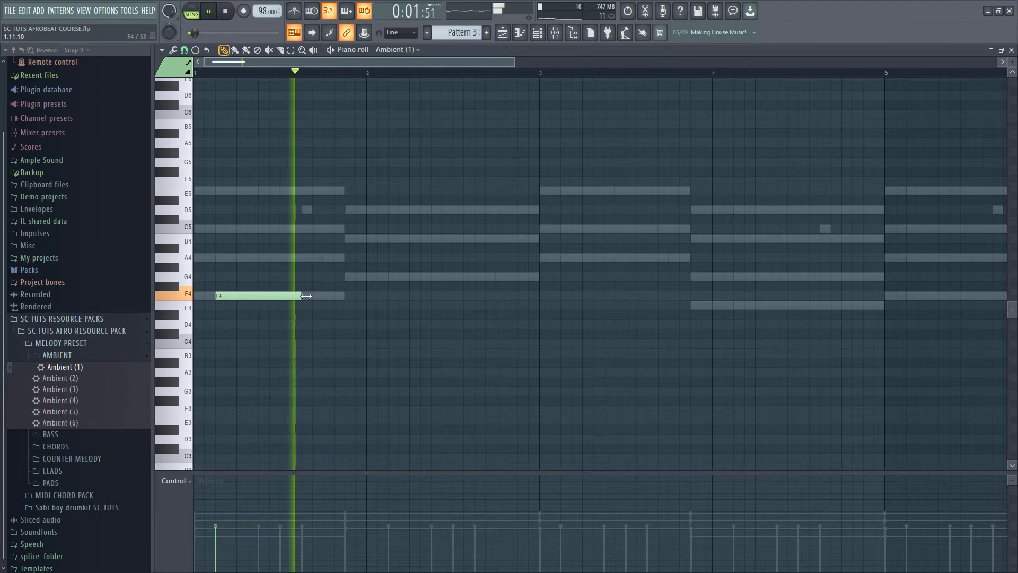
pyautogui.press('space')
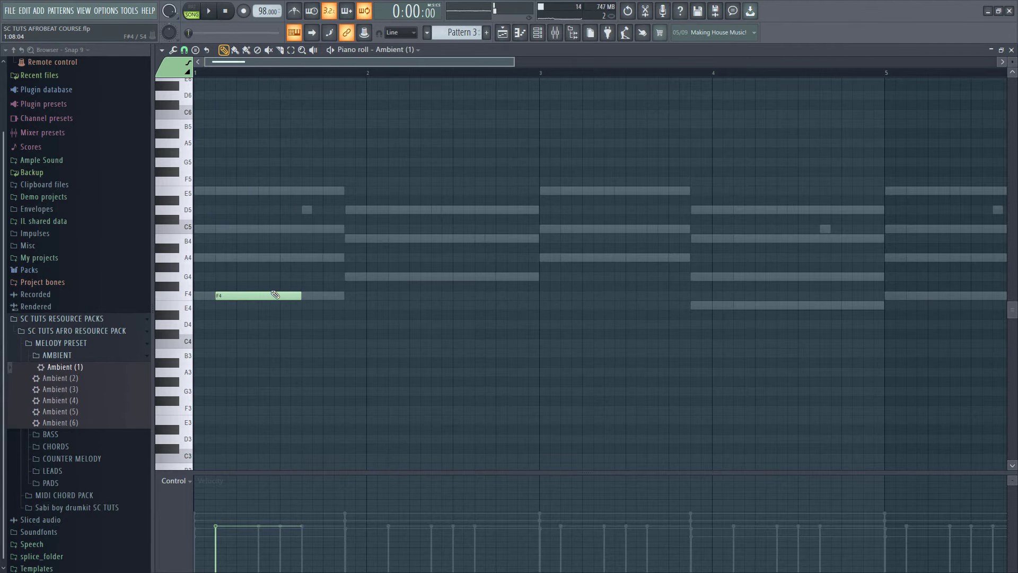
pyautogui.press('space')
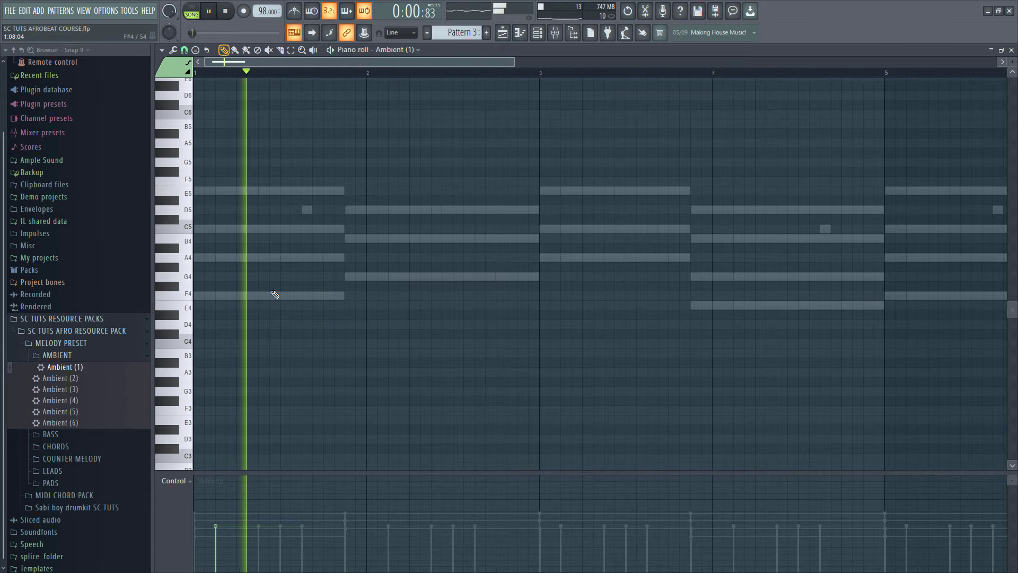
# Try the Ambient (1) bar 1 note in another octave during playback.
pyautogui.hotkey('ctrl', 'Up')
pyautogui.scroll(2, 286, 289)
pyautogui.press('space')
pyautogui.scroll(-3, 286, 289)
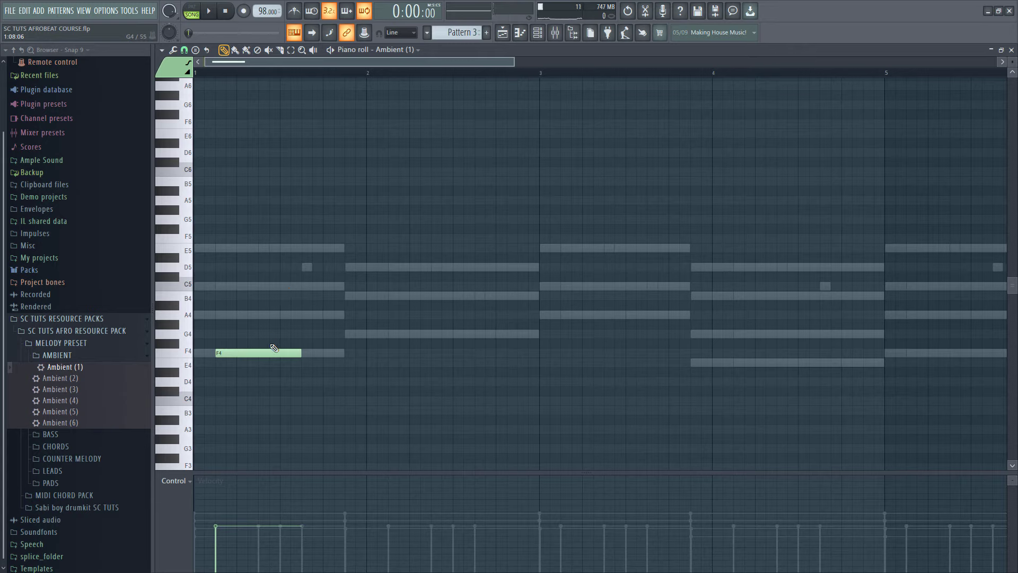
# Raise the bar 1 note to C5 and add an eight-step B4 note in bar 2 starting at 2:03.
pyautogui.press('space')
pyautogui.press('space')
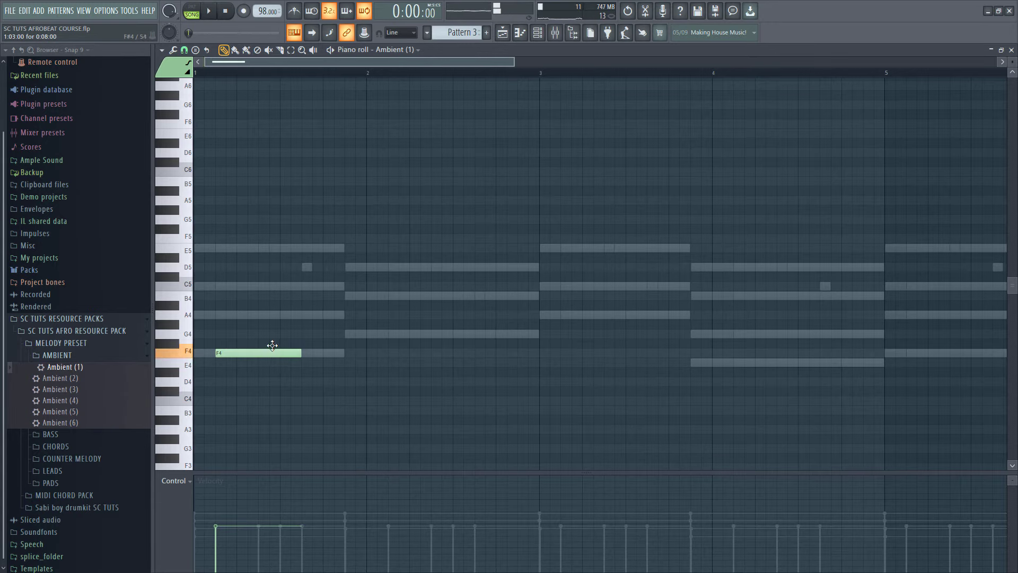
pyautogui.press('space')
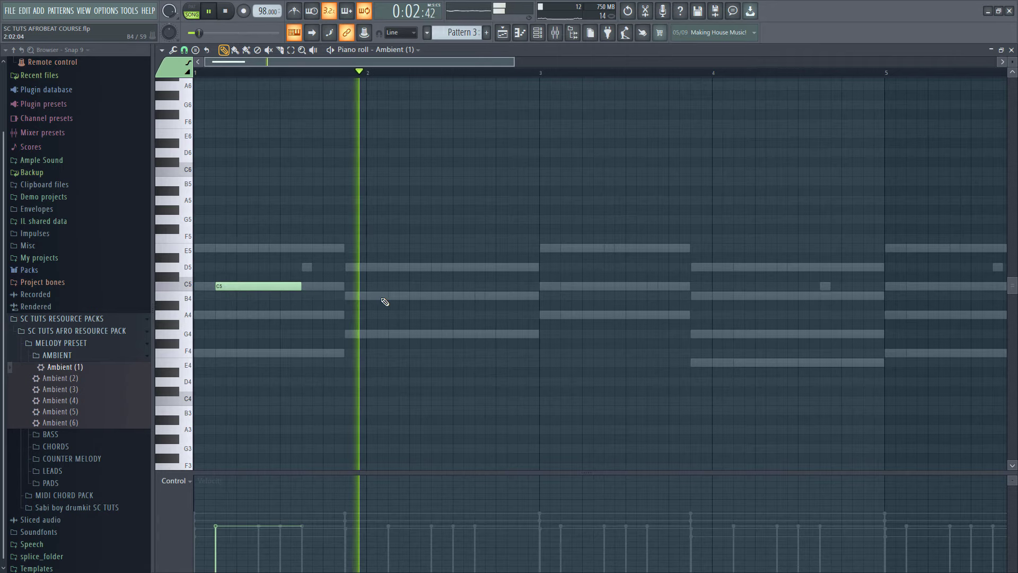
pyautogui.click(422, 296)
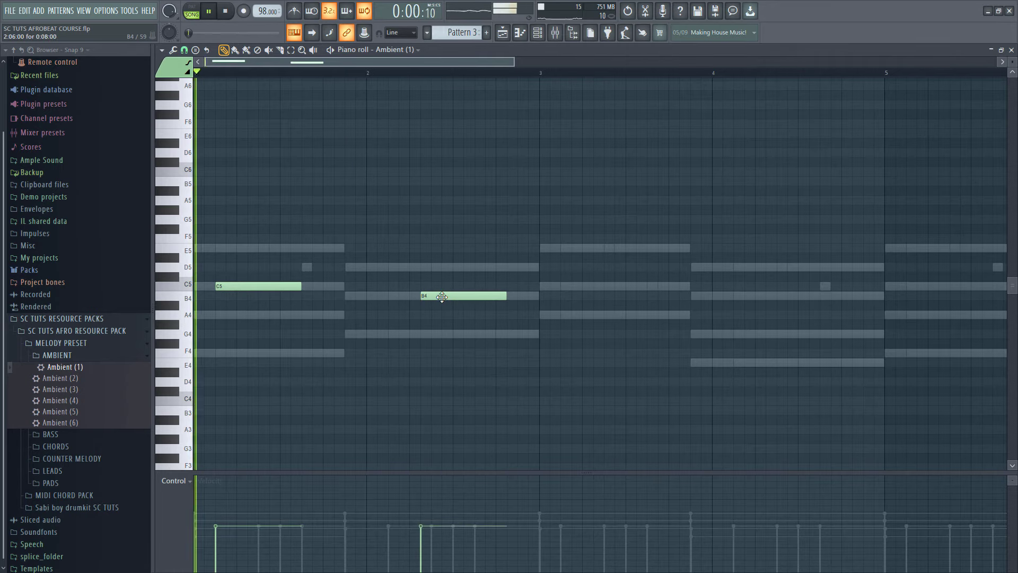
pyautogui.moveTo(441, 297); pyautogui.dragTo(410, 299)
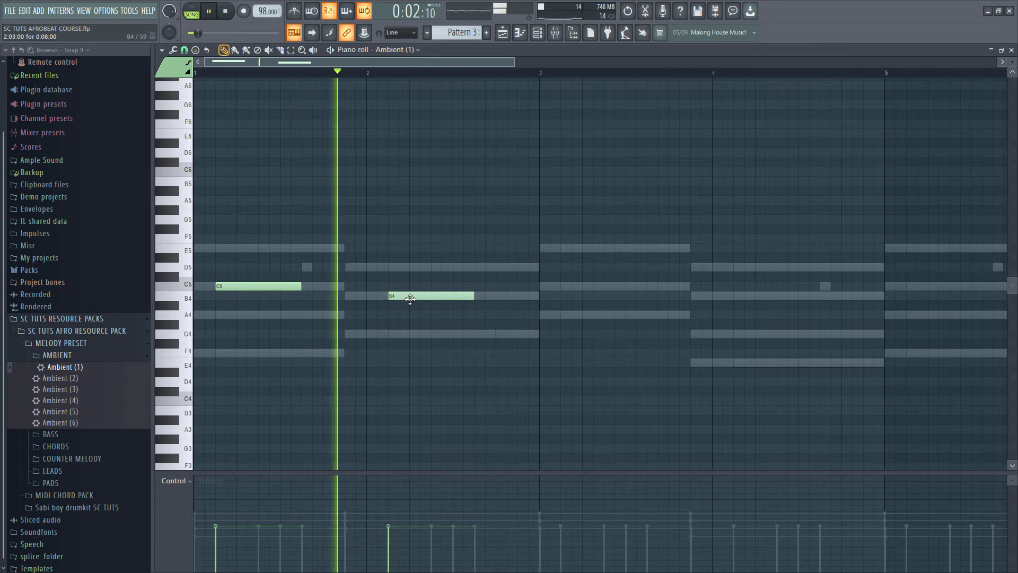
pyautogui.scroll(-2, 413, 298)
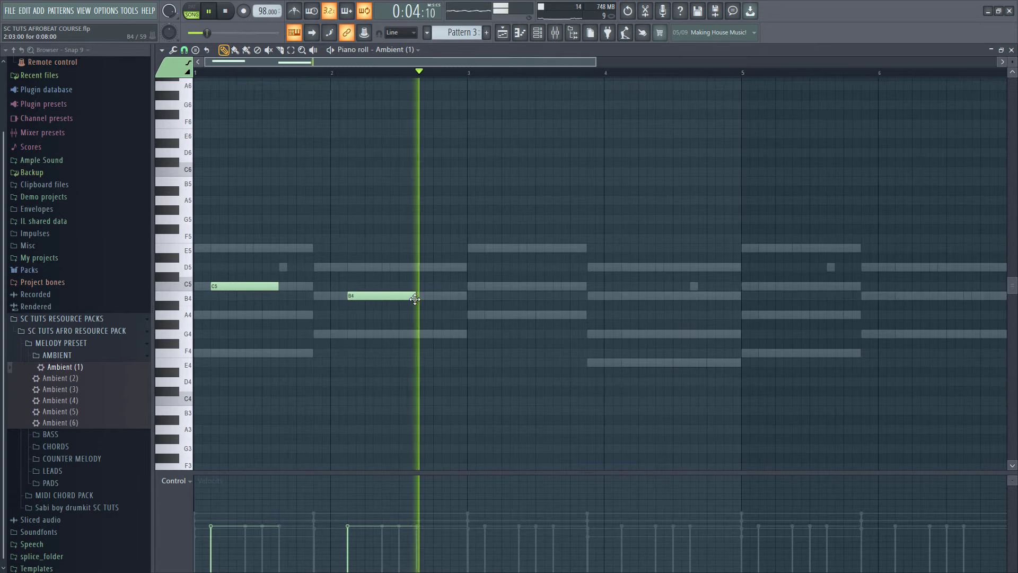
# Lengthen the C5 and B4 notes to the ends of their underlying chords and duplicate both into bars 3 and 4.
pyautogui.press('space')
pyautogui.hotkey('ctrl', 'z')
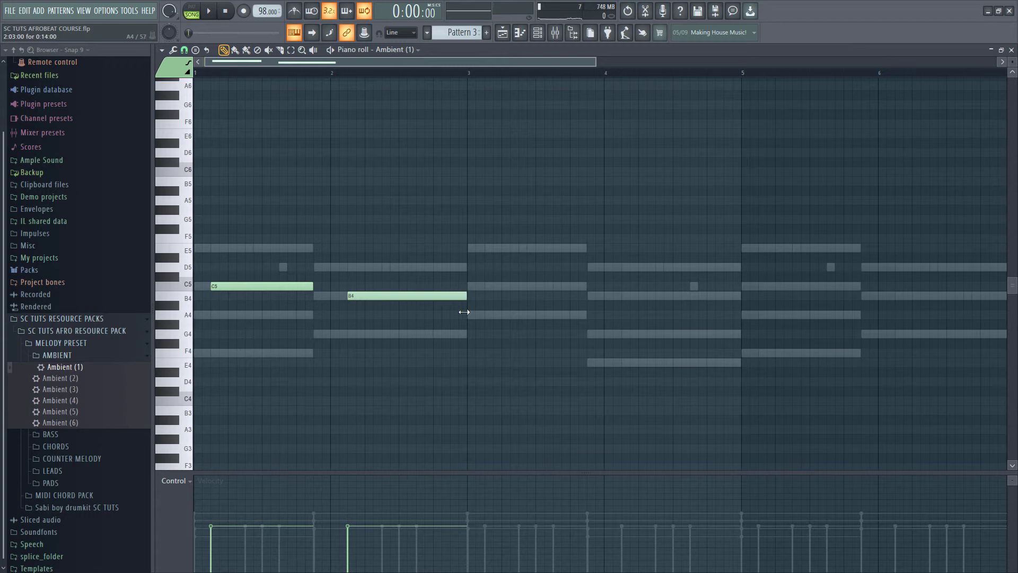
pyautogui.moveTo(412, 283); pyautogui.dragTo(266, 353)
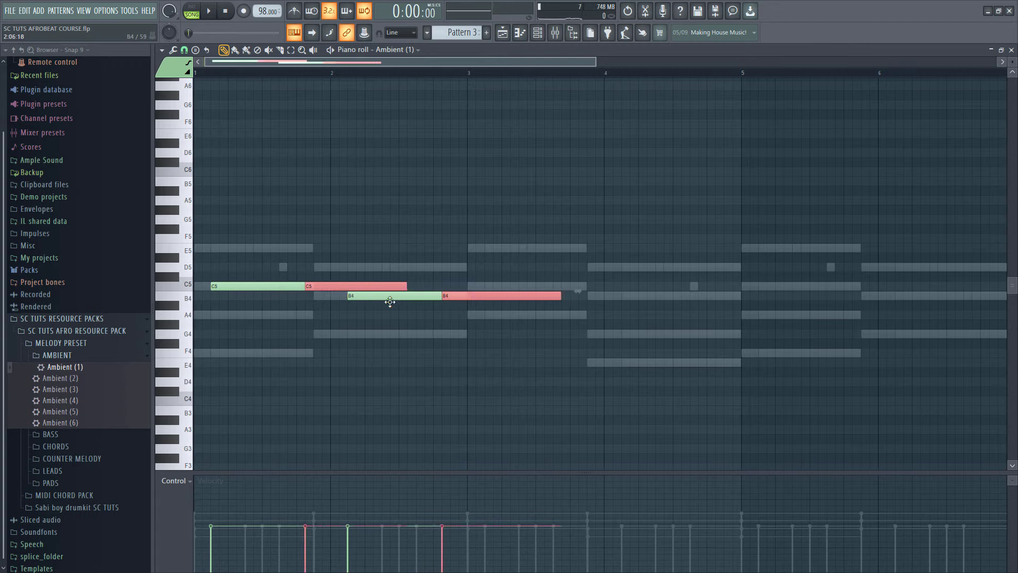
pyautogui.moveTo(390, 301); pyautogui.dragTo(547, 313)
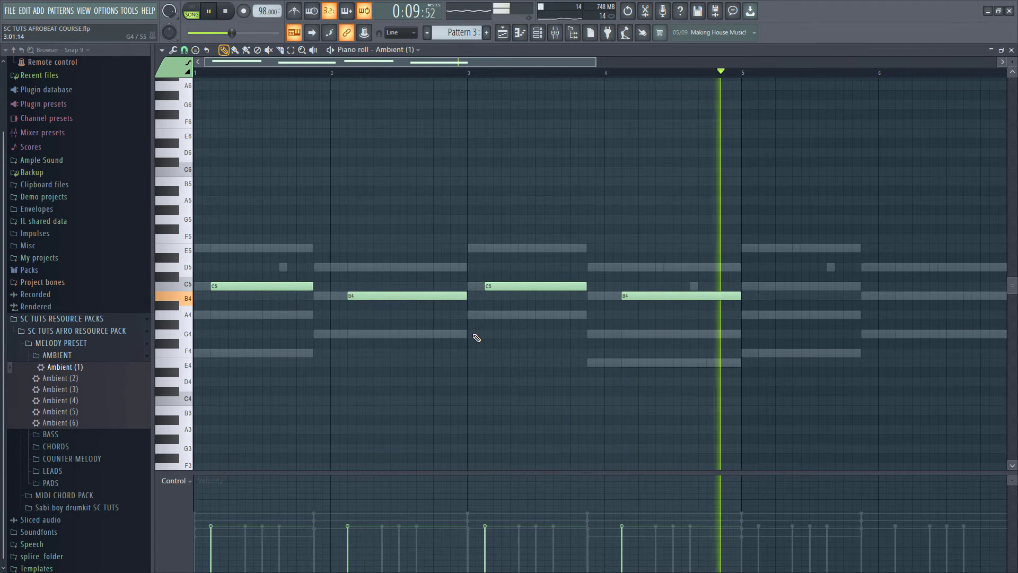
# Raise all four Ambient (1) notes one octave to C6 and B5 and play the pattern.
pyautogui.press('space')
pyautogui.hotkey('ctrl', 'Up')
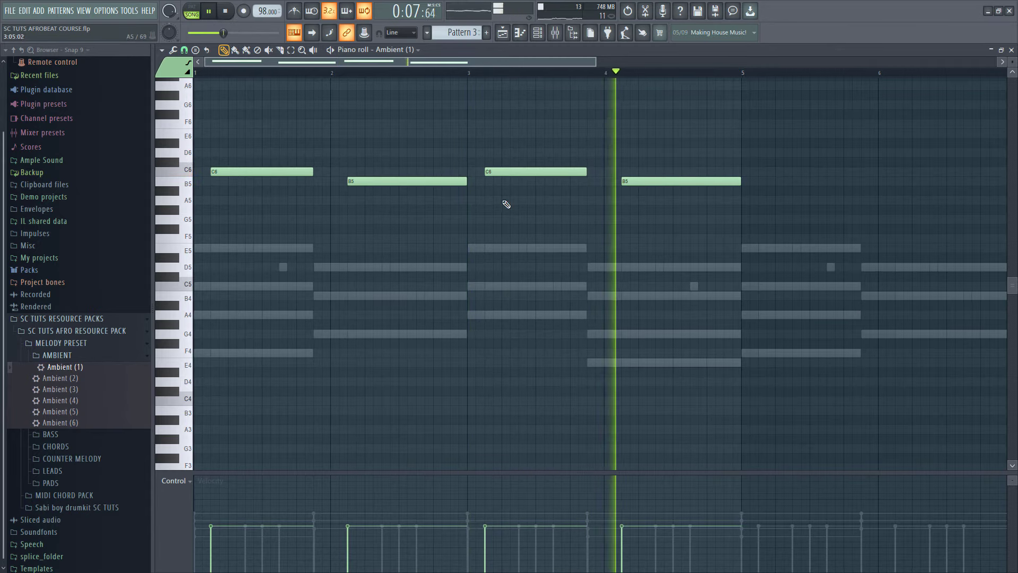
pyautogui.press('space')
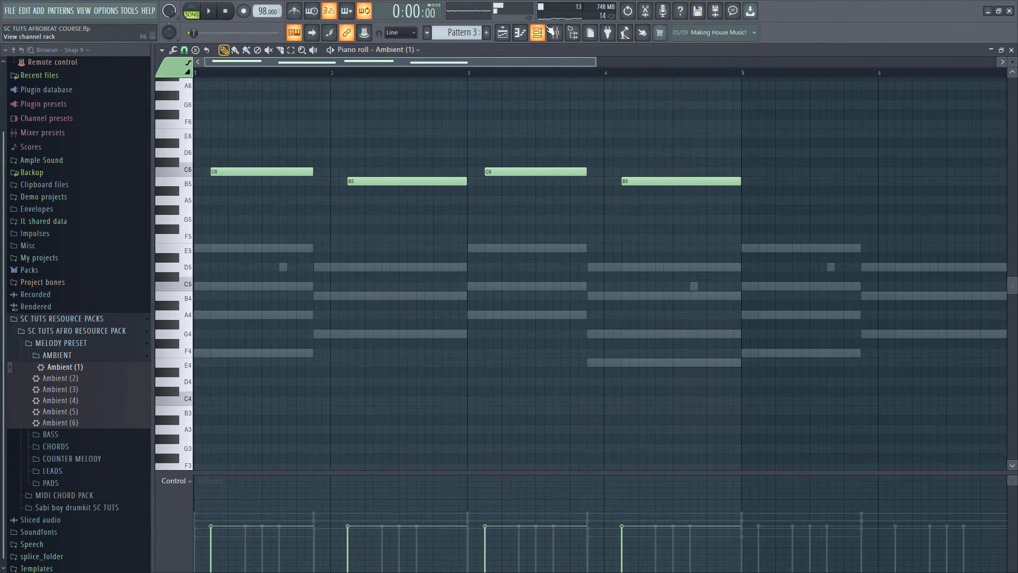
# Save the project, then add the ambient preset Ambient (5) as a new channel and open its piano roll.
pyautogui.press('F6')
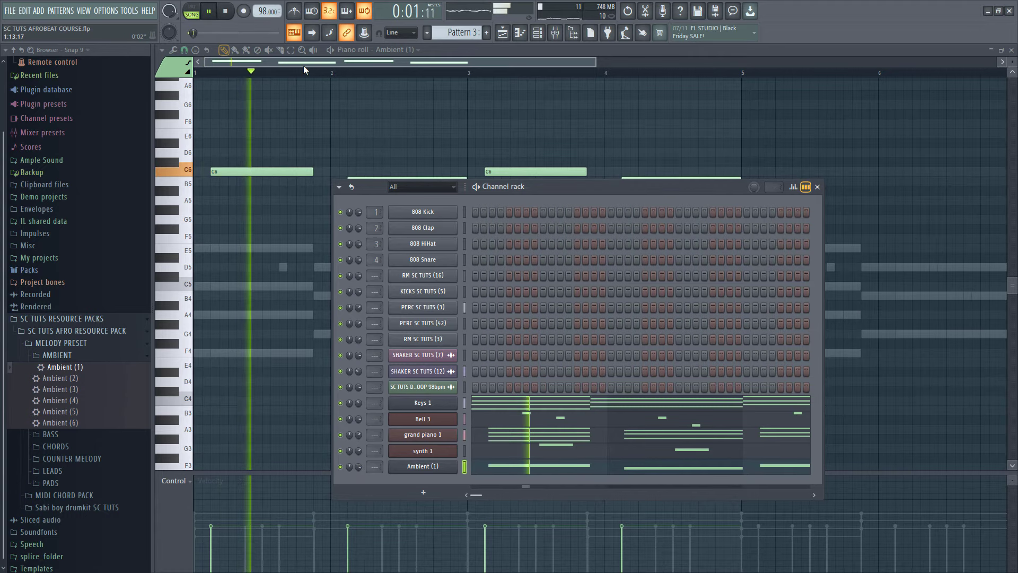
pyautogui.hotkey('ctrl', 's')
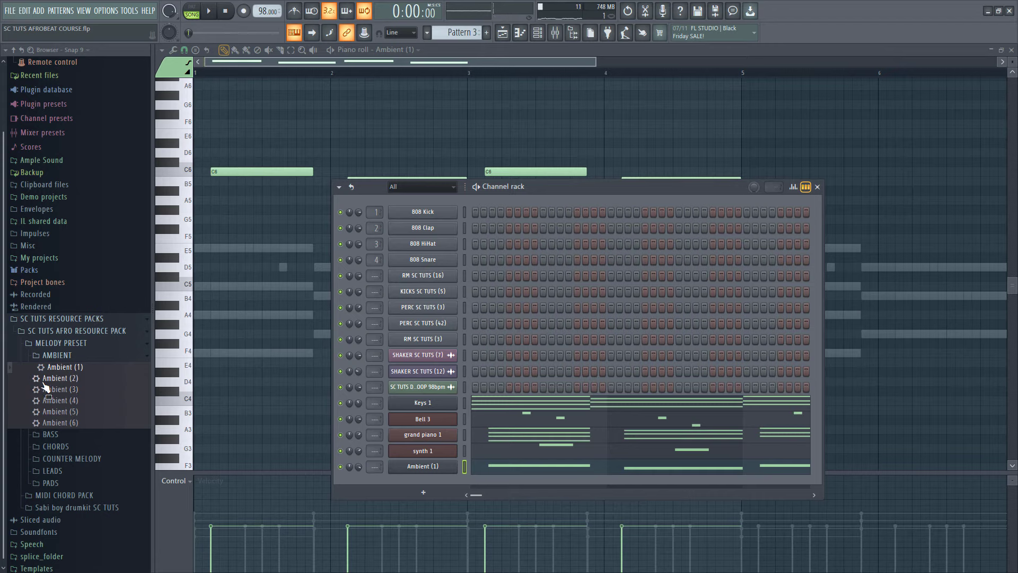
pyautogui.moveTo(45, 386); pyautogui.dragTo(422, 483)
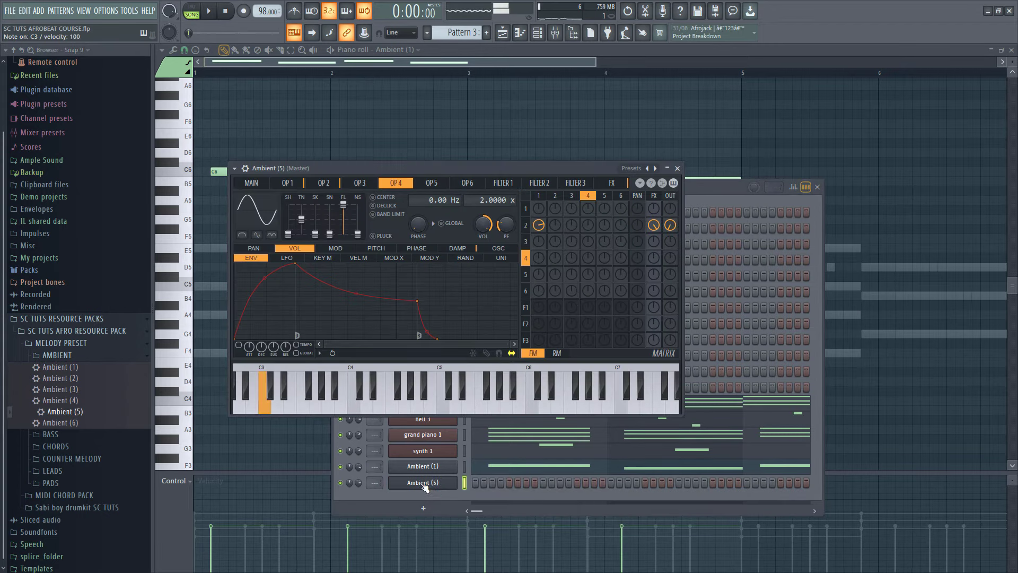
pyautogui.rightClick(423, 483)
pyautogui.click(480, 421)
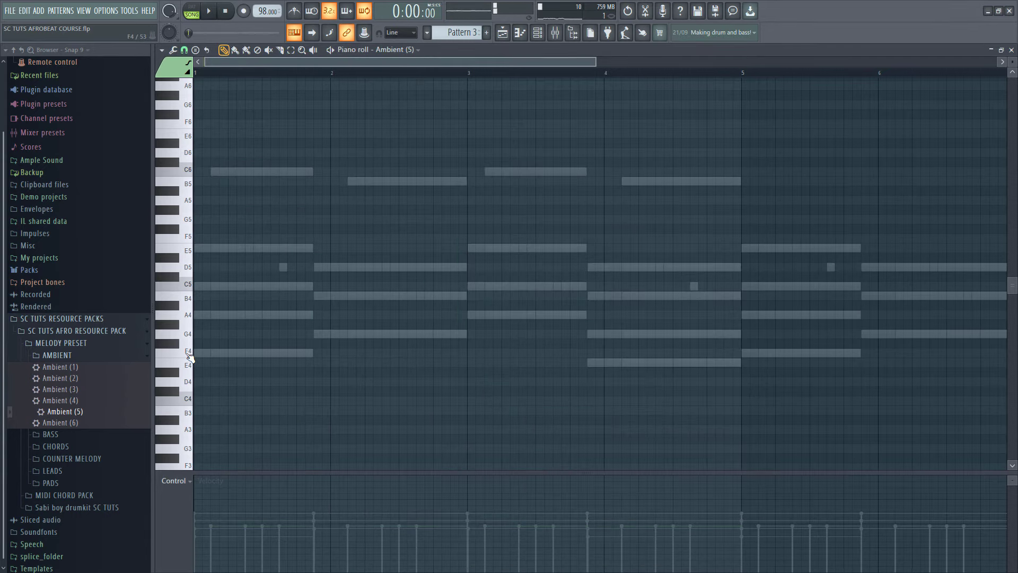
# Try a 14-step F4 note at the start of bar 1 in Ambient (5), play it and remove it.
pyautogui.press('space')
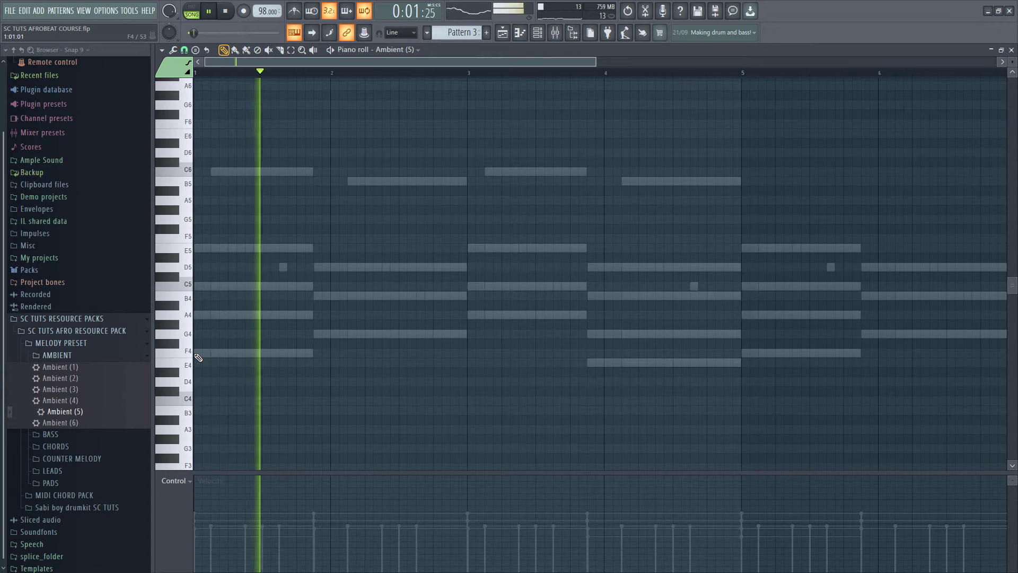
pyautogui.click(195, 354)
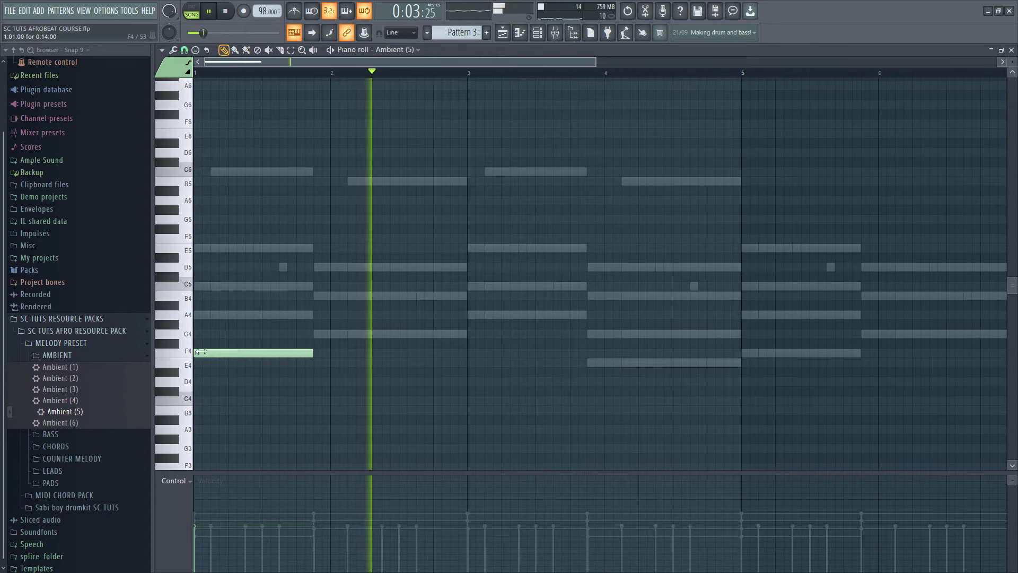
pyautogui.press('space')
pyautogui.rightClick(220, 351)
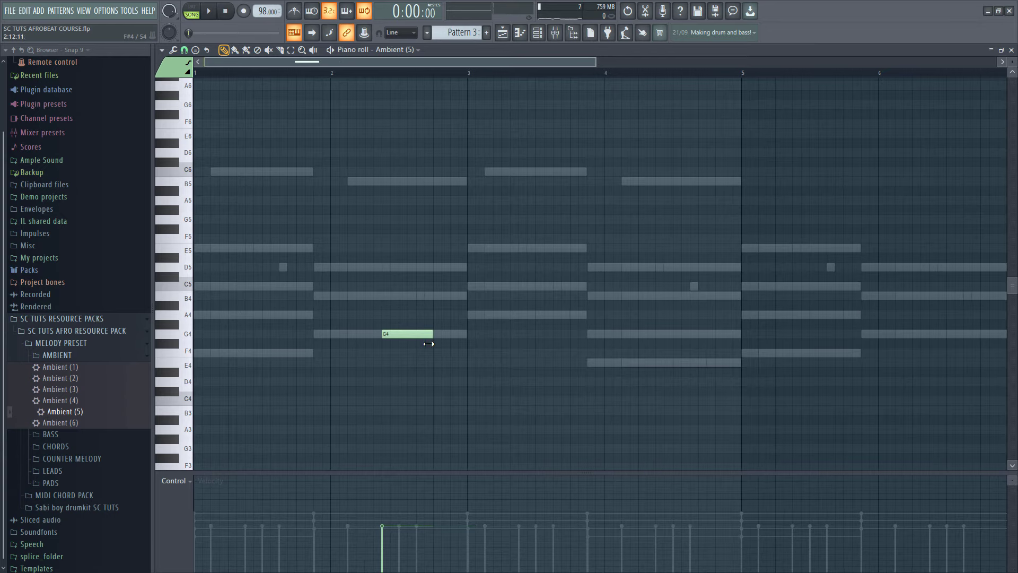
# Place six-step G4 notes in bars 2 and 4, each starting at step 7, and lower both an octave to G3.
pyautogui.press('space')
pyautogui.scroll(-3, 429, 345)
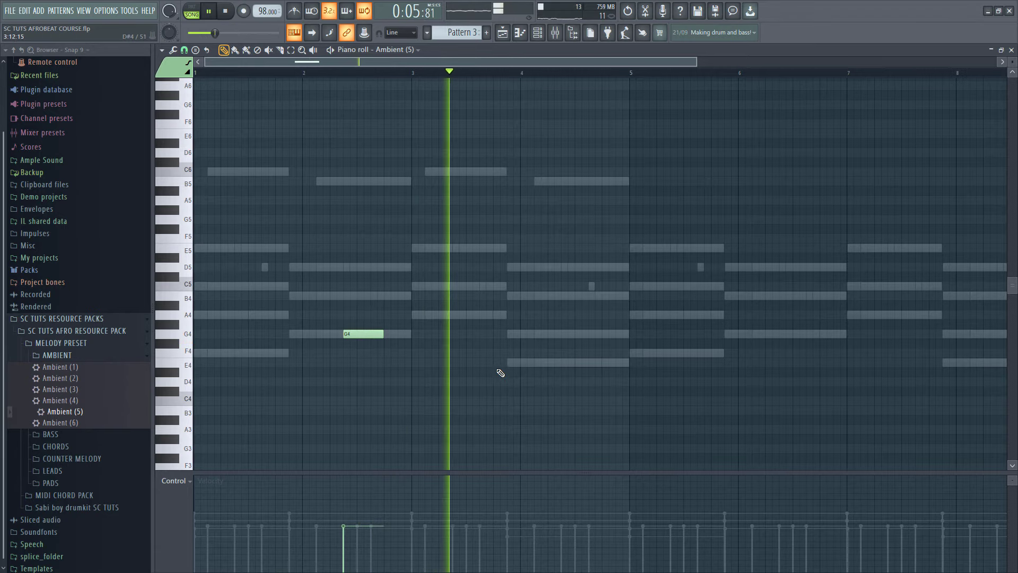
pyautogui.click(563, 334)
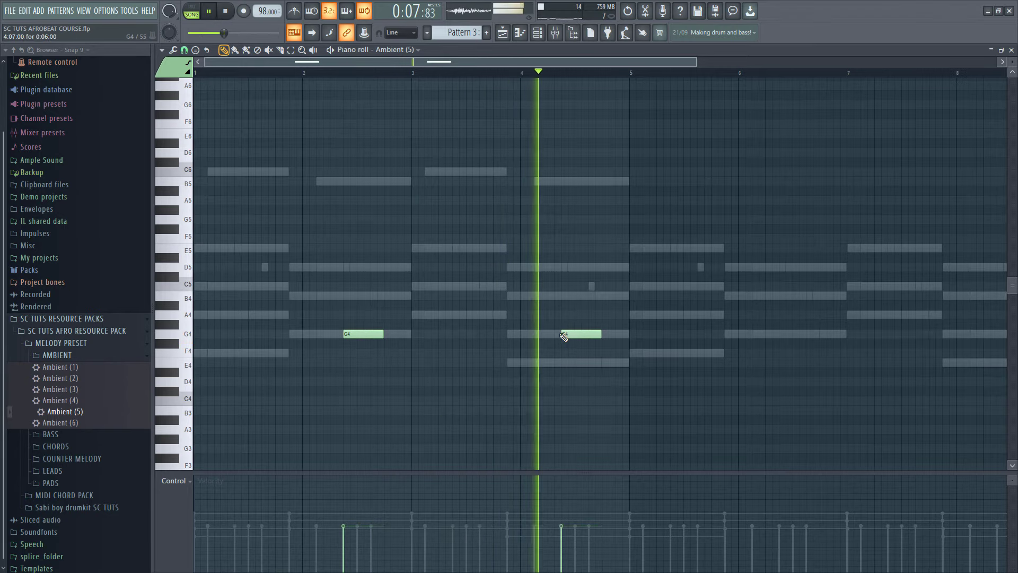
pyautogui.press('space')
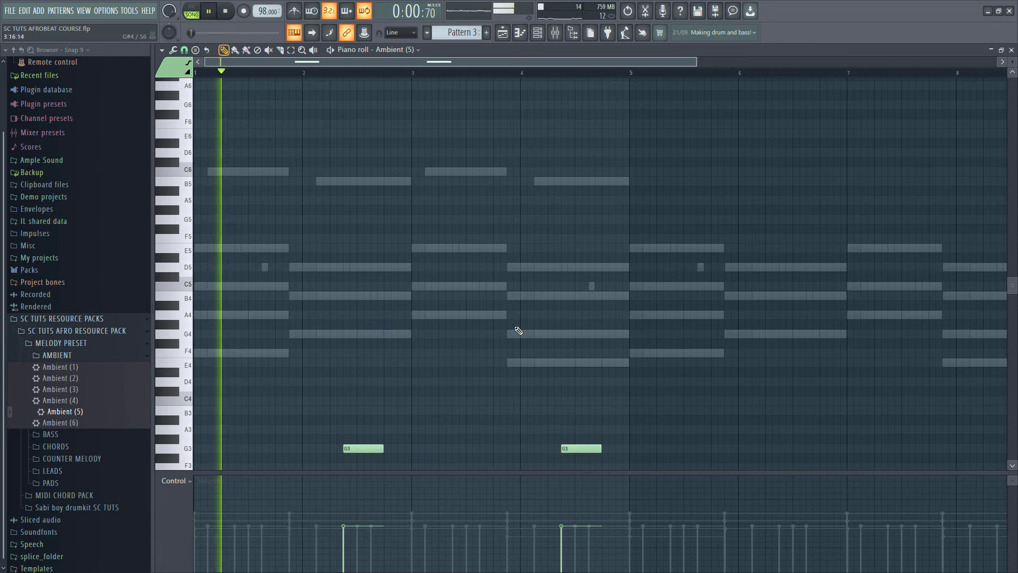
# Move both six-step Ambient (5) notes to B4, play the pattern, and lower both notes an octave to B3.
pyautogui.scroll(-3, 513, 334)
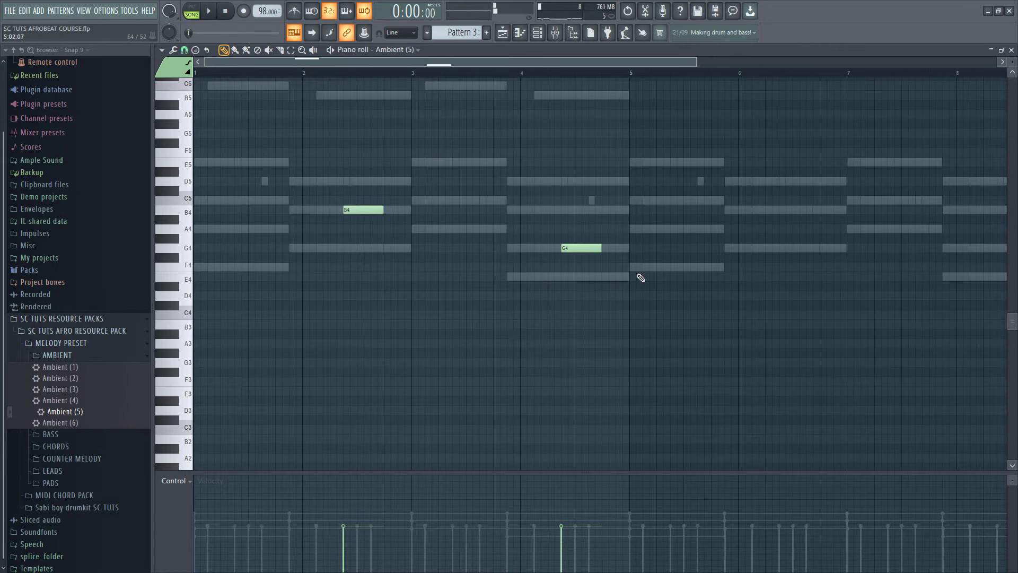
pyautogui.press('space')
pyautogui.moveTo(569, 248); pyautogui.dragTo(571, 209)
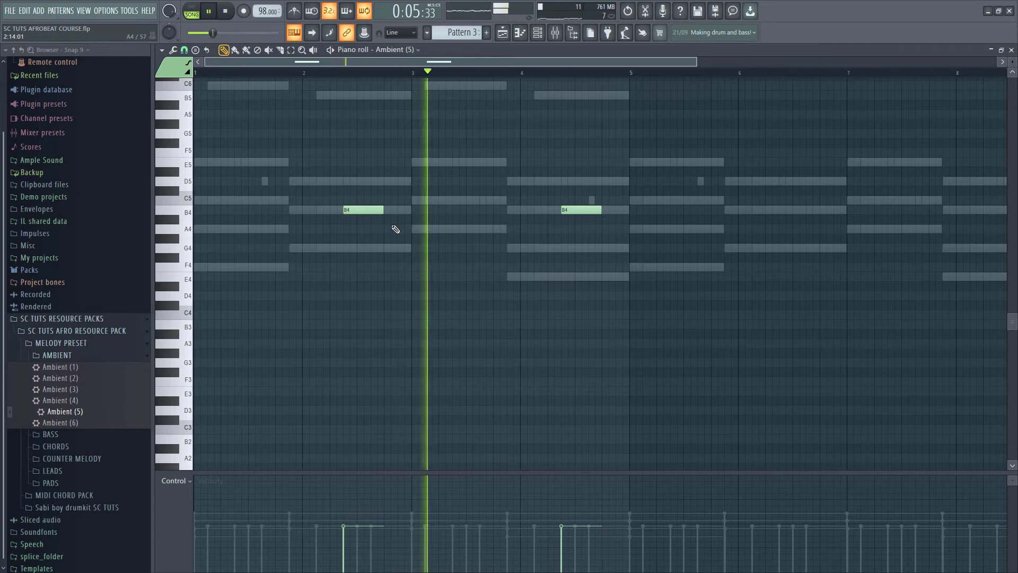
pyautogui.scroll(3, 393, 239)
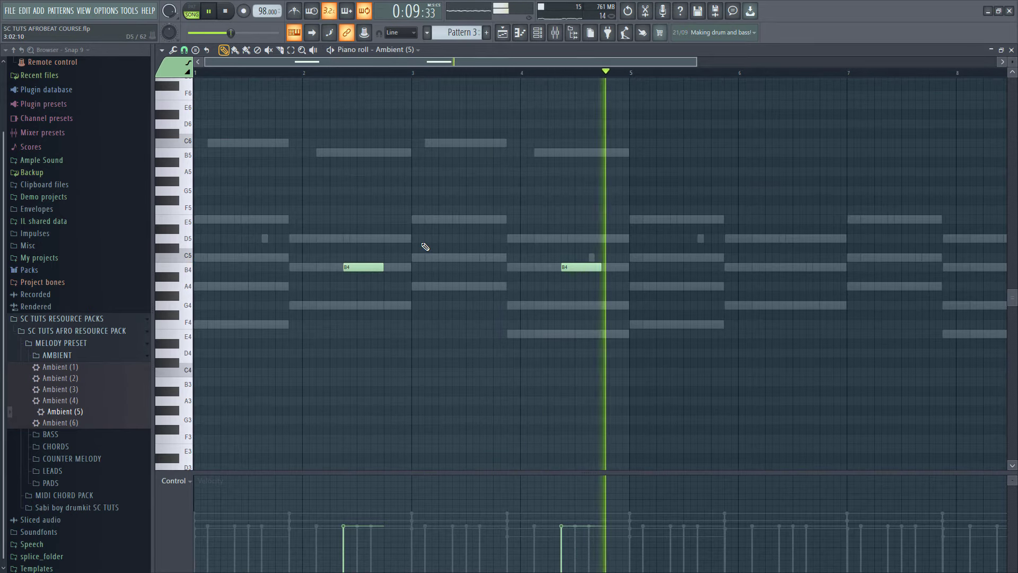
pyautogui.press('space')
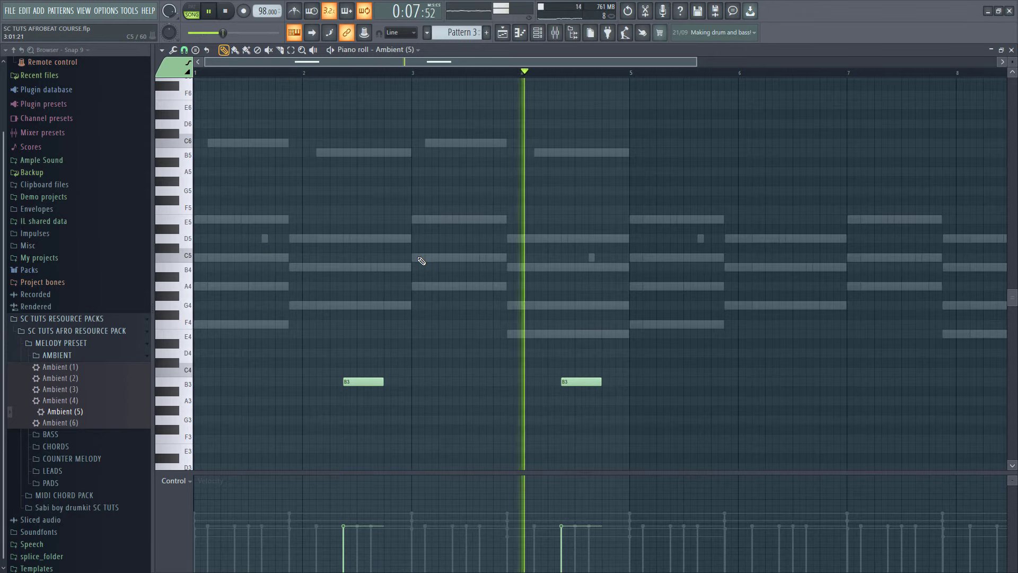
# Set the Ambient (5) channel volume to 52% and play the pattern.
pyautogui.click(537, 33)
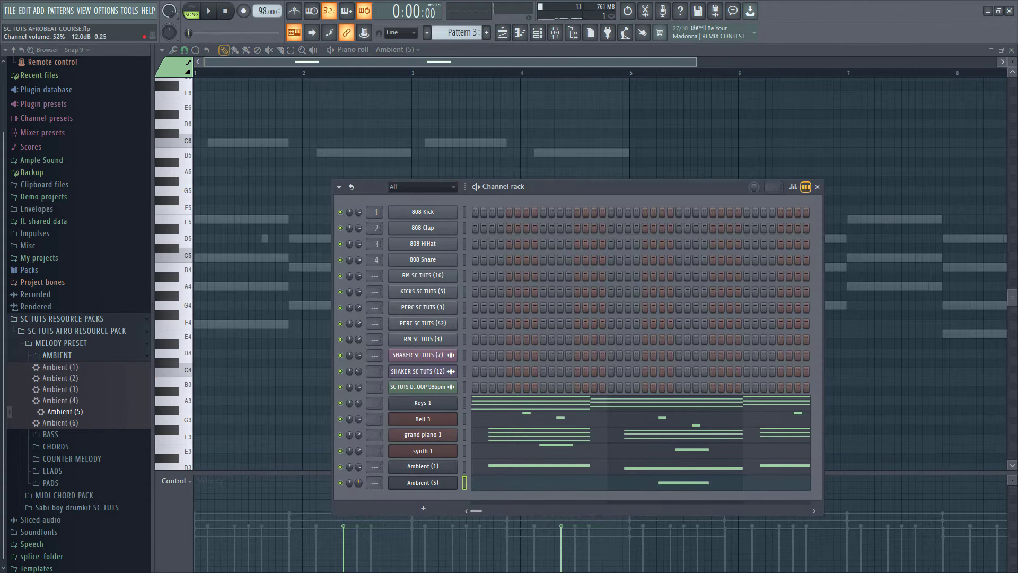
pyautogui.press('space')
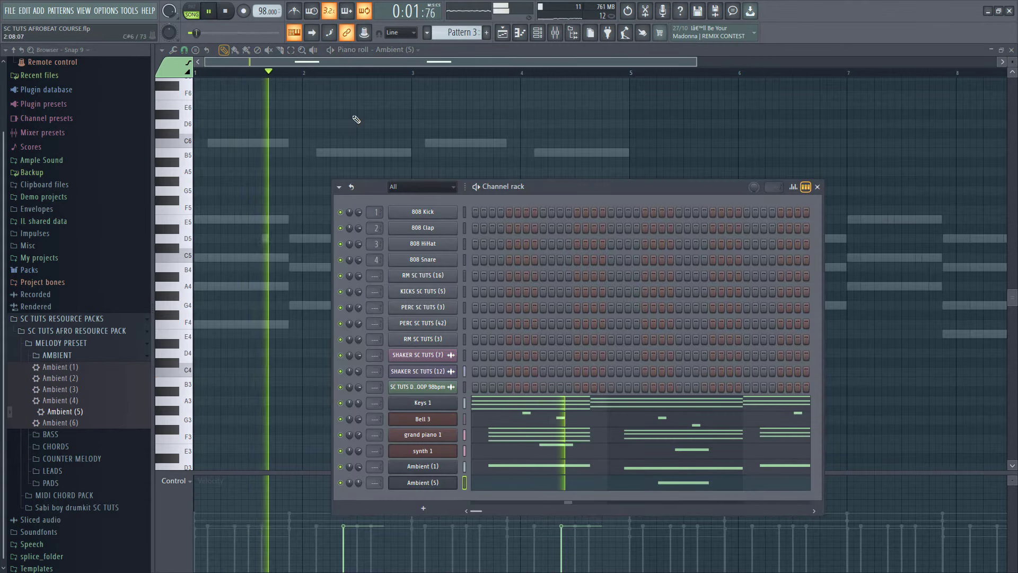
pyautogui.click(357, 58)
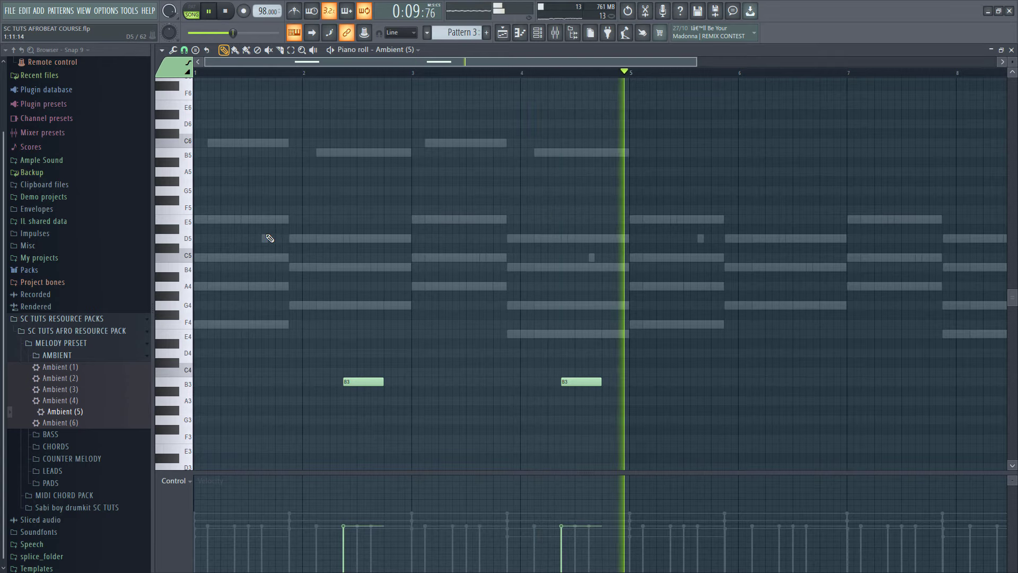
pyautogui.press('space')
# Add the Pad 1 preset from the PADS folder as a new channel and close its plug-in window.
pyautogui.click(539, 36)
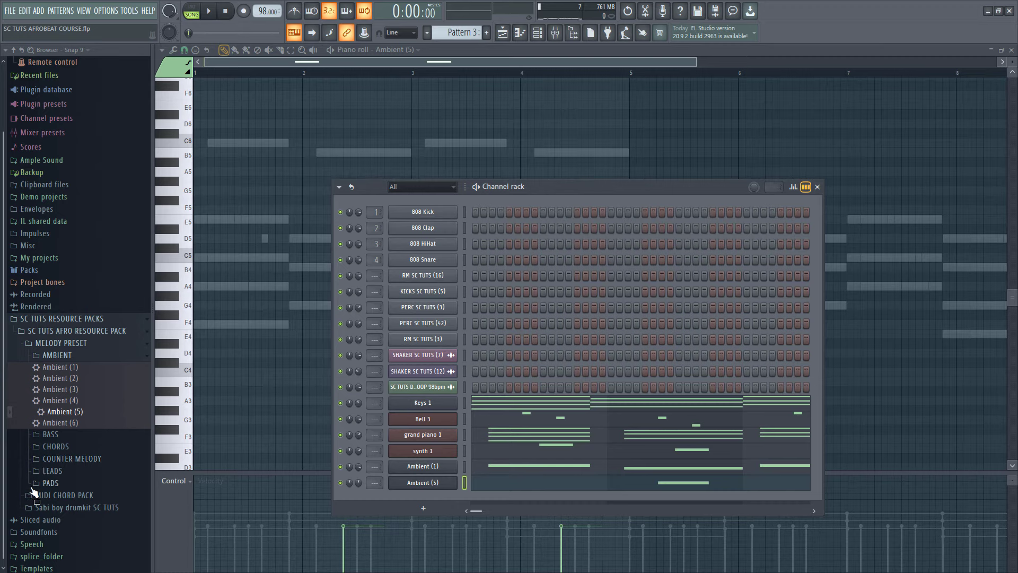
pyautogui.click(53, 483)
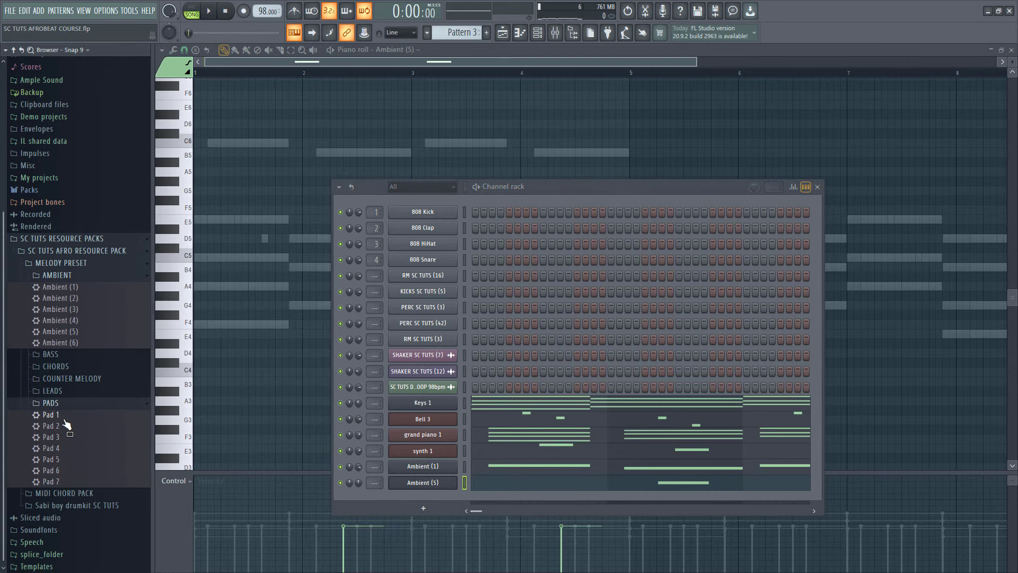
pyautogui.moveTo(361, 488); pyautogui.dragTo(411, 497)
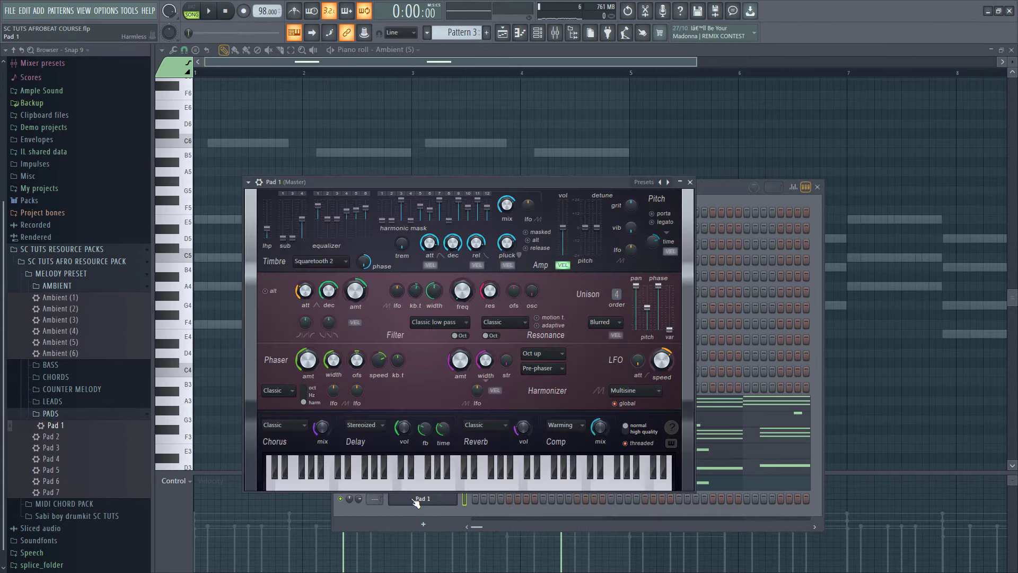
pyautogui.click(690, 183)
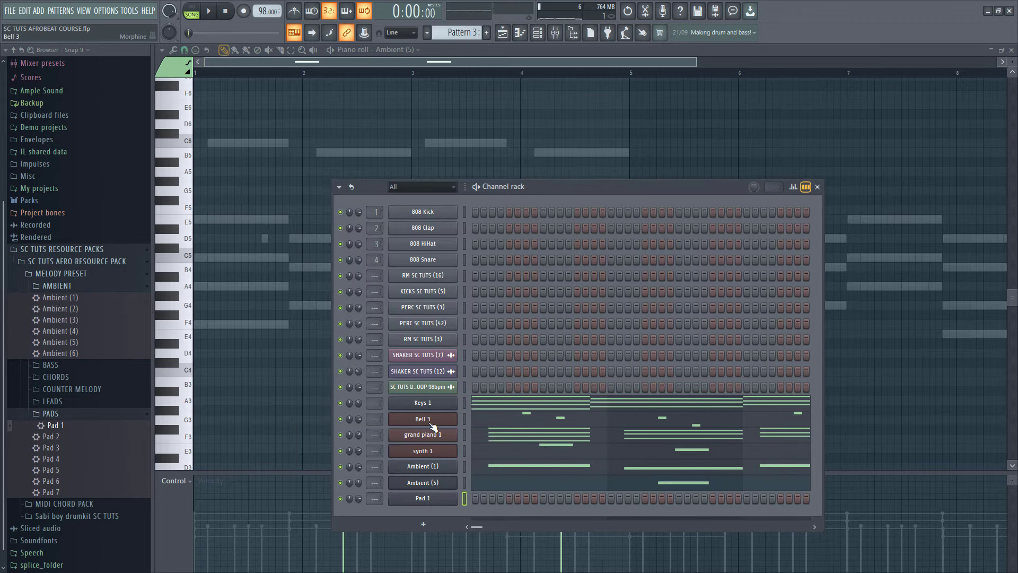
pyautogui.click(427, 480)
pyautogui.click(690, 182)
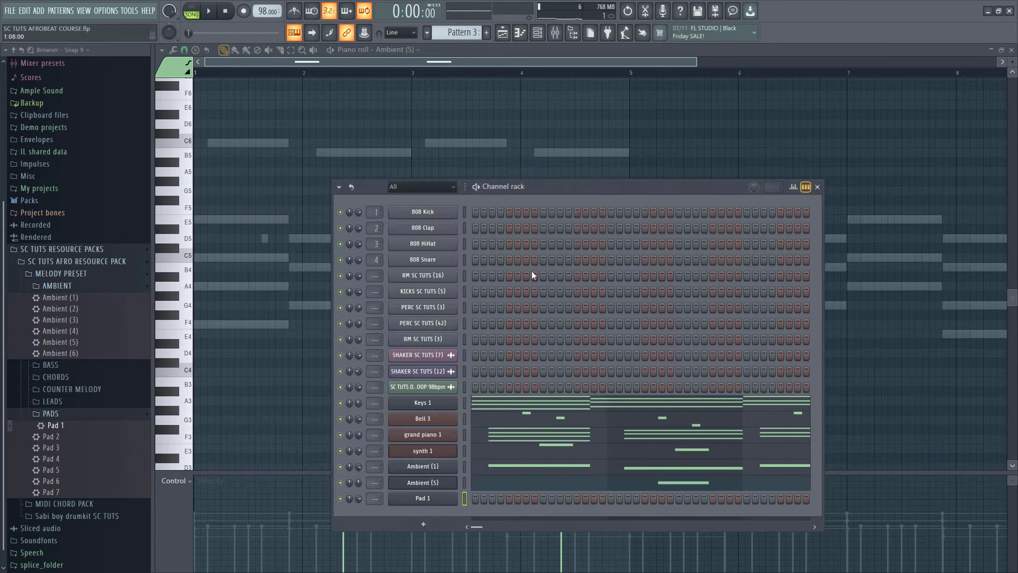
# Copy the Keys 1 chord notes into Pad 1 and set its channel volume to 61%.
pyautogui.rightClick(442, 410)
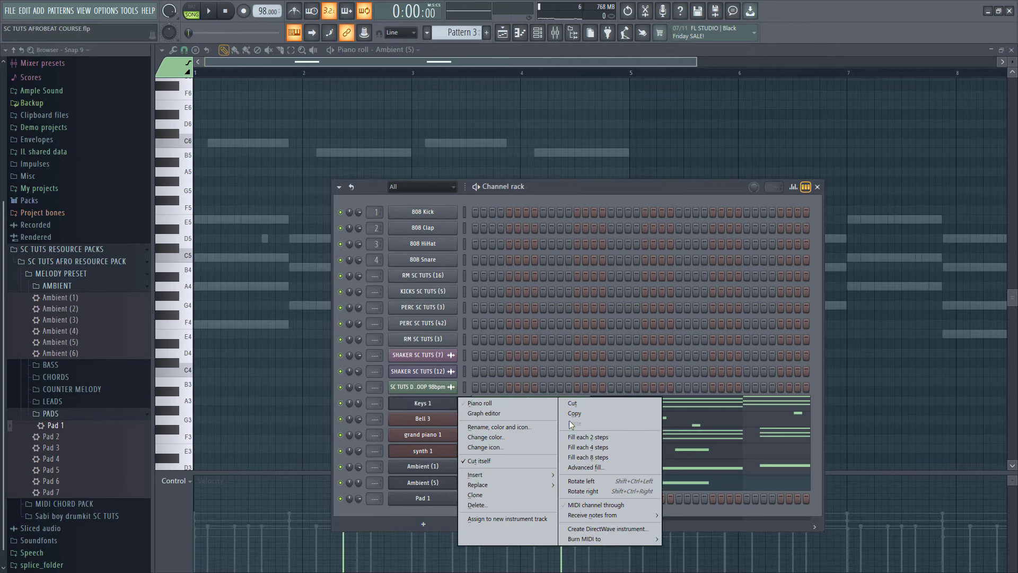
pyautogui.click(581, 414)
pyautogui.rightClick(423, 498)
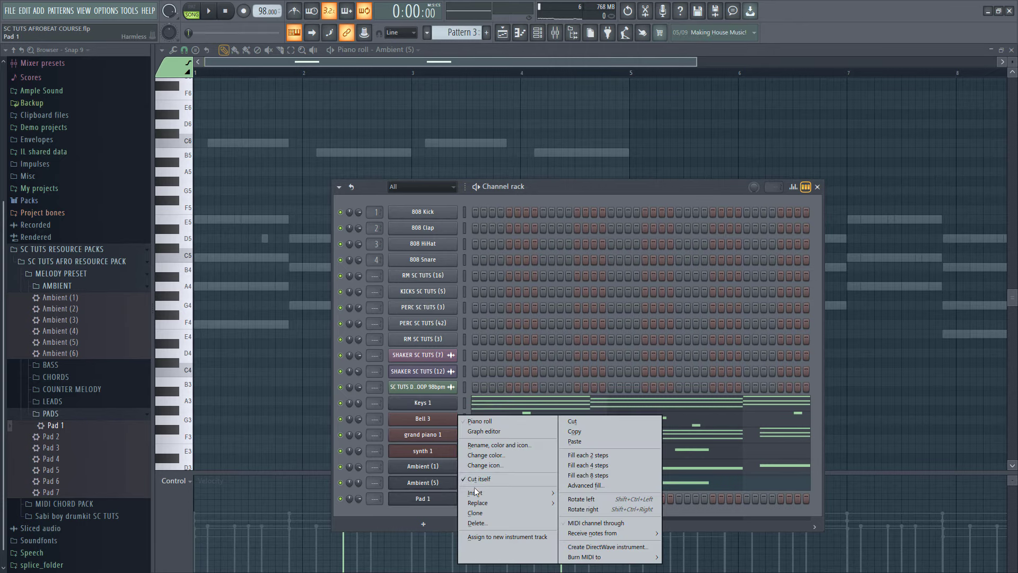
pyautogui.click(603, 444)
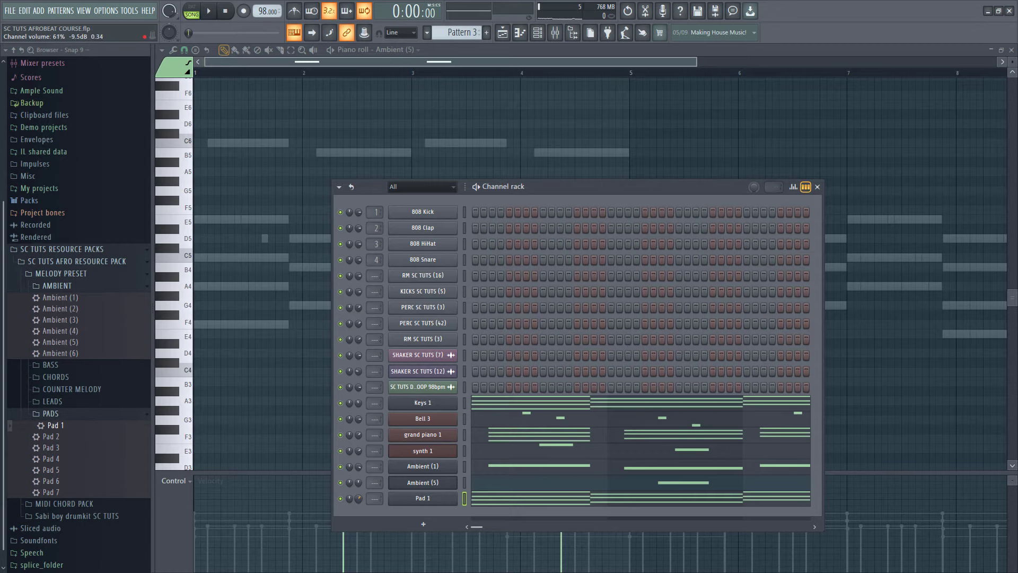
# Audition the Pad 1 chords in its piano roll and raise all of its notes one octave.
pyautogui.click(508, 502)
pyautogui.press('space')
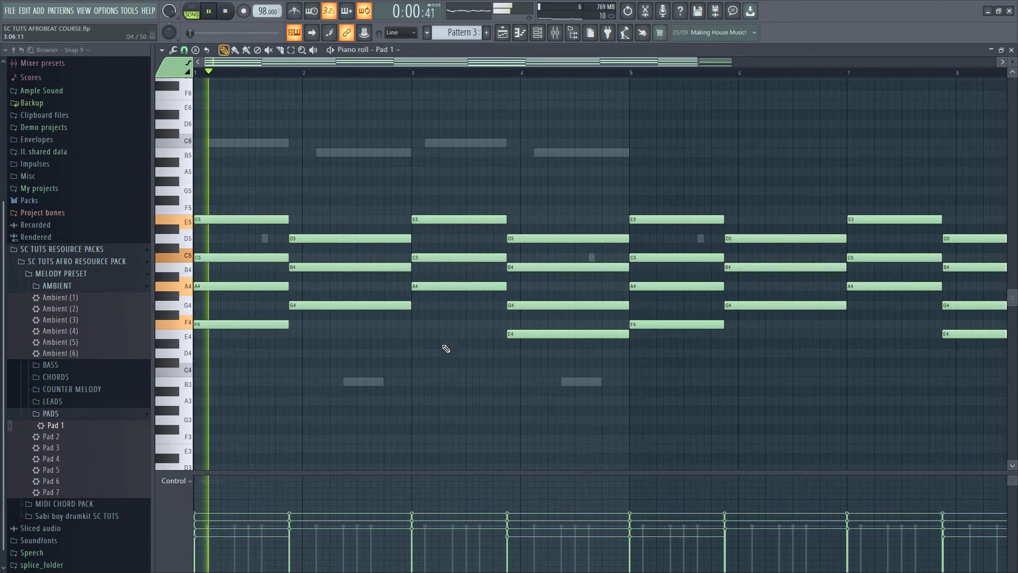
pyautogui.press('space')
pyautogui.scroll(4, 201, 303)
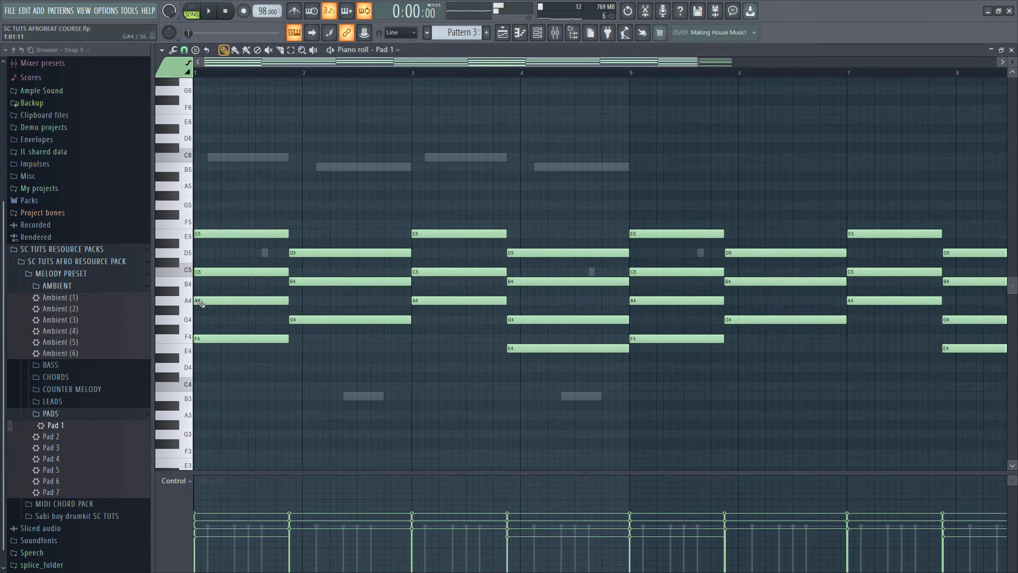
pyautogui.hotkey('ctrl', 'Up')
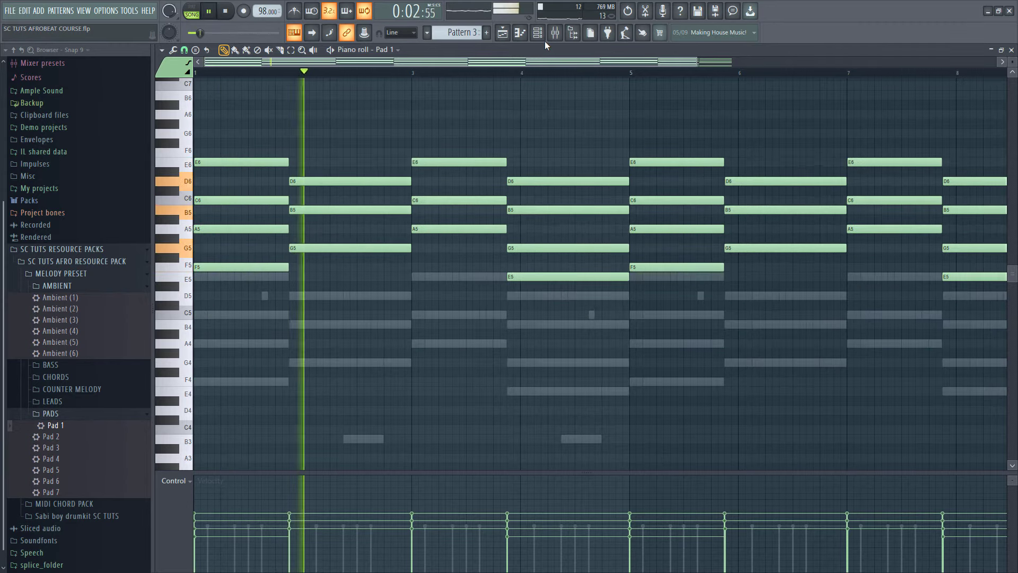
# Adjust the Pad 1 channel volume during playback and stop the pattern.
pyautogui.press('F6')
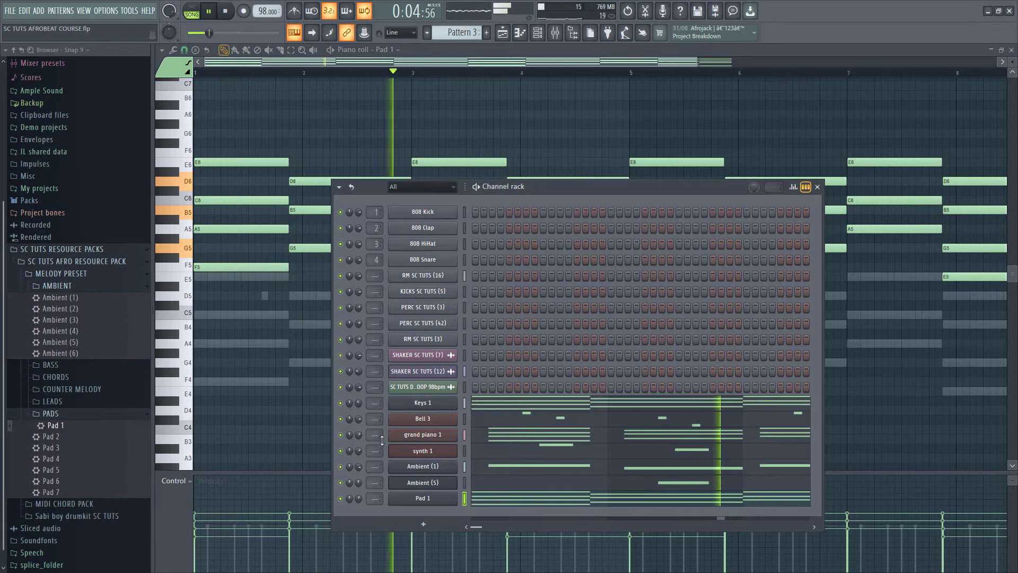
pyautogui.moveTo(359, 498); pyautogui.dragTo(359, 511)
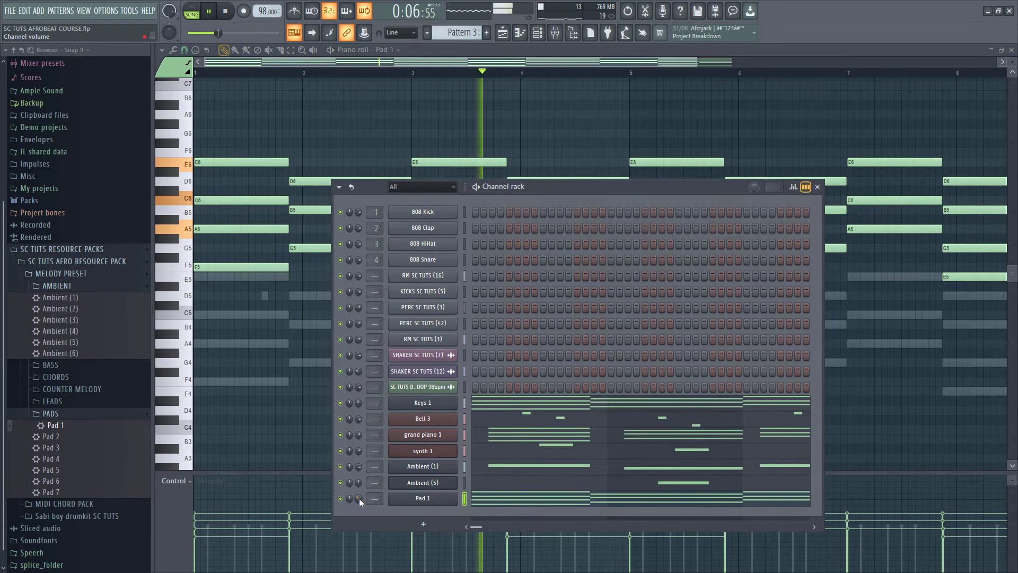
pyautogui.press('space')
# Replace the Pad 1 preset with Pad 2, keeping its chord notes, and set the channel volume to about 25% during playback.
pyautogui.moveTo(69, 441); pyautogui.dragTo(500, 516)
pyautogui.moveTo(425, 505); pyautogui.dragTo(427, 504)
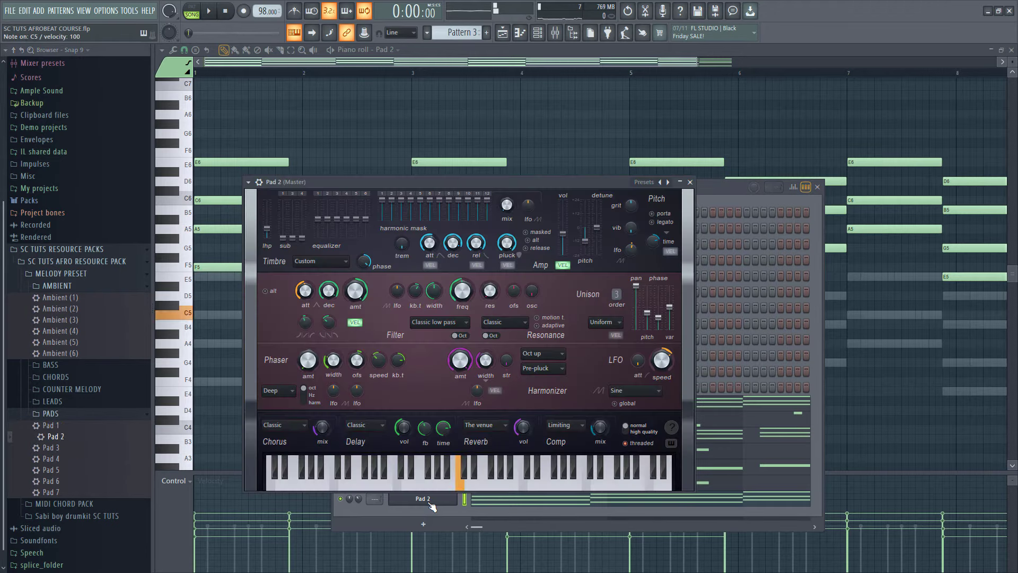
pyautogui.press('space')
pyautogui.click(355, 501)
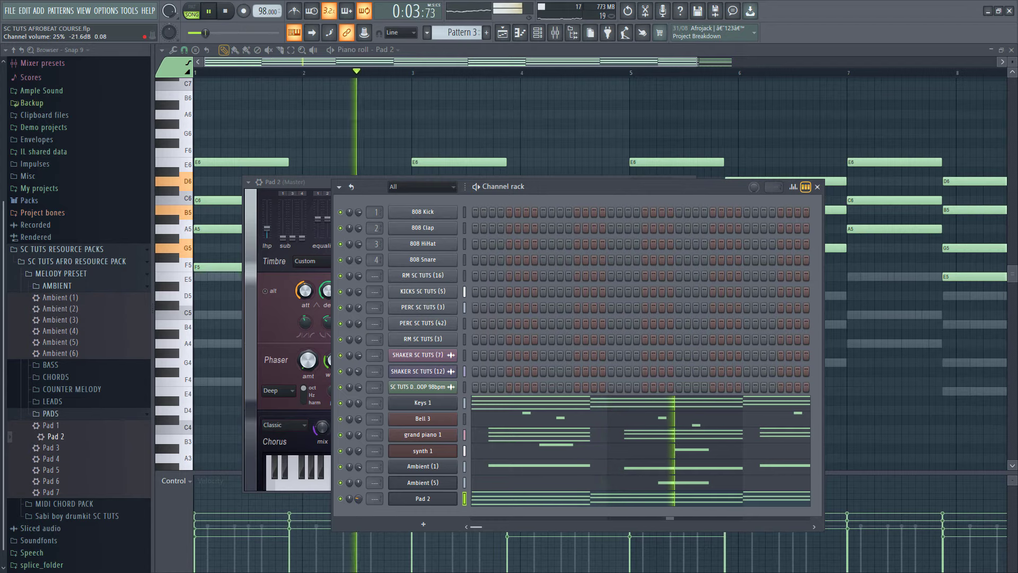
# Play the pattern to check the Pad 2 level in the mix.
pyautogui.press('space')
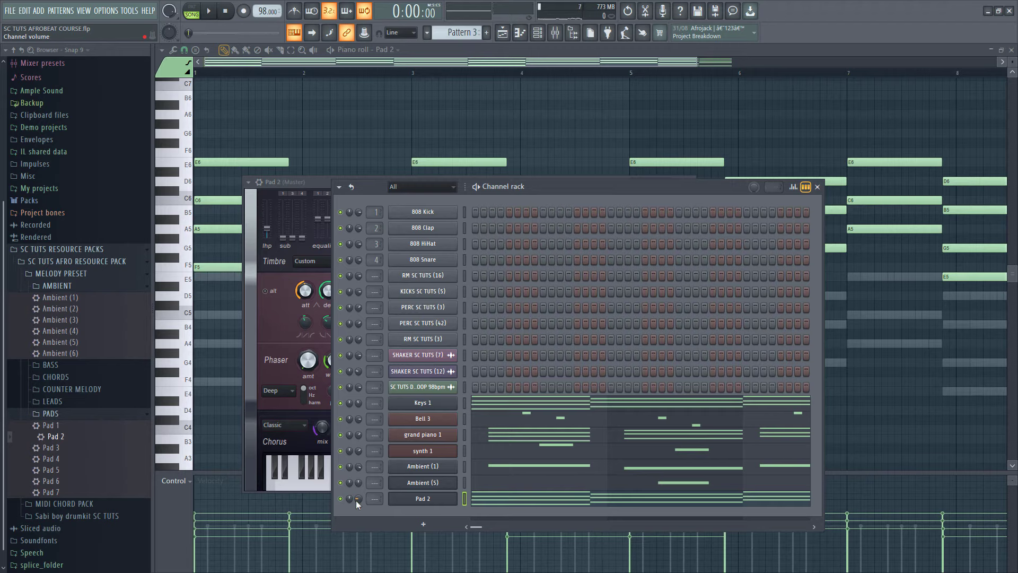
pyautogui.press('space')
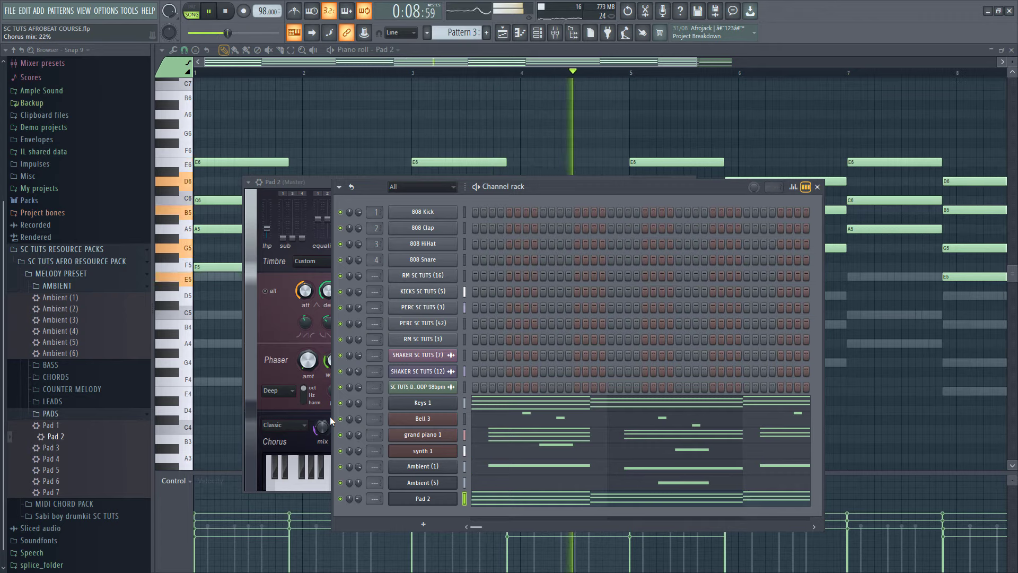
pyautogui.press('space')
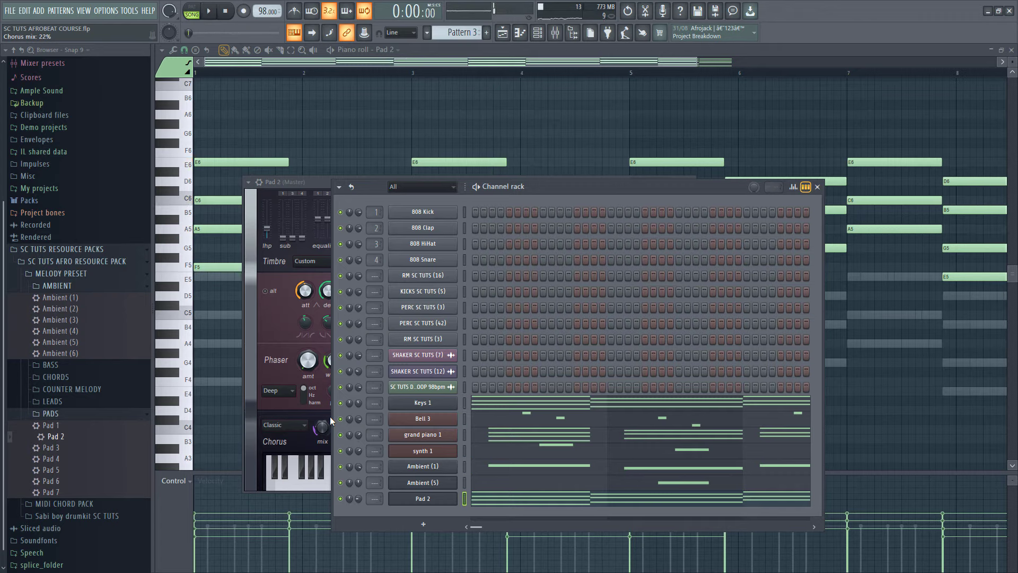
# Duplicate all Pad 2 chord notes one octave lower in its piano roll and play the layered result.
pyautogui.click(509, 499)
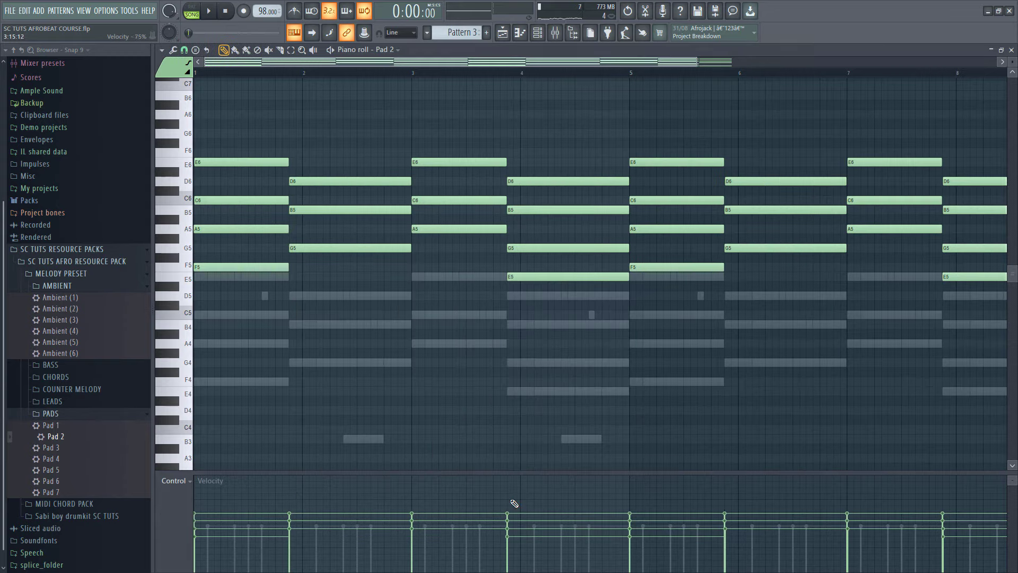
pyautogui.click(541, 38)
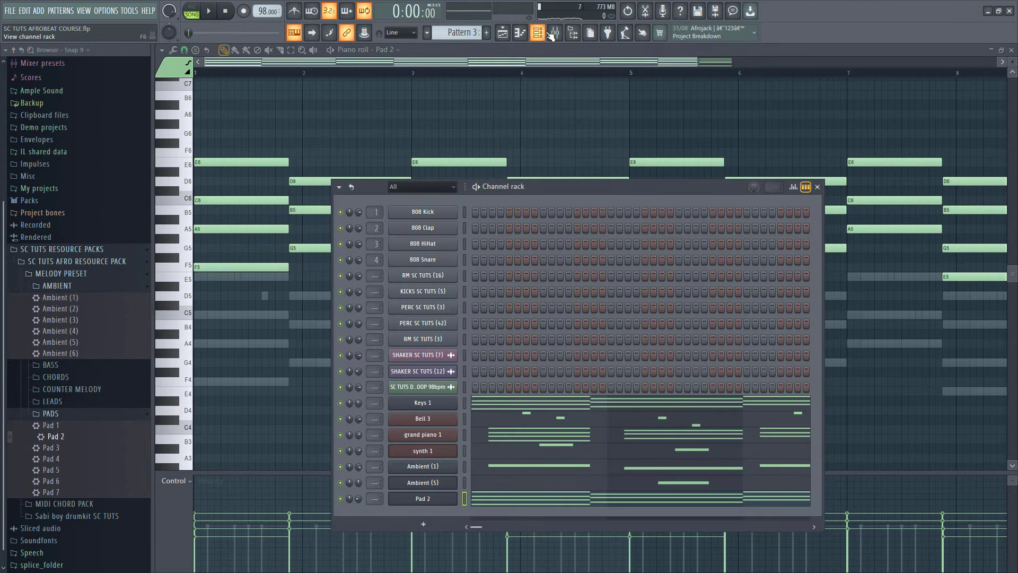
pyautogui.click(538, 34)
pyautogui.scroll(-2, 190, 132)
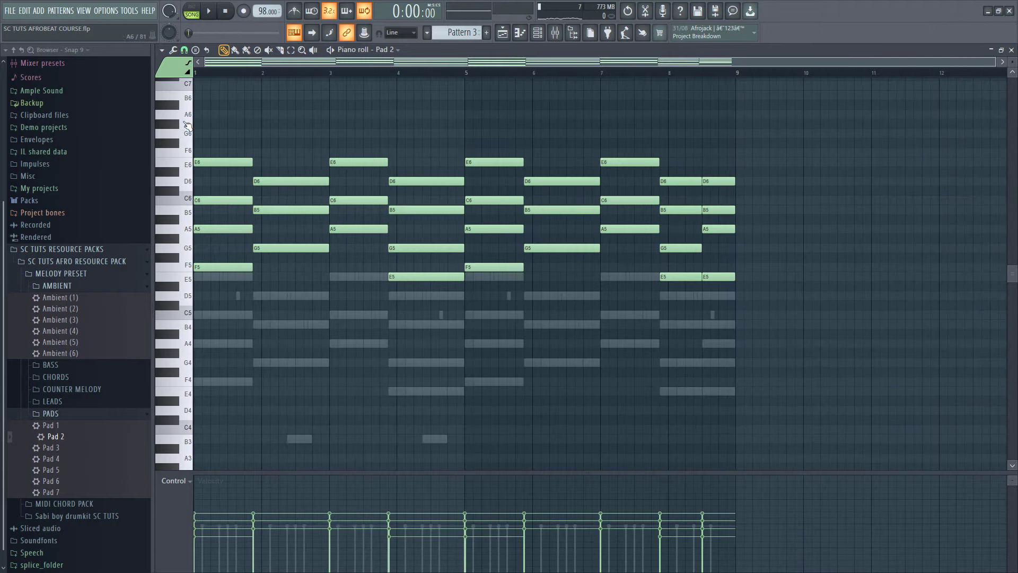
pyautogui.hotkey('ctrl', 'a')
pyautogui.moveTo(209, 267)
pyautogui.keyDown('shift'); pyautogui.mouseDown()
pyautogui.moveTo(266, 273)
pyautogui.moveTo(195, 271)
pyautogui.mouseUp(); pyautogui.keyUp('shift')
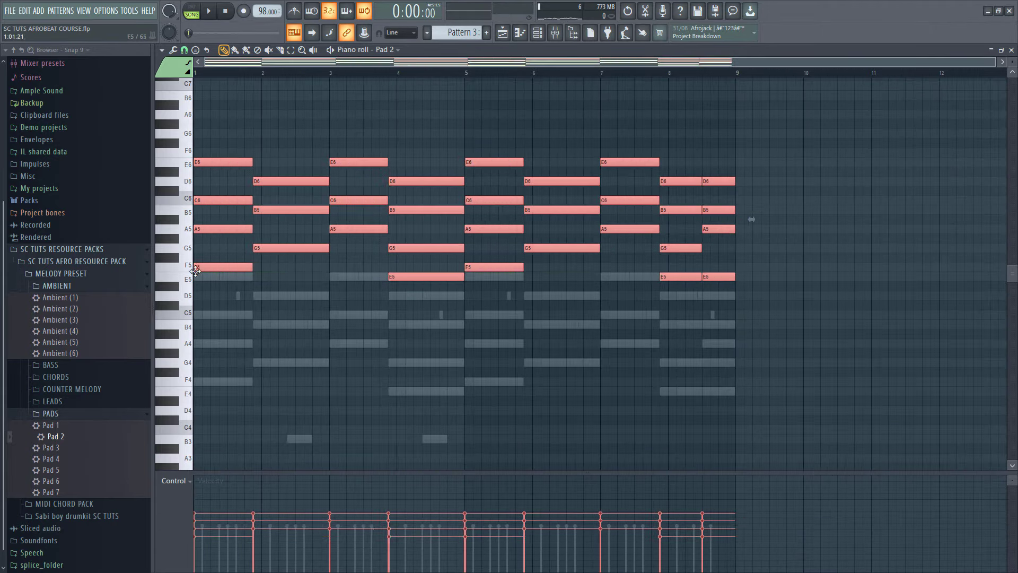
pyautogui.hotkey('ctrl', 'Down')
pyautogui.press('space')
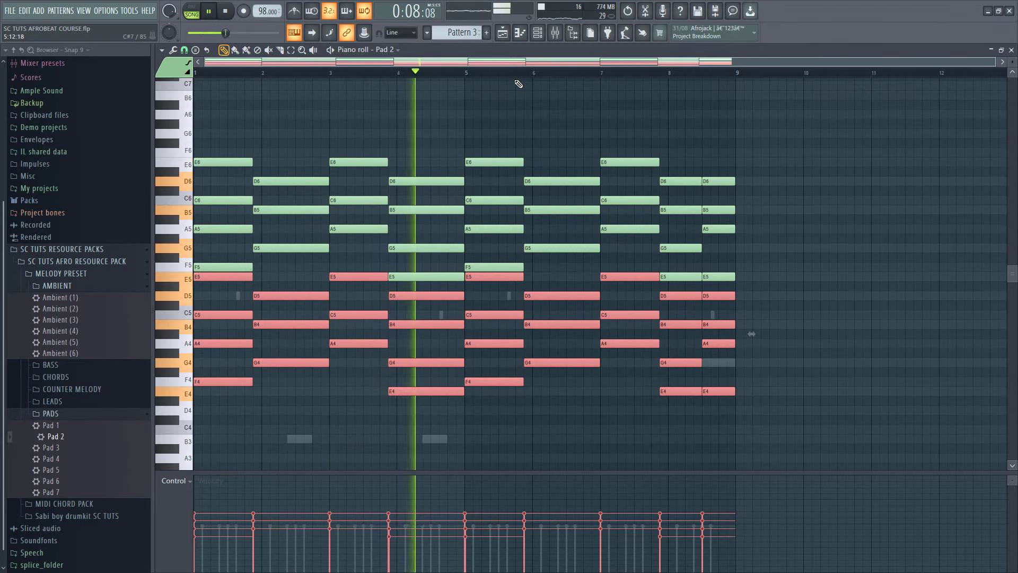
# Close the piano roll and plug-in windows over the playlist, show the channel rack and stop playback.
pyautogui.click(1012, 50)
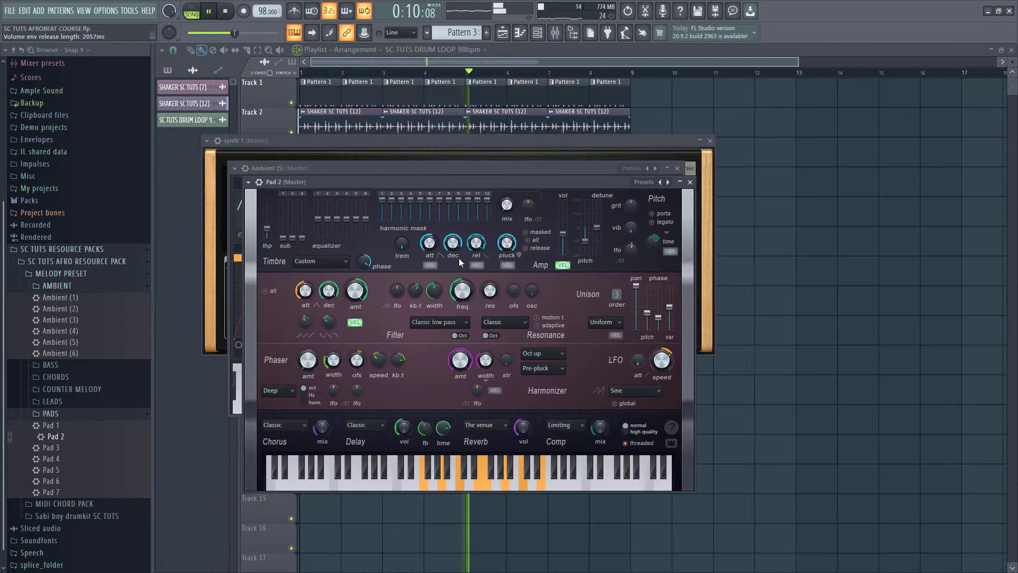
pyautogui.click(504, 144)
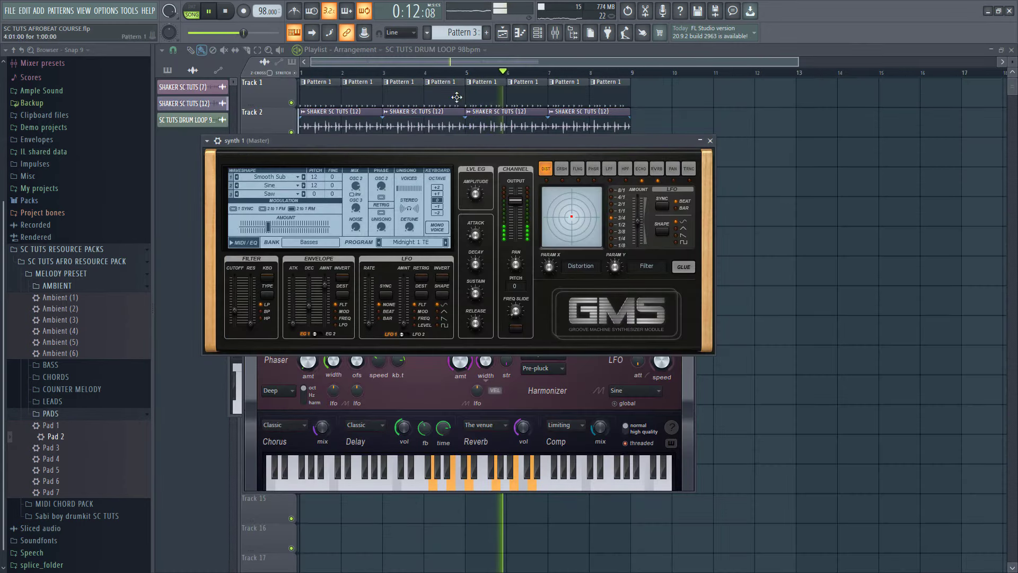
pyautogui.press('F6')
pyautogui.press('space')
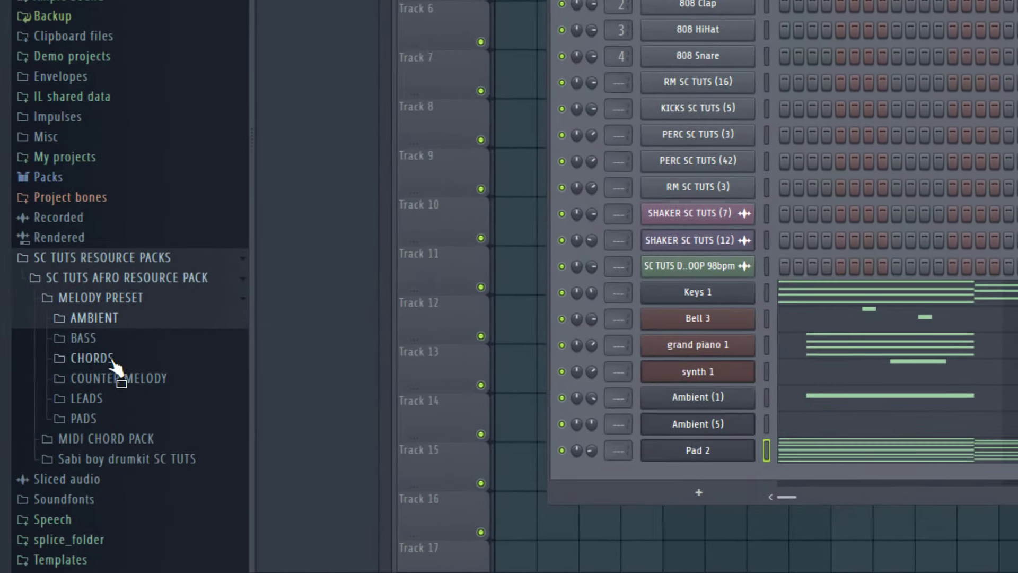
# Add the Bass 6 preset from the BASS melody presets as a new channel after Pad 2.
pyautogui.click(63, 433)
pyautogui.moveTo(107, 351); pyautogui.dragTo(291, 426)
pyautogui.moveTo(249, 395); pyautogui.dragTo(639, 499)
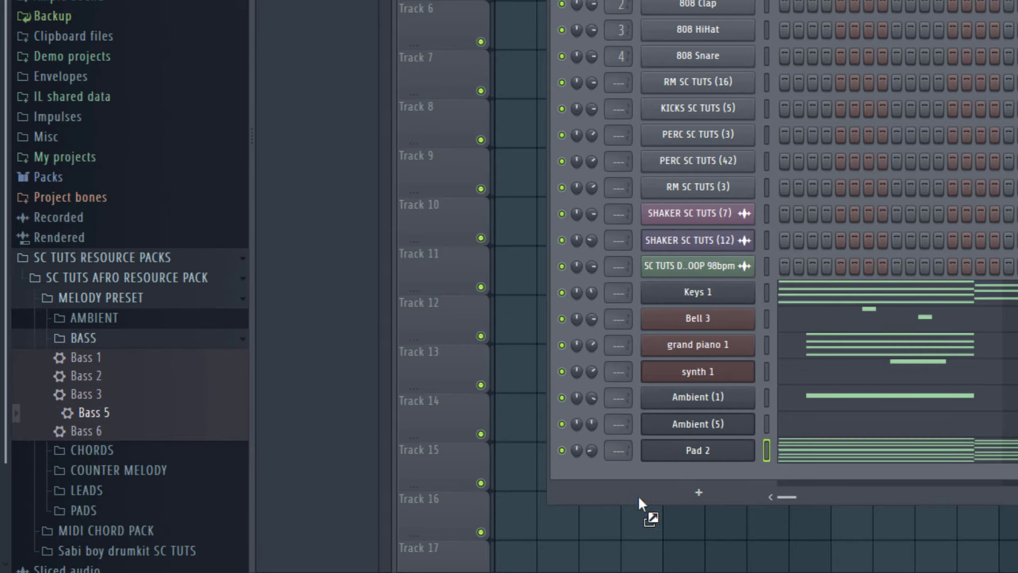
pyautogui.moveTo(297, 432); pyautogui.dragTo(700, 477)
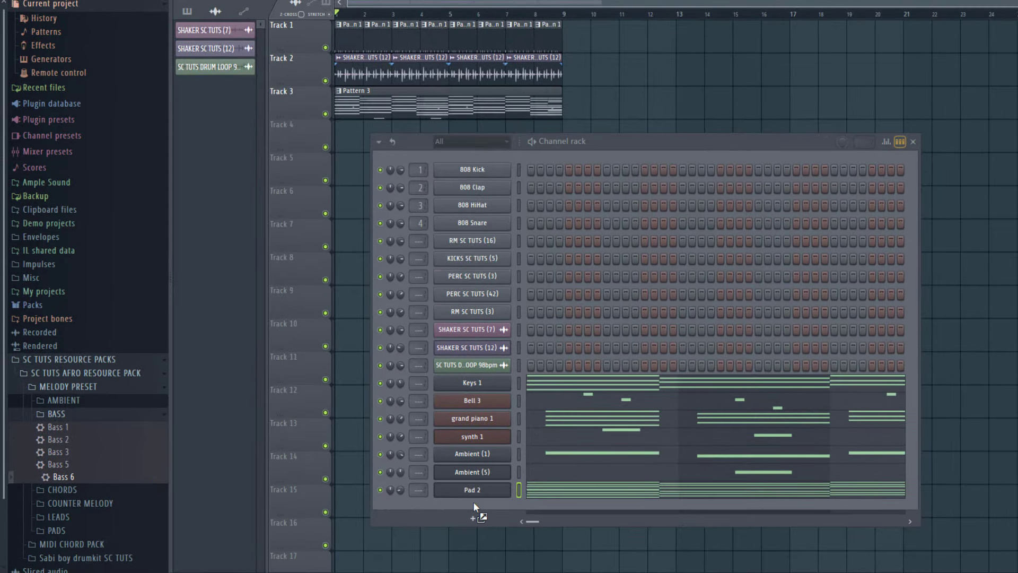
pyautogui.moveTo(473, 502); pyautogui.dragTo(474, 503)
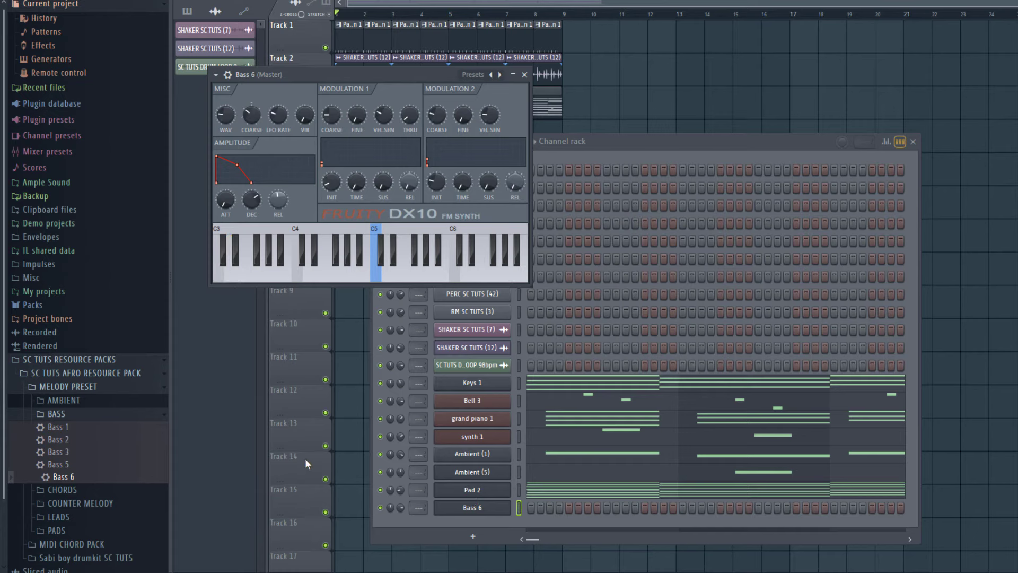
# Add the Bass 3 preset as a channel, audition it with a few low notes, and add Bass 2 as another channel.
pyautogui.moveTo(107, 472); pyautogui.dragTo(69, 457)
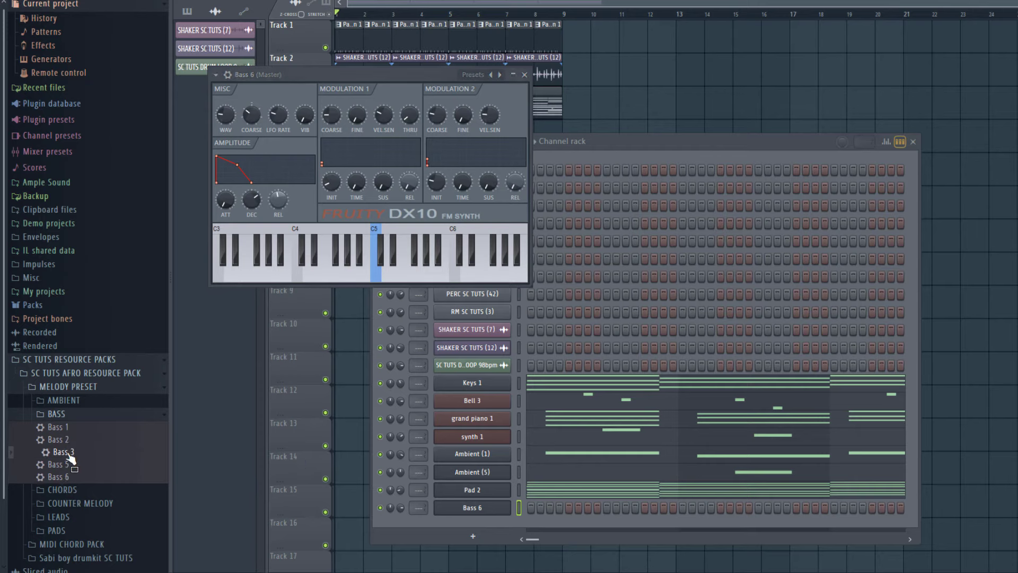
pyautogui.moveTo(485, 511); pyautogui.dragTo(488, 517)
pyautogui.press('c')
pyautogui.press('v')
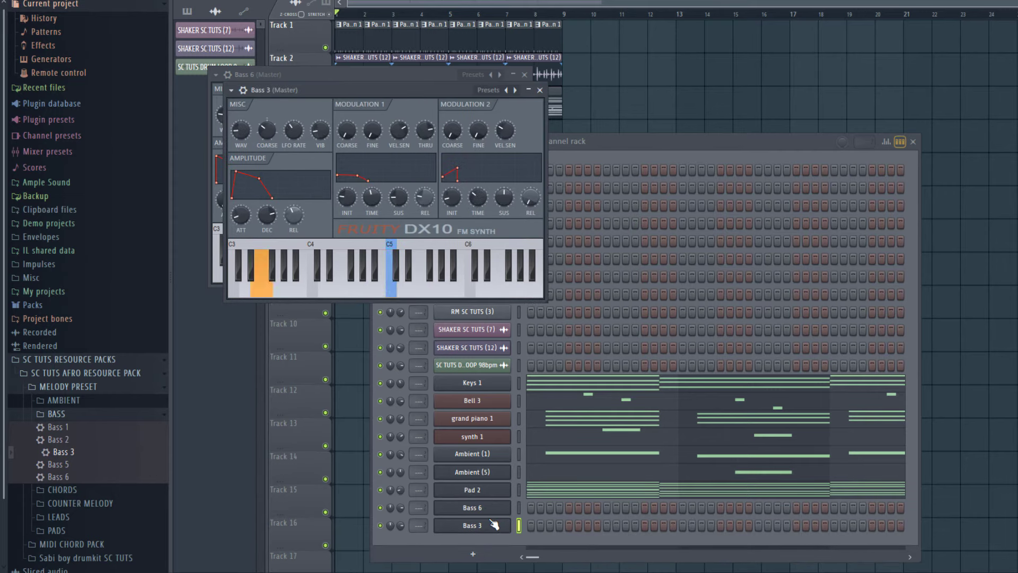
pyautogui.press('b')
pyautogui.press('n')
pyautogui.press('m')
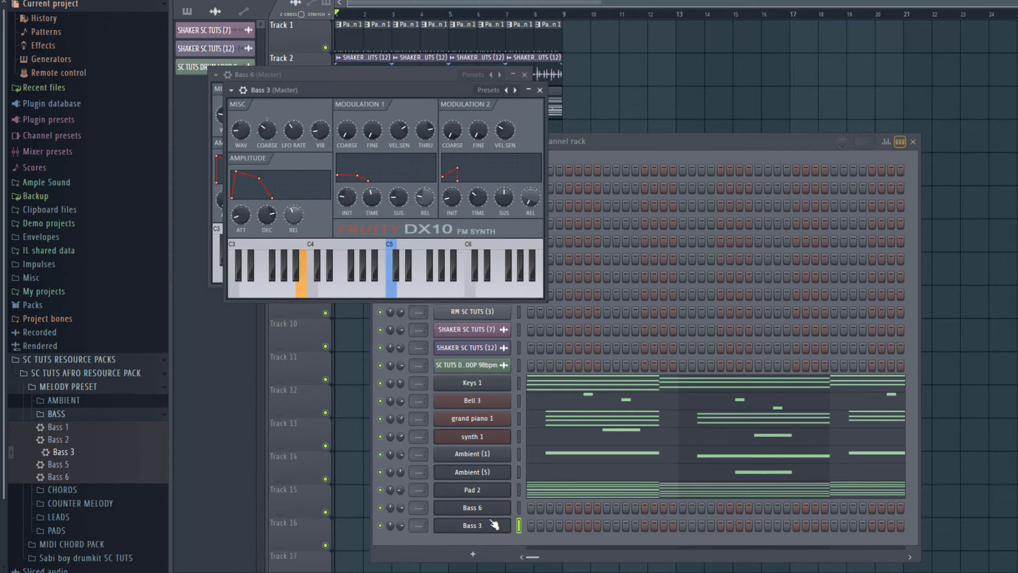
pyautogui.press(',')
pyautogui.moveTo(58, 439); pyautogui.dragTo(500, 525)
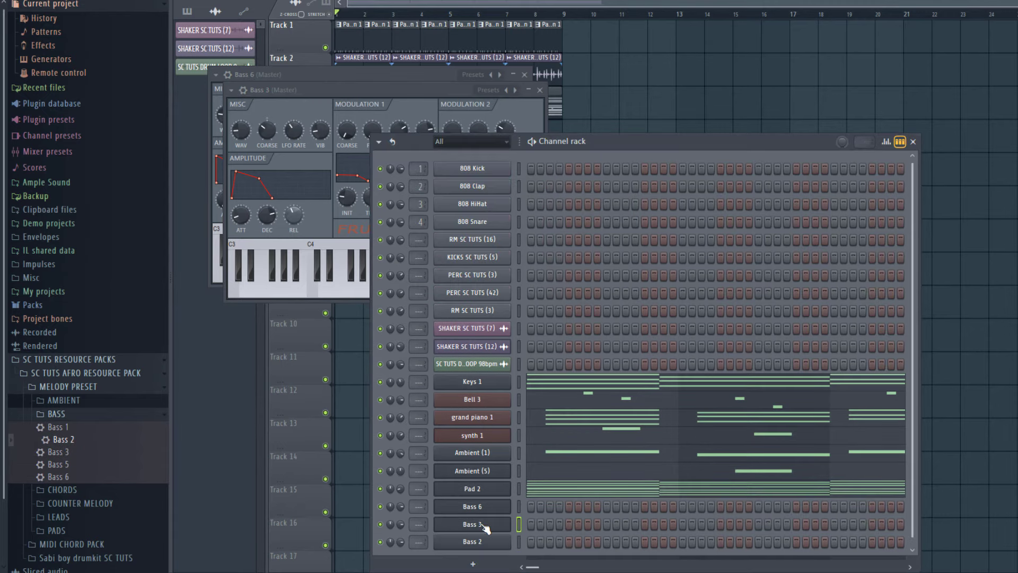
# In the Bass 3 piano roll, draw F4 and G4 bass notes spanning the first and second chords.
pyautogui.rightClick(486, 528)
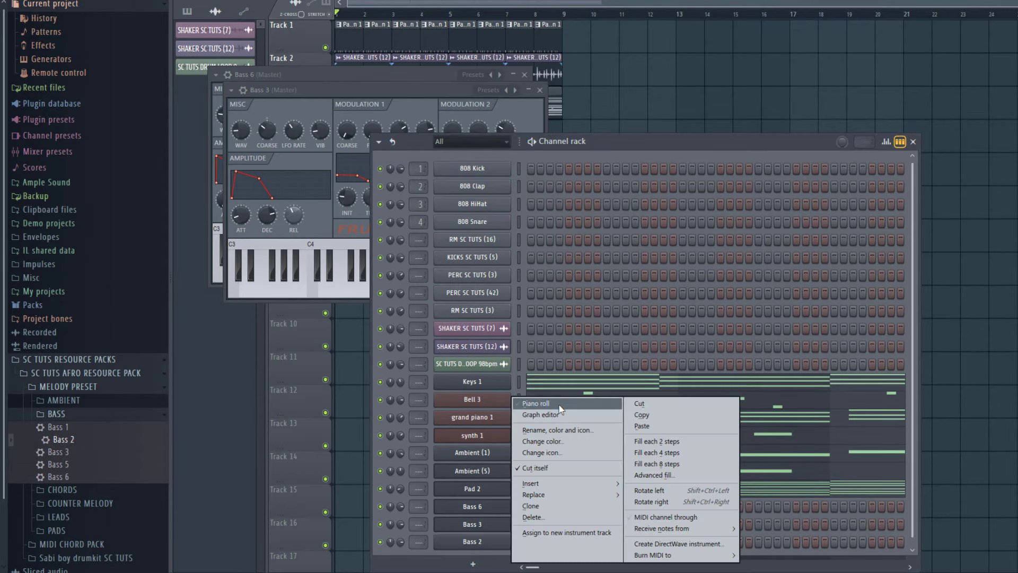
pyautogui.click(513, 405)
pyautogui.scroll(3, 228, 294)
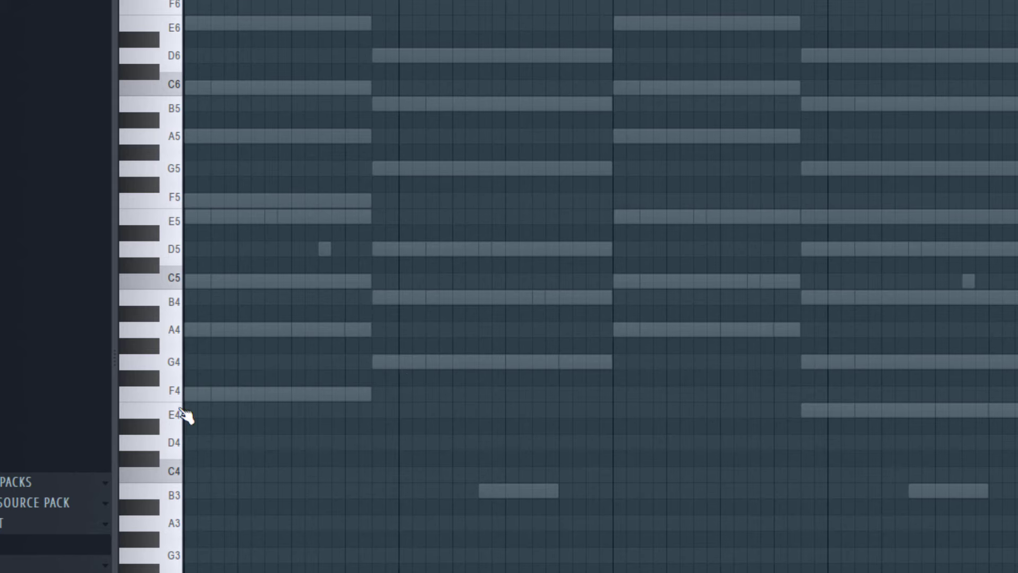
pyautogui.click(199, 392)
pyautogui.moveTo(209, 394); pyautogui.dragTo(372, 392)
pyautogui.click(374, 363)
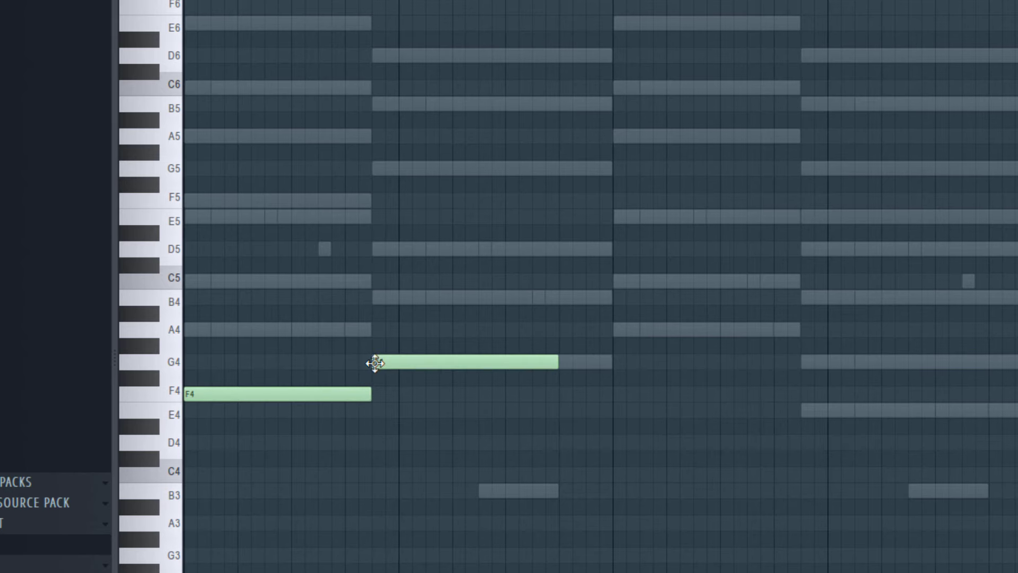
pyautogui.moveTo(552, 375); pyautogui.dragTo(609, 377)
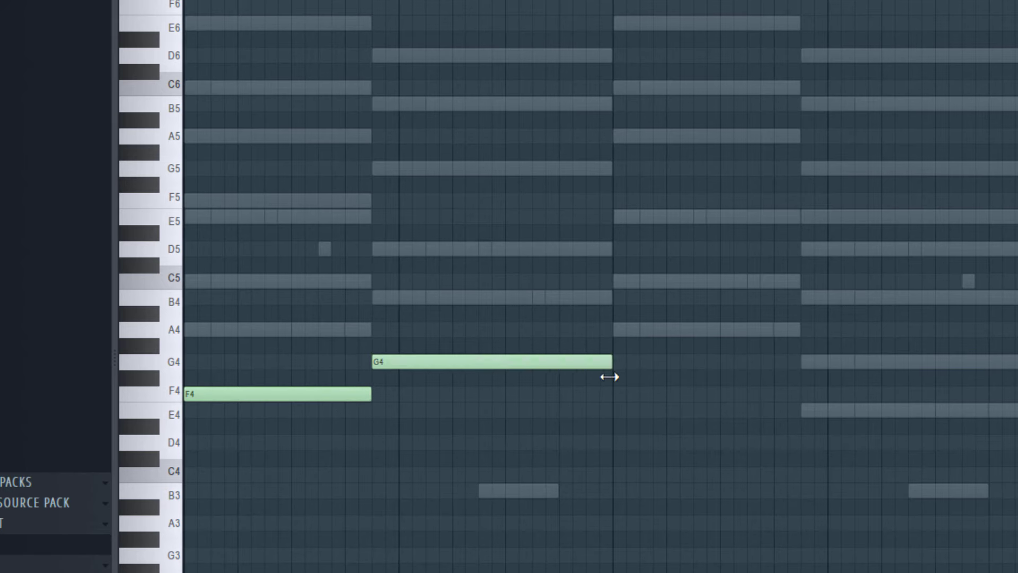
# Draw an A4 note spanning the third chord and place an E4 note at the start of the fourth chord.
pyautogui.click(616, 330)
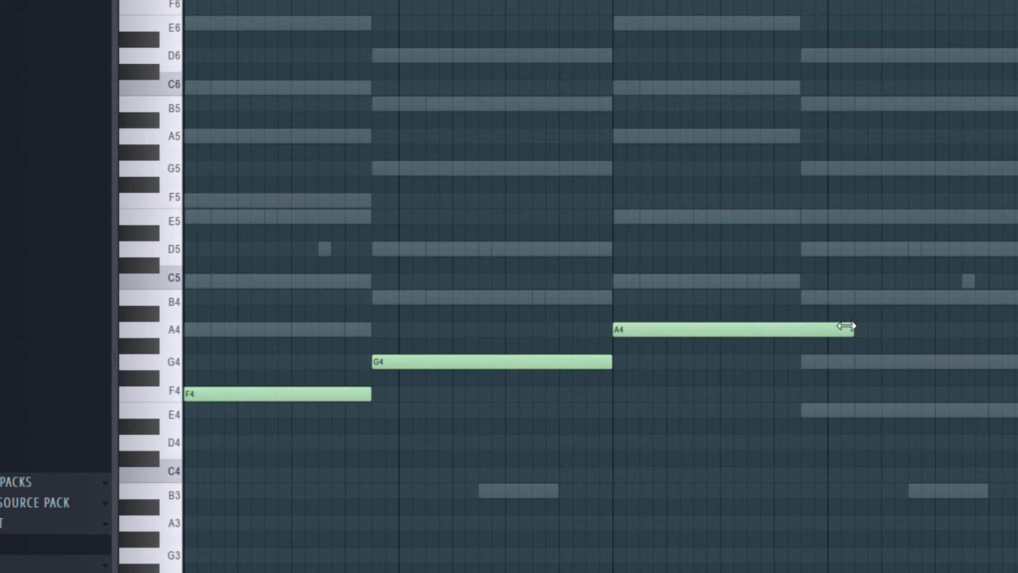
pyautogui.moveTo(846, 325); pyautogui.dragTo(798, 328)
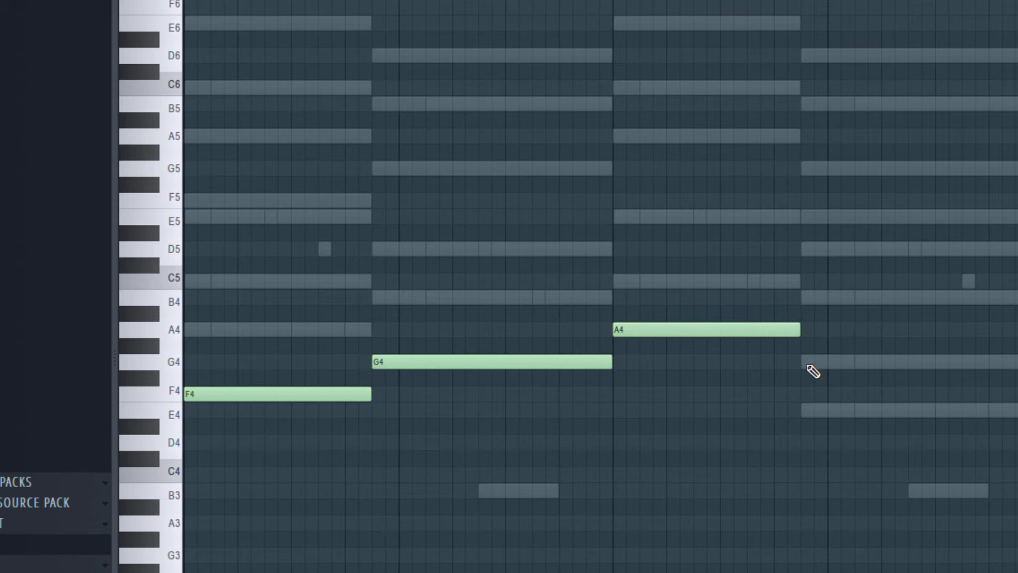
pyautogui.click(811, 410)
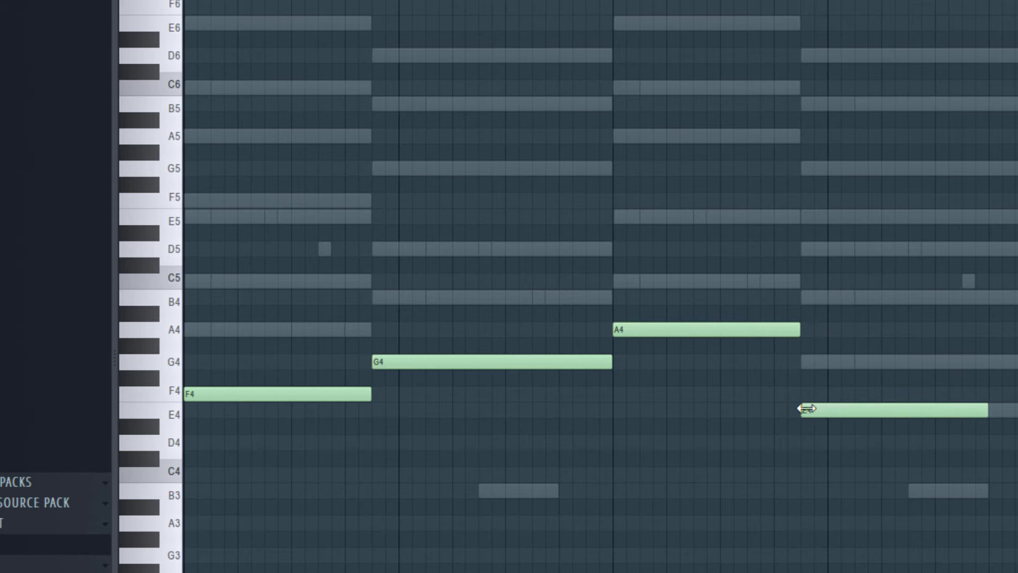
# Try adding G4 and B4 notes above the E4 bass note, and delete both.
pyautogui.click(815, 363)
pyautogui.click(819, 298)
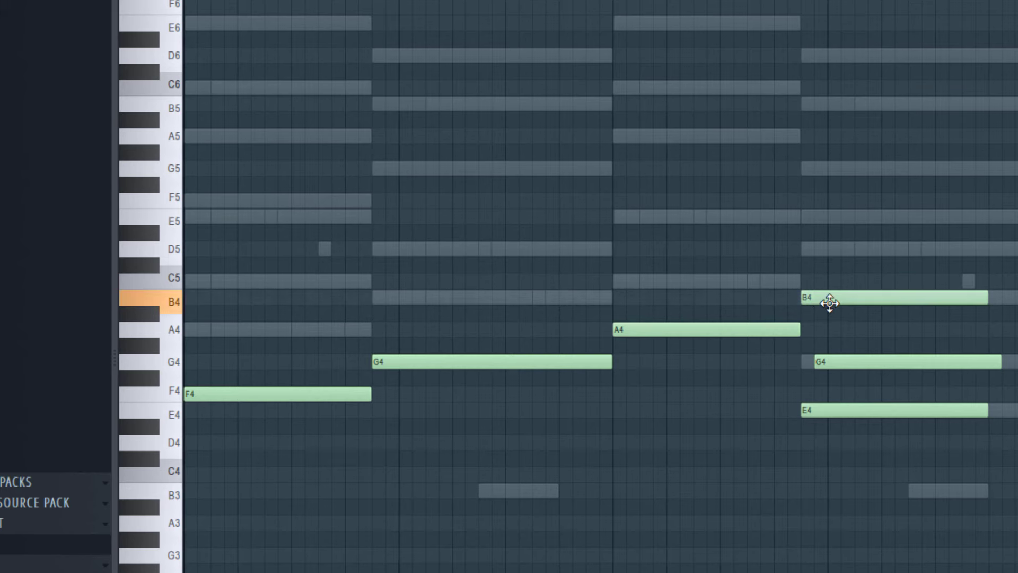
pyautogui.rightClick(829, 301)
pyautogui.rightClick(840, 362)
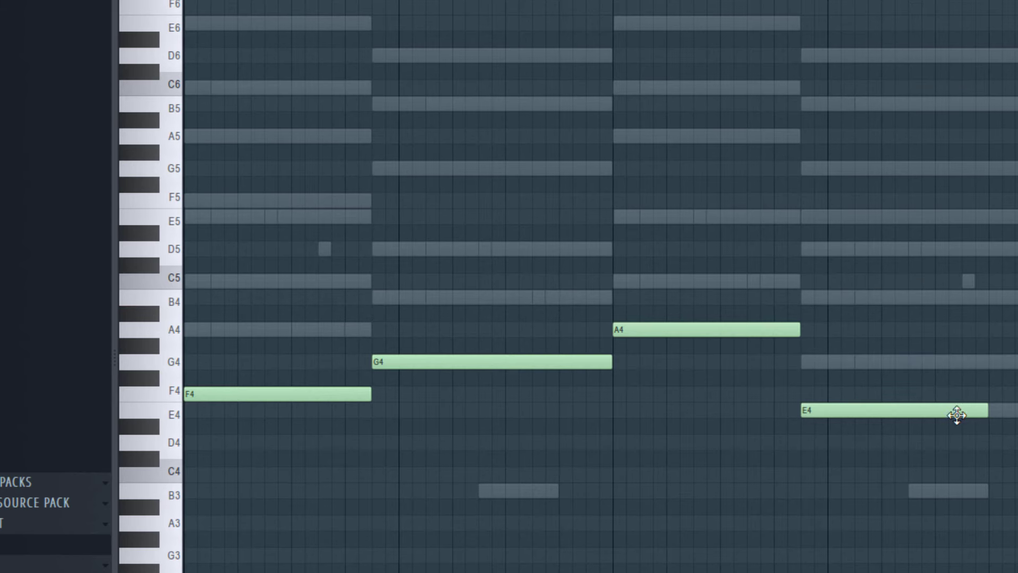
# Extend the E4 bass note to the end of the fourth chord.
pyautogui.moveTo(980, 409); pyautogui.dragTo(1017, 410)
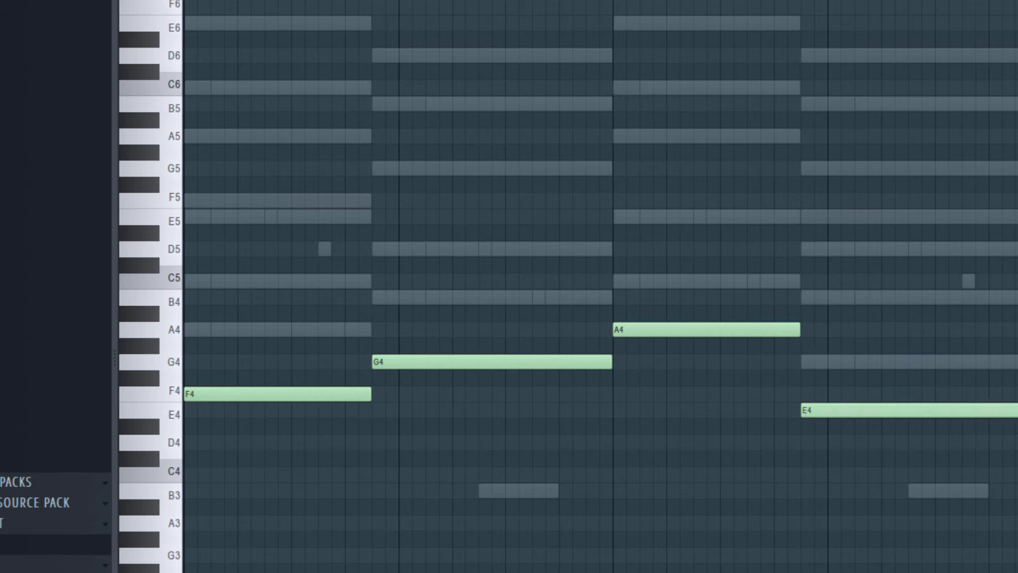
pyautogui.scroll(1, 366, 471)
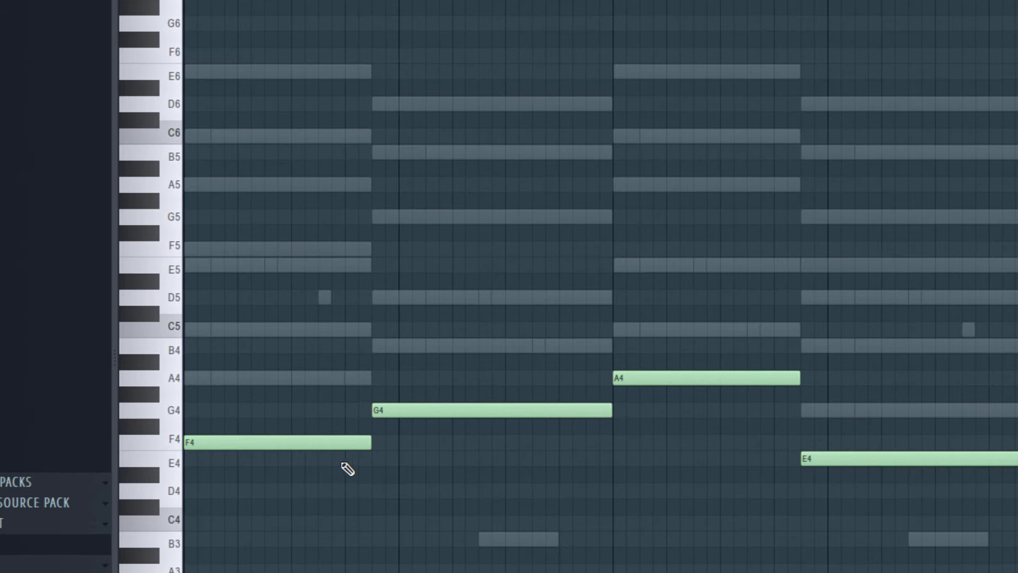
pyautogui.scroll(-3, 282, 481)
pyautogui.scroll(1, 181, 504)
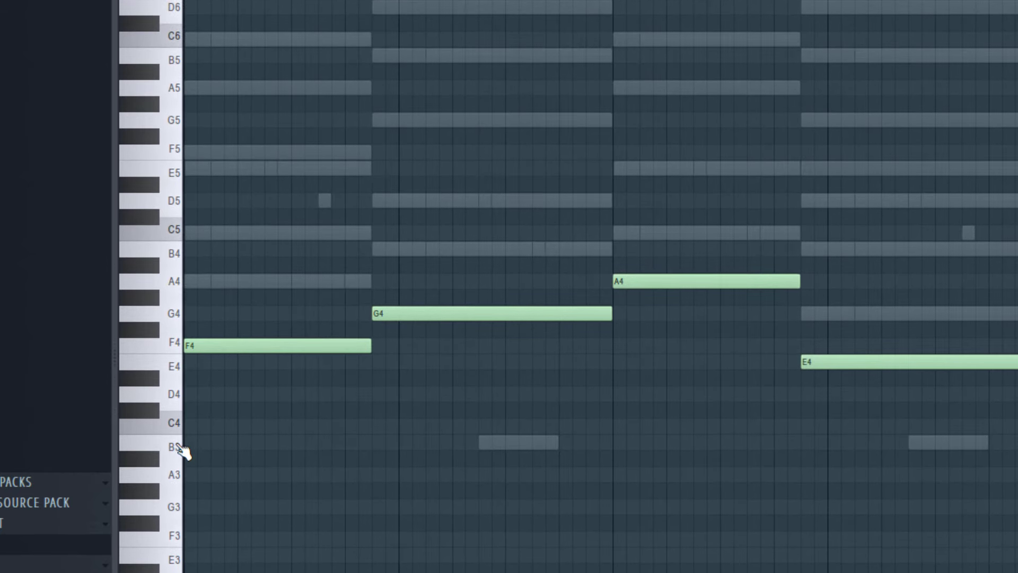
pyautogui.scroll(1, 210, 298)
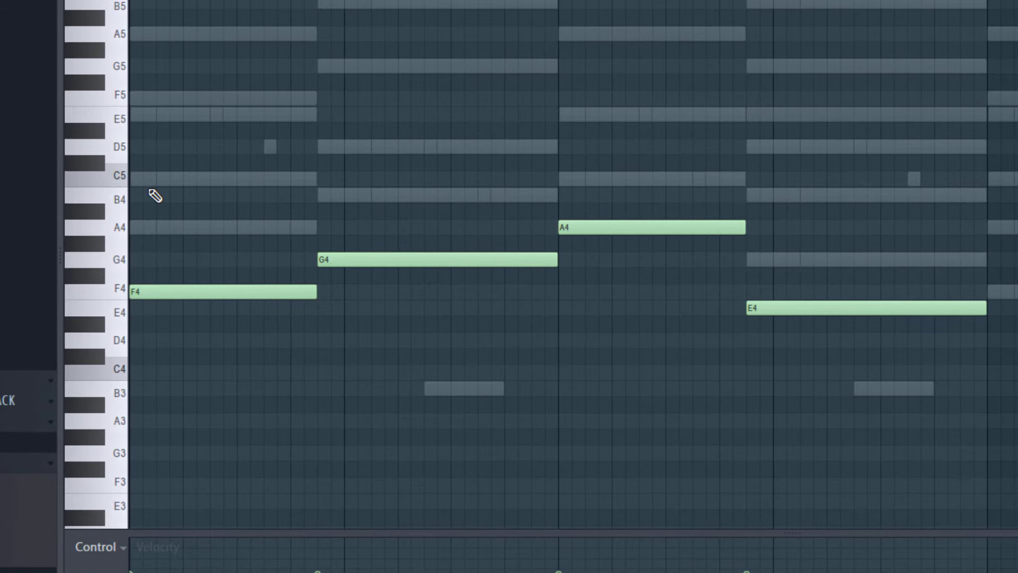
# Try the four bass notes one octave lower, restore their original octave and play the pattern.
pyautogui.hotkey('ctrl', 'Down')
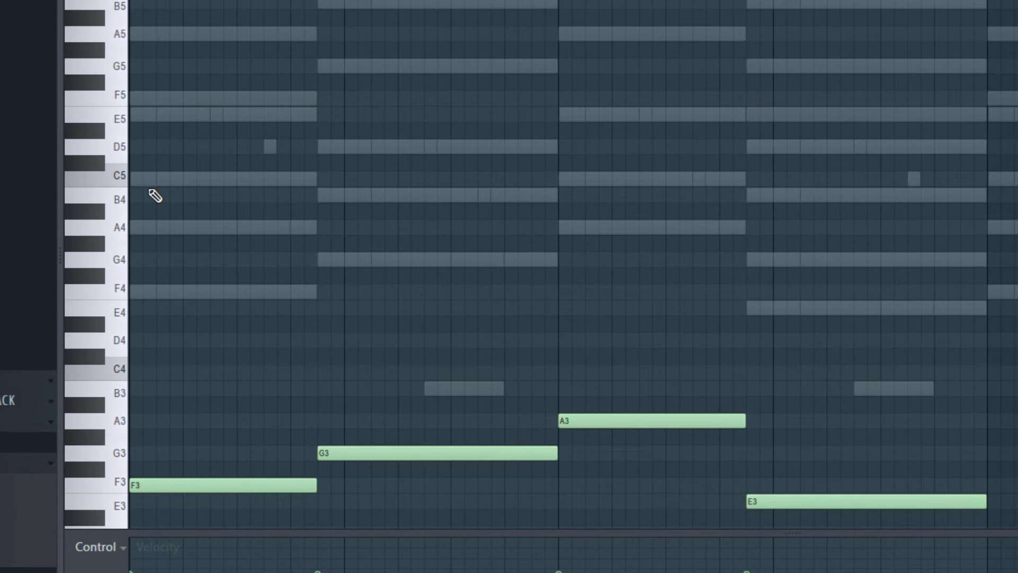
pyautogui.hotkey('ctrl', 'Up')
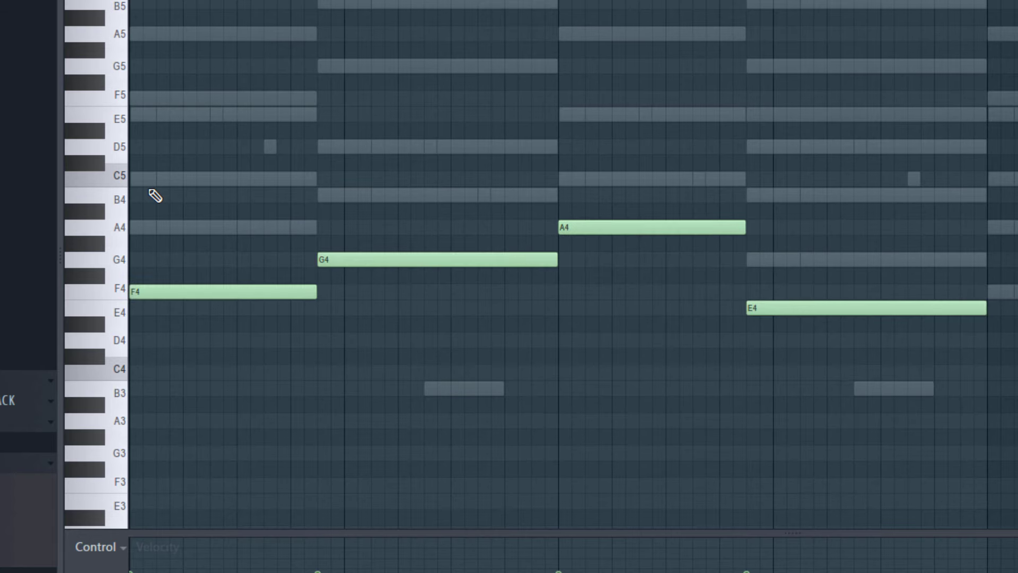
pyautogui.press('space')
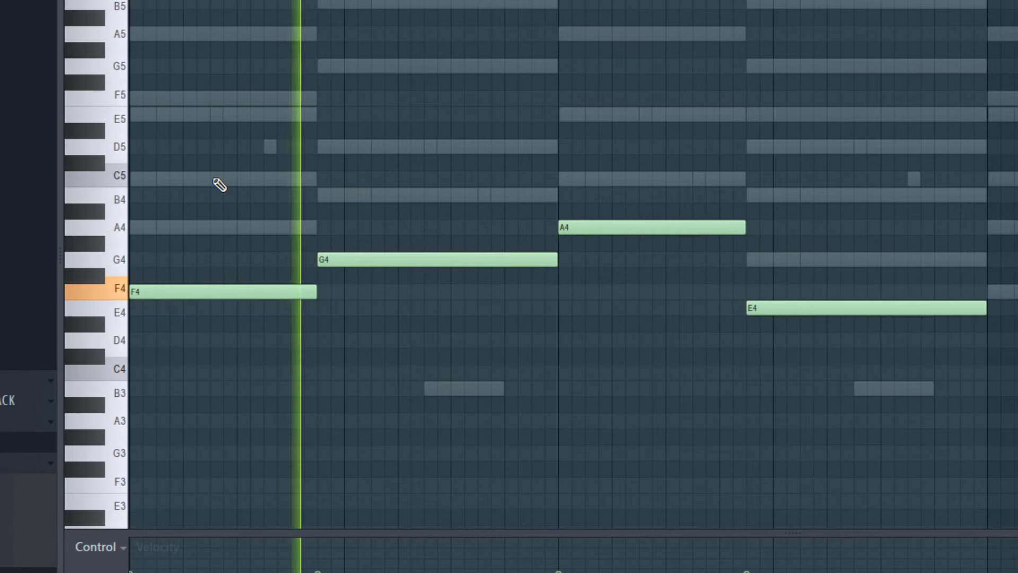
pyautogui.scroll(2, 218, 184)
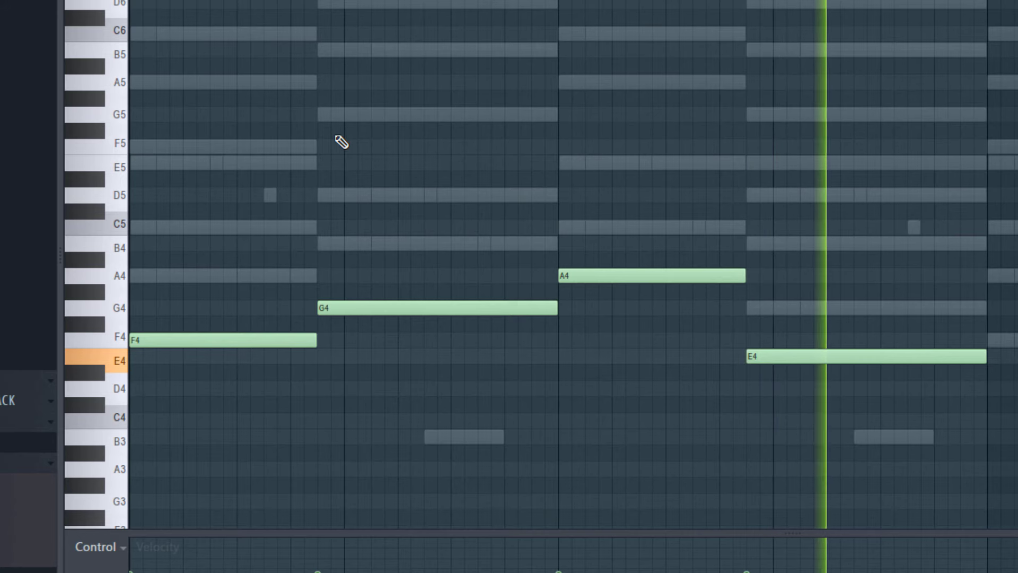
pyautogui.press('space')
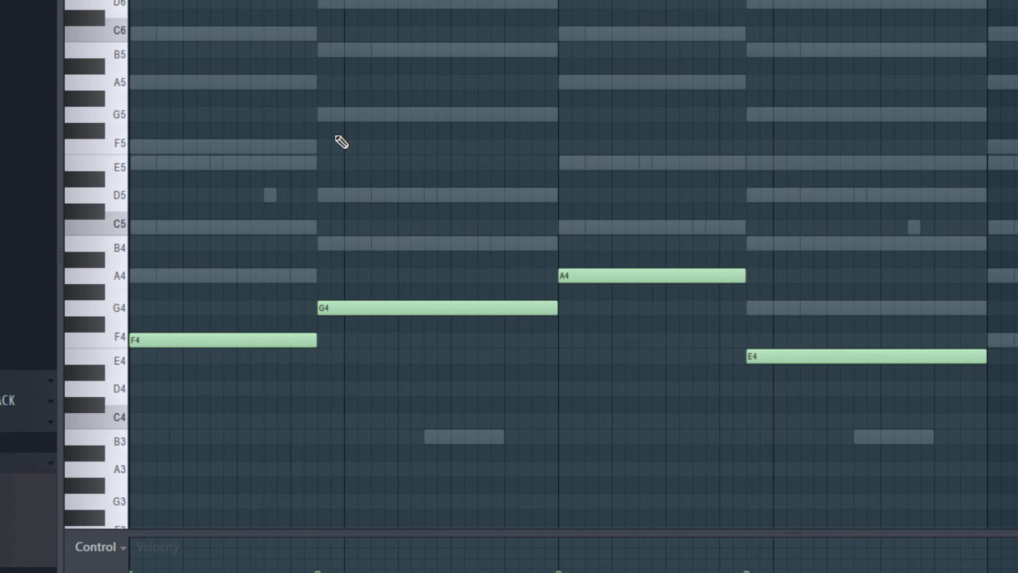
# Play the bass line transposed one octave down, move it back up an octave and play it again for comparison.
pyautogui.hotkey('ctrl', 'Down')
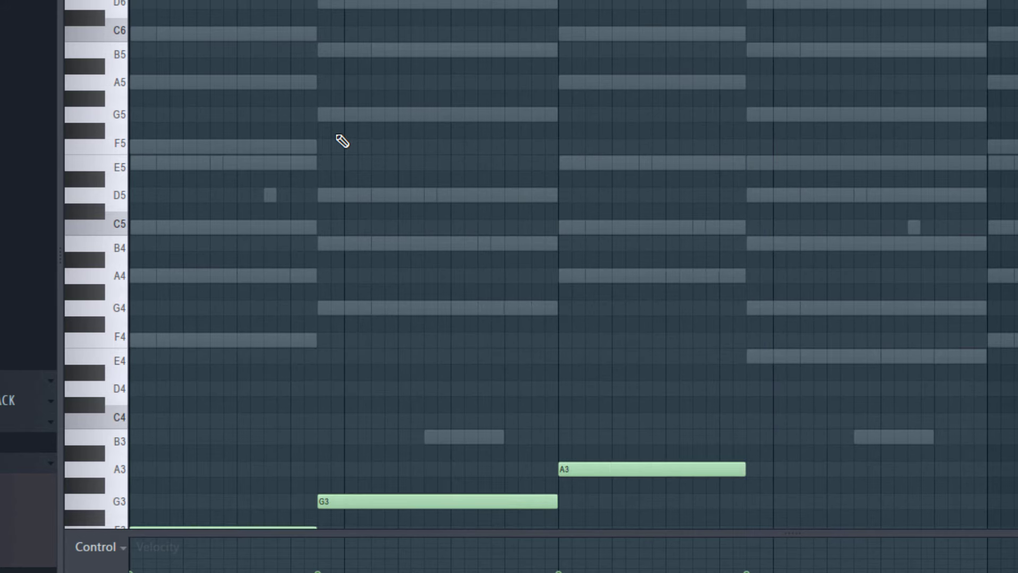
pyautogui.scroll(-3, 313, 140)
pyautogui.press('space')
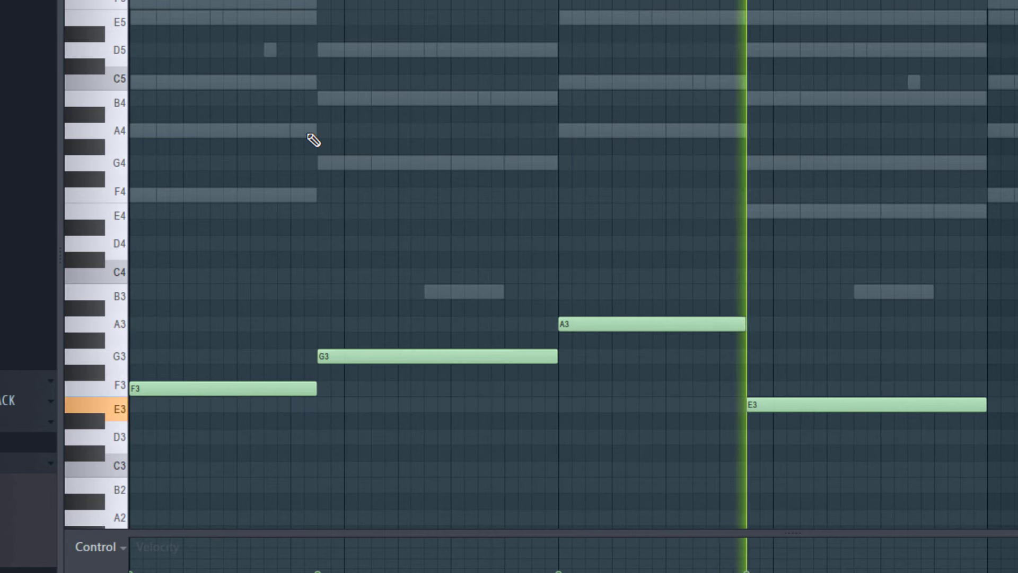
pyautogui.press('space')
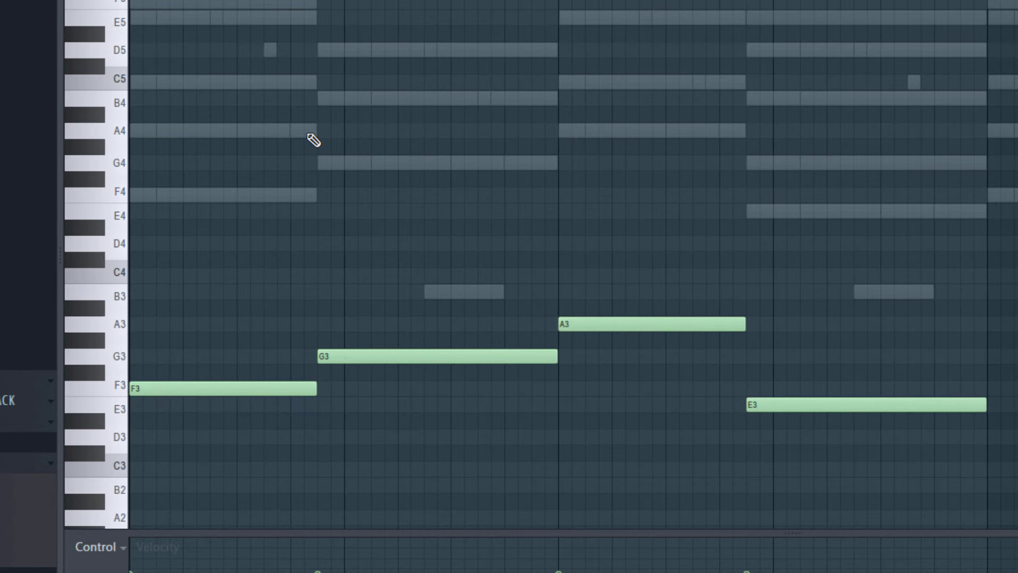
pyautogui.hotkey('ctrl', 'Up')
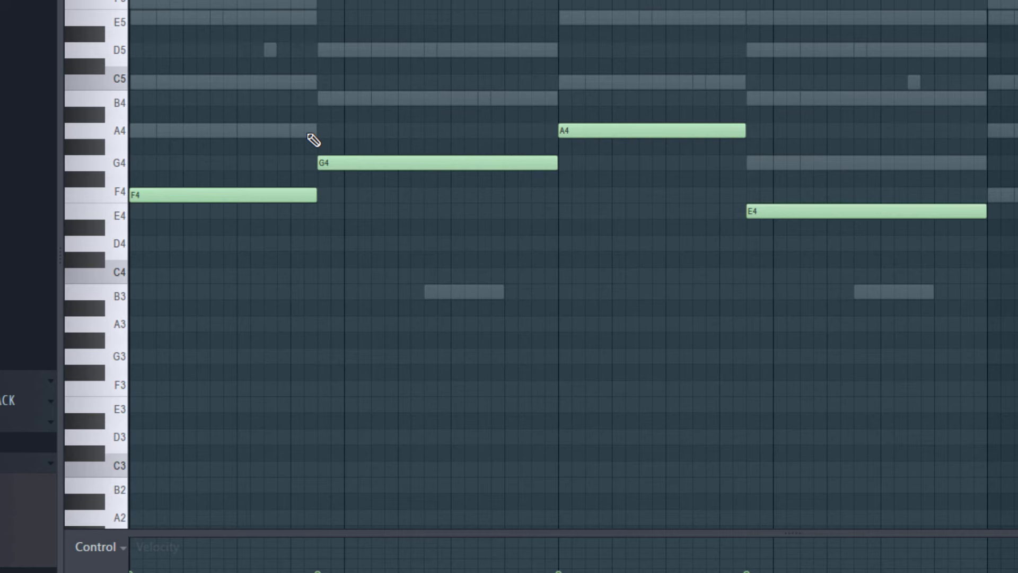
pyautogui.press('space')
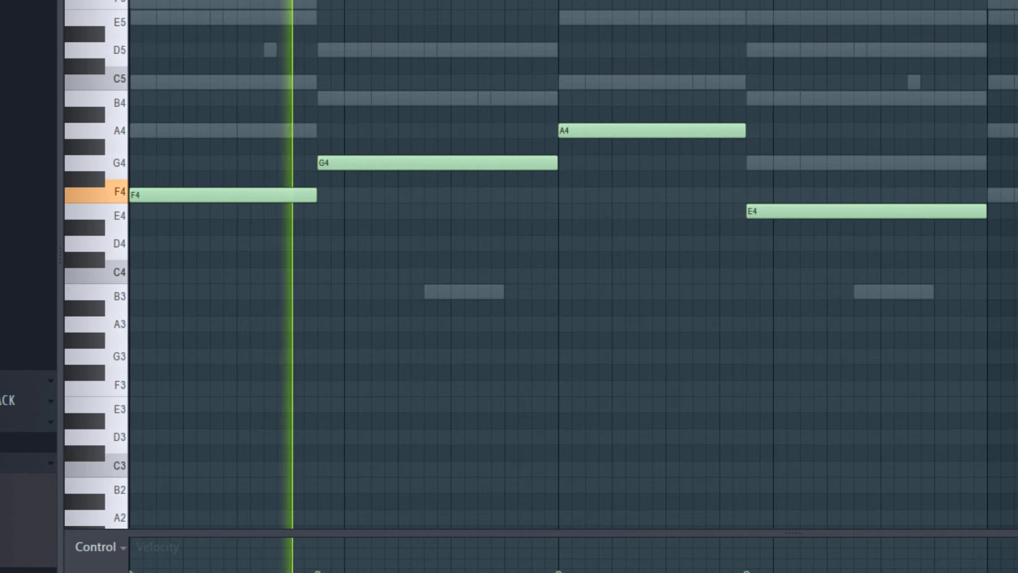
pyautogui.press('space')
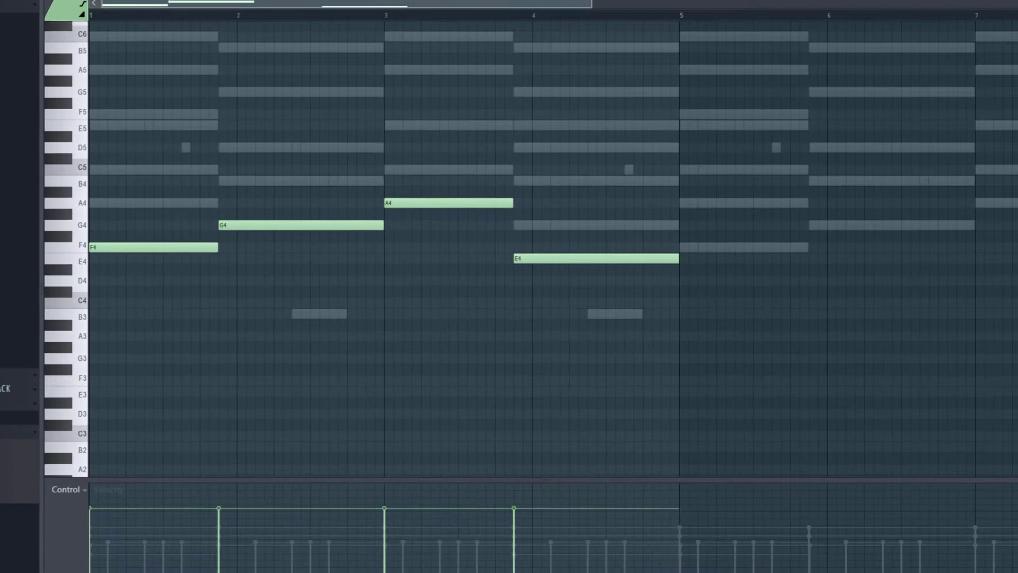
# Show the channel rack and clone the Bass 3 channel.
pyautogui.press('F6')
pyautogui.scroll(-1, 418, 371)
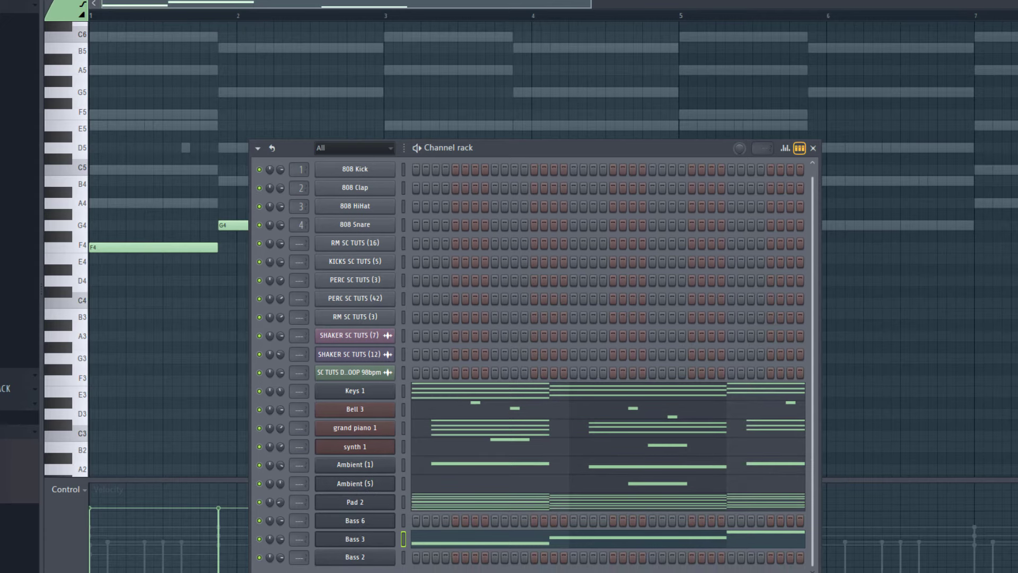
pyautogui.rightClick(366, 545)
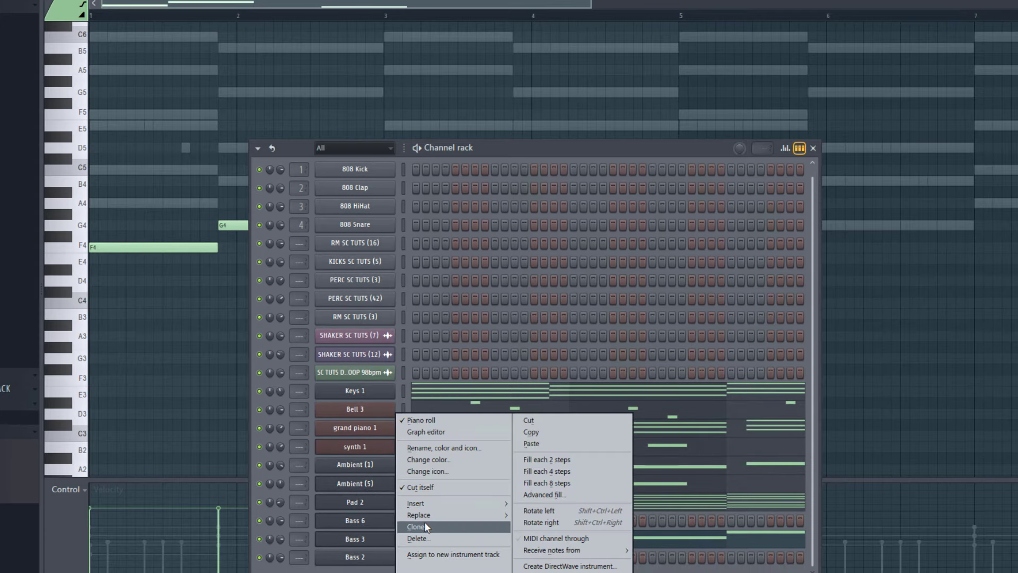
pyautogui.click(424, 521)
# Copy the Bass 3 notes into the cloned Bass 3 #2 channel and open the clone's notes in the piano roll.
pyautogui.rightClick(364, 541)
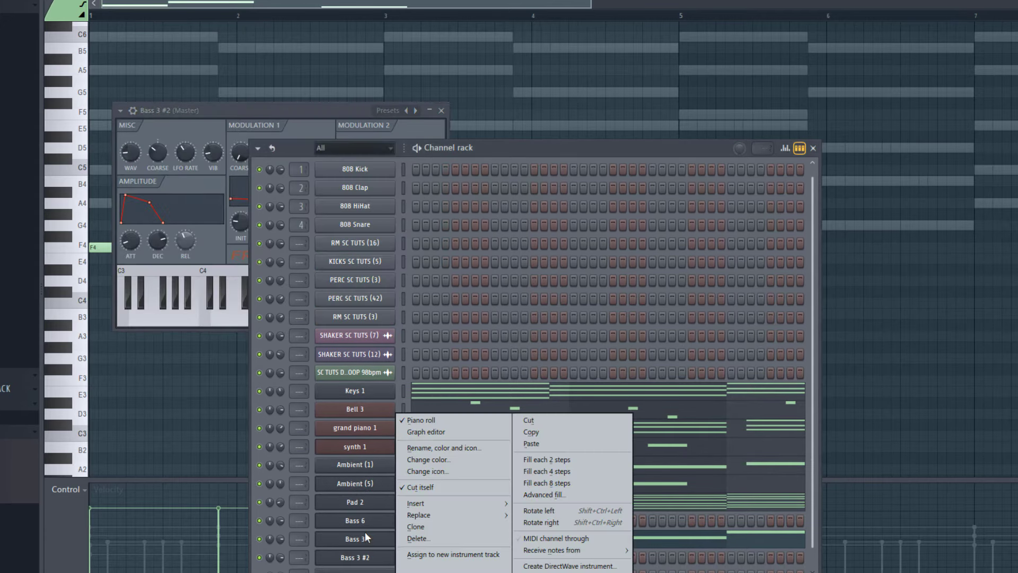
pyautogui.click(533, 433)
pyautogui.rightClick(377, 563)
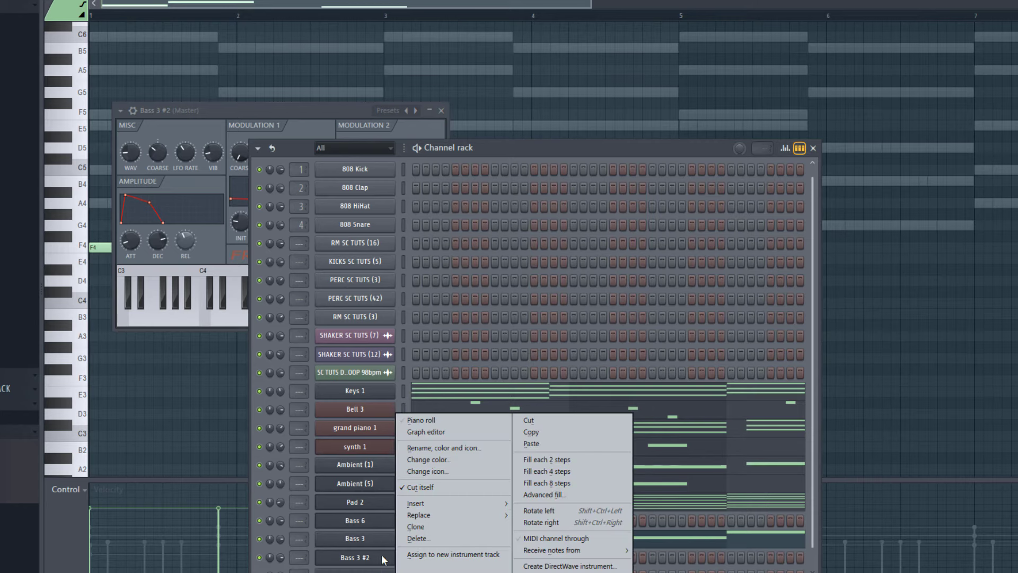
pyautogui.click(530, 447)
pyautogui.scroll(-1, 347, 553)
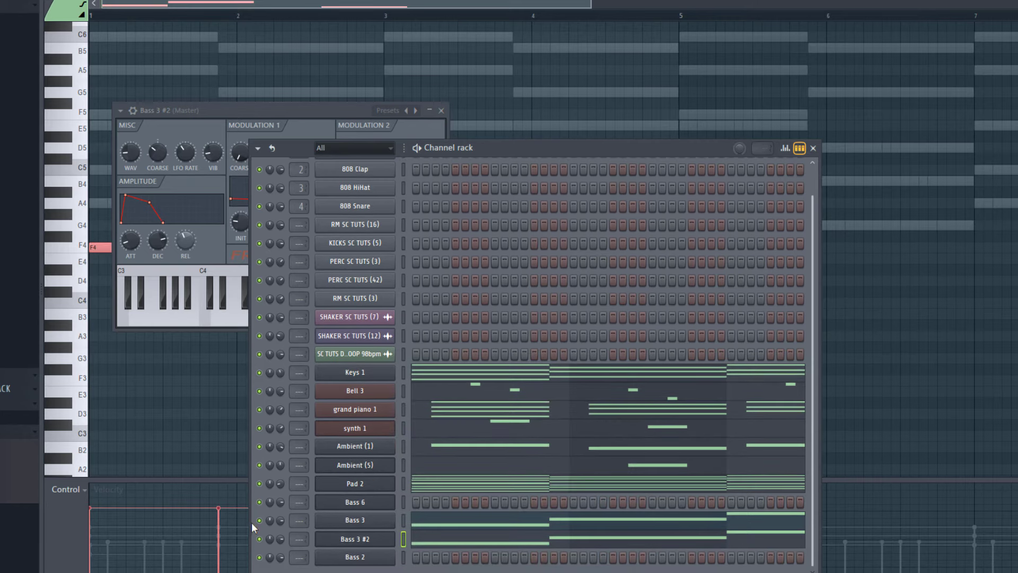
pyautogui.click(436, 541)
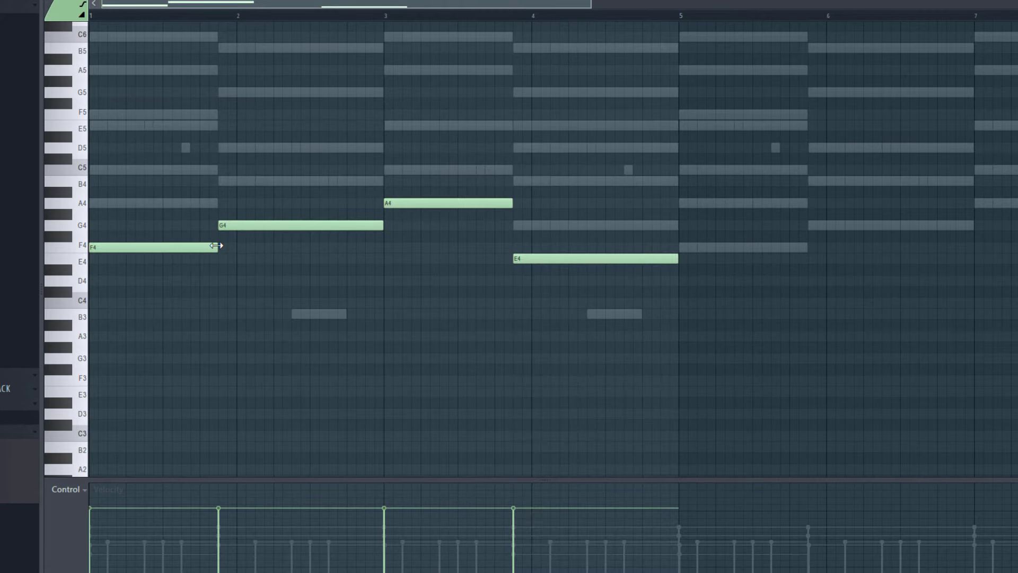
# Shorten the F4 bass note to one beat and add a second one-beat F4 note on beat 3 of bar 1.
pyautogui.moveTo(201, 255); pyautogui.dragTo(128, 256)
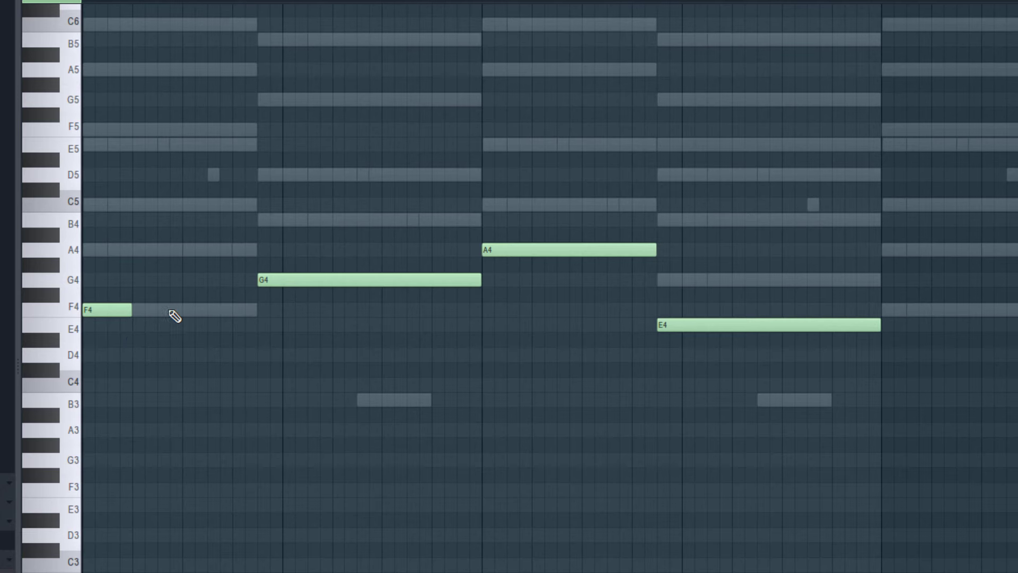
pyautogui.click(176, 311)
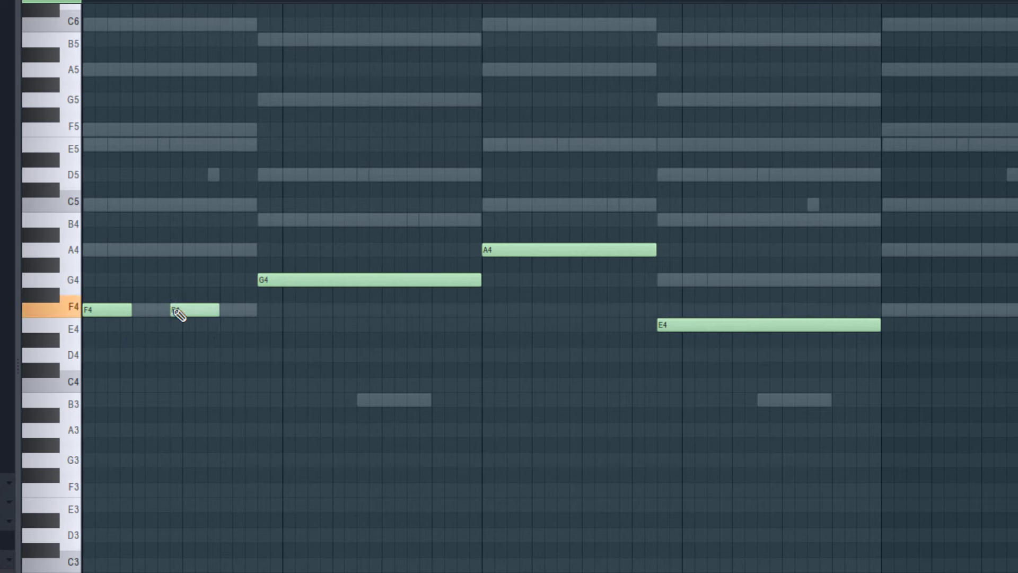
pyautogui.moveTo(186, 309); pyautogui.dragTo(202, 311)
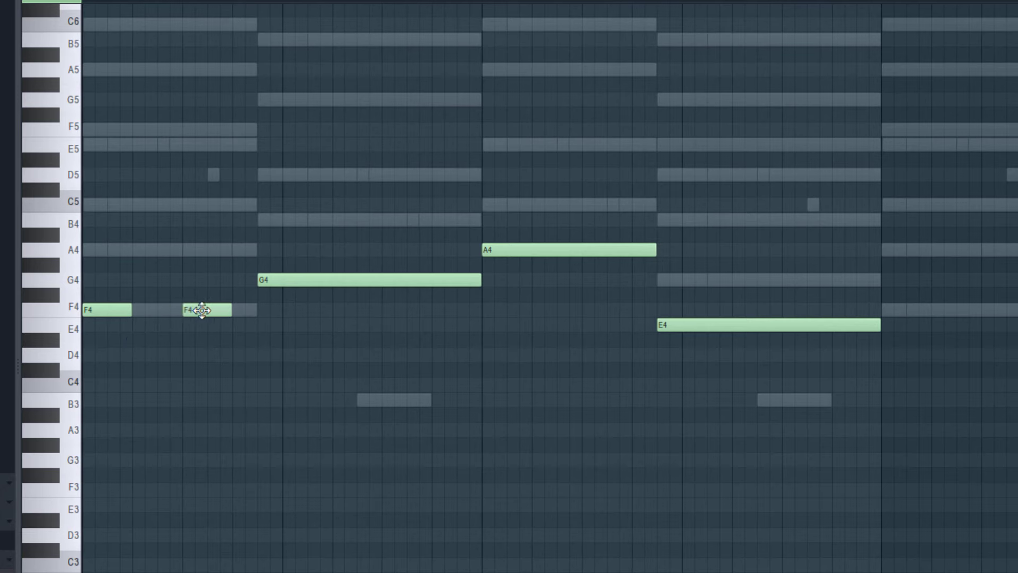
# Move G4 to the start of bar 2, shorten G4 and A4 to one beat, and repeat each on beat 3 of its bar.
pyautogui.moveTo(300, 286); pyautogui.dragTo(342, 280)
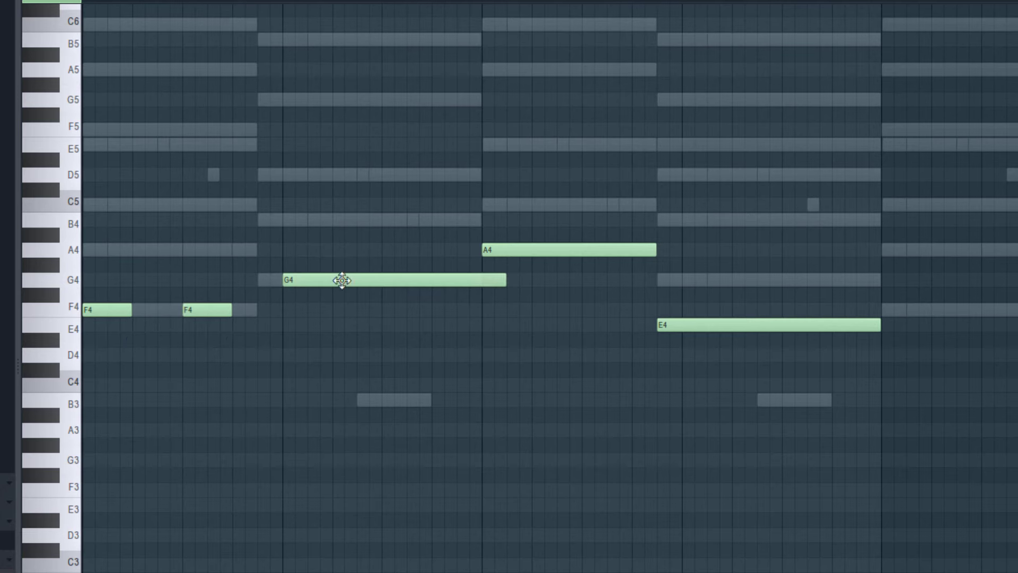
pyautogui.moveTo(499, 281); pyautogui.dragTo(332, 284)
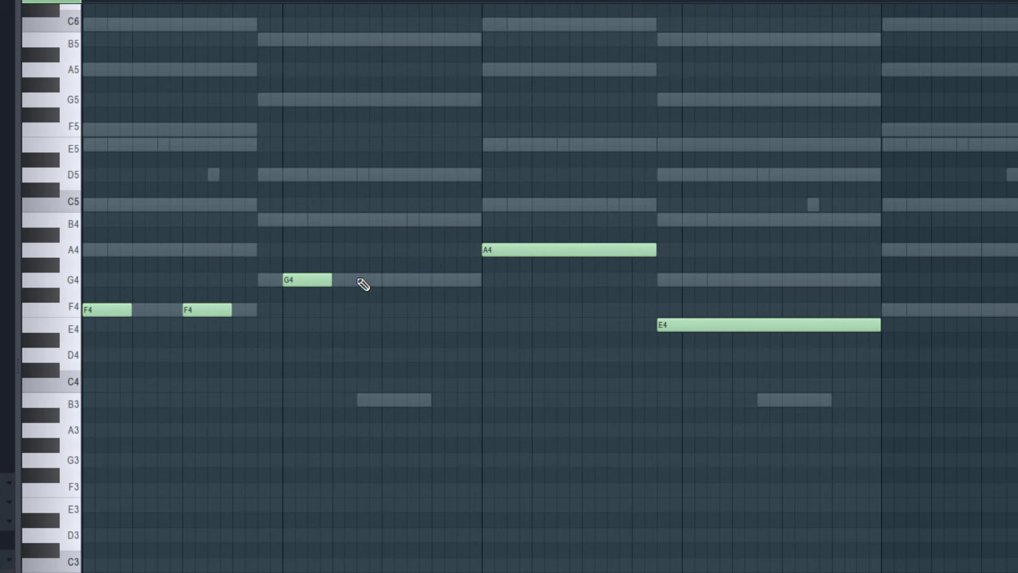
pyautogui.click(386, 282)
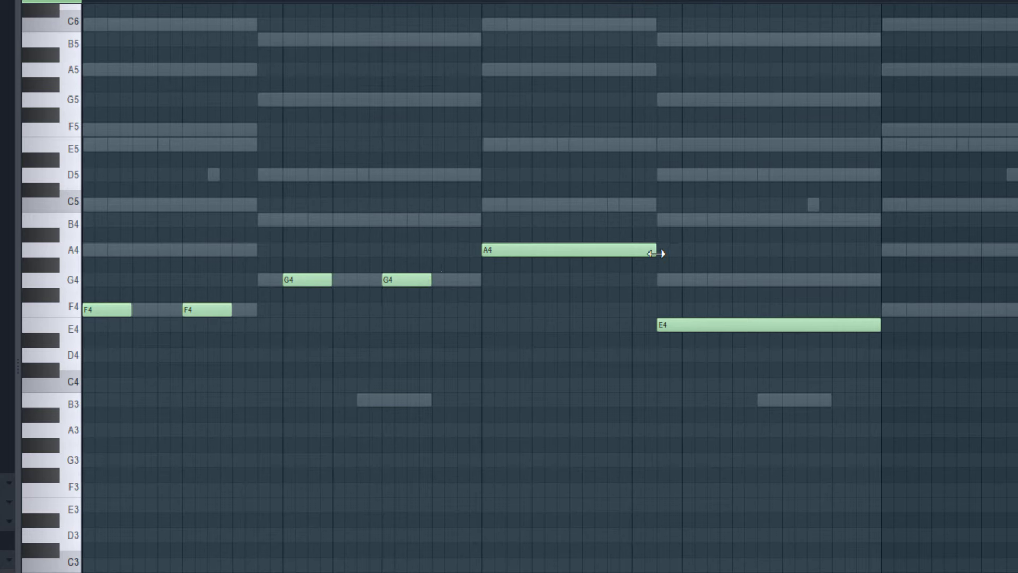
pyautogui.moveTo(656, 254); pyautogui.dragTo(532, 256)
pyautogui.click(579, 252)
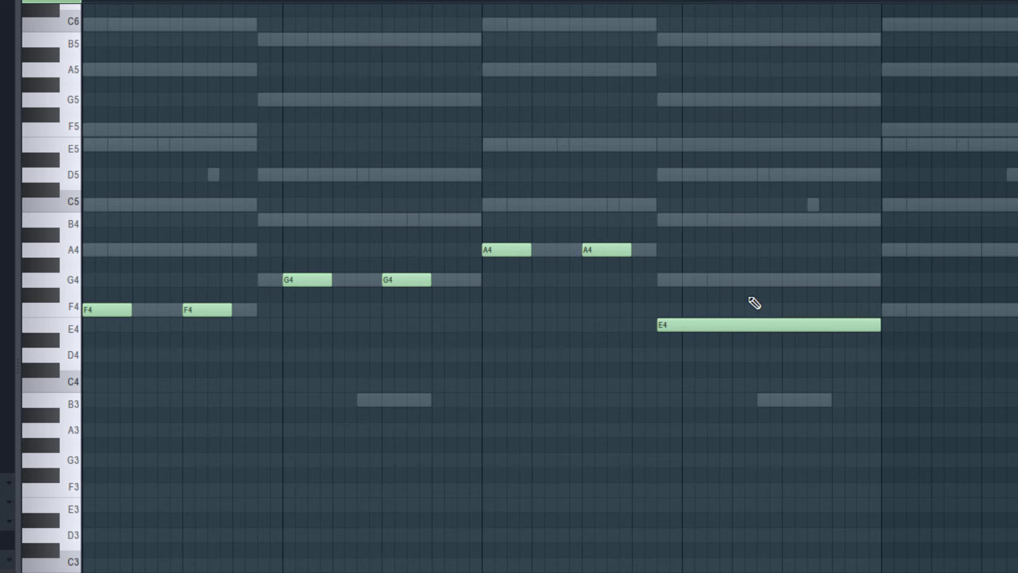
# Replace the long E4 bass note with two short E4 notes, at the start and middle of bar 4, and play the bassline.
pyautogui.moveTo(819, 332); pyautogui.dragTo(706, 333)
pyautogui.click(783, 326)
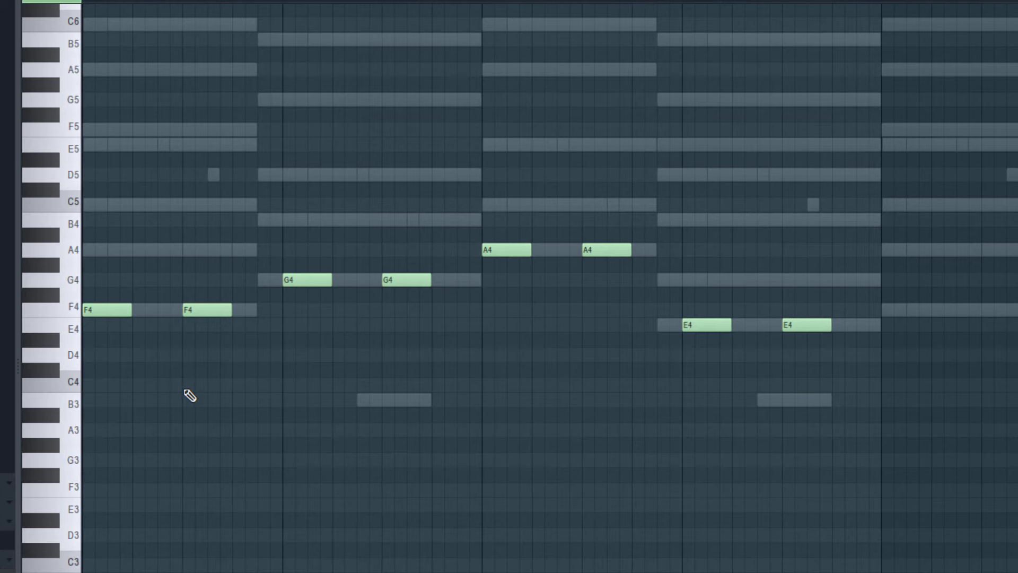
pyautogui.press('space')
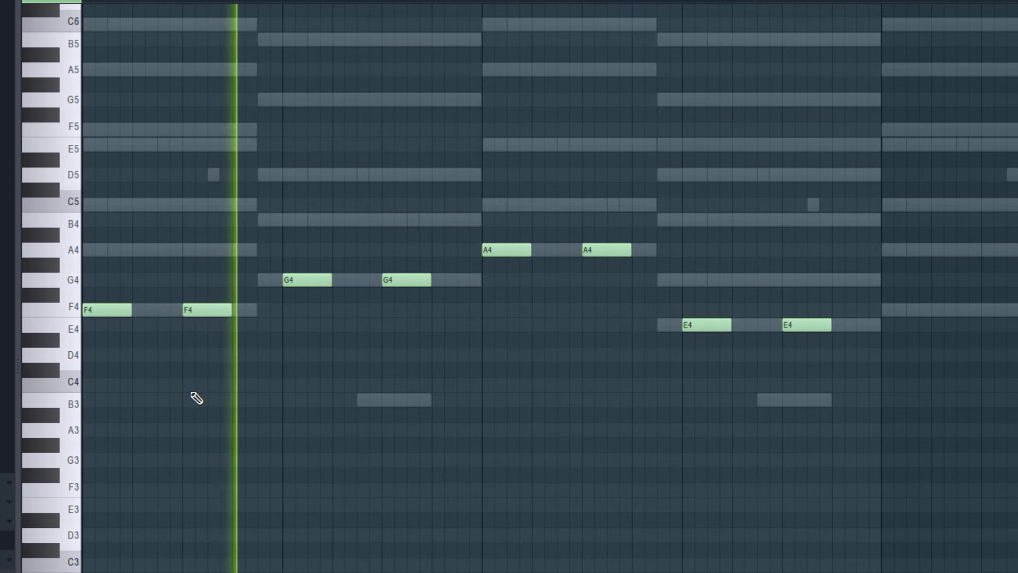
pyautogui.scroll(1, 496, 429)
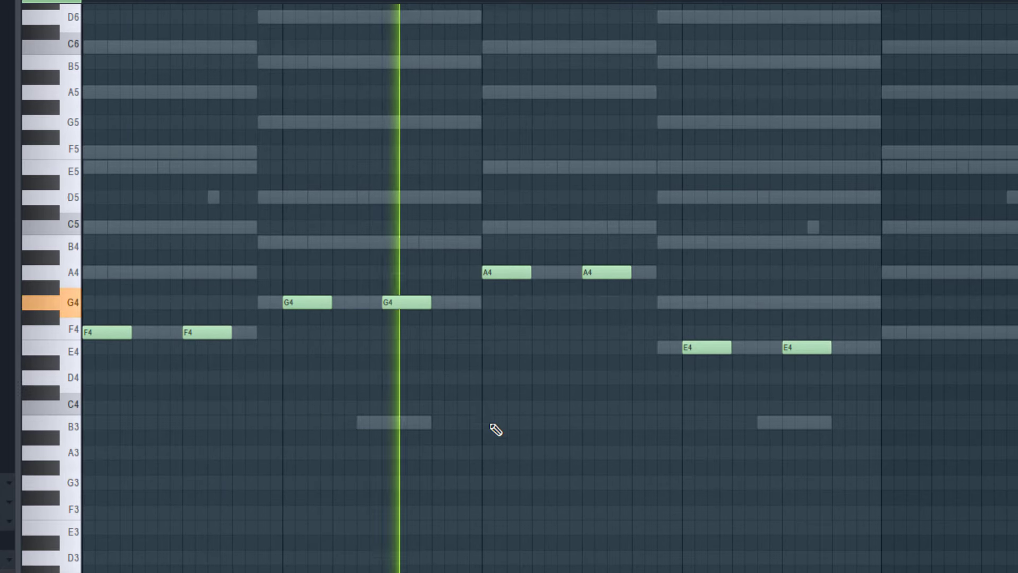
pyautogui.scroll(3, 496, 429)
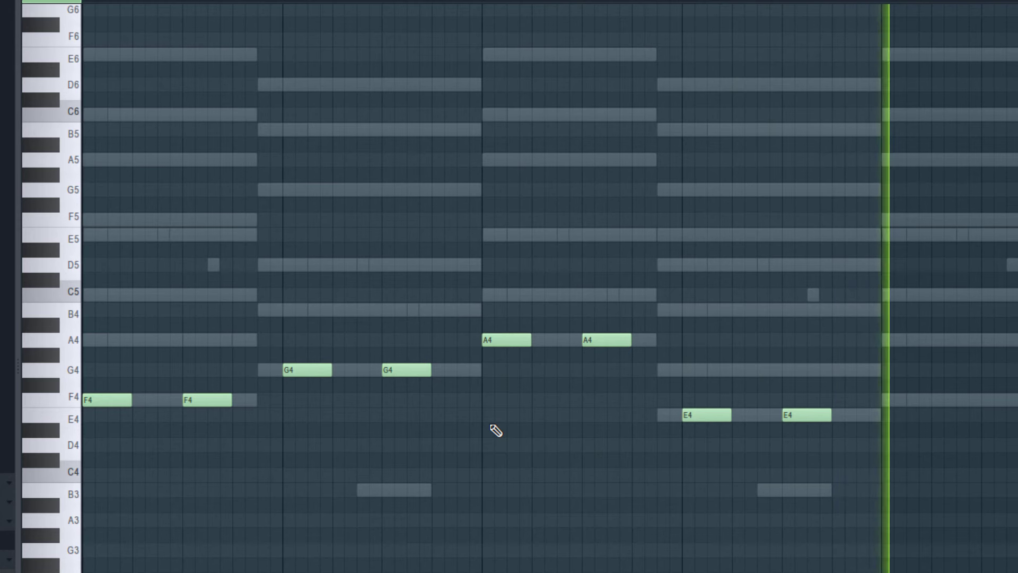
pyautogui.press('space')
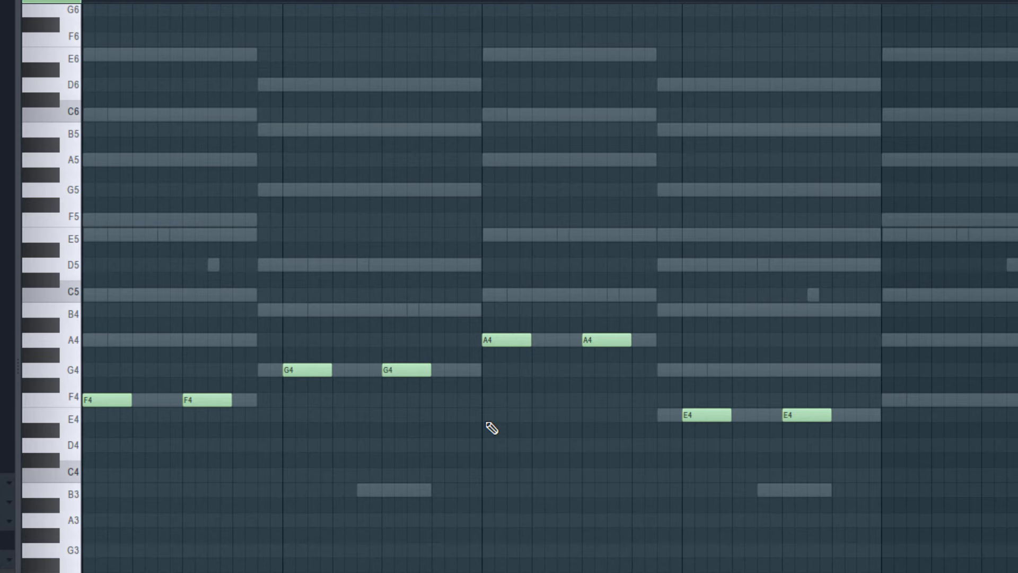
# Duplicate the four-bar bassline into the following four bars and deselect the copied notes.
pyautogui.hotkey('ctrl', 'b')
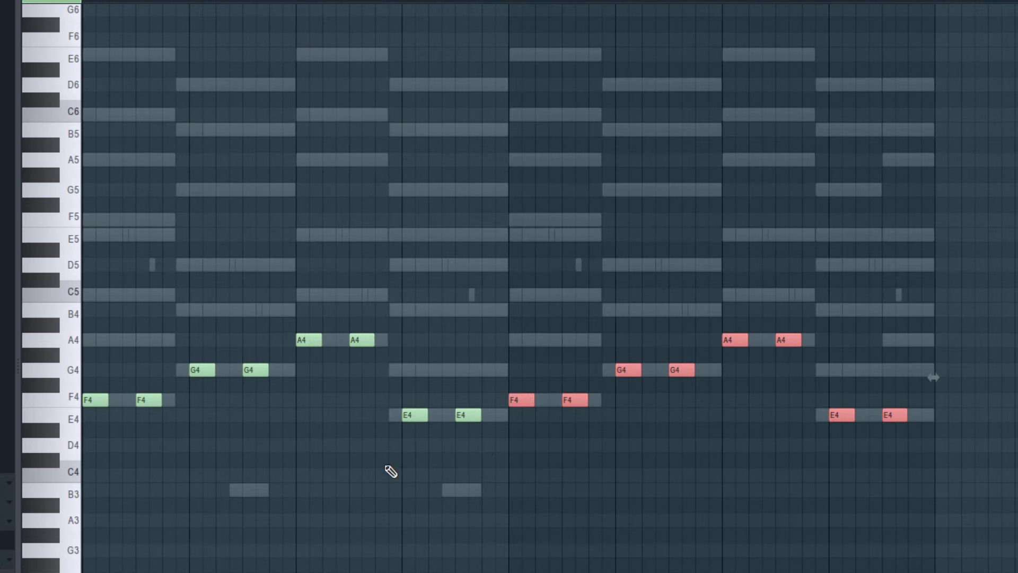
pyautogui.click(321, 475)
# Try shortening the first F4 note in bar 1 and filling the gap before the second with short F4 notes.
pyautogui.scroll(6, 98, 355)
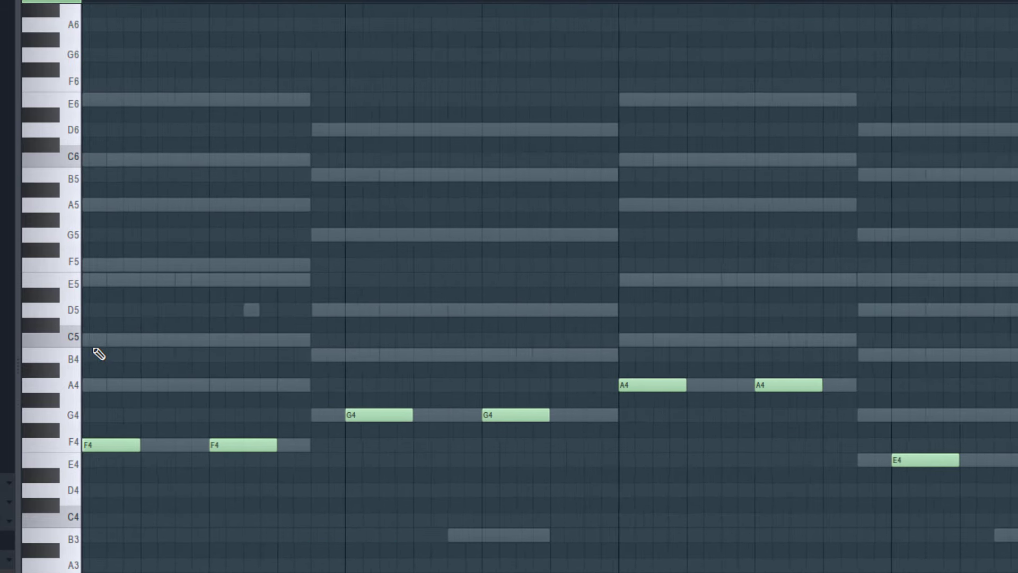
pyautogui.hscroll(-1, 150, 351)
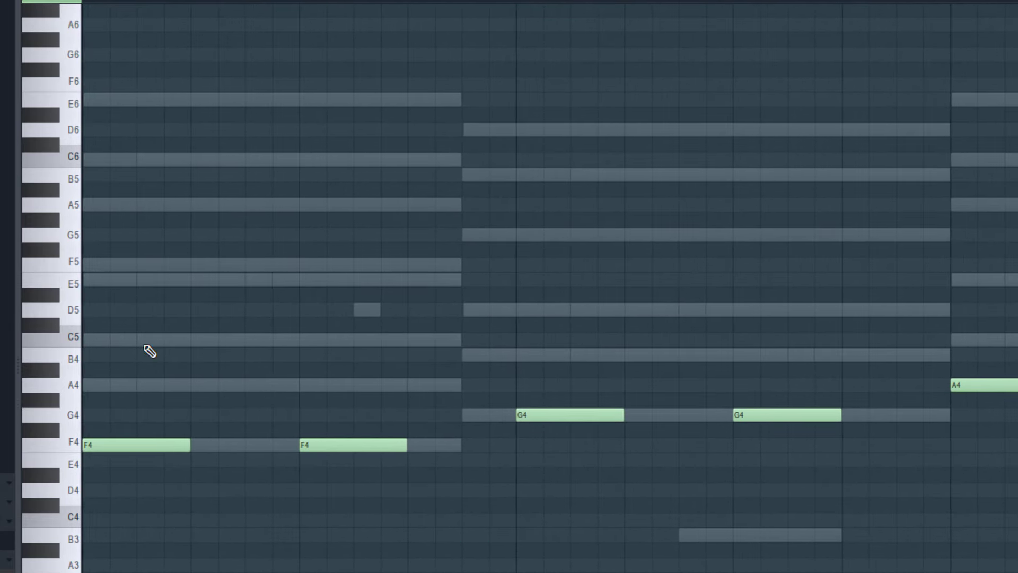
pyautogui.moveTo(189, 442); pyautogui.dragTo(140, 446)
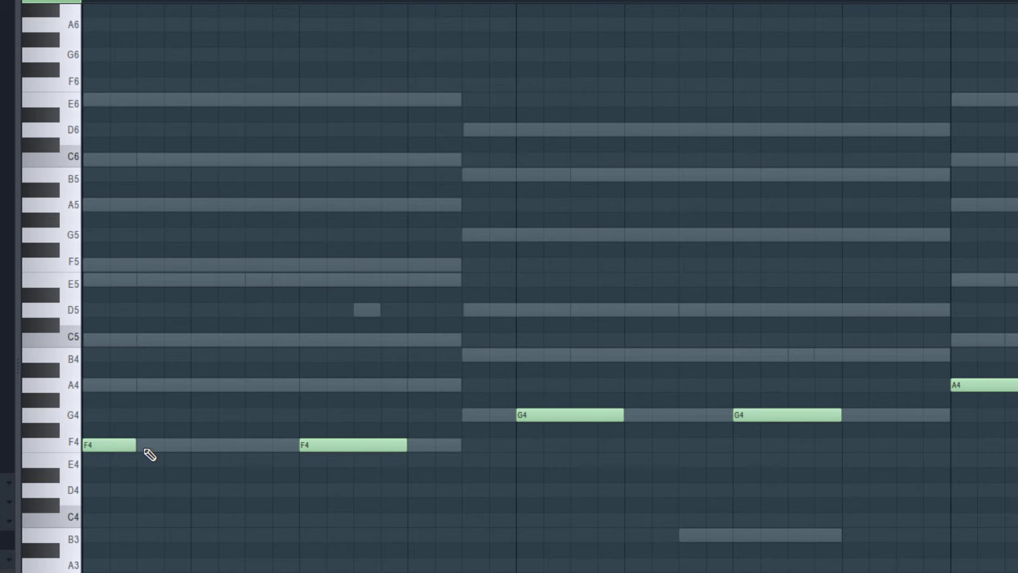
pyautogui.click(159, 448)
pyautogui.click(200, 447)
pyautogui.click(248, 446)
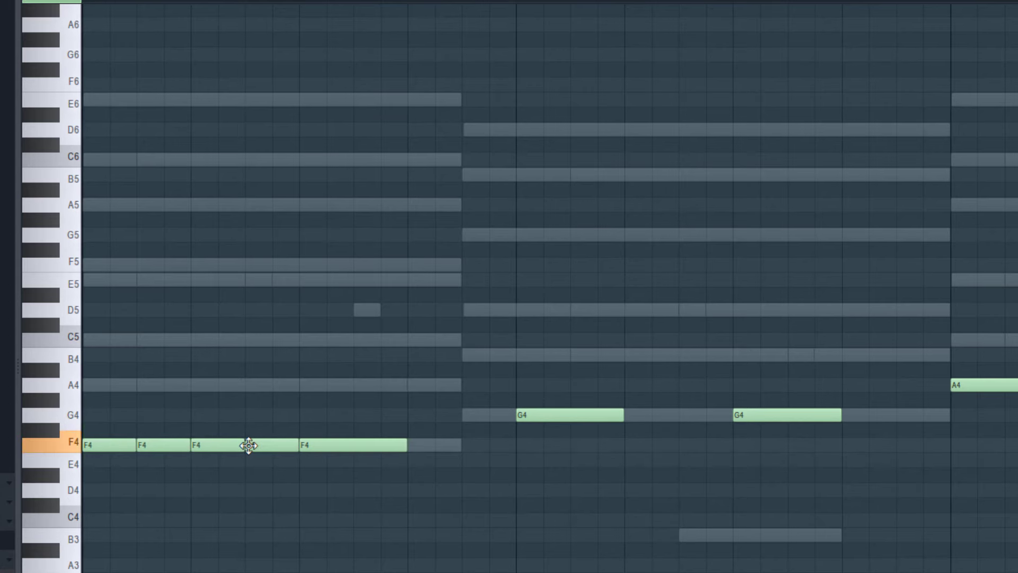
pyautogui.press('space')
pyautogui.press('space')
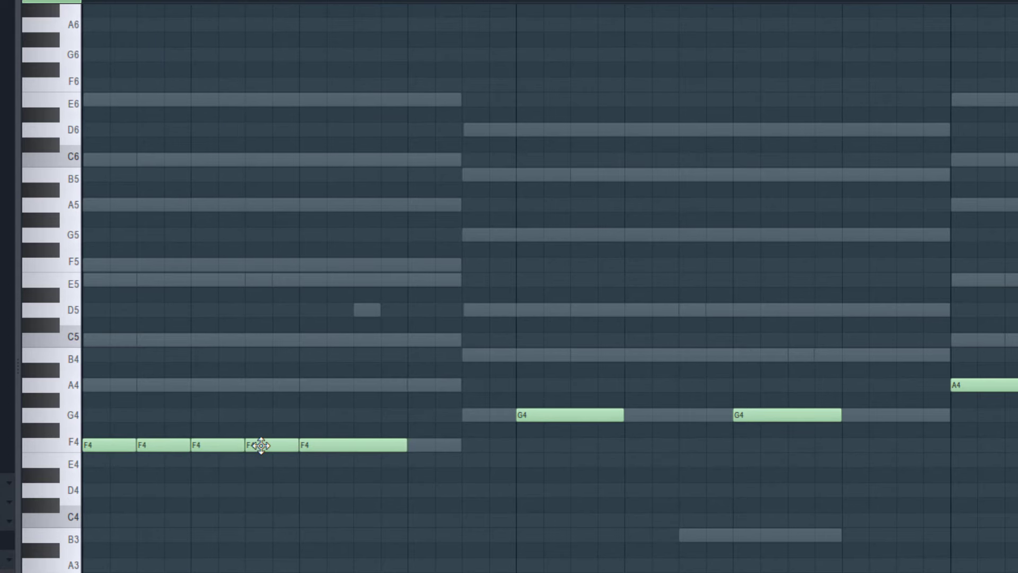
# Try a rhythm of four evenly spaced short F4 notes in place of the bar 1 bass notes and listen to it.
pyautogui.rightClick(184, 444)
pyautogui.rightClick(270, 445)
pyautogui.press('space')
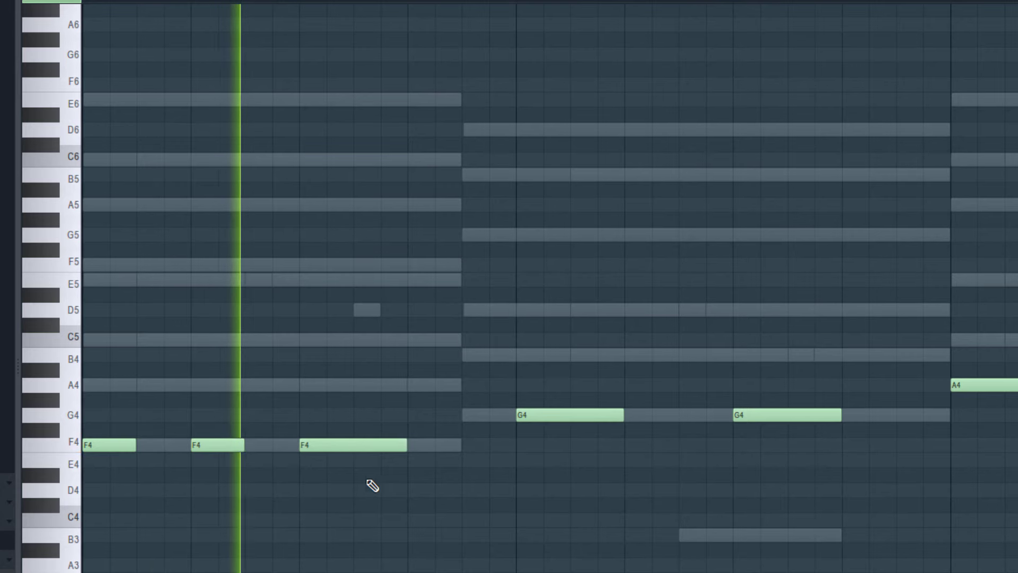
pyautogui.press('space')
pyautogui.moveTo(406, 445); pyautogui.dragTo(360, 453)
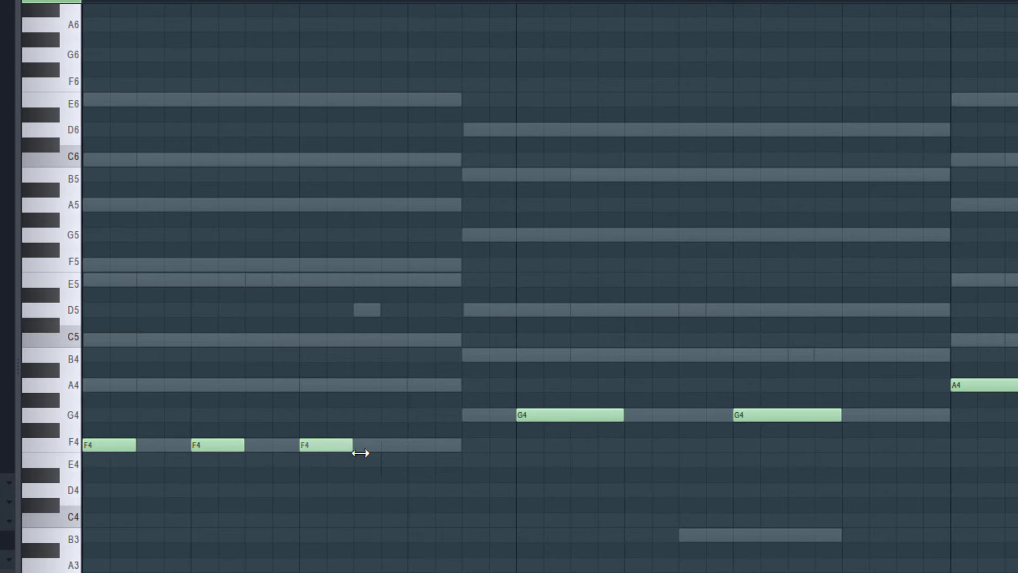
pyautogui.click(411, 448)
pyautogui.press('space')
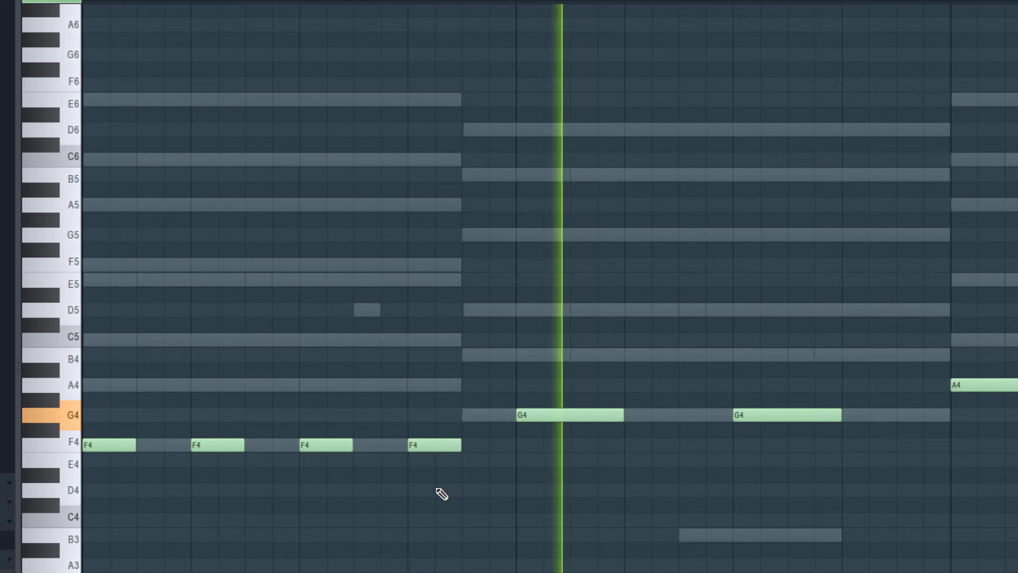
pyautogui.press('space')
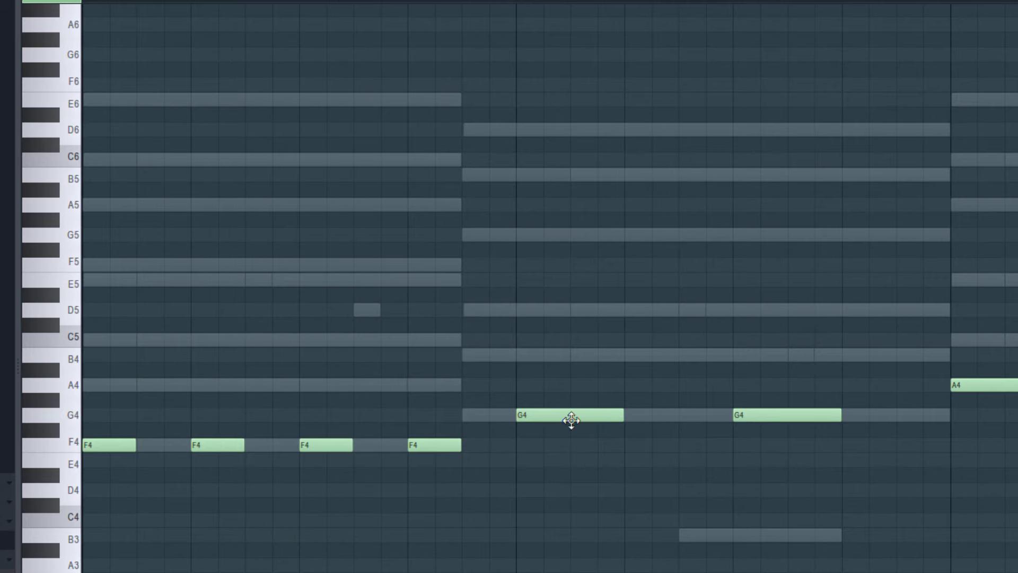
# Restore the two longer F4 notes over the first chord, remove the extra ones, and play the bassline.
pyautogui.rightClick(234, 446)
pyautogui.moveTo(135, 447); pyautogui.dragTo(189, 447)
pyautogui.moveTo(352, 447); pyautogui.dragTo(418, 448)
pyautogui.rightClick(418, 448)
pyautogui.press('space')
pyautogui.scroll(-2, 425, 467)
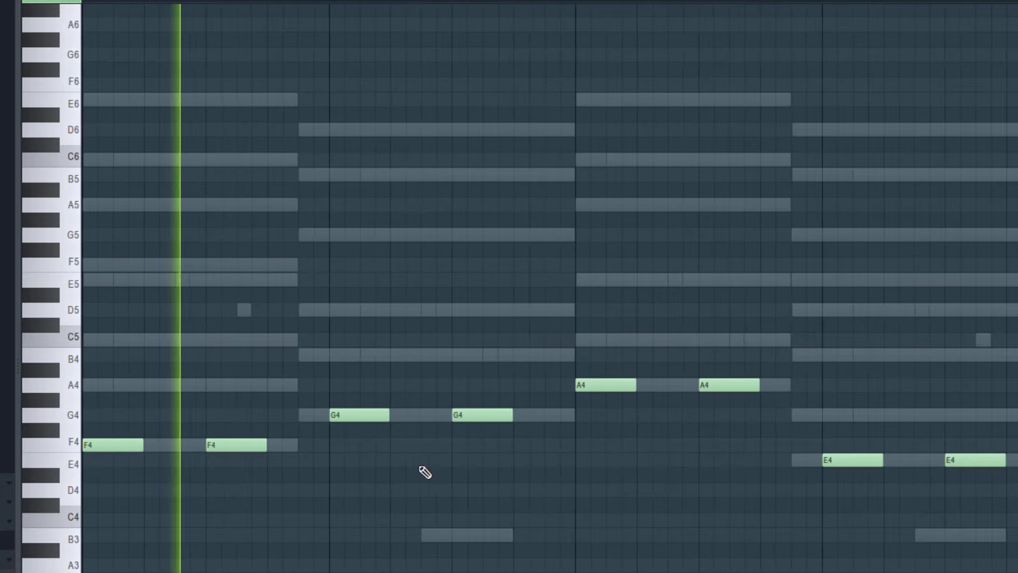
pyautogui.scroll(-3, 425, 472)
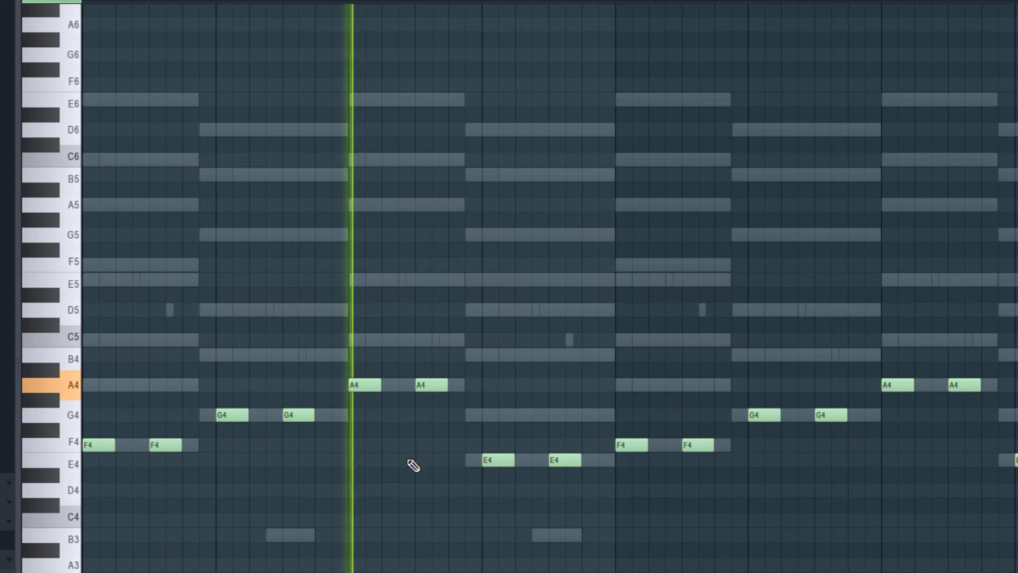
pyautogui.press('space')
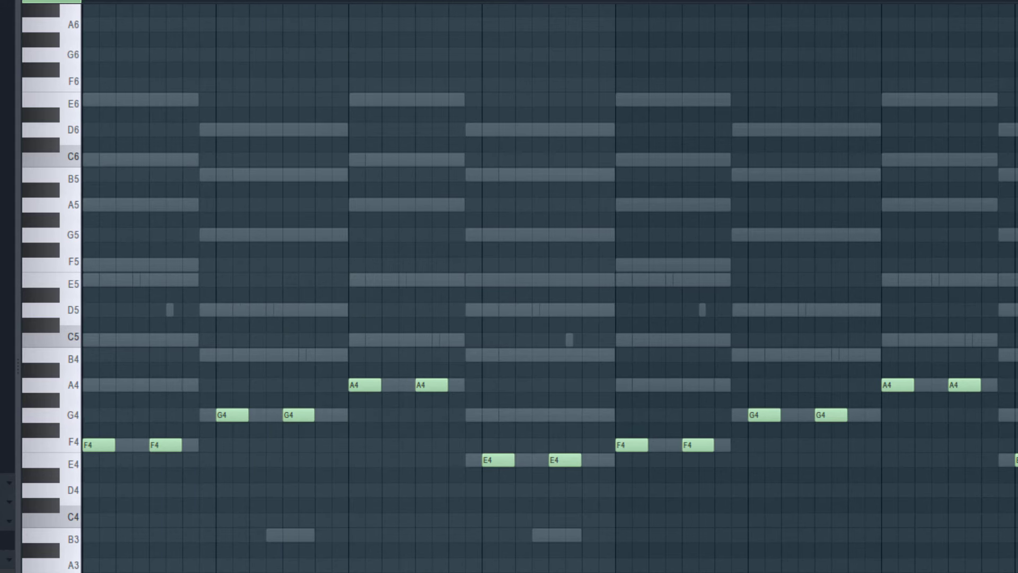
# Bring up the Channel rack and open the piano roll of the Bass 6 channel.
pyautogui.press('F6')
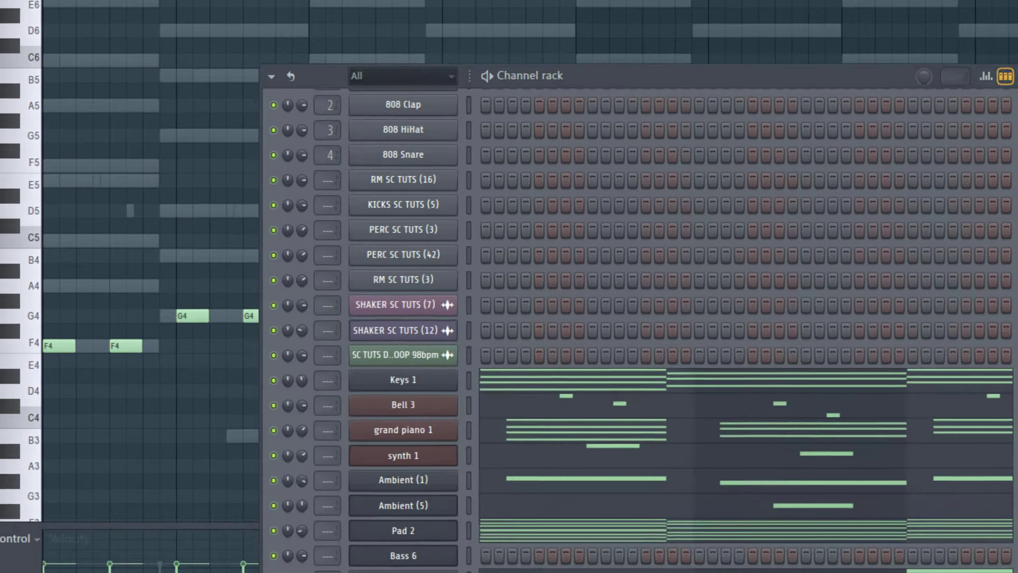
pyautogui.click(444, 498)
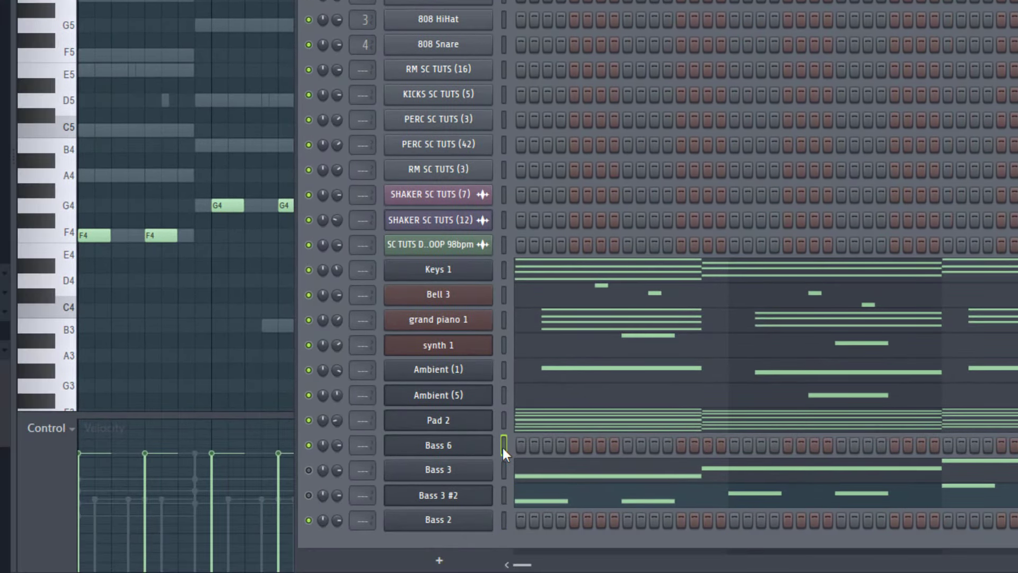
pyautogui.rightClick(450, 448)
pyautogui.click(524, 339)
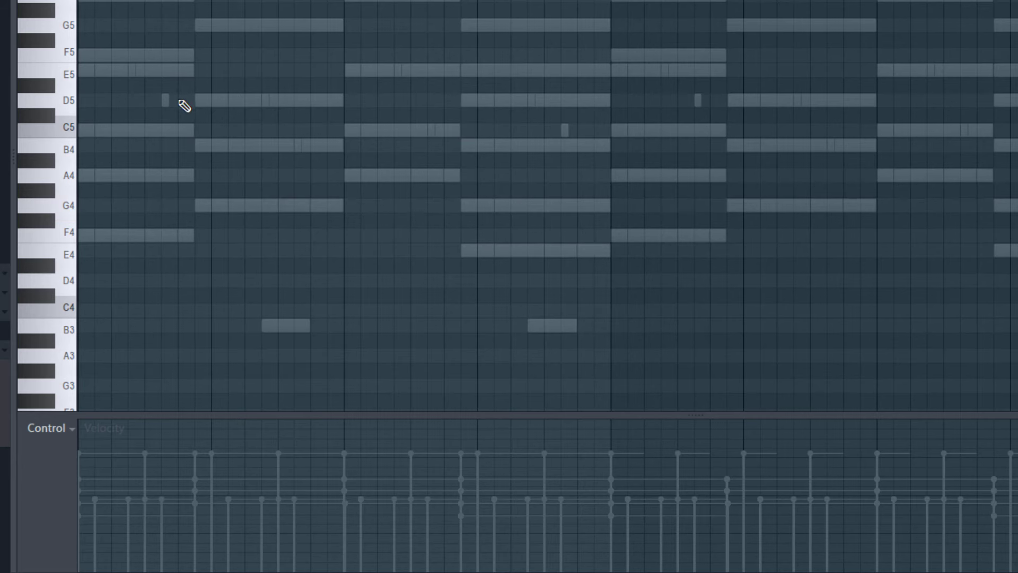
# Place a short F4 note on beat 2 of bar 1 in the Bass 6 piano roll and check its timing in playback.
pyautogui.scroll(3, 180, 102)
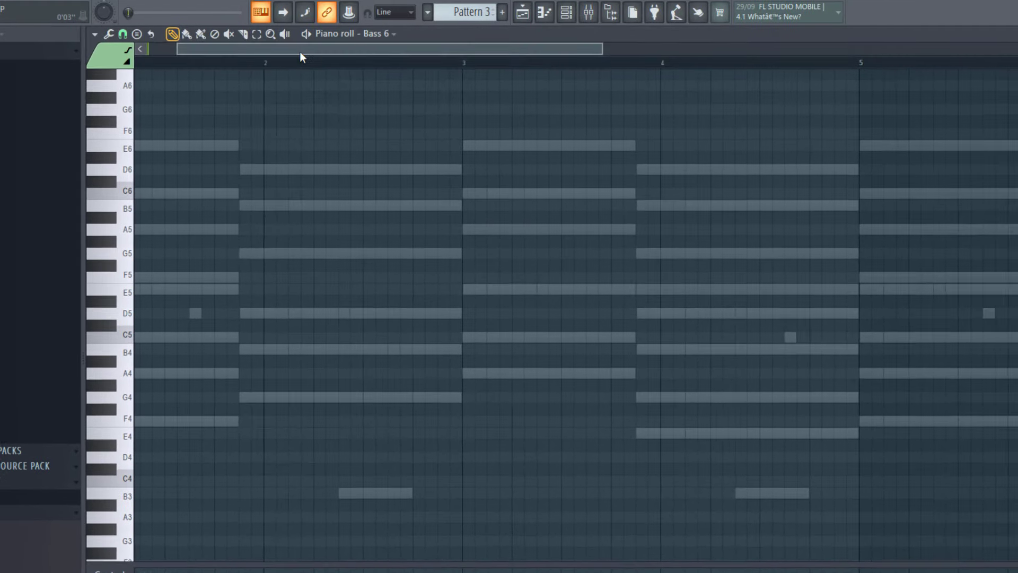
pyautogui.moveTo(300, 52); pyautogui.dragTo(271, 52)
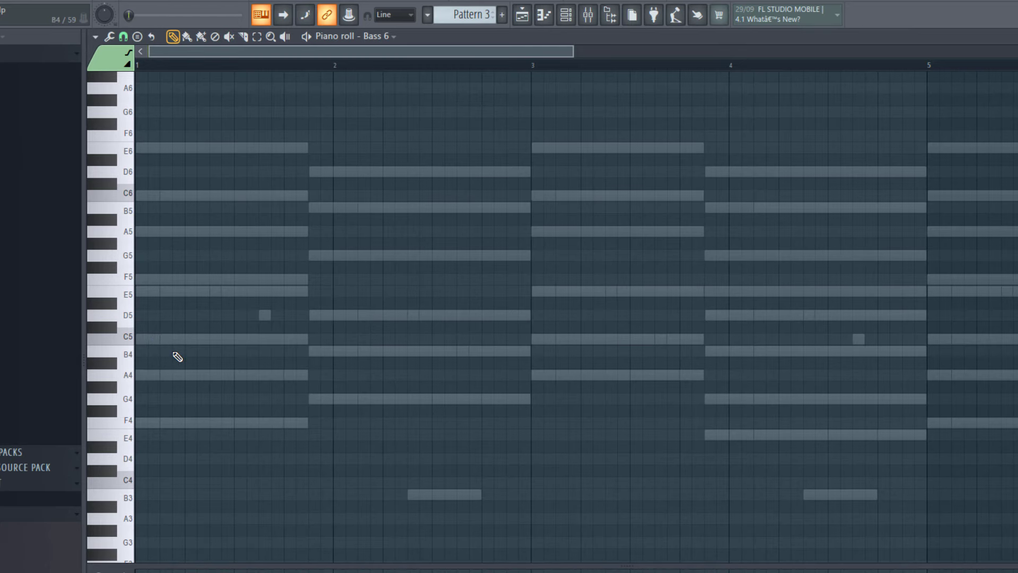
pyautogui.moveTo(334, 64); pyautogui.dragTo(136, 65)
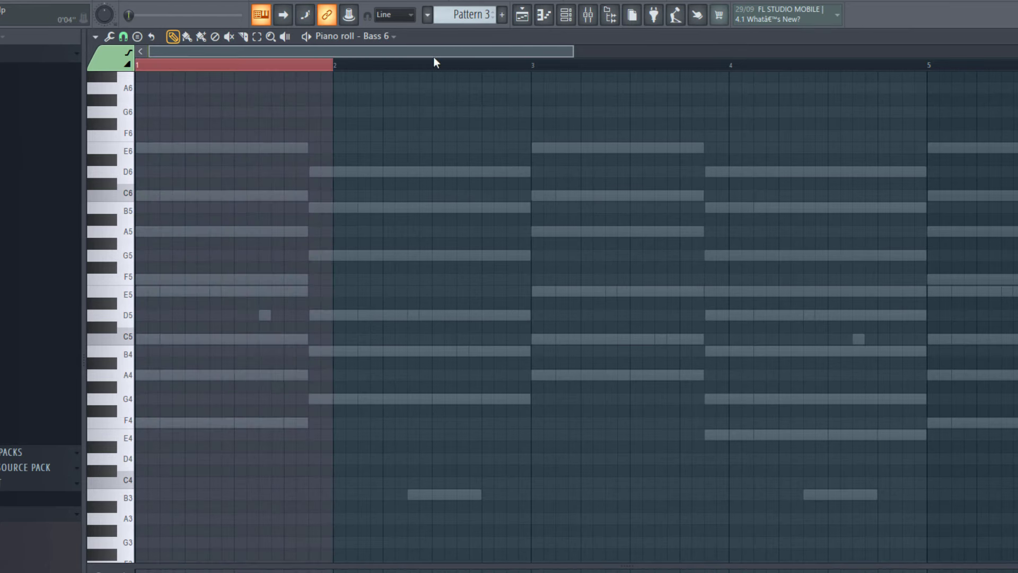
pyautogui.click(190, 68)
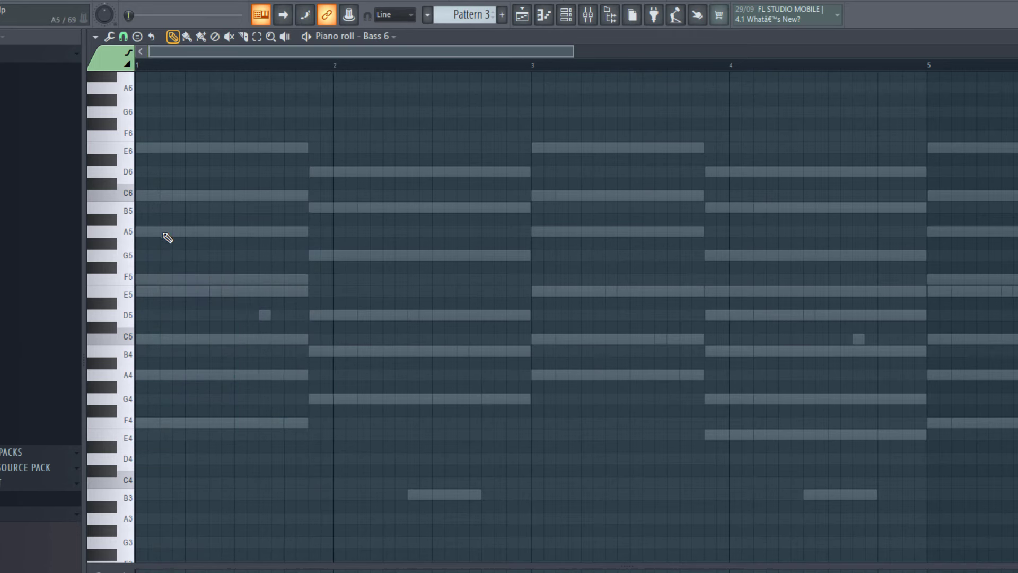
pyautogui.click(158, 423)
pyautogui.press('space')
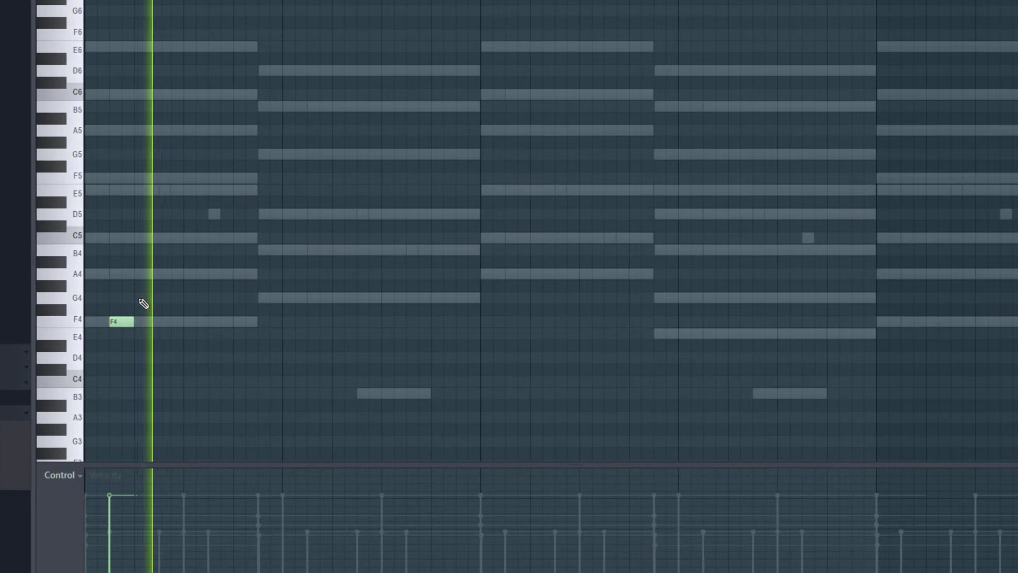
pyautogui.press('space')
pyautogui.moveTo(126, 322); pyautogui.dragTo(152, 321)
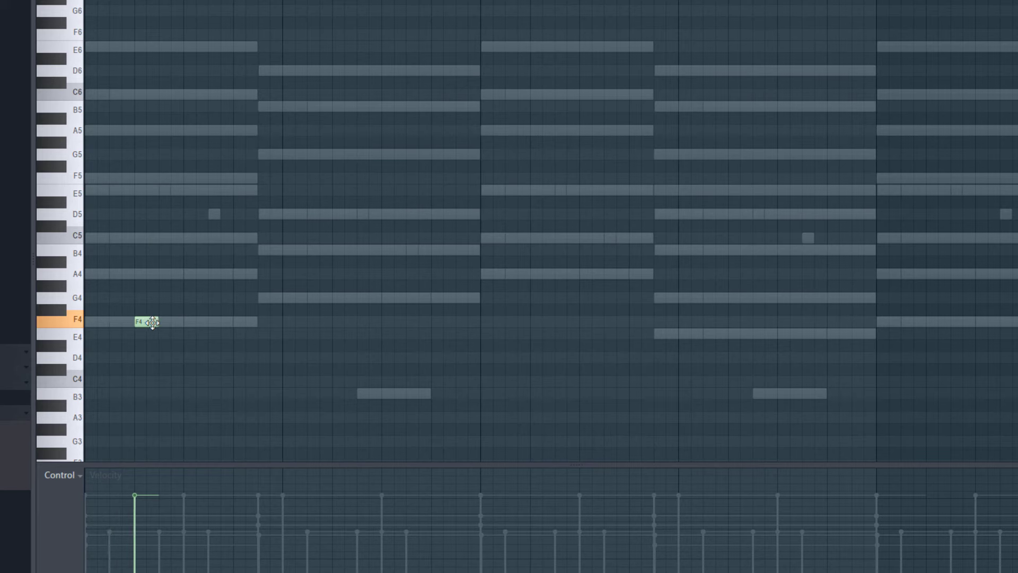
pyautogui.press('space')
pyautogui.press('space')
# Add a short A4 right after the F4 in bar 1, plus consecutive short G4 and B4 notes from beat 2 of bar 2.
pyautogui.click(162, 274)
pyautogui.press('space')
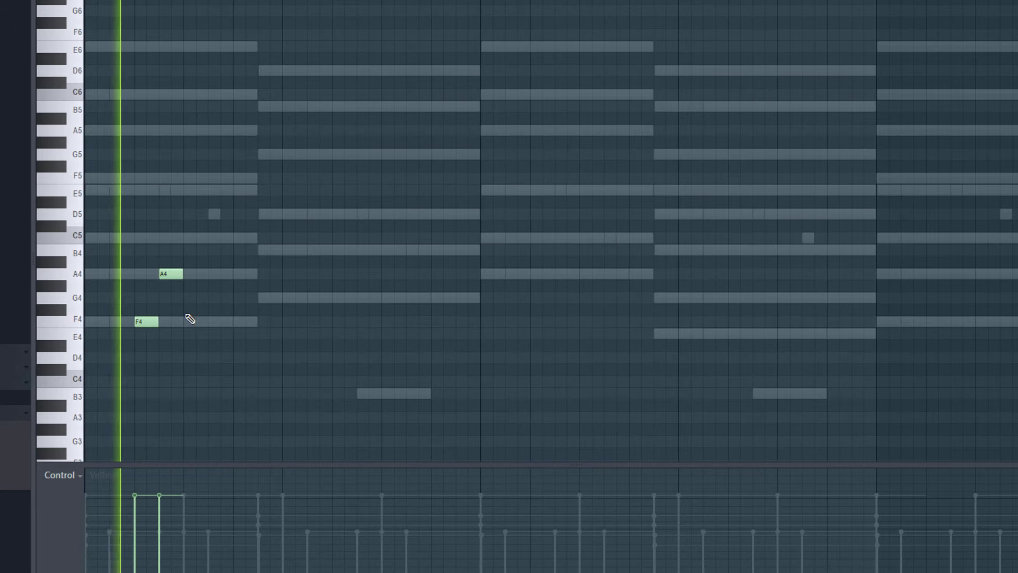
pyautogui.press('space')
pyautogui.click(338, 298)
pyautogui.click(359, 250)
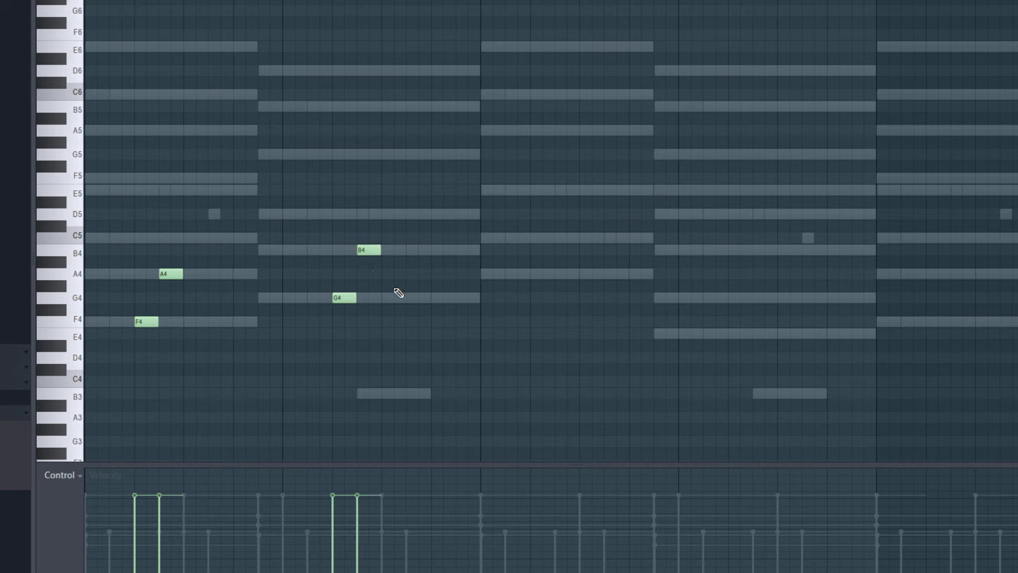
pyautogui.press('space')
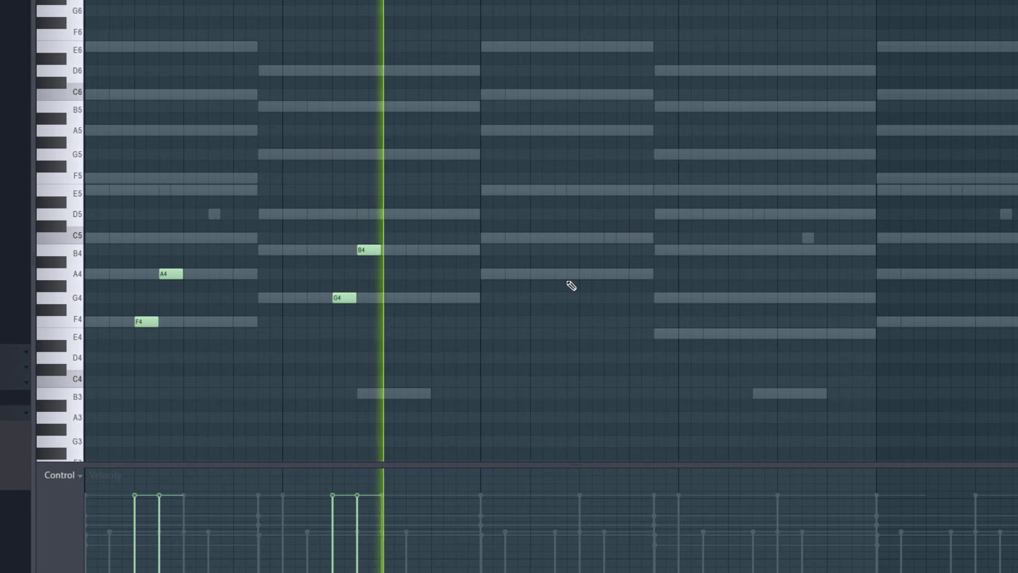
# Add consecutive short notes from beat 2: A4 and C5 in bar 3, E4 and G4 in bar 4.
pyautogui.click(540, 275)
pyautogui.click(556, 237)
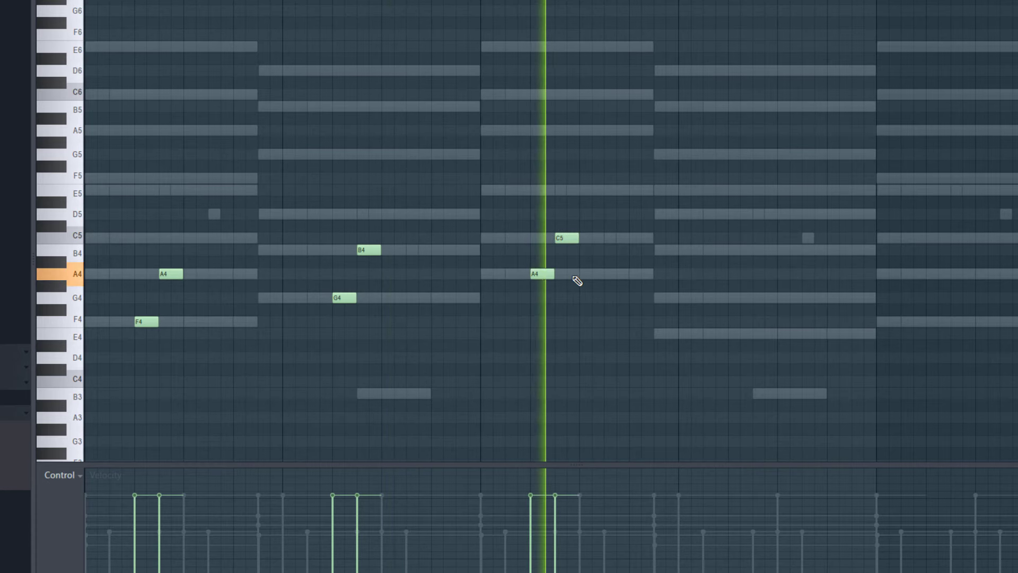
pyautogui.scroll(-2, 575, 284)
pyautogui.click(593, 334)
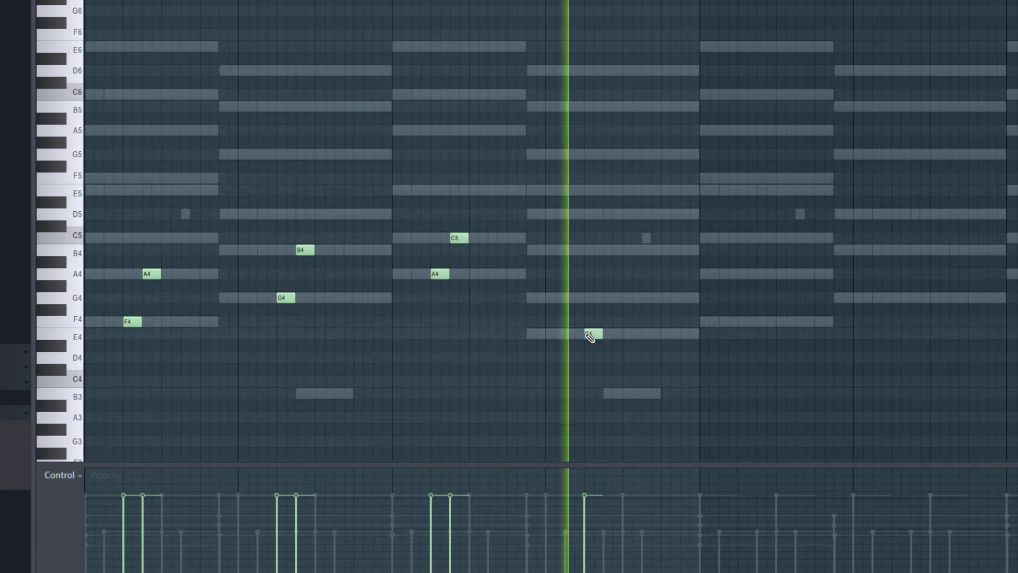
pyautogui.click(610, 298)
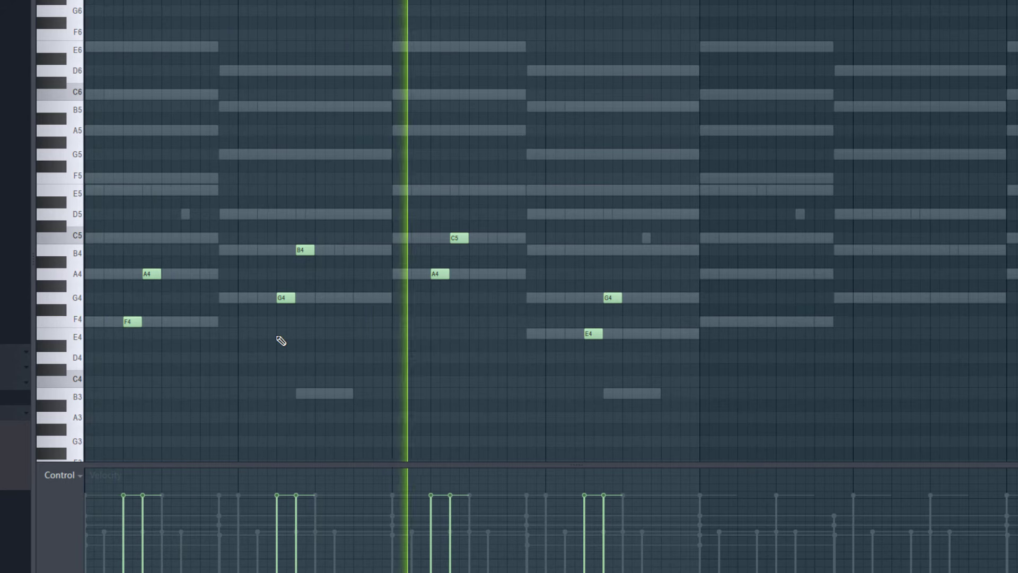
# Select the Bass 6 notes of the first four bars and play the pattern with the Channel rack open.
pyautogui.scroll(-2, 541, 249)
pyautogui.moveTo(598, 159); pyautogui.dragTo(132, 345)
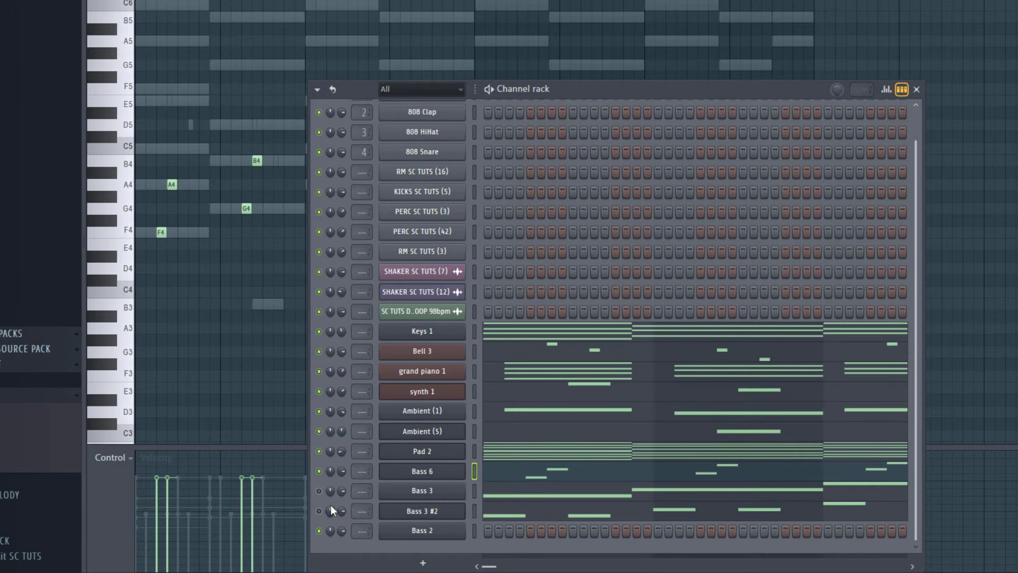
pyautogui.press('space')
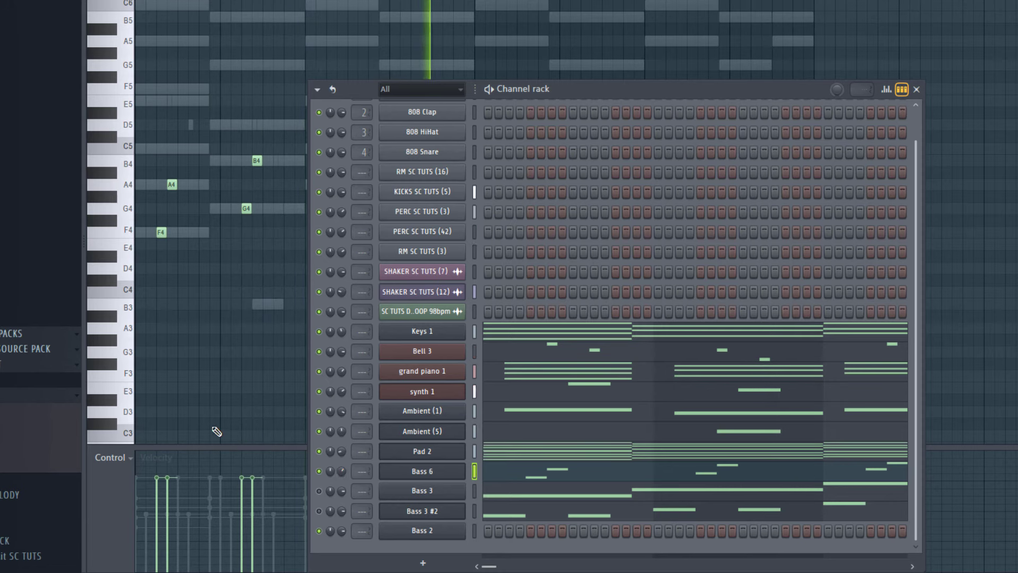
# Review the full Bass 6 pattern in playback, close the Channel rack and stop playing.
pyautogui.scroll(2, 218, 428)
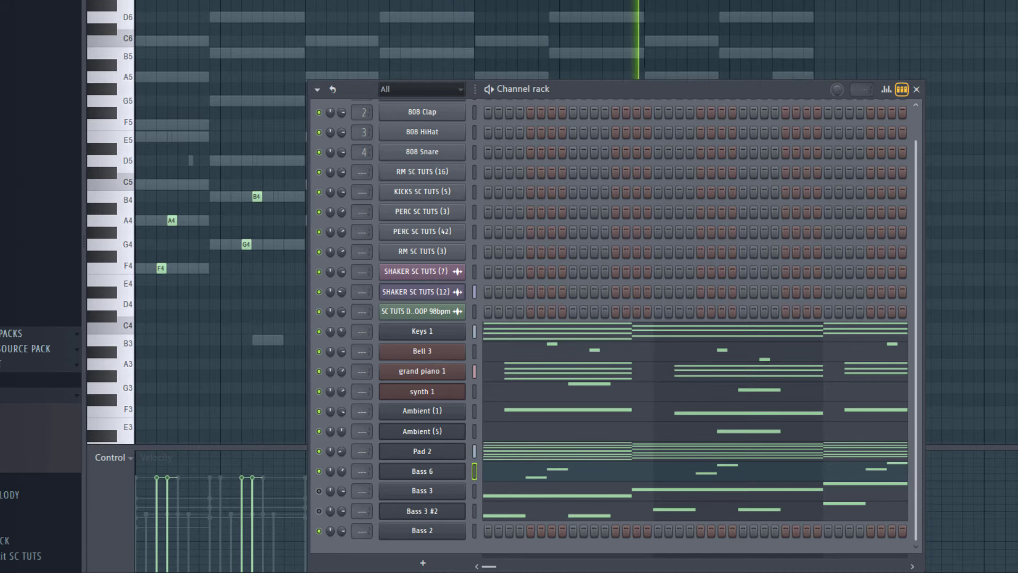
pyautogui.press('F6')
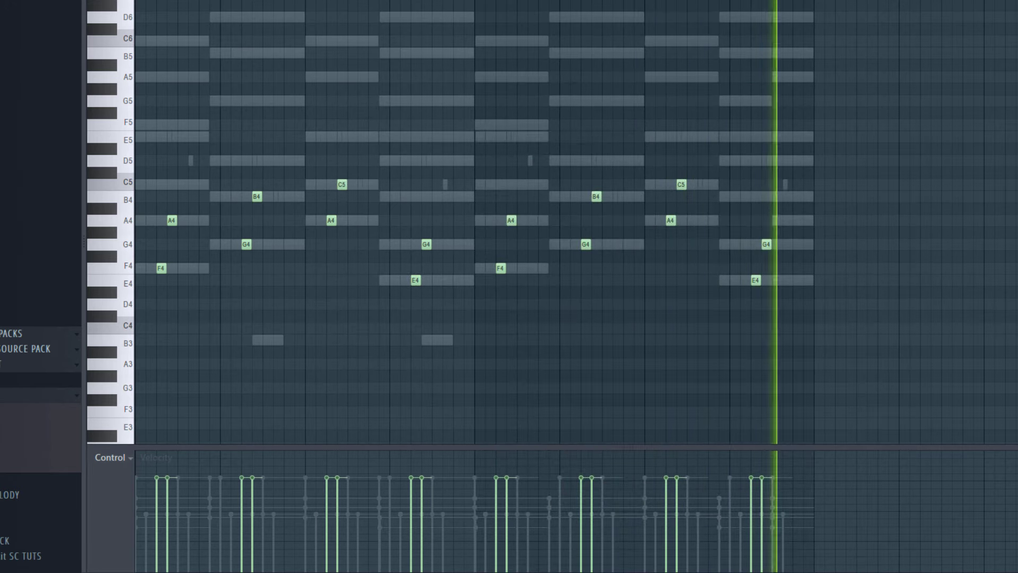
pyautogui.press('space')
pyautogui.scroll(-3, 41, 371)
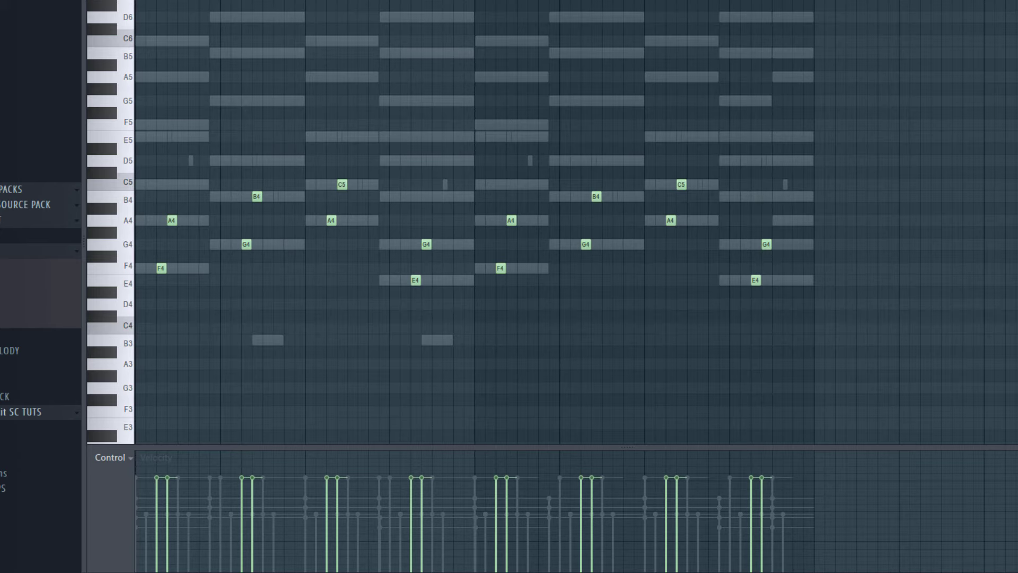
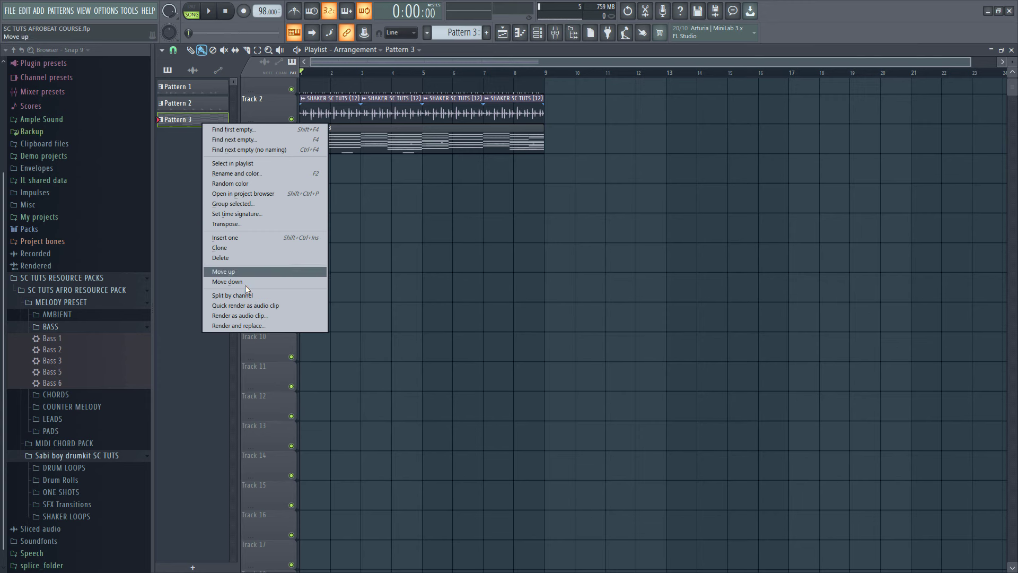
# Split Pattern 3 by channel and spread the Keys 1, Bell 3, grand piano 1 and synth 1 clips over Tracks 4 to 7.
pyautogui.click(251, 297)
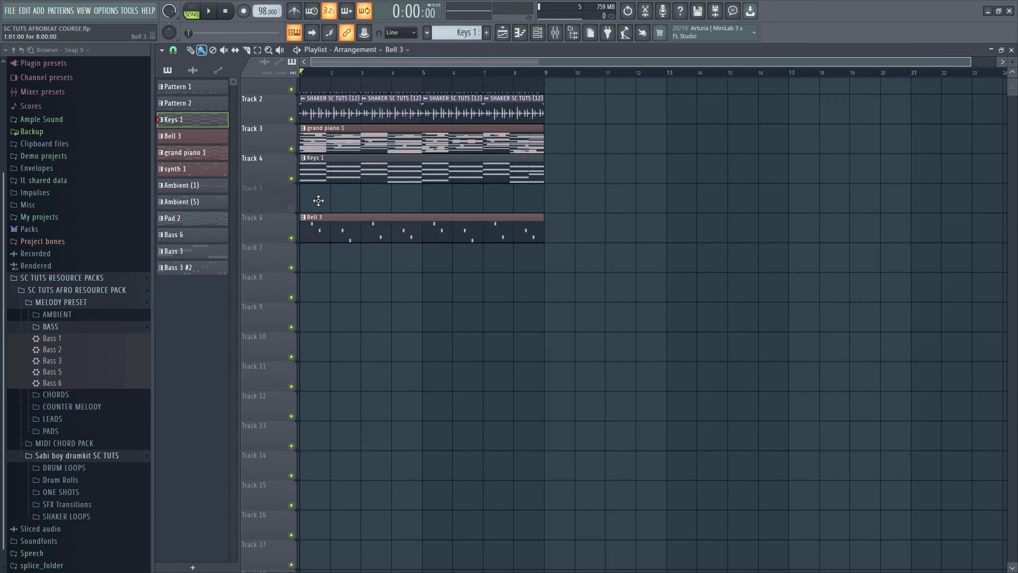
pyautogui.moveTo(318, 200); pyautogui.dragTo(319, 201)
pyautogui.rightClick(291, 208)
pyautogui.rightClick(291, 209)
pyautogui.moveTo(334, 137); pyautogui.dragTo(332, 247)
pyautogui.moveTo(335, 148); pyautogui.dragTo(305, 256)
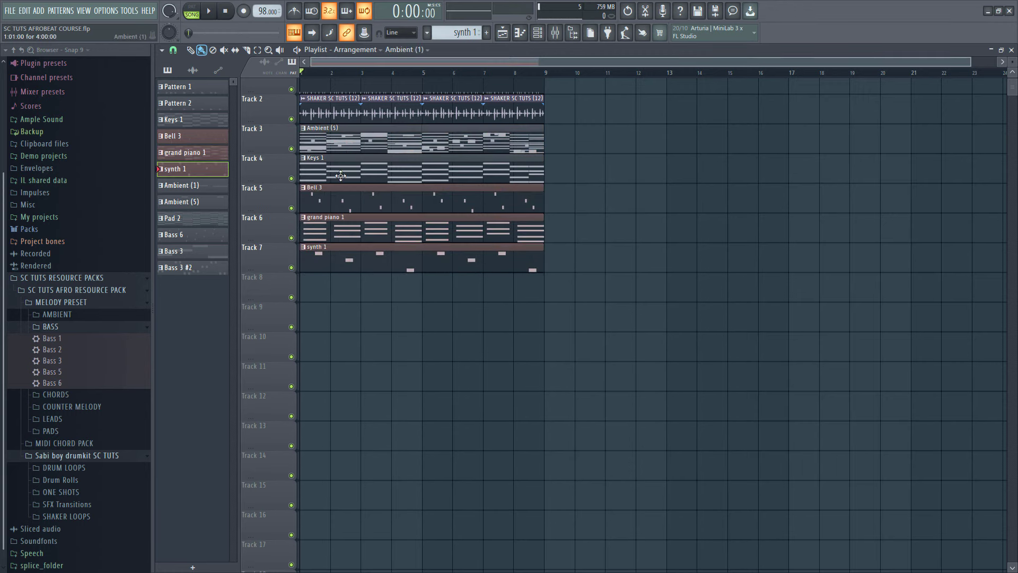
# Move the stacked Ambient (1), Ambient (5), Pad 2, Bass 6, Bass 3 and Bass 3 #2 clips onto Tracks 8 to 13, one per track.
pyautogui.moveTo(348, 140); pyautogui.dragTo(316, 304)
pyautogui.moveTo(374, 137); pyautogui.dragTo(347, 333)
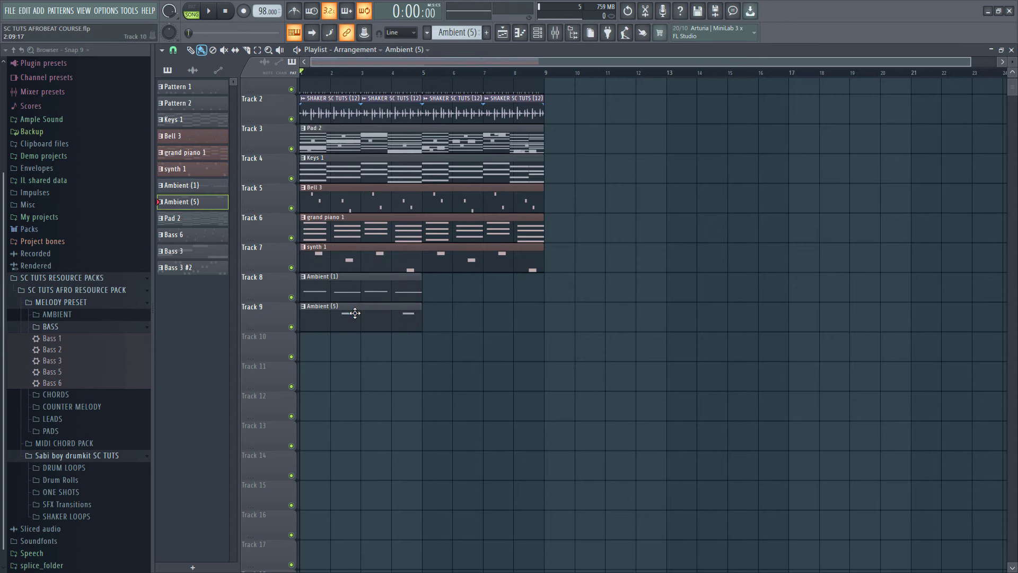
pyautogui.moveTo(374, 139); pyautogui.dragTo(345, 344)
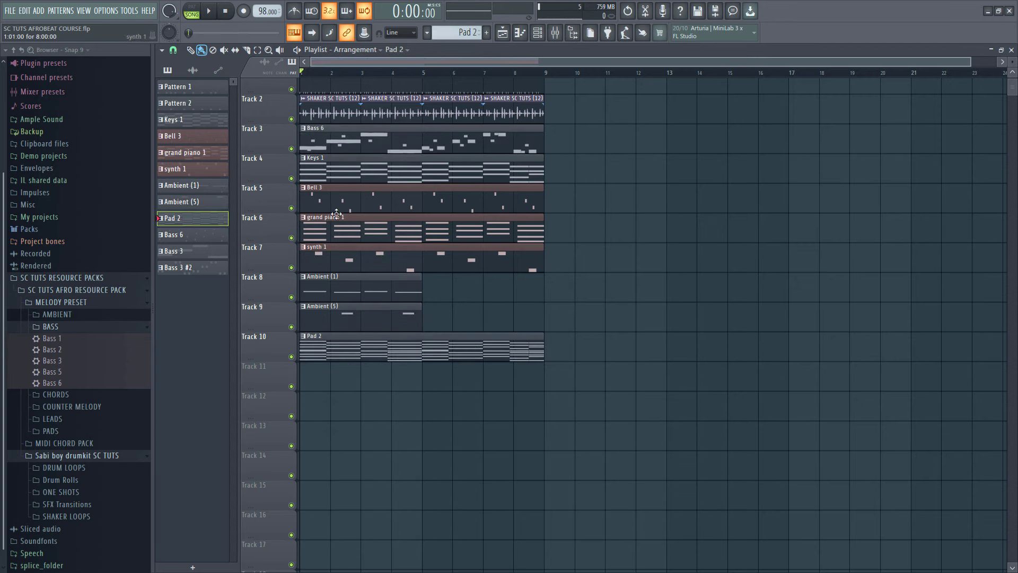
pyautogui.moveTo(344, 146); pyautogui.dragTo(345, 354)
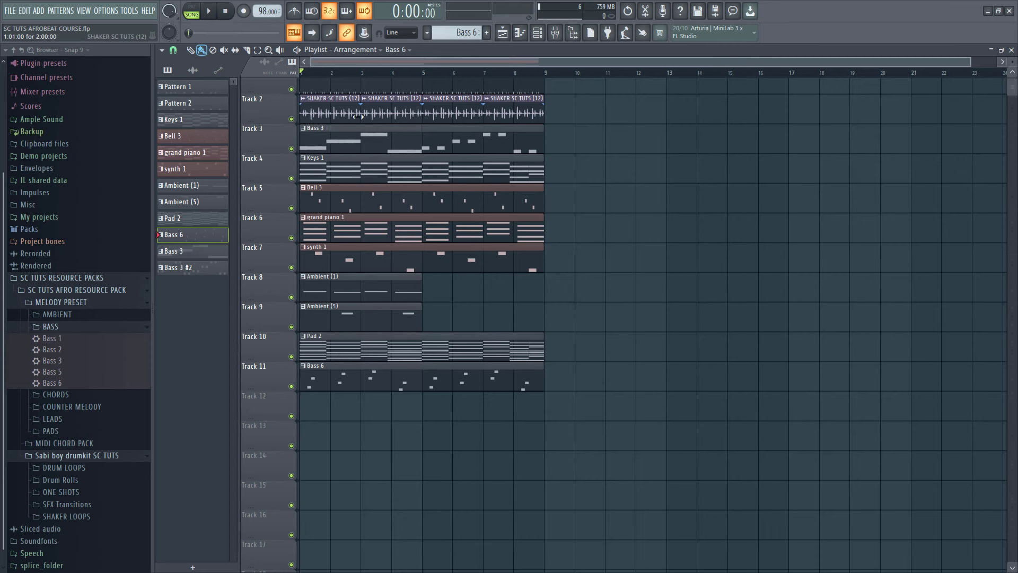
pyautogui.moveTo(355, 142); pyautogui.dragTo(337, 398)
pyautogui.moveTo(387, 171); pyautogui.dragTo(340, 436)
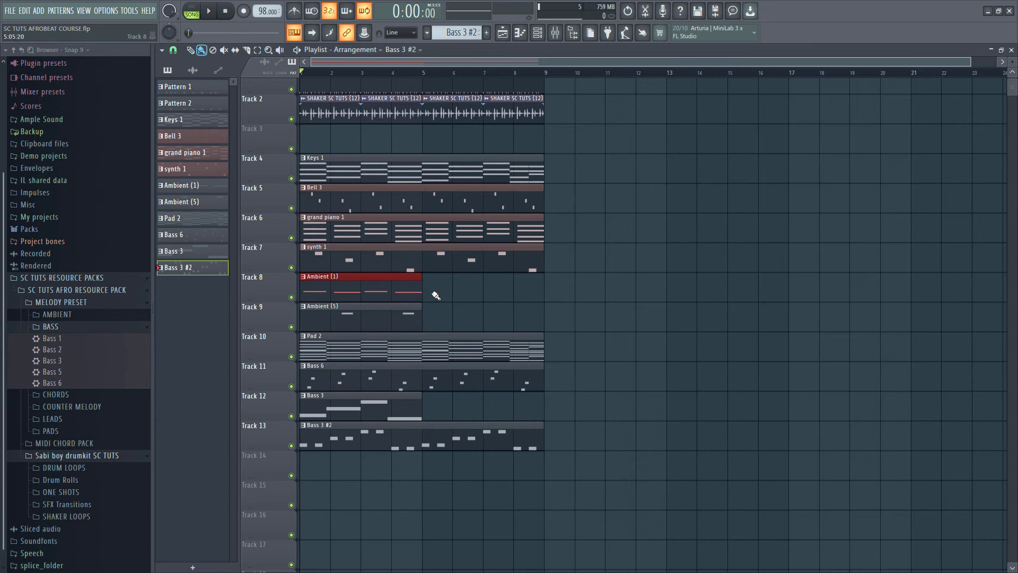
# Duplicate the four-bar Ambient (1), Ambient (5) and Bass 3 clips so that each part repeats from bar 5.
pyautogui.moveTo(447, 295); pyautogui.dragTo(381, 310)
pyautogui.hotkey('ctrl', 'b')
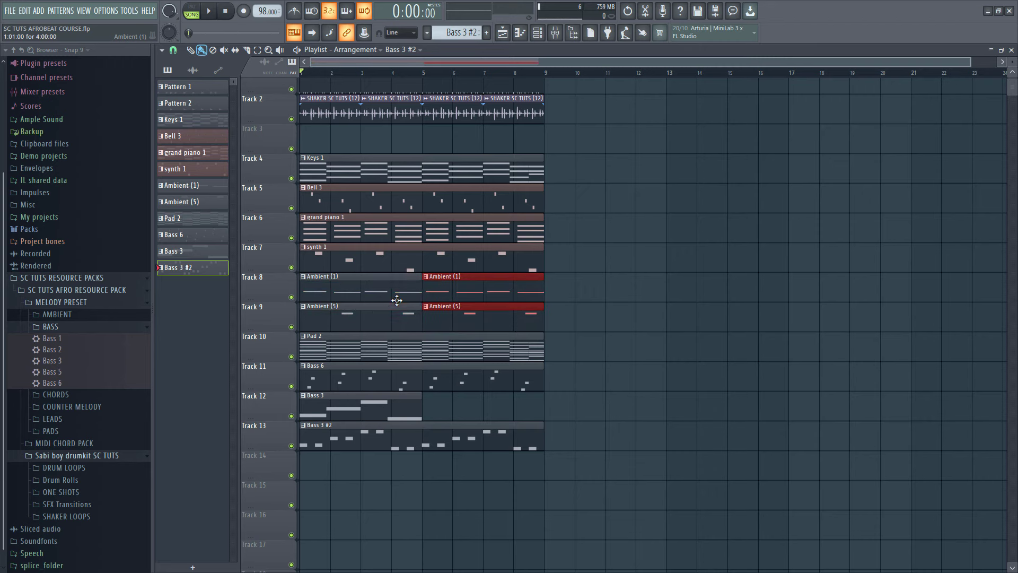
pyautogui.moveTo(431, 425); pyautogui.dragTo(326, 408)
pyautogui.hotkey('ctrl', 'b')
pyautogui.keyDown('ctrl'); pyautogui.click(663, 381); pyautogui.keyUp('ctrl')
# Select all playlist clips, move them together to bar 61 and deselect them.
pyautogui.scroll(-1, 663, 379)
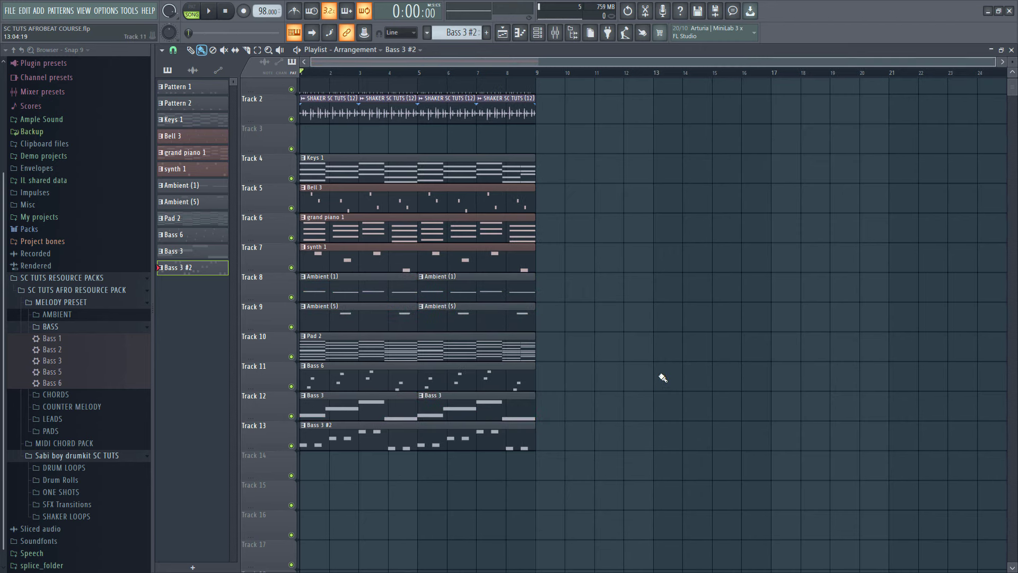
pyautogui.scroll(1, 617, 380)
pyautogui.moveTo(590, 522); pyautogui.dragTo(970, 82)
pyautogui.scroll(-3, 757, 86)
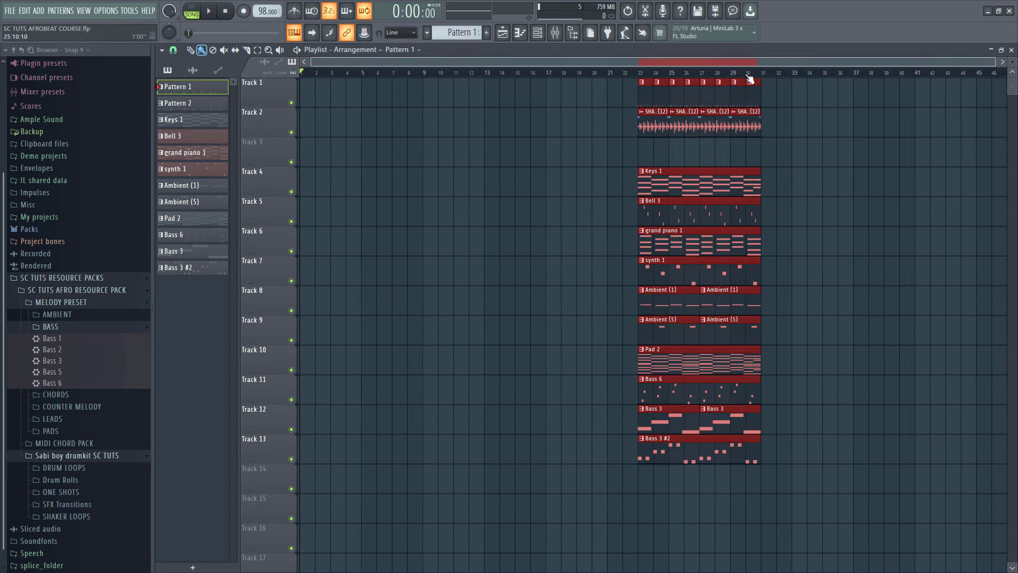
pyautogui.moveTo(680, 94); pyautogui.dragTo(1014, 91)
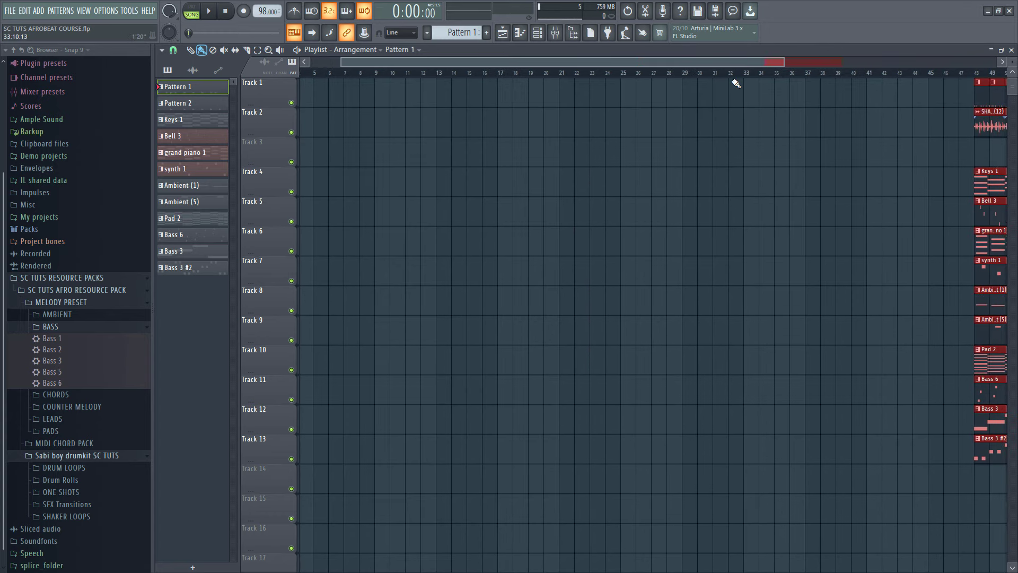
pyautogui.scroll(-2, 694, 113)
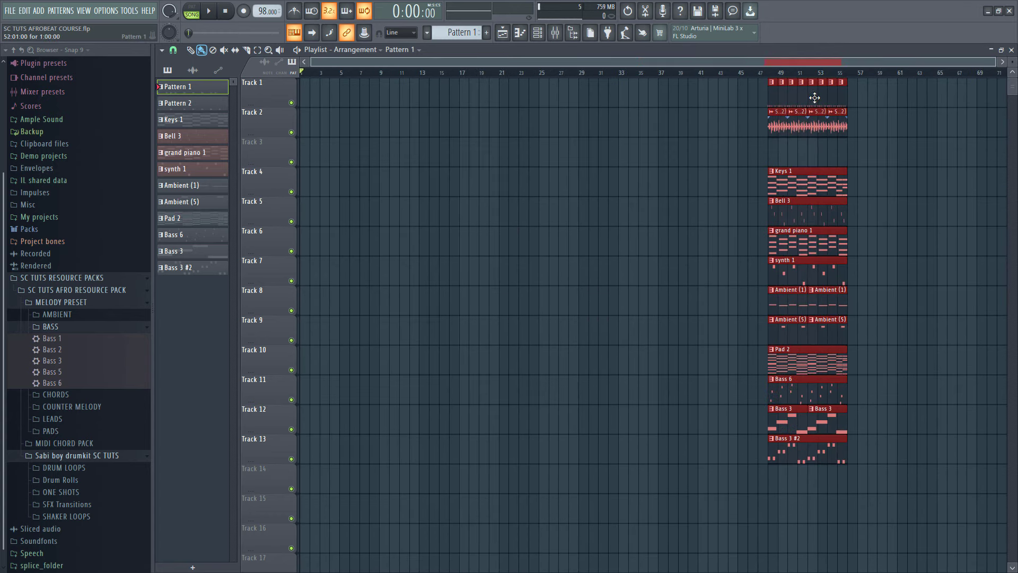
pyautogui.moveTo(815, 97); pyautogui.dragTo(940, 82)
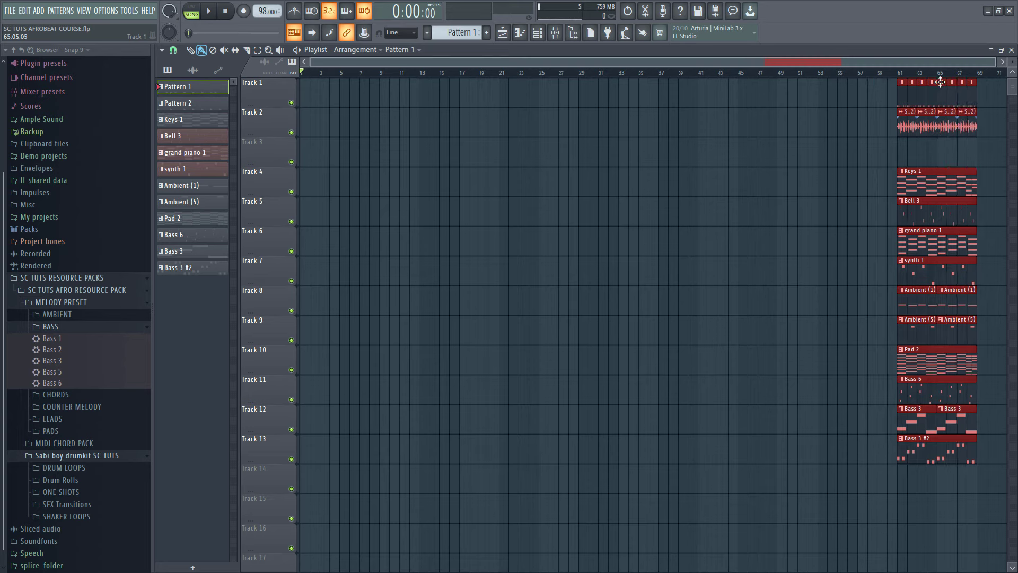
pyautogui.click(329, 113)
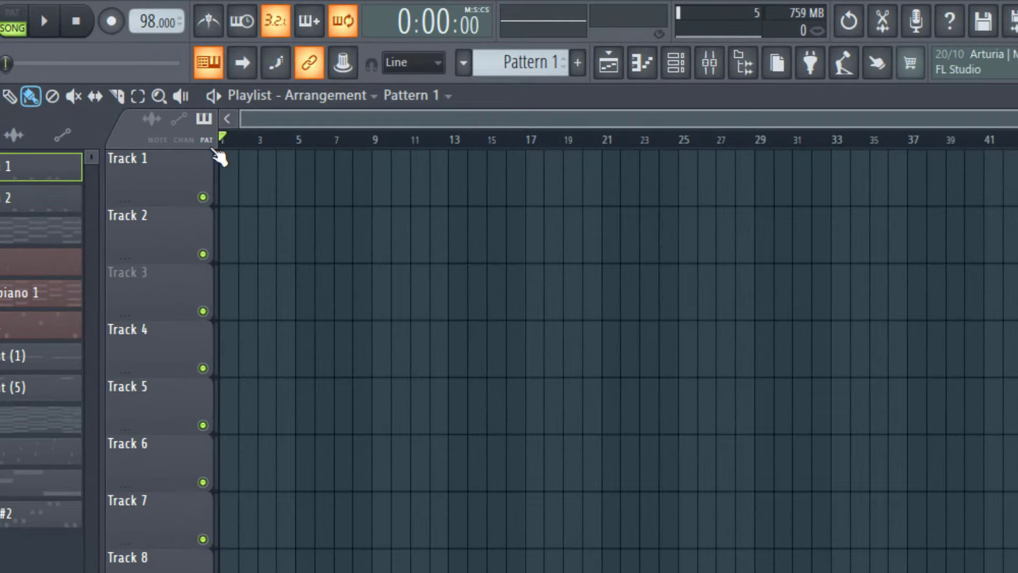
# Add a time marker named INTRO at bar 1 of the playlist.
pyautogui.hotkey('alt', 't')
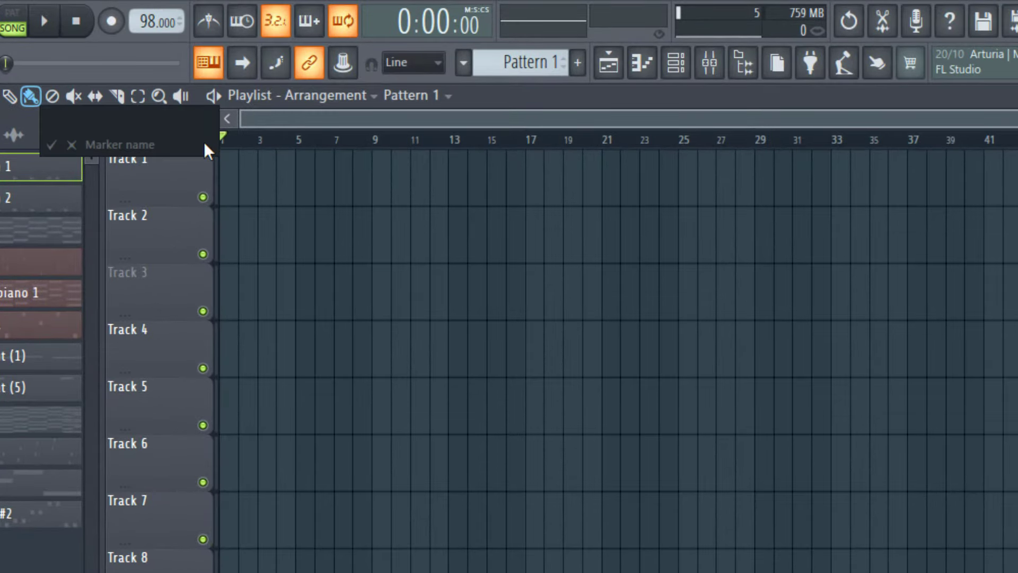
pyautogui.write('INTRO')
pyautogui.press('Return')
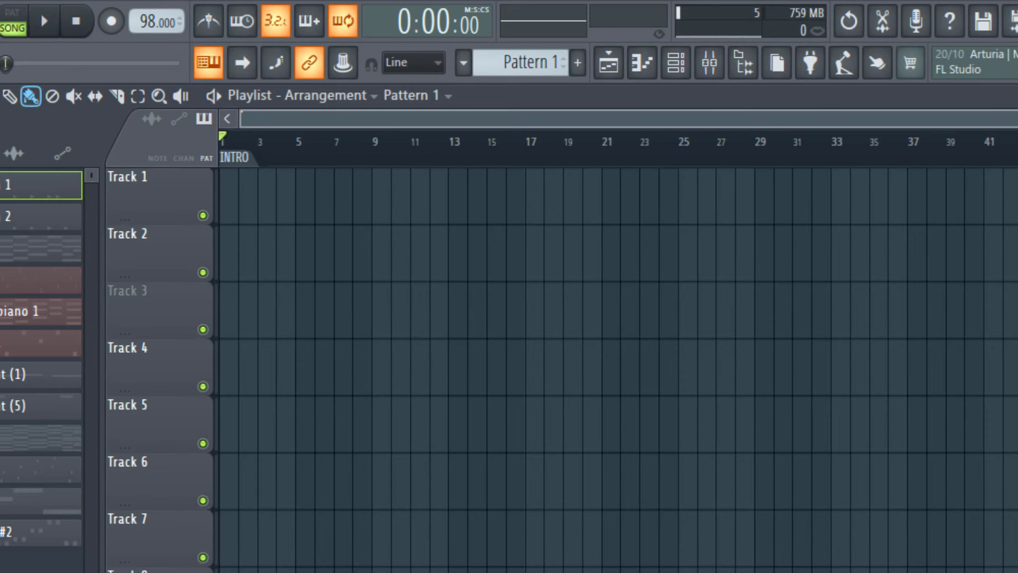
pyautogui.click(0, 97)
pyautogui.click(1, 405)
pyautogui.moveTo(230, 149); pyautogui.dragTo(202, 153)
# Add a time marker named VERSE at bar 5 of the playlist.
pyautogui.scroll(4, 227, 140)
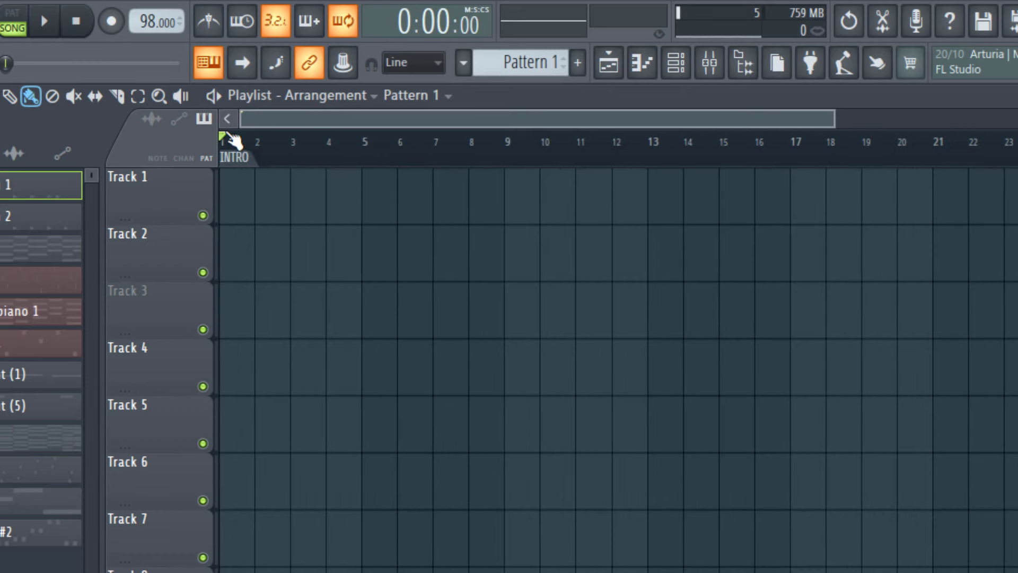
pyautogui.moveTo(258, 154); pyautogui.dragTo(445, 171)
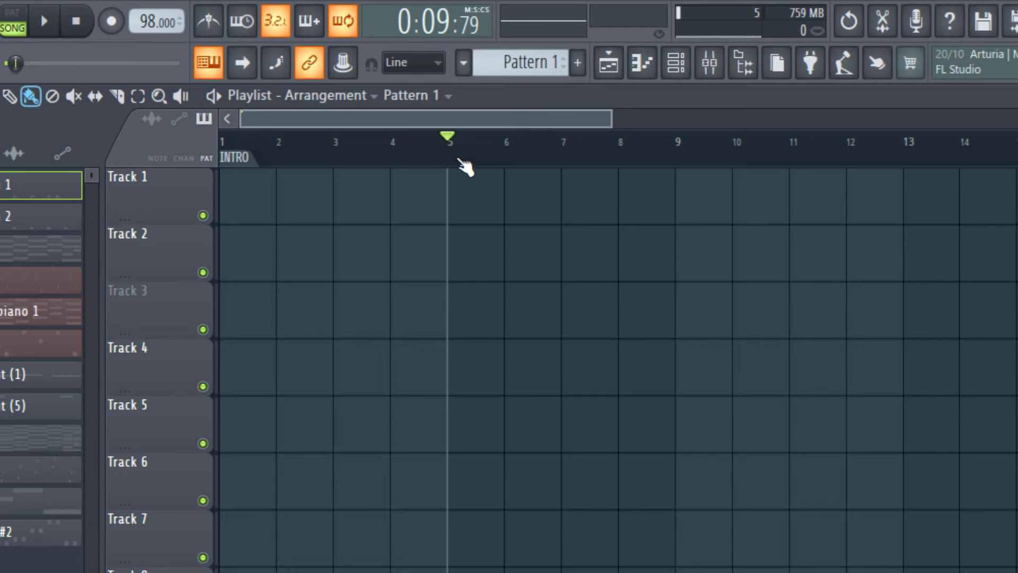
pyautogui.hotkey('alt', 't')
pyautogui.write('VERSE')
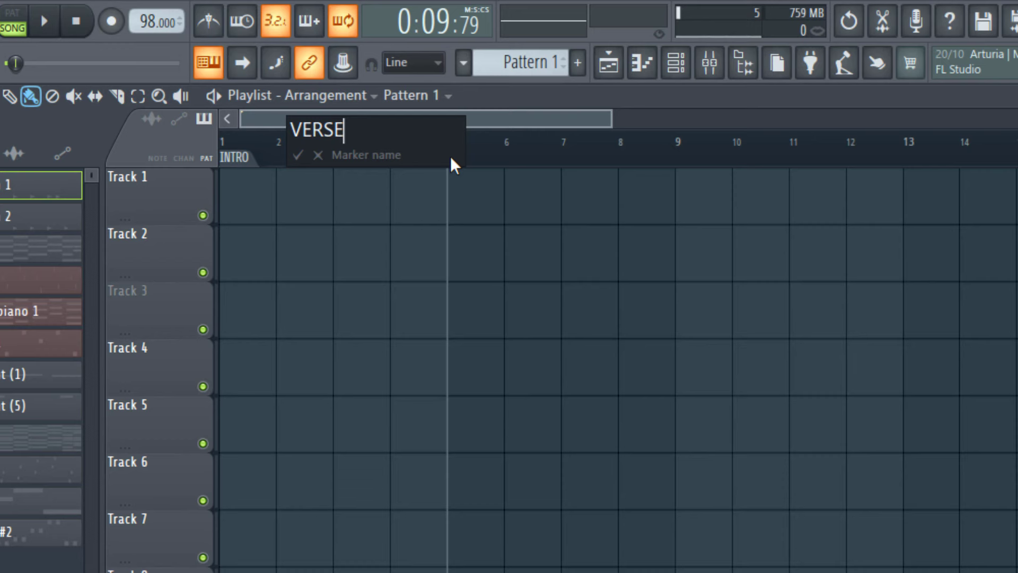
pyautogui.press('Return')
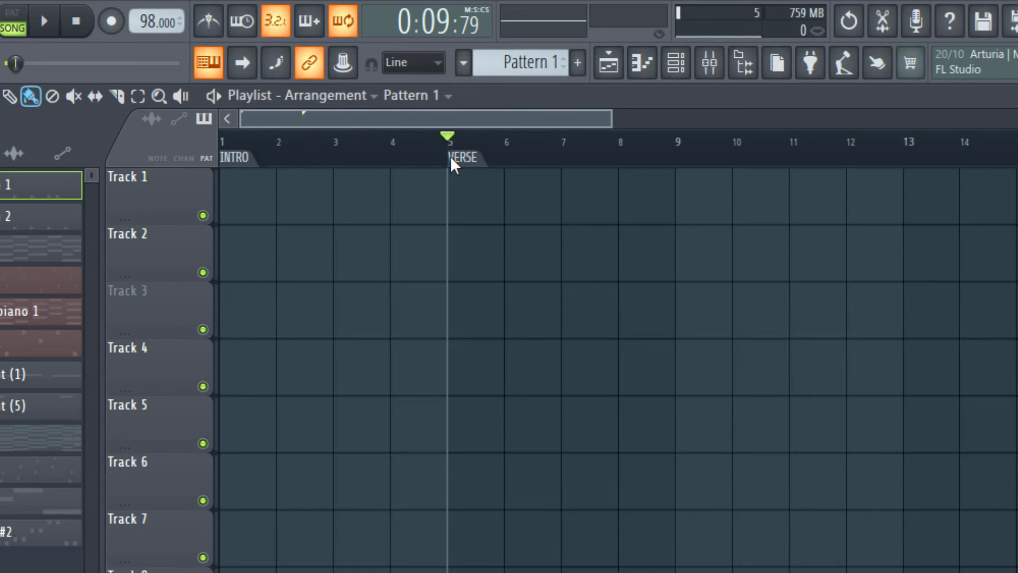
# Add a time marker named CHORUS at bar 13 of the playlist.
pyautogui.scroll(-2, 546, 250)
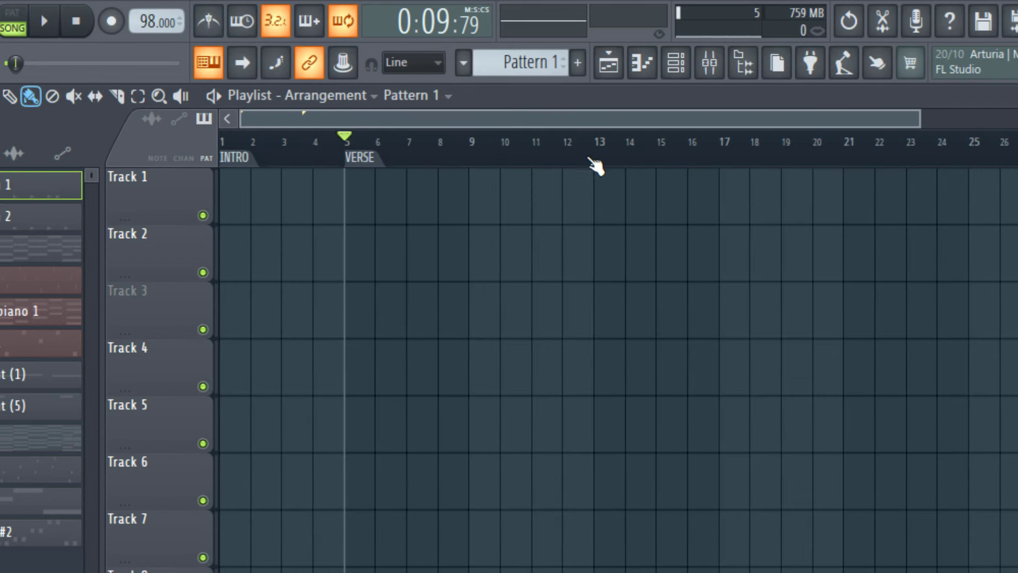
pyautogui.click(594, 154)
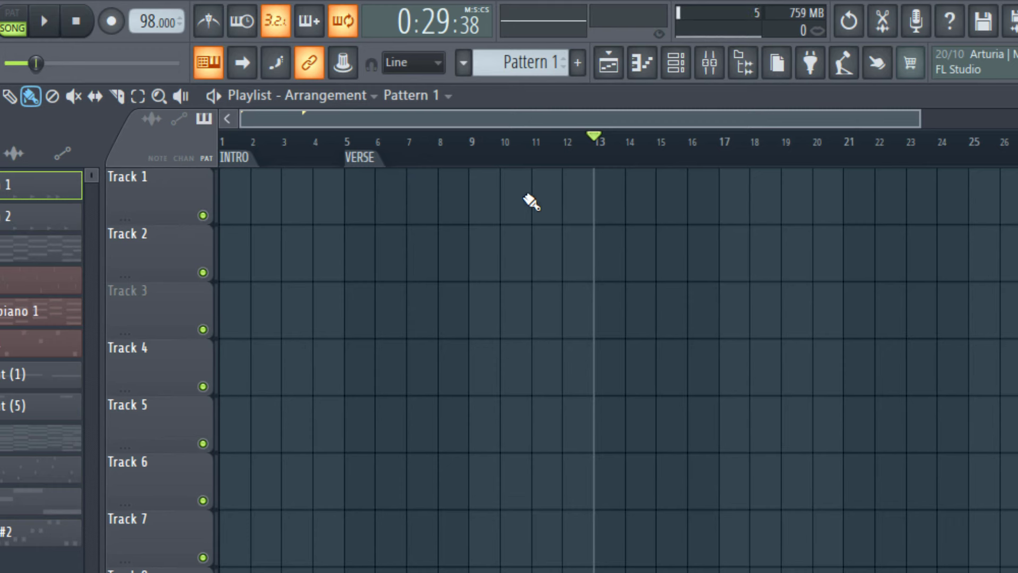
pyautogui.hotkey('alt', 't')
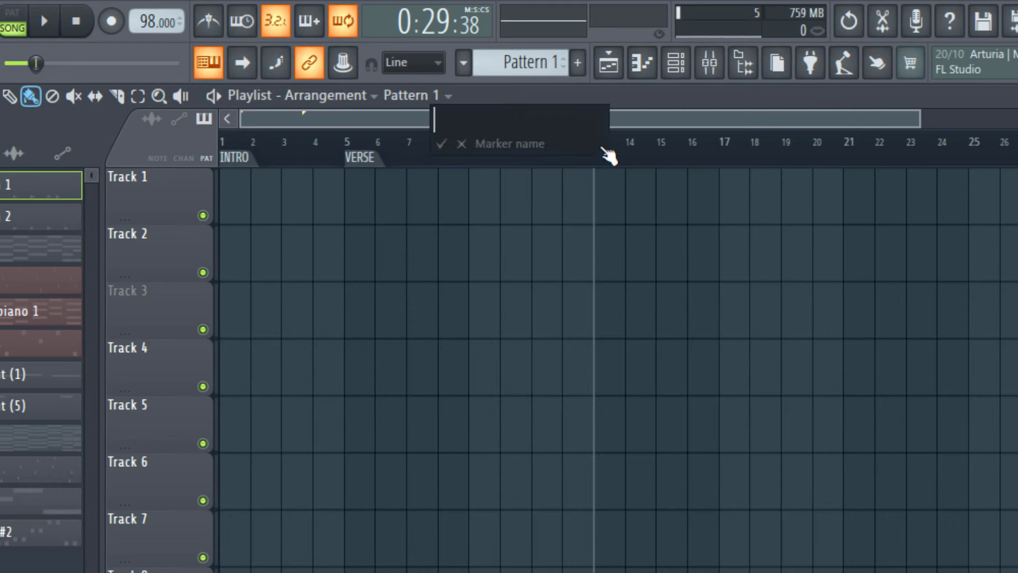
pyautogui.write('CHORUS')
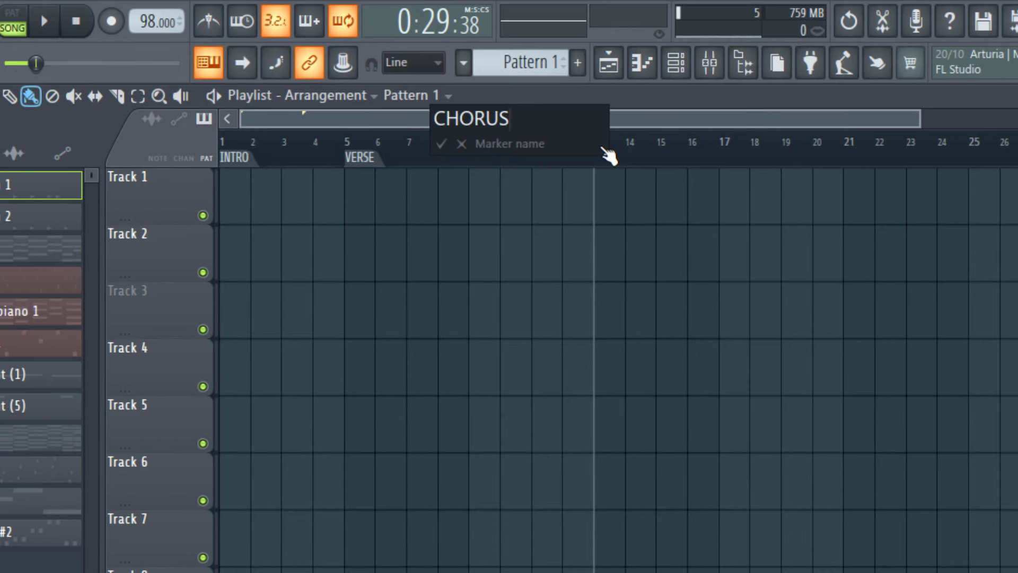
pyautogui.press('Return')
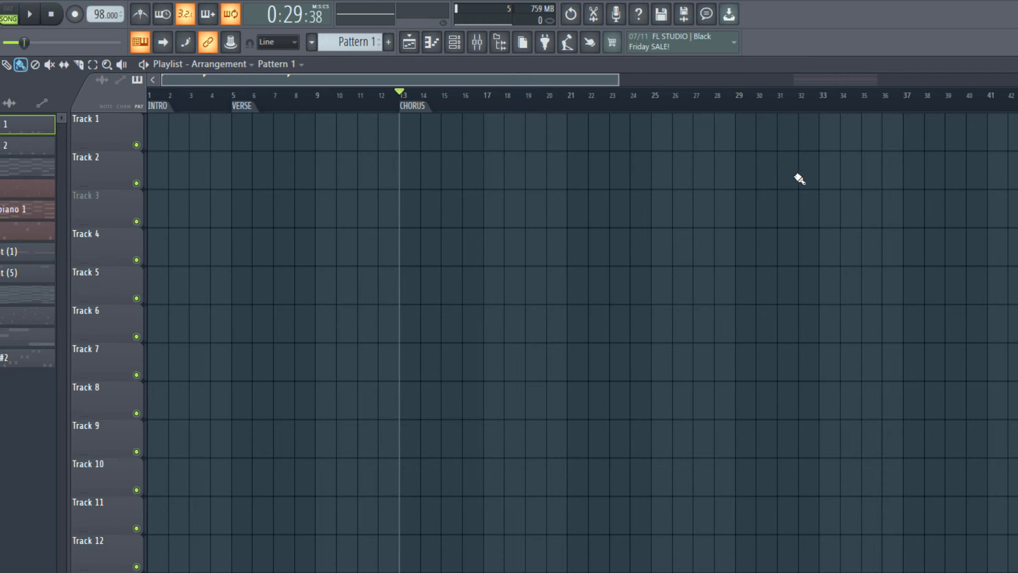
# Add a time marker named 2ND VERSE at bar 29 of the playlist.
pyautogui.click(734, 111)
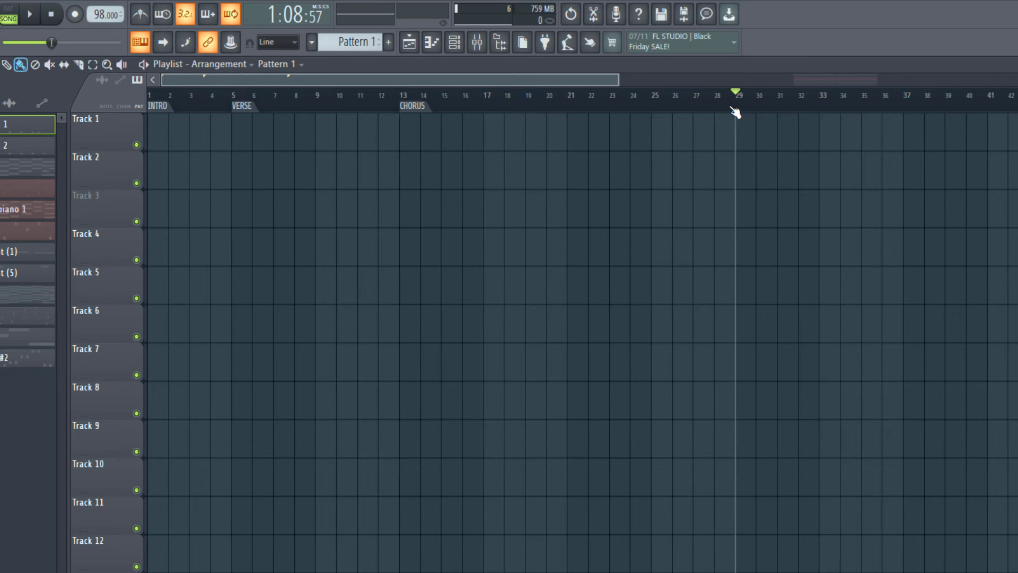
pyautogui.hotkey('alt', 't')
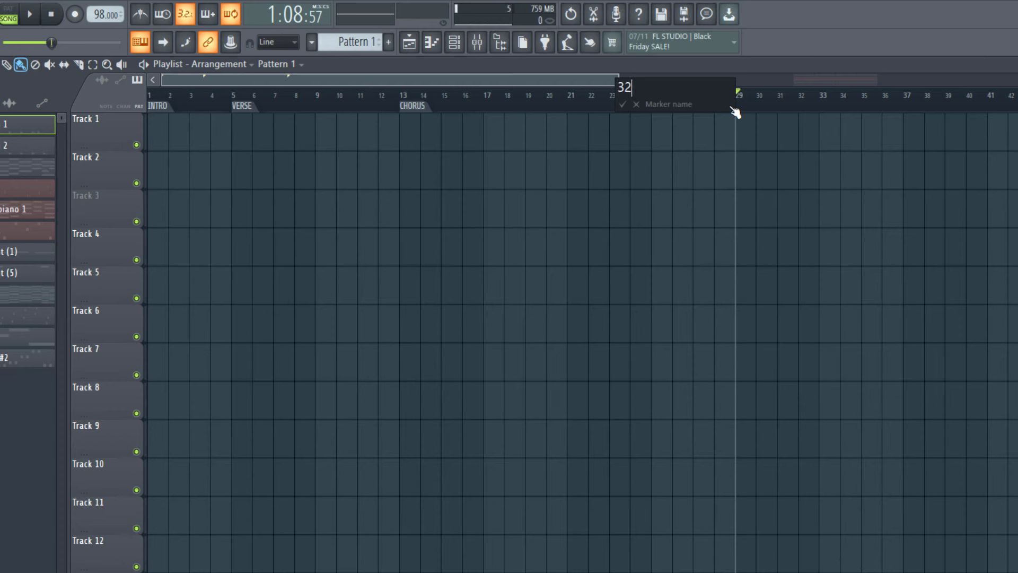
pyautogui.write('2ND VERSE')
pyautogui.press('Return')
# Add a time marker named 2ND CHORUS at bar 37 of the playlist.
pyautogui.keyDown('ctrl'); pyautogui.scroll(-2, 718, 200); pyautogui.keyUp('ctrl')
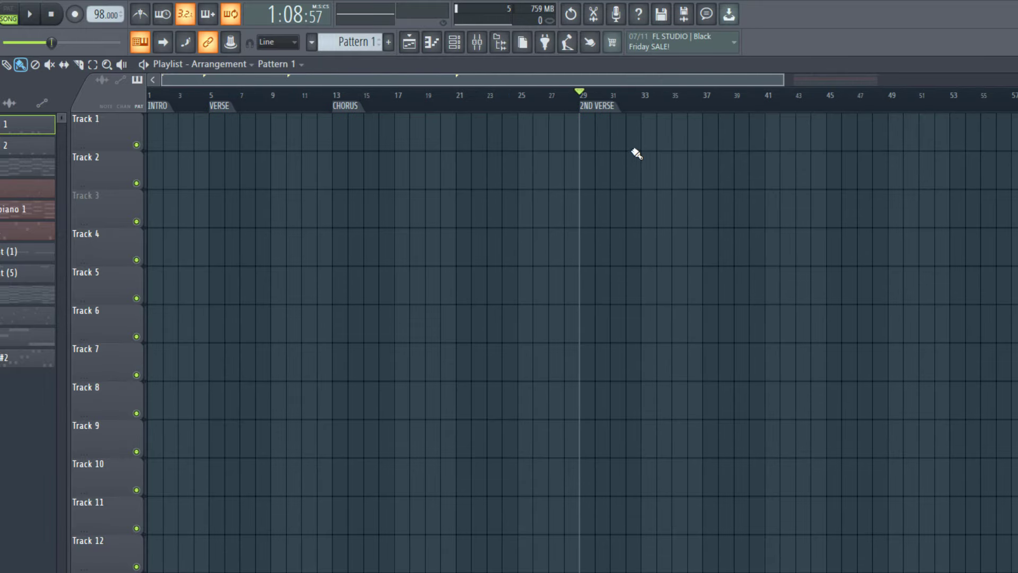
pyautogui.click(707, 107)
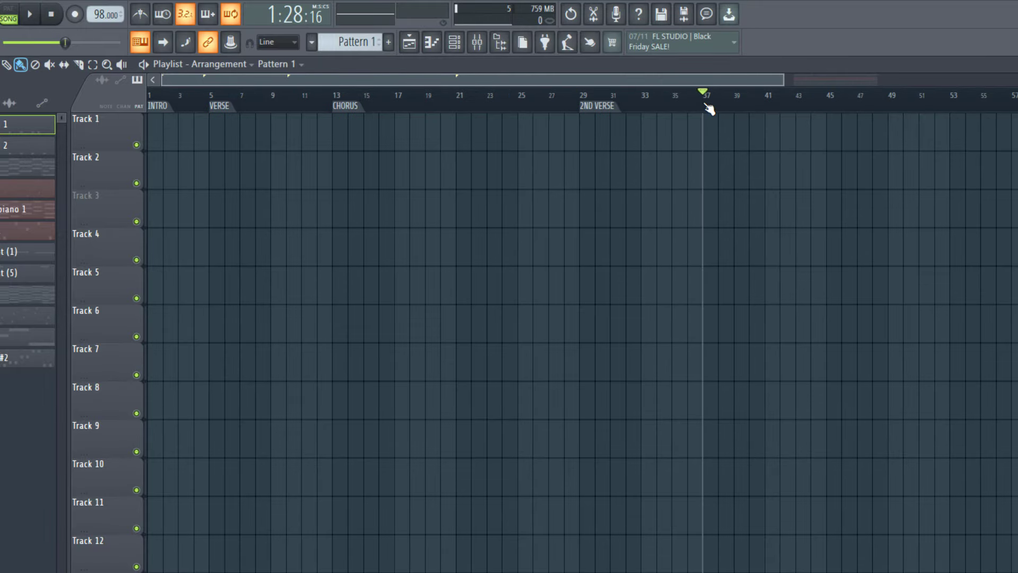
pyautogui.hotkey('alt', 't')
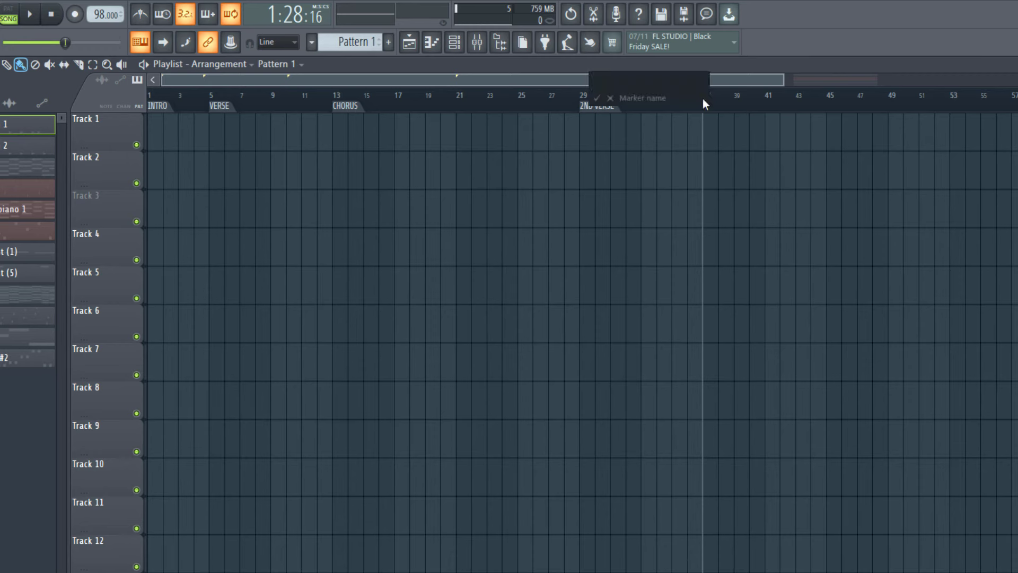
pyautogui.write('2ND CHORUS')
pyautogui.press('Return')
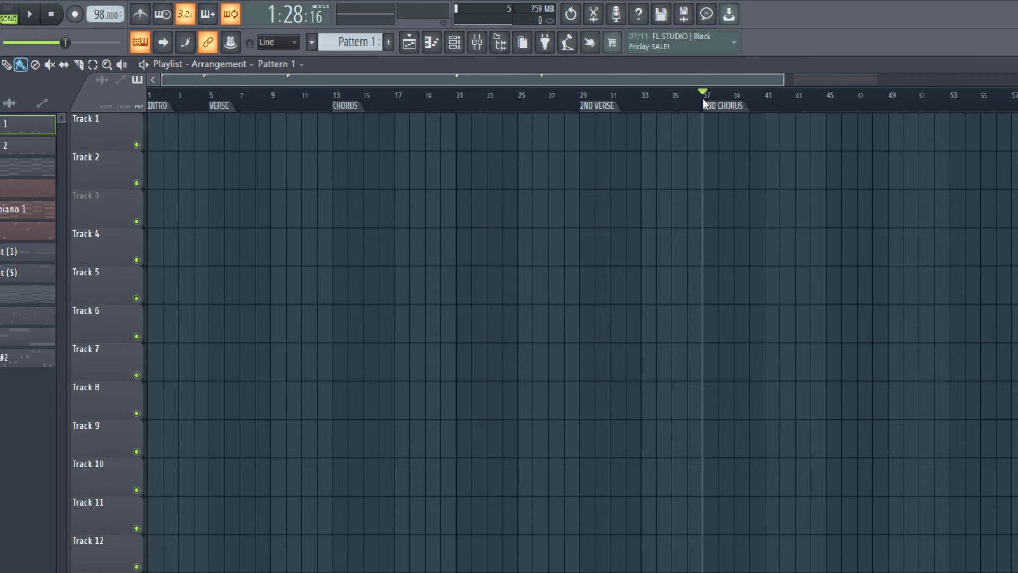
pyautogui.scroll(-2, 683, 153)
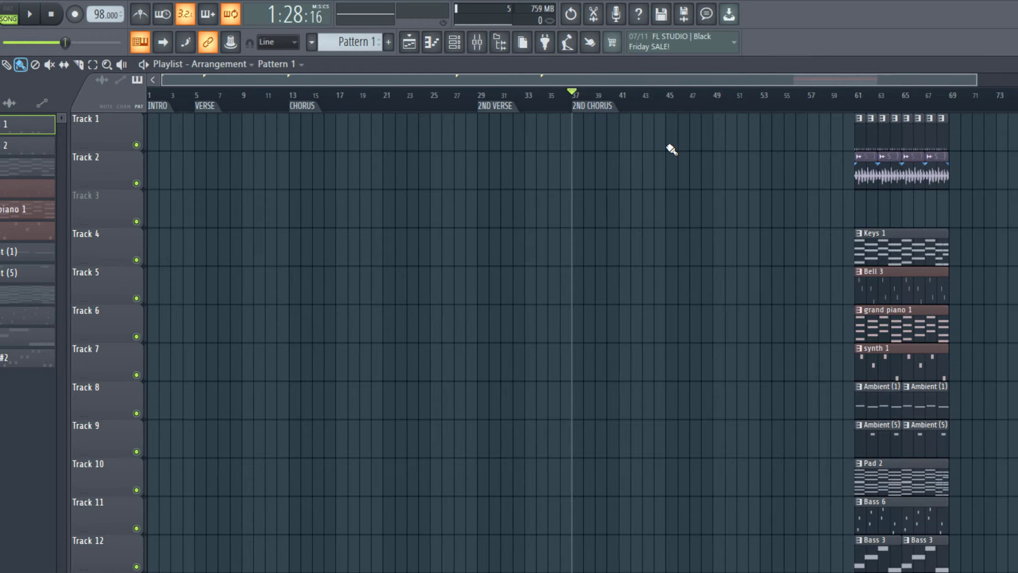
# Add a time marker named 3RD VERSE at bar 53 of the playlist.
pyautogui.scroll(1, 712, 121)
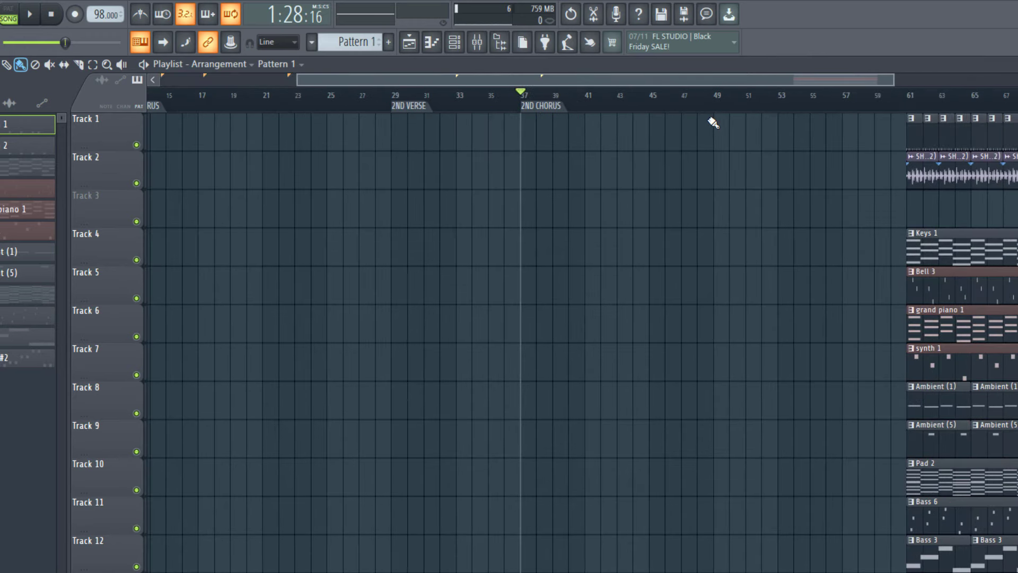
pyautogui.scroll(-1, 713, 122)
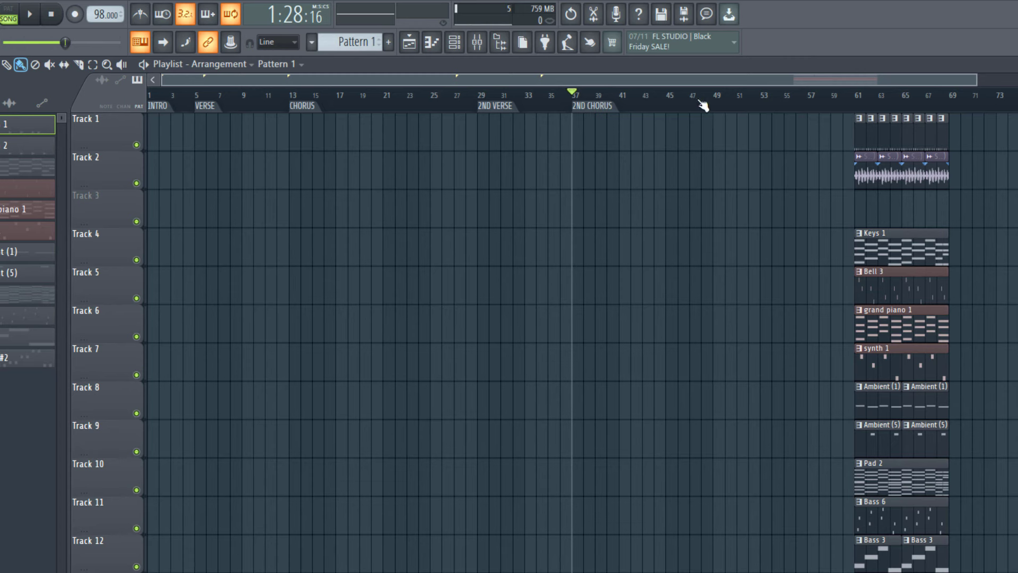
pyautogui.click(761, 104)
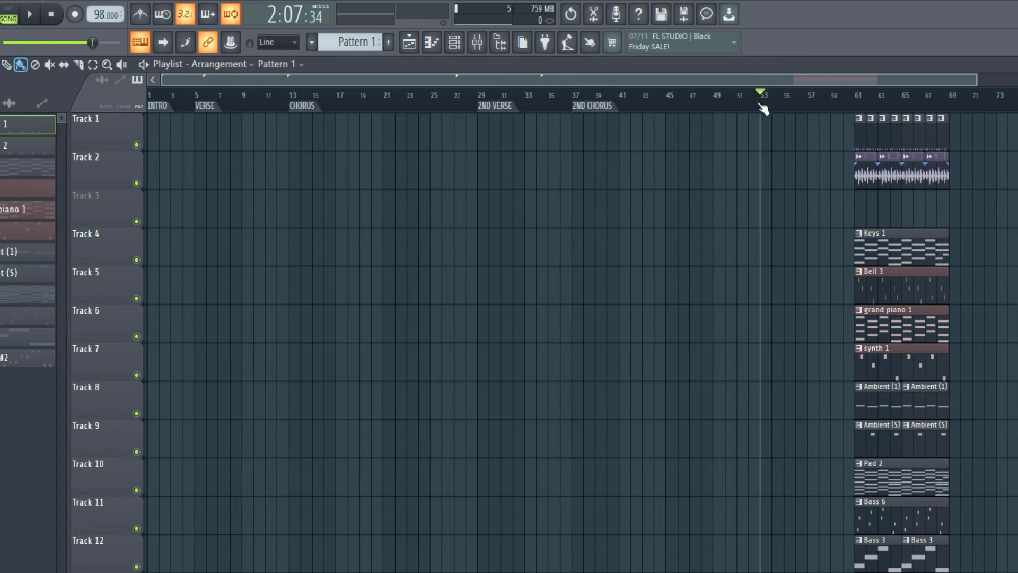
pyautogui.hotkey('alt', 't')
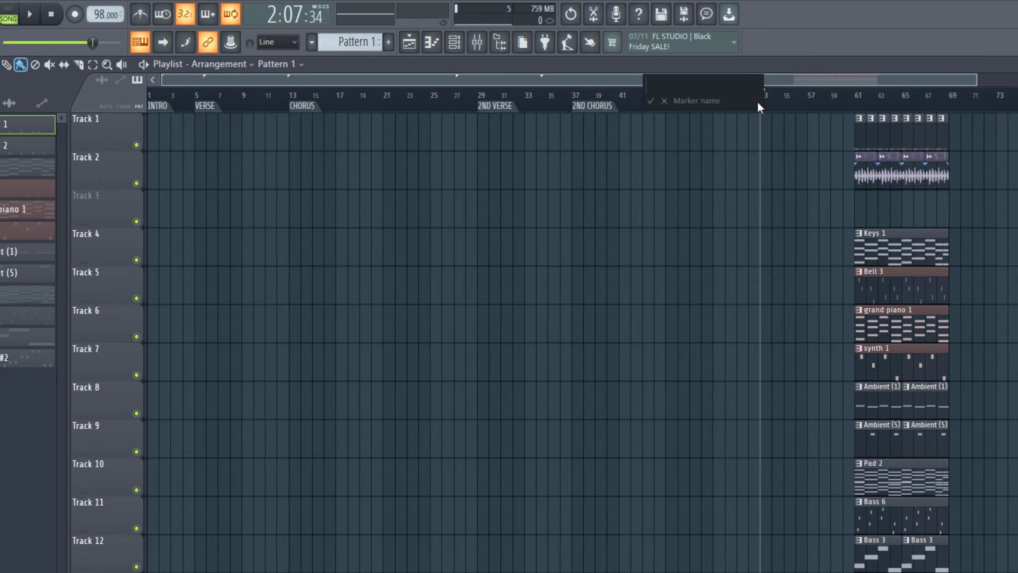
pyautogui.write('3RD VERSE')
pyautogui.press('Return')
pyautogui.scroll(-1, 757, 102)
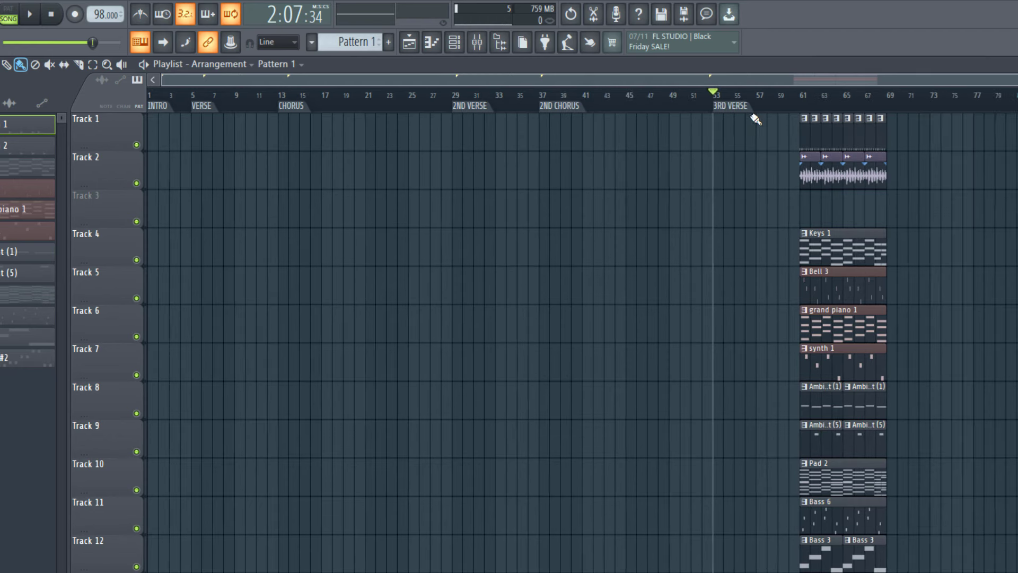
# Move all the loop clips on Tracks 1 to 13 along the playlist so they start at bar 77.
pyautogui.click(800, 104)
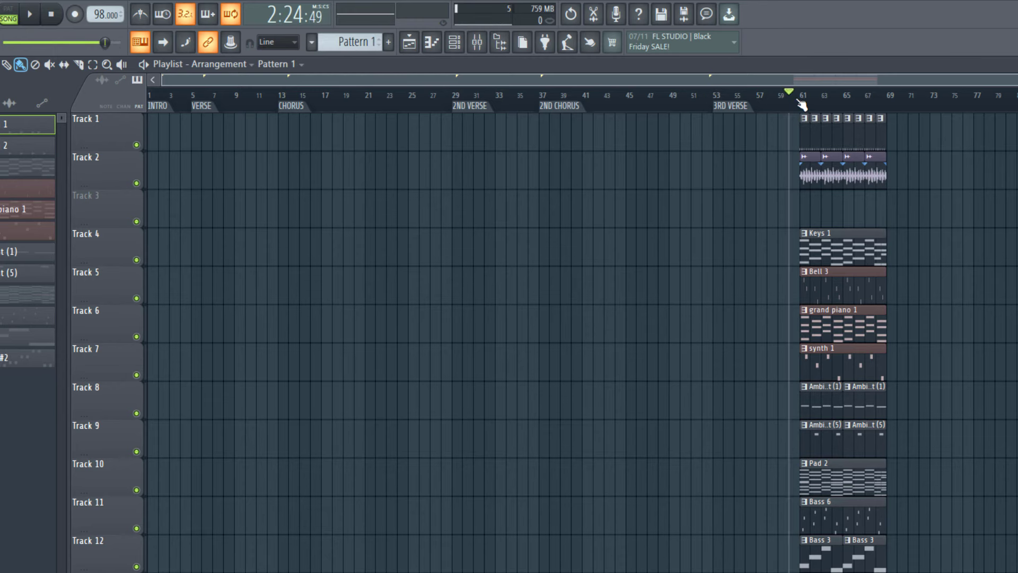
pyautogui.click(803, 104)
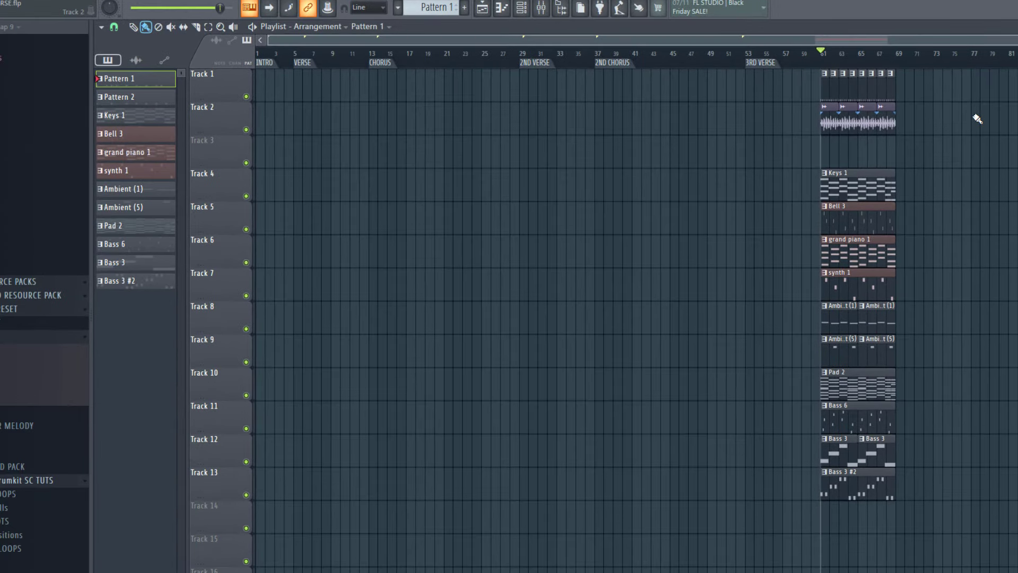
pyautogui.moveTo(965, 152); pyautogui.dragTo(859, 211)
pyautogui.moveTo(872, 154); pyautogui.dragTo(875, 158)
pyautogui.moveTo(907, 70); pyautogui.dragTo(701, 525)
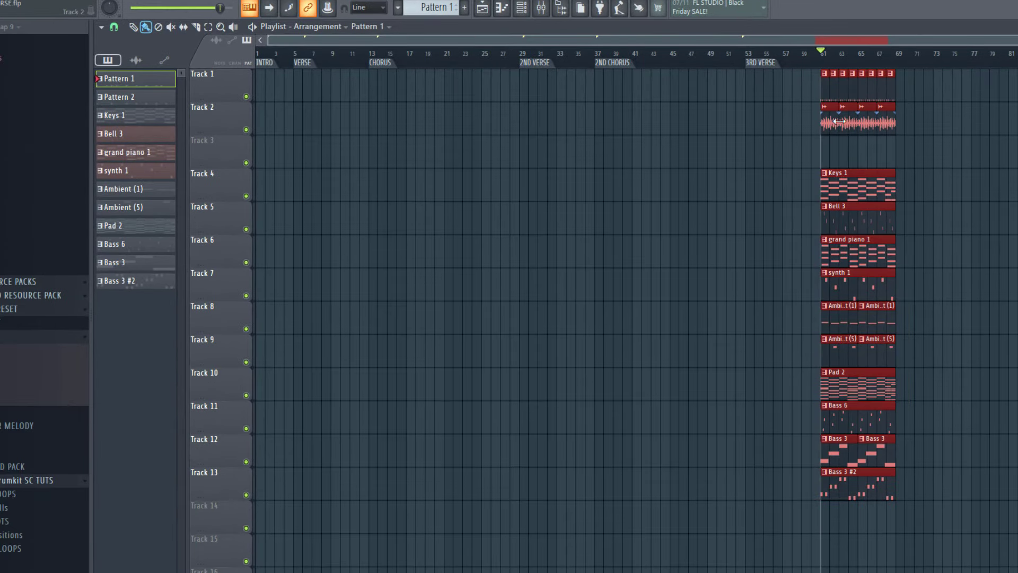
pyautogui.moveTo(838, 122); pyautogui.dragTo(725, 121)
pyautogui.moveTo(852, 63); pyautogui.dragTo(908, 67)
pyautogui.moveTo(814, 59); pyautogui.dragTo(976, 74)
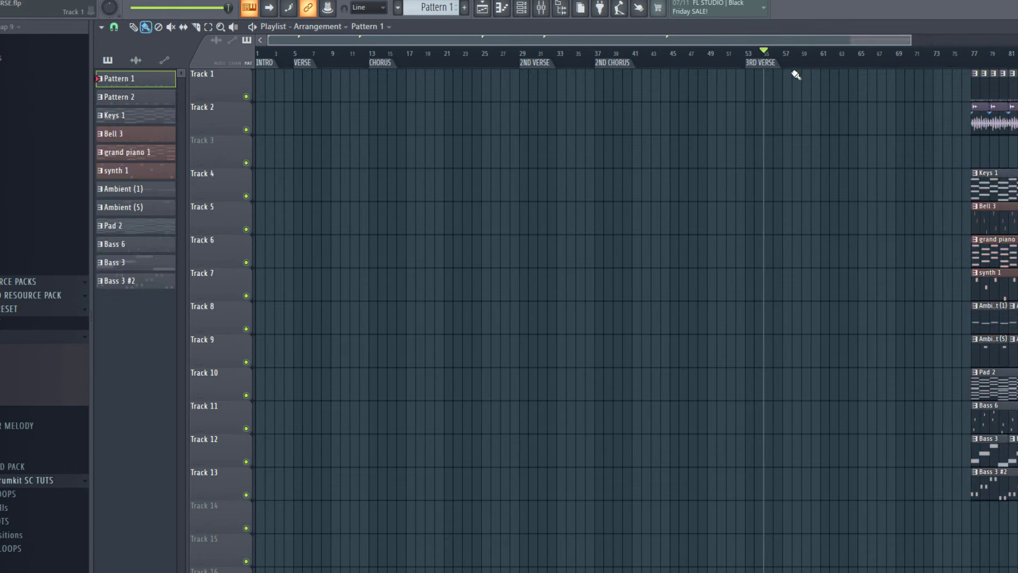
# Add a time marker named OUTRO at bar 61 of the playlist.
pyautogui.scroll(3, 796, 74)
pyautogui.moveTo(715, 58); pyautogui.dragTo(851, 58)
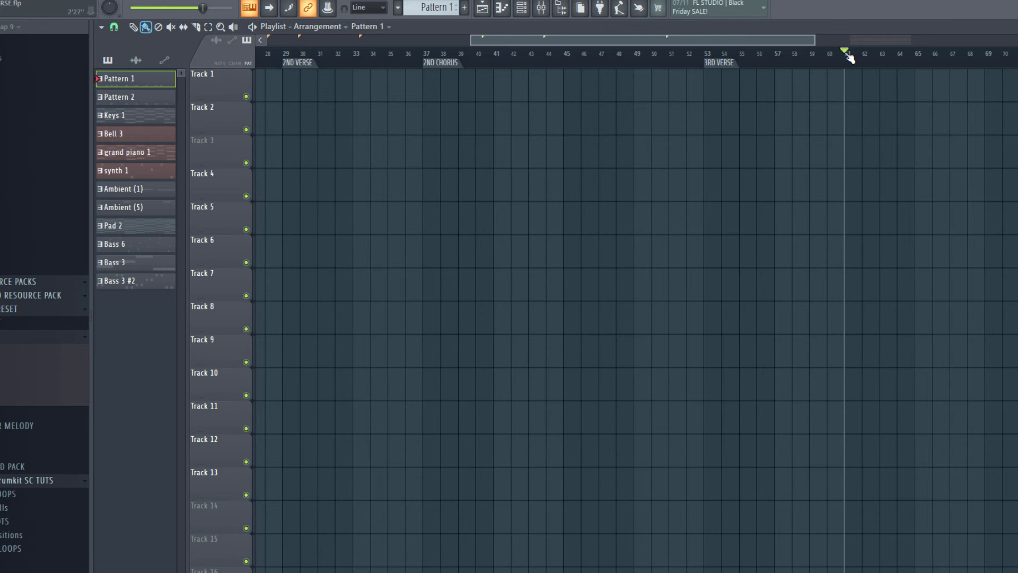
pyautogui.hotkey('alt', 't')
pyautogui.write('OUITR')
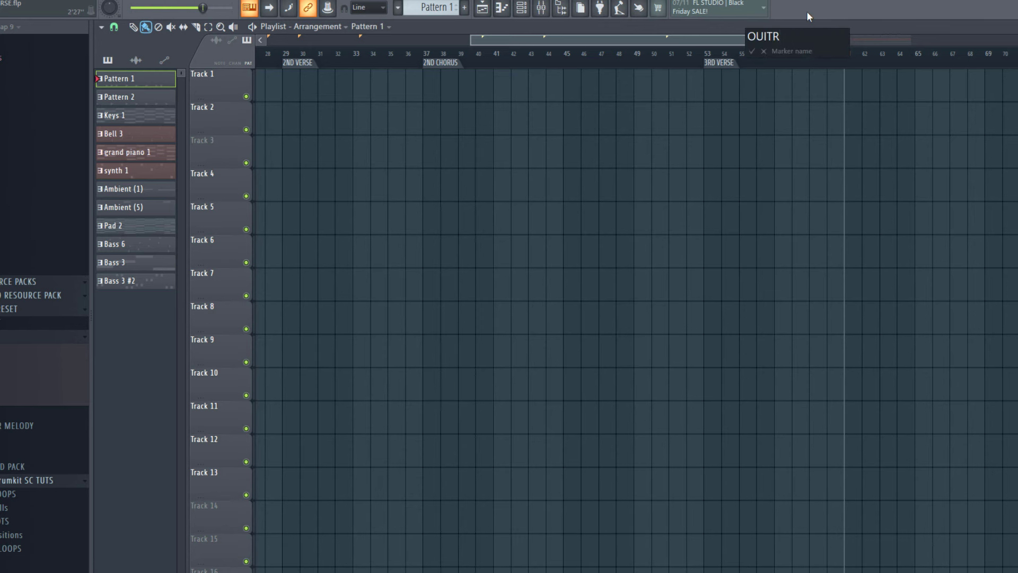
pyautogui.press('BackSpace')
pyautogui.press('BackSpace')
pyautogui.press('BackSpace')
pyautogui.write('TRO')
pyautogui.press('Return')
pyautogui.scroll(-2, 845, 84)
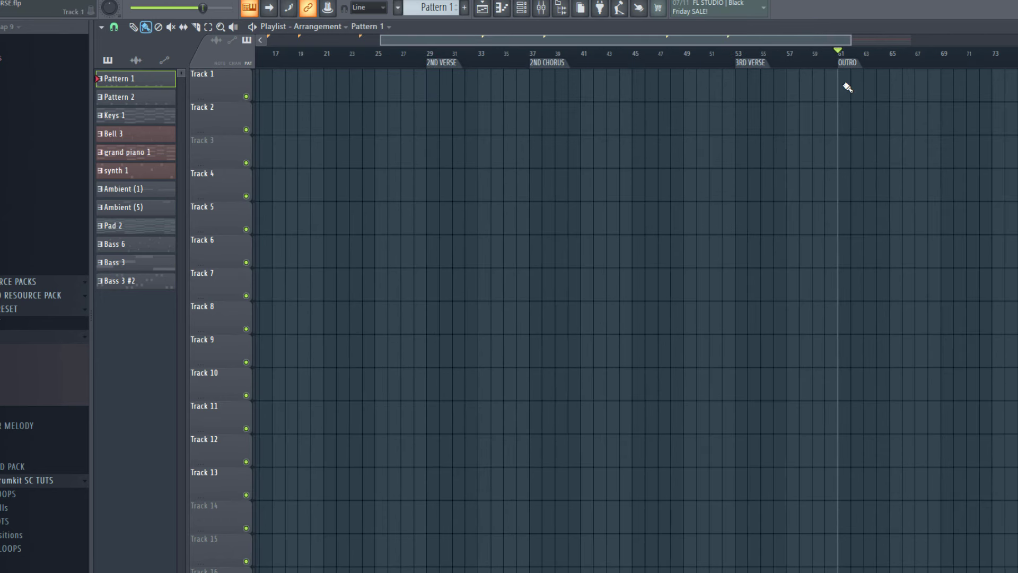
# Add a time marker named END at bar 65 of the playlist.
pyautogui.click(896, 65)
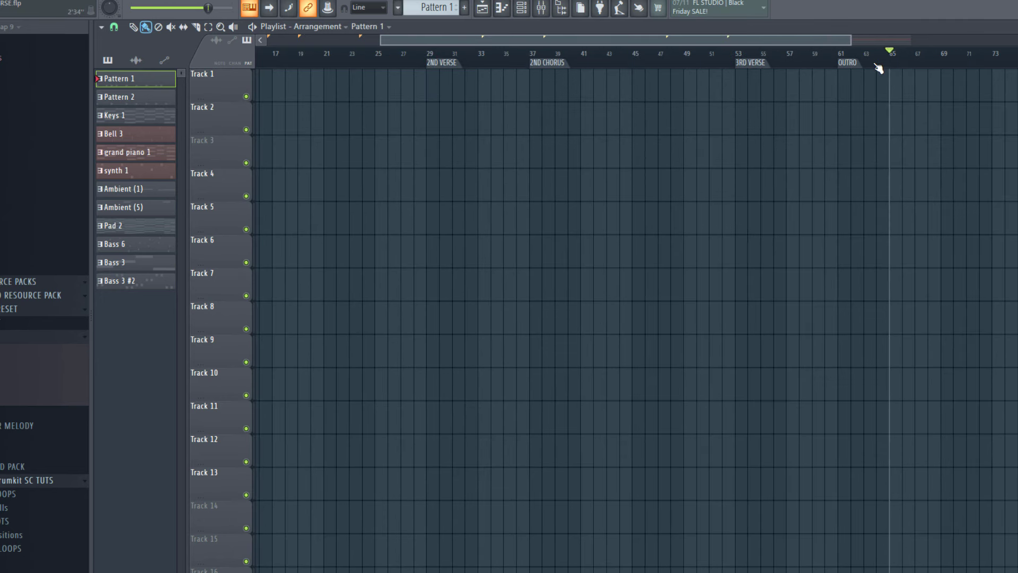
pyautogui.hotkey('alt', 't')
pyautogui.write('E')
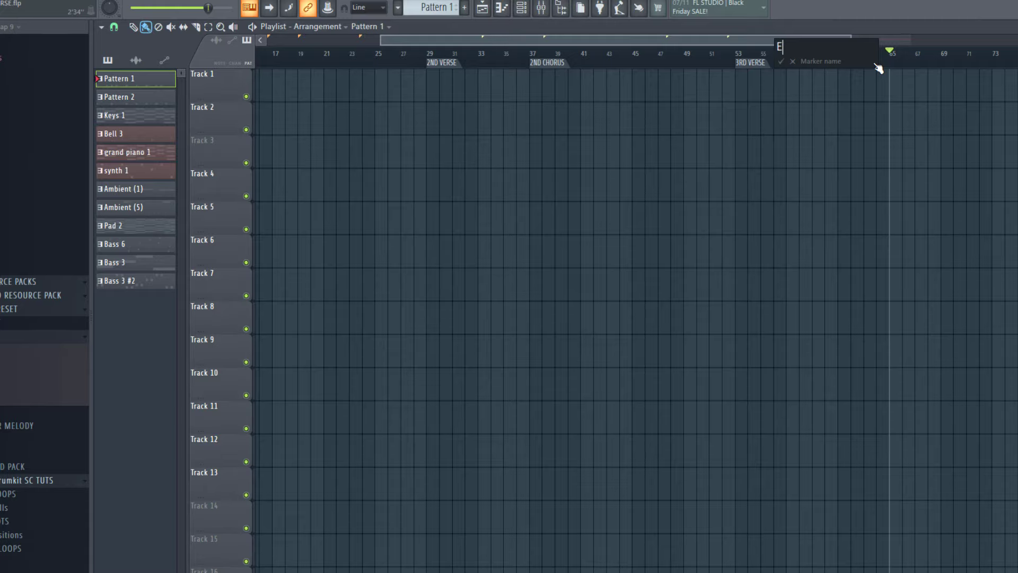
pyautogui.write('ND')
pyautogui.press('Return')
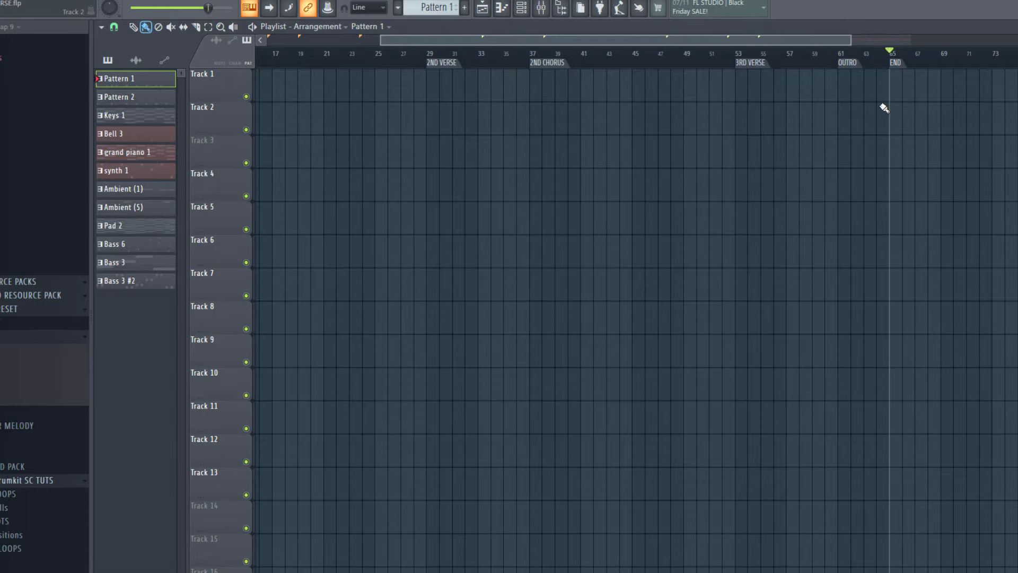
pyautogui.scroll(-2, 881, 112)
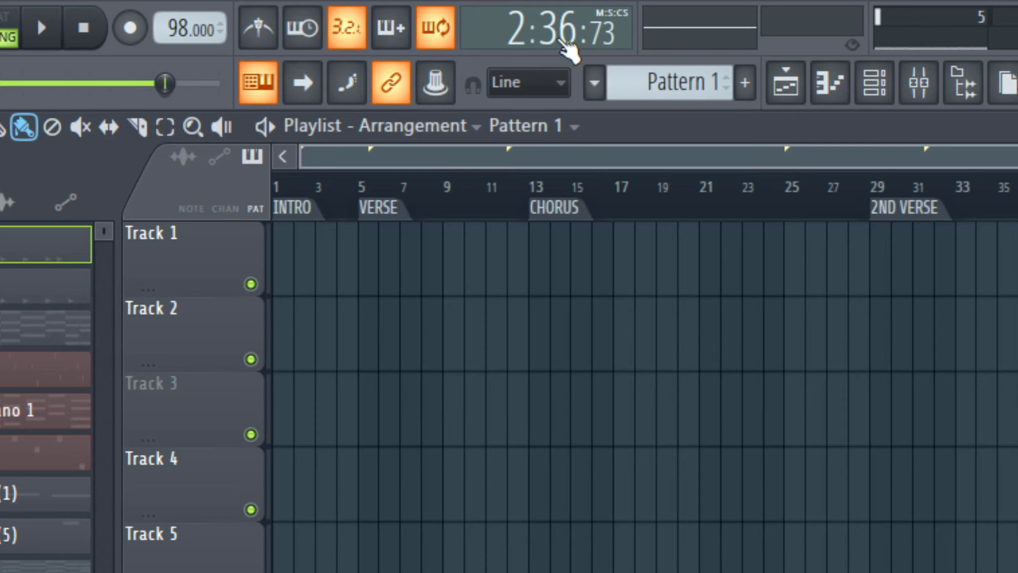
# Check the song's length at the END marker and the time display's mode options.
pyautogui.click(565, 45)
pyautogui.click(564, 46)
pyautogui.rightClick(555, 45)
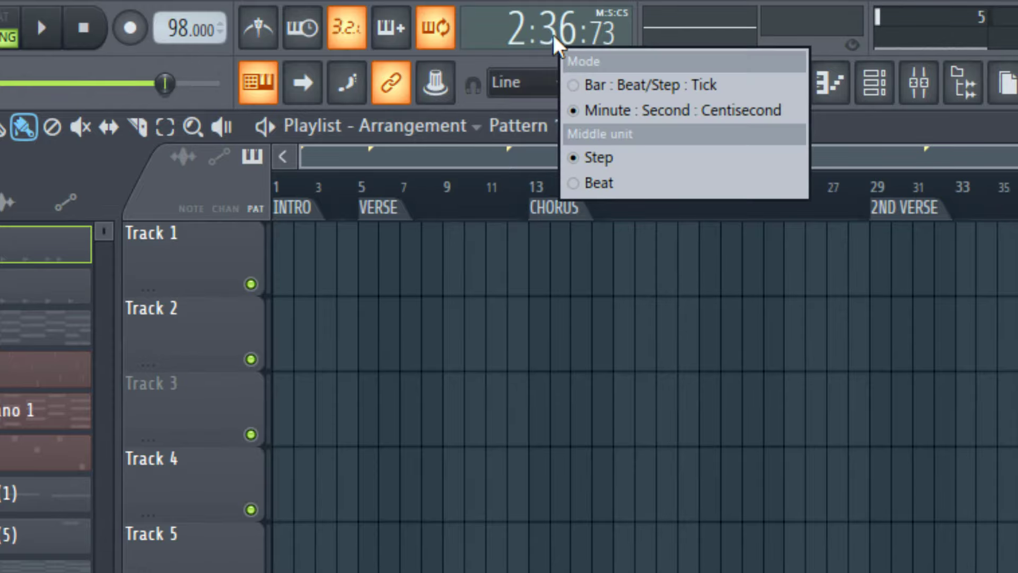
pyautogui.click(374, 183)
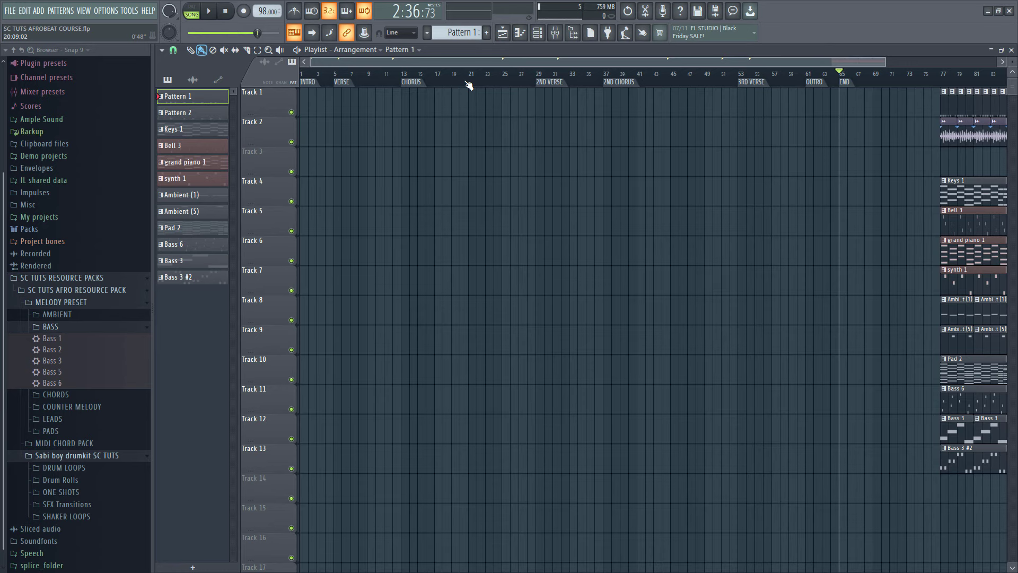
# Return the playhead to the song start and copy the Track 1 and Track 2 drum clips to bar 1.
pyautogui.scroll(-1, 469, 85)
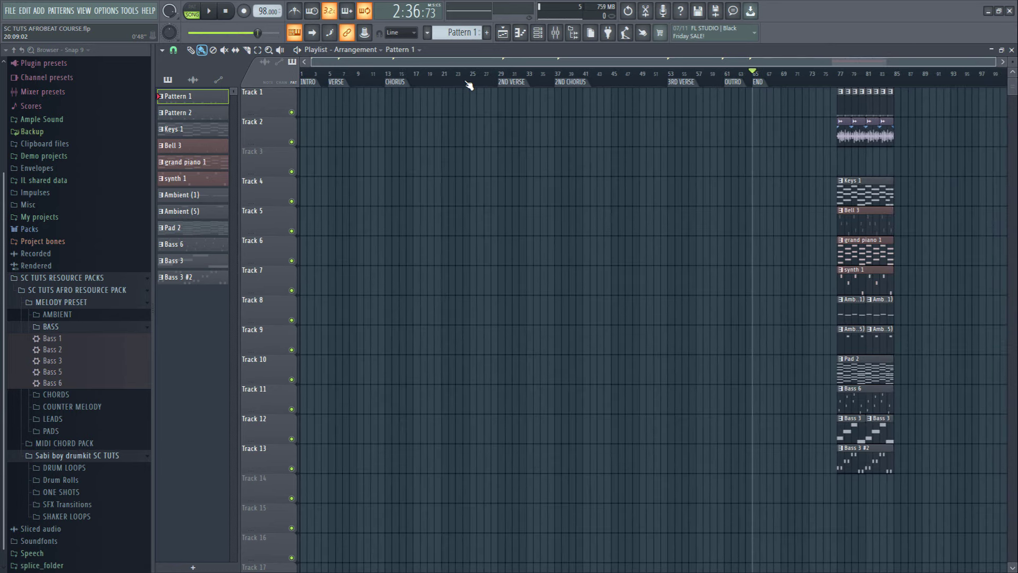
pyautogui.moveTo(307, 75); pyautogui.dragTo(251, 89)
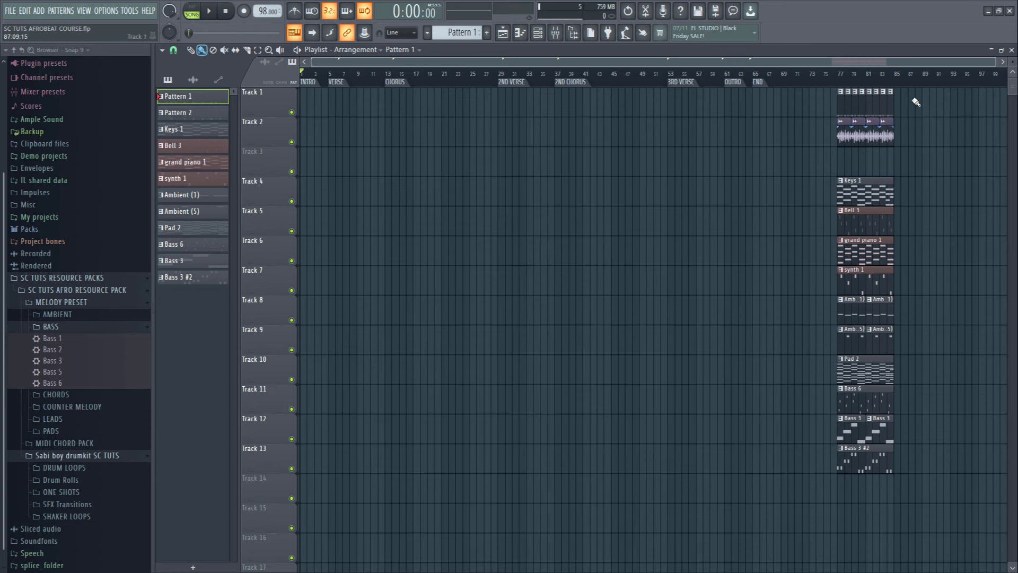
pyautogui.moveTo(925, 97); pyautogui.dragTo(724, 160)
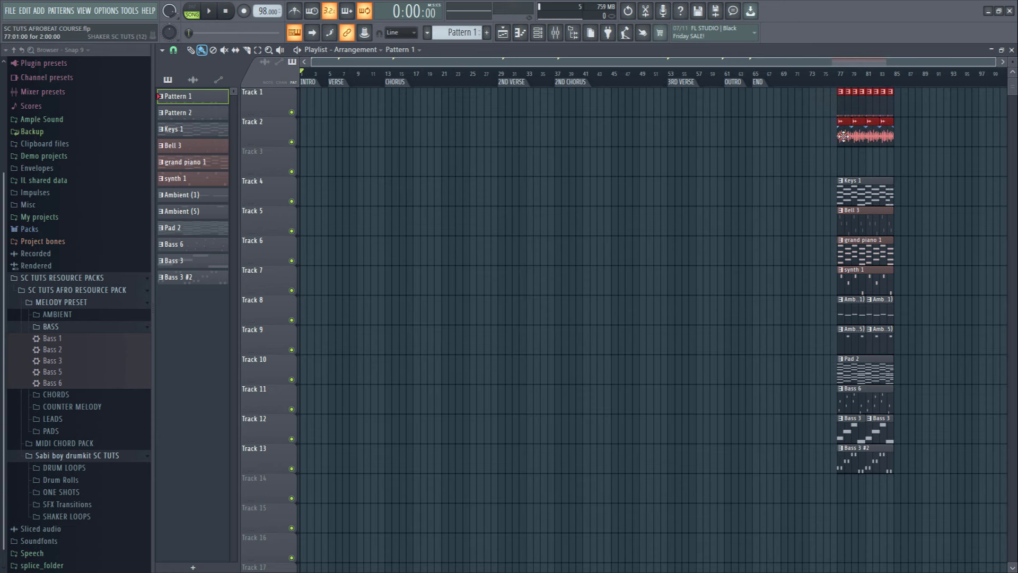
pyautogui.moveTo(843, 136); pyautogui.dragTo(204, 189)
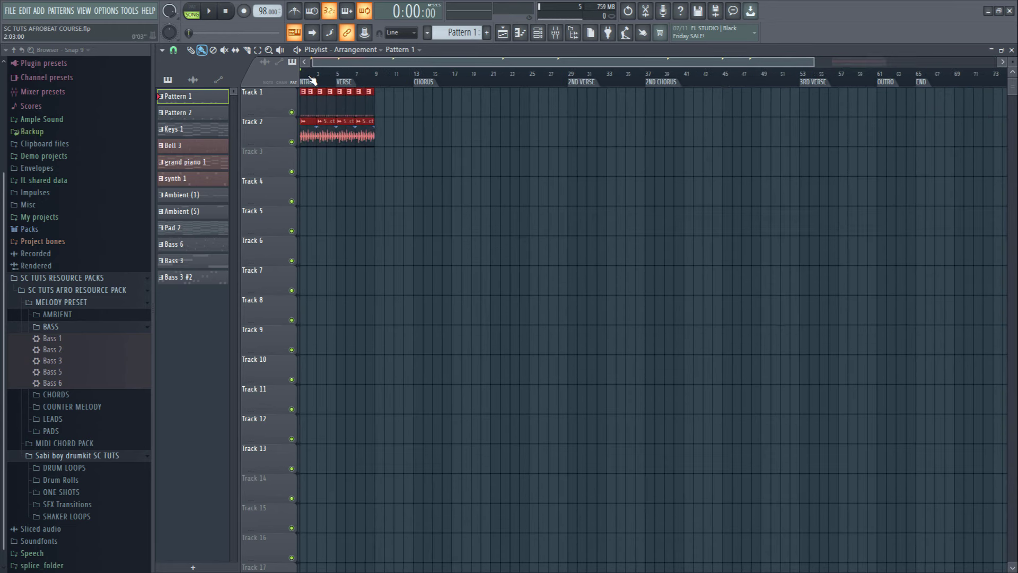
# Repeat the copied drum clips on Tracks 1 and 2 up to the END marker, deleting the surplus repeat beyond it.
pyautogui.hotkey('ctrl', 'b')
pyautogui.hotkey('ctrl', 'b')
pyautogui.hotkey('ctrl', 'b')
pyautogui.hotkey('ctrl', 'b')
pyautogui.hotkey('ctrl', 'b')
pyautogui.hotkey('ctrl', 'b')
pyautogui.hotkey('ctrl', 'b')
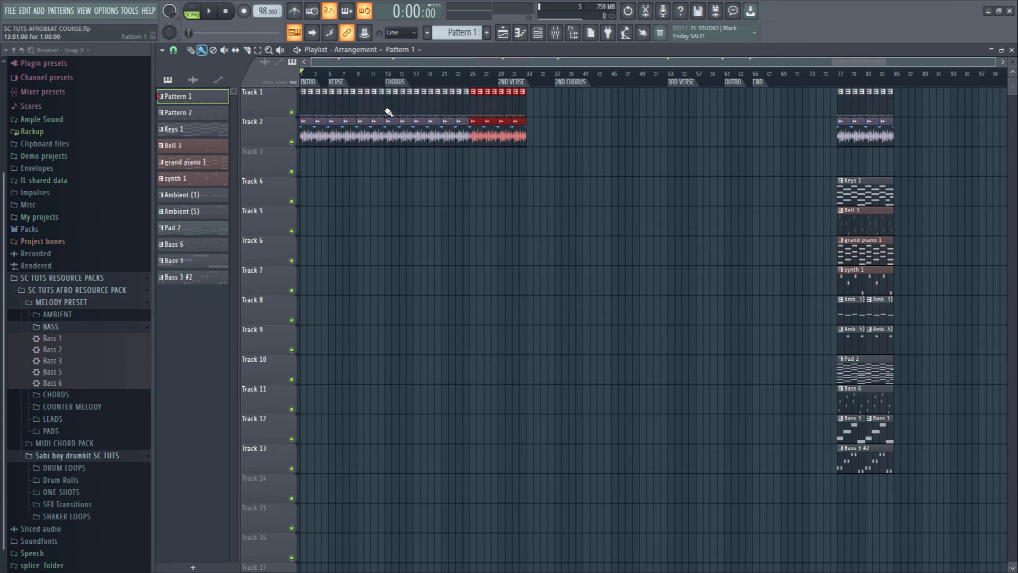
pyautogui.hotkey('ctrl', 'b')
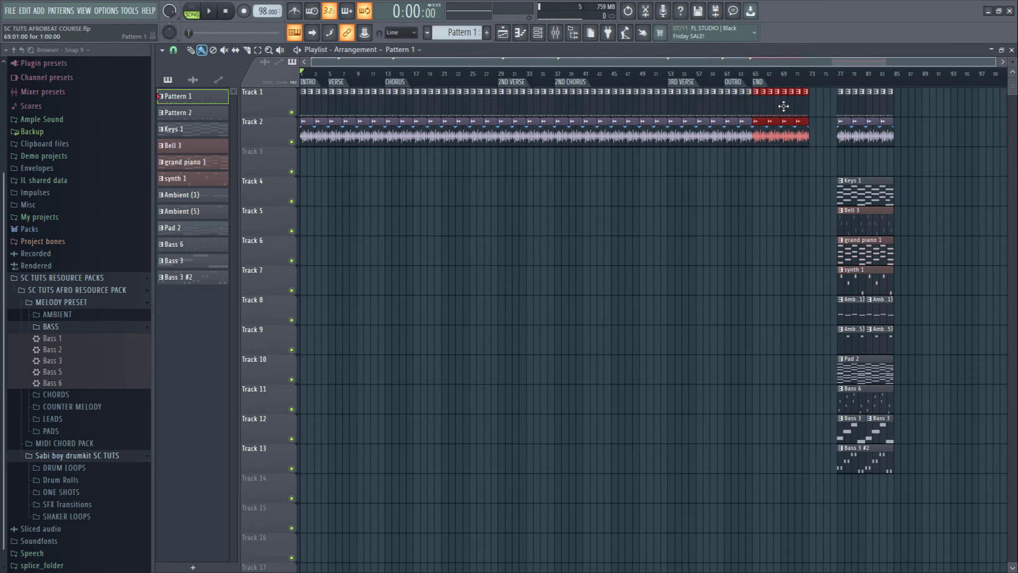
pyautogui.press('Delete')
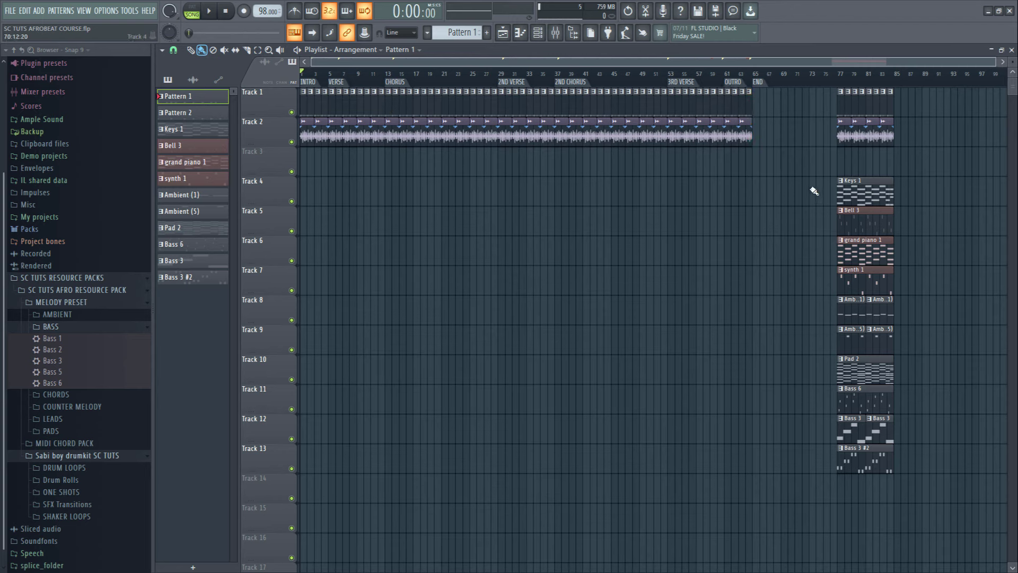
# Copy the Keys 1 clip to bar 1 on Track 4 and repeat it up to the END marker.
pyautogui.moveTo(865, 190); pyautogui.dragTo(147, 202)
pyautogui.hotkey('ctrl', 'b')
pyautogui.hotkey('ctrl', 'b')
pyautogui.hotkey('ctrl', 'b')
pyautogui.hotkey('ctrl', 'b')
pyautogui.hotkey('ctrl', 'b')
pyautogui.hotkey('ctrl', 'b')
pyautogui.hotkey('ctrl', 'b')
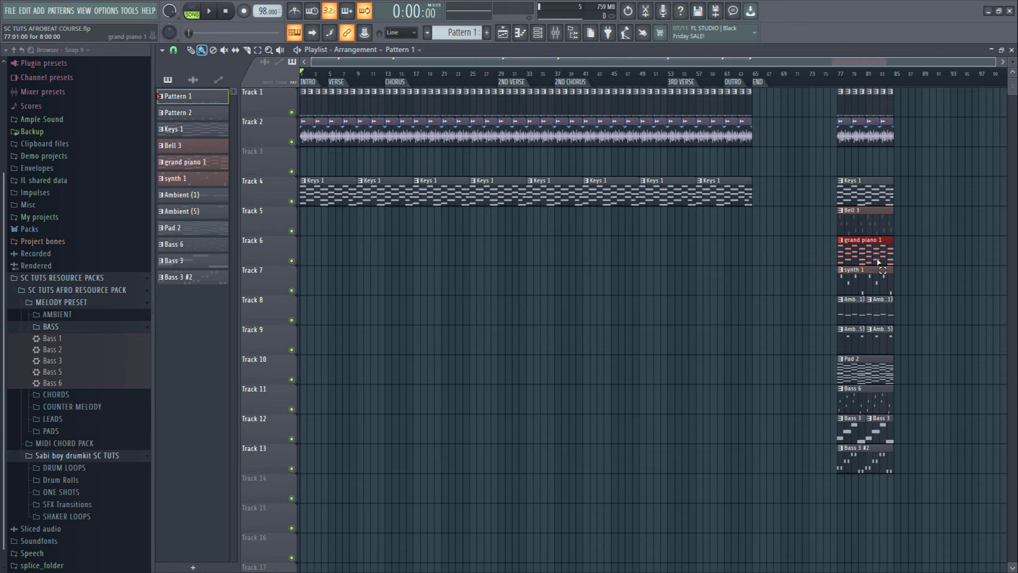
# Fill the CHORUS and 2ND CHORUS sections on Track 6 with two grand piano 1 clips each, starting at bars 13 and 37.
pyautogui.moveTo(879, 262); pyautogui.dragTo(427, 262)
pyautogui.hotkey('ctrl', 'b')
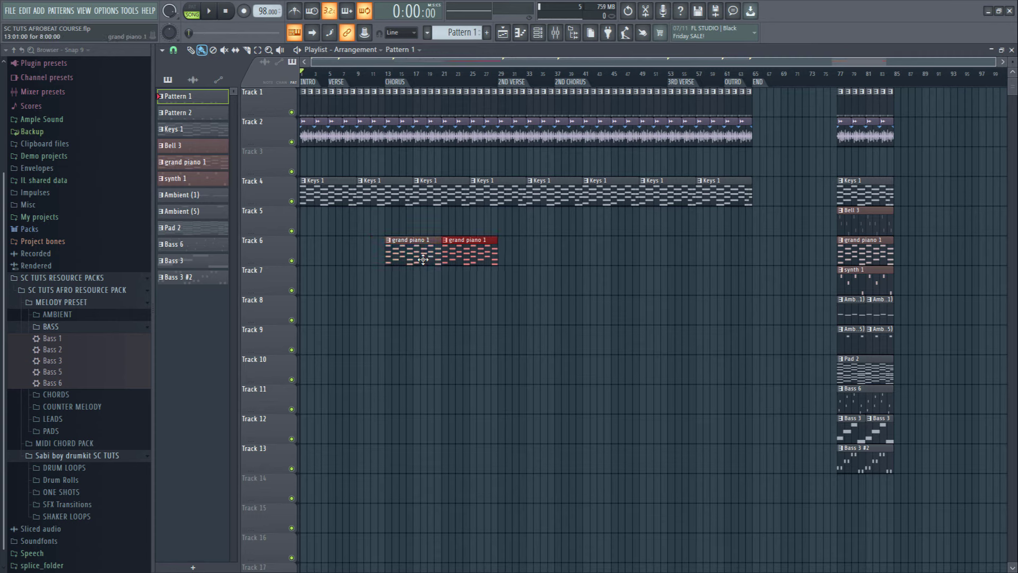
pyautogui.moveTo(518, 263); pyautogui.dragTo(573, 256)
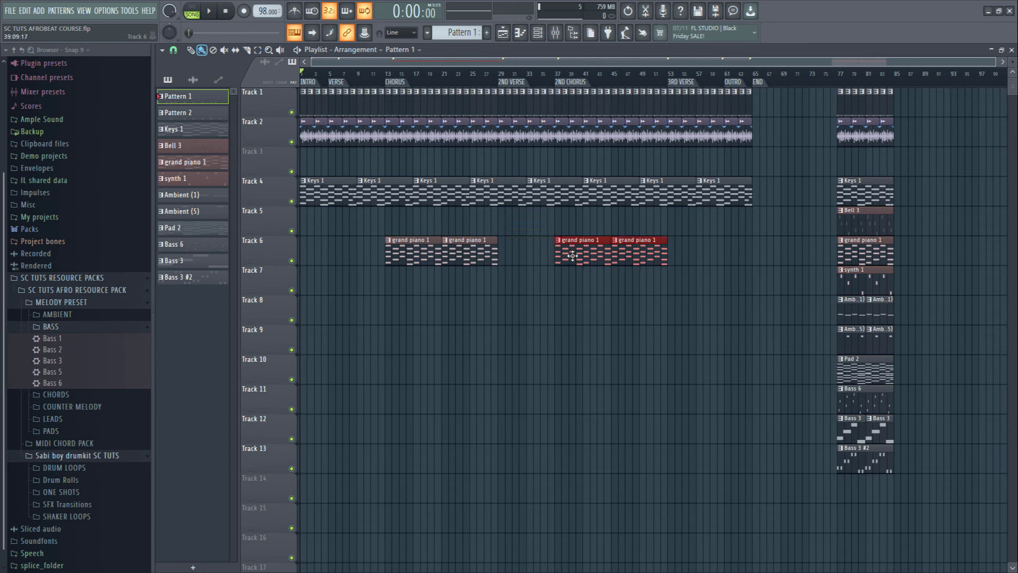
# Fill the CHORUS and 2ND CHORUS sections on Track 7 with two synth 1 clips each, starting at bars 13 and 37.
pyautogui.click(846, 289)
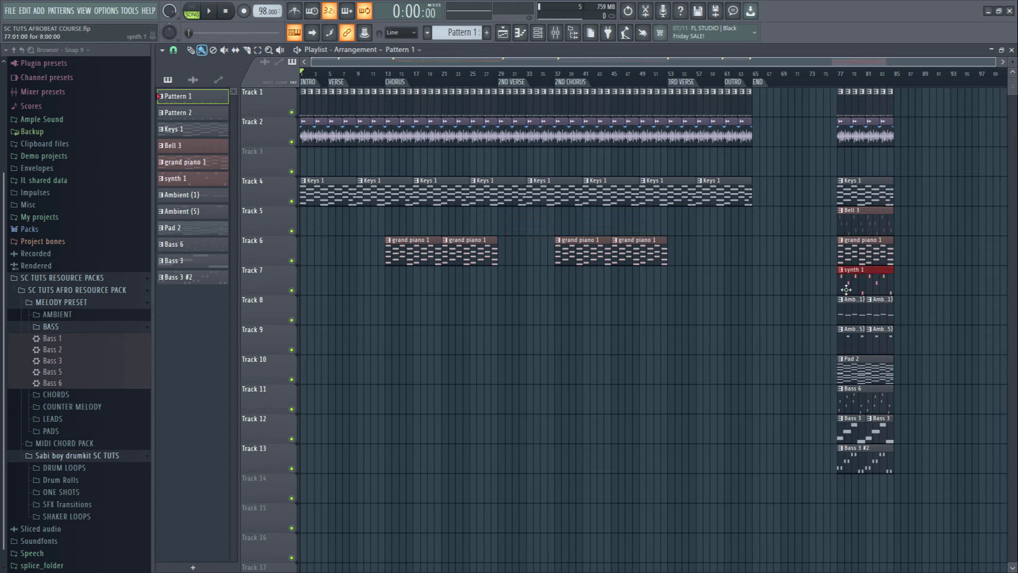
pyautogui.moveTo(842, 286); pyautogui.dragTo(382, 308)
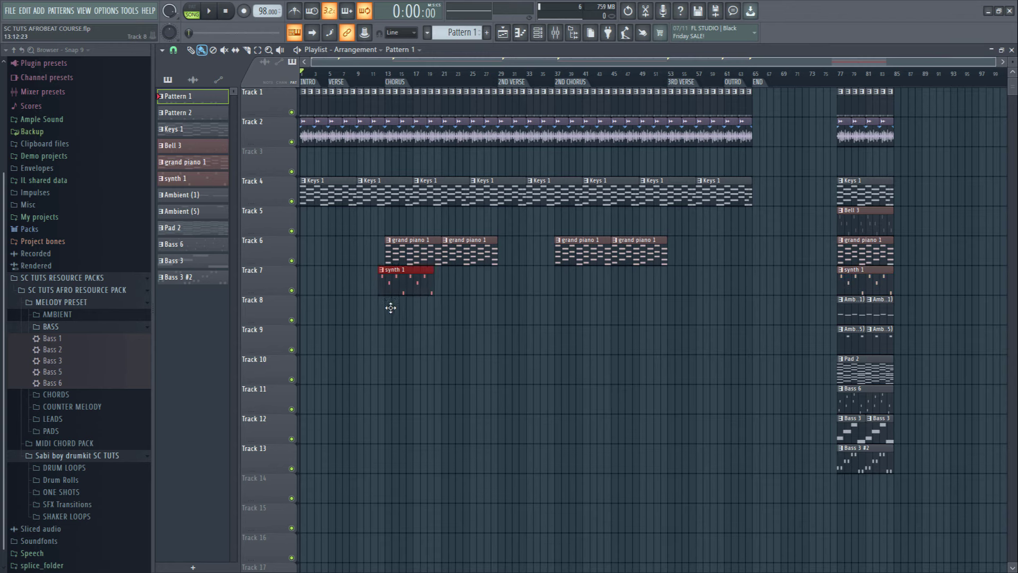
pyautogui.hotkey('ctrl', 'b')
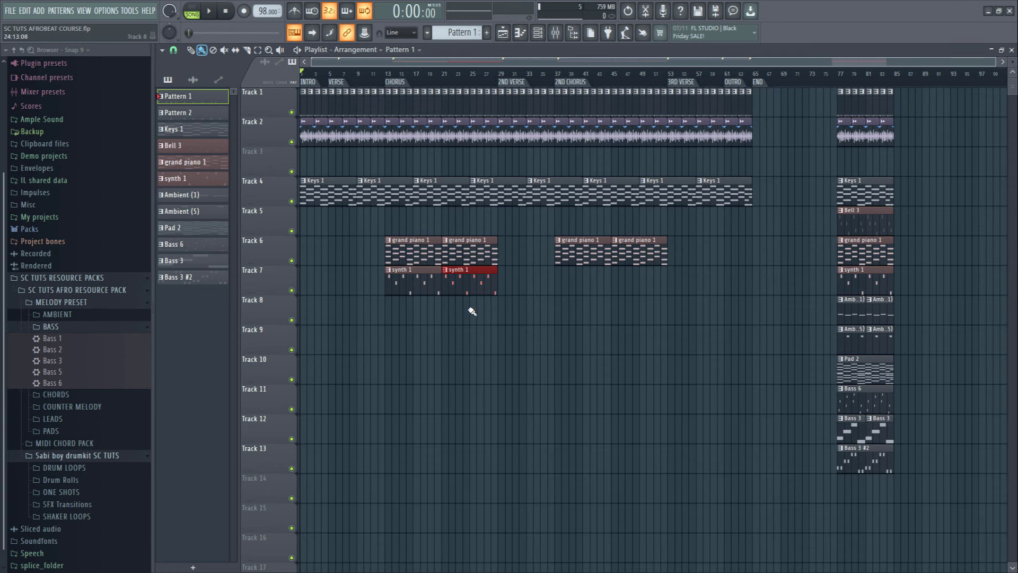
pyautogui.moveTo(472, 311); pyautogui.dragTo(575, 300)
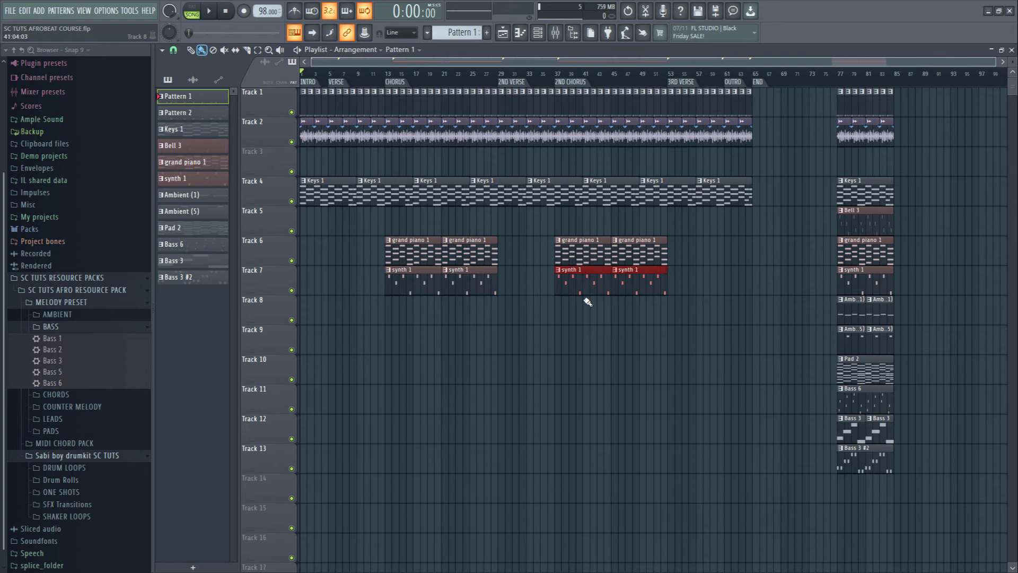
# Fill both chorus sections on Tracks 8 and 9 with repeated Ambient (1) and Ambient (5) clips, starting at bars 13 and 37.
pyautogui.moveTo(891, 300); pyautogui.dragTo(403, 309)
pyautogui.hotkey('ctrl', 'b')
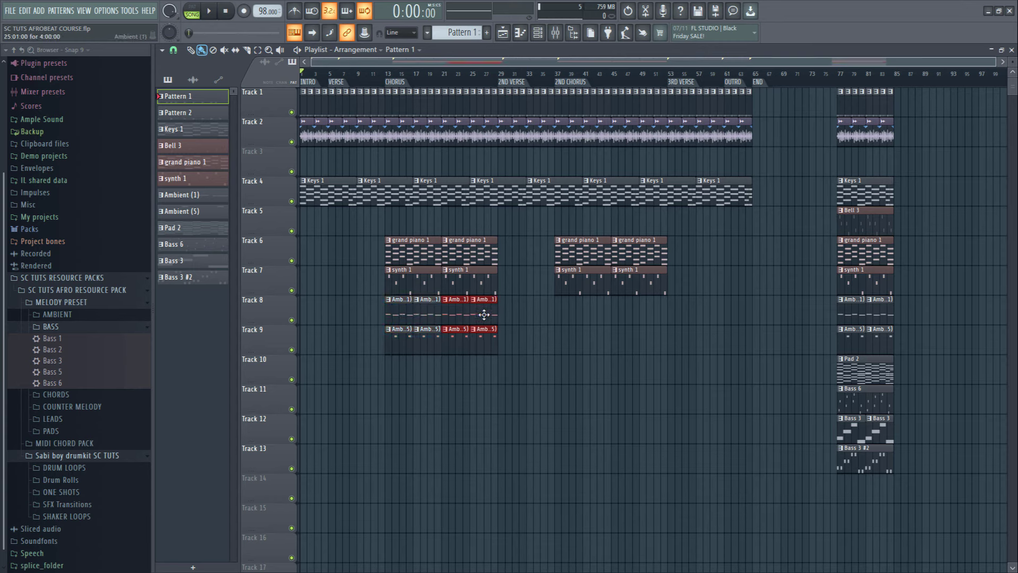
pyautogui.moveTo(514, 294); pyautogui.dragTo(340, 364)
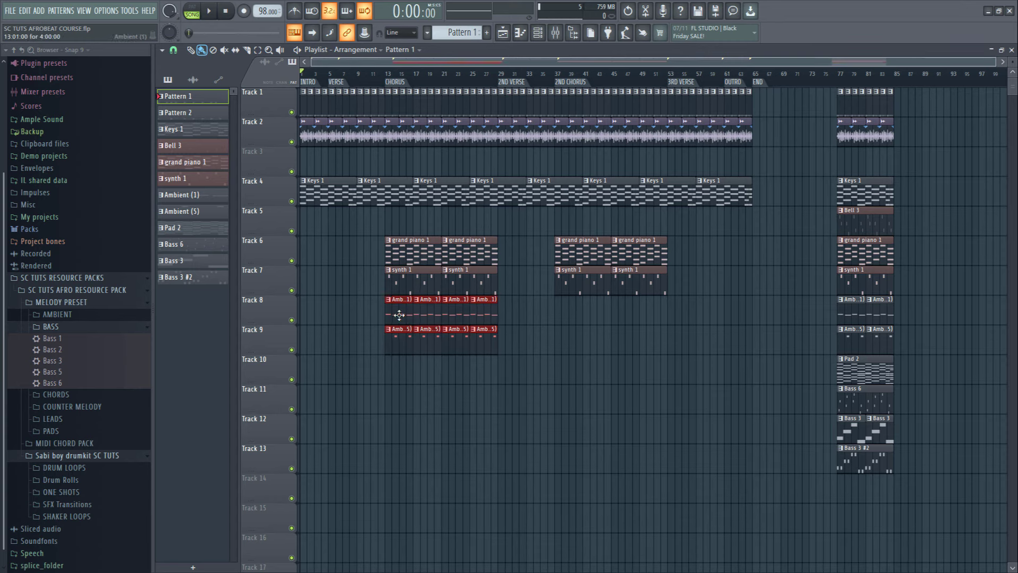
pyautogui.moveTo(399, 315); pyautogui.dragTo(567, 318)
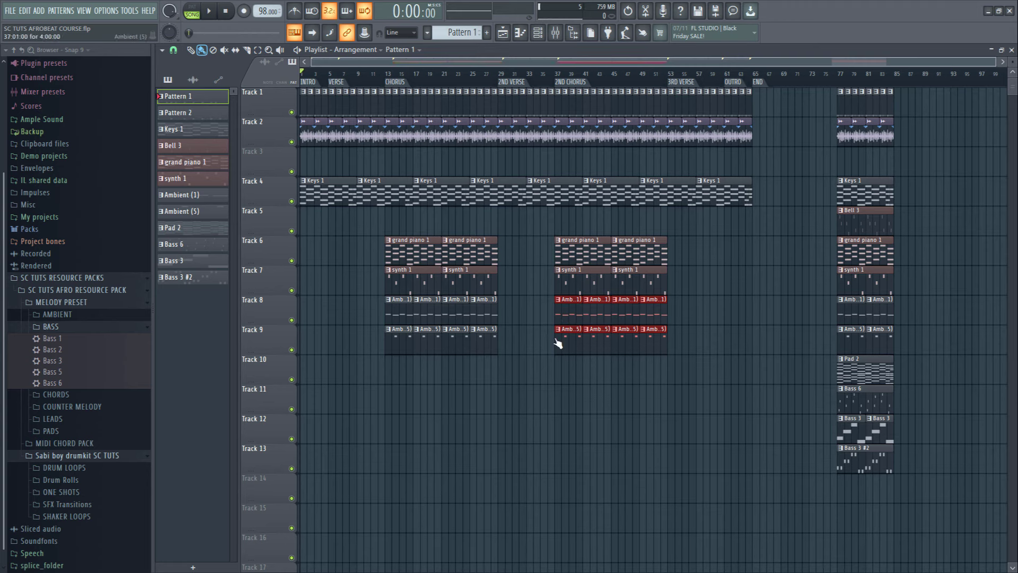
# Fill the CHORUS and 2ND CHORUS sections on Track 10 with two Pad 2 clips each, starting at bars 13 and 37.
pyautogui.click(568, 385)
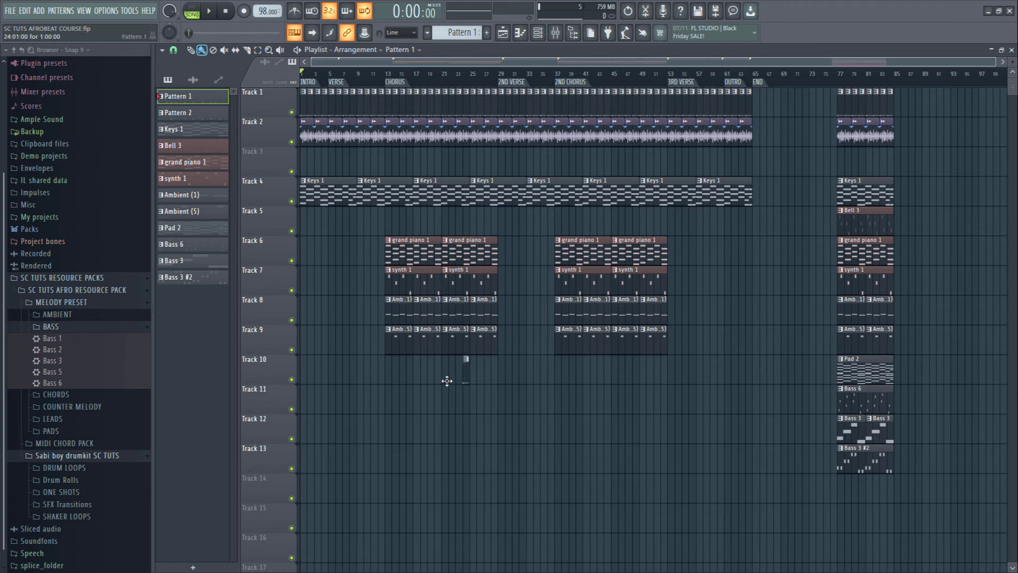
pyautogui.moveTo(860, 378); pyautogui.dragTo(409, 385)
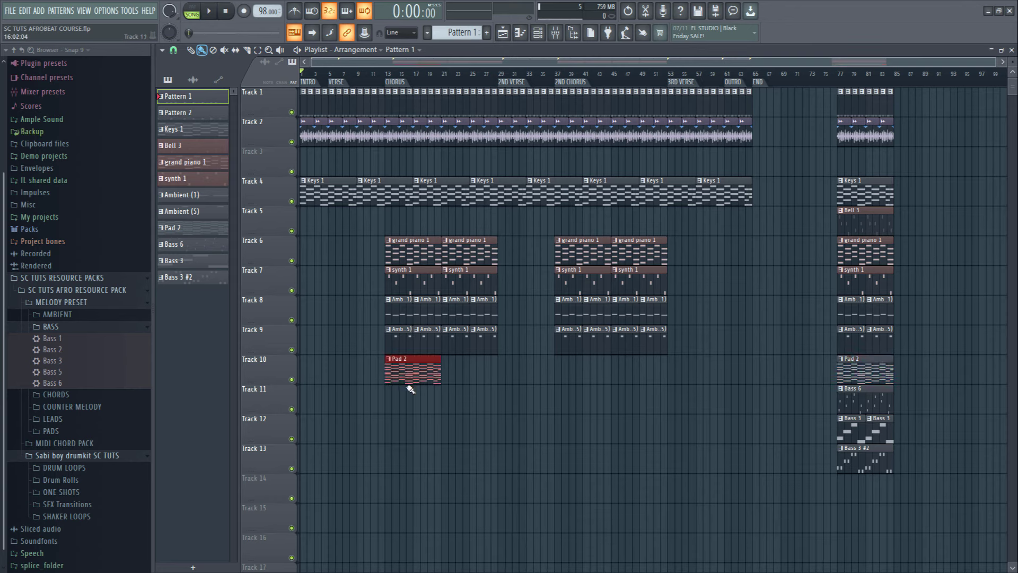
pyautogui.moveTo(473, 358); pyautogui.dragTo(320, 387)
pyautogui.hotkey('ctrl', 'b')
pyautogui.moveTo(397, 372); pyautogui.dragTo(568, 365)
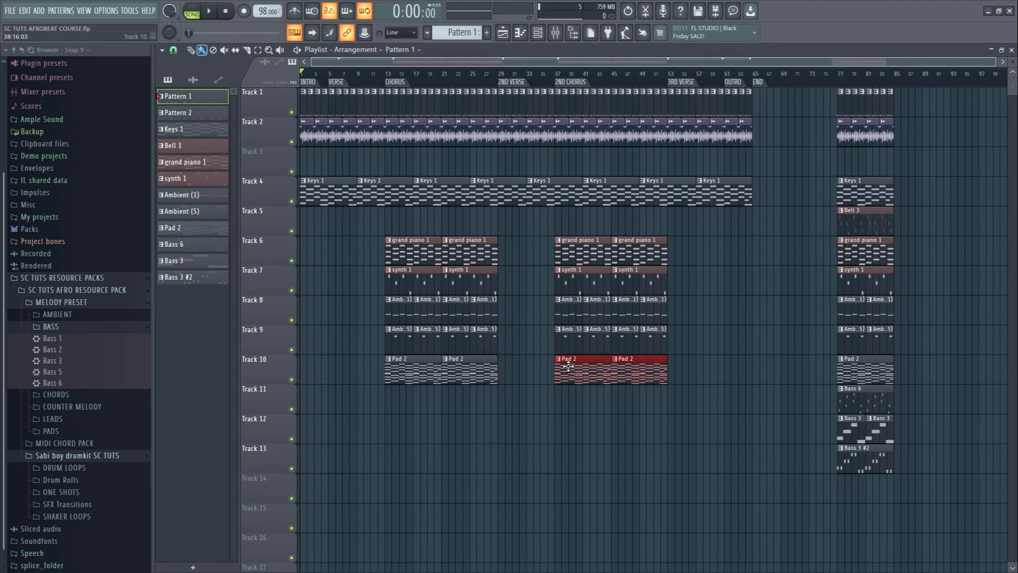
pyautogui.click(579, 459)
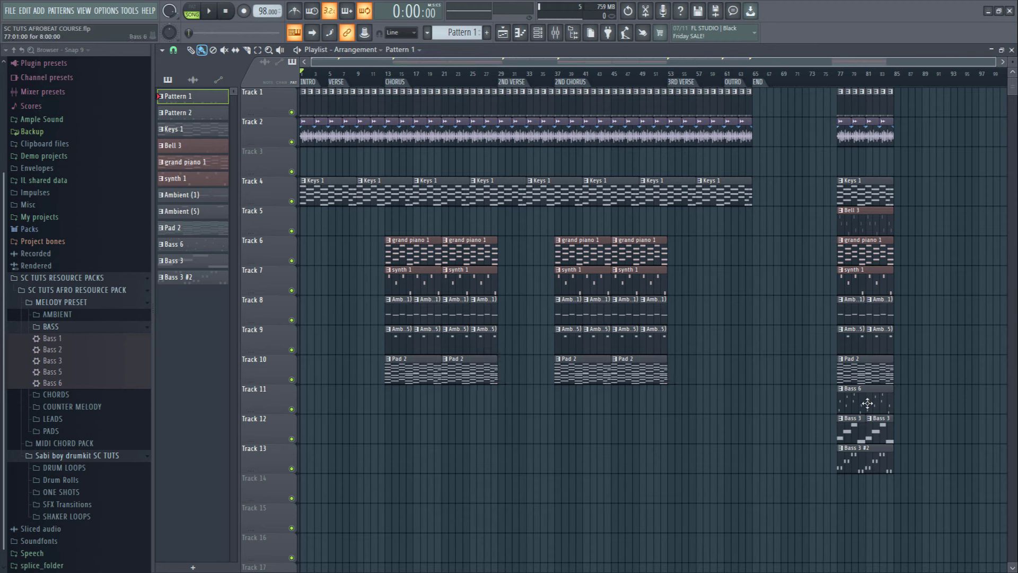
# Play the arrangement from the start to listen to the INTRO and the beginning of the VERSE.
pyautogui.moveTo(823, 404); pyautogui.dragTo(856, 503)
pyautogui.scroll(5, 317, 81)
pyautogui.press('space')
pyautogui.moveTo(321, 62); pyautogui.dragTo(275, 73)
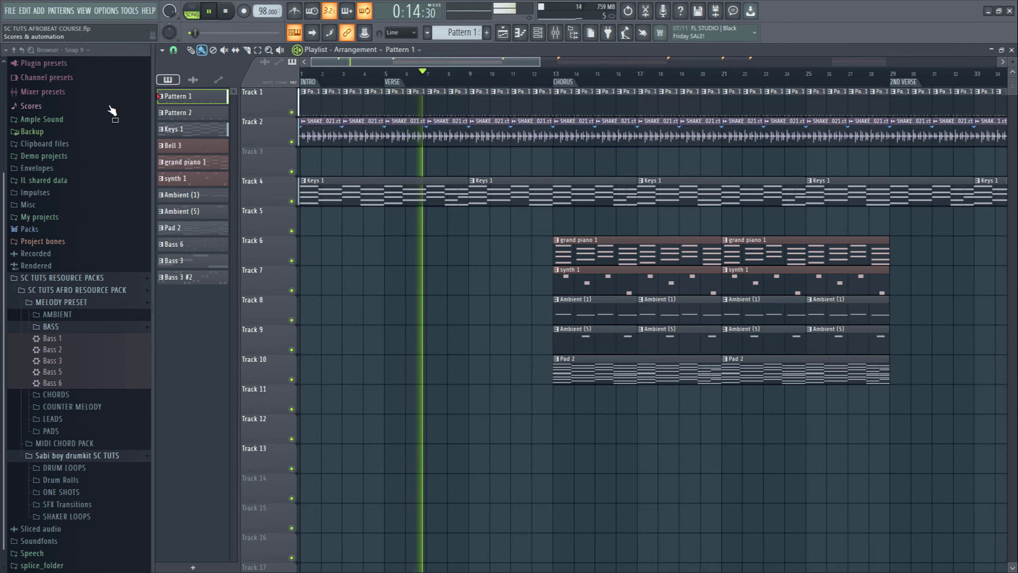
pyautogui.scroll(-2, 380, 260)
pyautogui.press('space')
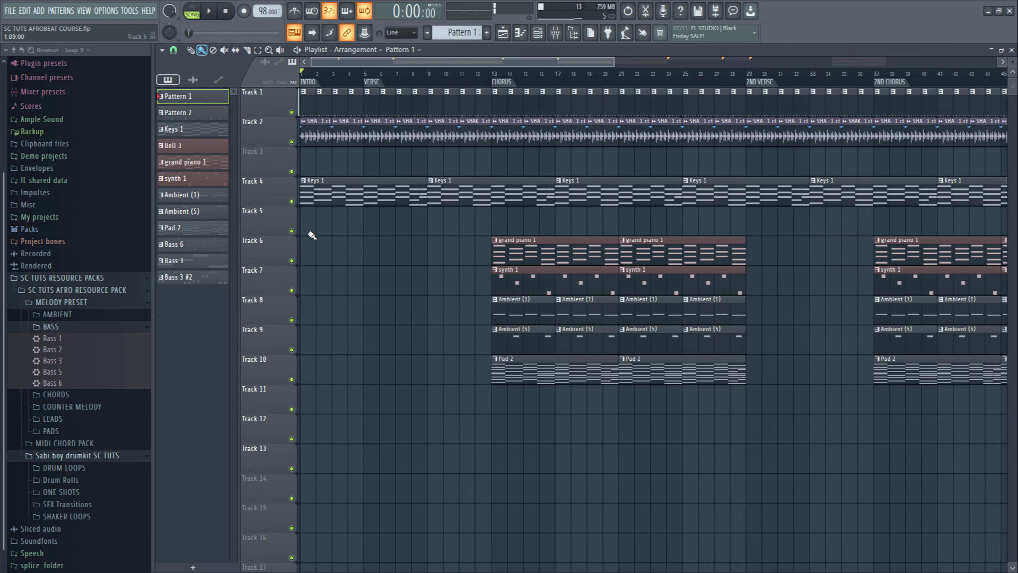
# Place a Pad 2 clip at bar 1 on Track 10, trim it to end at bar 5, and delete Track 1's INTRO clips.
pyautogui.moveTo(539, 373); pyautogui.dragTo(183, 383)
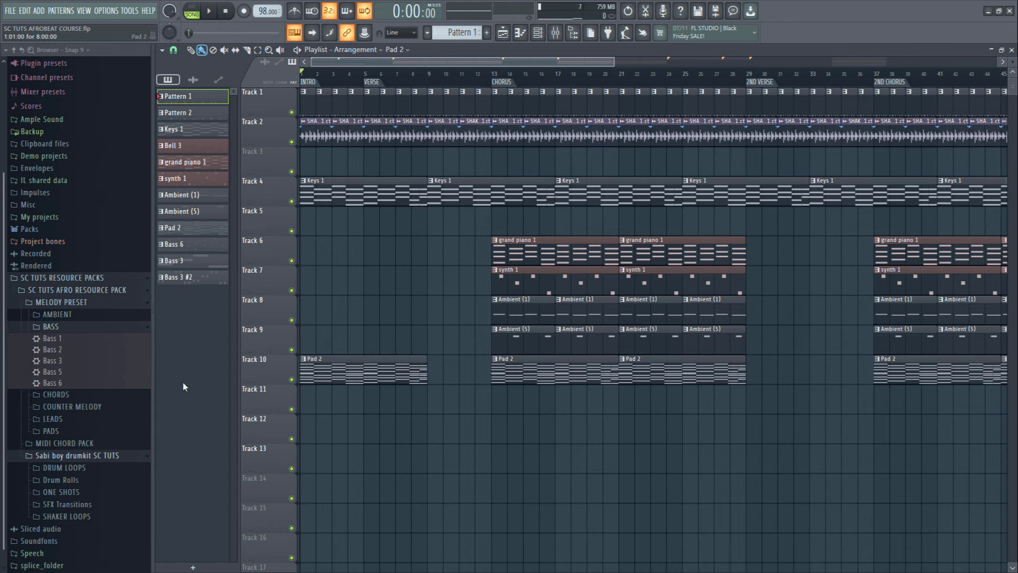
pyautogui.click(319, 382)
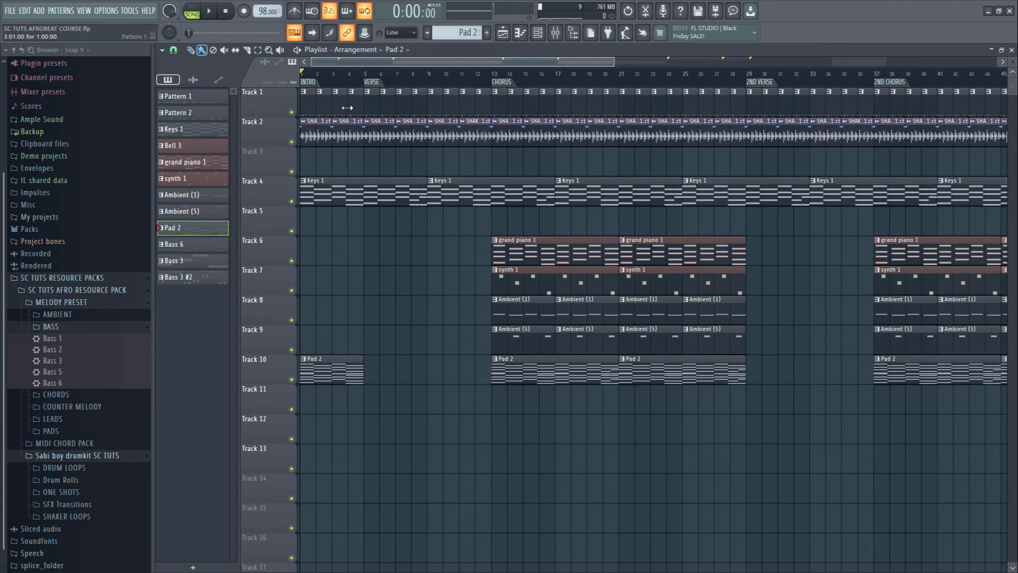
pyautogui.moveTo(353, 108); pyautogui.dragTo(309, 109)
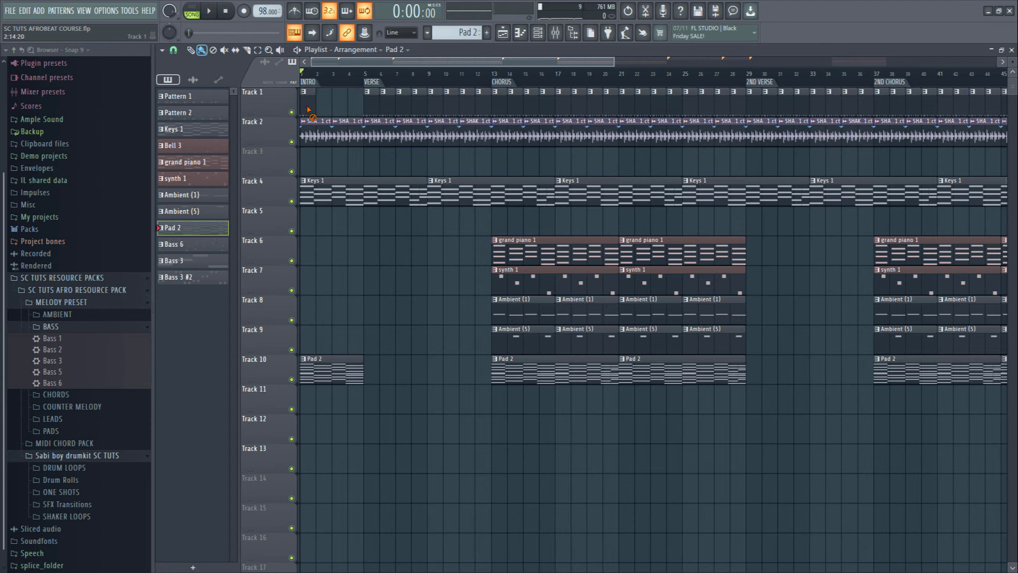
# Play the song from the start to check how the INTRO leads into the VERSE.
pyautogui.press('space')
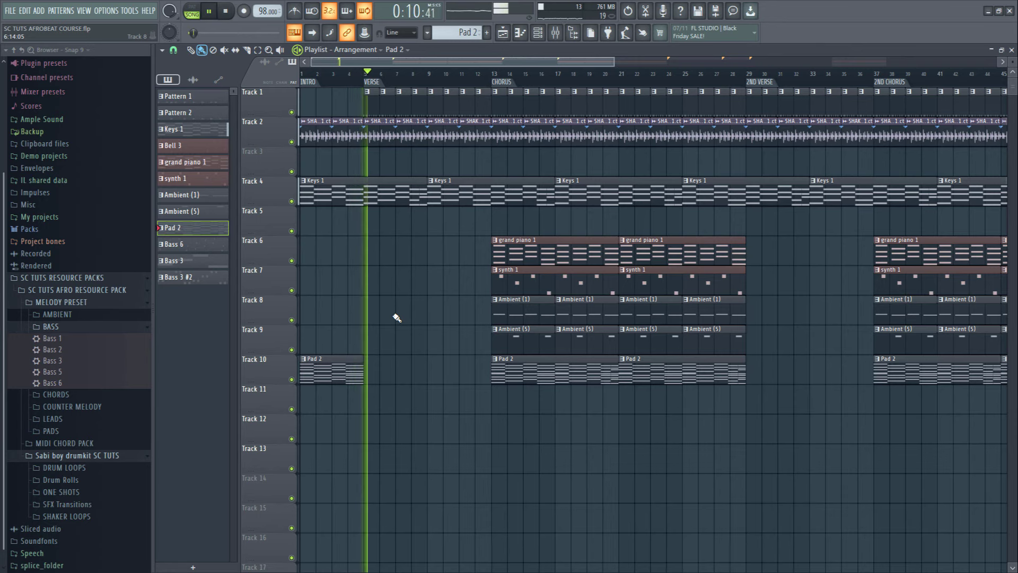
pyautogui.keyDown('ctrl'); pyautogui.scroll(4, 335, 306); pyautogui.keyUp('ctrl')
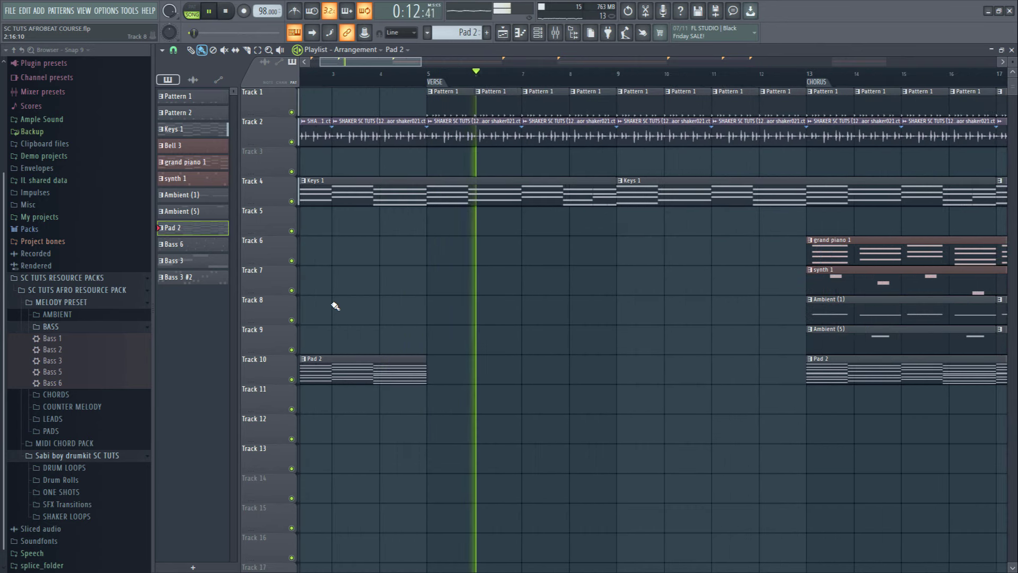
pyautogui.keyDown('ctrl'); pyautogui.scroll(-3, 335, 306); pyautogui.keyUp('ctrl')
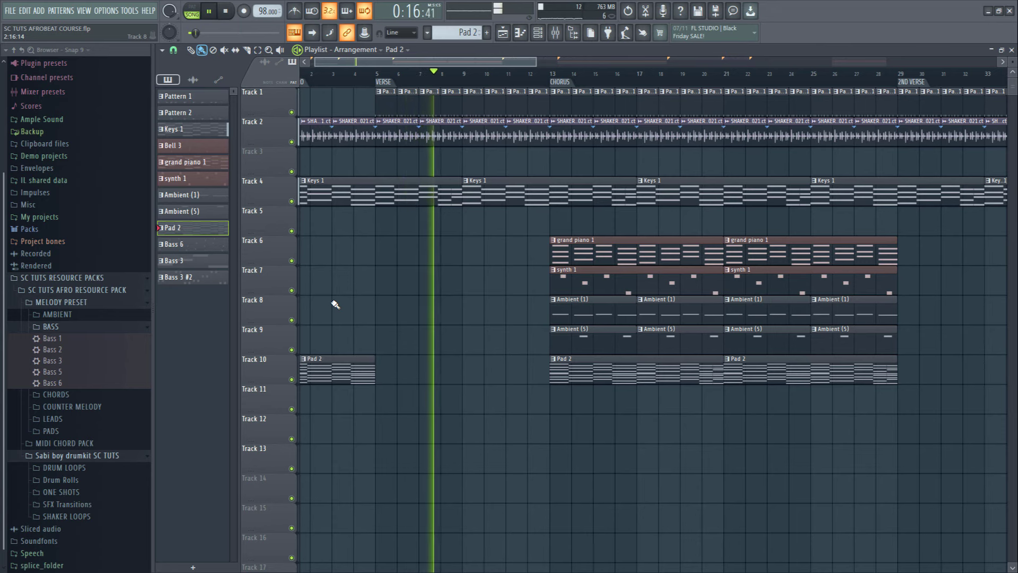
pyautogui.keyDown('ctrl'); pyautogui.scroll(-2, 335, 305); pyautogui.keyUp('ctrl')
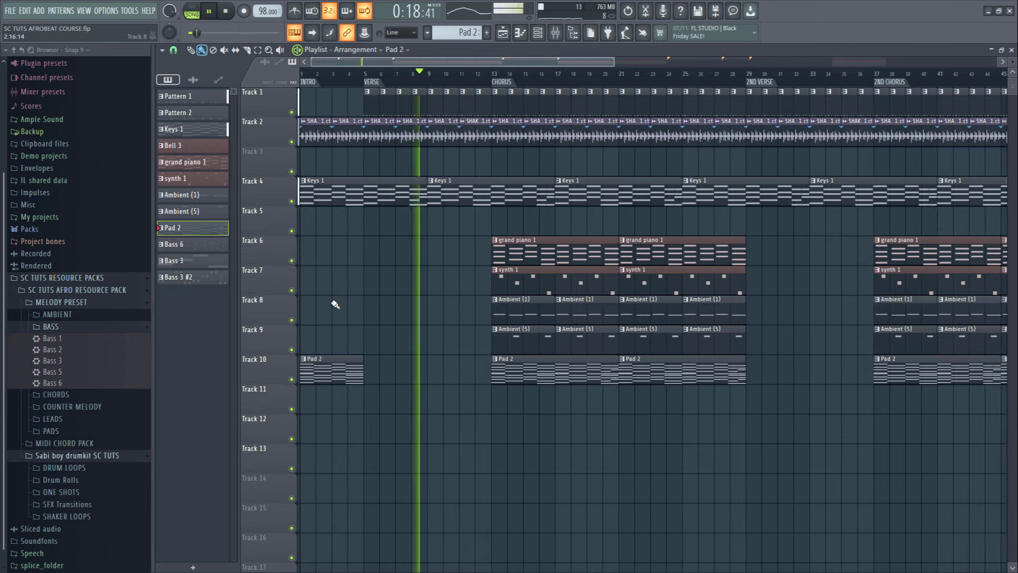
pyautogui.press('space')
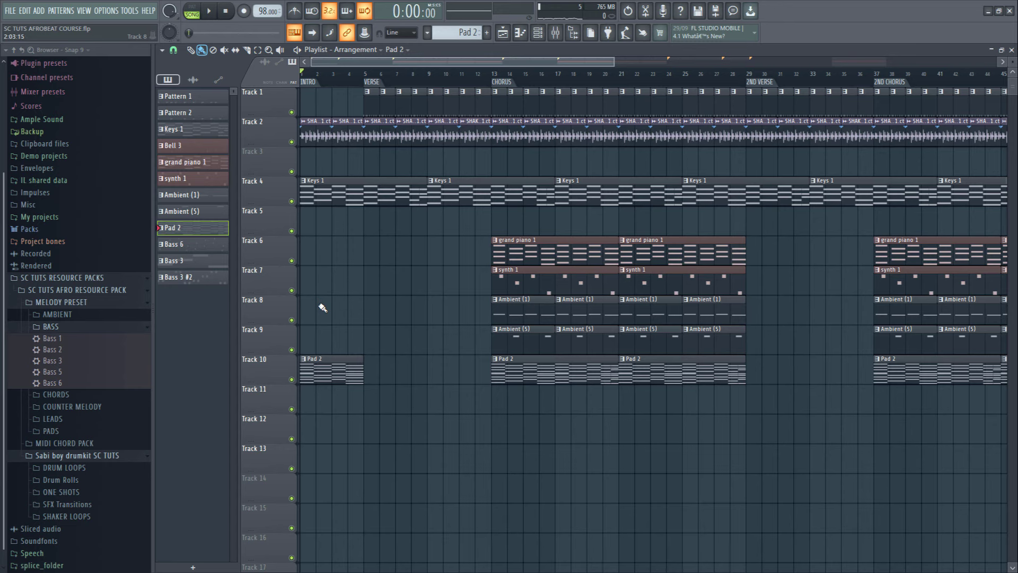
# Remove the shaker clips from the INTRO on Track 2 and play the transition into the VERSE.
pyautogui.moveTo(489, 69); pyautogui.dragTo(556, 71)
pyautogui.moveTo(548, 119); pyautogui.dragTo(570, 143)
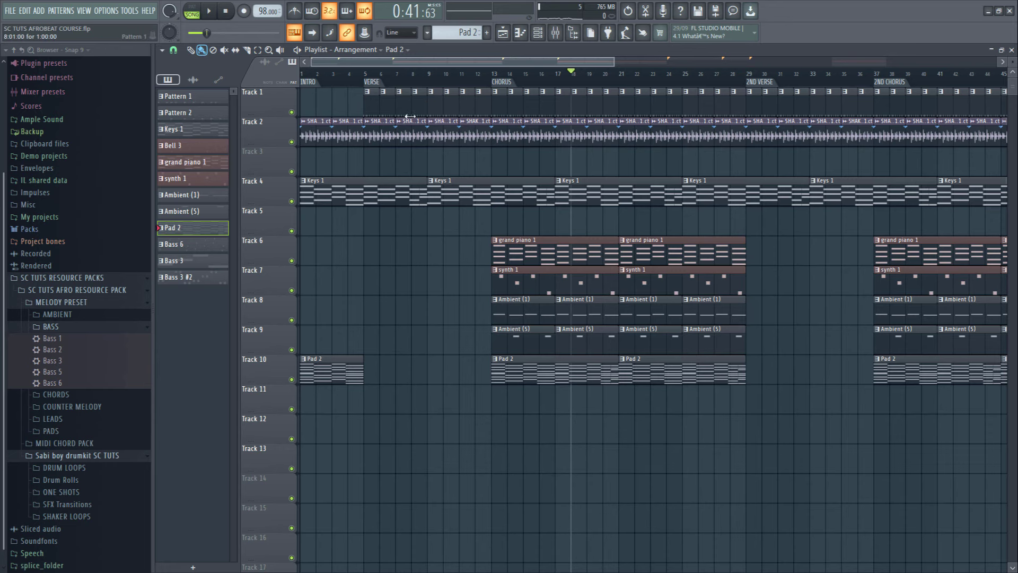
pyautogui.press('space')
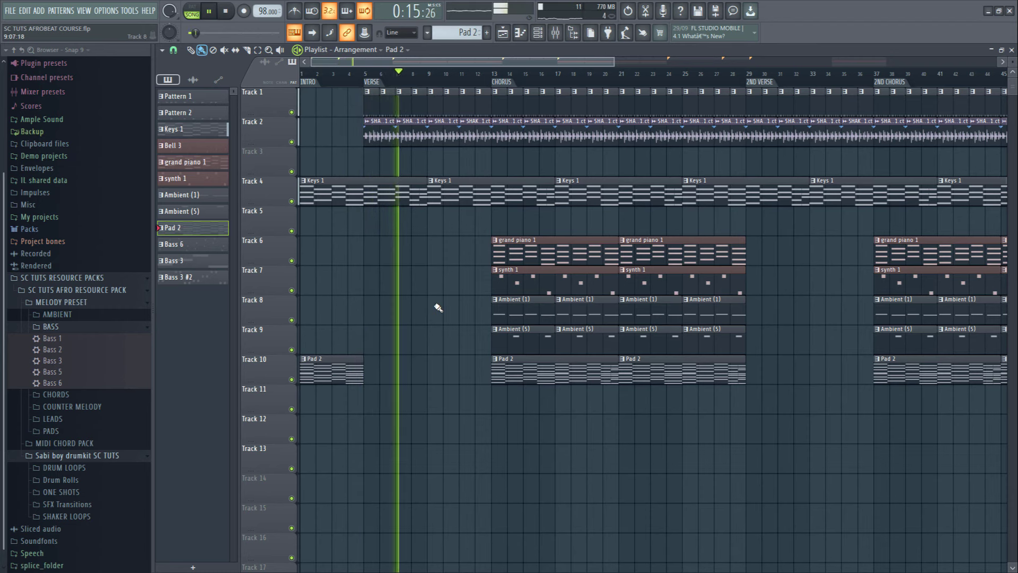
pyautogui.scroll(-1, 438, 307)
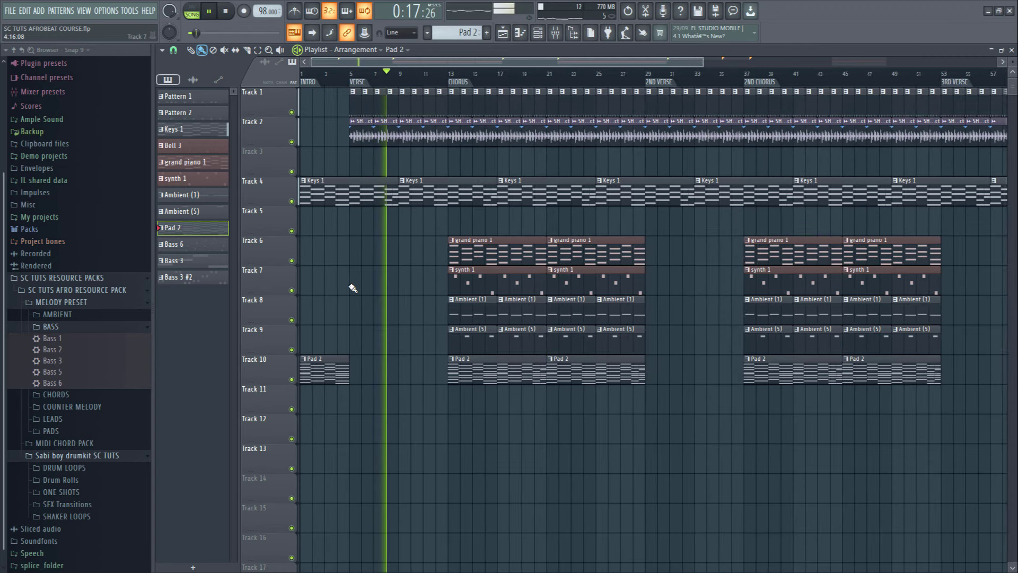
pyautogui.scroll(-1, 353, 288)
pyautogui.scroll(-1, 352, 288)
pyautogui.scroll(-1, 353, 288)
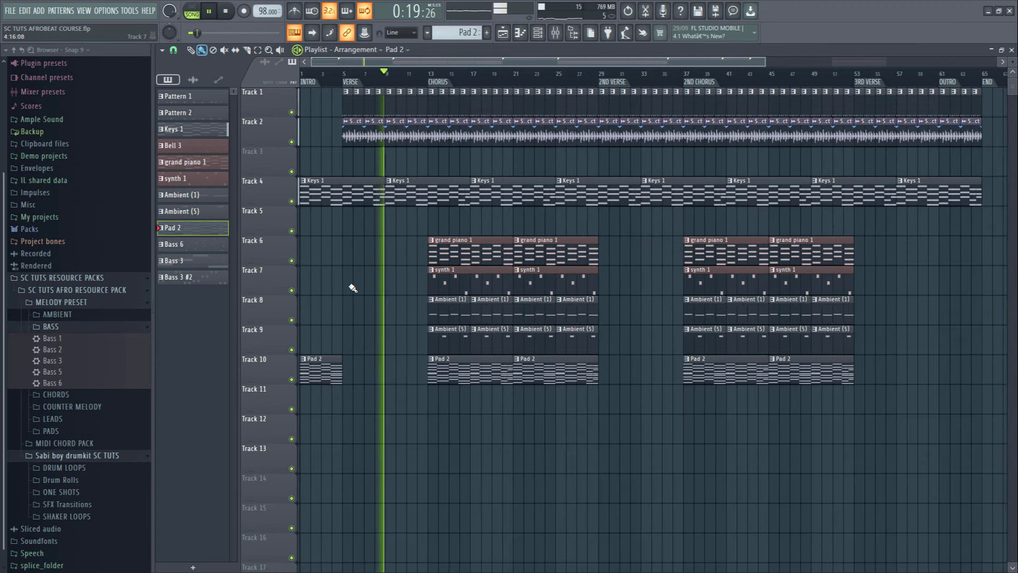
pyautogui.press('space')
# Copy the Bass 6 clip to bar 9 on Track 11 and trim it to end at bar 13.
pyautogui.scroll(-1, 359, 289)
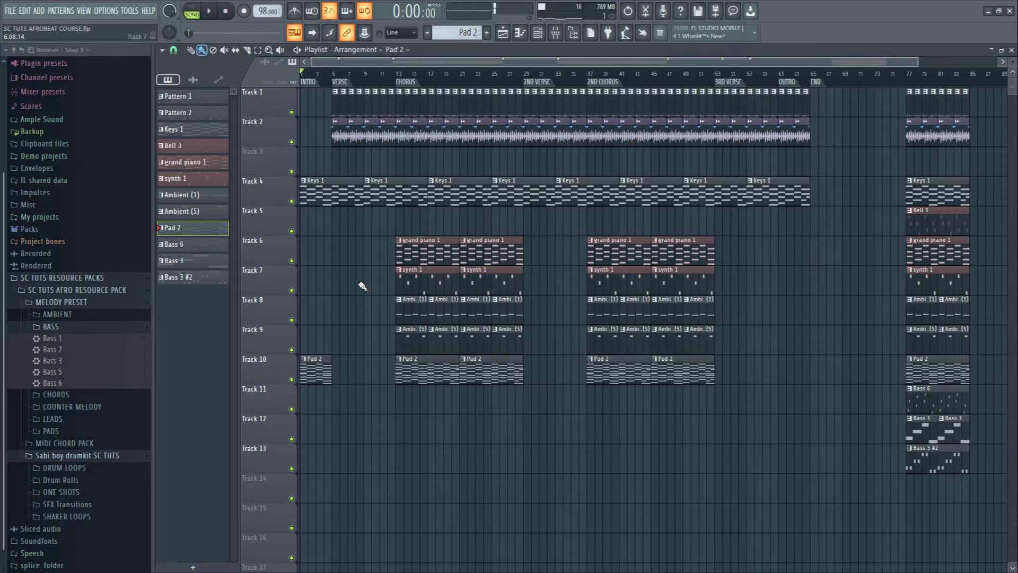
pyautogui.scroll(-1, 363, 285)
pyautogui.scroll(2, 364, 285)
pyautogui.scroll(-3, 363, 284)
pyautogui.scroll(-1, 739, 284)
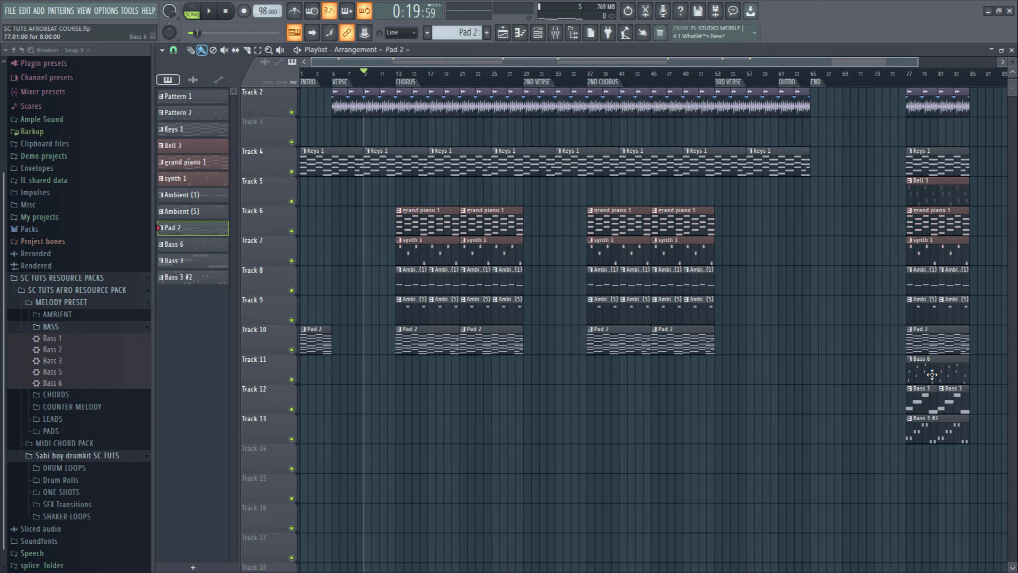
pyautogui.moveTo(932, 374); pyautogui.dragTo(392, 371)
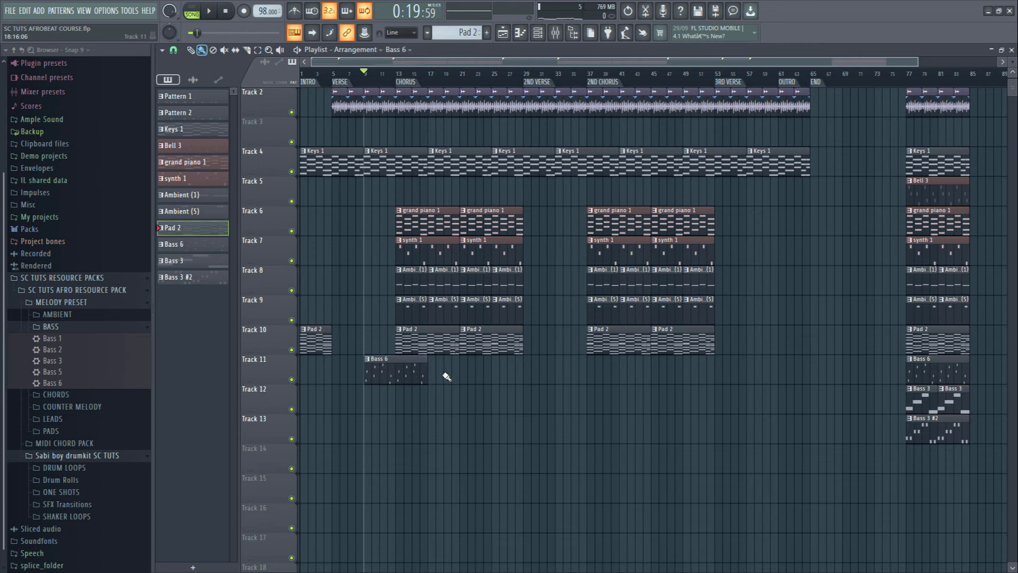
pyautogui.scroll(3, 447, 376)
# Play the VERSE into the CHORUS to check how the Bass 6 clip leads into the chorus.
pyautogui.press('space')
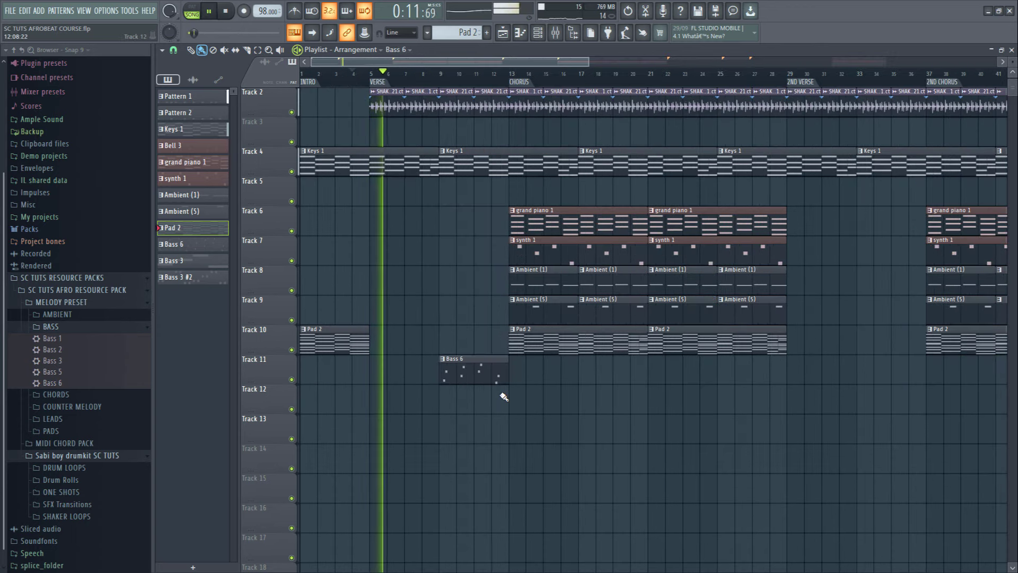
pyautogui.scroll(-2, 503, 397)
pyautogui.scroll(1, 371, 383)
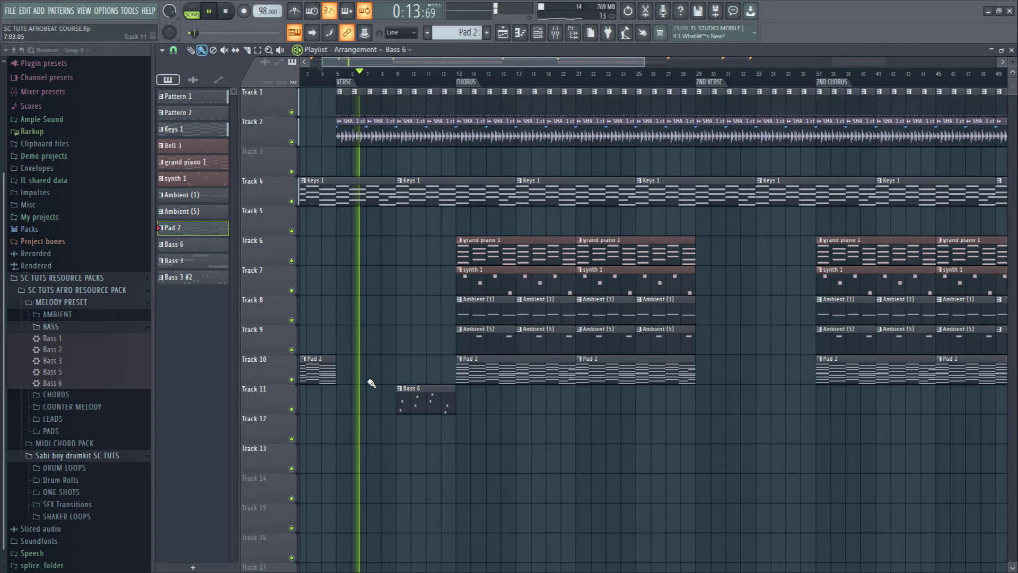
pyautogui.scroll(-1, 371, 383)
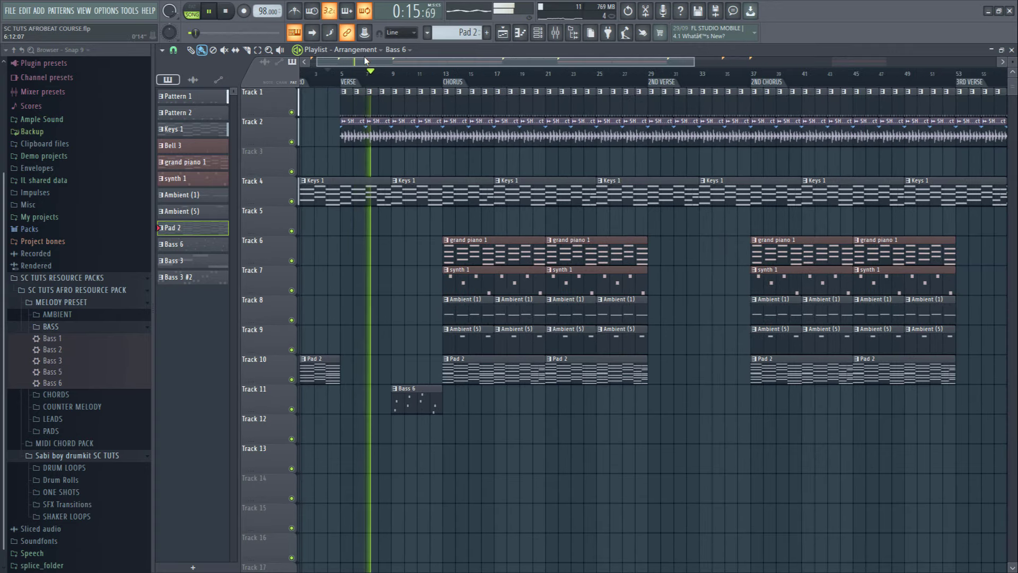
pyautogui.moveTo(365, 60); pyautogui.dragTo(360, 60)
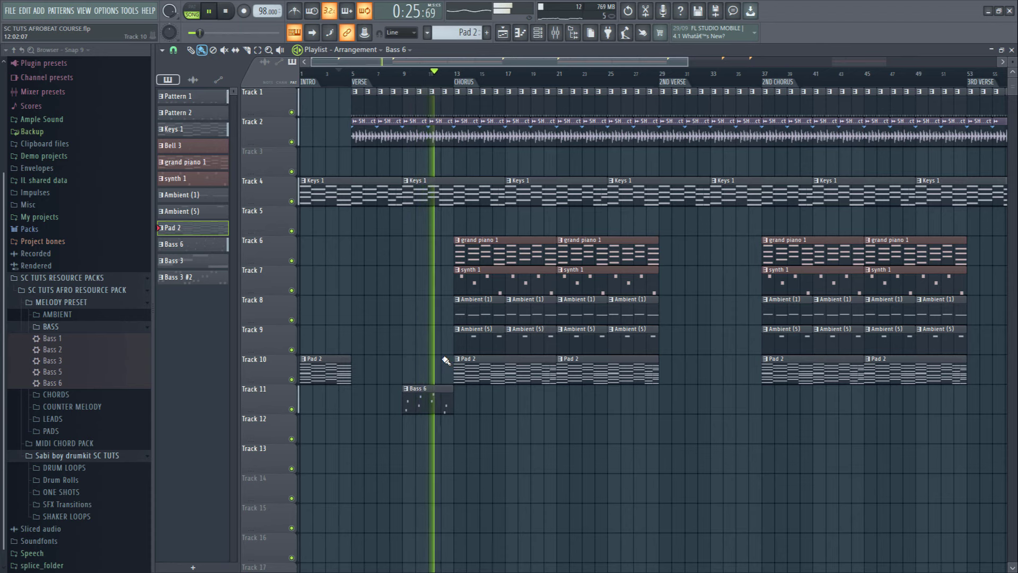
pyautogui.scroll(-2, 443, 358)
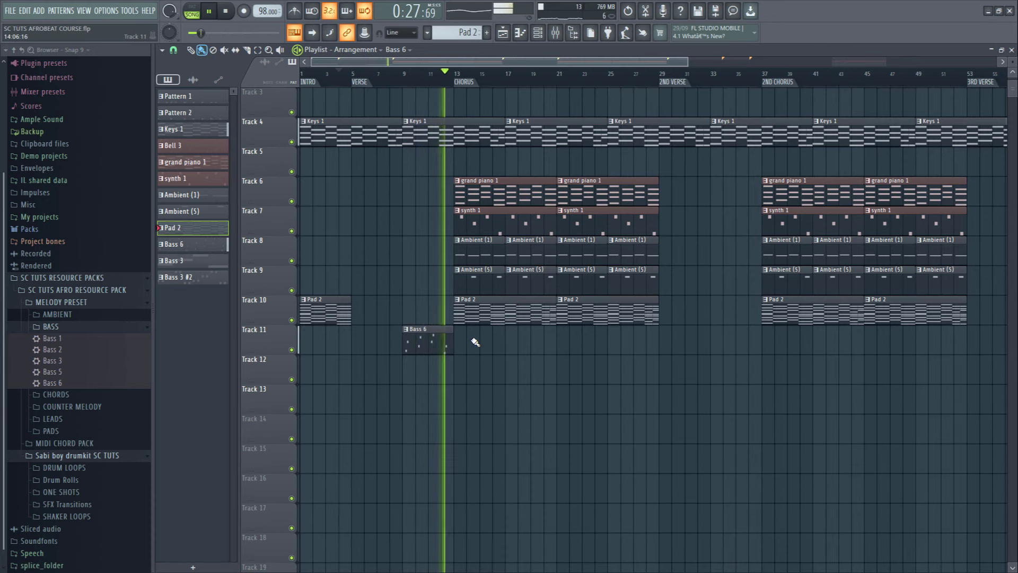
pyautogui.scroll(-1, 475, 344)
pyautogui.scroll(-2, 475, 343)
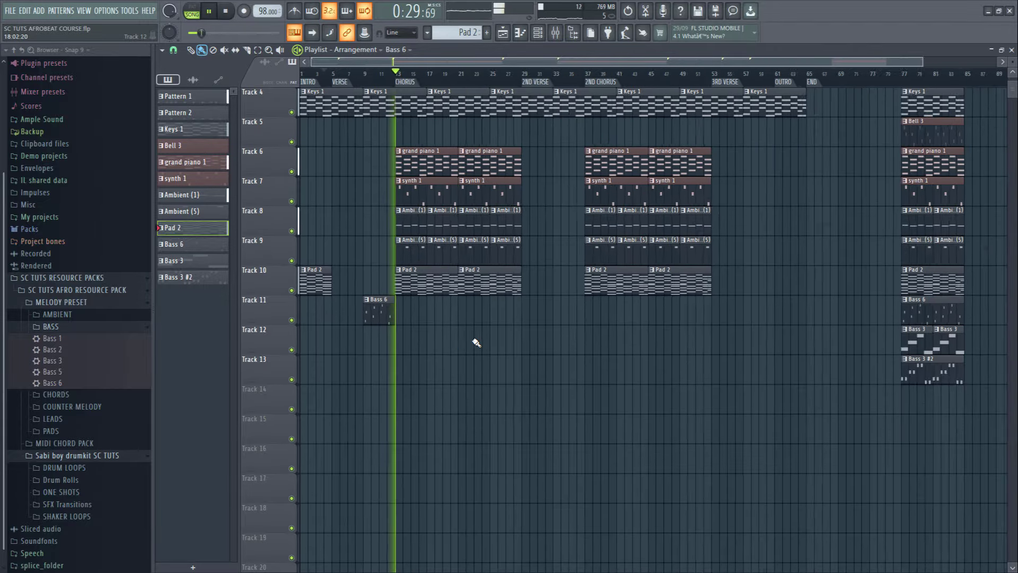
pyautogui.scroll(2, 400, 322)
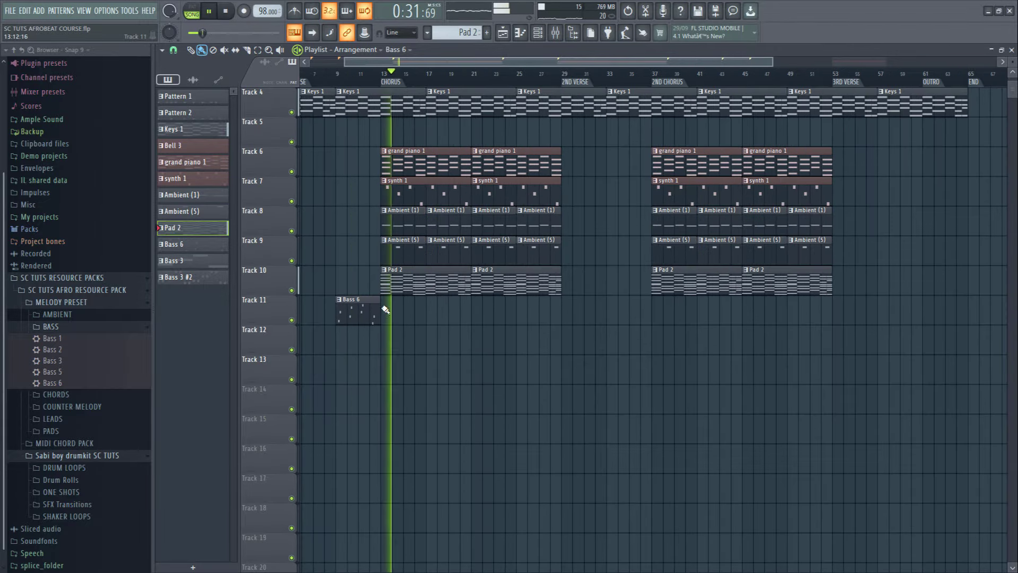
pyautogui.scroll(-1, 387, 292)
pyautogui.press('space')
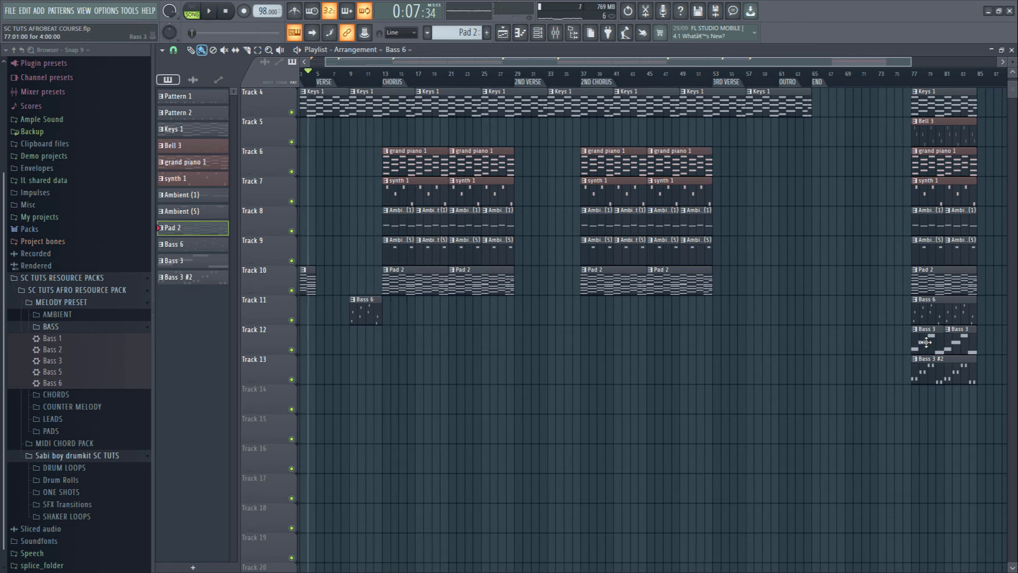
# Copy the two Bass 3 clips to bar 13 on Track 12 and play the start of the CHORUS.
pyautogui.moveTo(925, 341); pyautogui.dragTo(422, 331)
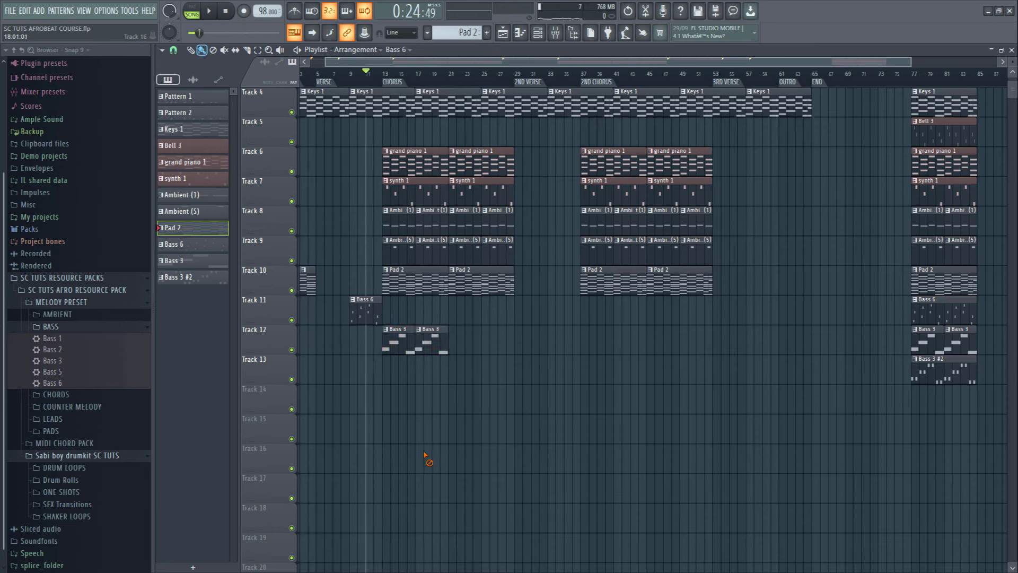
pyautogui.press('space')
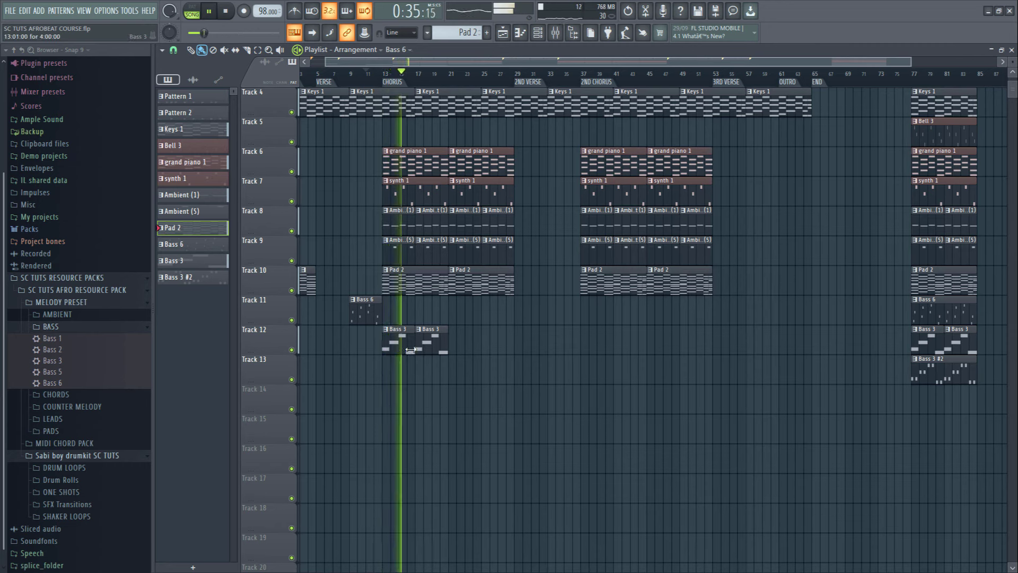
pyautogui.moveTo(441, 339); pyautogui.dragTo(416, 361)
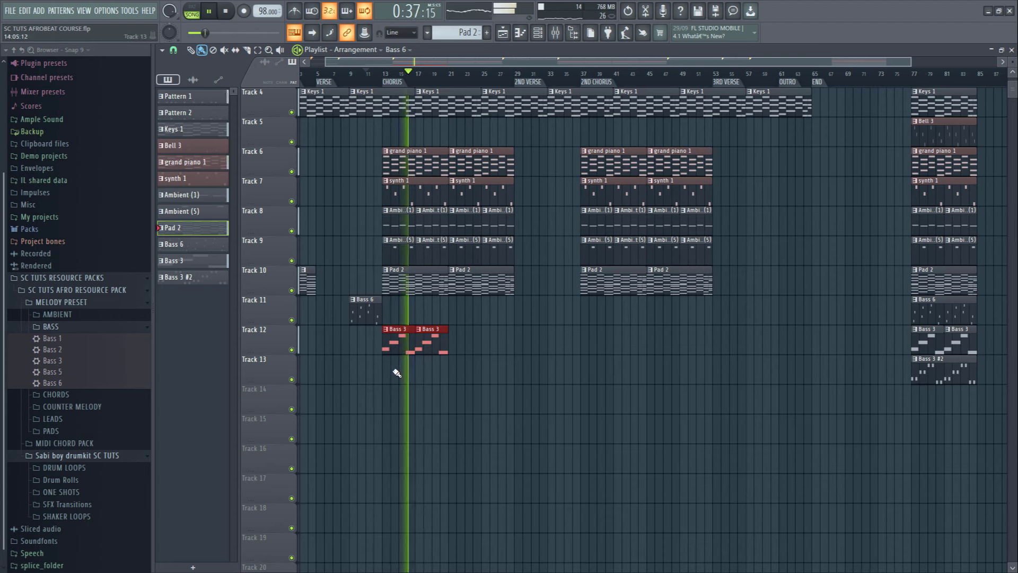
pyautogui.click(395, 368)
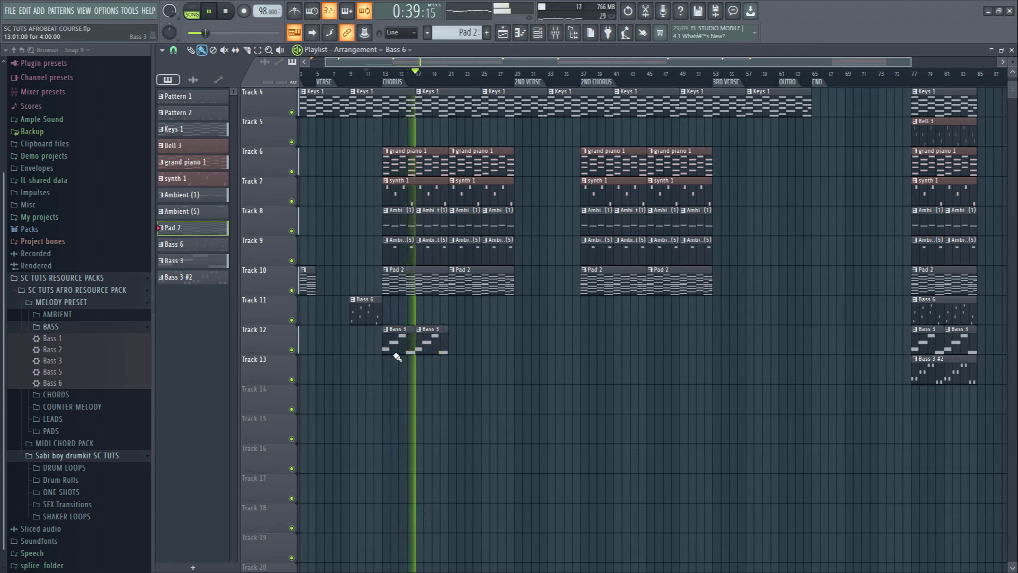
pyautogui.moveTo(396, 355); pyautogui.dragTo(431, 365)
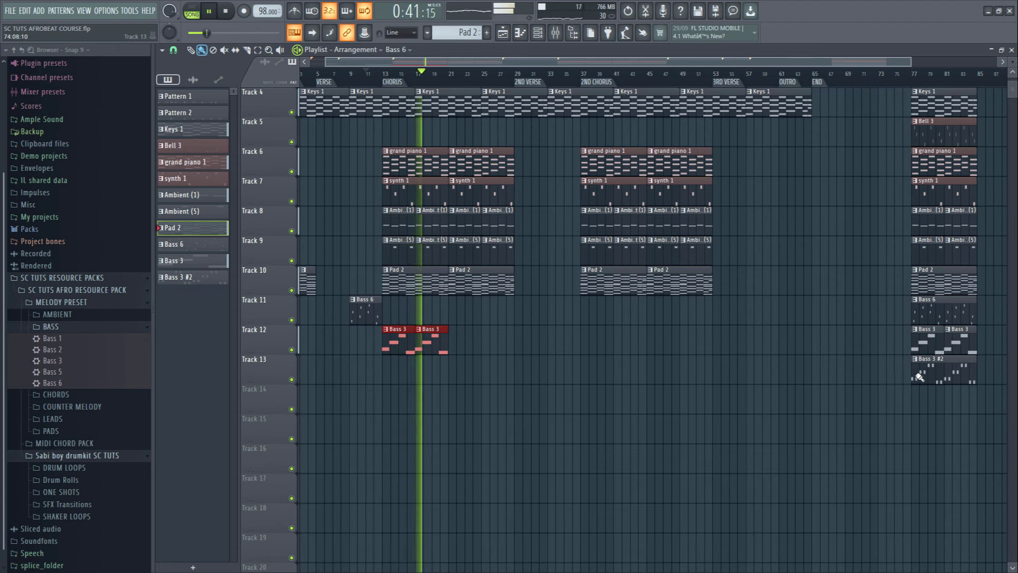
# Copy the Bass 3 #2 clip to bar 21 on Track 13, covering the second half of the CHORUS.
pyautogui.click(936, 376)
pyautogui.moveTo(936, 376); pyautogui.dragTo(477, 386)
pyautogui.click(455, 433)
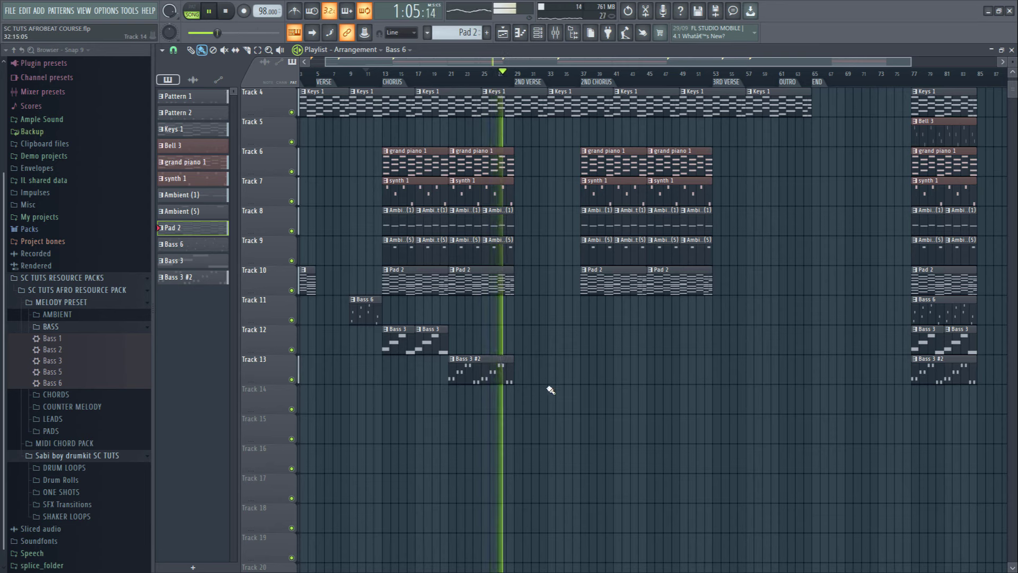
# Save the project and copy the arranged Bass 6, Bass 3 and Bass 3 #2 clips to bar 33 for the 2ND VERSE and 2ND CHORUS.
pyautogui.hotkey('ctrl', 's')
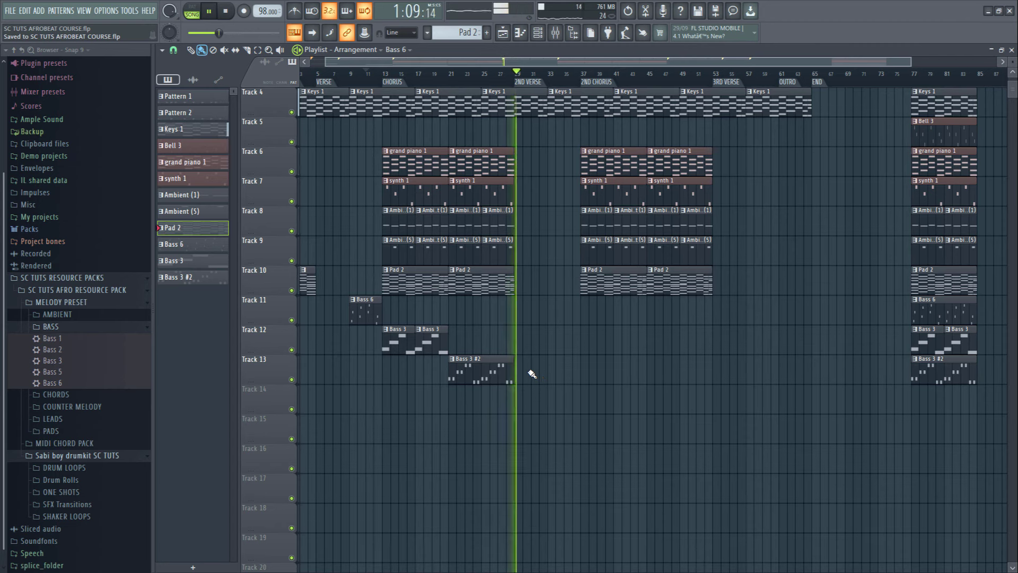
pyautogui.press('space')
pyautogui.moveTo(347, 317); pyautogui.dragTo(503, 419)
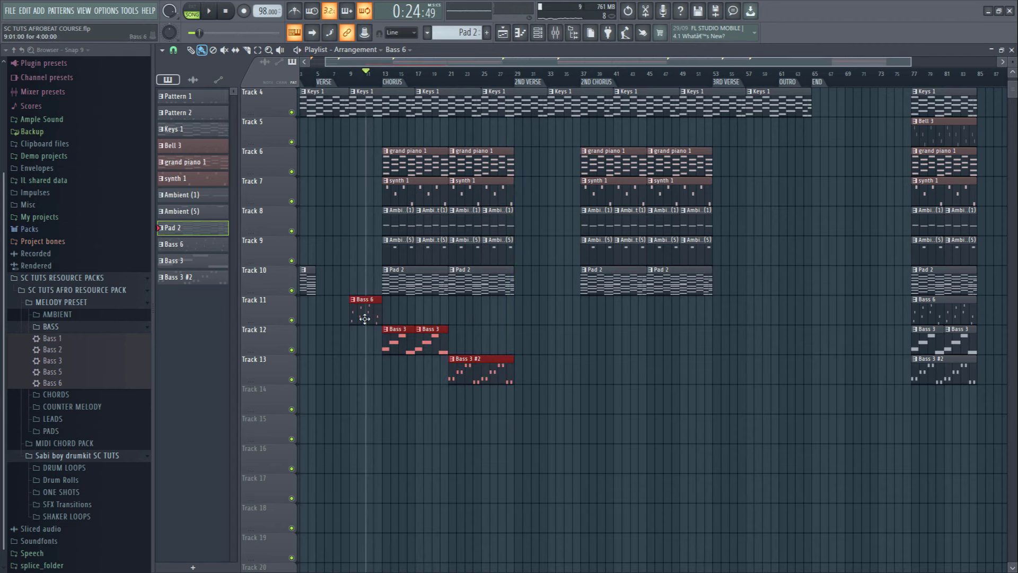
pyautogui.moveTo(365, 318); pyautogui.dragTo(563, 347)
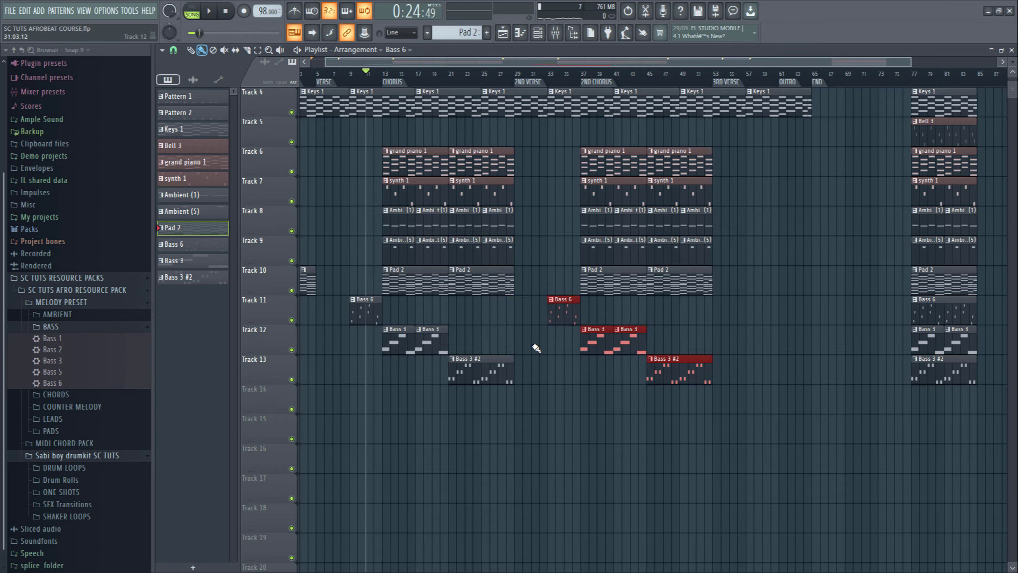
pyautogui.rightClick(515, 348)
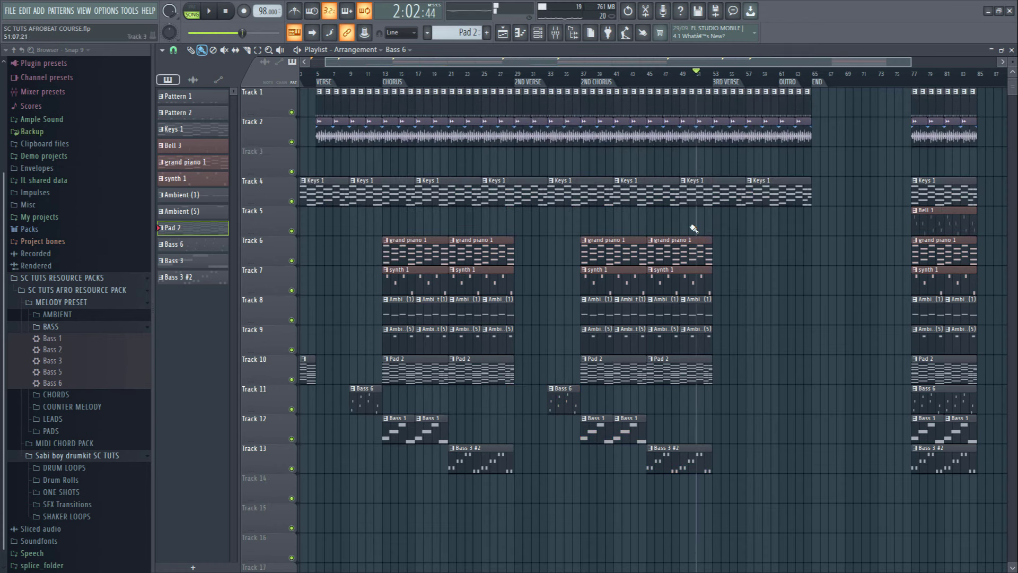
# Copy a grand piano 1 clip to bar 53 on Track 6 and play through the 3RD VERSE.
pyautogui.moveTo(713, 254); pyautogui.dragTo(582, 258)
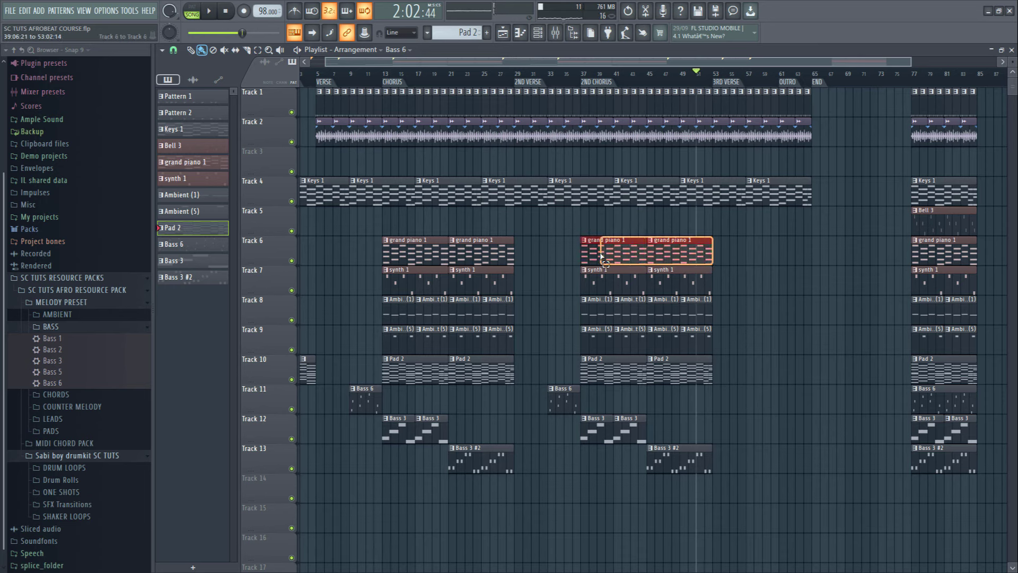
pyautogui.rightClick(862, 286)
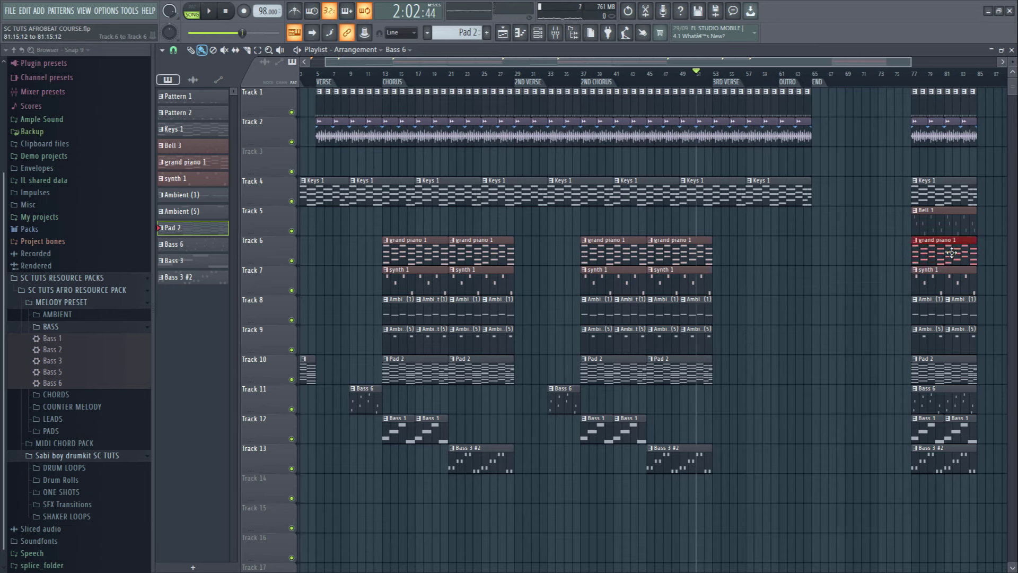
pyautogui.moveTo(952, 253); pyautogui.dragTo(753, 267)
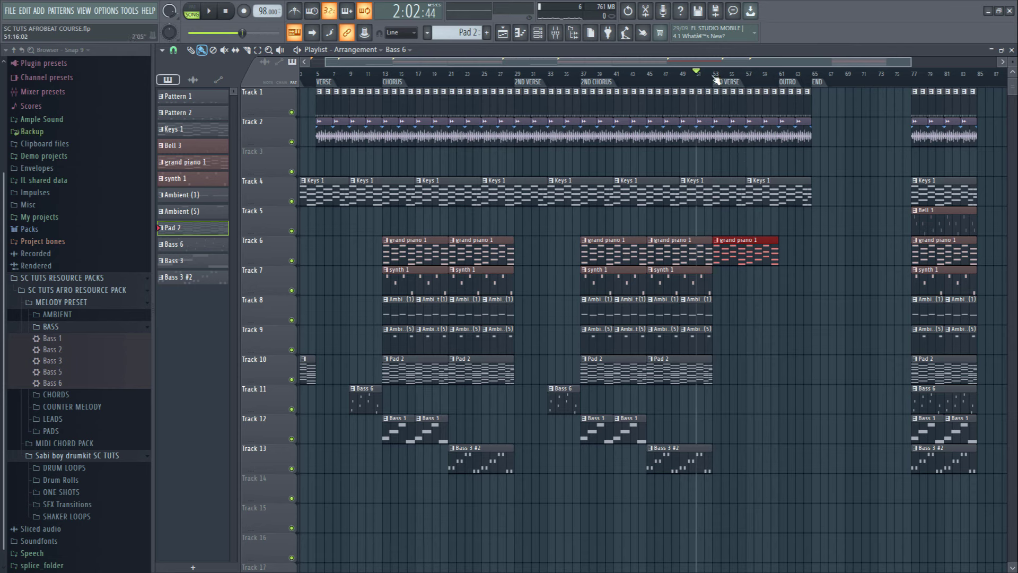
pyautogui.press('space')
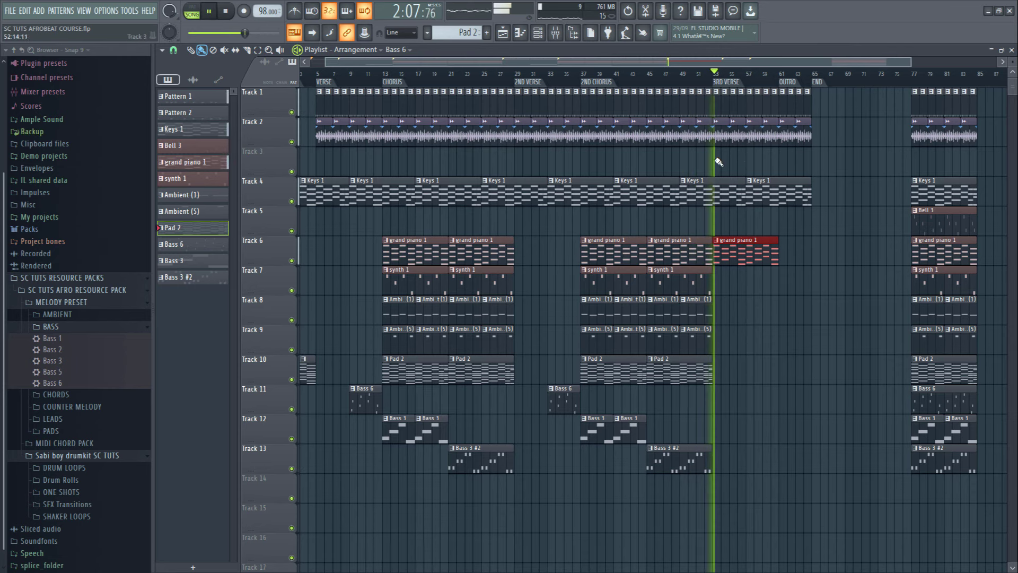
pyautogui.rightClick(756, 352)
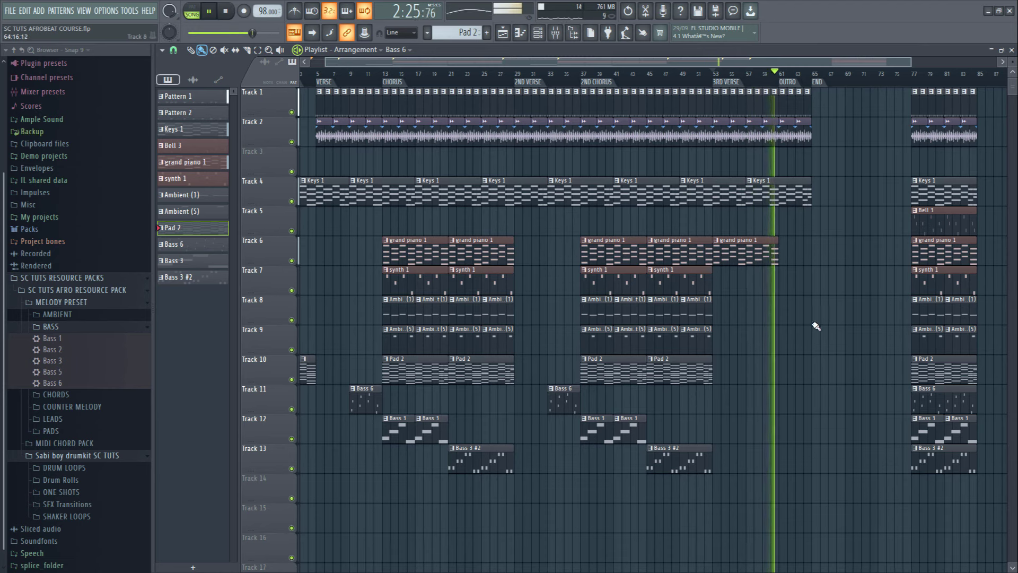
pyautogui.press('space')
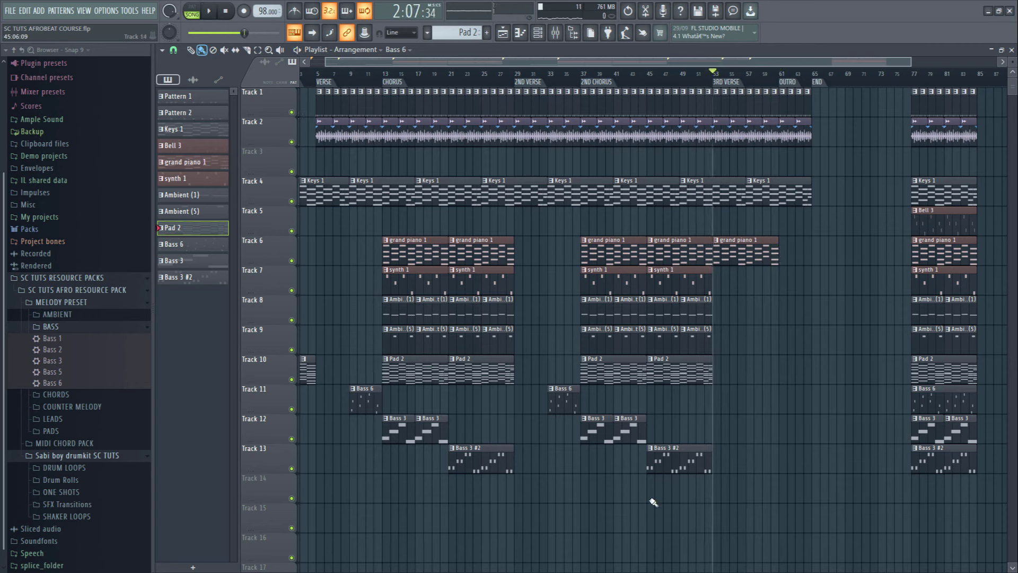
# Copy Bass 3 clips on Track 12 to bar 3 and across bars 53 to 61, and play the 3RD VERSE.
pyautogui.moveTo(932, 432); pyautogui.dragTo(732, 433)
pyautogui.hotkey('ctrl', 'b')
pyautogui.press('space')
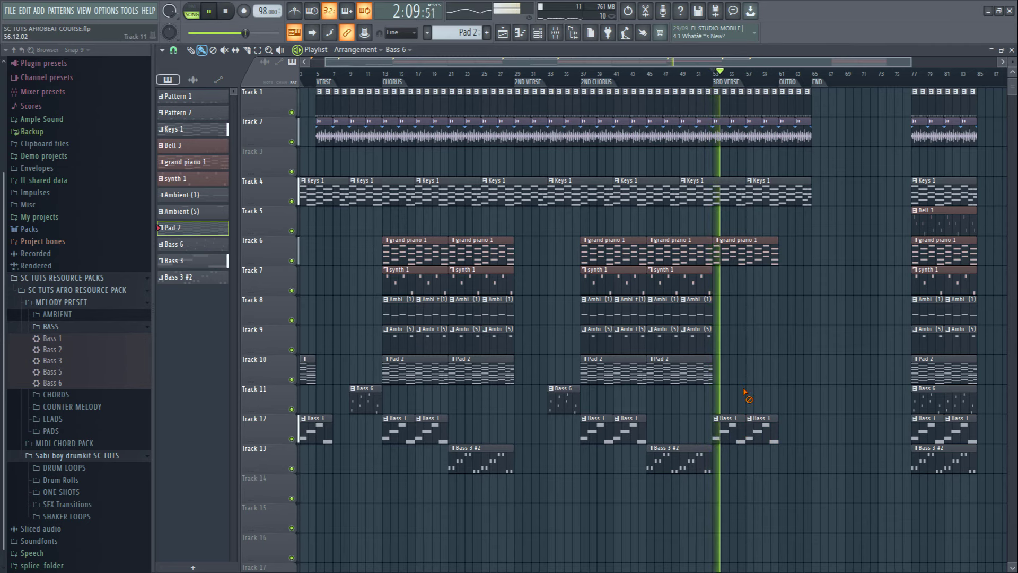
pyautogui.scroll(2, 834, 371)
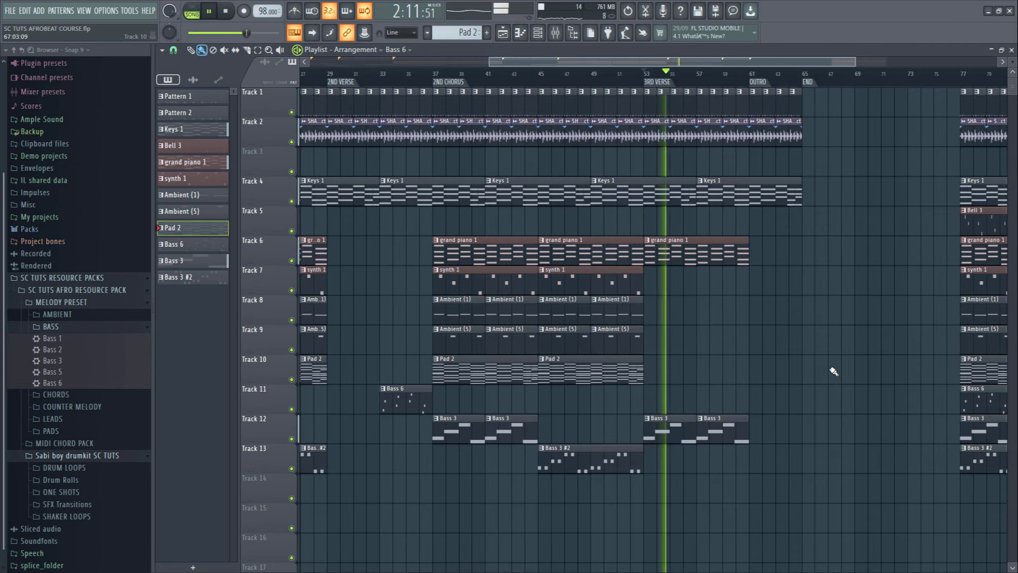
pyautogui.scroll(1, 833, 371)
pyautogui.scroll(-1, 803, 367)
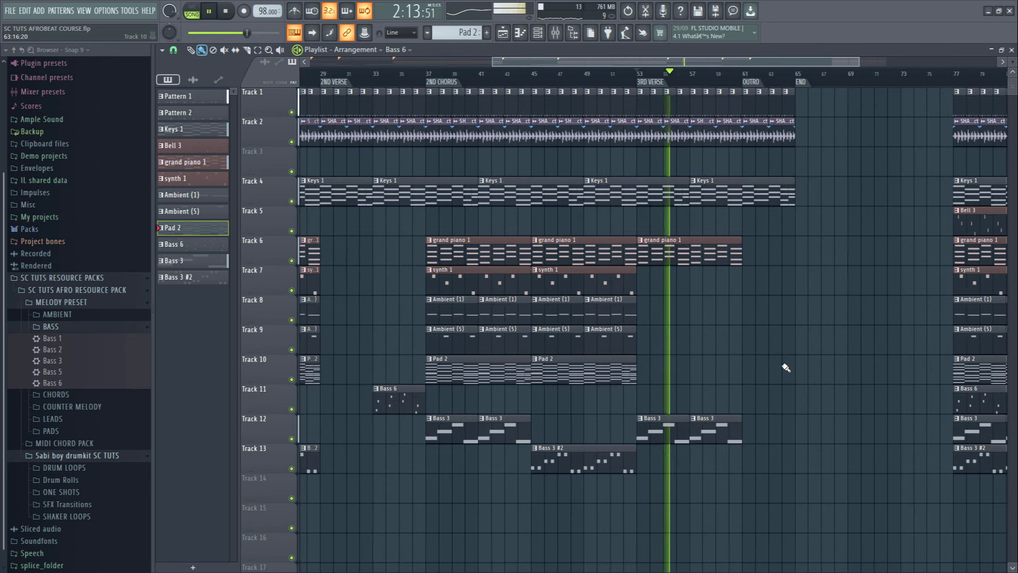
# Duplicate the last Bass 3 clip on Track 12 to bar 61 so the bass continues through the OUTRO.
pyautogui.moveTo(707, 424); pyautogui.dragTo(699, 448)
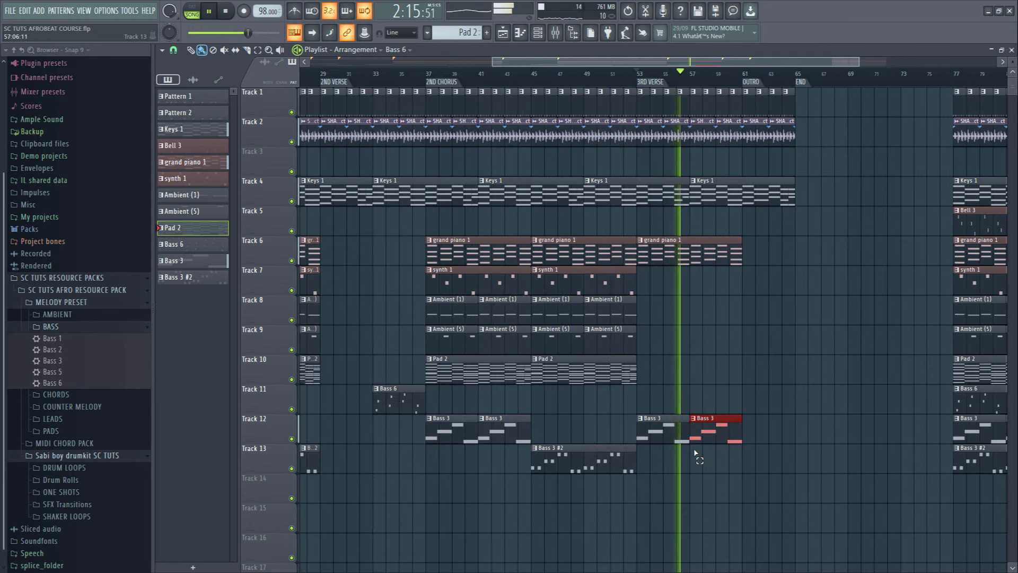
pyautogui.hotkey('ctrl', 'b')
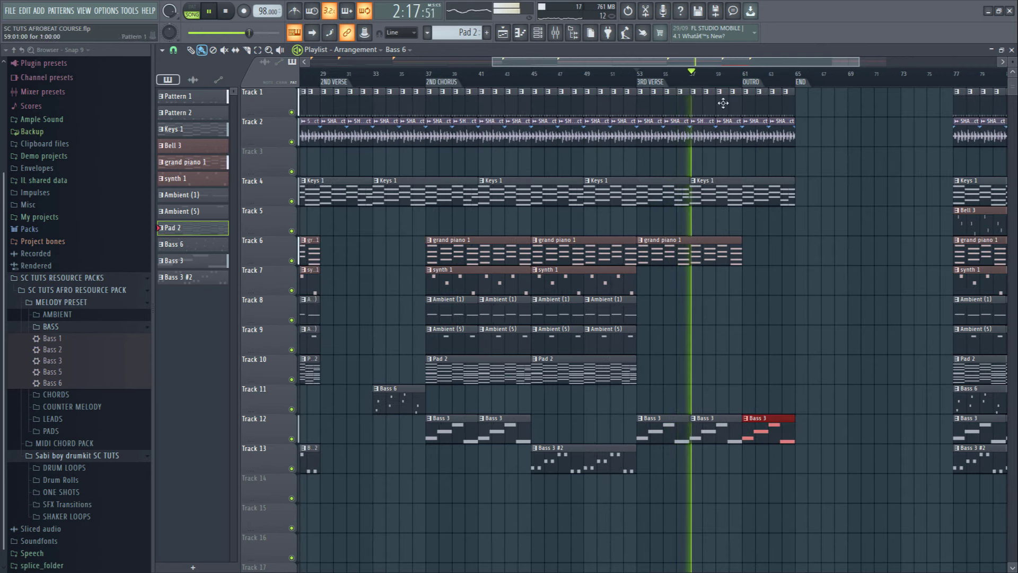
pyautogui.press('space')
pyautogui.click(726, 80)
pyautogui.scroll(-1, 747, 216)
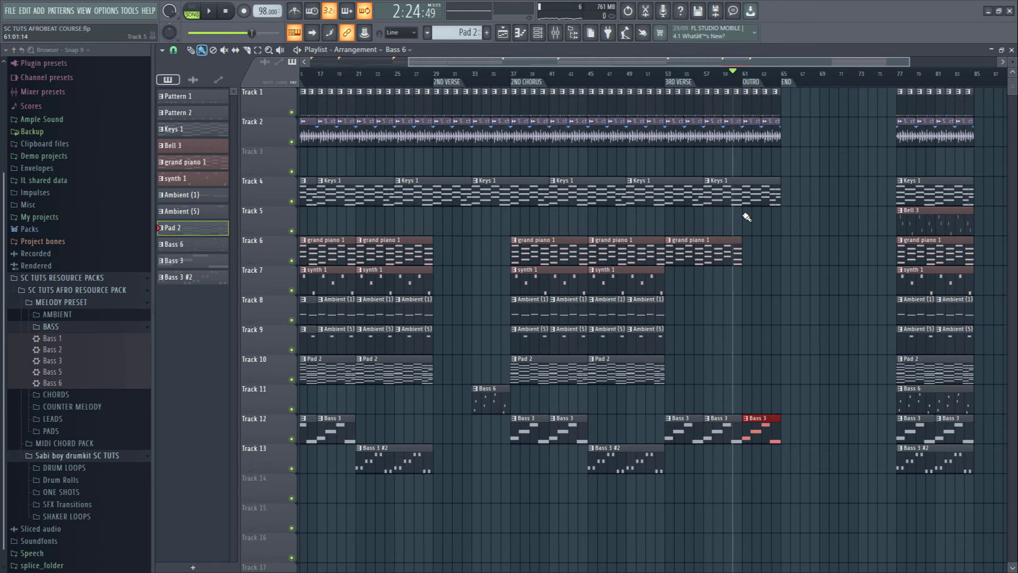
pyautogui.scroll(-1, 746, 217)
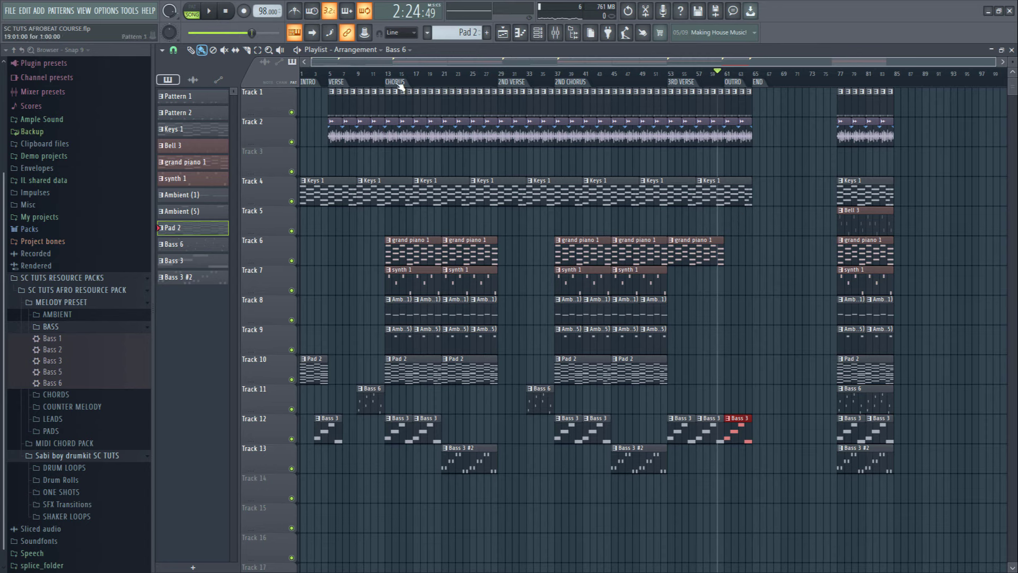
# Play into the OUTRO and delete its Track 1 pattern clips and its Bass 3 clip from bar 61 onward.
pyautogui.click(303, 71)
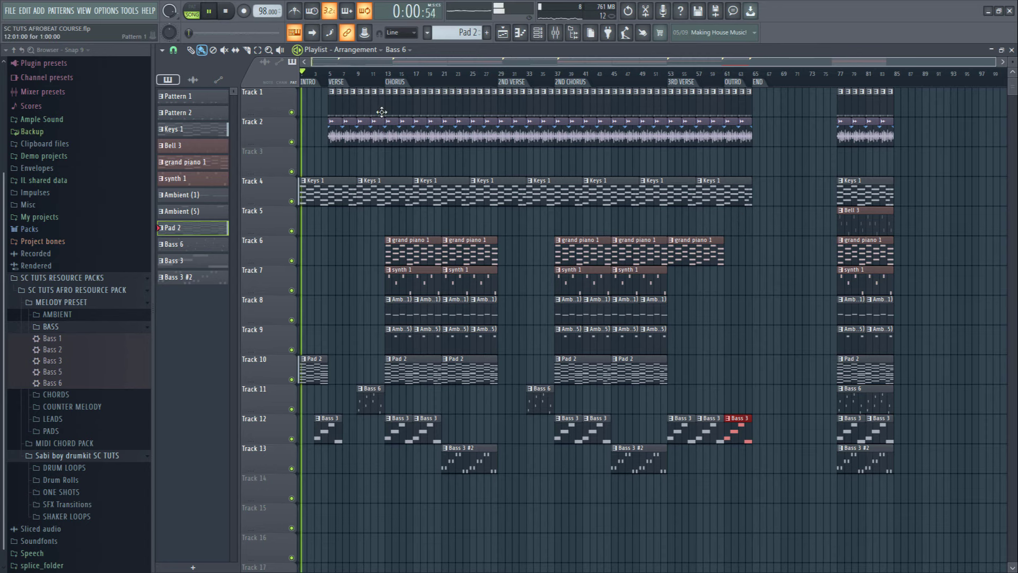
pyautogui.click(724, 84)
pyautogui.keyDown('ctrl'); pyautogui.scroll(2, 732, 111); pyautogui.keyUp('ctrl')
pyautogui.press('space')
pyautogui.click(711, 73)
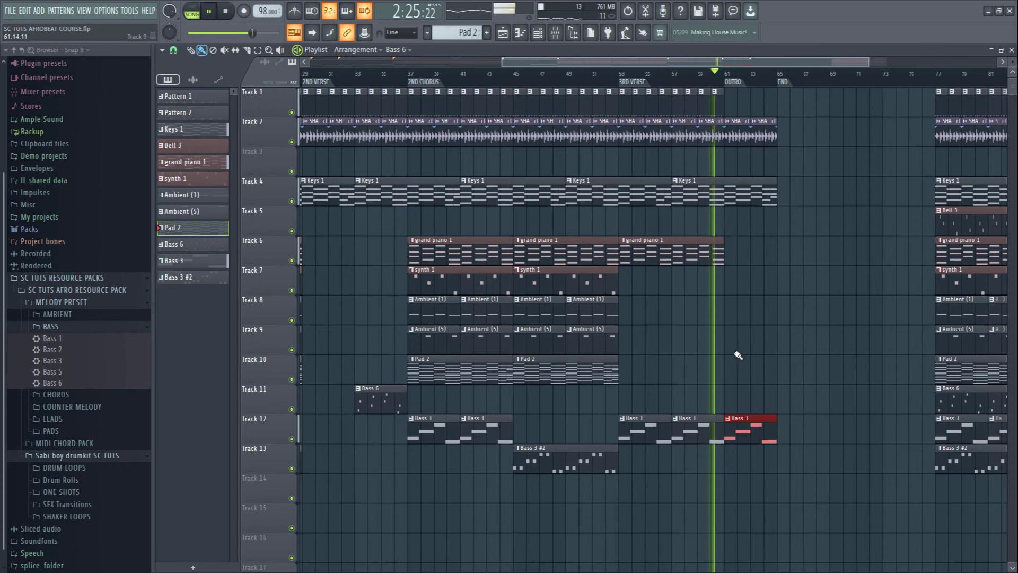
pyautogui.rightClick(742, 435)
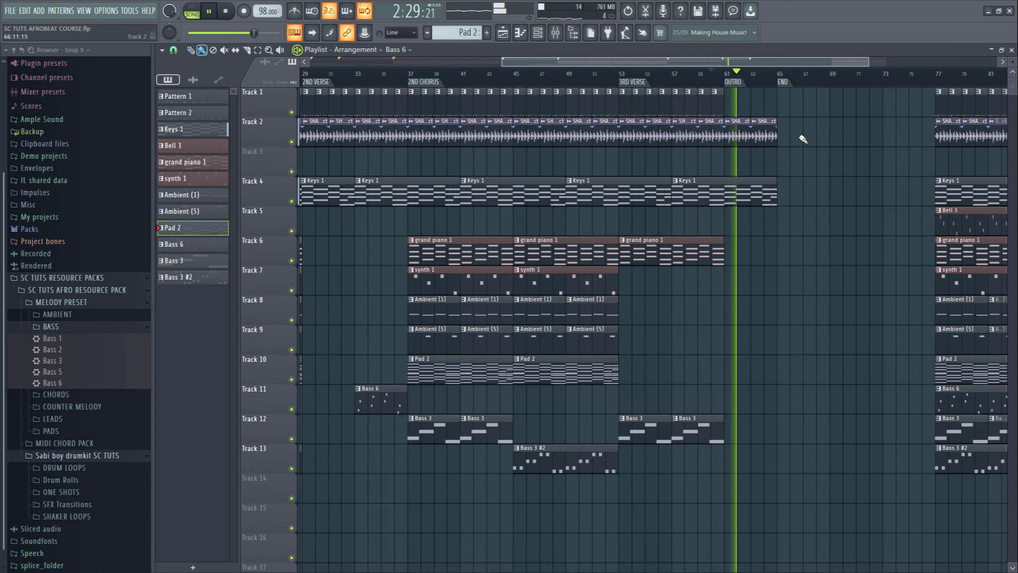
# Delete the Track 2 shaker clips after bar 63 and play the OUTRO to its end.
pyautogui.rightClick(766, 137)
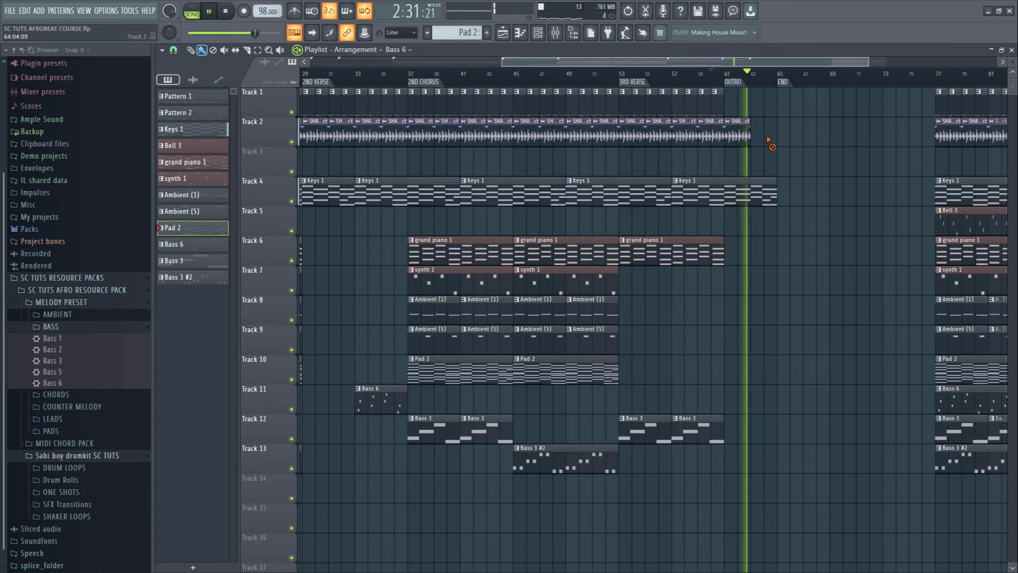
pyautogui.scroll(-3, 769, 139)
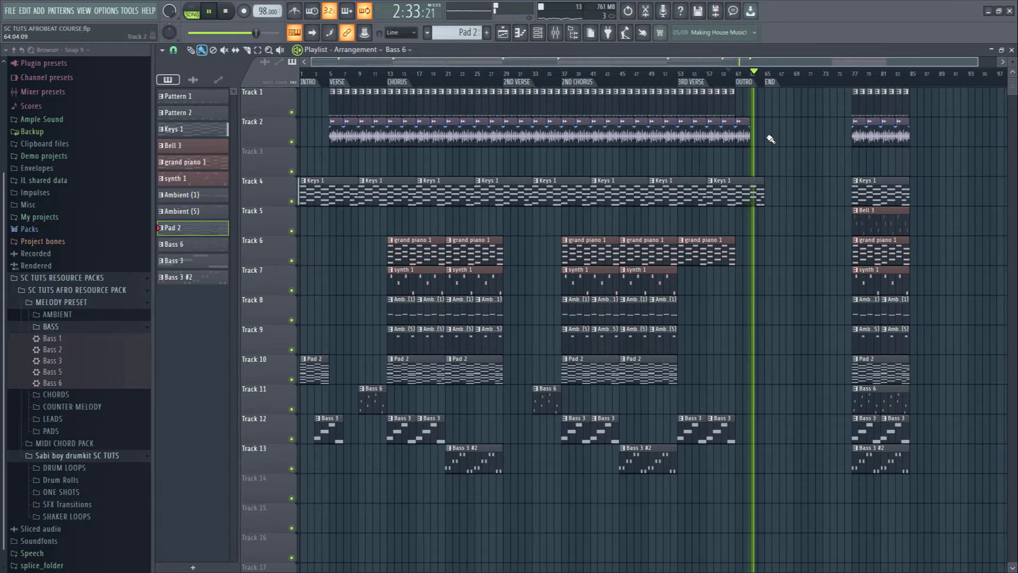
pyautogui.scroll(-1, 771, 139)
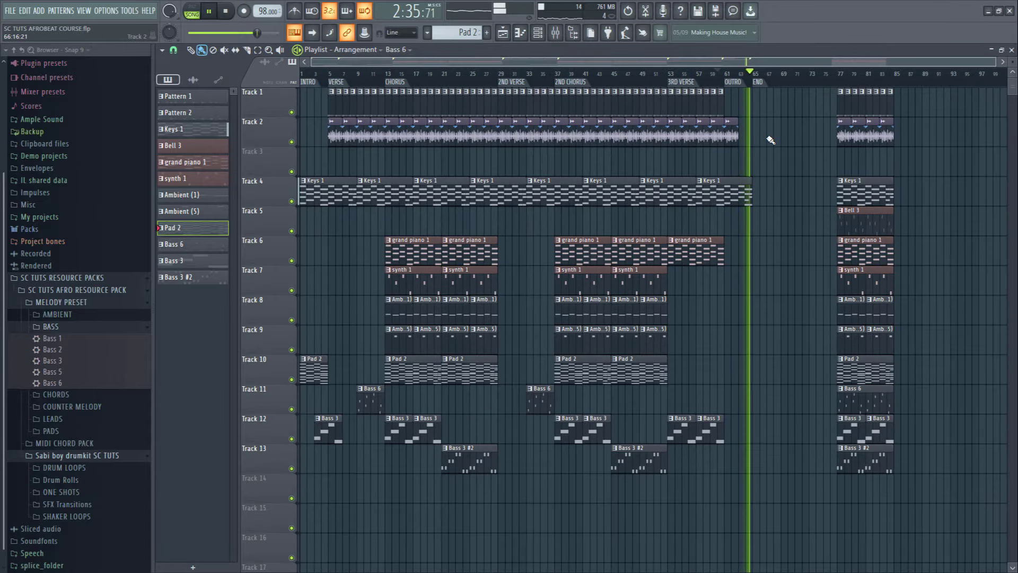
pyautogui.press('space')
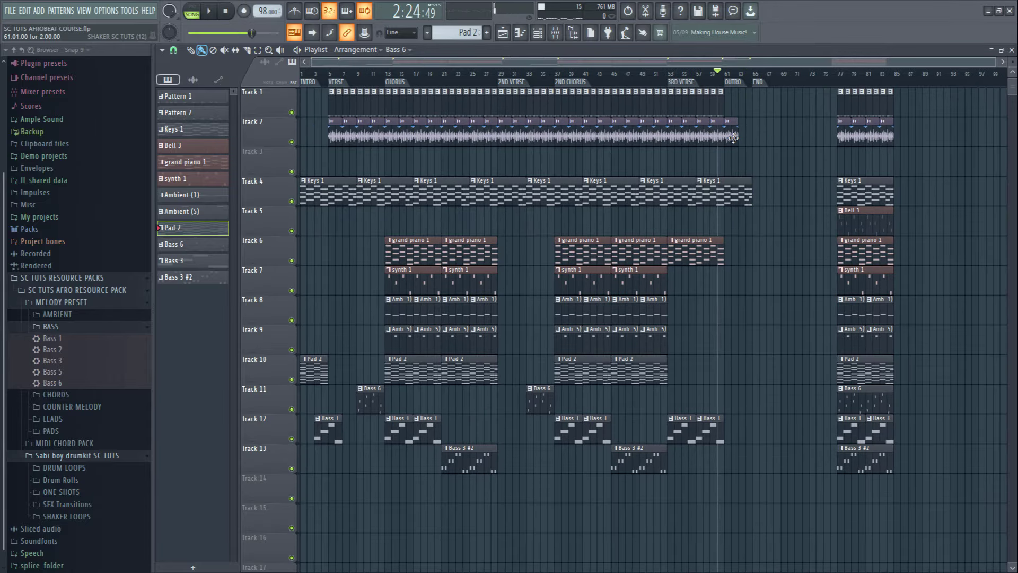
# Delete all the leftover source loop clips at bars 77 to 85 on every track.
pyautogui.click(346, 83)
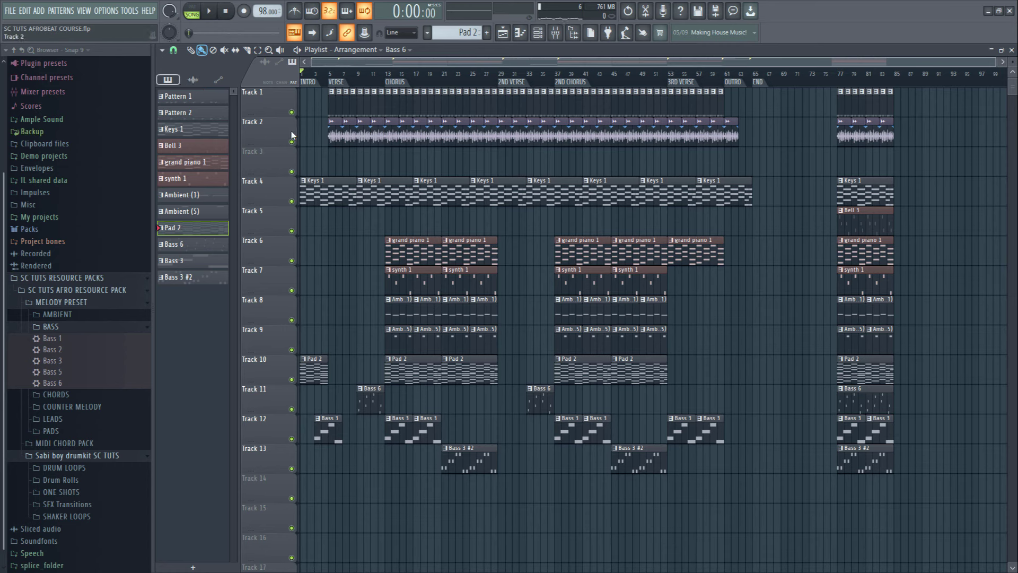
pyautogui.keyDown('ctrl'); pyautogui.moveTo(810, 107); pyautogui.dragTo(879, 504); pyautogui.keyUp('ctrl')
pyautogui.press('Delete')
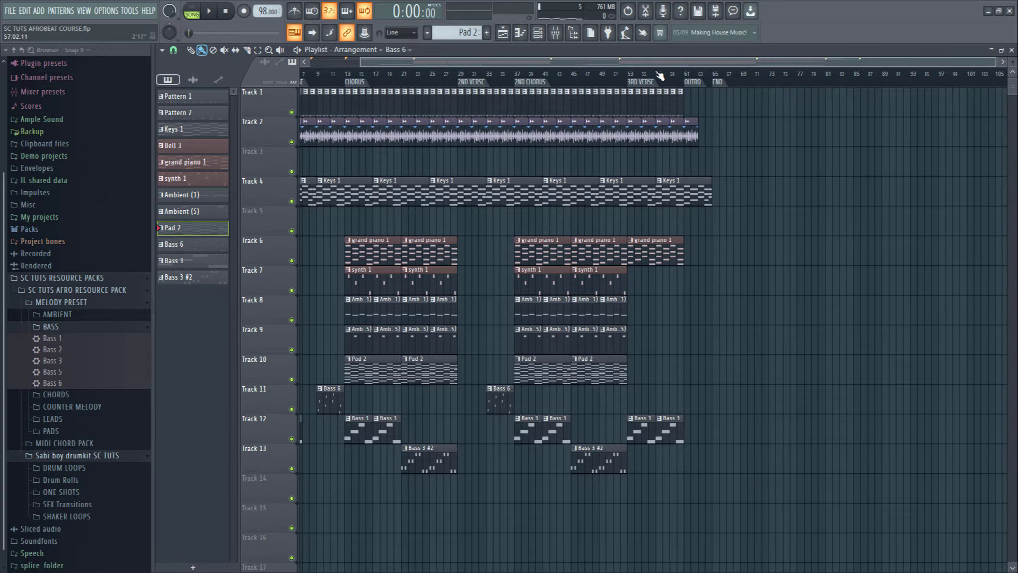
pyautogui.moveTo(644, 59); pyautogui.dragTo(337, 162)
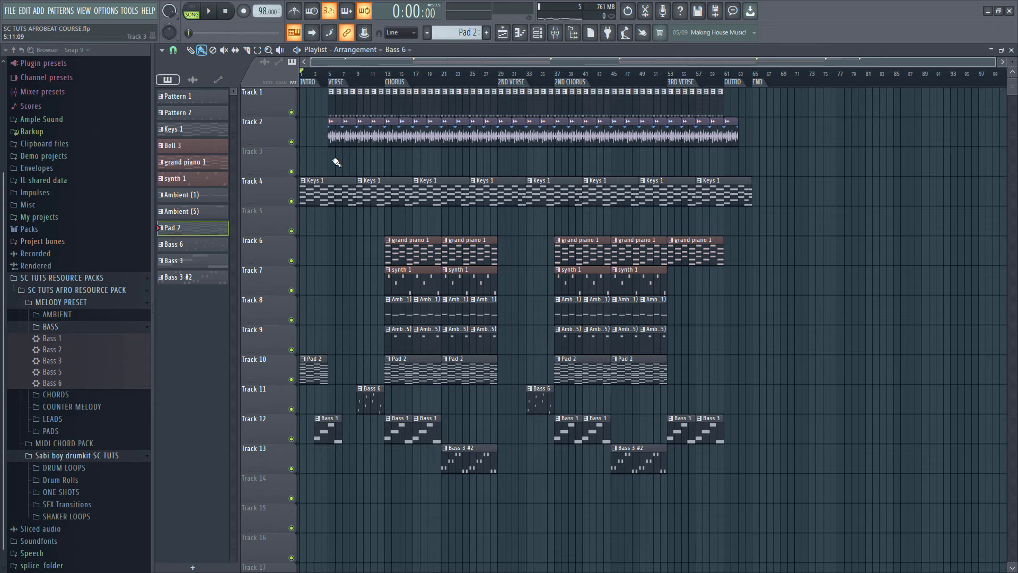
# Audition the Drum Rolls samples from the Sabi boy drumkit, including DR SC TUTS (1), (6), (9), (10), (11), (7) and (5).
pyautogui.click(59, 480)
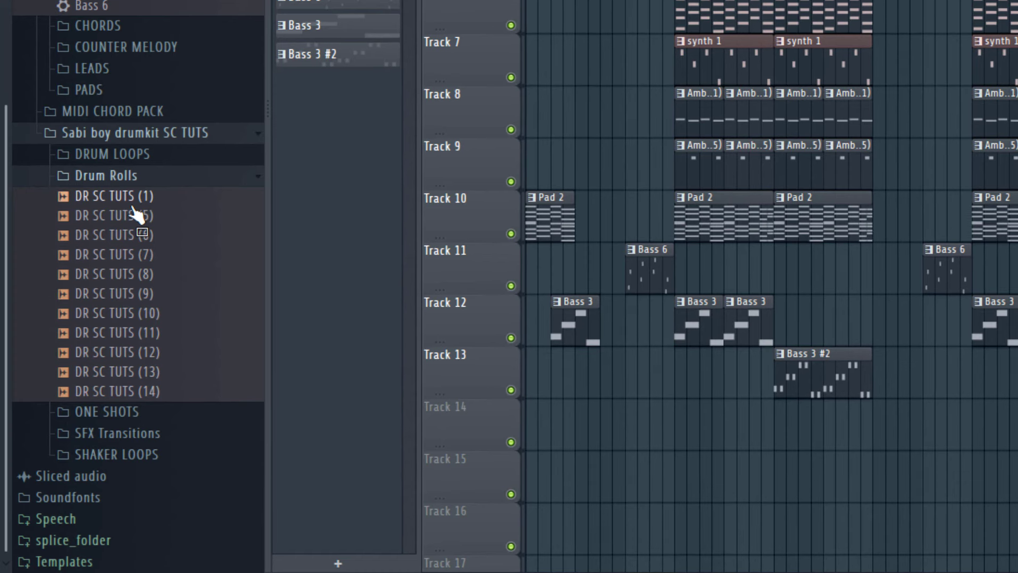
pyautogui.click(133, 204)
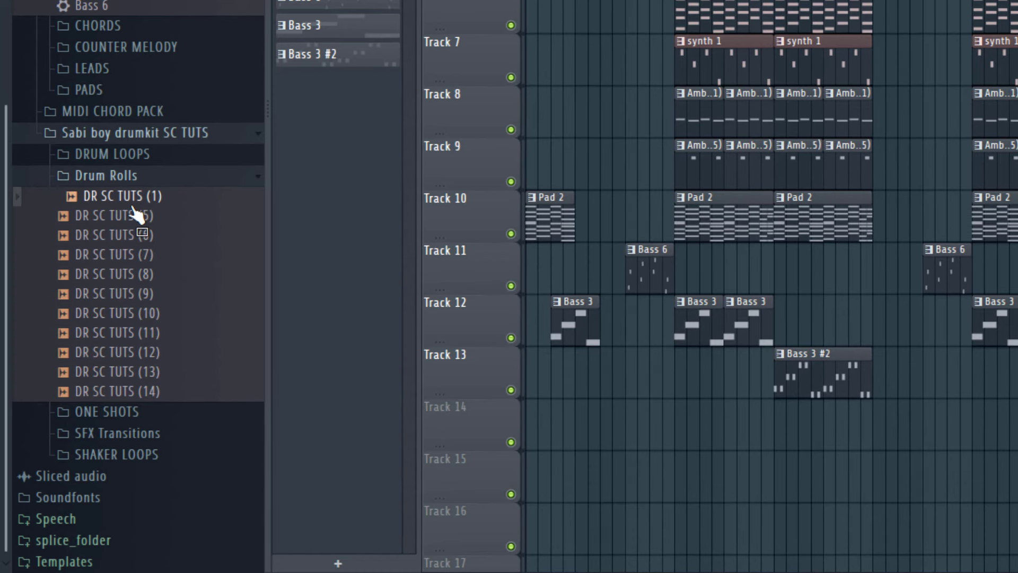
pyautogui.click(128, 239)
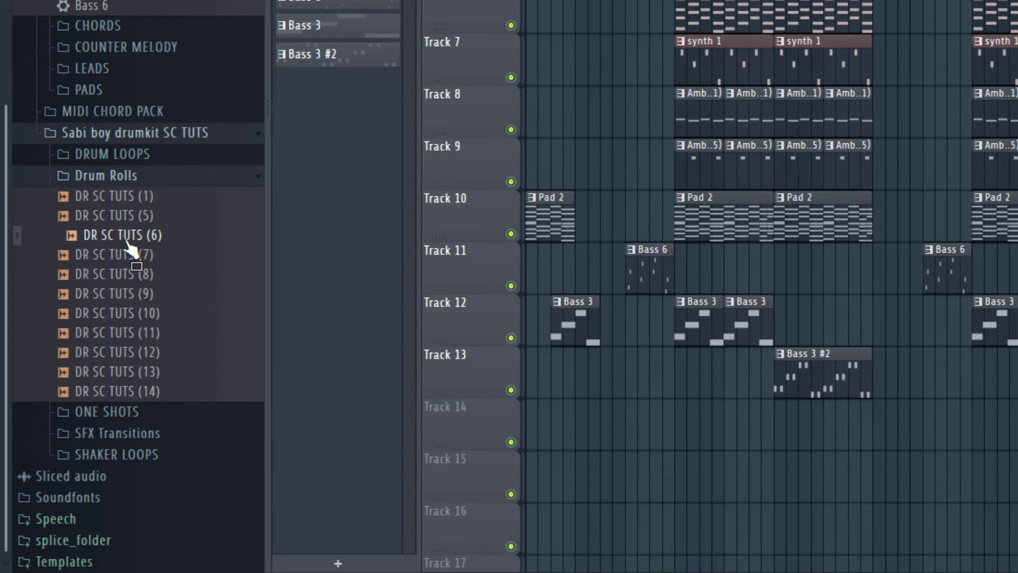
pyautogui.click(117, 295)
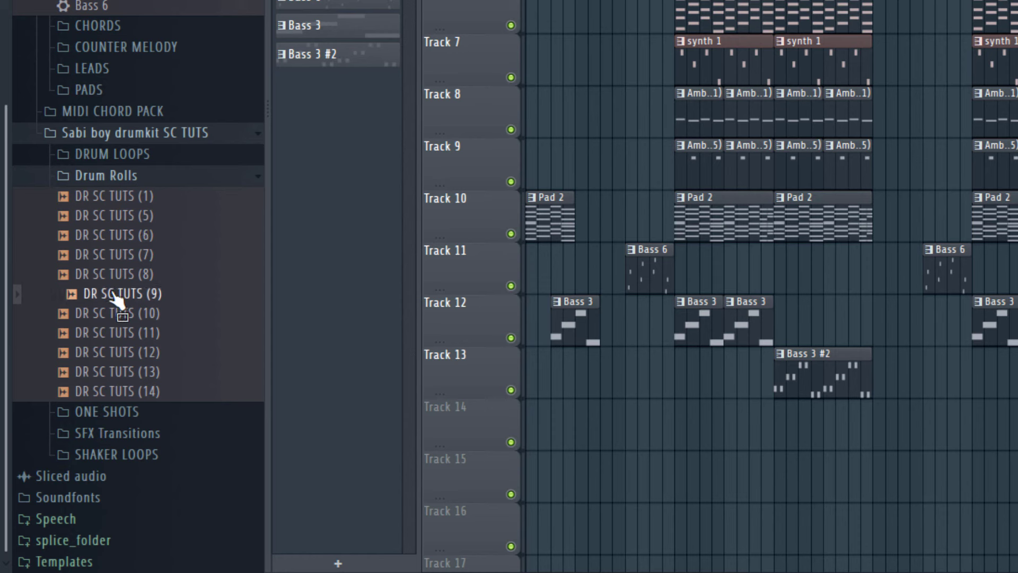
pyautogui.click(116, 314)
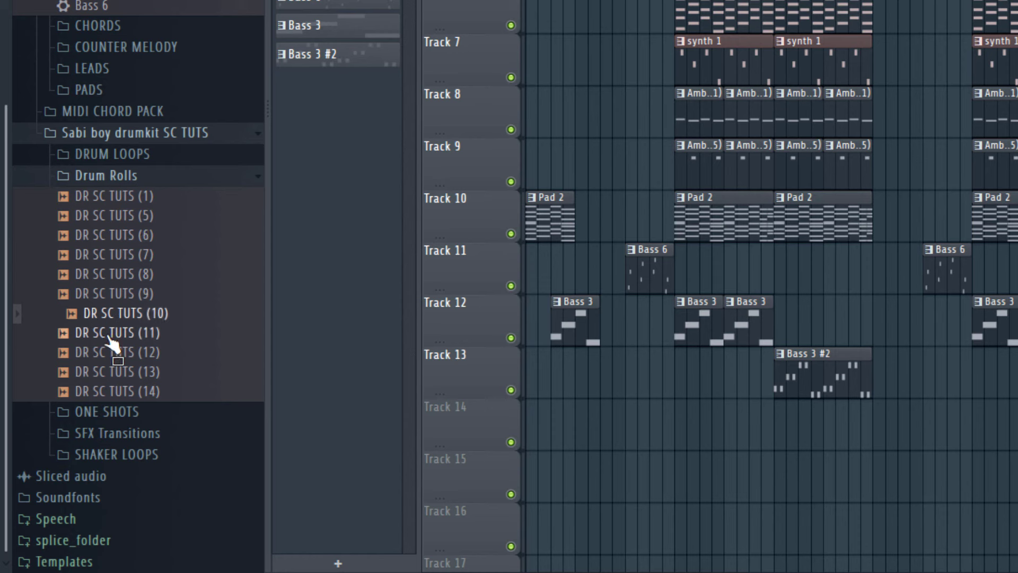
pyautogui.click(108, 334)
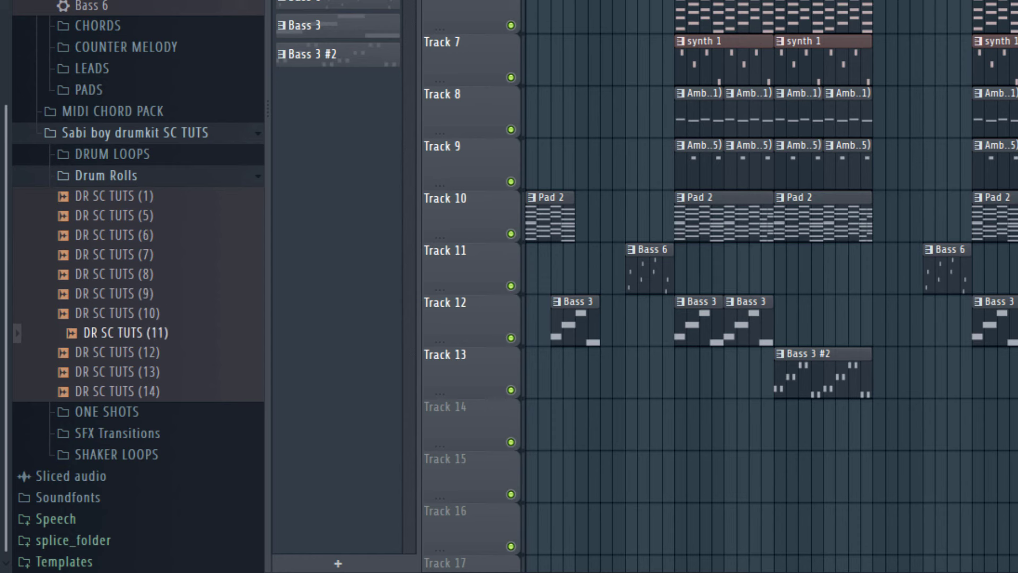
pyautogui.scroll(5, 769, 287)
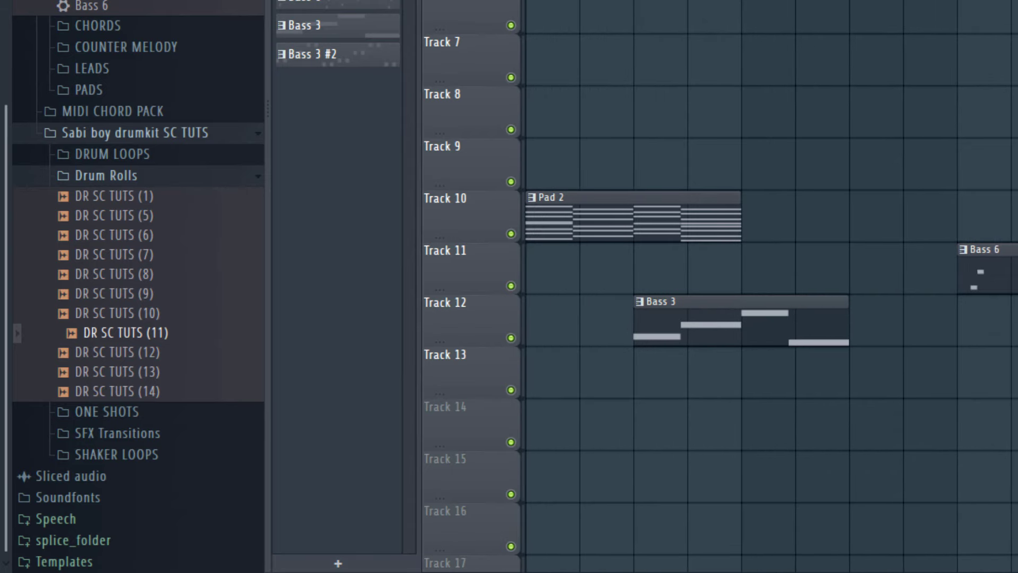
pyautogui.click(127, 257)
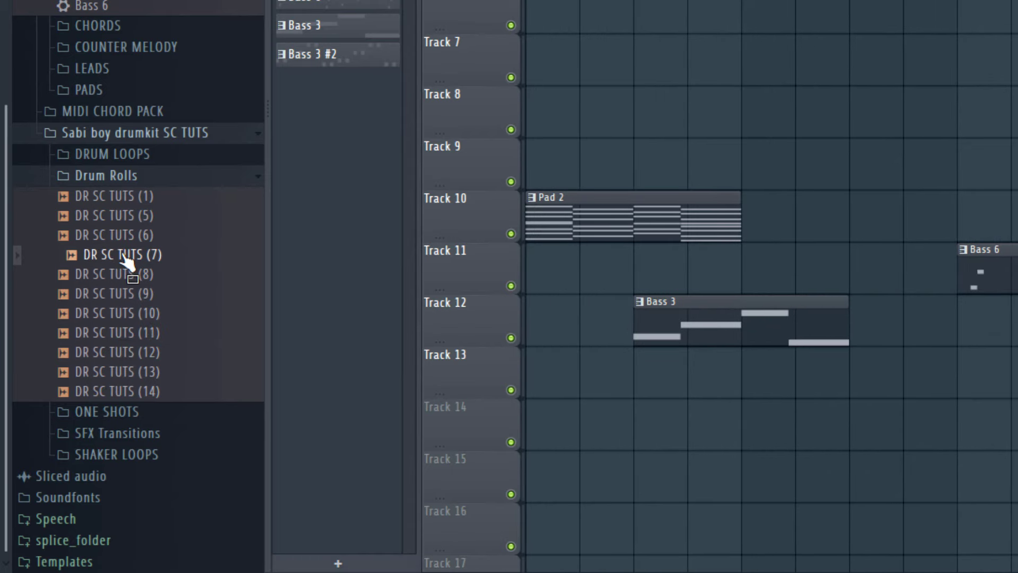
pyautogui.click(133, 217)
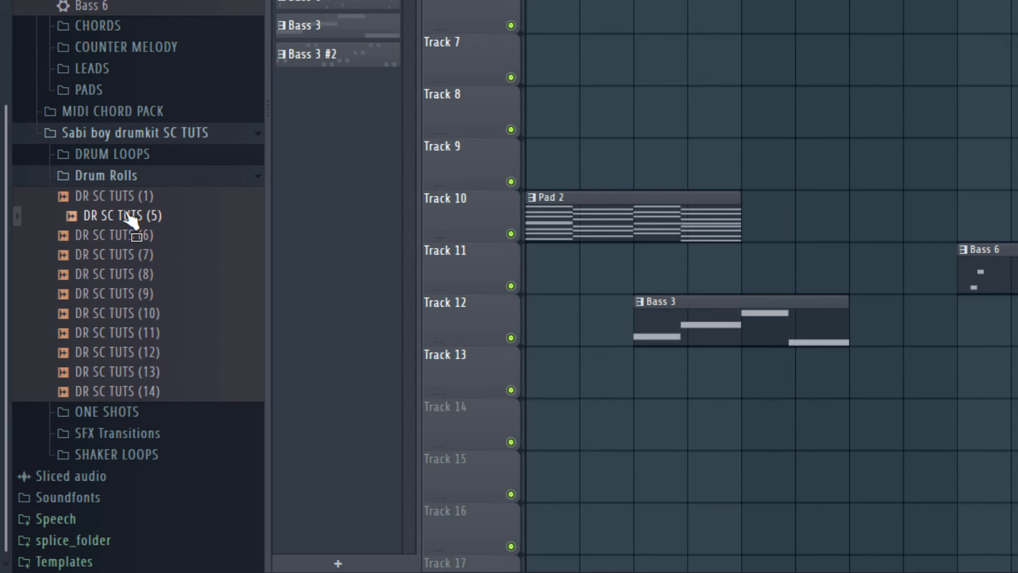
# Place the DR SC TUTS (5) drum roll at bar 4 of Track 14 and adjust its channel volume during playback.
pyautogui.moveTo(568, 467); pyautogui.dragTo(674, 419)
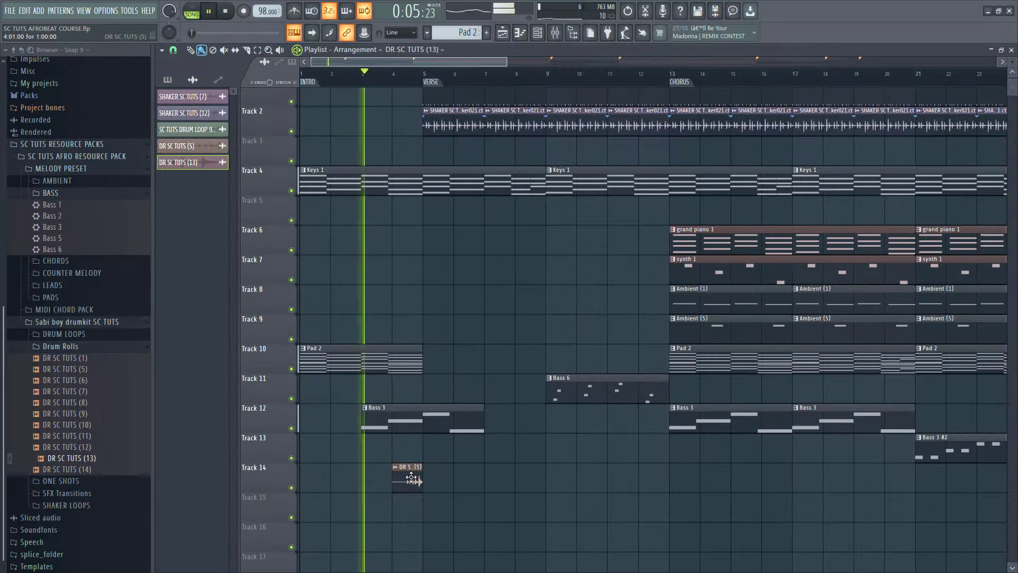
pyautogui.doubleClick(714, 409)
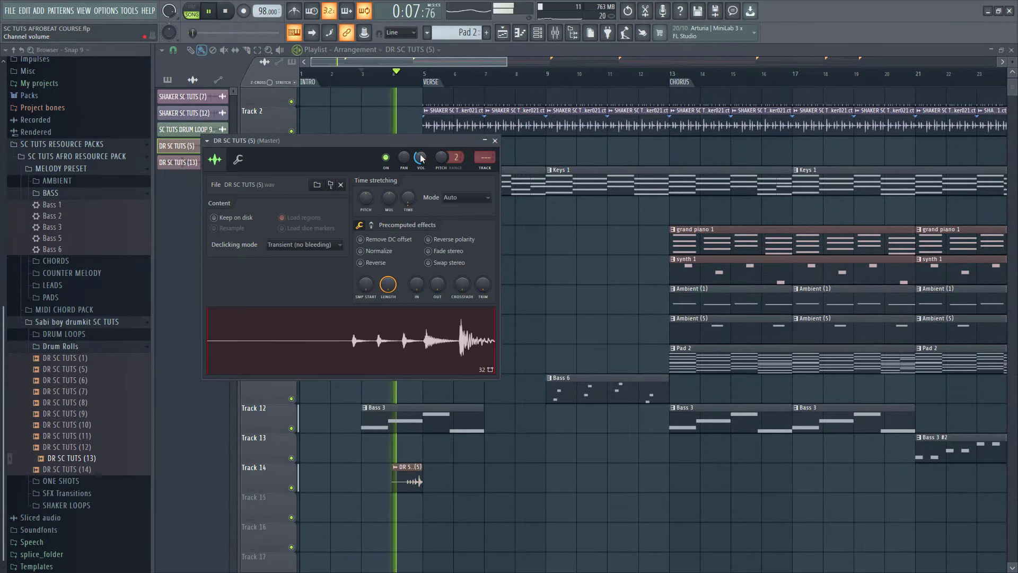
pyautogui.press('space')
# Try the INTRO's Bass 3 clip at bar 1 of Track 12, delete it, and play on into the VERSE.
pyautogui.moveTo(430, 425); pyautogui.dragTo(367, 425)
pyautogui.click(337, 424)
pyautogui.press('space')
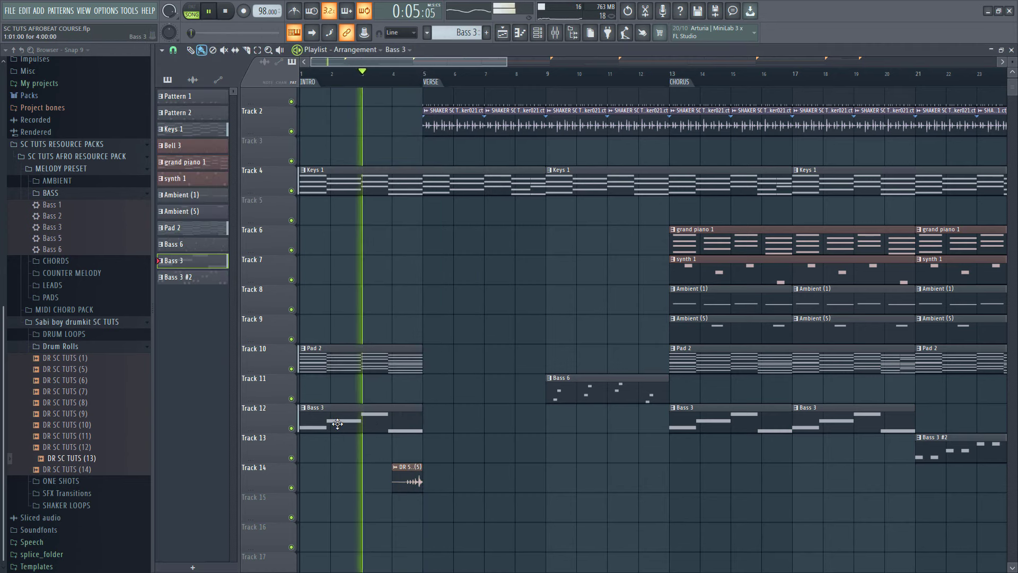
pyautogui.rightClick(364, 420)
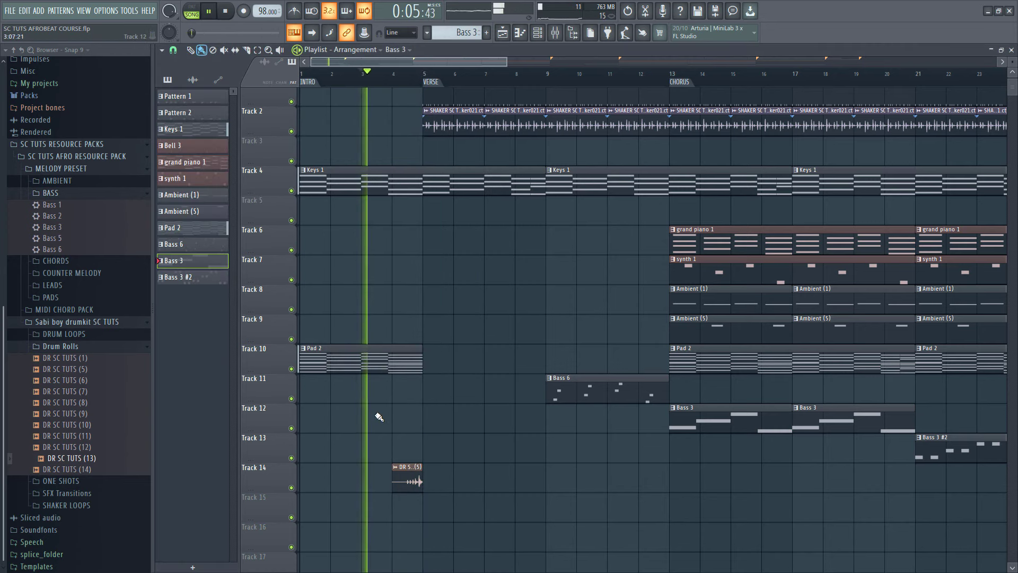
pyautogui.scroll(-2, 383, 415)
pyautogui.scroll(-2, 339, 407)
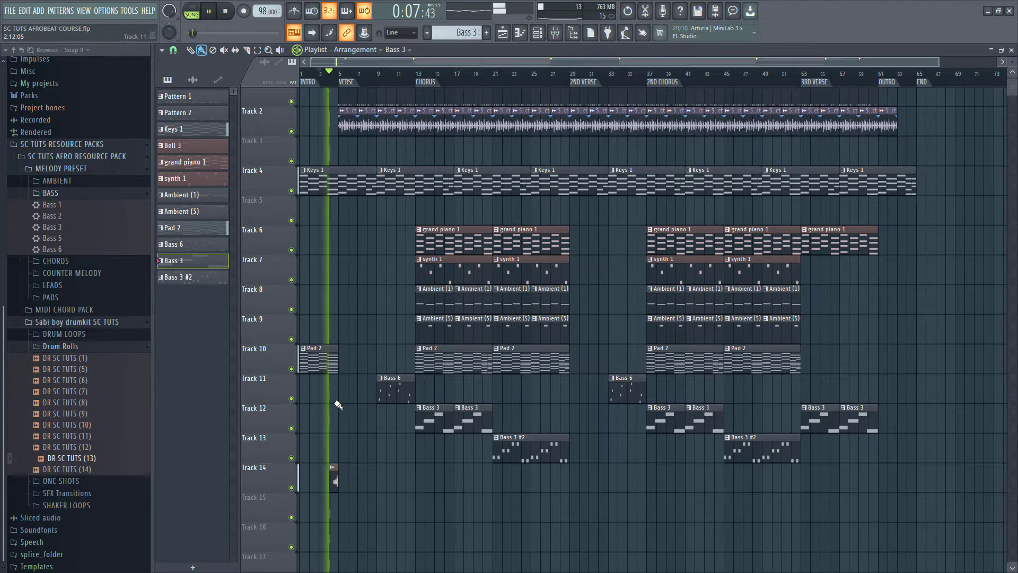
pyautogui.scroll(-1, 306, 451)
pyautogui.scroll(1, 308, 451)
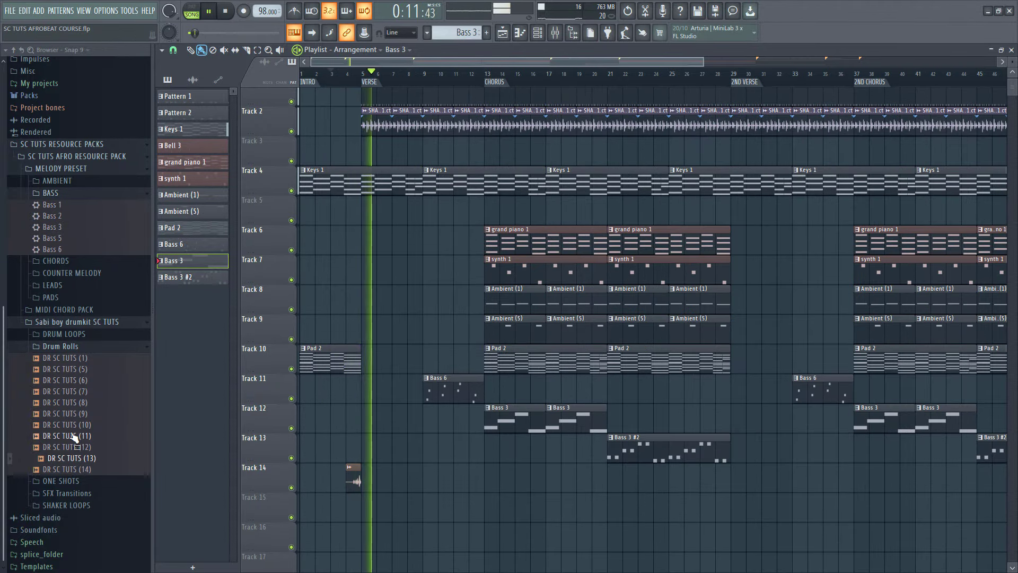
pyautogui.press('space')
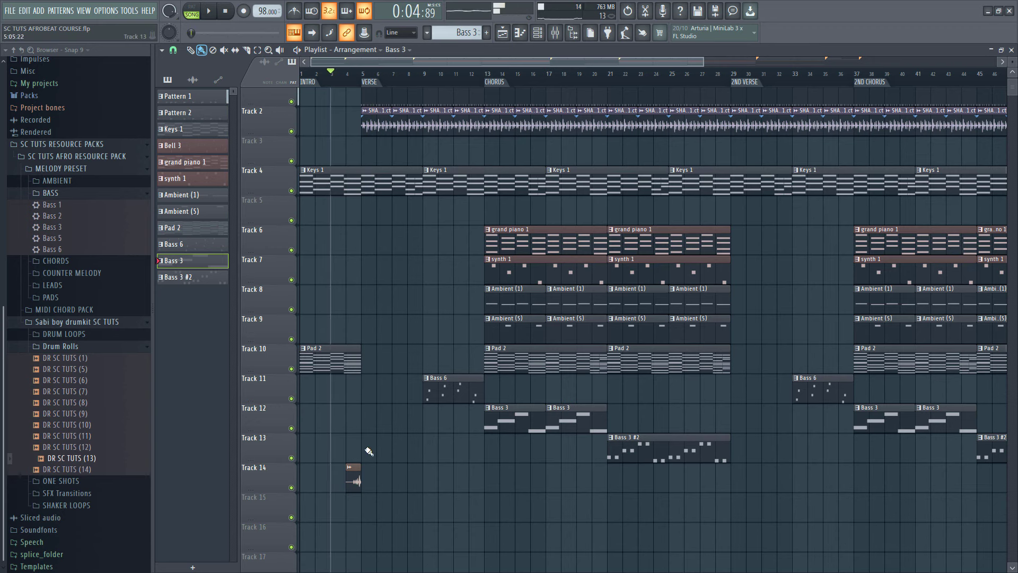
# Copy the Track 14 drum roll to bar 28 before the 2ND VERSE and to bar 52 before the 3RD VERSE.
pyautogui.scroll(1, 366, 458)
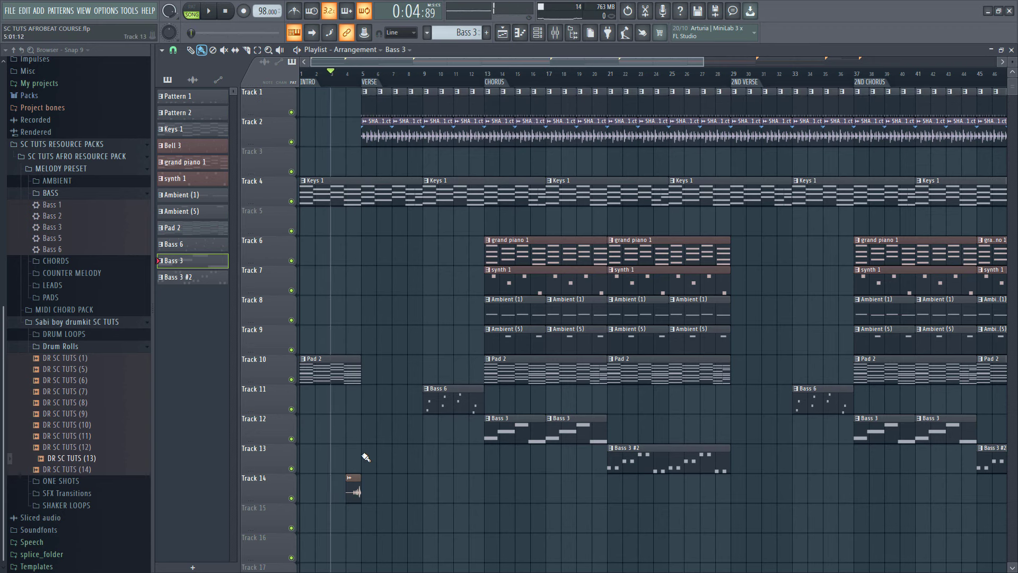
pyautogui.click(365, 79)
pyautogui.scroll(-7, 391, 385)
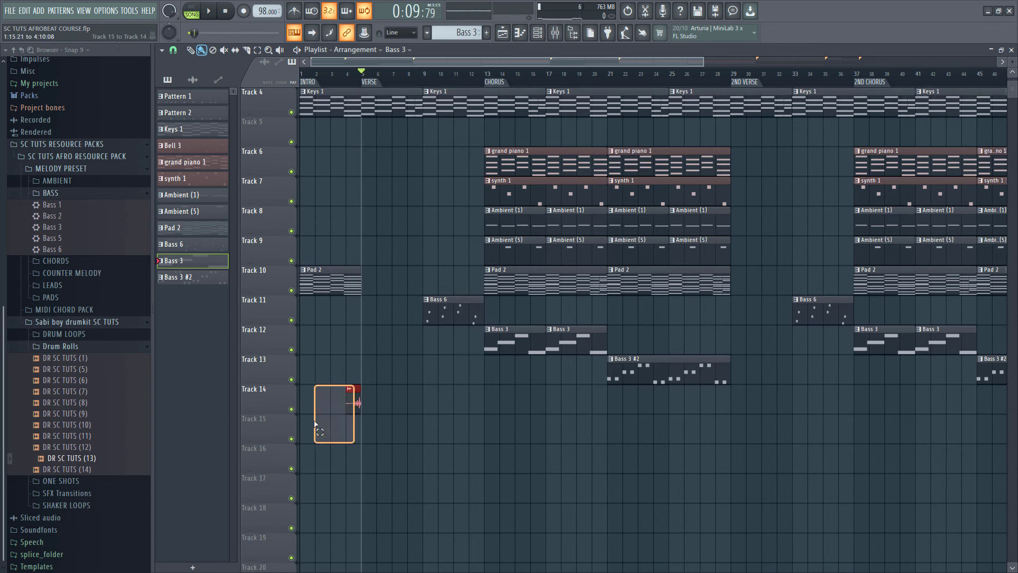
pyautogui.scroll(4, 407, 419)
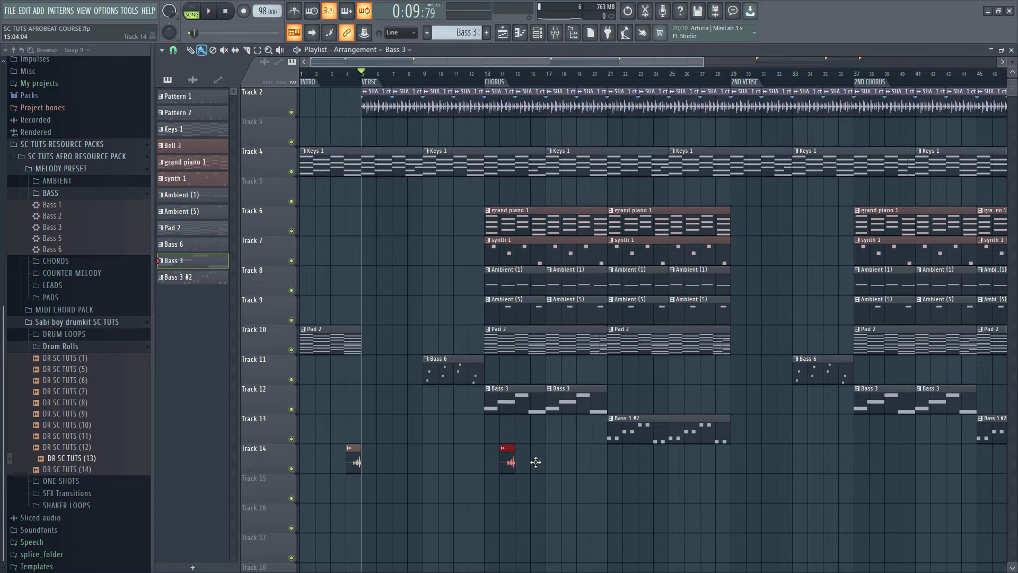
pyautogui.scroll(-1, 662, 462)
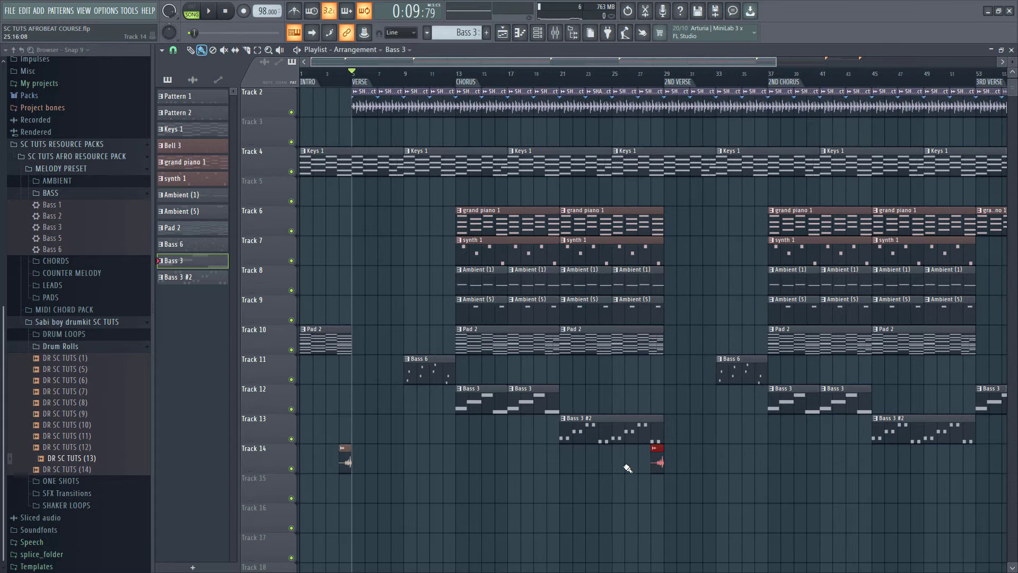
pyautogui.scroll(-1, 610, 481)
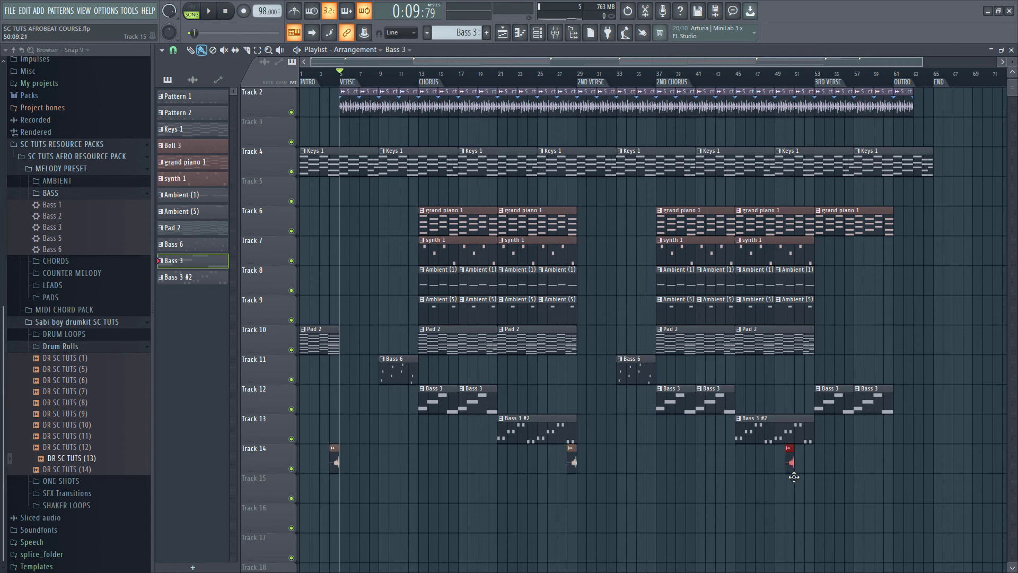
# Play the drum-roll transition into the 2ND VERSE from bar 28 and check the DR SC TUTS (5) channel settings.
pyautogui.click(569, 82)
pyautogui.press('space')
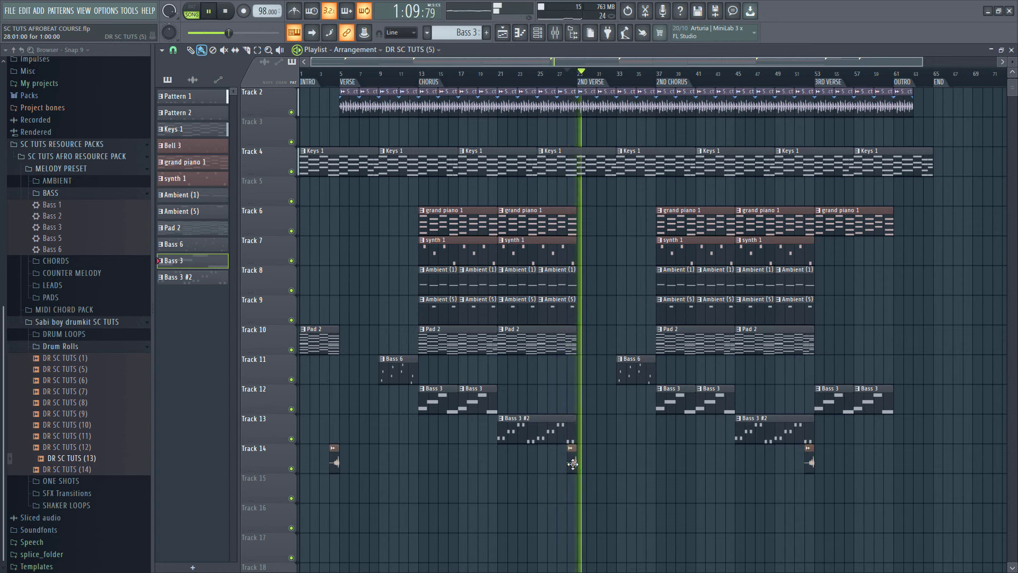
pyautogui.doubleClick(573, 464)
pyautogui.press('space')
pyautogui.press('space')
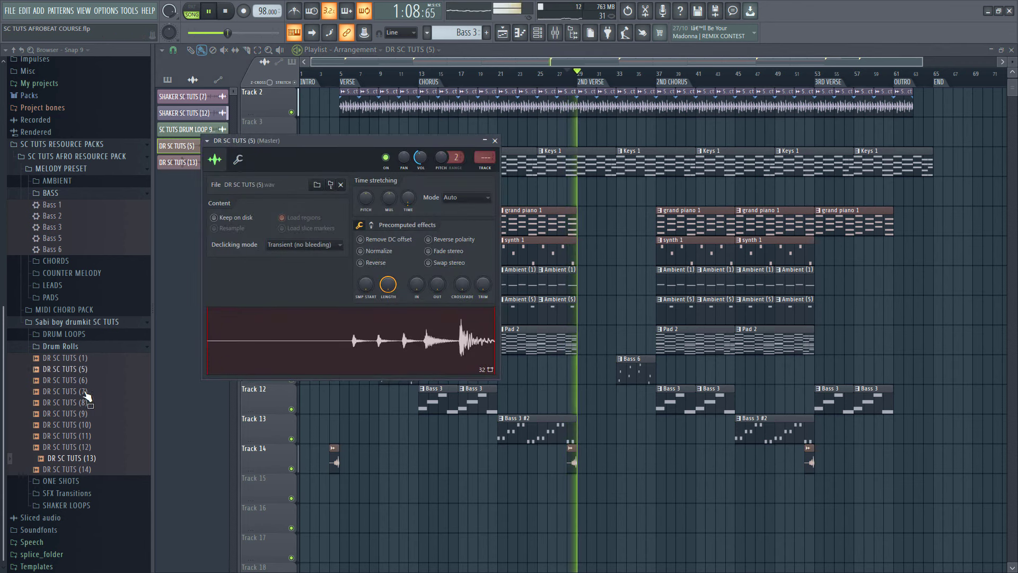
pyautogui.press('Escape')
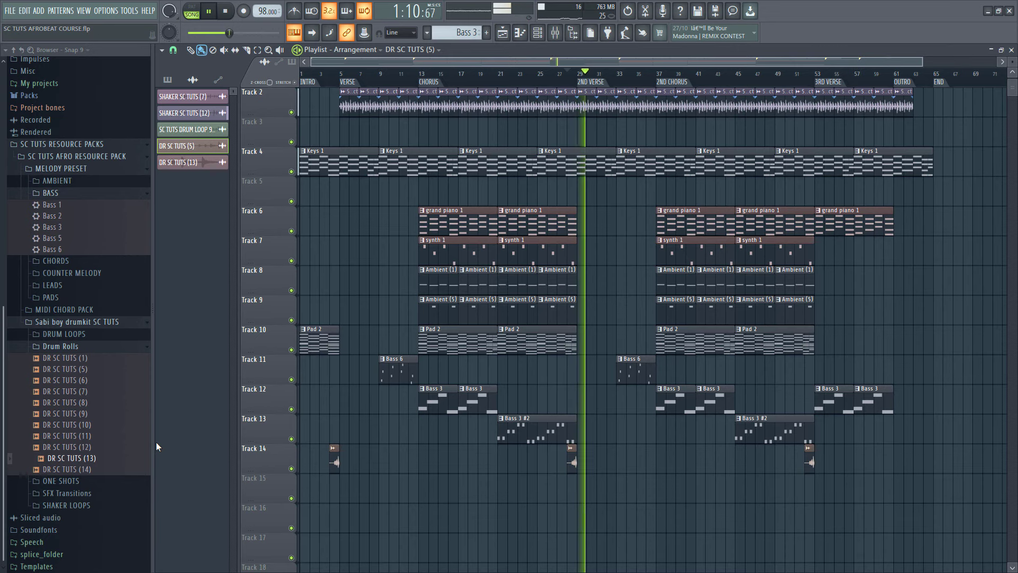
pyautogui.press('space')
# Place the DR SC TUTS (14) drum roll at bar 11 of Track 15, ahead of the CHORUS.
pyautogui.moveTo(109, 457); pyautogui.dragTo(111, 460)
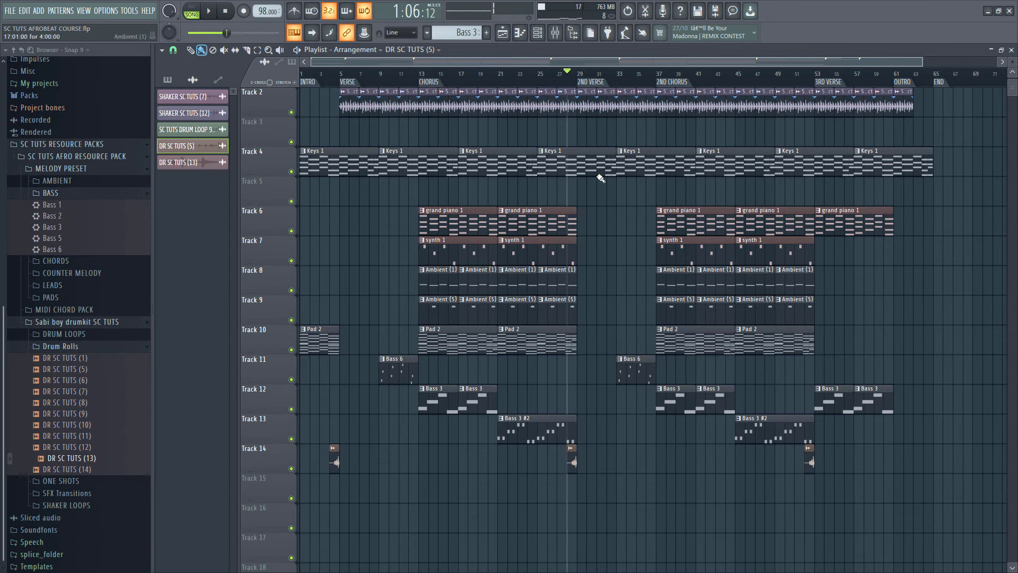
pyautogui.scroll(4, 409, 484)
pyautogui.moveTo(66, 469); pyautogui.dragTo(432, 492)
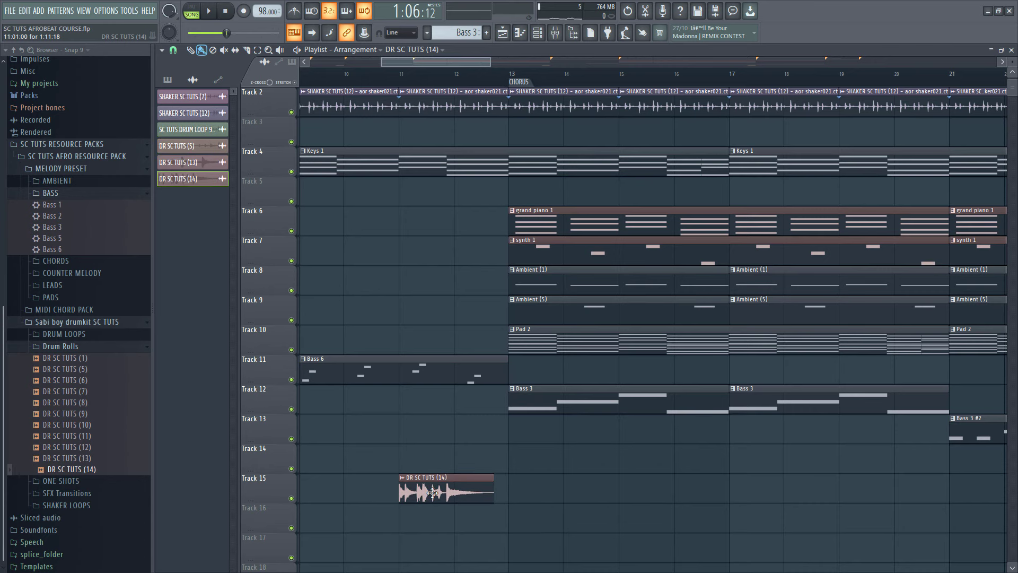
# Lower the DR SC TUTS (14) channel volume and play the roll from bar 11.
pyautogui.doubleClick(432, 493)
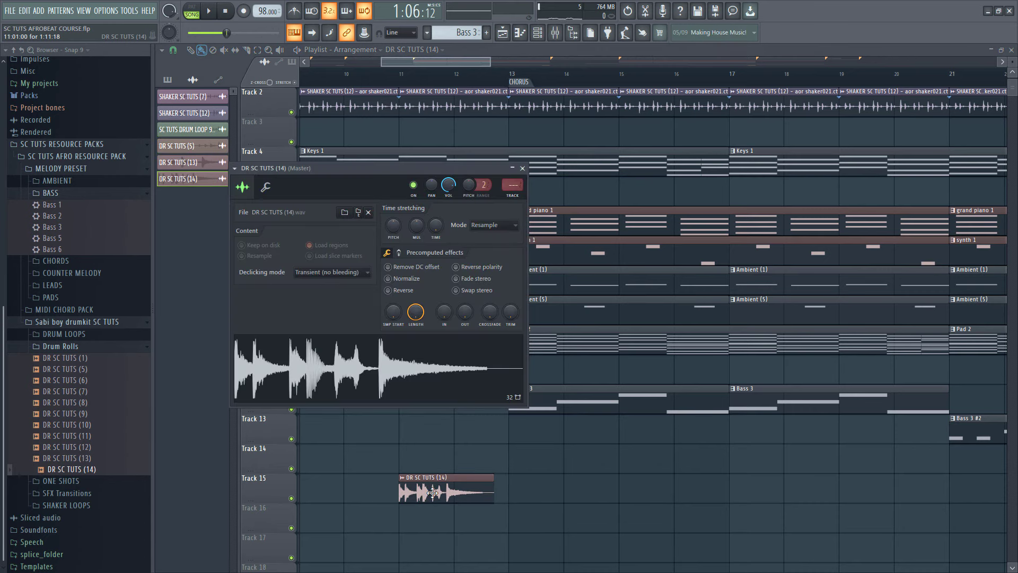
pyautogui.click(400, 75)
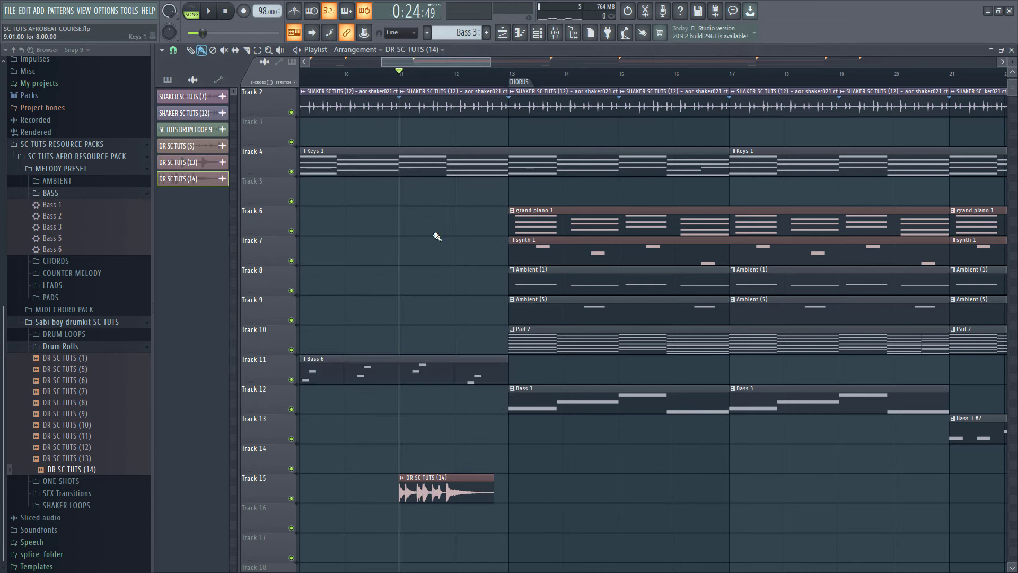
pyautogui.doubleClick(440, 499)
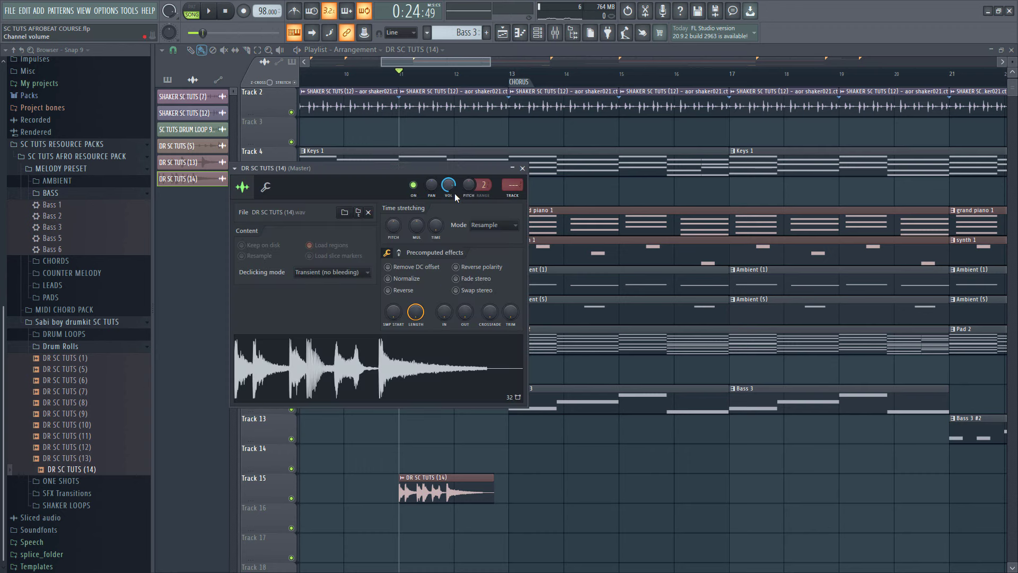
pyautogui.press('space')
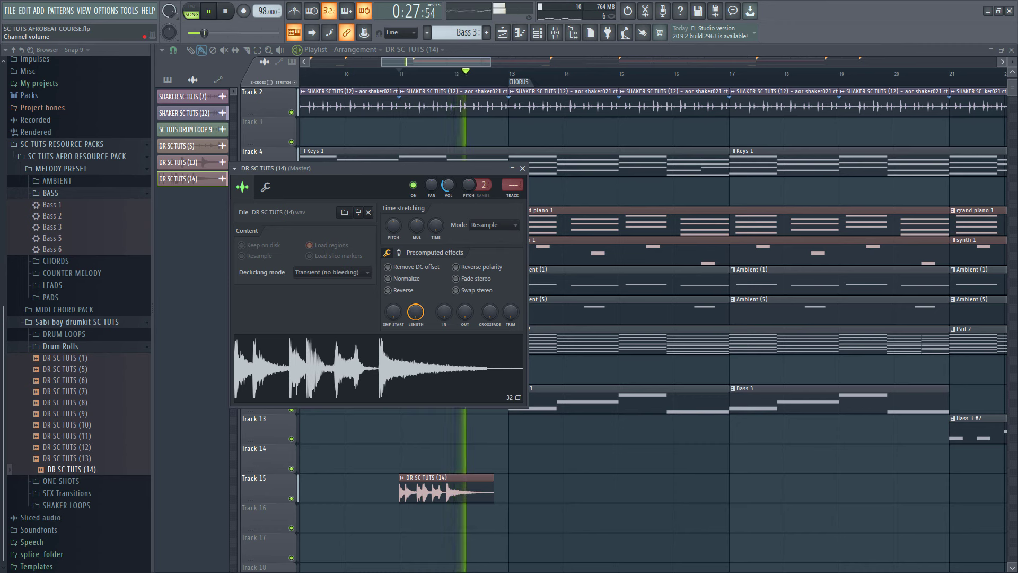
pyautogui.press('space')
# Time-stretch the DR SC TUTS (14) drum roll to 2 bars and play it from bar 11.
pyautogui.rightClick(435, 229)
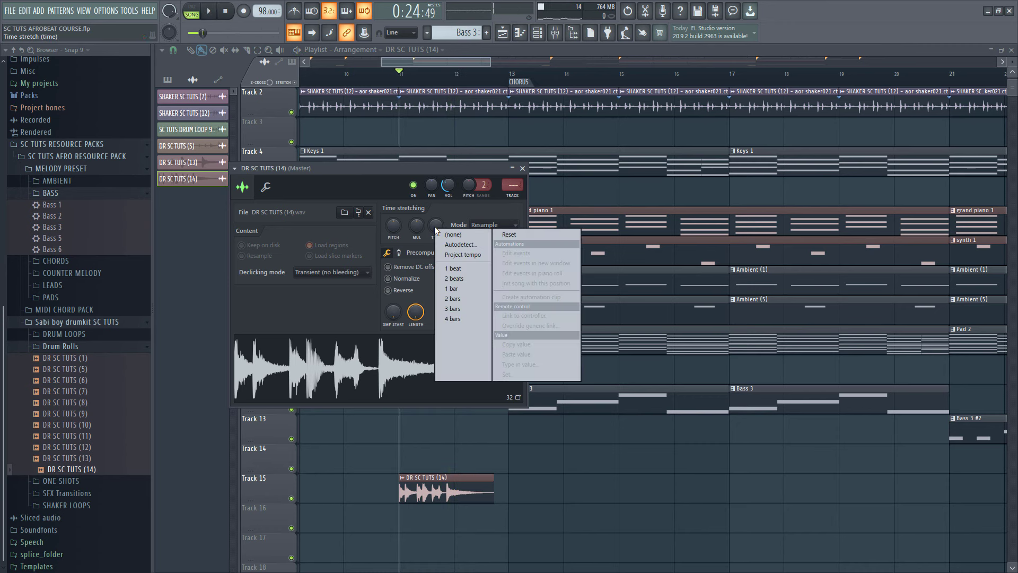
pyautogui.press('Escape')
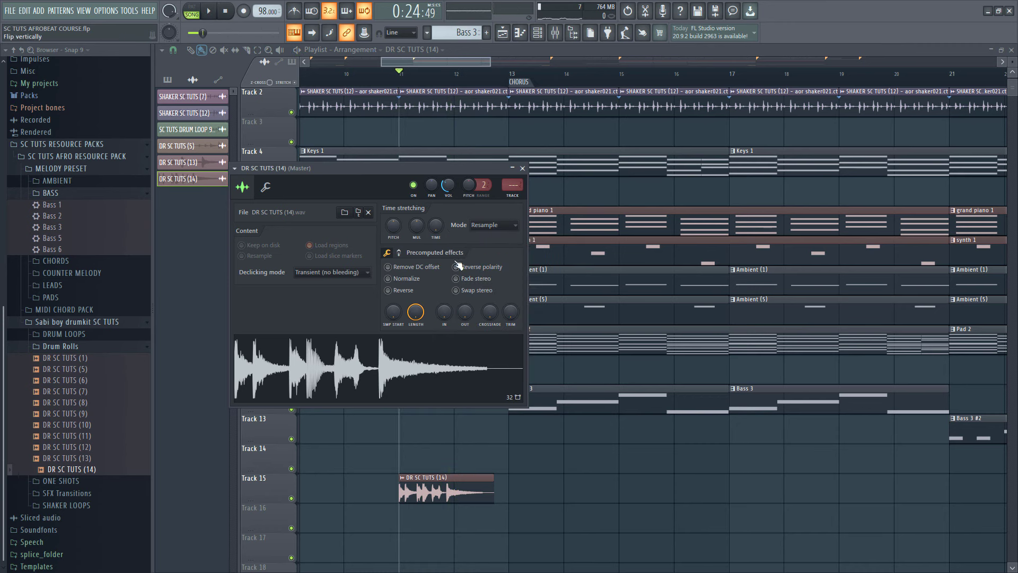
pyautogui.rightClick(438, 225)
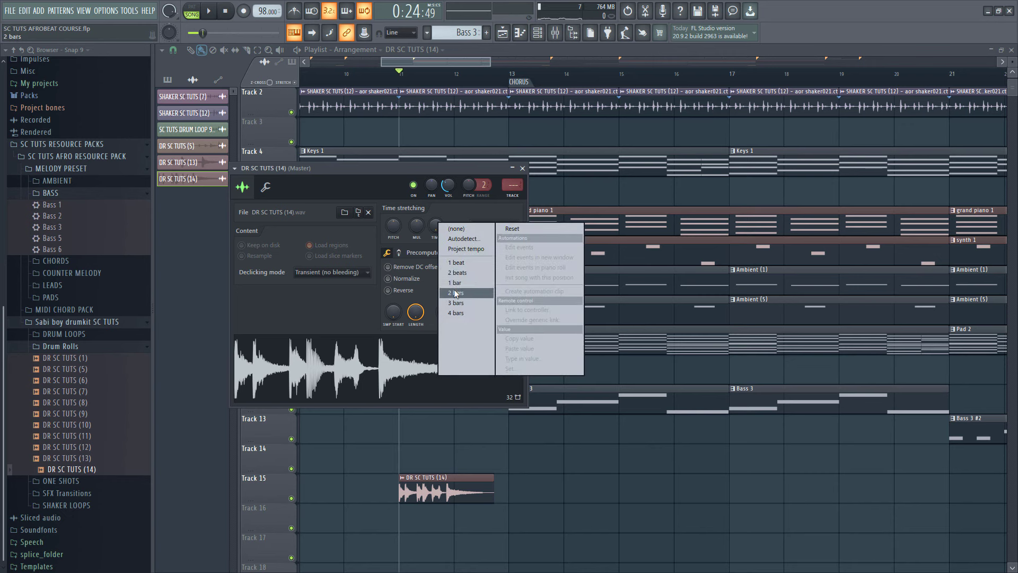
pyautogui.click(455, 293)
pyautogui.press('space')
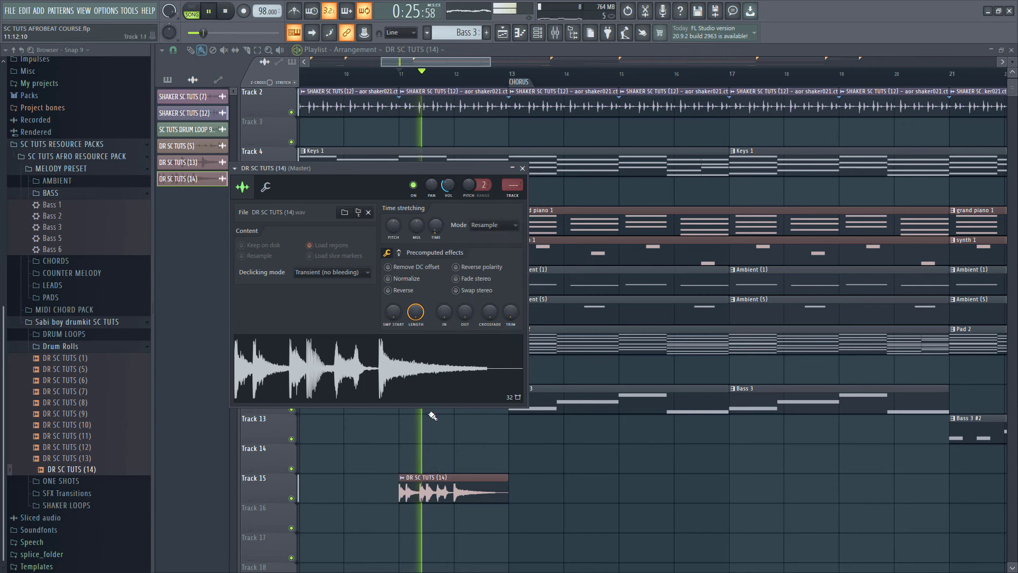
pyautogui.press('space')
# Set the DR SC TUTS (14) time-stretching mode to Stretch and move its clip to bar 12 of Track 15.
pyautogui.click(493, 225)
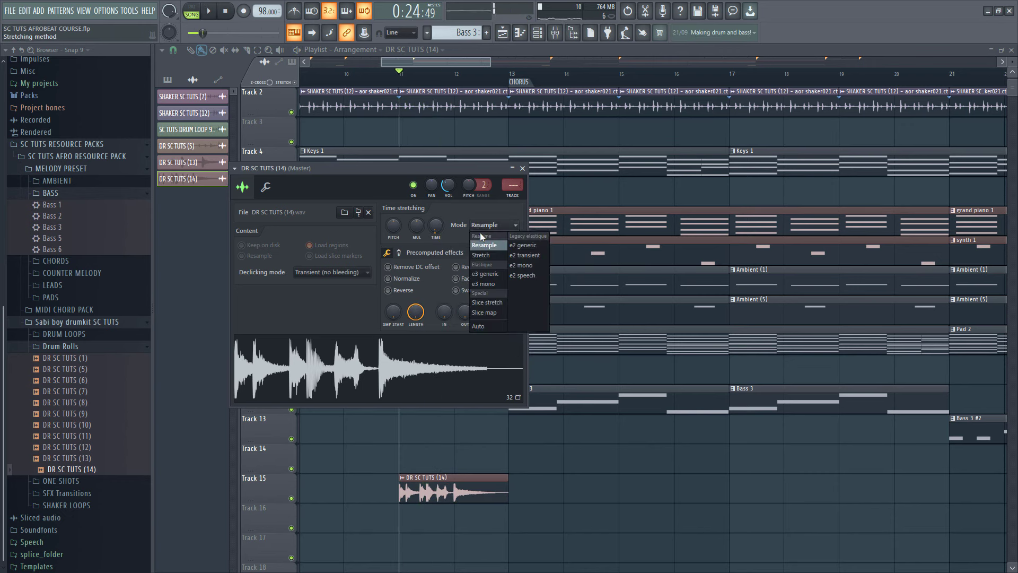
pyautogui.click(486, 250)
pyautogui.press('space')
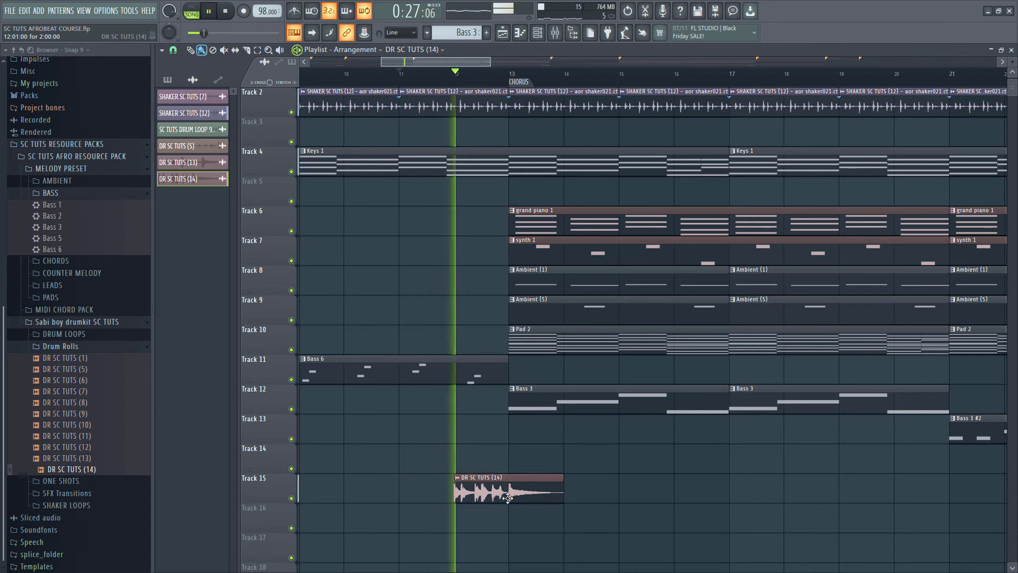
# Lower the DR SC TUTS (14) channel volume to about 11% and play the roll from bar 12.
pyautogui.doubleClick(503, 485)
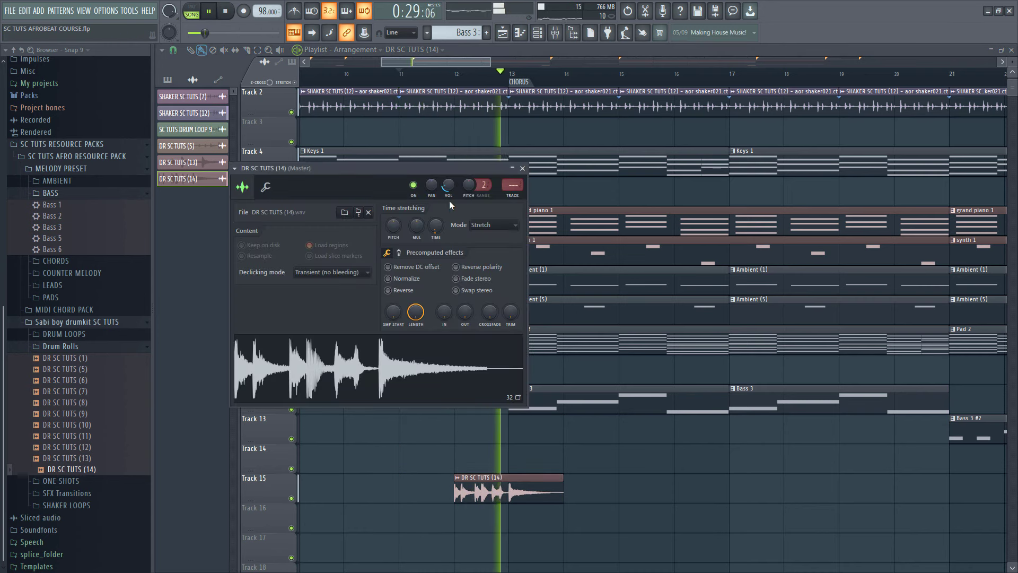
pyautogui.moveTo(448, 187); pyautogui.dragTo(448, 195)
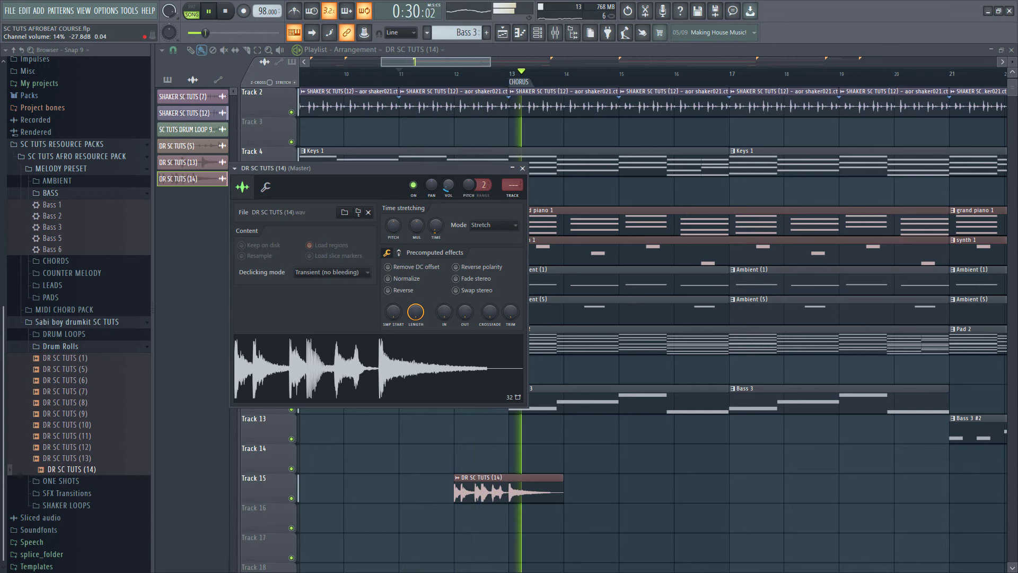
pyautogui.press('space')
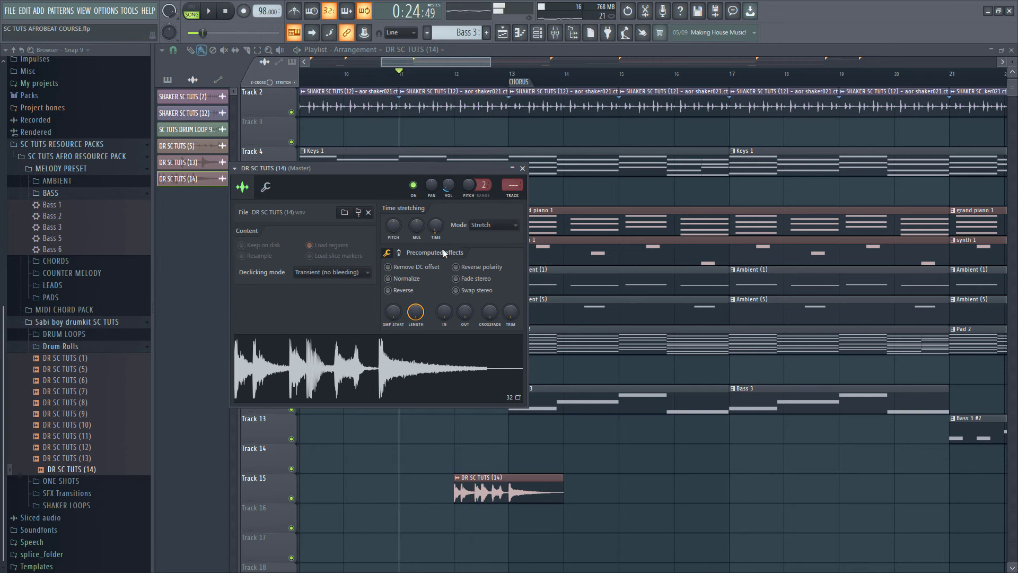
pyautogui.press('space')
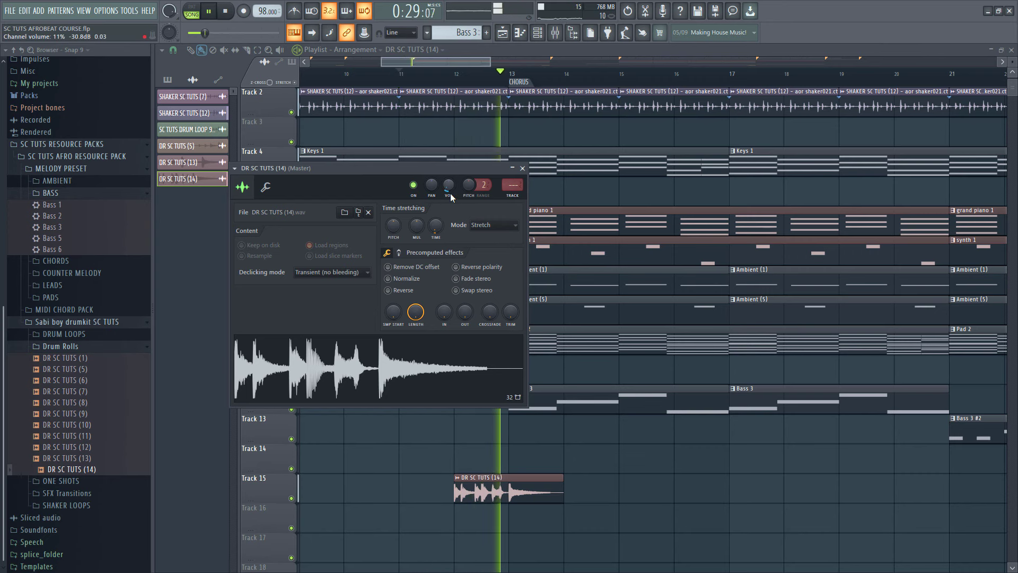
pyautogui.click(456, 74)
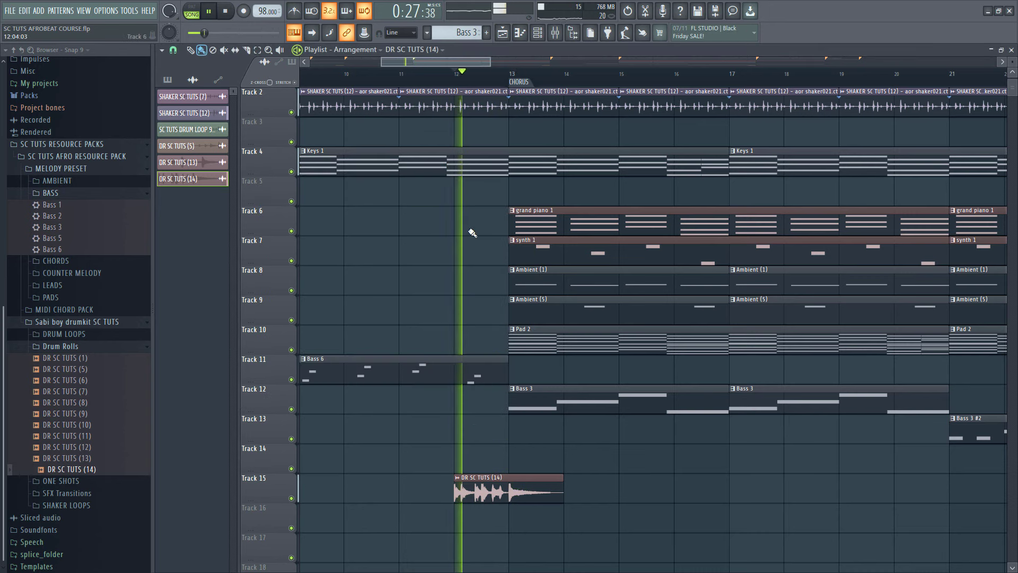
pyautogui.doubleClick(491, 482)
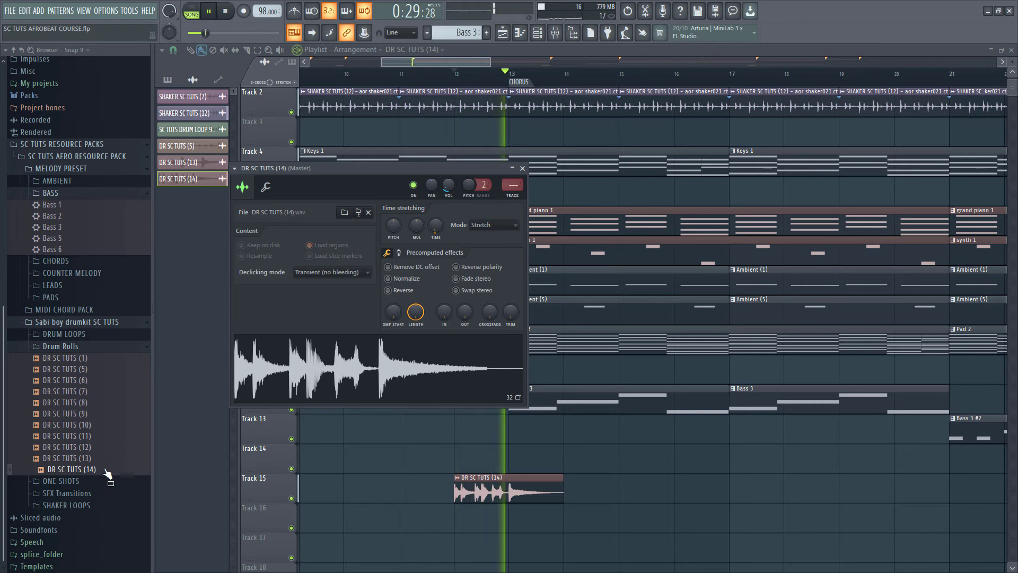
pyautogui.click(538, 475)
# Copy the DR SC TUTS (14) drum roll to bars 36 and 60 of Track 15, ahead of the 2ND CHORUS and OUTRO.
pyautogui.scroll(-5, 592, 477)
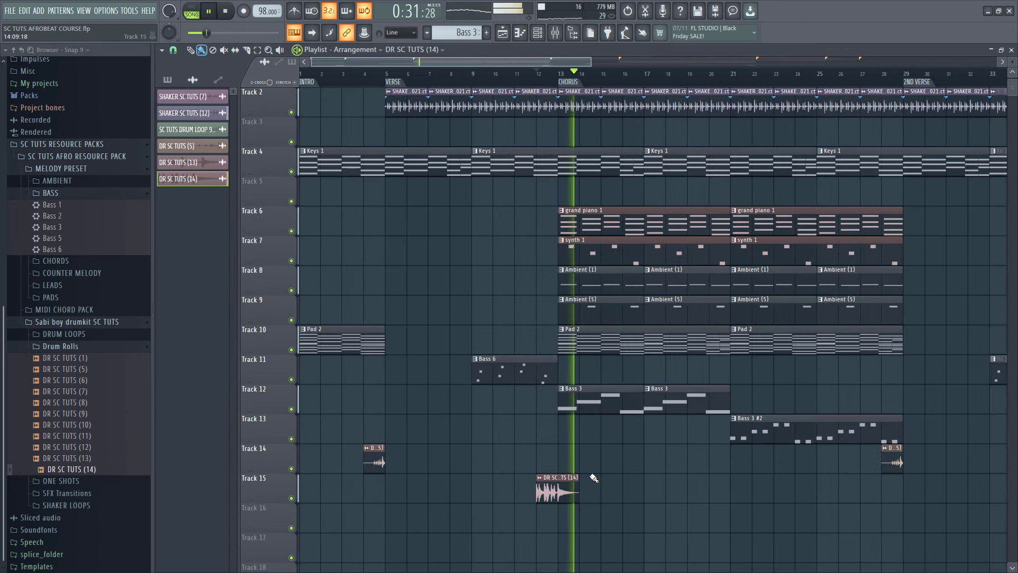
pyautogui.scroll(-3, 570, 481)
pyautogui.press('space')
pyautogui.click(406, 497)
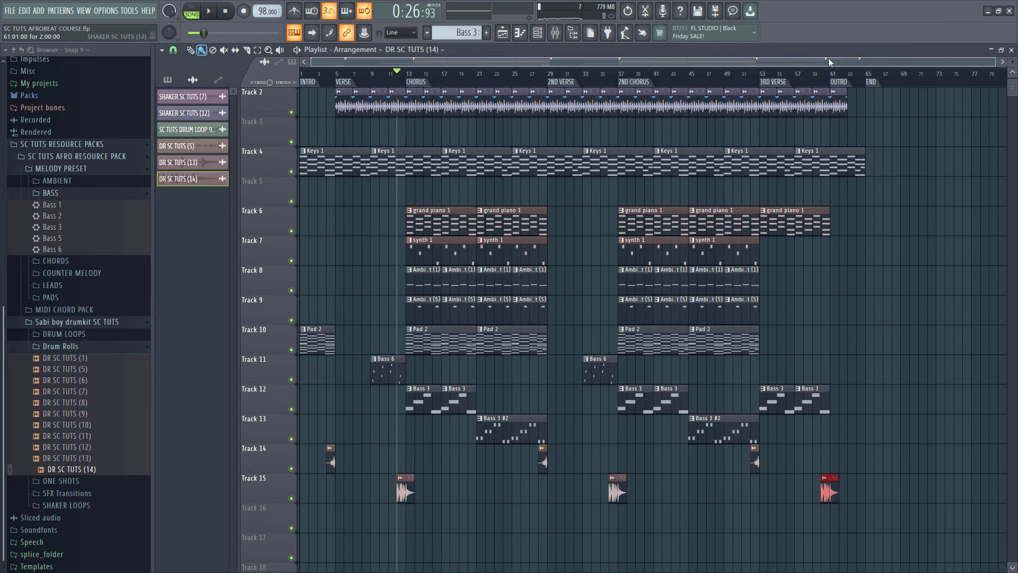
# Trim the start of the OUTRO drum roll so it begins at bar 61, and play the transition from bar 60.
pyautogui.click(831, 83)
pyautogui.click(827, 81)
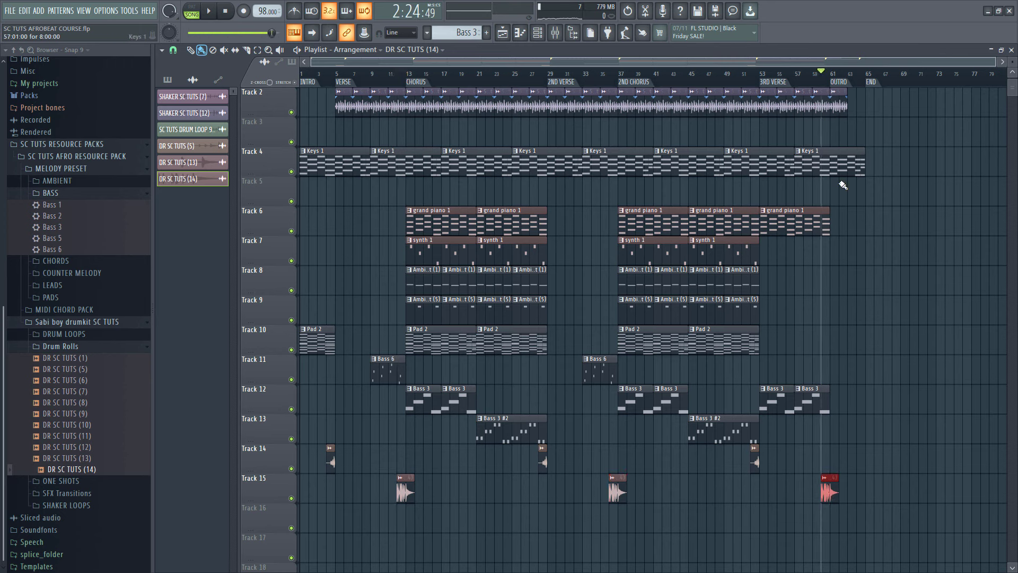
pyautogui.press('space')
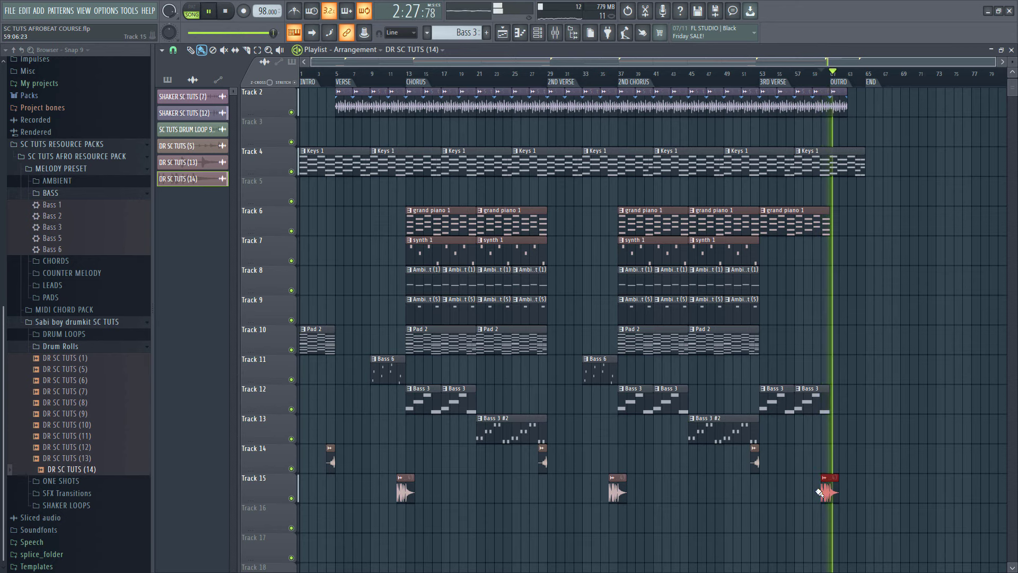
pyautogui.scroll(2, 822, 491)
pyautogui.scroll(3, 822, 491)
pyautogui.press('space')
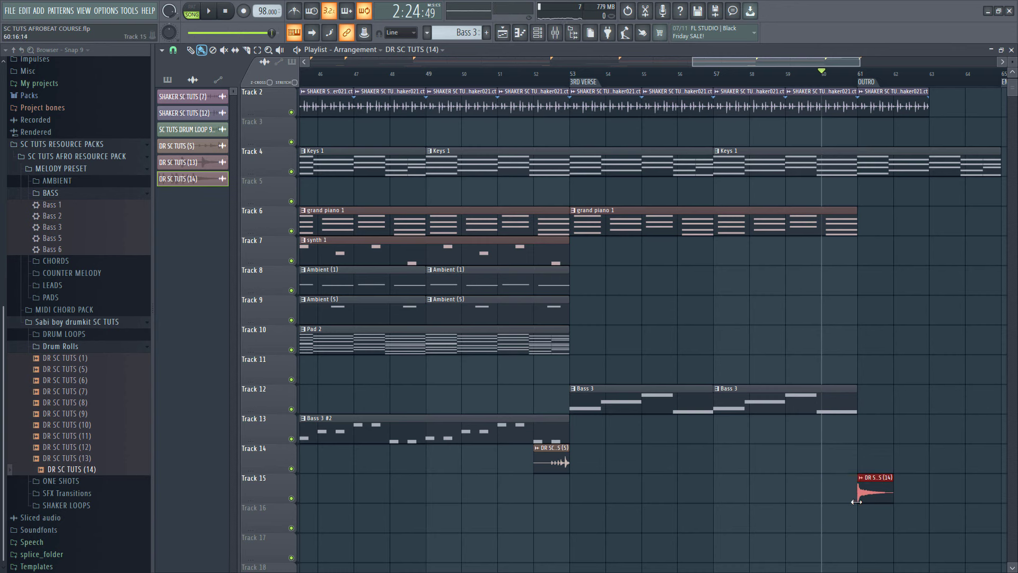
pyautogui.press('space')
pyautogui.scroll(-2, 755, 476)
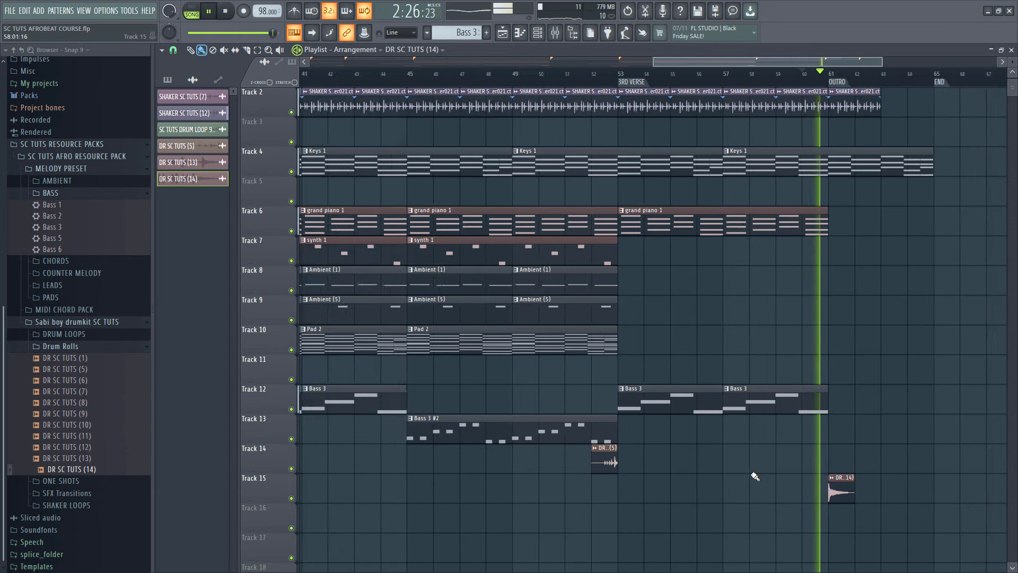
pyautogui.scroll(-4, 755, 476)
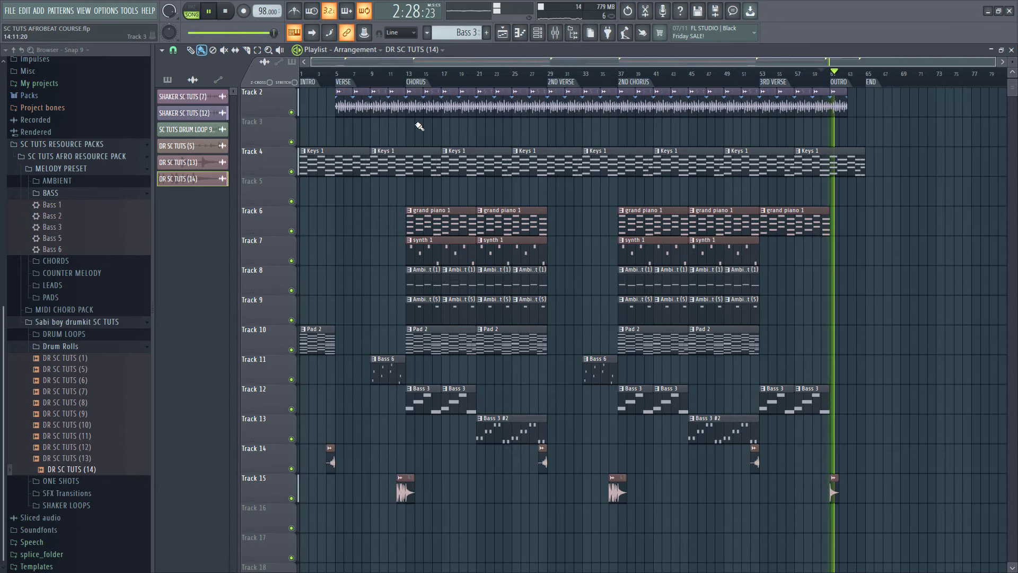
# Play the transition into the CHORUS from bar 12.
pyautogui.click(396, 72)
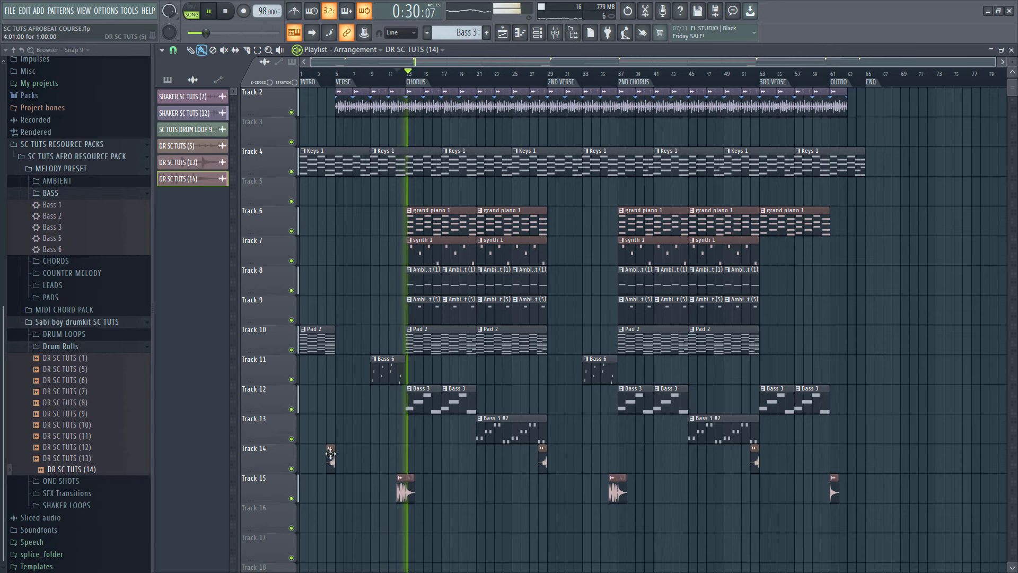
pyautogui.scroll(-3, 312, 371)
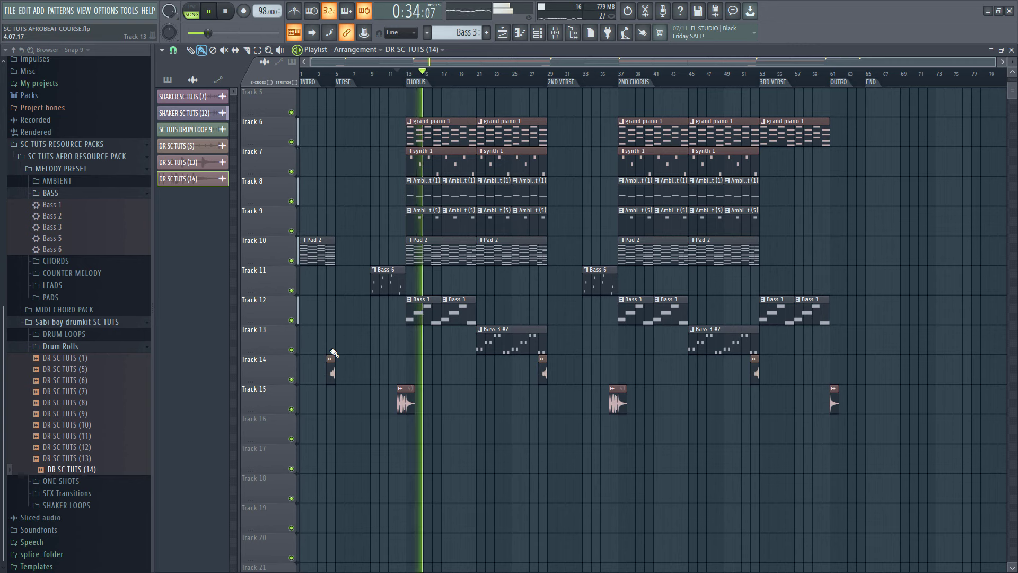
pyautogui.press('space')
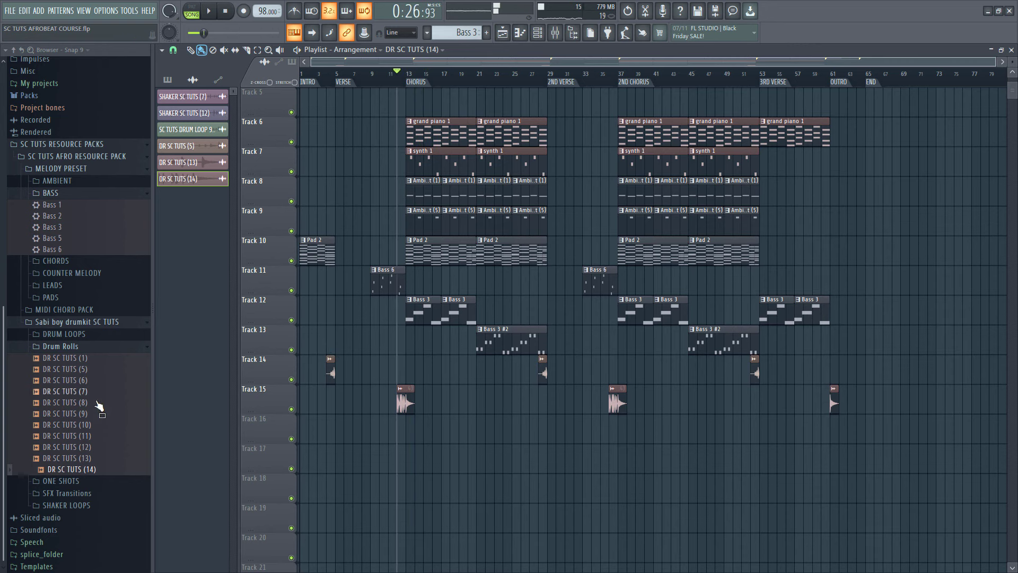
# Expand the SFX Transitions folder and audition its samples through SFX SC TUTS (9).
pyautogui.click(72, 495)
pyautogui.click(67, 393)
pyautogui.click(74, 428)
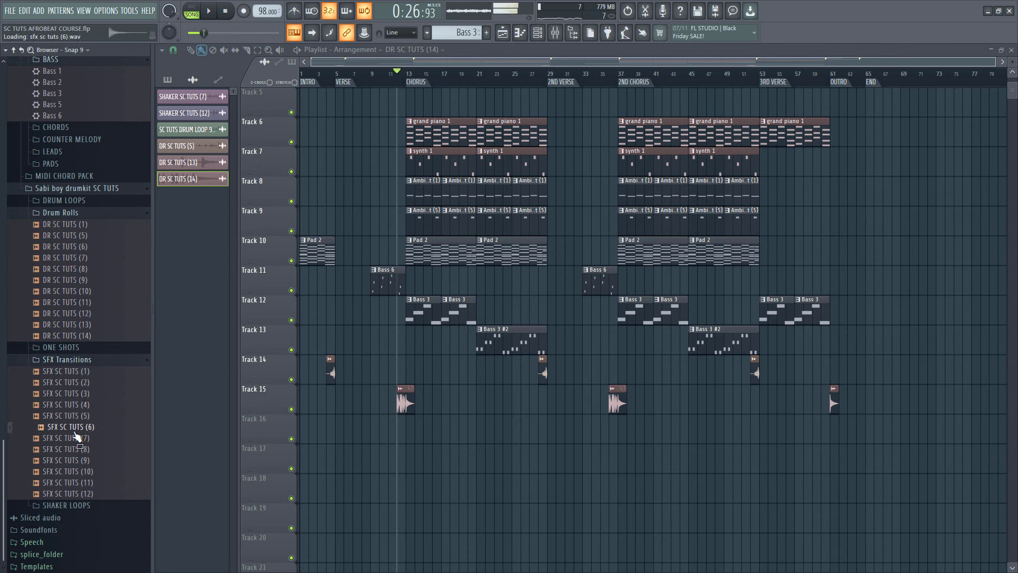
pyautogui.click(74, 453)
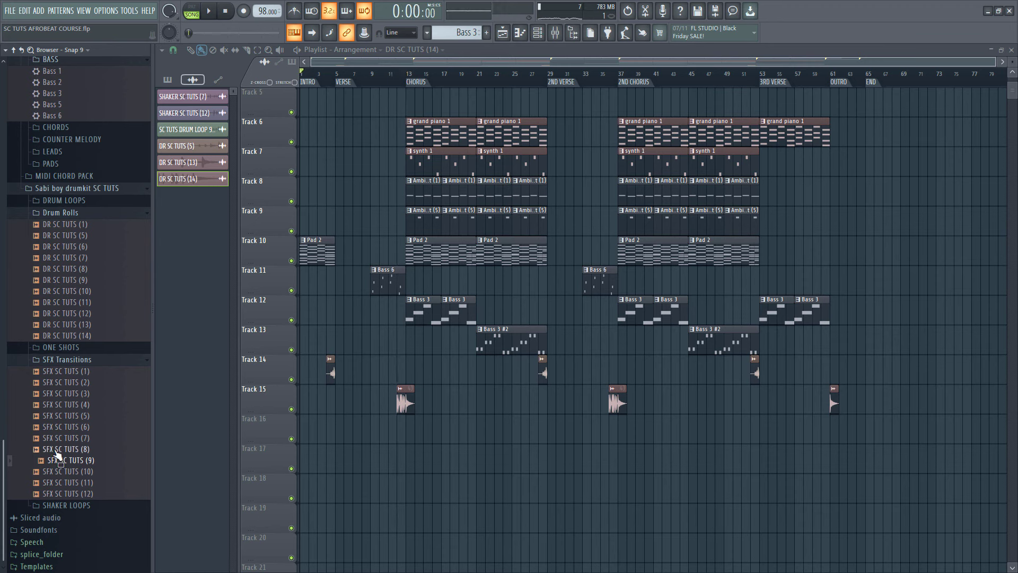
# Place SFX SC TUTS (9) at bar 12 of Track 16, below the drum roll, and set the playhead to bar 12.
pyautogui.click(485, 84)
pyautogui.click(413, 77)
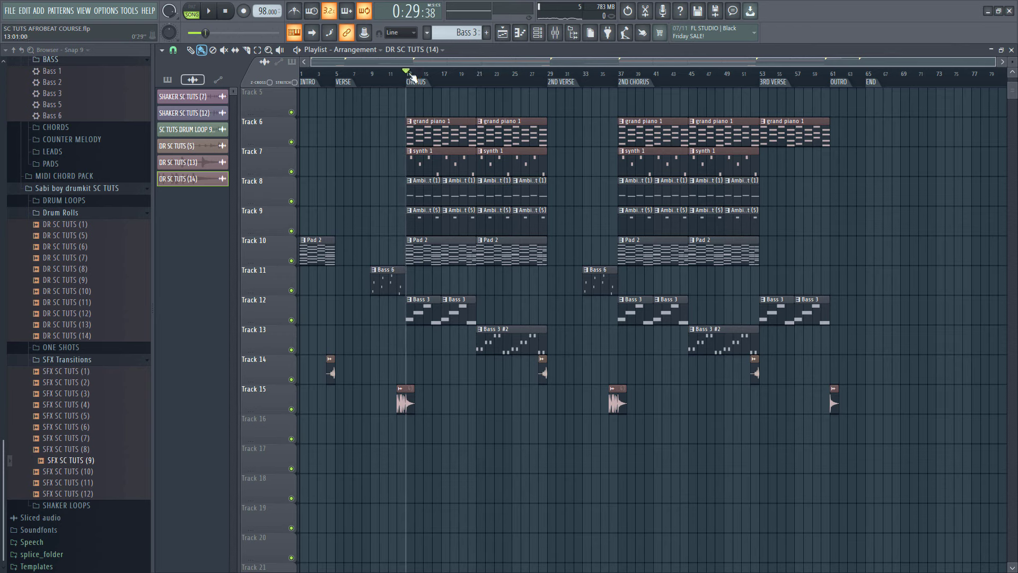
pyautogui.moveTo(82, 461); pyautogui.dragTo(157, 456)
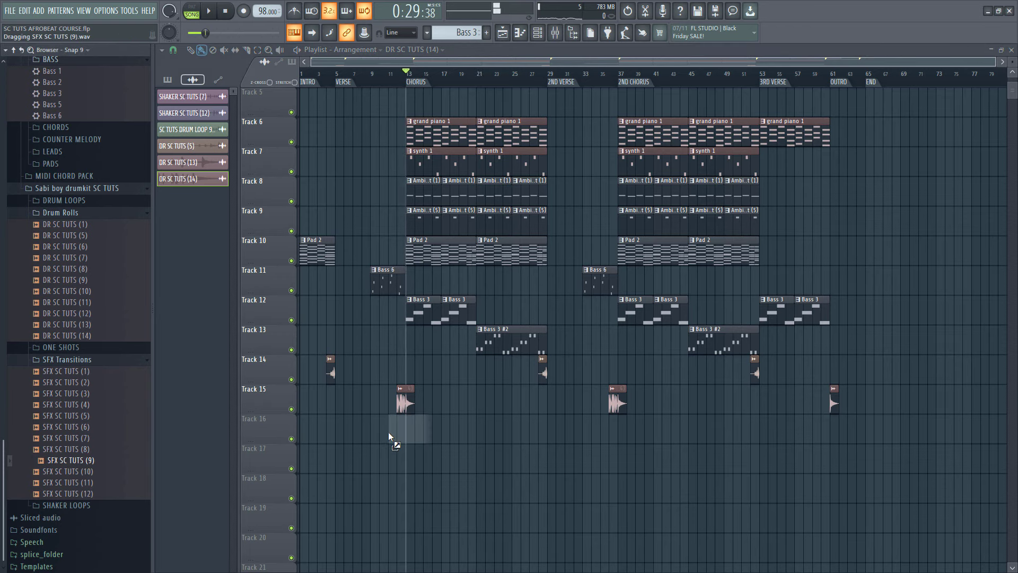
pyautogui.moveTo(389, 436); pyautogui.dragTo(435, 433)
pyautogui.scroll(5, 395, 434)
pyautogui.click(390, 74)
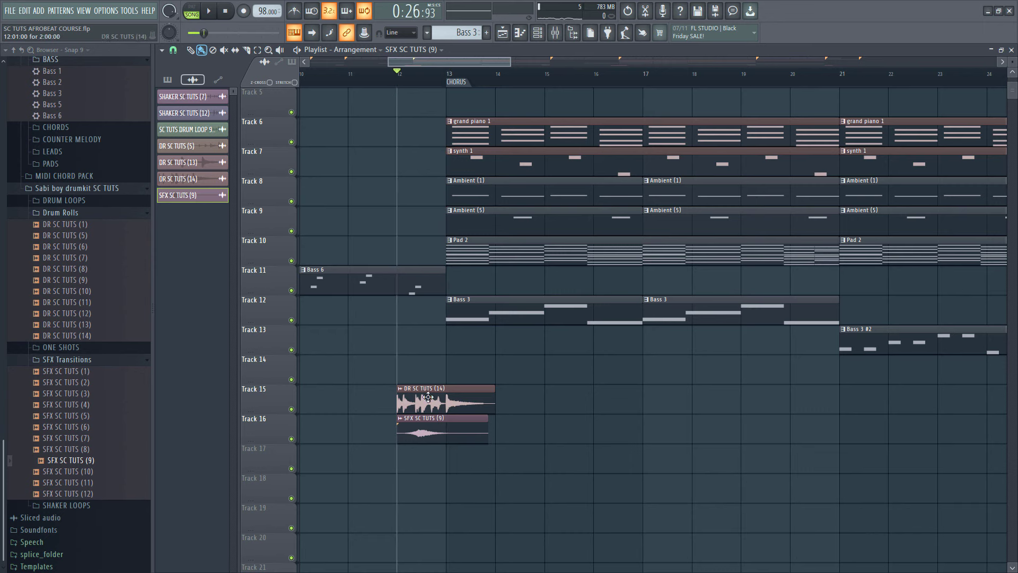
# Lower the SFX SC TUTS (9) channel volume and play the effect from bar 12.
pyautogui.doubleClick(424, 430)
pyautogui.press('space')
pyautogui.moveTo(398, 182); pyautogui.dragTo(729, 188)
pyautogui.moveTo(793, 206); pyautogui.dragTo(793, 210)
pyautogui.press('space')
pyautogui.press('space')
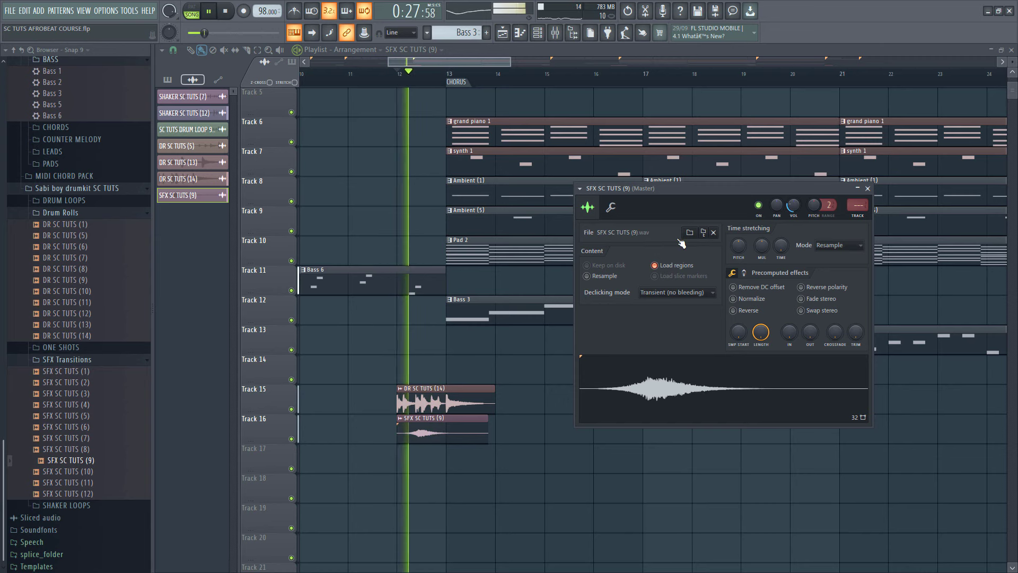
# Copy the SFX SC TUTS (9) clip to bar 36 of Track 16, ahead of the 2ND CHORUS, and play from bar 12.
pyautogui.doubleClick(461, 429)
pyautogui.scroll(-3, 462, 427)
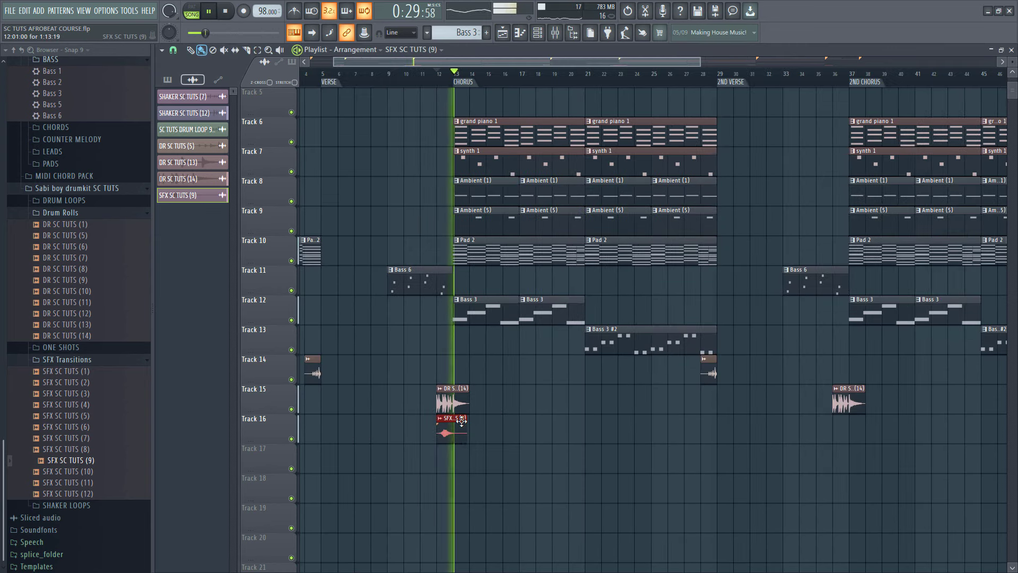
pyautogui.scroll(-3, 462, 421)
pyautogui.press('space')
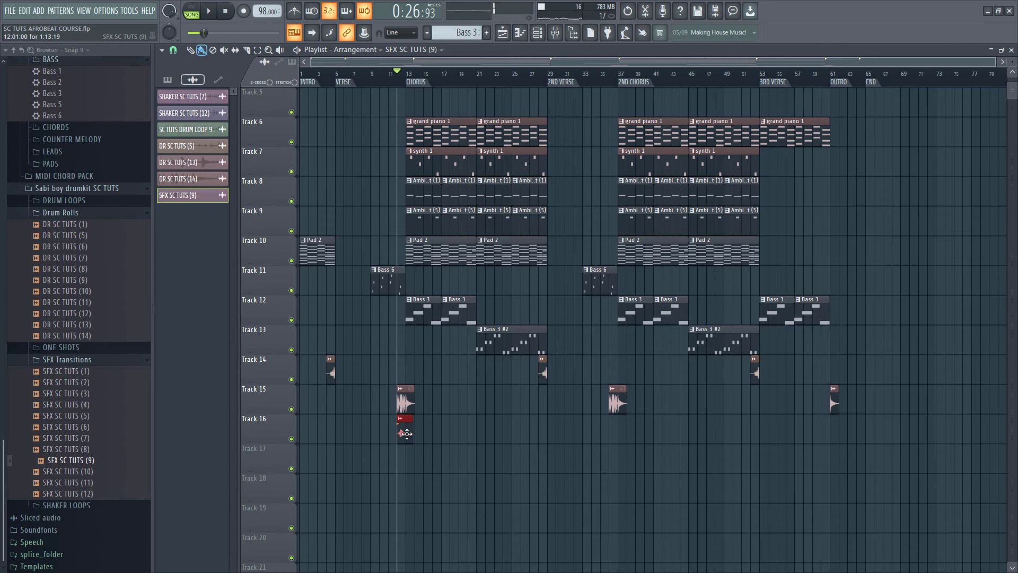
pyautogui.press('space')
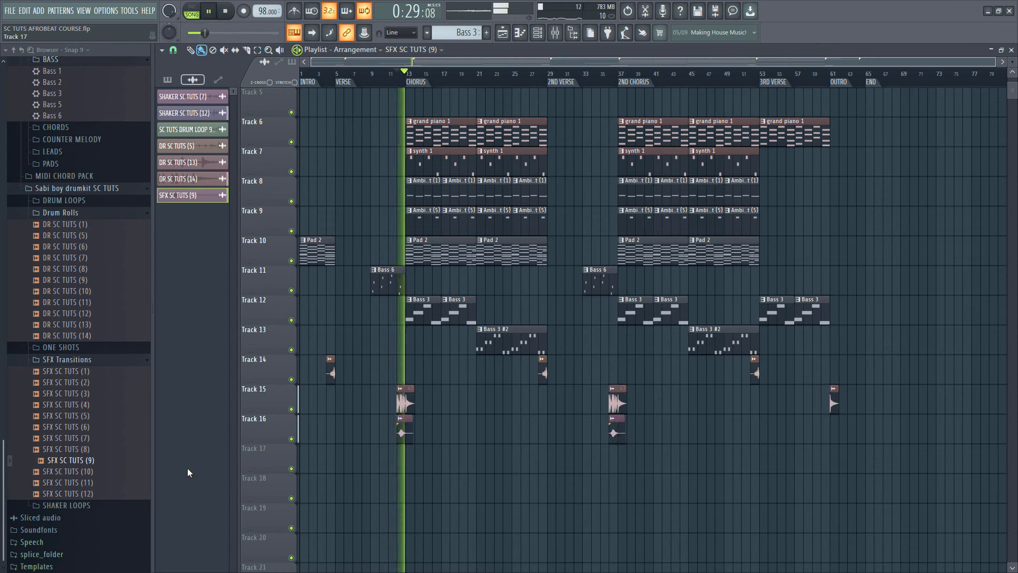
pyautogui.press('space')
# Place SFX SC TUTS (10) at bar 21 of Track 17 and play it from bar 20.
pyautogui.click(92, 471)
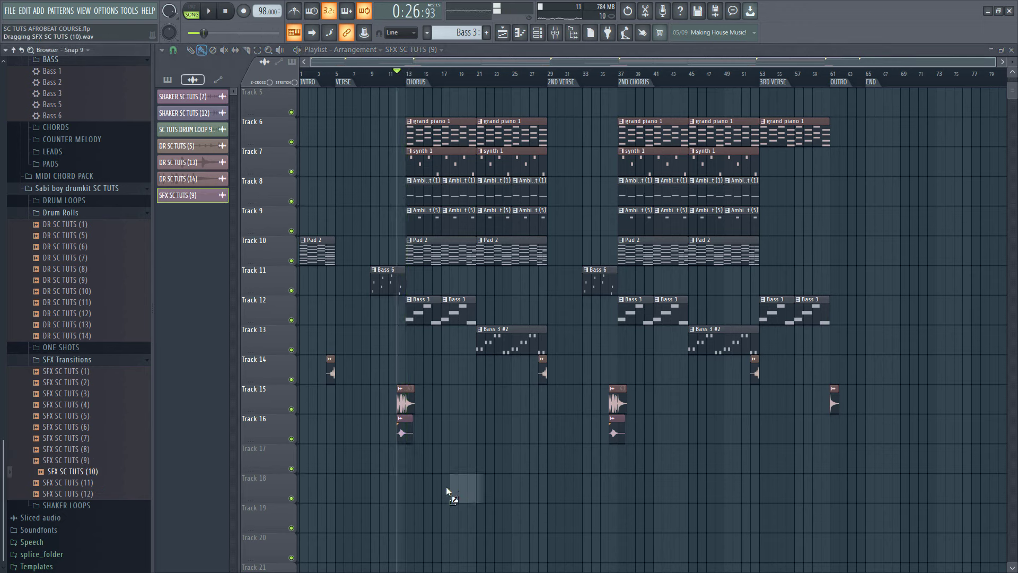
pyautogui.moveTo(479, 464); pyautogui.dragTo(483, 466)
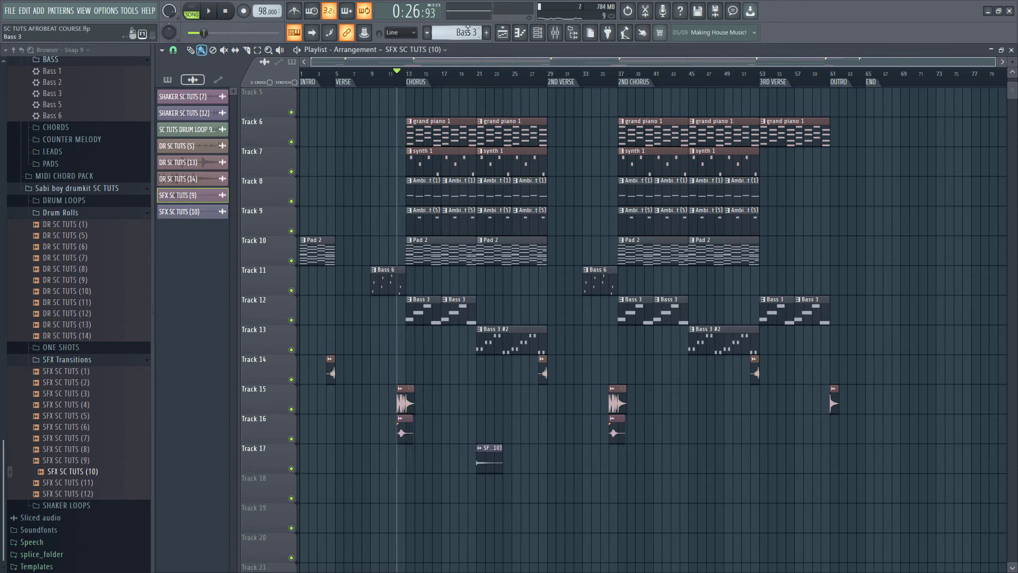
pyautogui.click(472, 76)
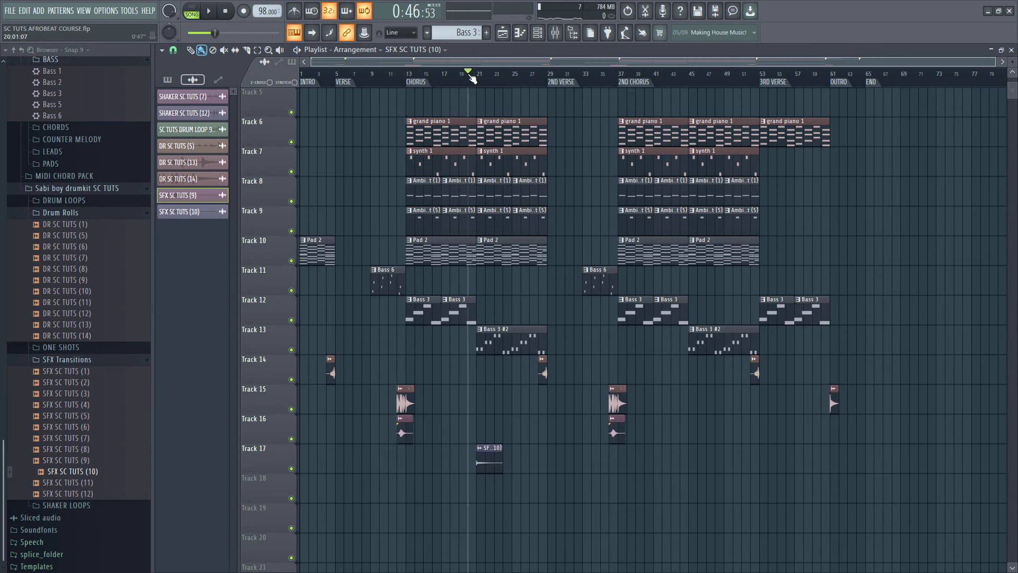
pyautogui.press('space')
# Lower the SFX SC TUTS (10) channel volume and copy its clip to bar 45 of Track 17.
pyautogui.doubleClick(488, 462)
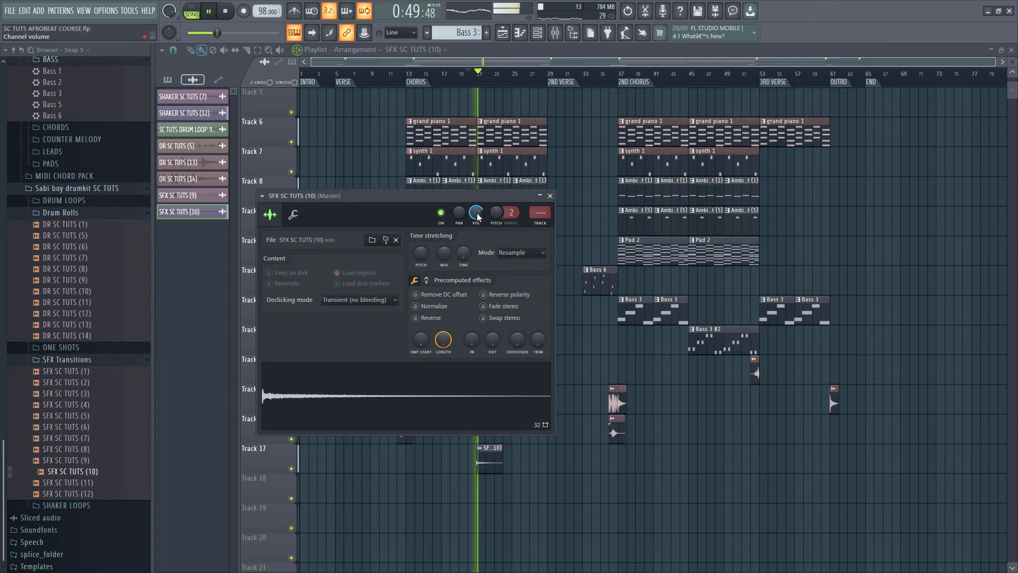
pyautogui.press('space')
pyautogui.press('space')
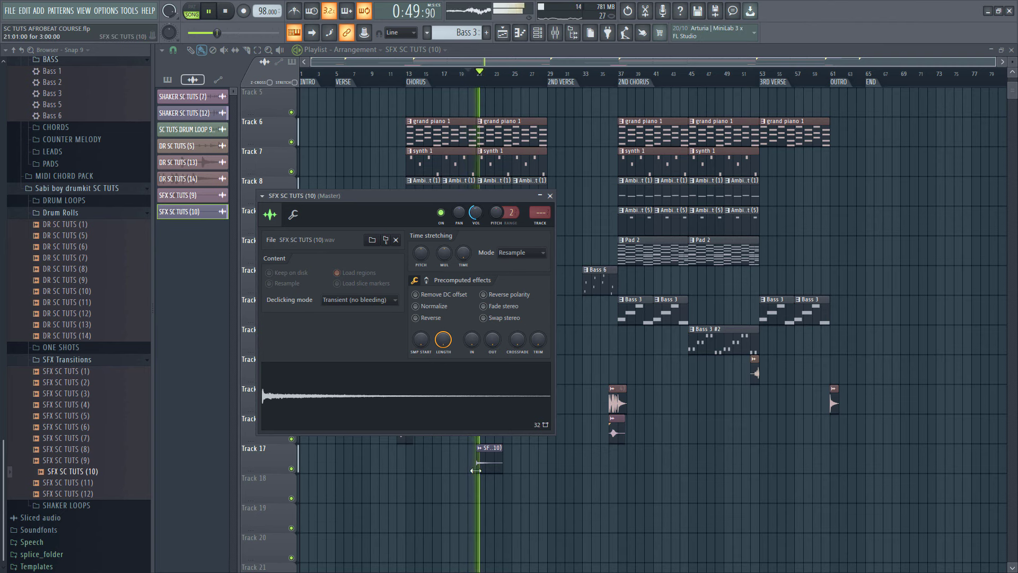
pyautogui.keyDown('shift'); pyautogui.moveTo(486, 469); pyautogui.dragTo(704, 459); pyautogui.keyUp('shift')
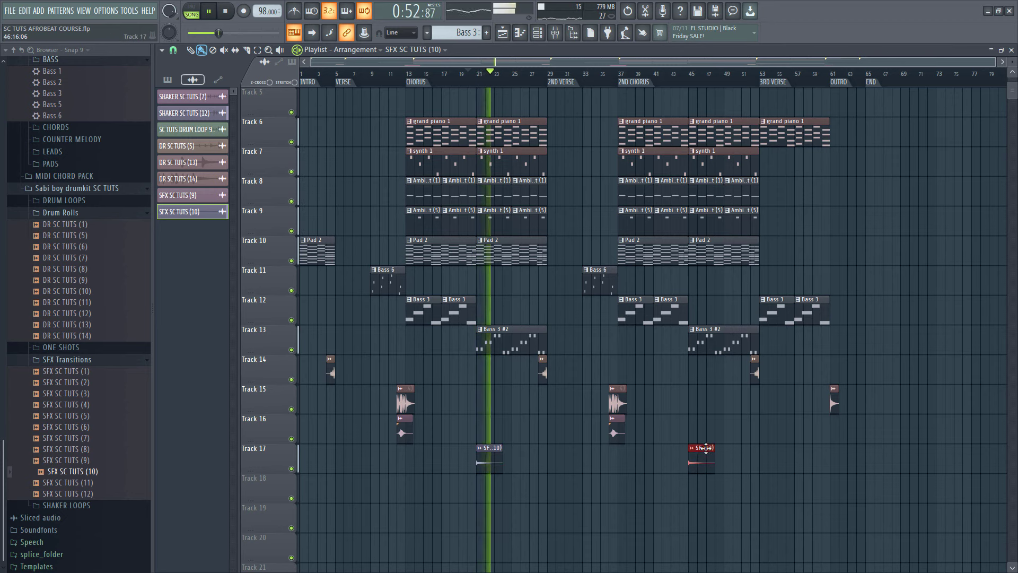
# Add a quick fade-out to the SFX SC TUTS (10) sample and play it from bar 20.
pyautogui.click(488, 448)
pyautogui.press('space')
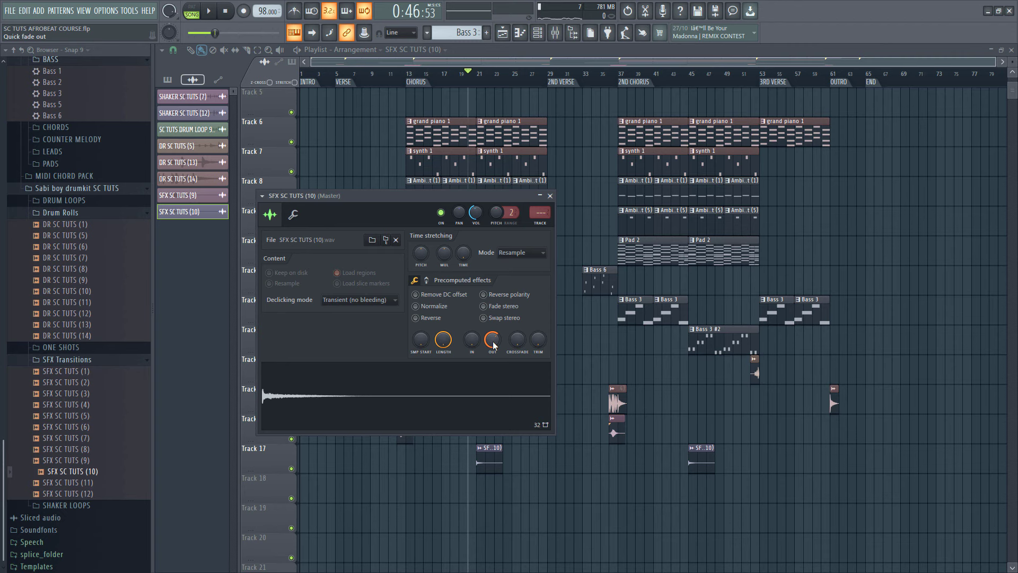
pyautogui.press('space')
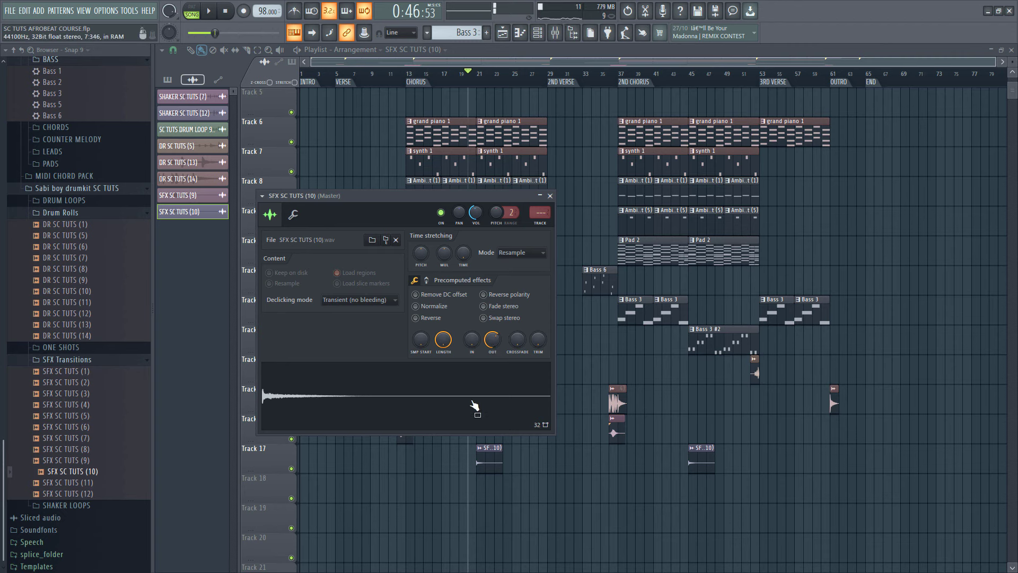
# Play the SFX SC TUTS (10) transition into the second half of the chorus and save the project.
pyautogui.press('space')
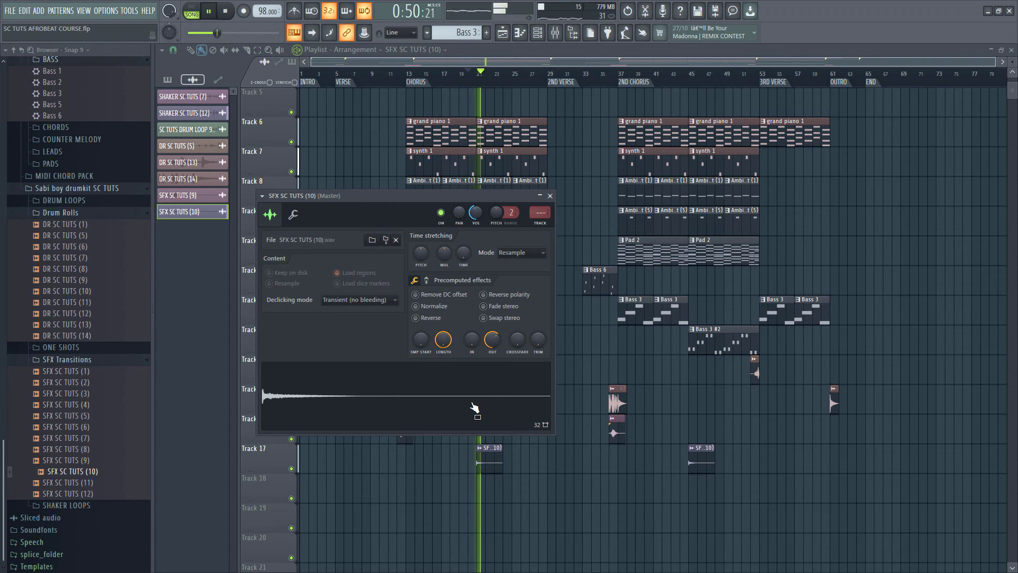
pyautogui.rightClick(557, 479)
pyautogui.hotkey('ctrl', 's')
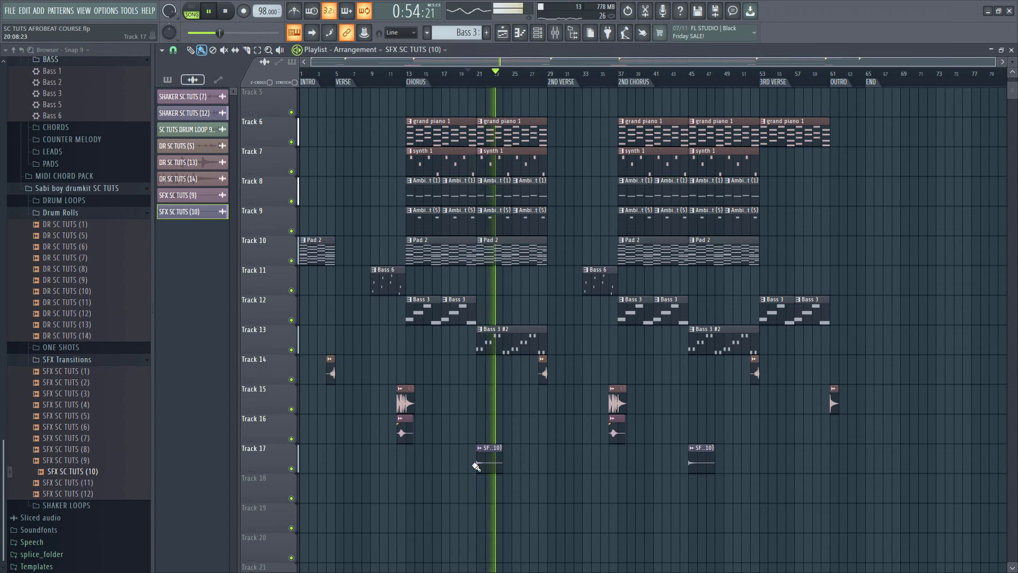
pyautogui.scroll(1, 427, 487)
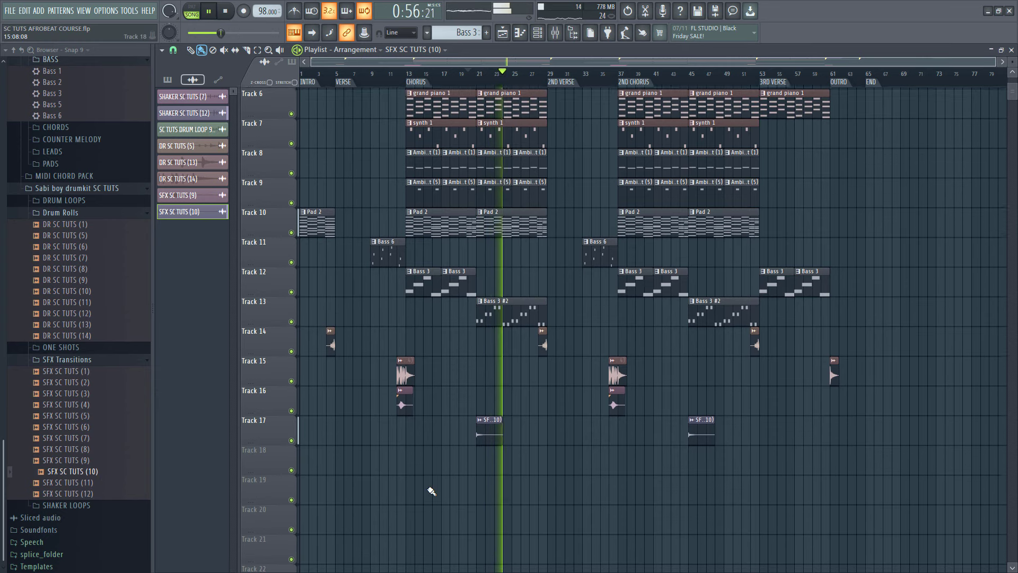
pyautogui.scroll(-2, 428, 484)
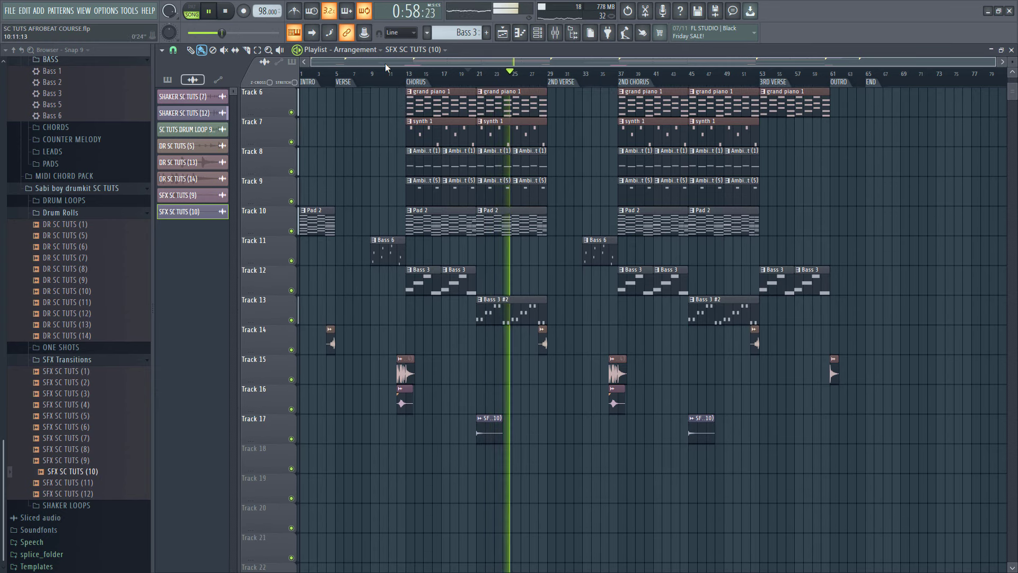
pyautogui.press('space')
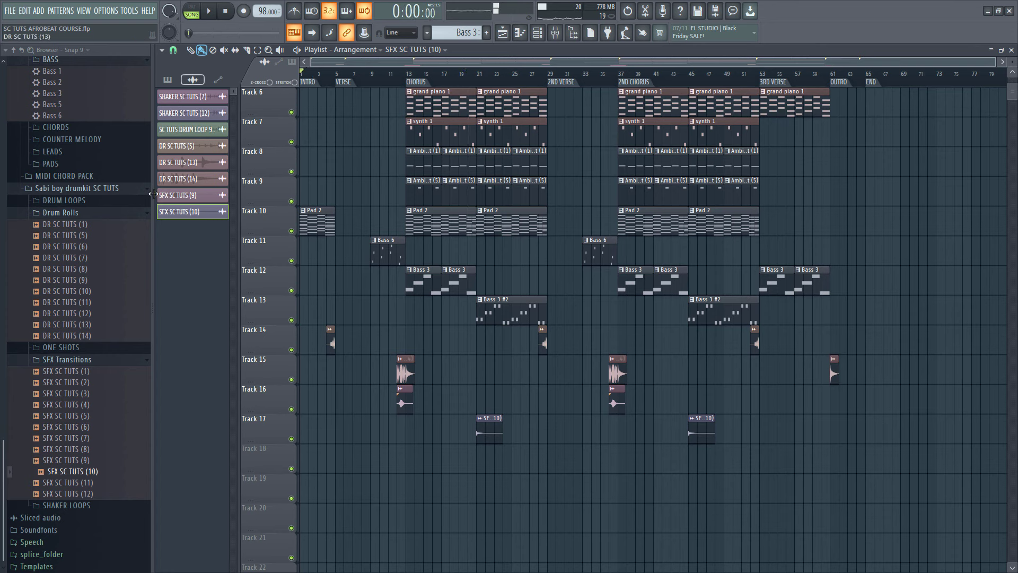
# Add SFX SC TUTS (7) to the project's channels and place an SFX SC TUTS (9) clip at bar 4 of Track 16, ahead of the VERSE.
pyautogui.click(53, 483)
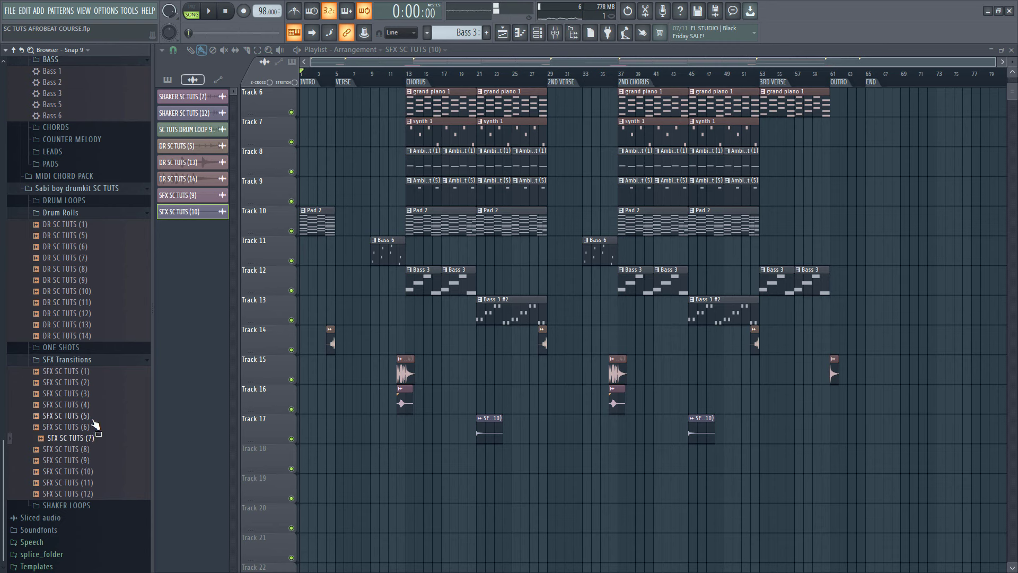
pyautogui.moveTo(325, 409); pyautogui.dragTo(326, 409)
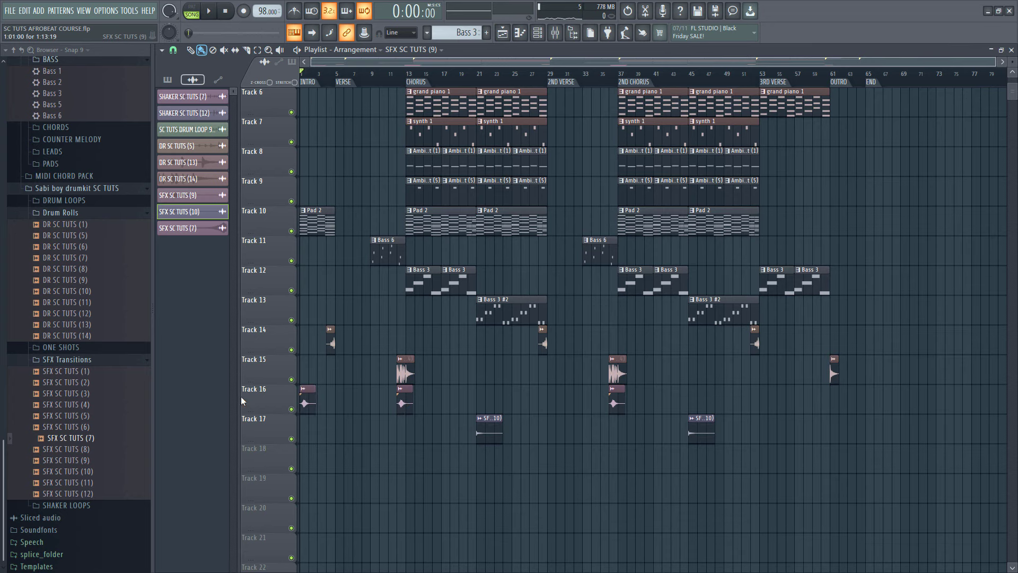
pyautogui.moveTo(310, 73); pyautogui.dragTo(337, 337)
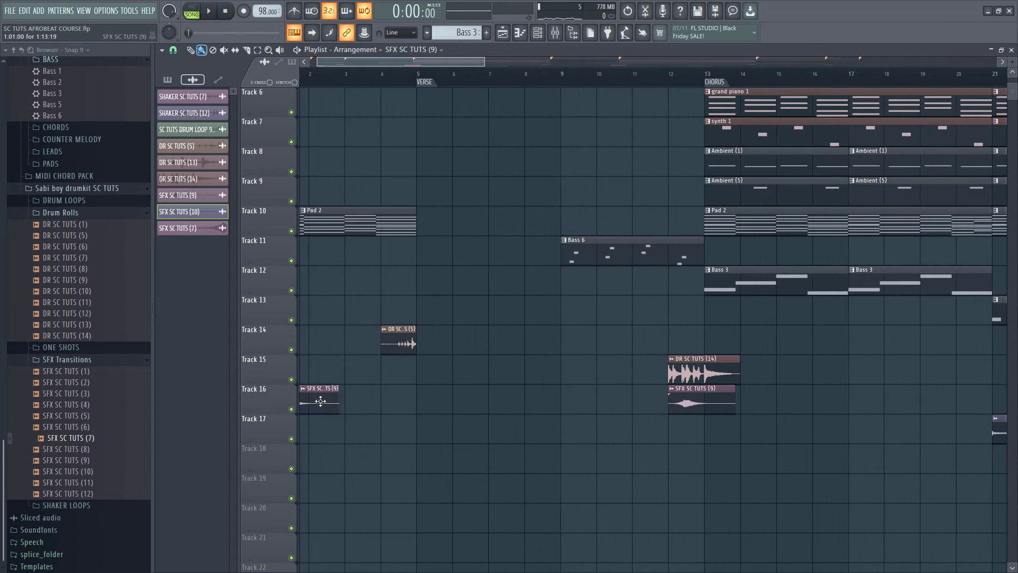
pyautogui.moveTo(320, 402); pyautogui.dragTo(420, 403)
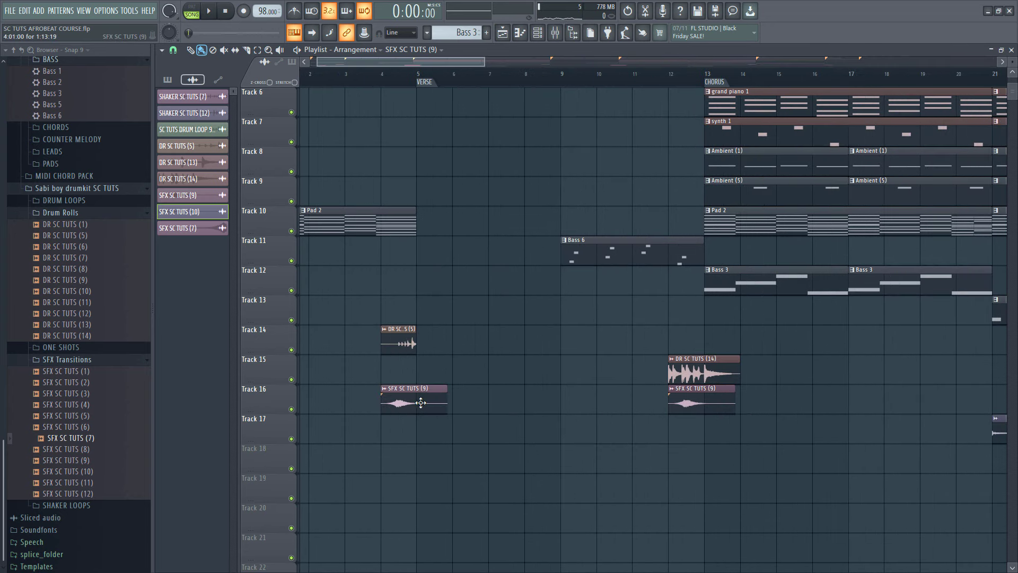
# Play the transition into the VERSE from bar 4 and check the SFX SC TUTS (9) channel settings.
pyautogui.click(381, 81)
pyautogui.press('space')
pyautogui.doubleClick(438, 388)
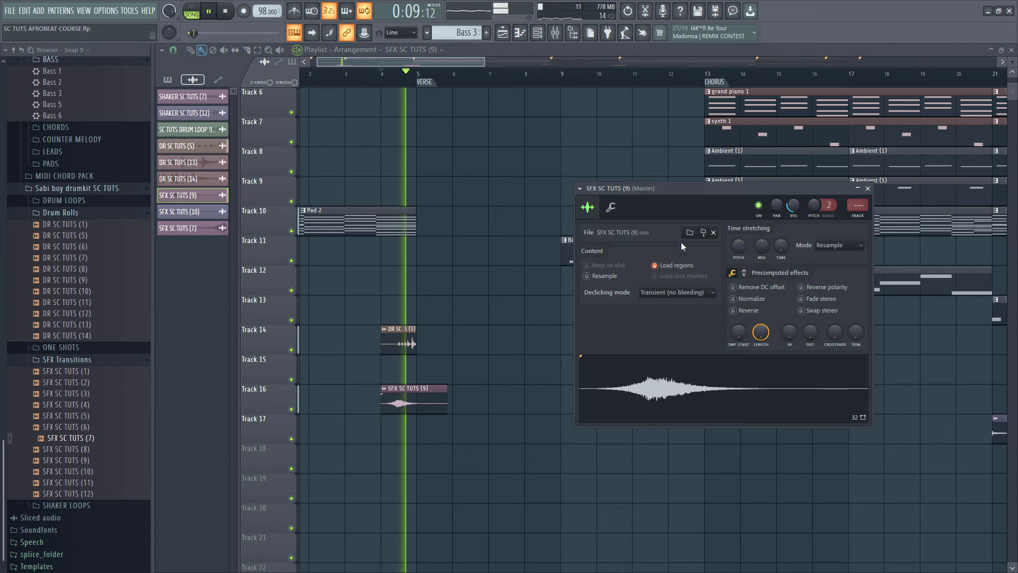
pyautogui.click(868, 189)
pyautogui.scroll(-6, 658, 286)
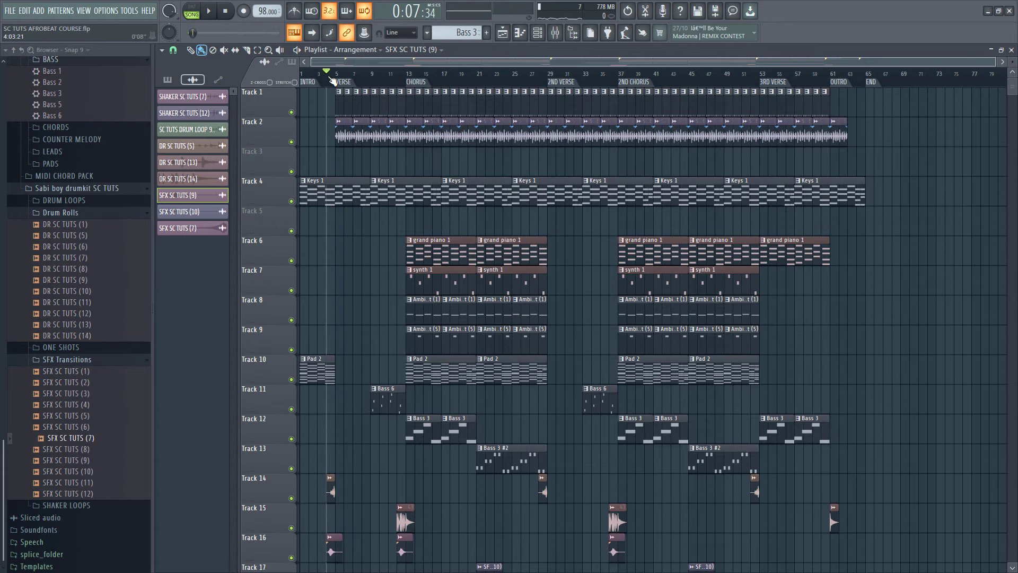
# Play the full arrangement from the INTRO through to the END marker, then stop playback.
pyautogui.click(309, 75)
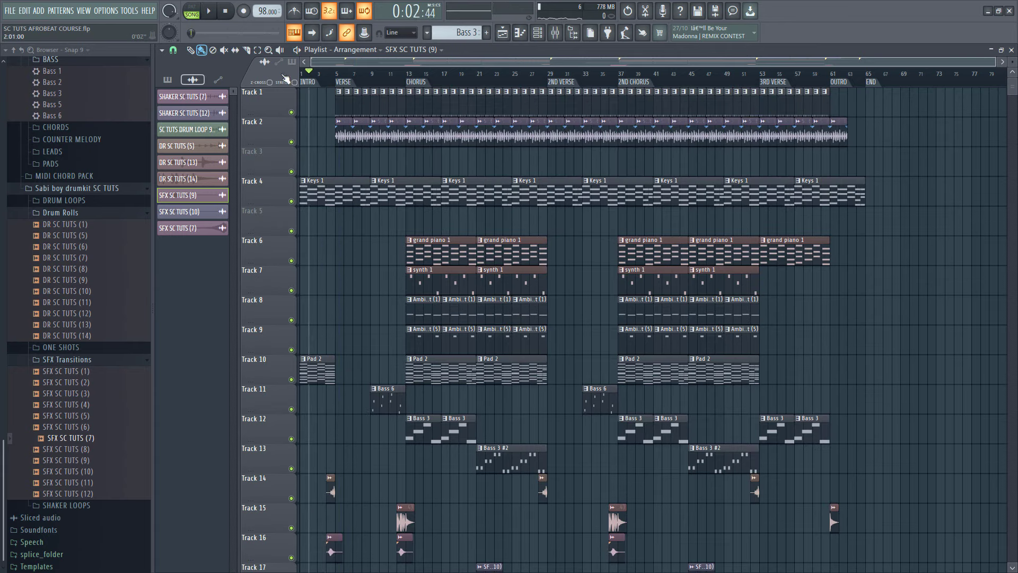
pyautogui.moveTo(1014, 64); pyautogui.dragTo(1013, 68)
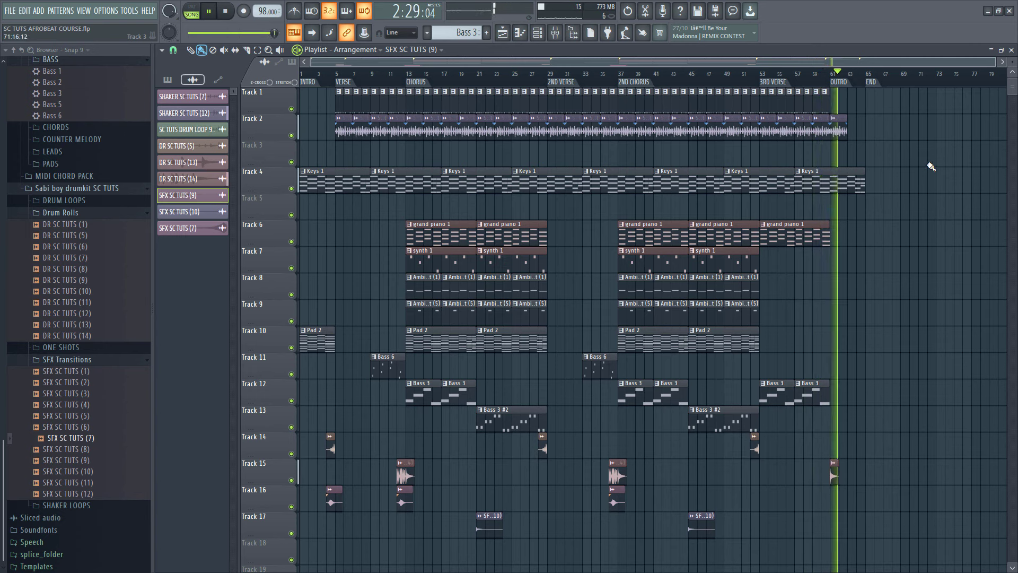
pyautogui.click(1003, 264)
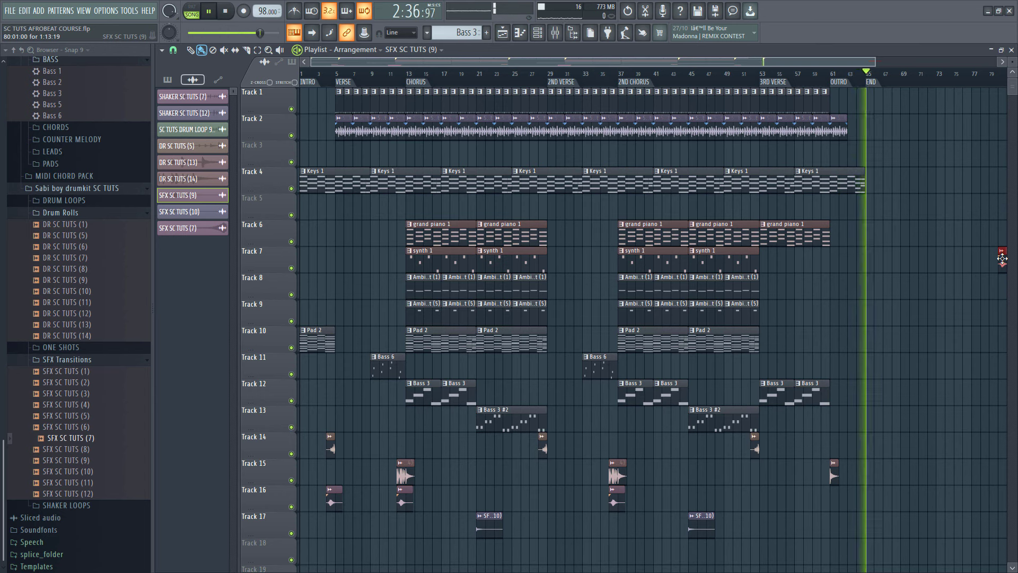
pyautogui.press('space')
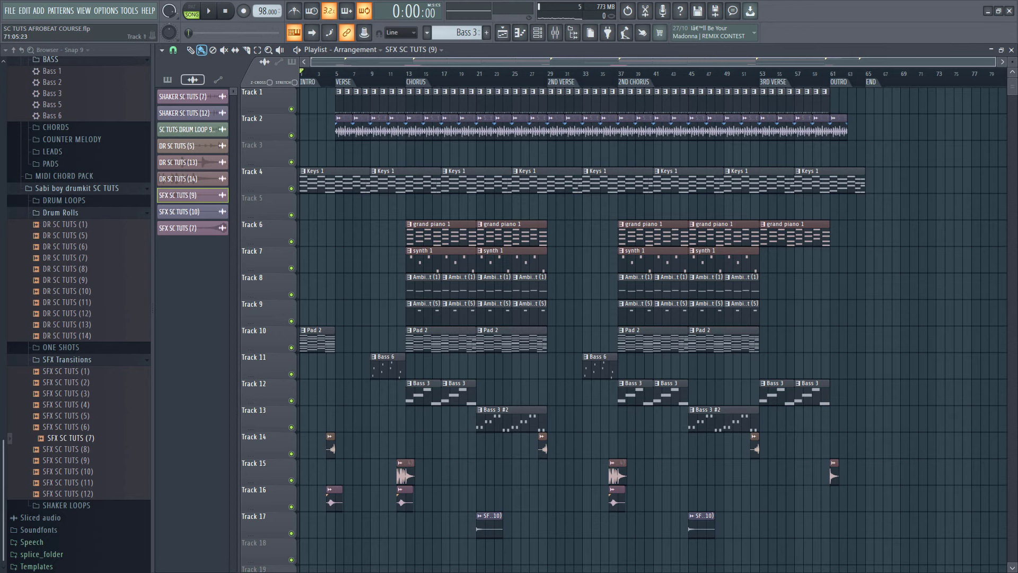
# Show all channels in the channel rack and select every channel from RM SC TUTS (16) to SFX SC TUTS (7).
pyautogui.click(537, 33)
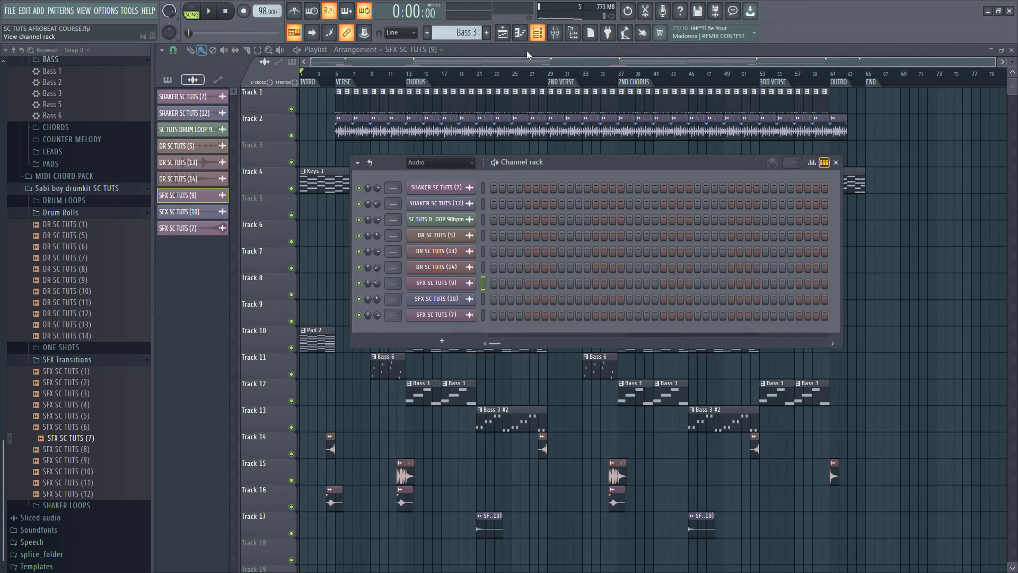
pyautogui.click(450, 162)
pyautogui.click(452, 173)
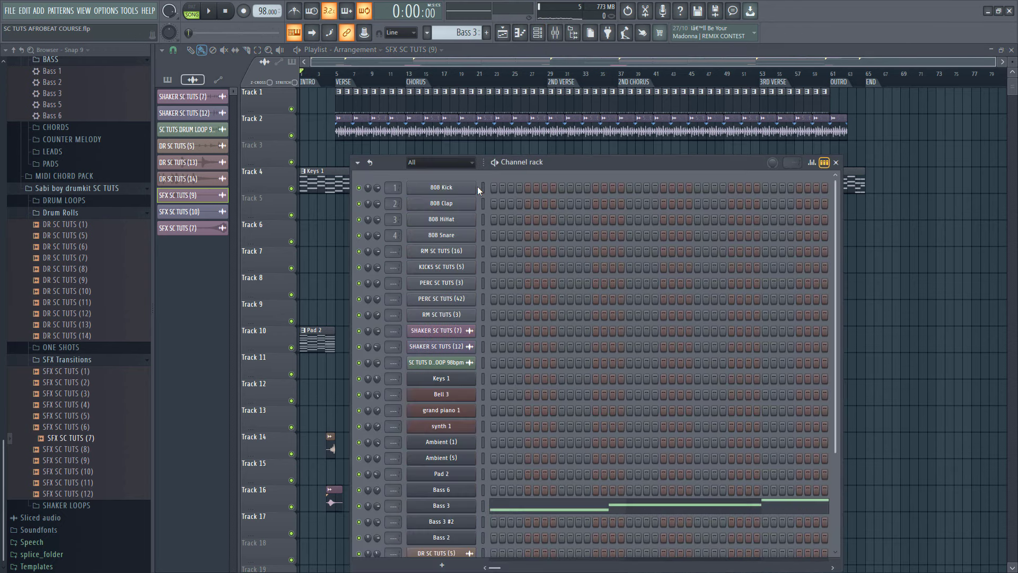
pyautogui.scroll(-3, 483, 194)
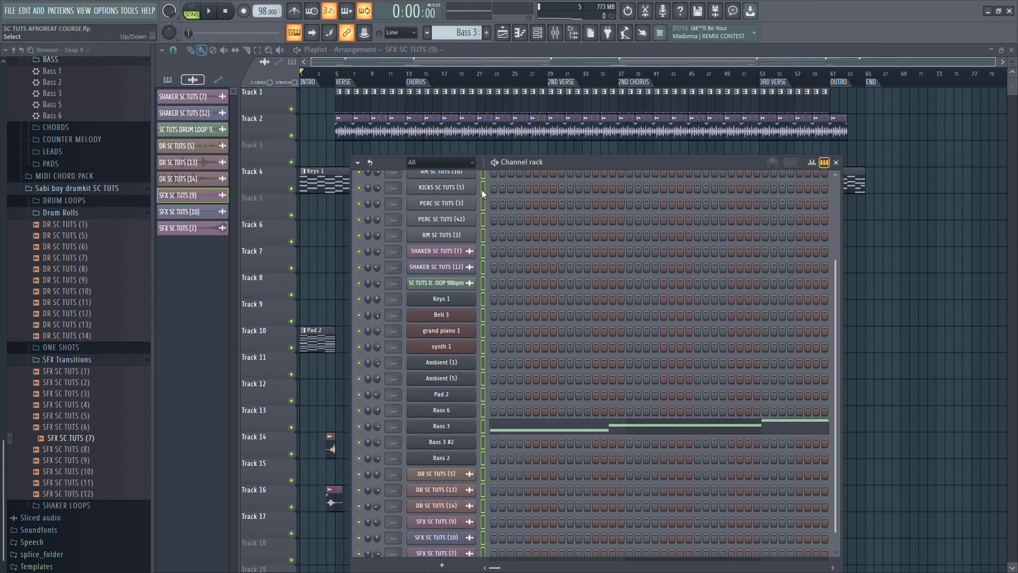
pyautogui.scroll(-1, 481, 189)
pyautogui.scroll(2, 487, 218)
pyautogui.scroll(2, 487, 218)
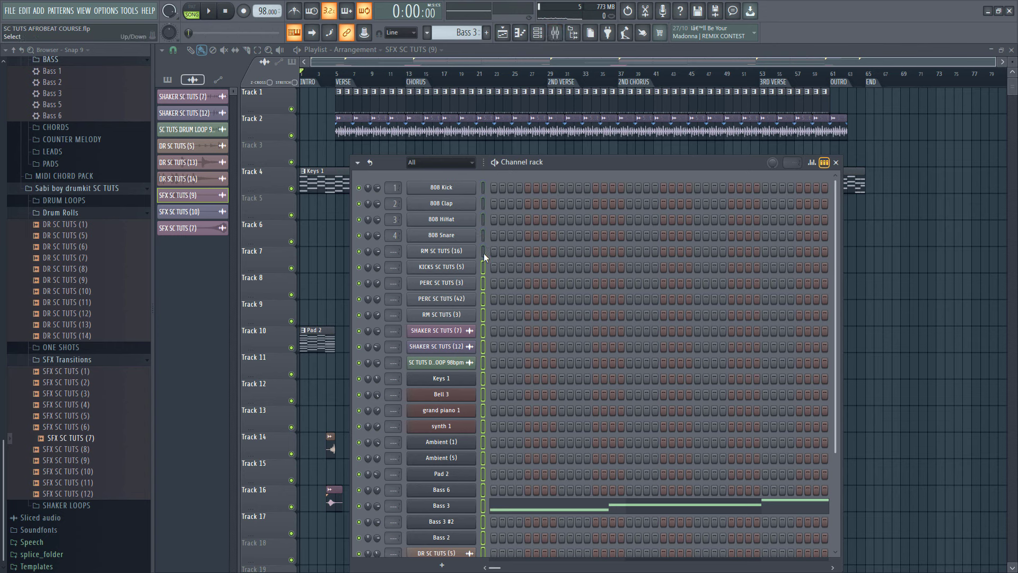
pyautogui.scroll(-6, 486, 259)
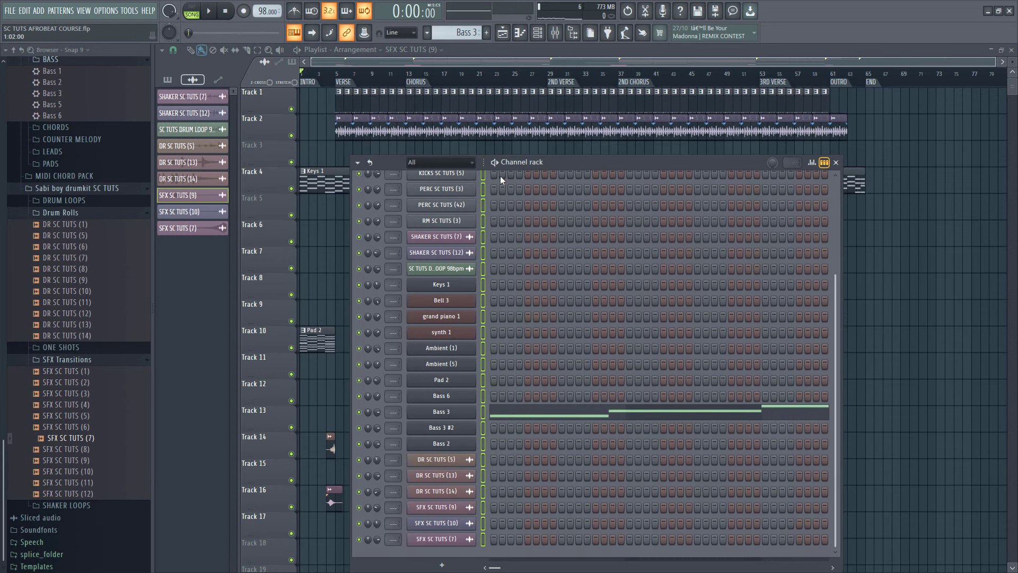
# Route the selected channels to individual mixer tracks starting from Insert 1, then return to the playlist.
pyautogui.click(556, 33)
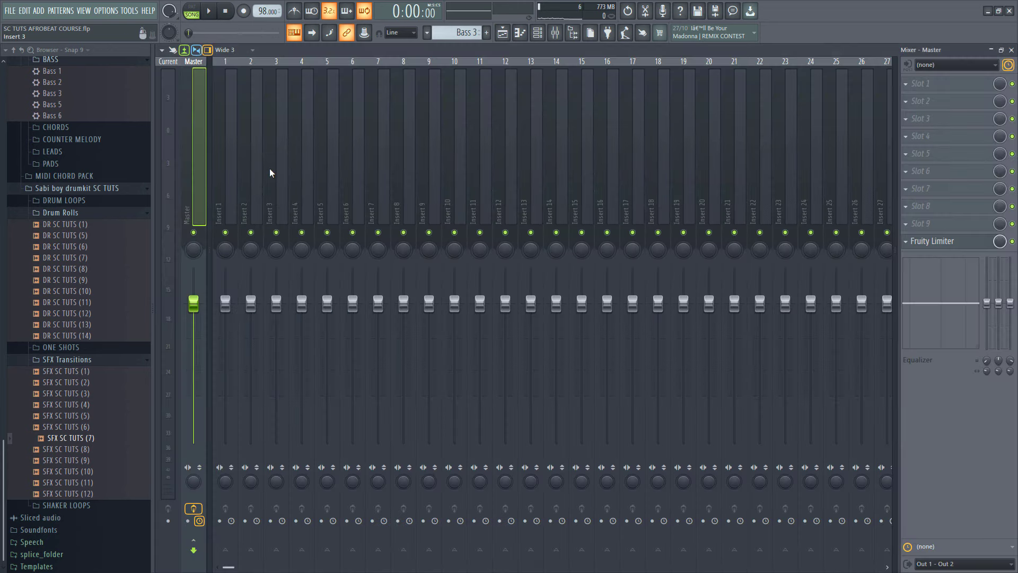
pyautogui.click(226, 179)
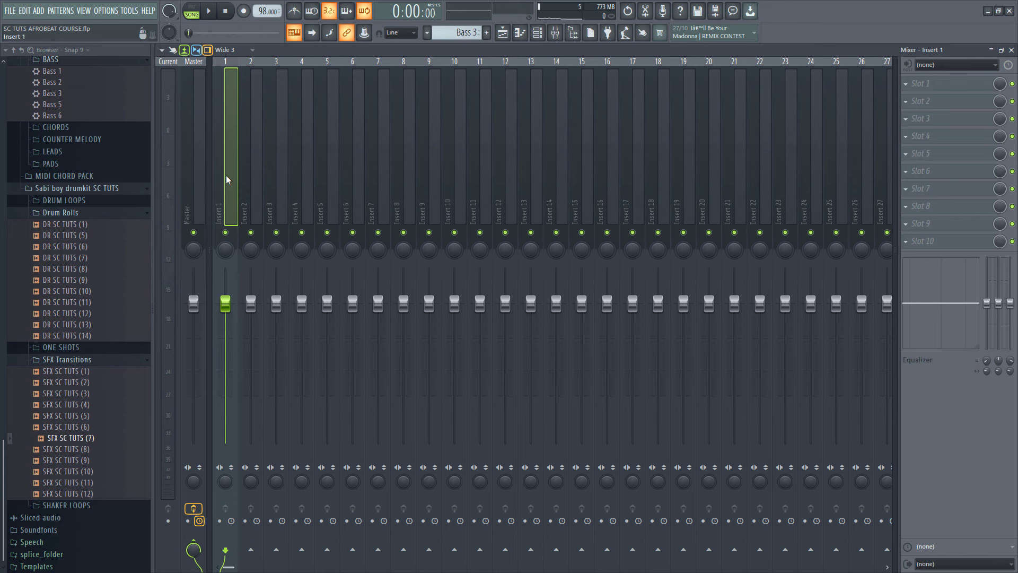
pyautogui.rightClick(226, 177)
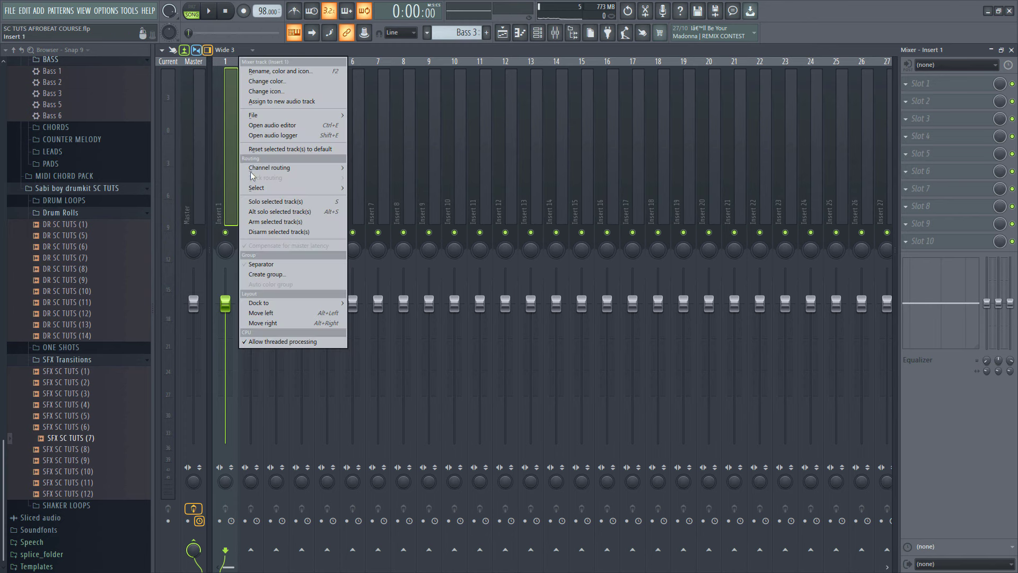
pyautogui.moveTo(277, 168)
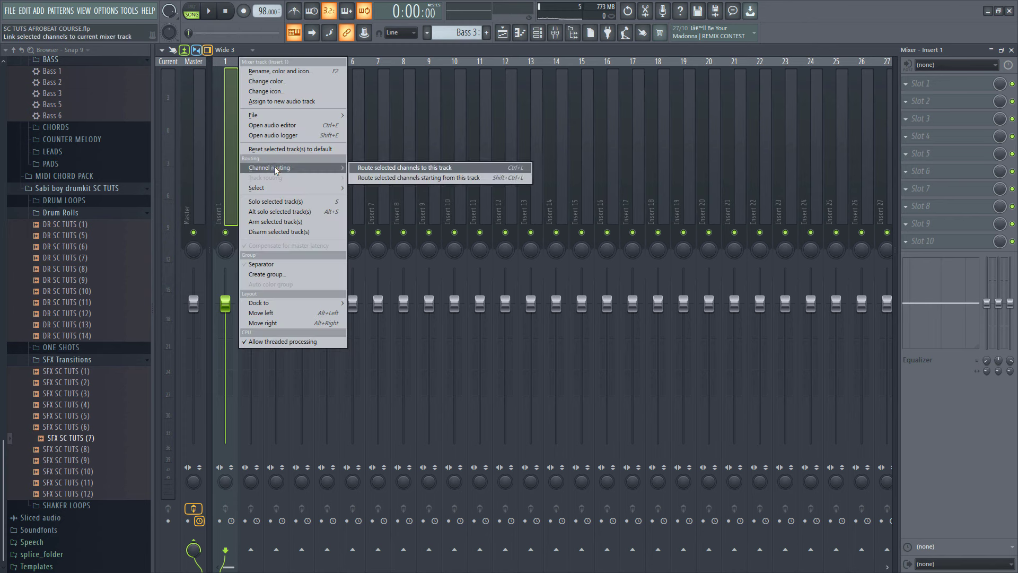
pyautogui.click(476, 178)
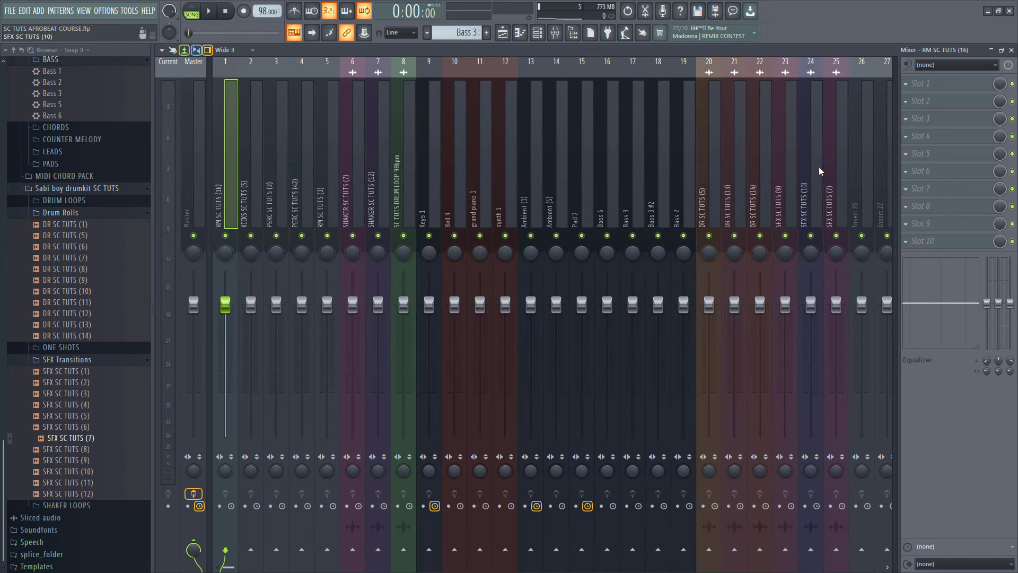
pyautogui.click(503, 32)
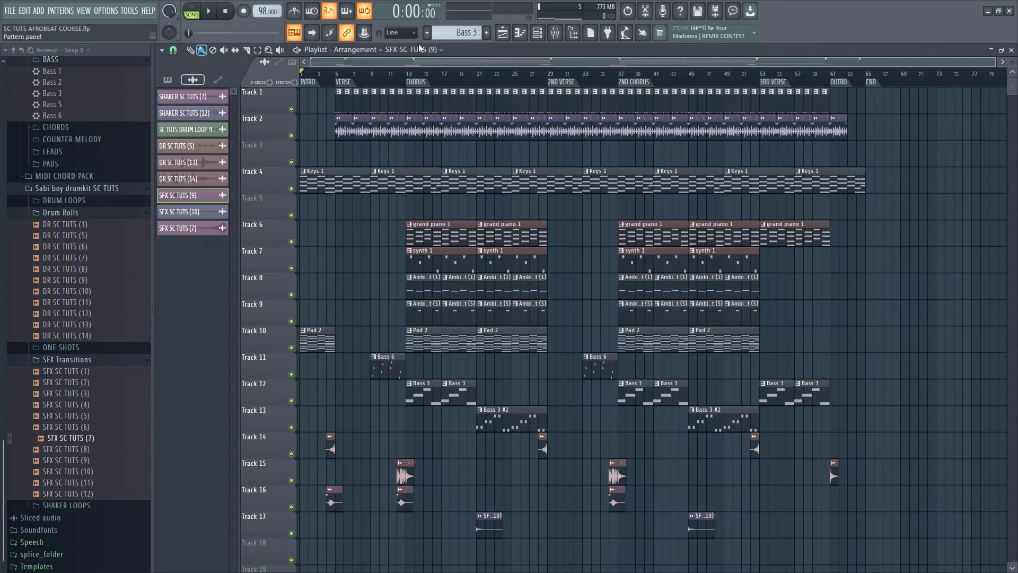
# Start a Wave file export of the song and create and open a BEATS folder on the Desktop for it.
pyautogui.click(9, 10)
pyautogui.moveTo(31, 103)
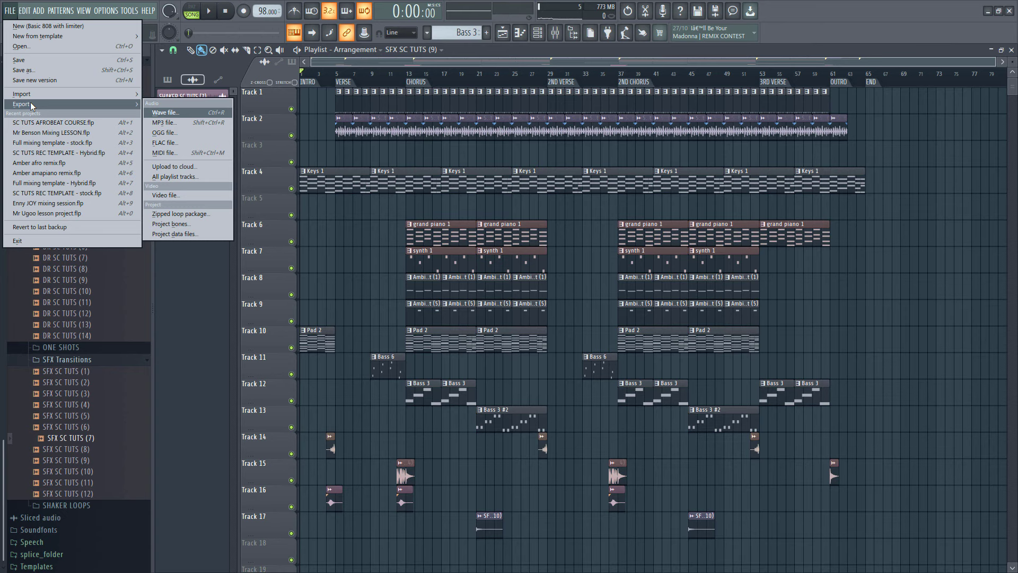
pyautogui.click(167, 112)
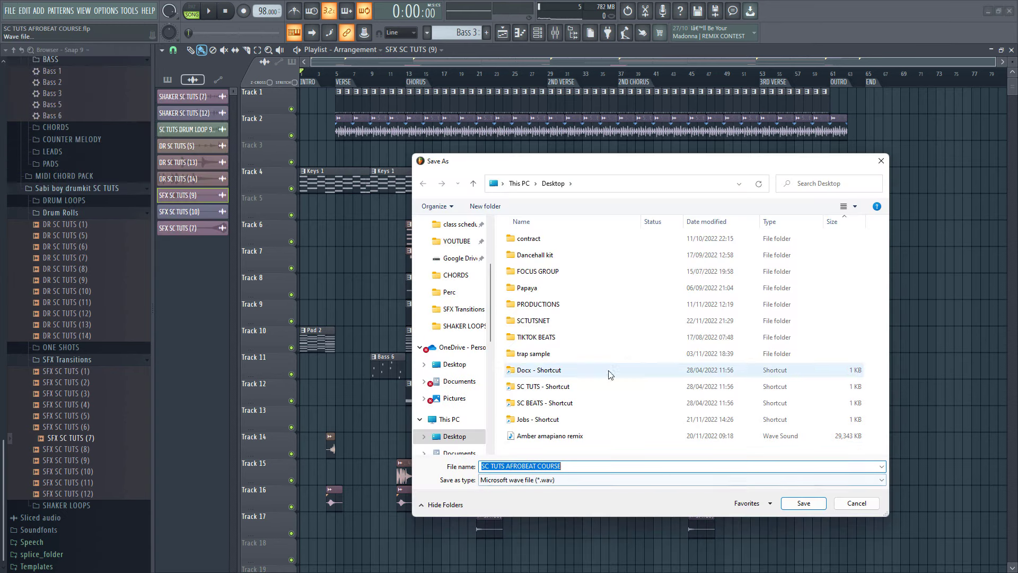
pyautogui.rightClick(564, 448)
pyautogui.moveTo(609, 428)
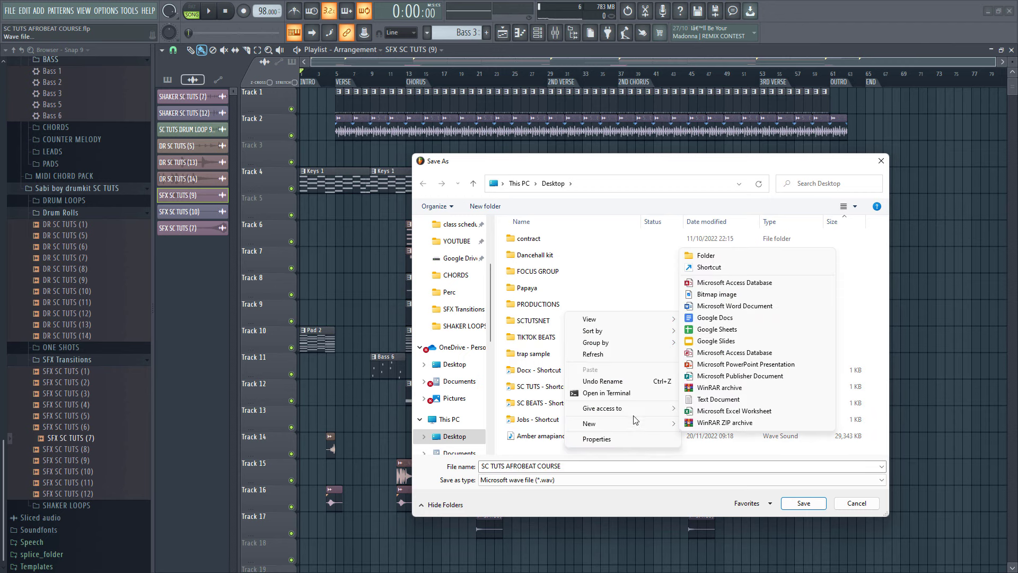
pyautogui.click(711, 264)
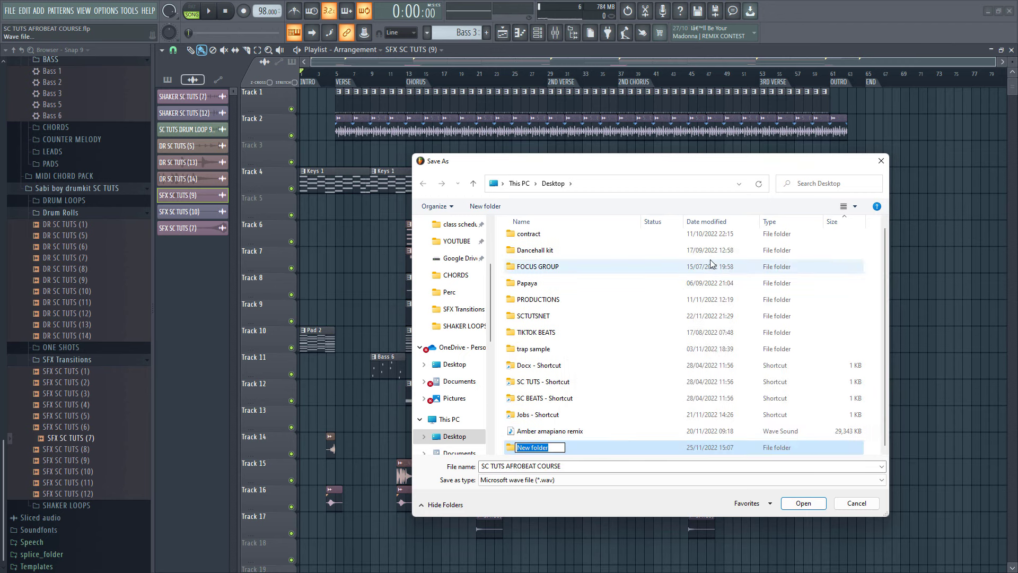
pyautogui.press('BackSpace')
pyautogui.write('BEATS')
pyautogui.press('Return')
pyautogui.press('Return')
# Create a subfolder named AFROBEAT COURSE 98BPM Cmaj inside BEATS, copy its name, and open it.
pyautogui.rightClick(627, 300)
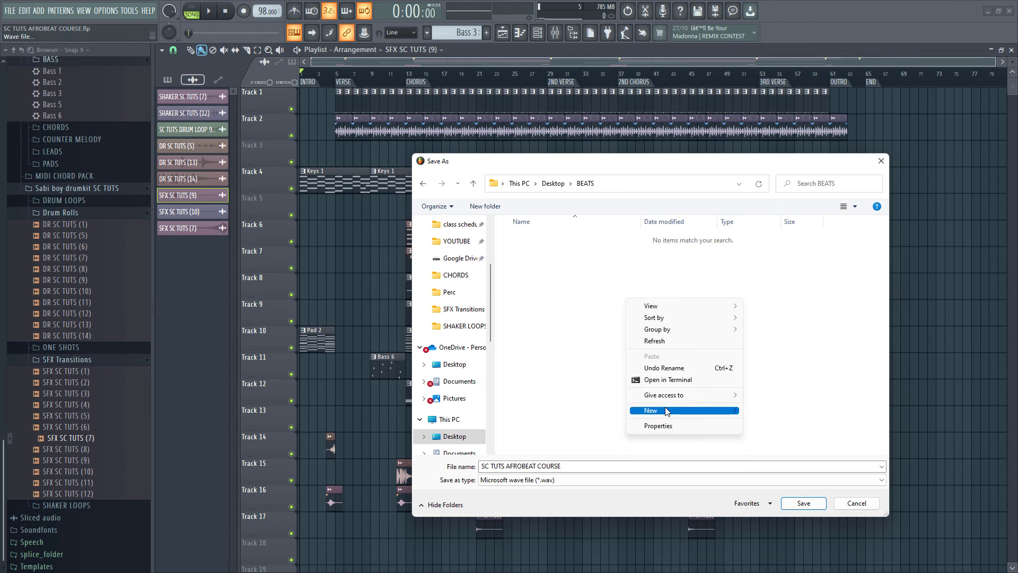
pyautogui.moveTo(667, 411)
pyautogui.click(795, 243)
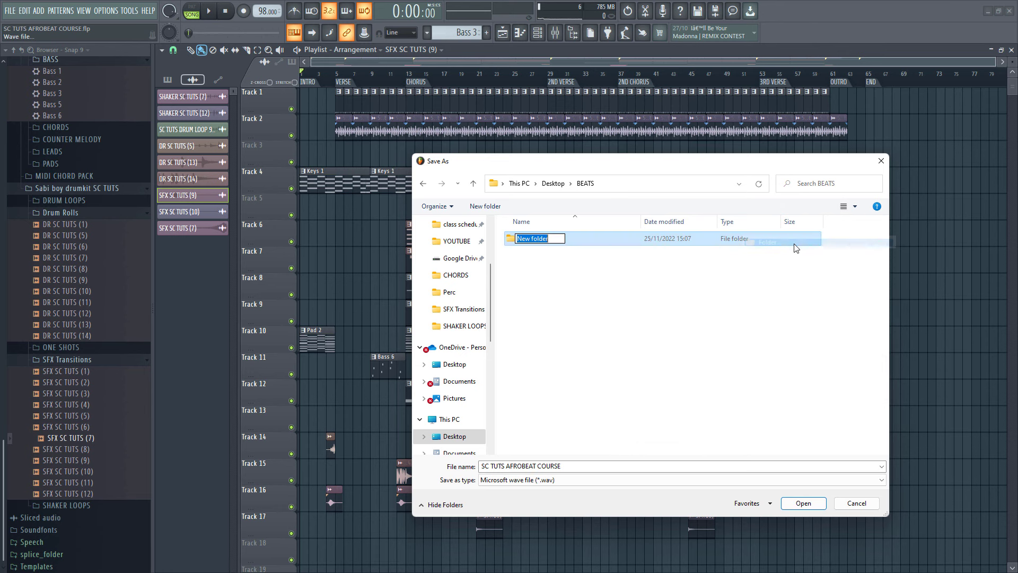
pyautogui.write('AFROBE')
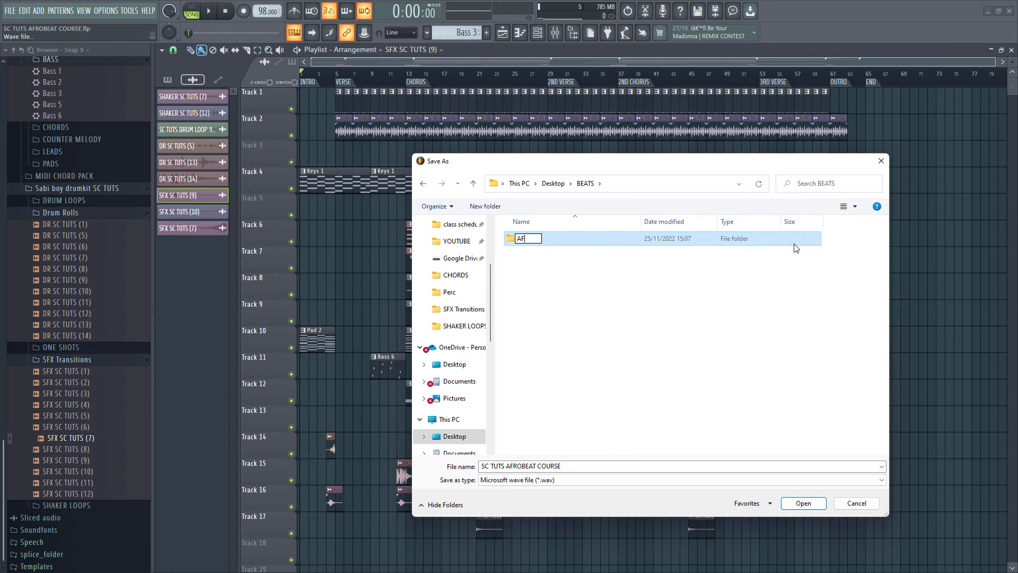
pyautogui.press('BackSpace')
pyautogui.press('BackSpace')
pyautogui.write('BEAT COURSE')
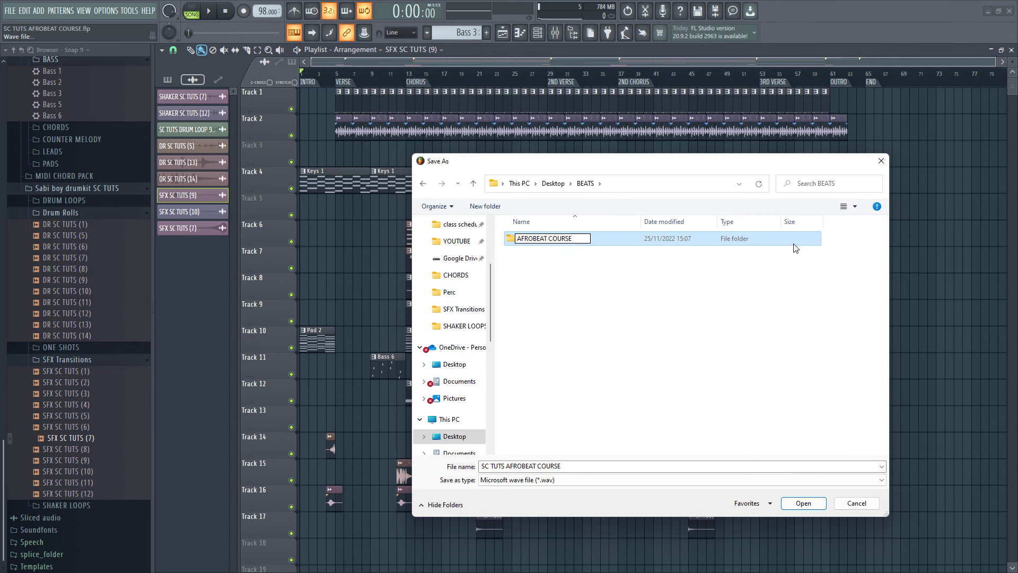
pyautogui.write(' 98BPM Cmaj')
pyautogui.hotkey('ctrl', 'a')
pyautogui.hotkey('ctrl', 'c')
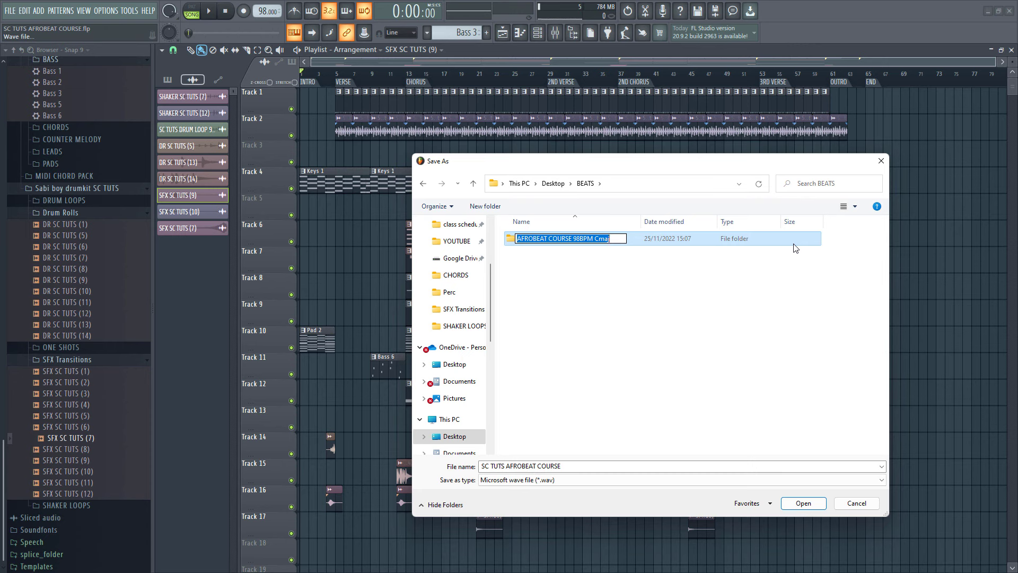
pyautogui.press('Return')
pyautogui.doubleClick(695, 240)
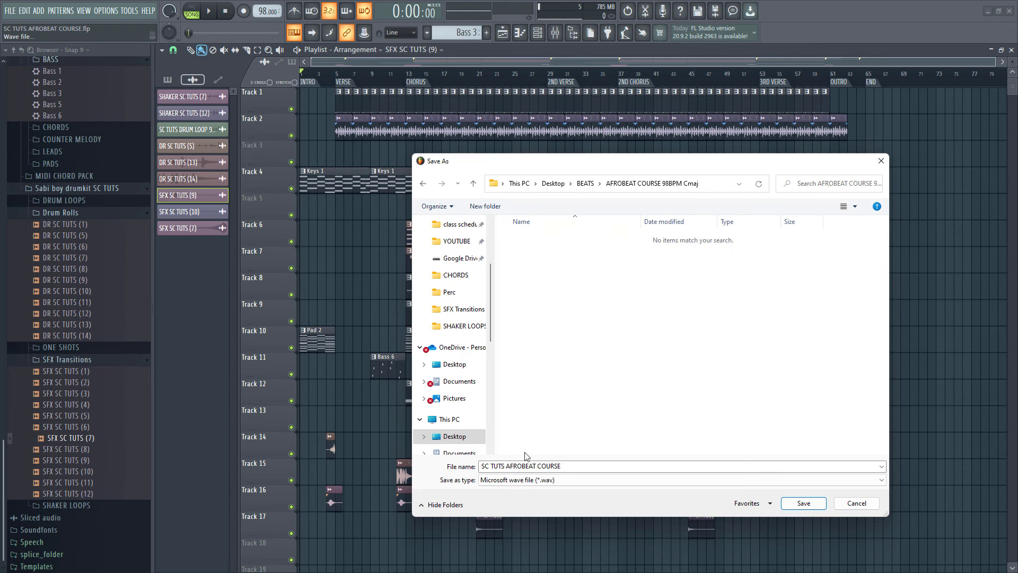
# Name the export file AFROBEAT COURSE 98BPM Cmaj and save it as a Microsoft wave file in the opened folder.
pyautogui.click(536, 466)
pyautogui.hotkey('ctrl', 'v')
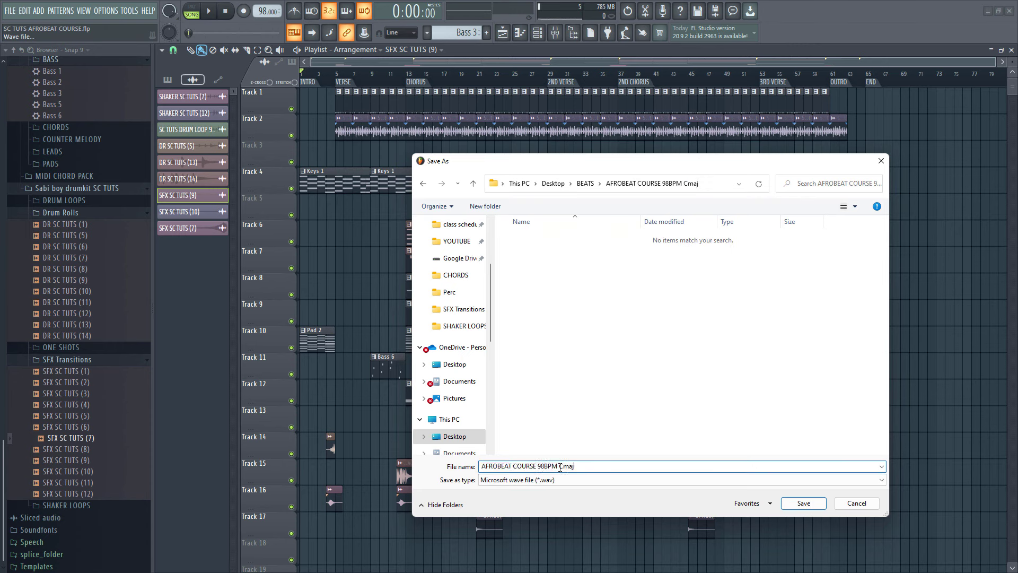
pyautogui.click(804, 502)
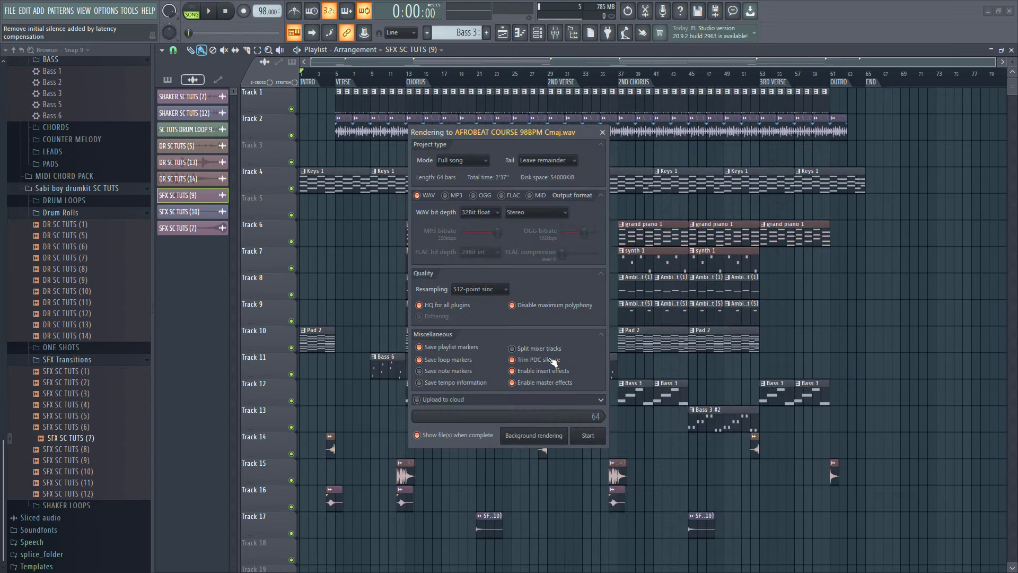
# Enable Split mixer tracks, render the full song to WAV, and look through the exported stems.
pyautogui.click(541, 382)
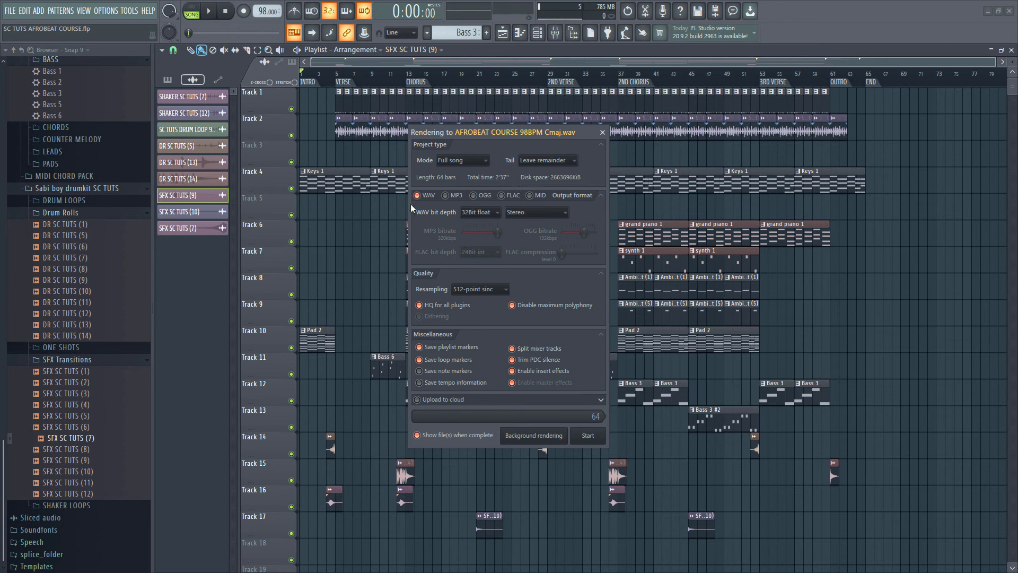
pyautogui.click(589, 435)
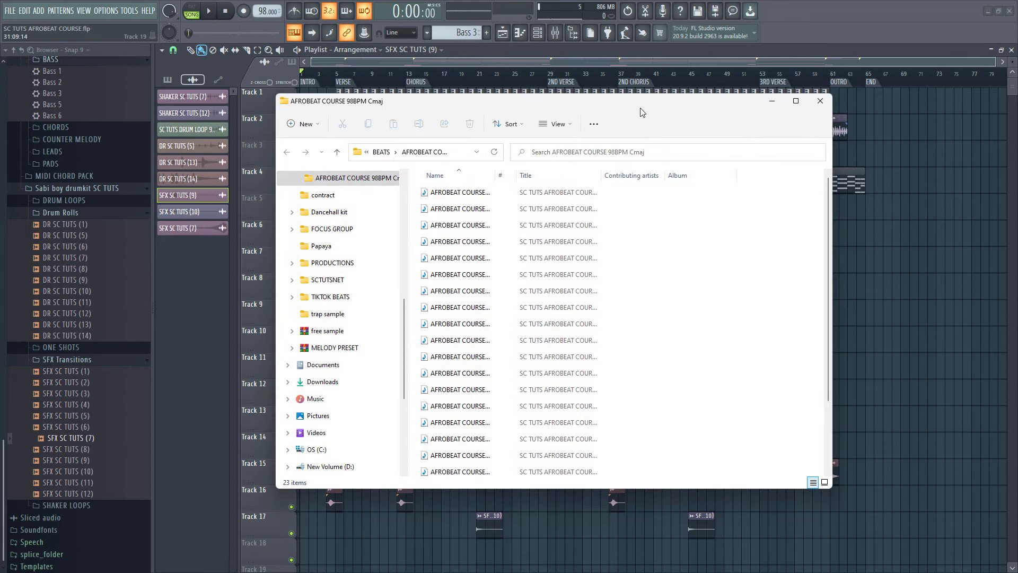
pyautogui.scroll(-2, 612, 211)
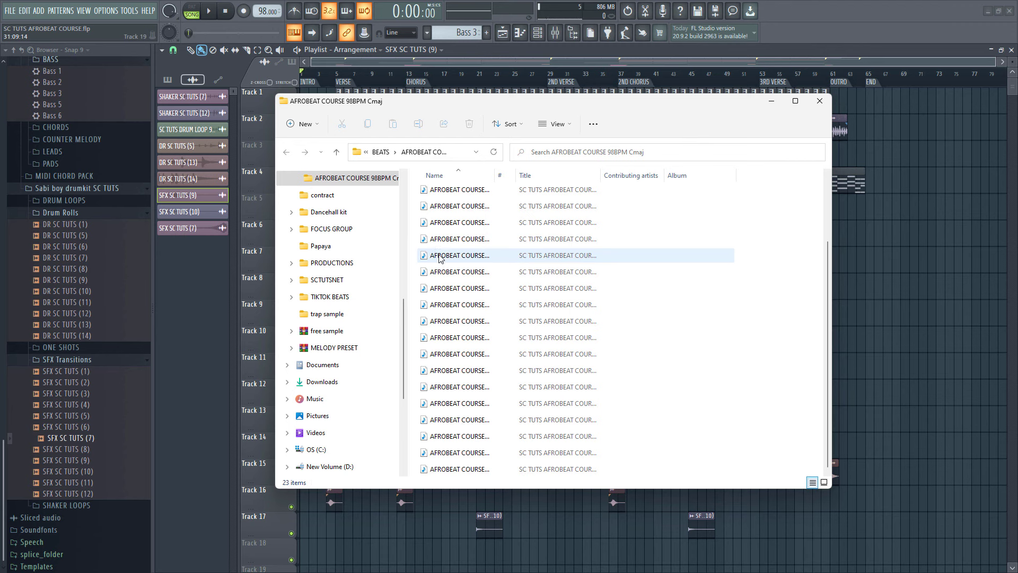
# Go up to the BEATS folder and compress the AFROBEAT COURSE 98BPM Cmaj folder into a RAR archive of the same name.
pyautogui.click(337, 155)
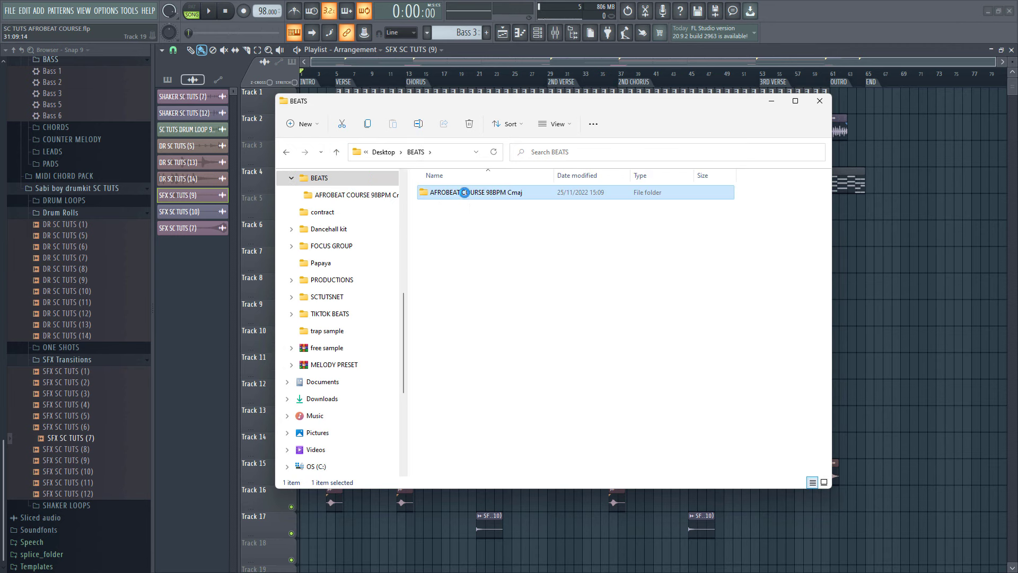
pyautogui.rightClick(466, 197)
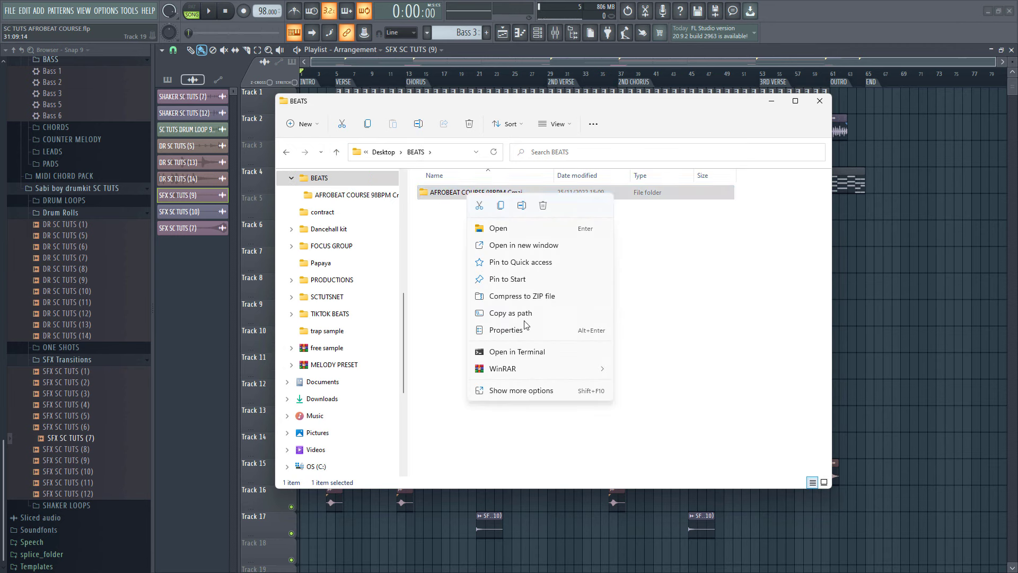
pyautogui.moveTo(551, 371)
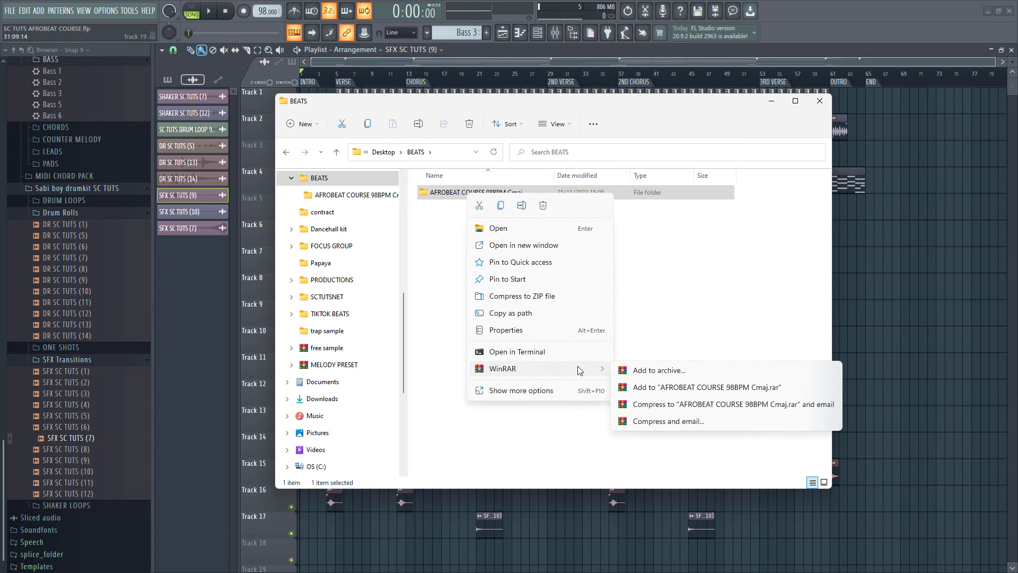
pyautogui.click(643, 388)
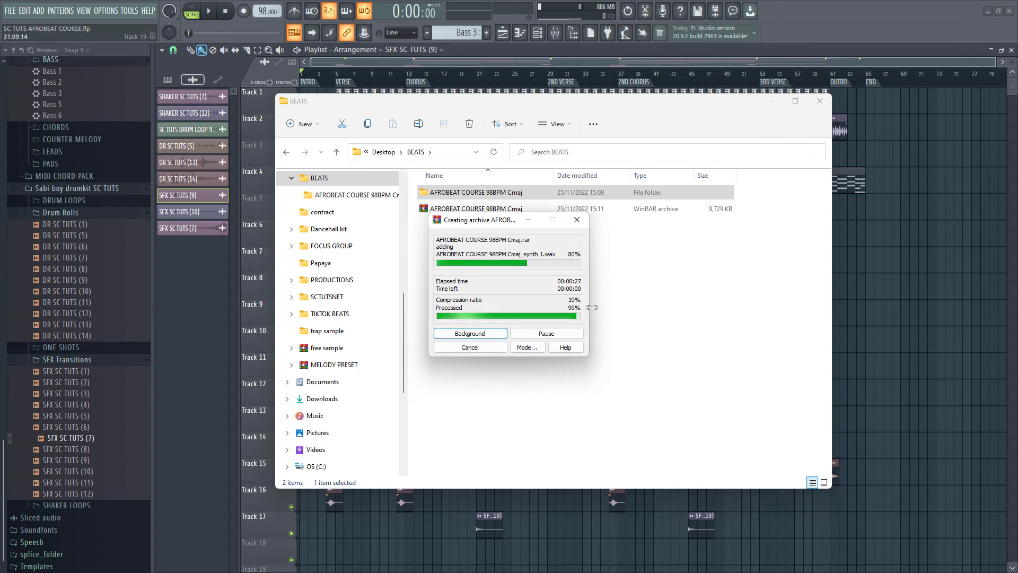
# Delete the uncompressed AFROBEAT COURSE 98BPM Cmaj folder from BEATS and select the WinRAR archive.
pyautogui.click(529, 237)
pyautogui.click(509, 210)
pyautogui.click(463, 196)
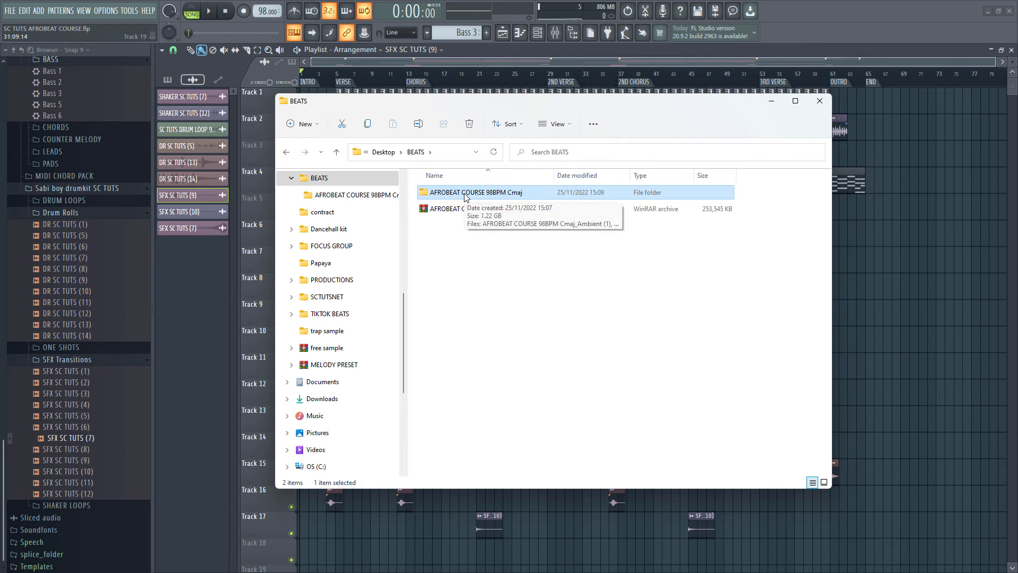
pyautogui.click(468, 210)
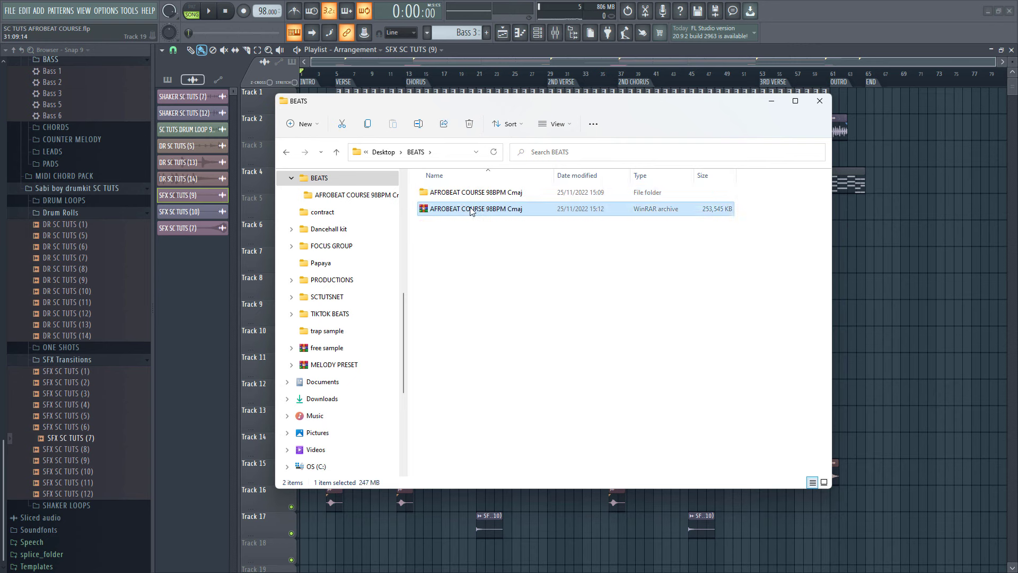
pyautogui.click(510, 196)
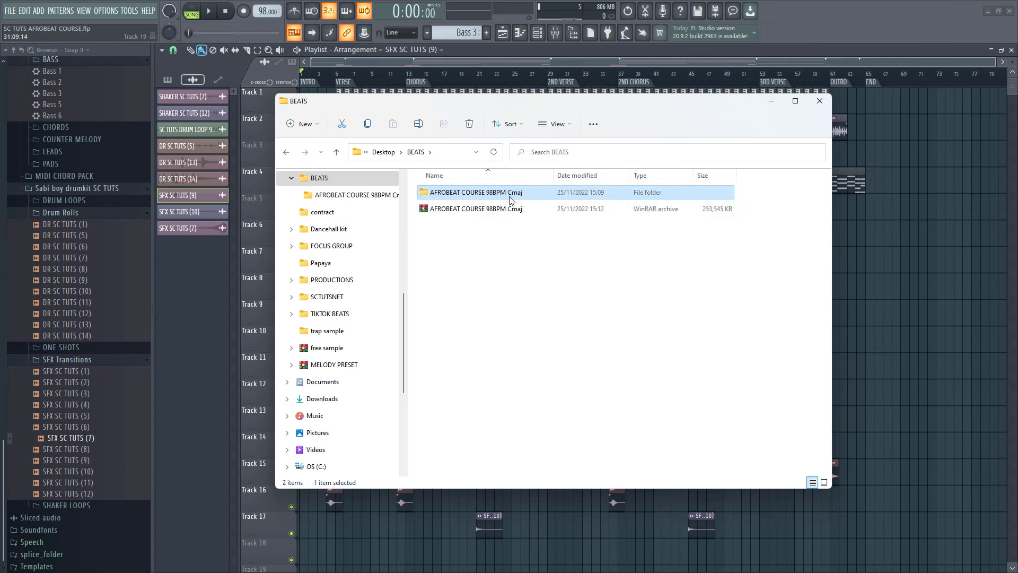
pyautogui.press('Delete')
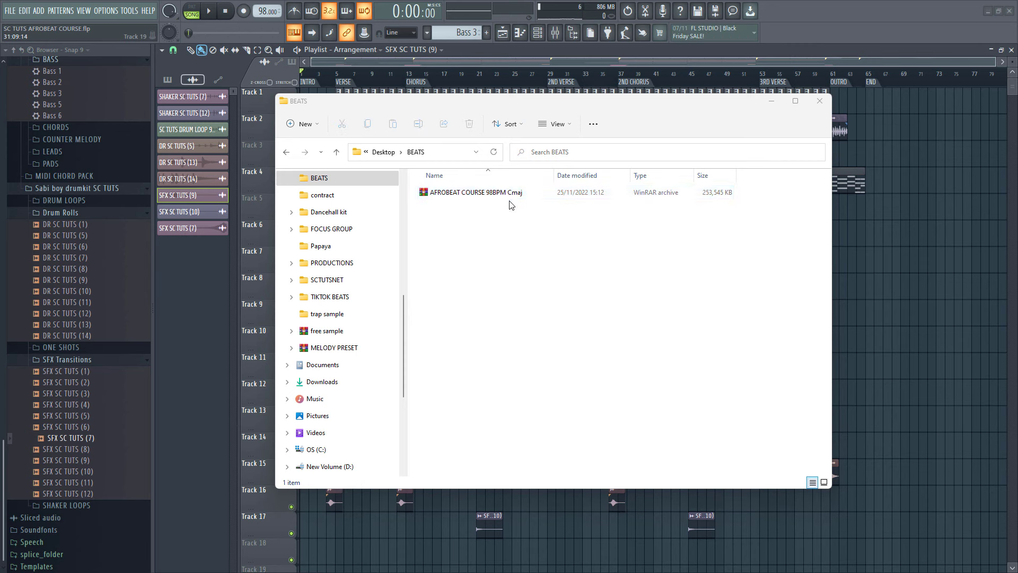
pyautogui.click(510, 195)
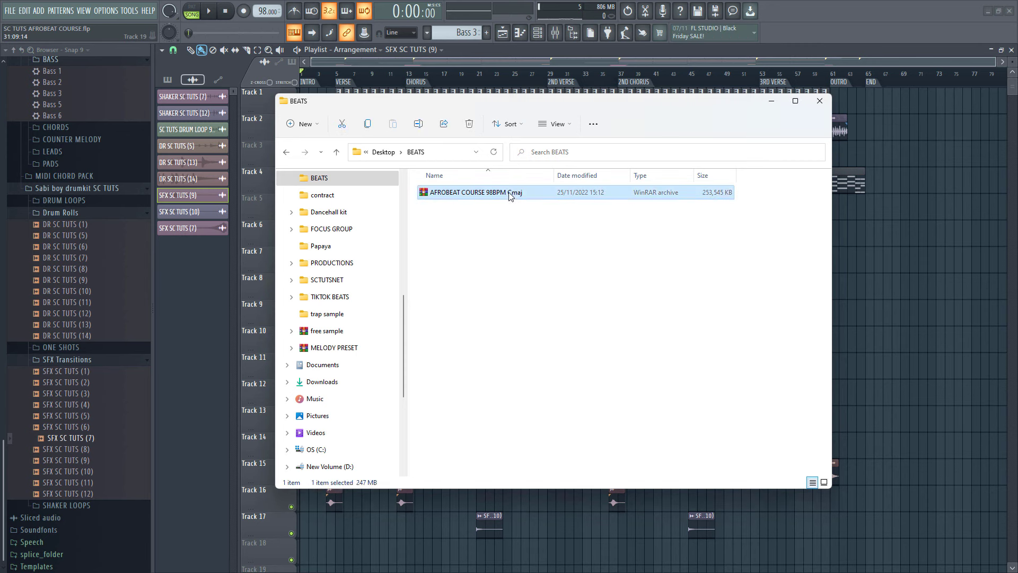